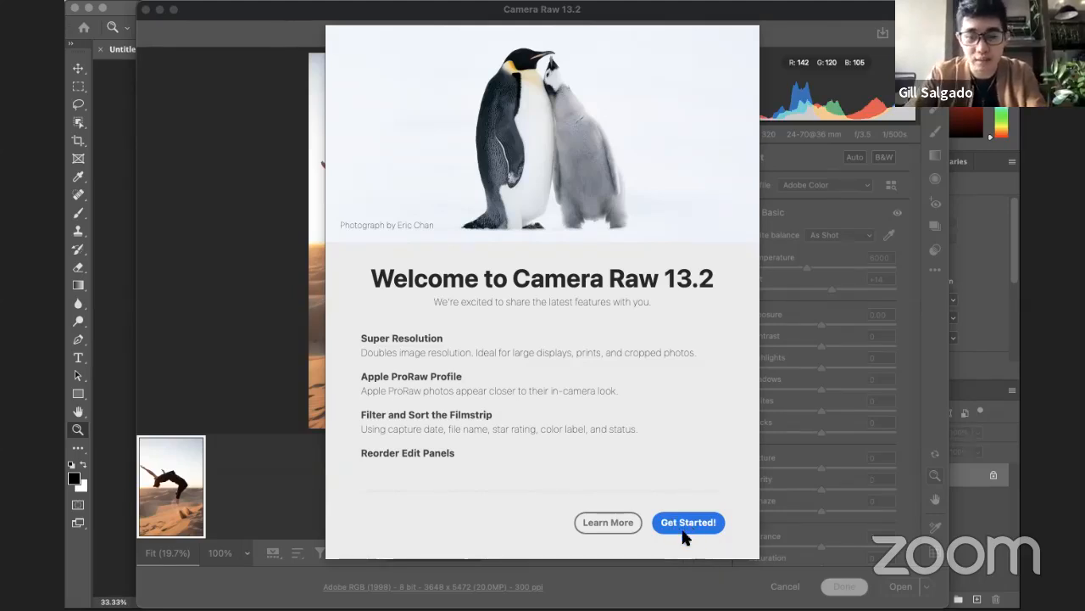
Step: Dismiss the Camera Raw welcome screen and open IMG_4917.CR2 as a normal image without adjusting it
left_click(687, 522)
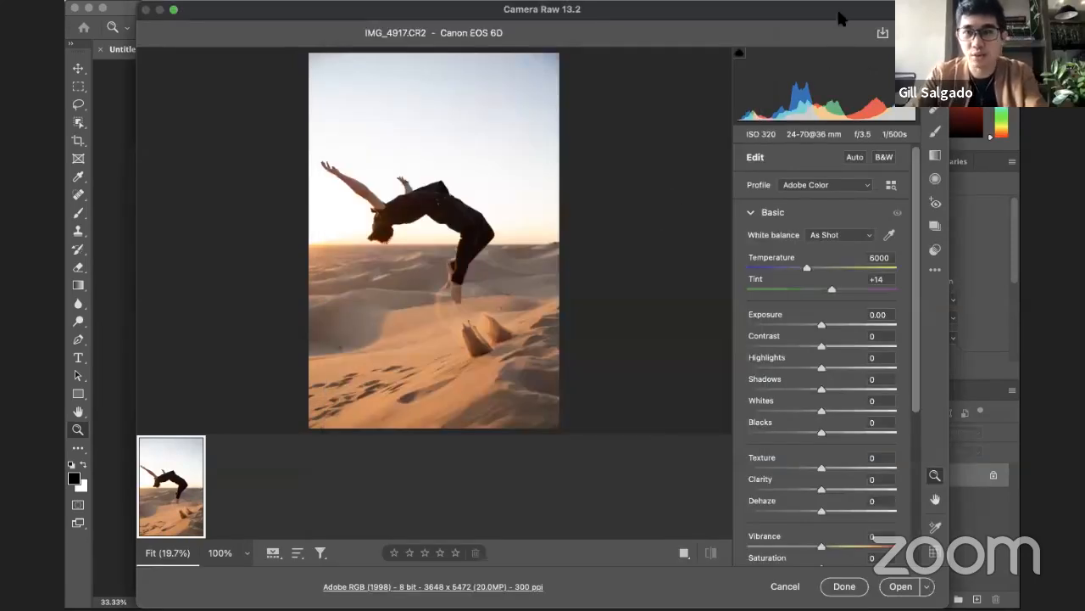
left_click_drag(831, 11, 798, 13)
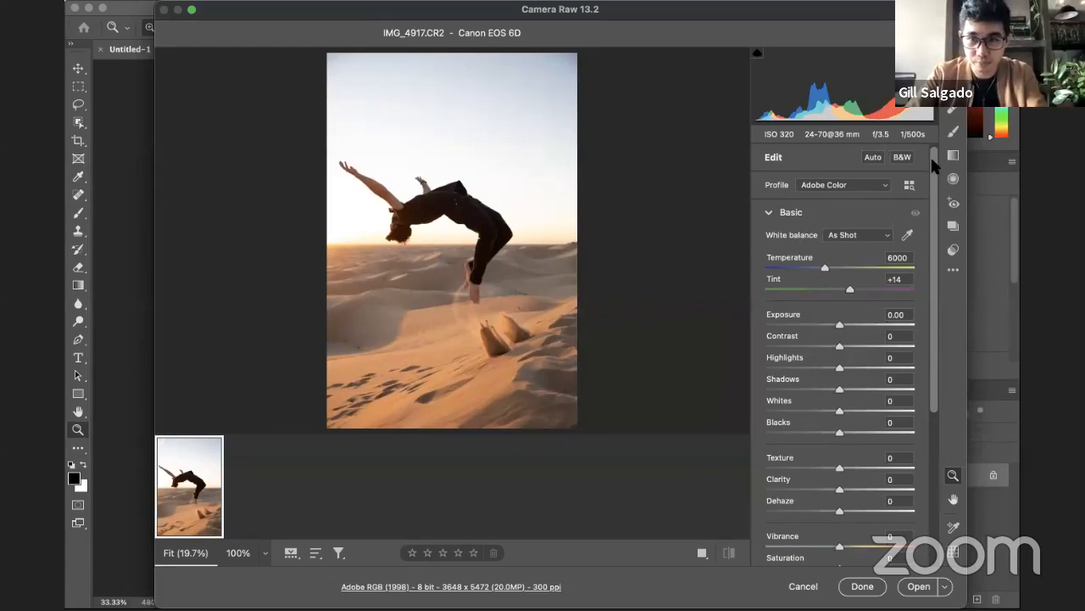
left_click_drag(932, 165, 927, 140)
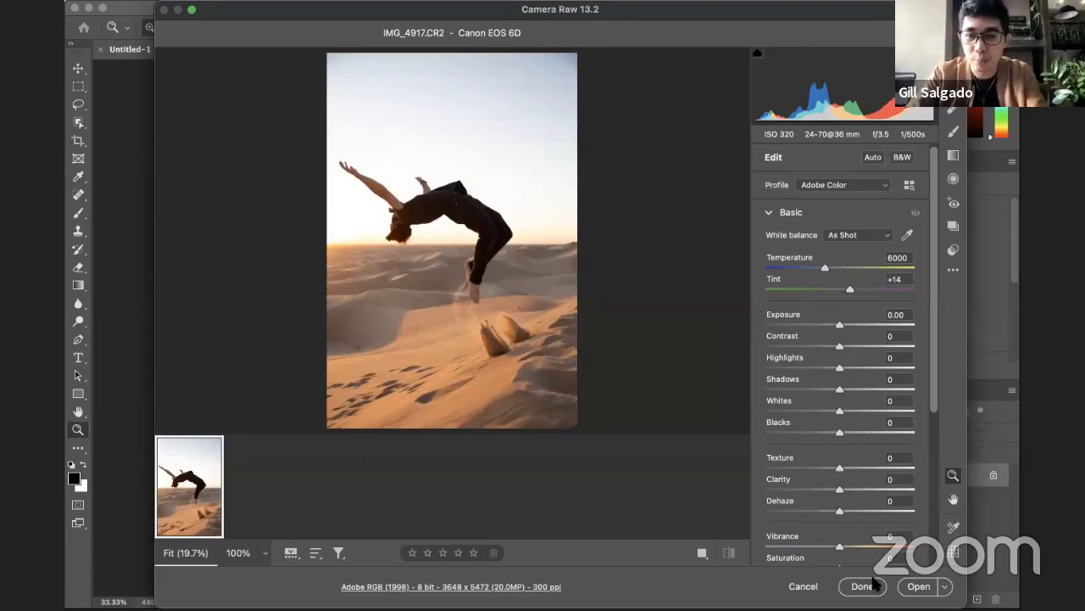
left_click(916, 588)
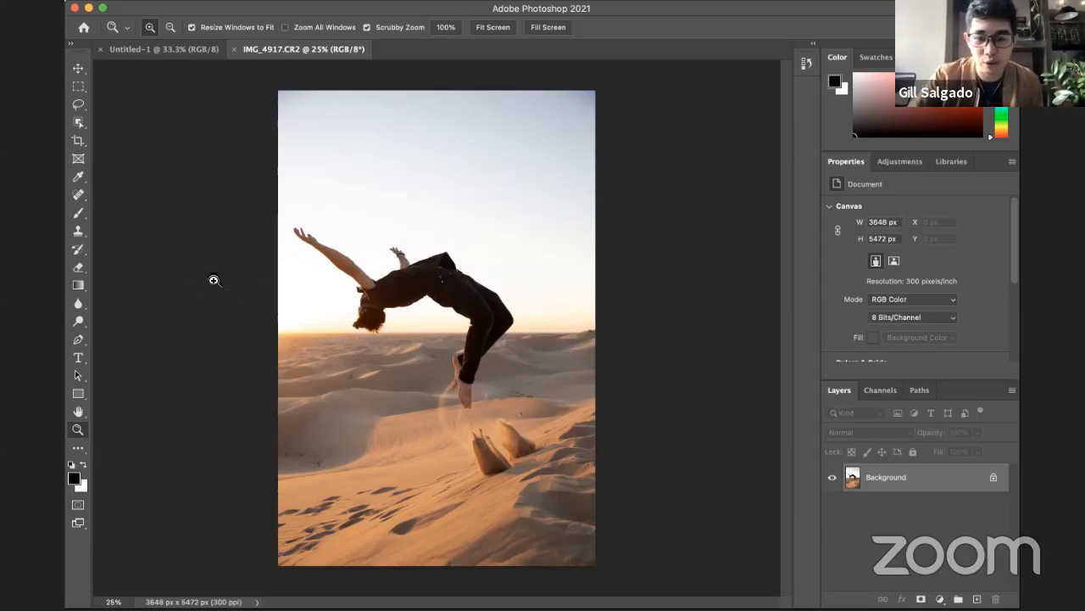
Step: Draw a loose freehand lasso selection around the jumping man, from his hands to his feet
key("l")
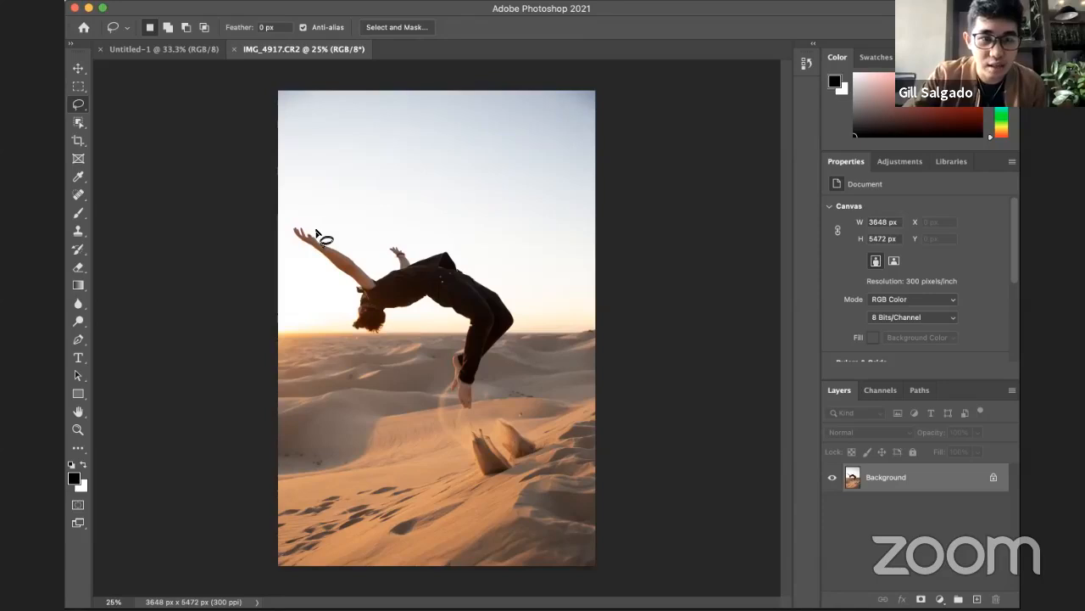
mouse_move(307, 224)
left_mouse_down()
mouse_move(289, 223)
mouse_move(326, 279)
left_mouse_up()
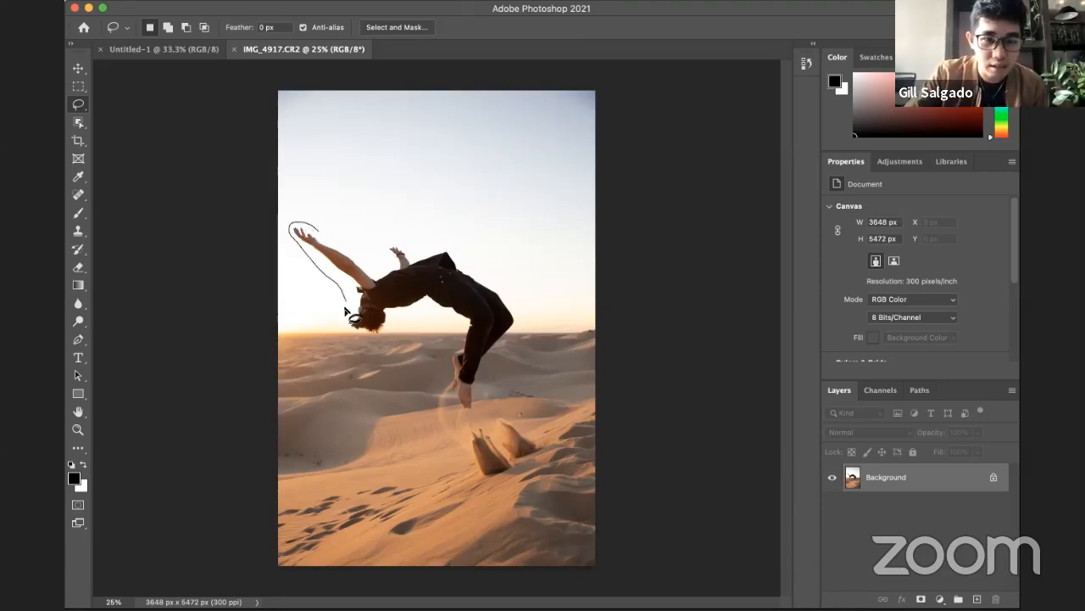
mouse_move(383, 340)
left_mouse_down()
mouse_move(411, 315)
mouse_move(443, 319)
left_mouse_up()
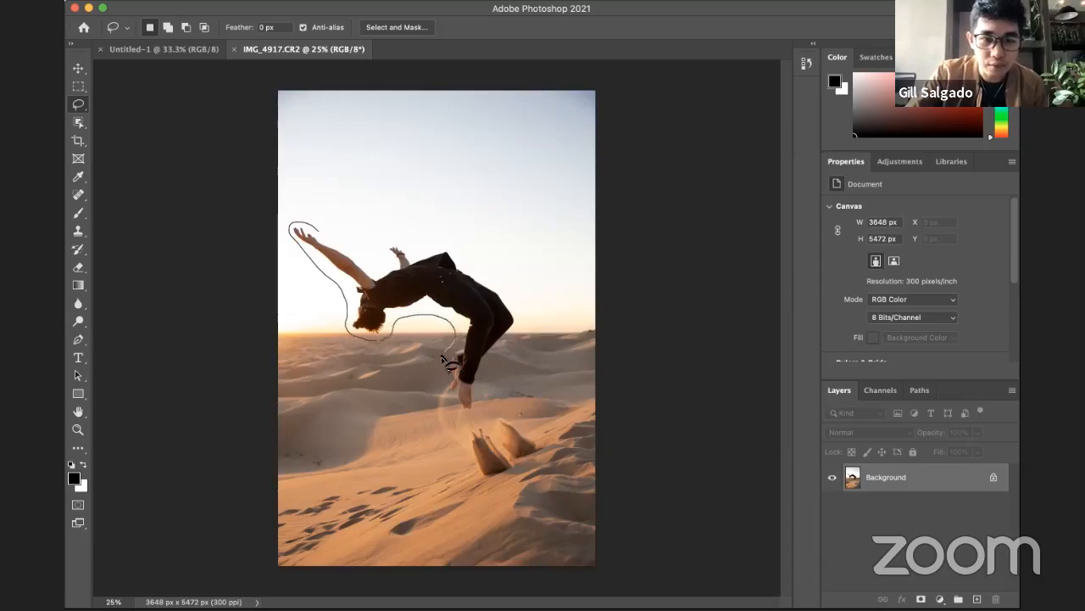
mouse_move(467, 414)
left_mouse_down()
mouse_move(491, 363)
mouse_move(523, 314)
left_mouse_up()
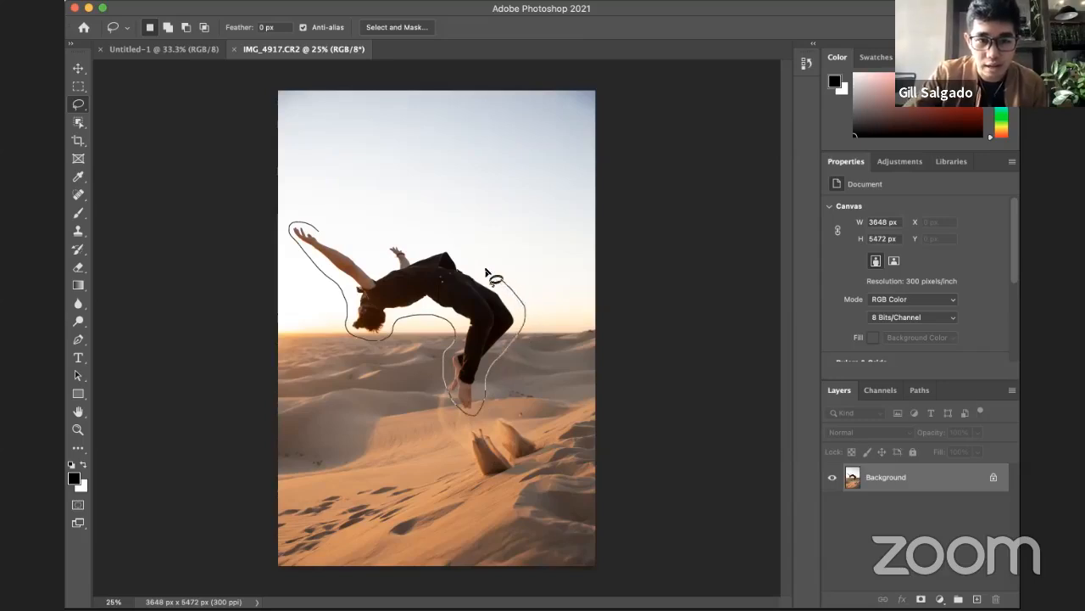
mouse_move(488, 273)
left_mouse_down()
mouse_move(449, 244)
mouse_move(384, 236)
mouse_move(378, 264)
left_mouse_up()
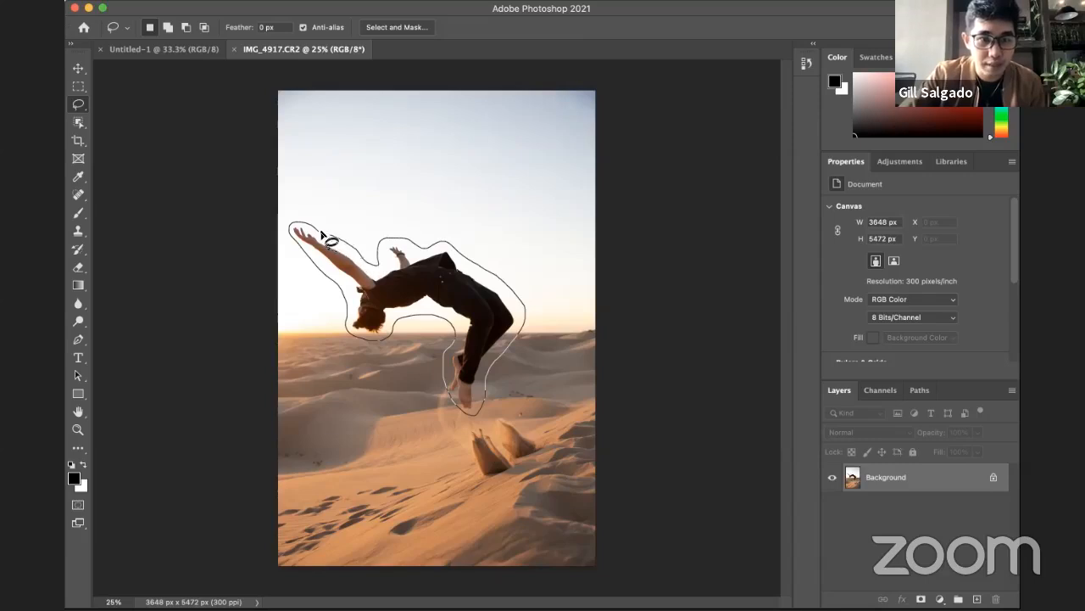
left_click_drag(313, 230, 315, 232)
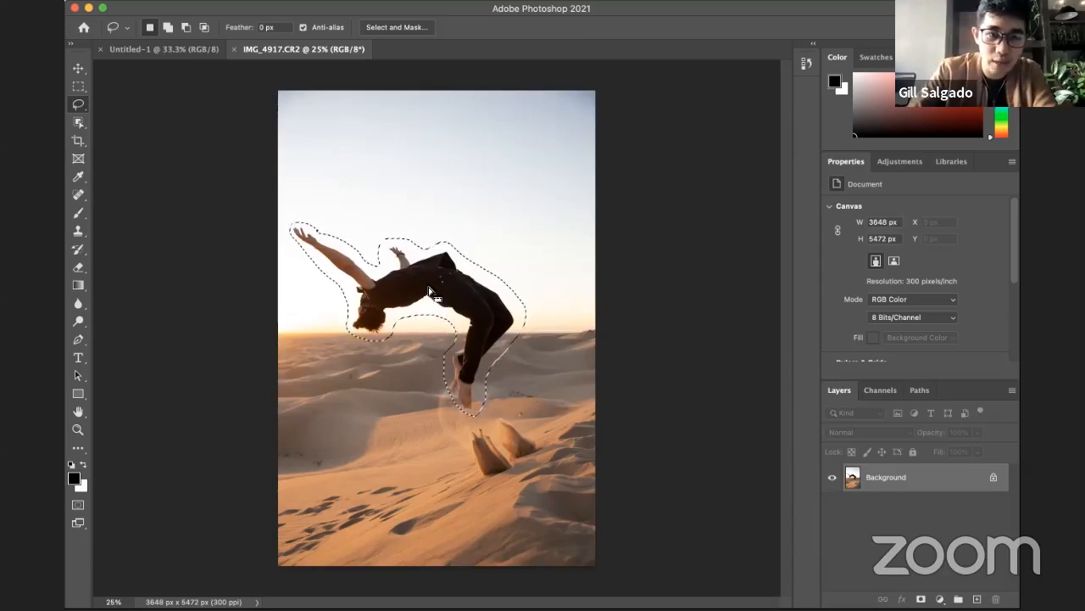
Step: Shift the selection outline up into the sky and bring it back around the jumping man
mouse_move(429, 297)
left_mouse_down()
mouse_move(478, 226)
mouse_move(476, 178)
mouse_move(456, 177)
mouse_move(444, 198)
left_mouse_up()
mouse_move(439, 209)
left_mouse_down()
mouse_move(424, 267)
mouse_move(479, 208)
mouse_move(533, 187)
mouse_move(513, 136)
mouse_move(424, 187)
mouse_move(426, 290)
left_mouse_up()
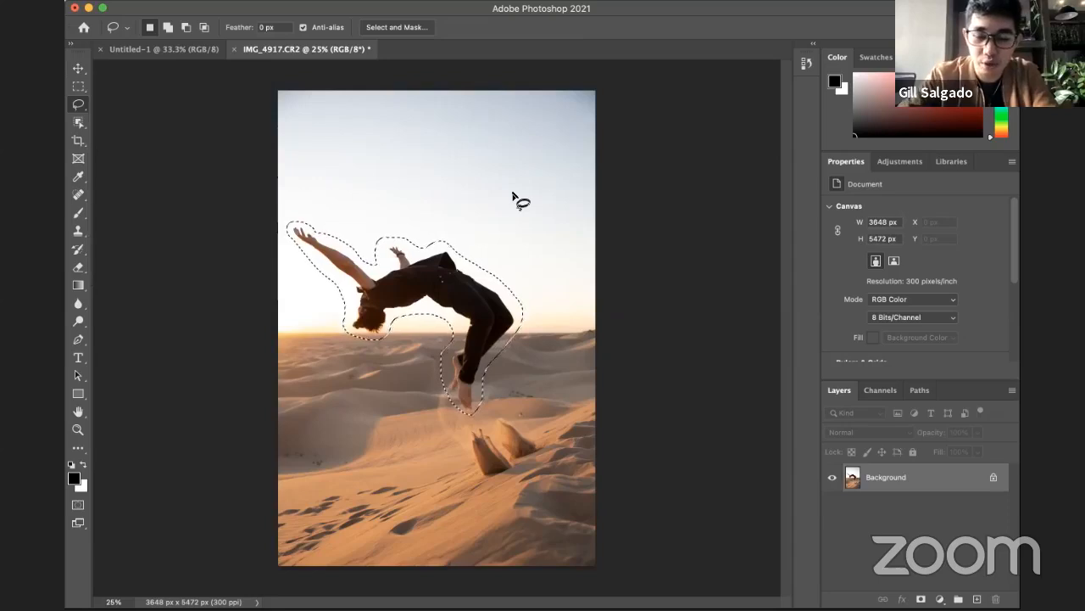
key("m")
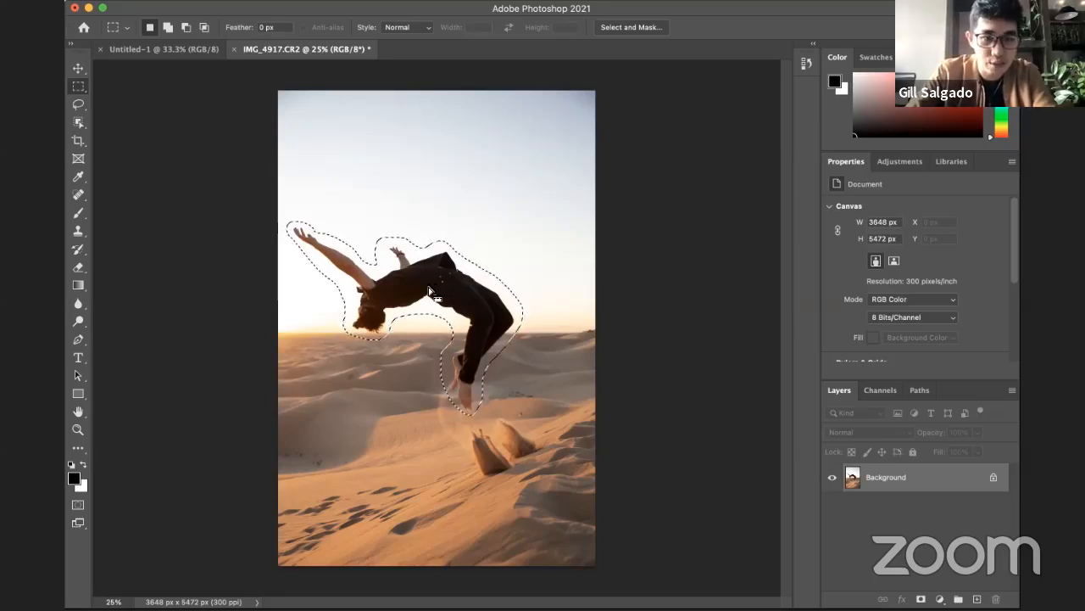
mouse_move(427, 290)
left_mouse_down()
mouse_move(440, 289)
mouse_move(429, 289)
left_mouse_up()
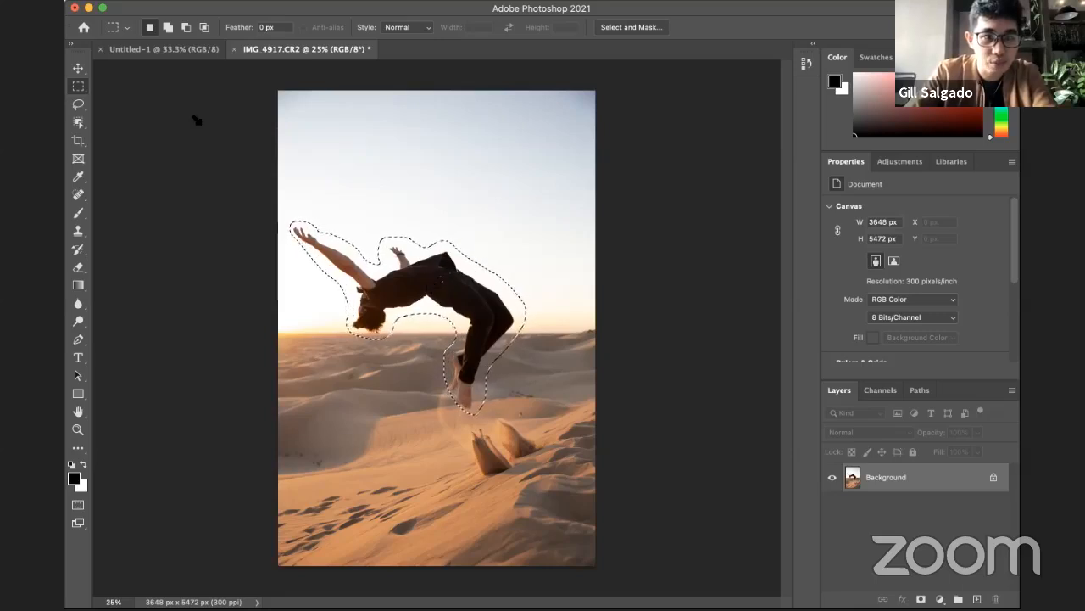
Step: Move the selected man's pixels up into the sky and scale them down to about 1300 px high
left_click(78, 68)
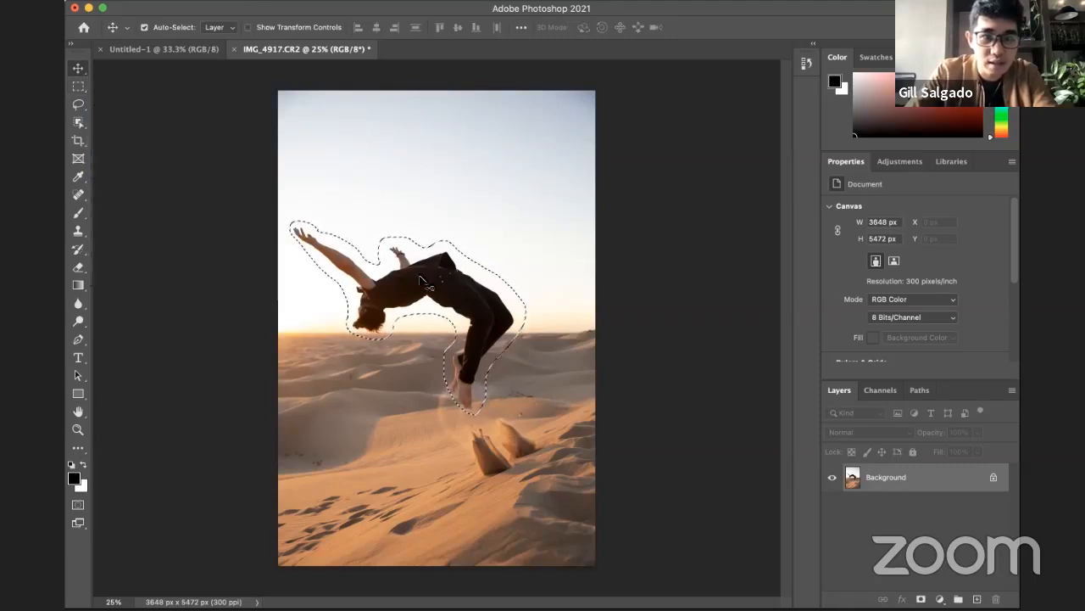
left_click_drag(409, 283, 493, 238)
key("ctrl+t")
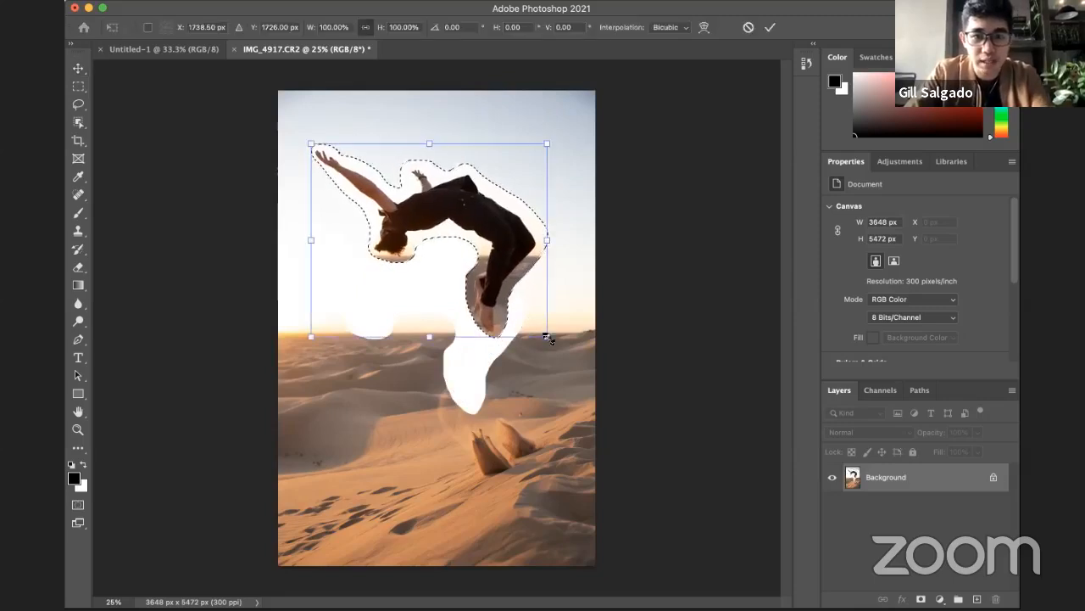
left_click_drag(548, 337, 428, 274)
key("Return")
Step: Try moving the image after deselecting and converting the Background to a normal layer, and undo back to the active selection
key("ctrl+d")
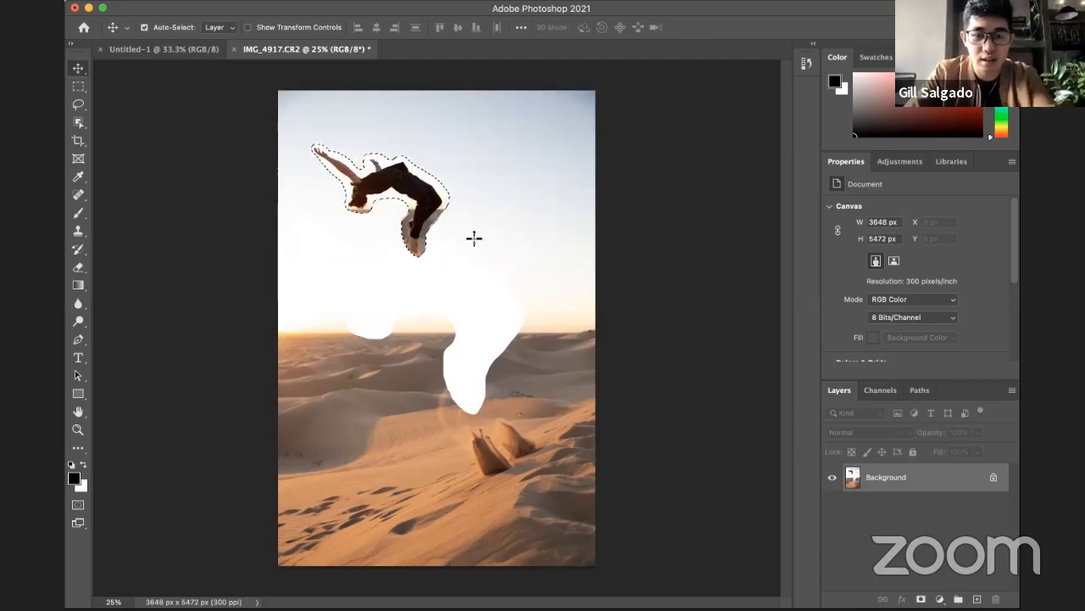
left_click(456, 208)
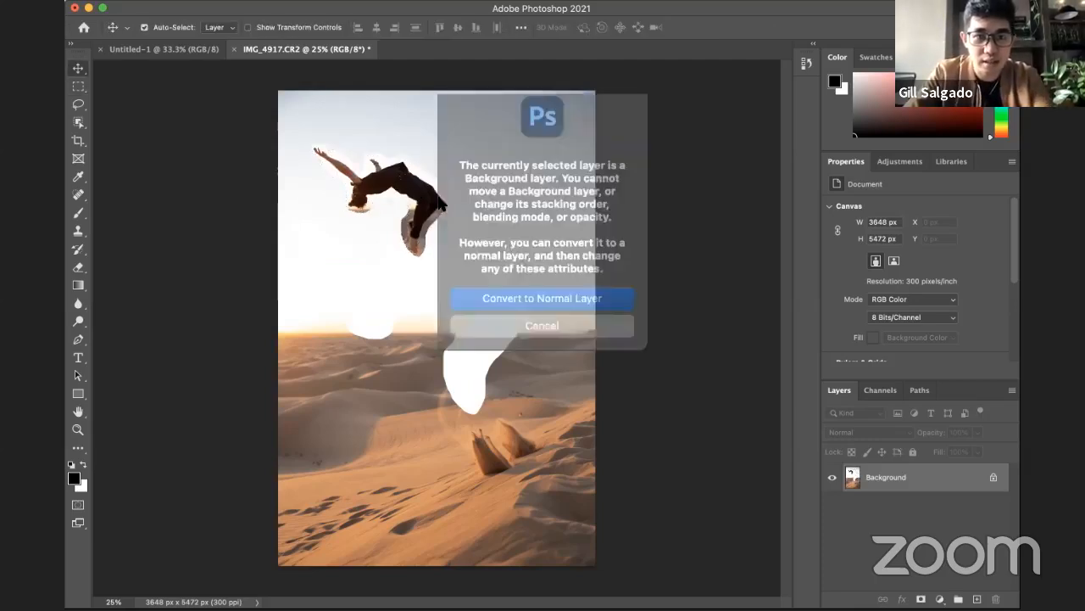
left_click(564, 289)
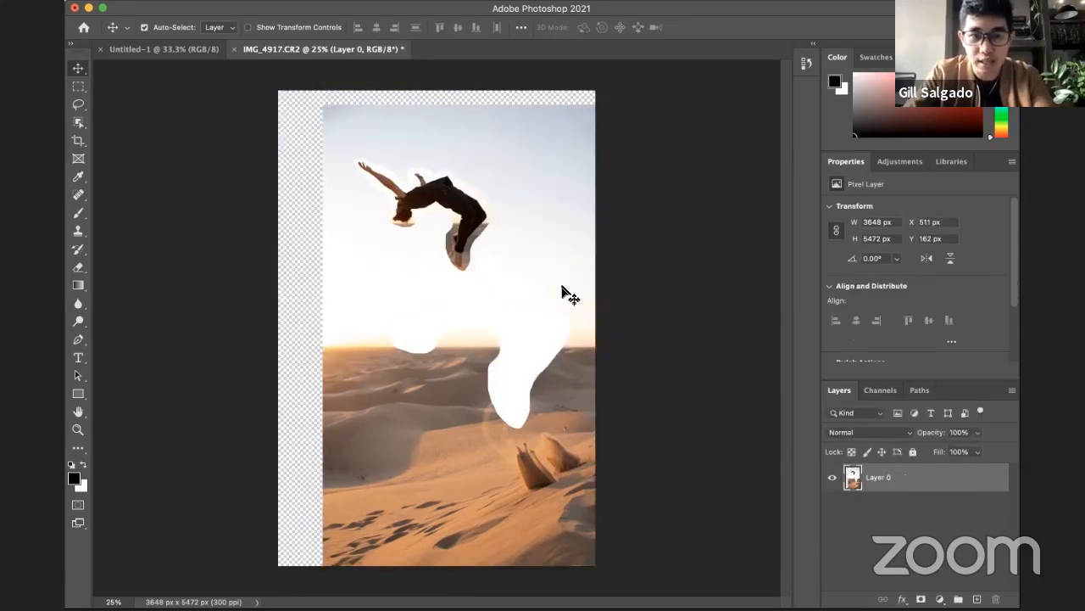
left_click_drag(564, 287, 514, 273)
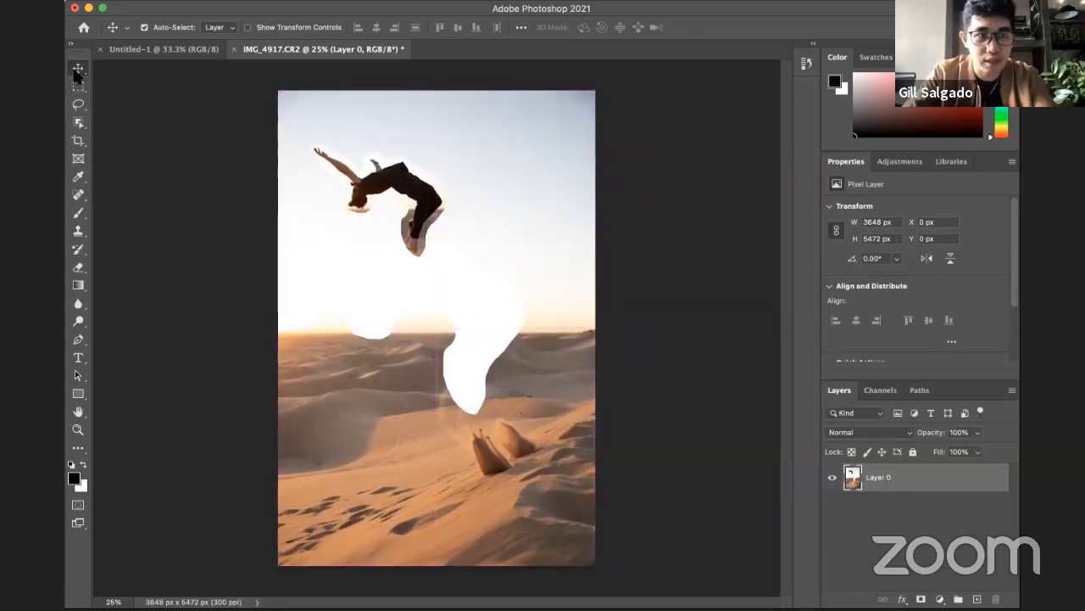
key("j")
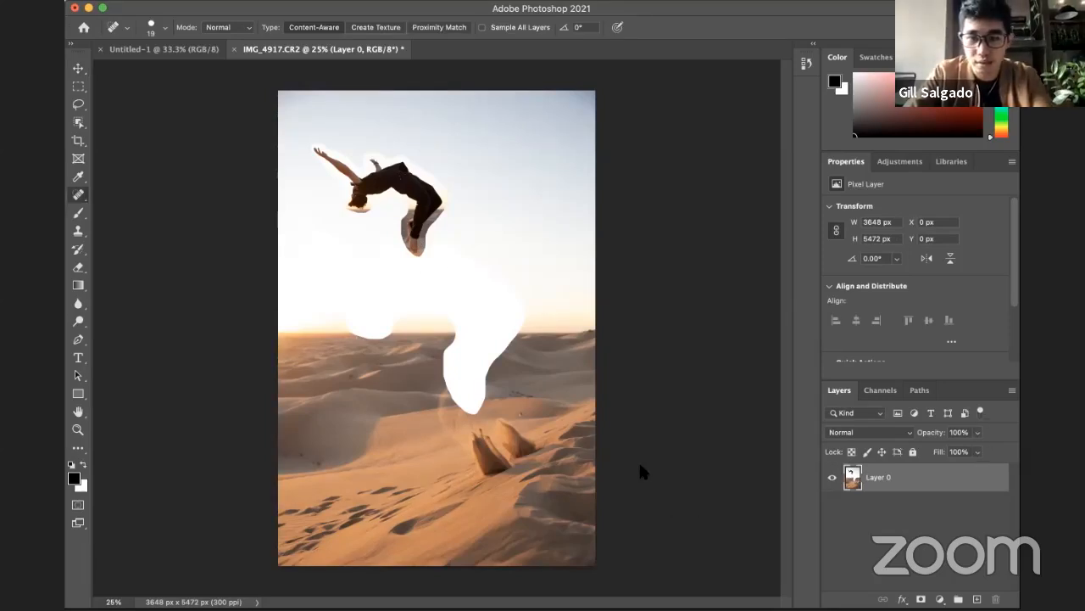
left_click(874, 538)
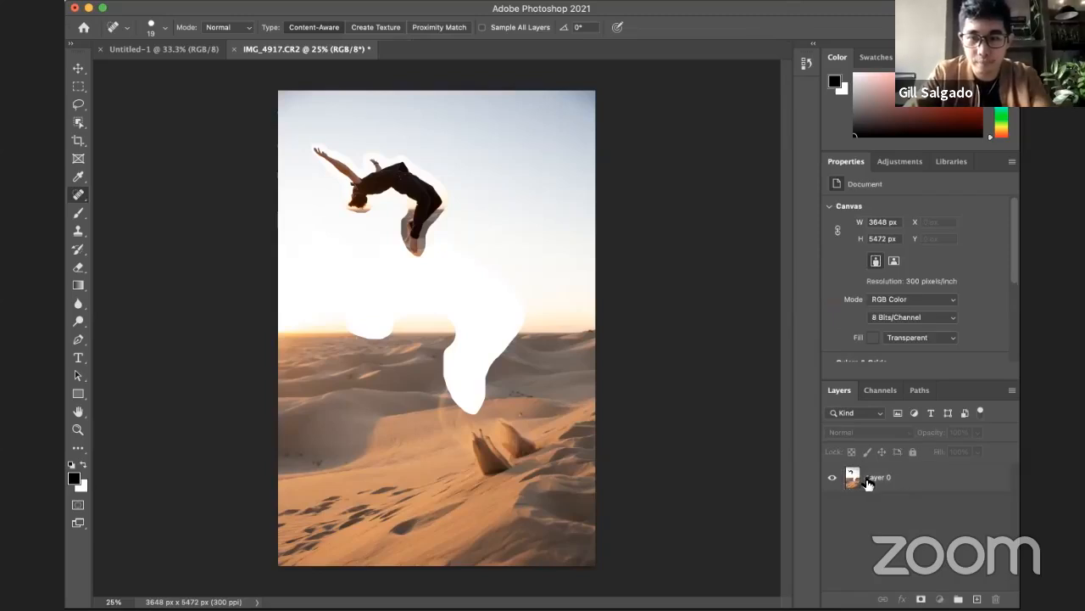
key("super+z")
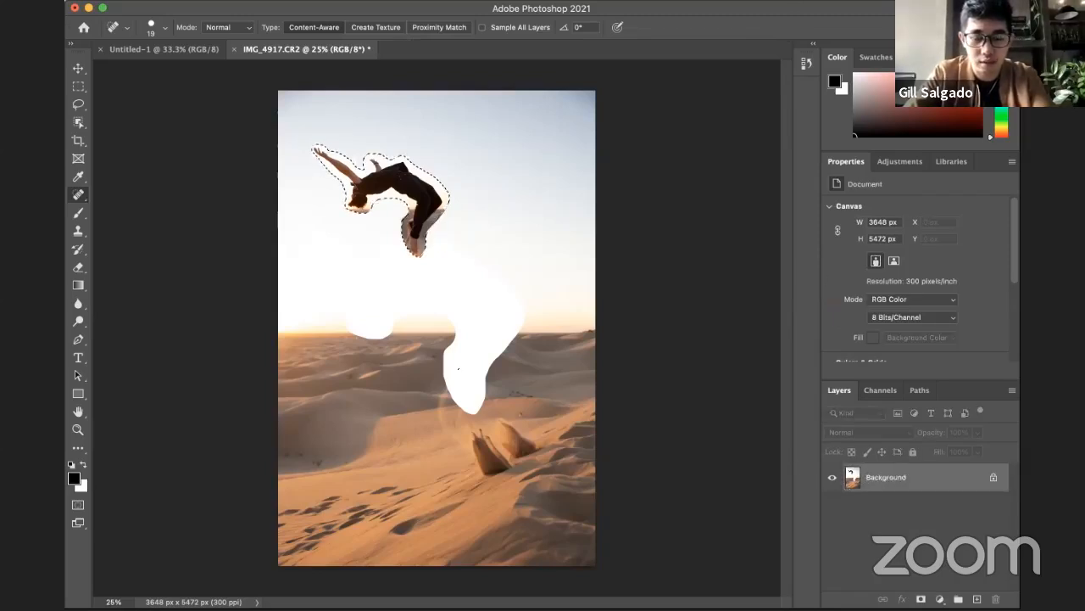
Step: Copy the selected man to a new layer and make the Background the active layer
key("super+j")
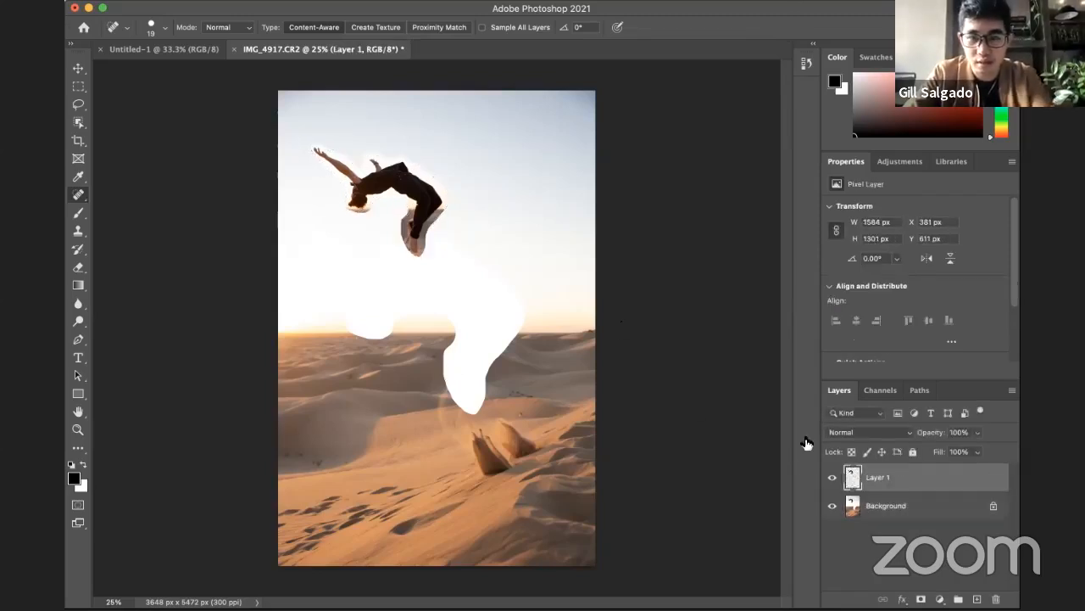
left_click(877, 507)
Step: Remove the man from the Background's sky by content-aware filling a rectangular selection around him, and deselect
key("m")
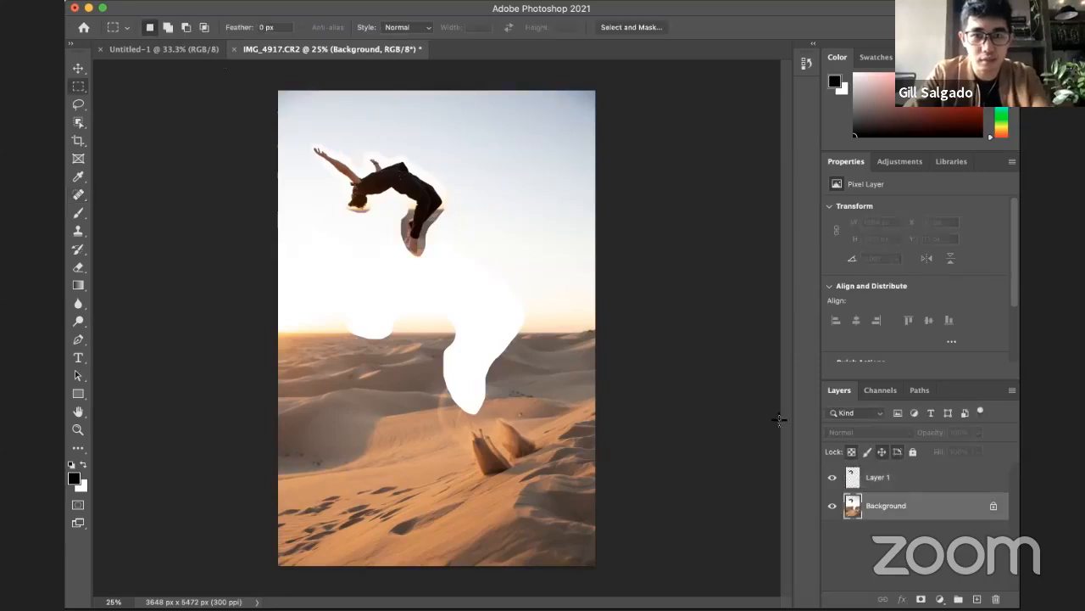
left_click_drag(303, 114, 481, 273)
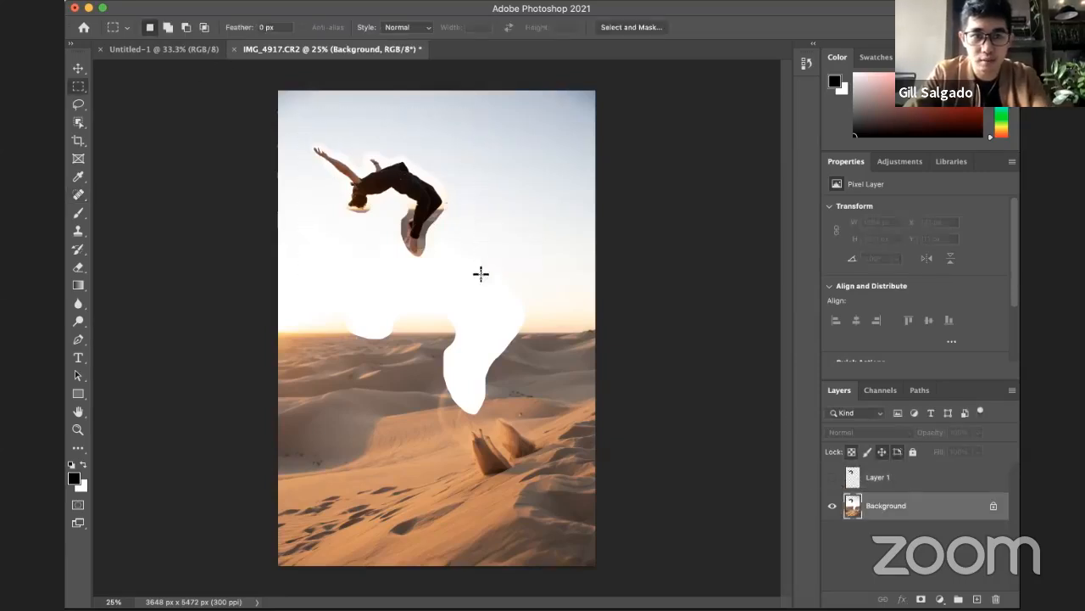
key("shift+BackSpace")
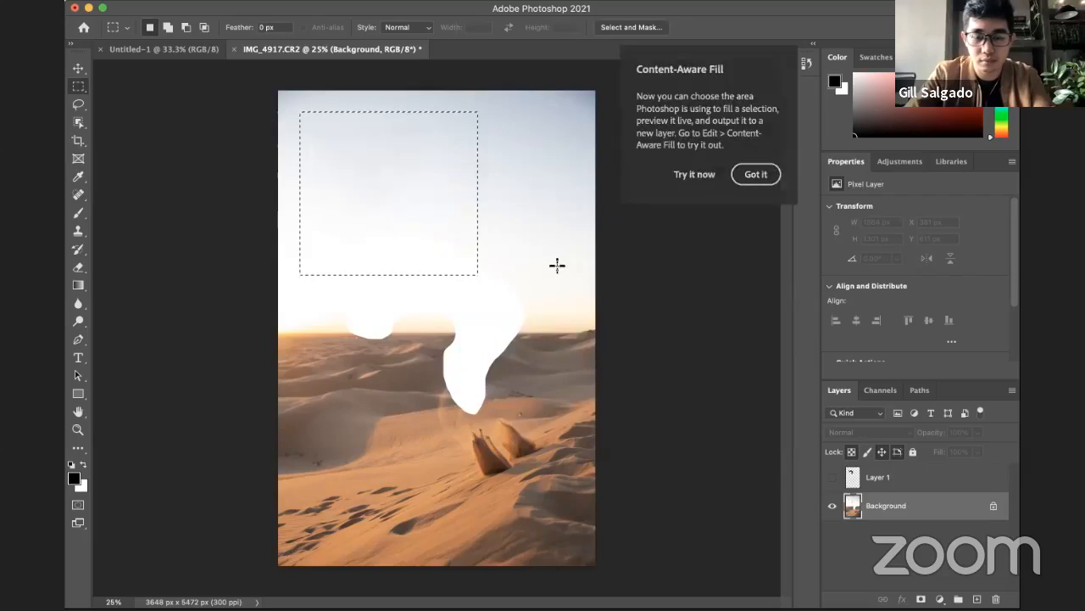
key("super+d")
Step: Fill the white gap across the horizon on the Background using a rectangular selection and Content-Aware at 100% opacity
left_click_drag(305, 216, 543, 418)
key("shift+BackSpace")
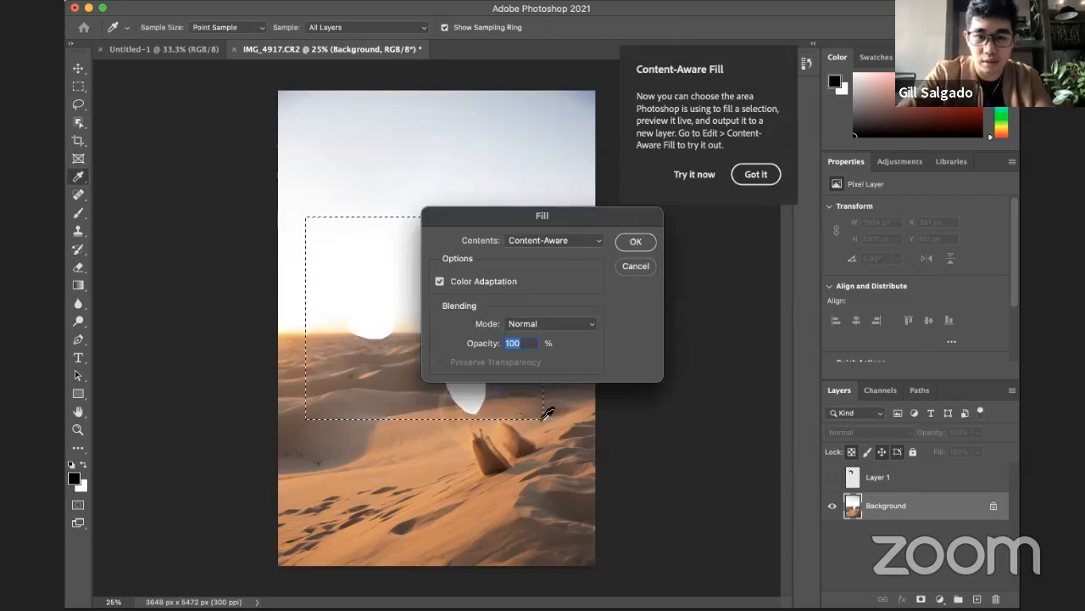
key("Return")
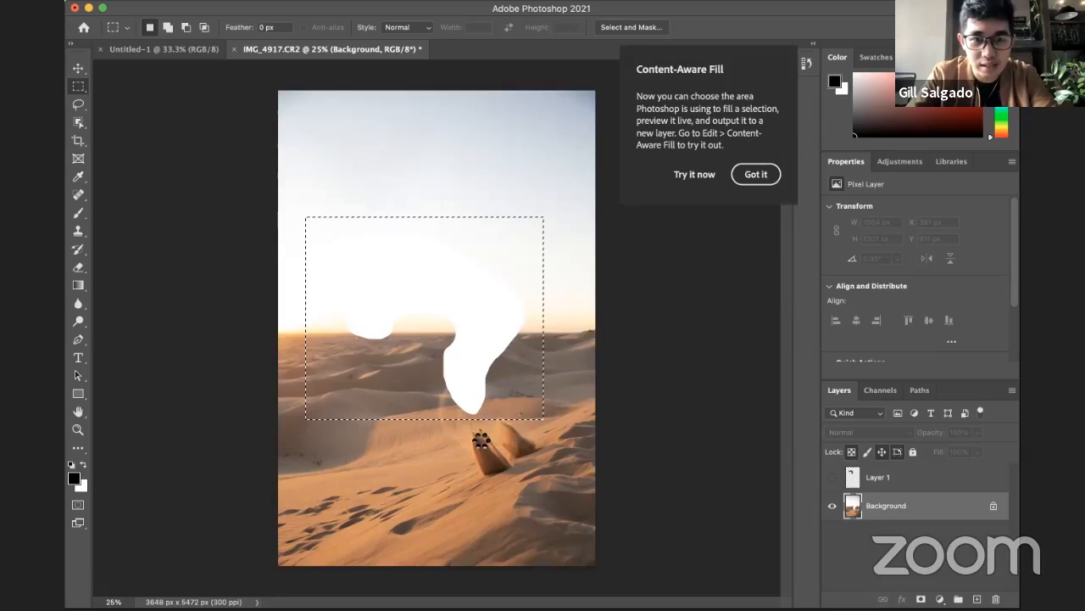
left_click(603, 436)
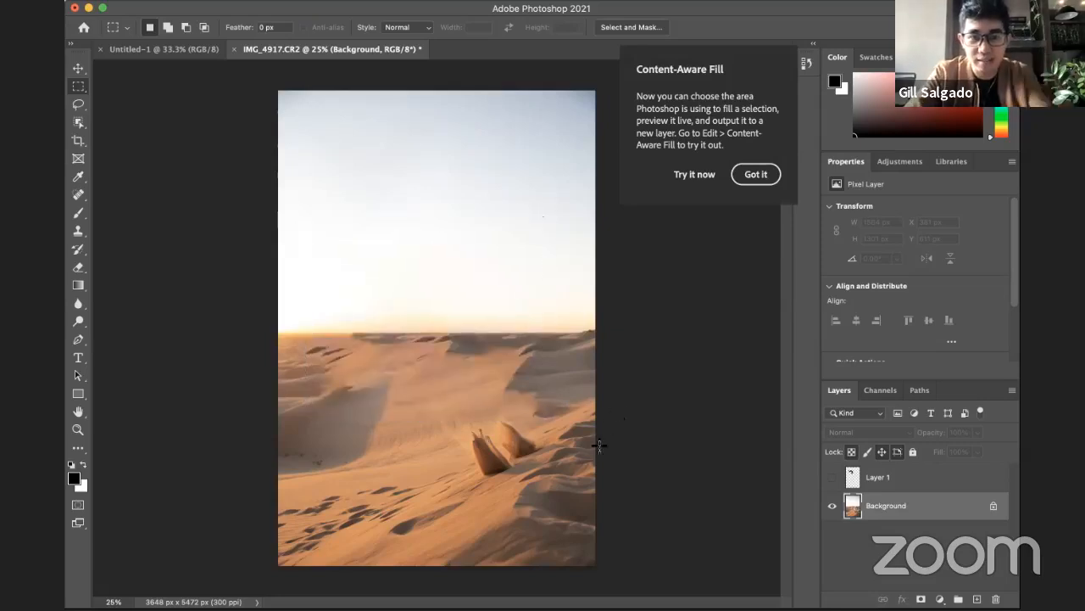
Step: Show the man's copied layer and turn off the Move tool's layer auto-selection
left_click(832, 478)
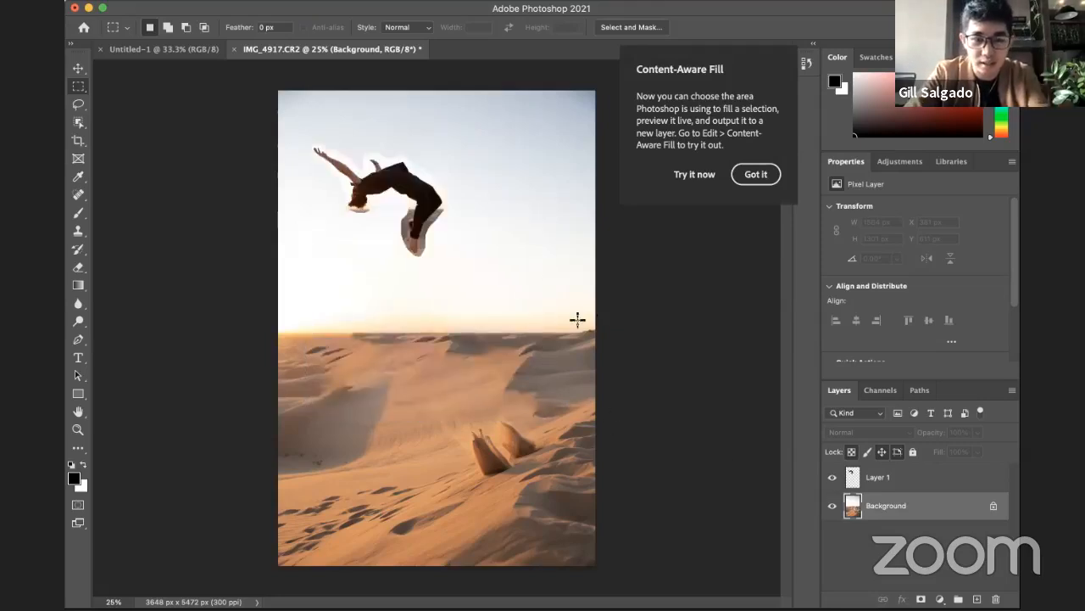
key("v")
left_click_drag(451, 228, 474, 239)
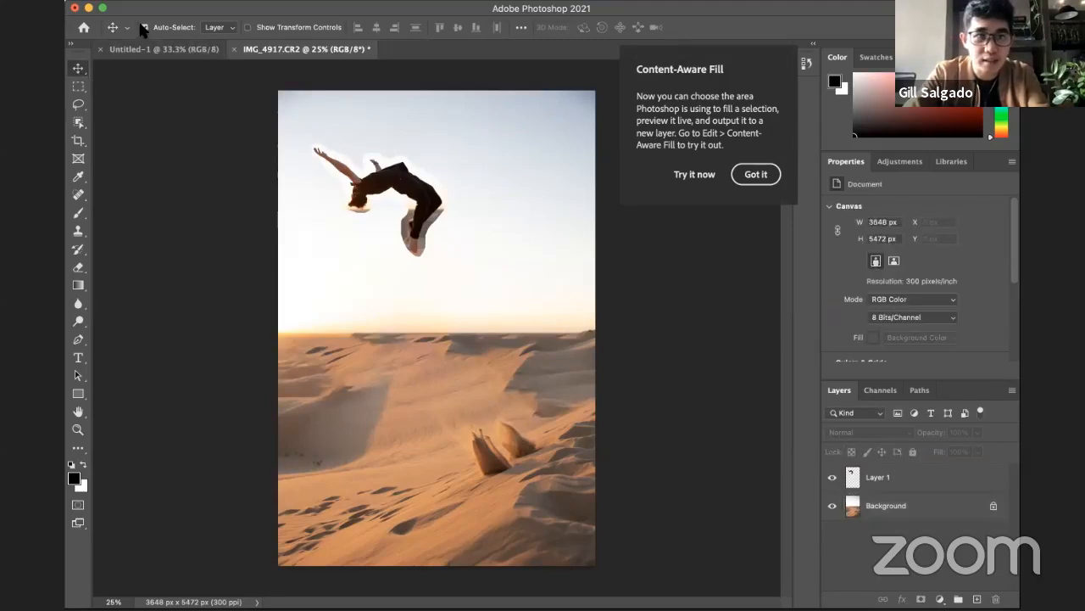
left_click(449, 201)
key("Return")
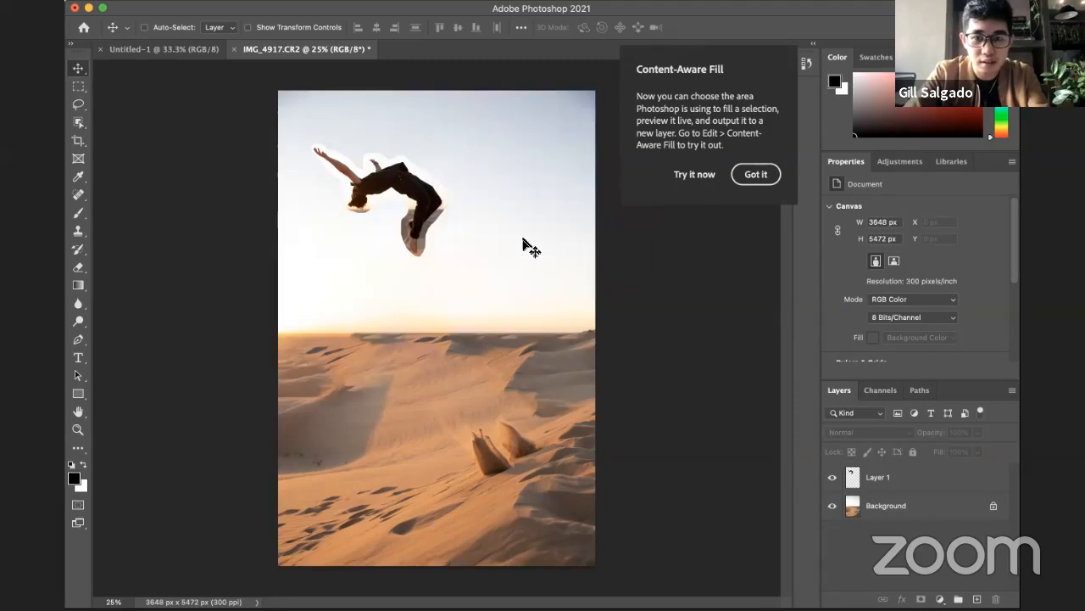
Step: Scale the man's layer down to about 1303 × 1070 px and reposition him over the horizon
left_click(880, 484)
left_click_drag(417, 236, 486, 271)
key("ctrl+t")
left_click_drag(520, 175, 493, 197)
key("Return")
left_click_drag(476, 237, 428, 207)
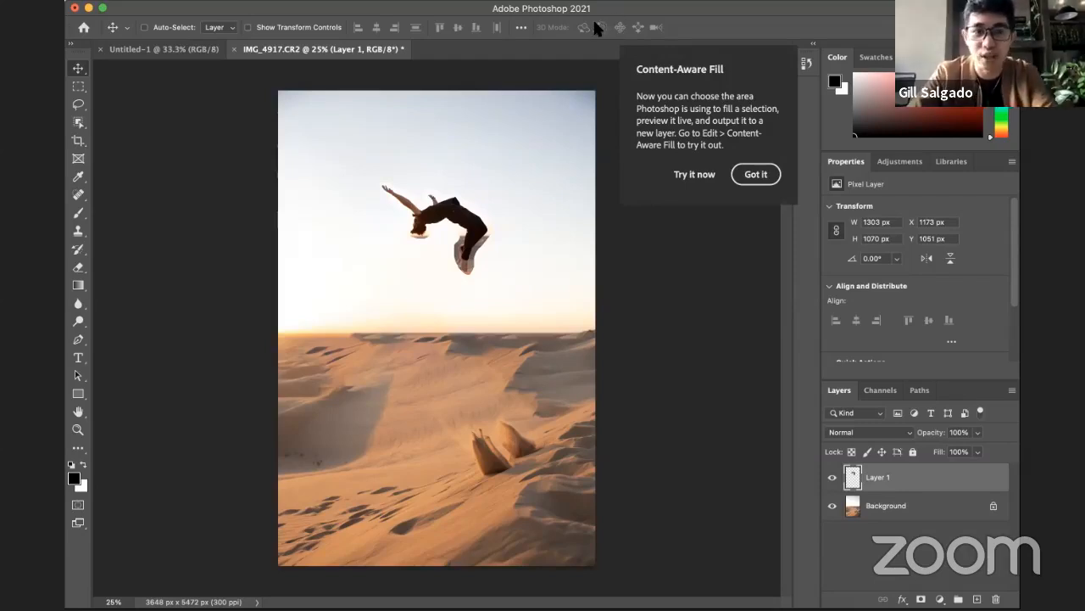
left_click_drag(458, 229, 453, 320)
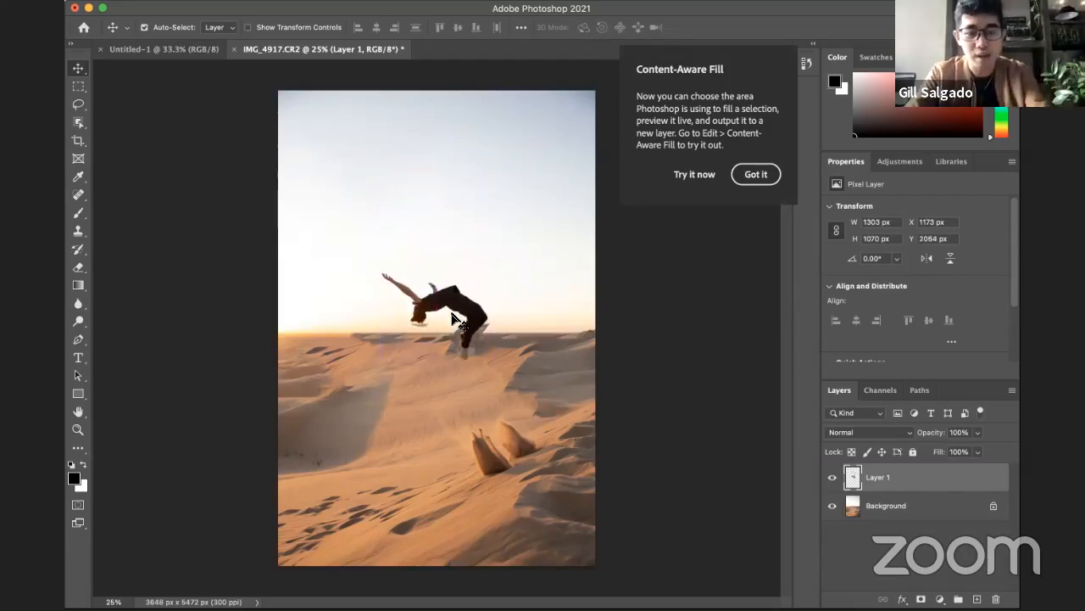
Step: Undo the edits to the man's layer and the content-aware fills on the Background
key("super+z")
key("super+z")
key("super+z")
key("super+z")
key("super+z")
key("super+z")
key("super+z")
key("super+z")
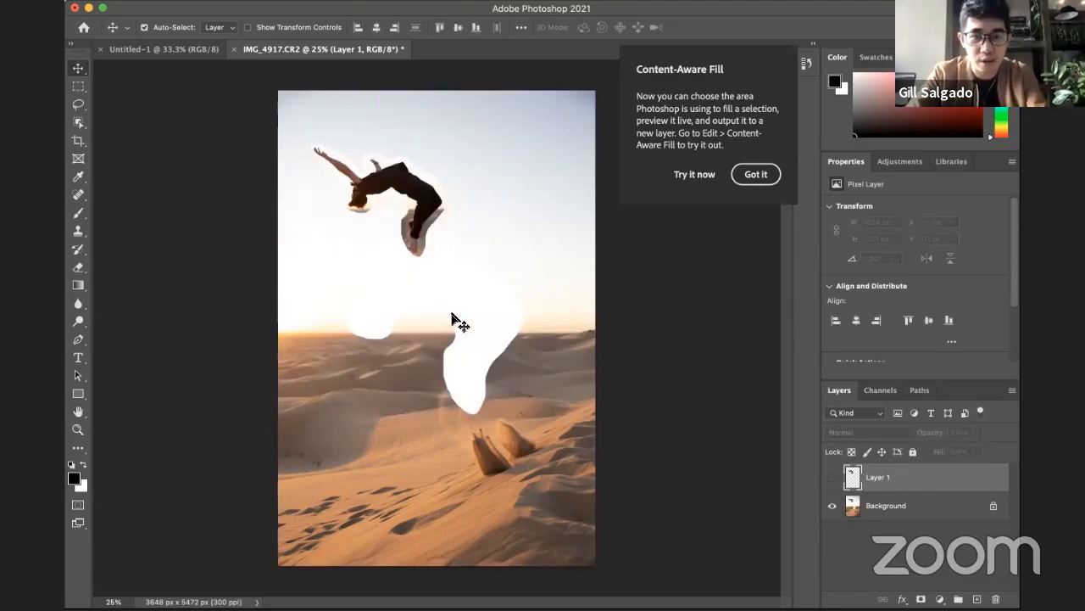
Step: Undo the separation of the man onto his own layer, back to the active selection around him on the Background
key("super+z")
key("super+z")
key("super+z")
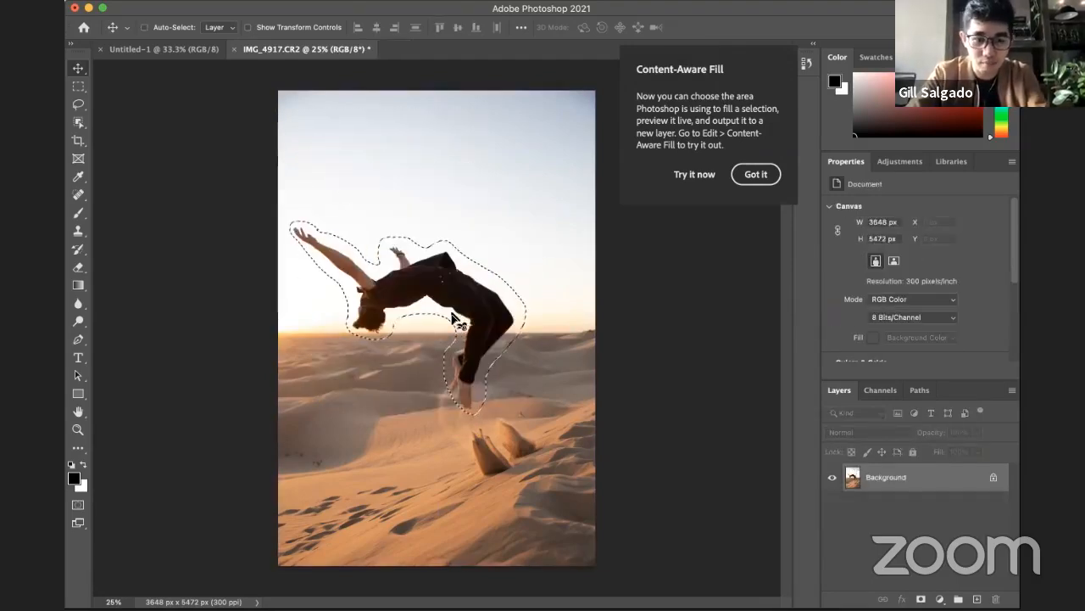
Step: Try shifting only the selection outline up and to the right with the Rectangular Marquee tool, and undo the shift
key("m")
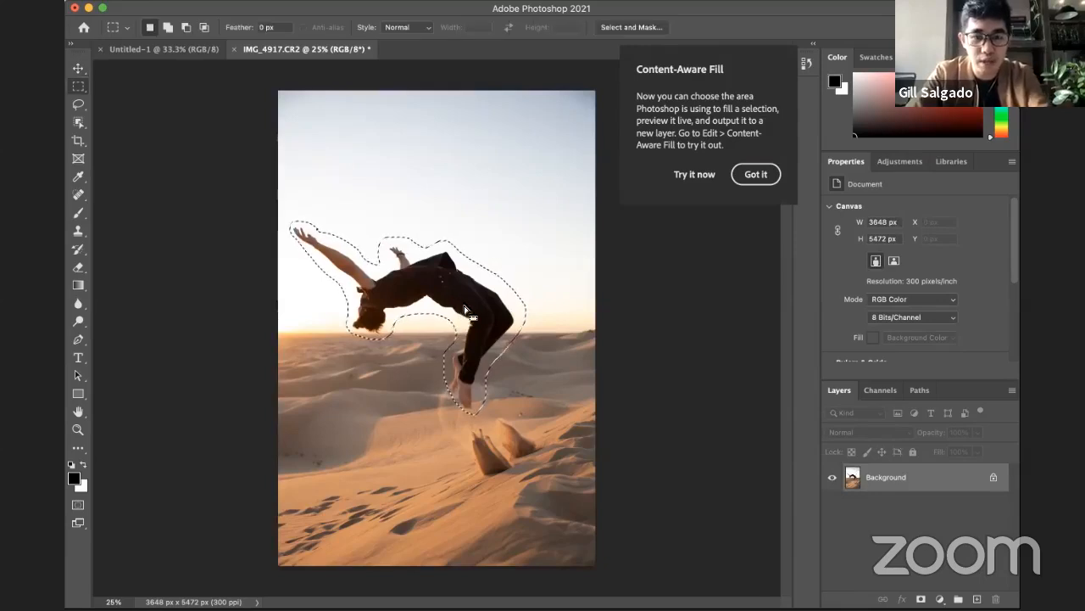
left_click_drag(459, 302, 508, 246)
key("super+z")
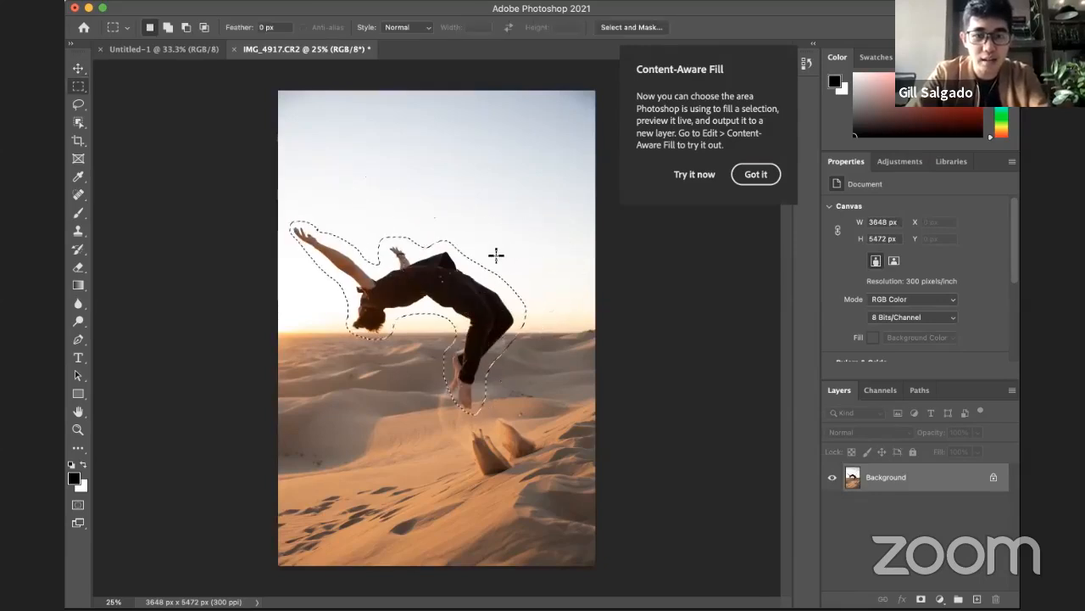
Step: Try moving the selected man's pixels down and then up toward the sky with the Move tool, undoing each move
key("v")
left_click_drag(422, 291, 431, 334)
key("super+z")
key("super+z")
key("super+z")
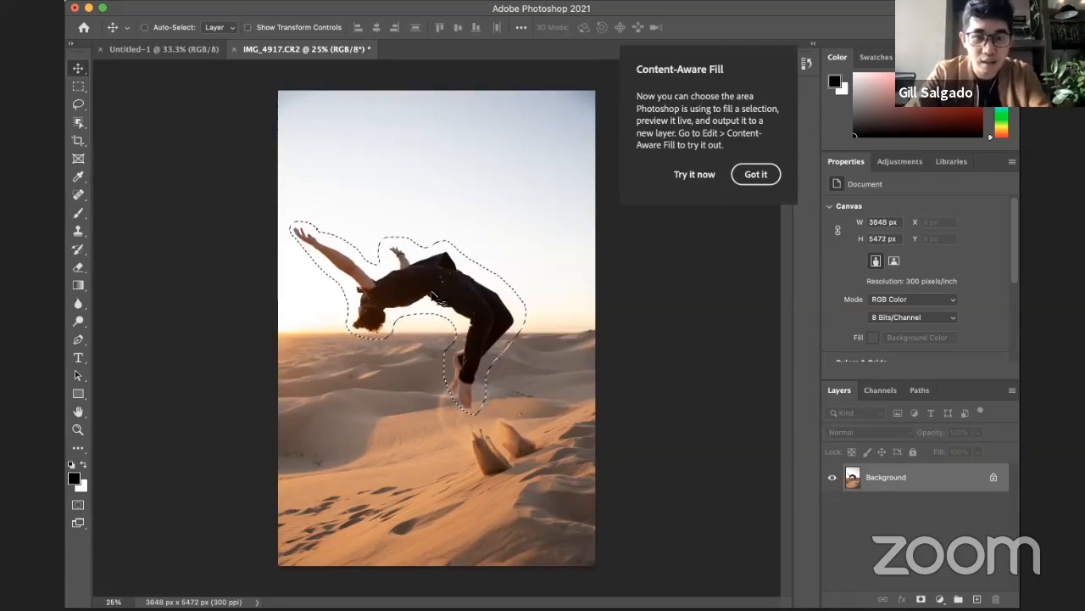
left_click_drag(445, 298, 477, 242)
key("super+z")
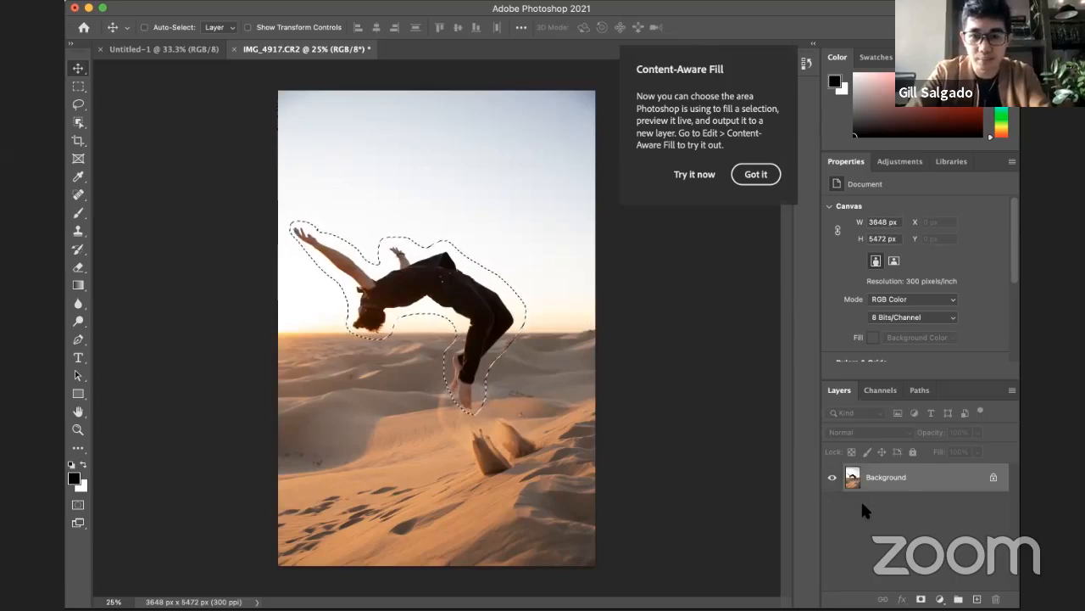
Step: Switch to the presentation with the challenge slide on isolating an object from a photo
key("super+Tab")
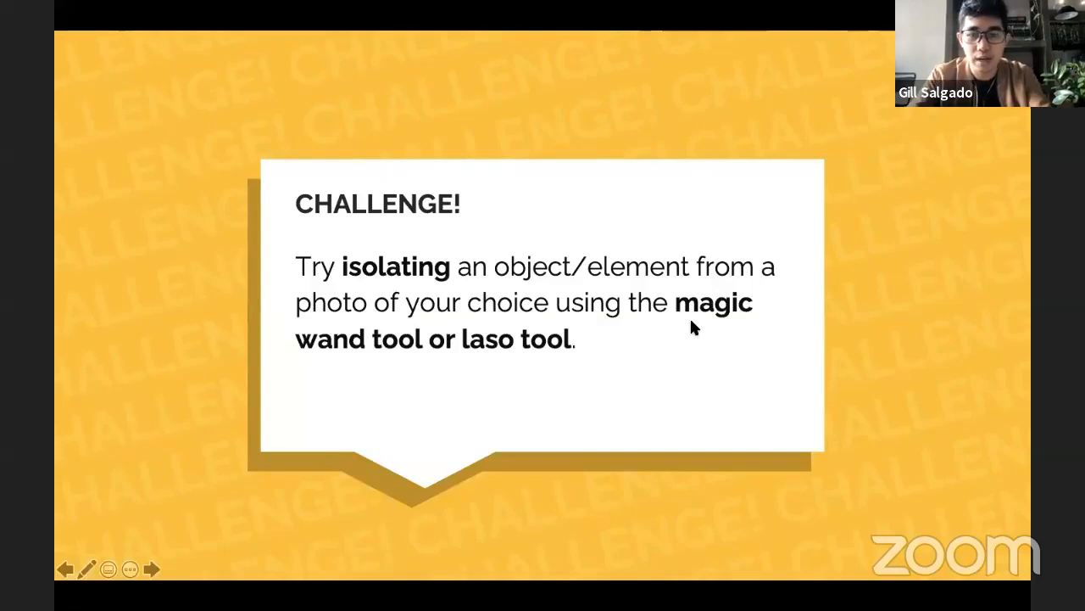
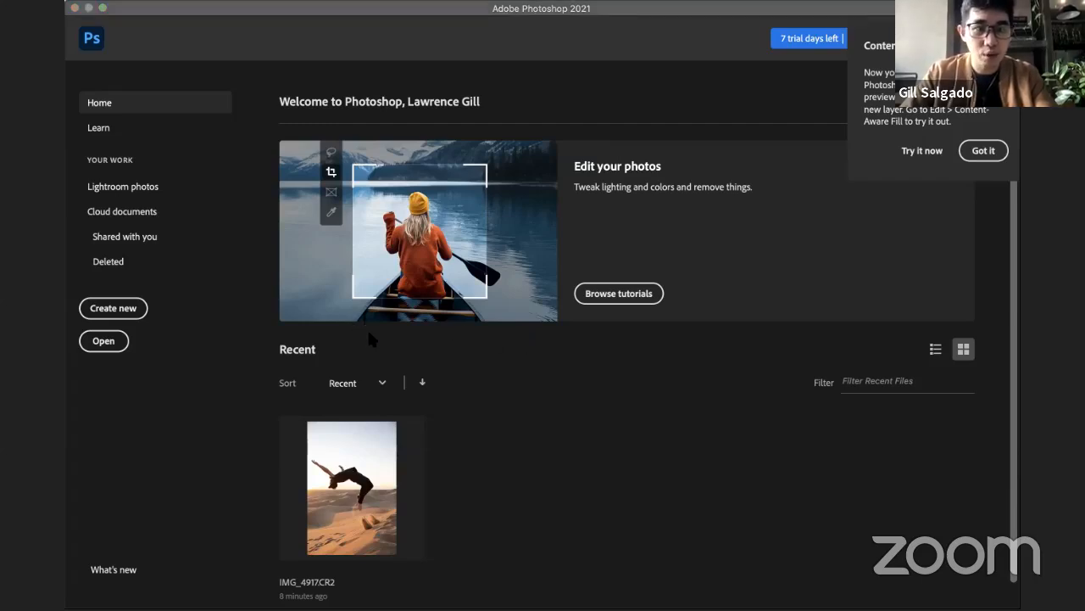
Step: Start opening a file and browse to the RESOURCES folder in Downloads
left_click(172, 2)
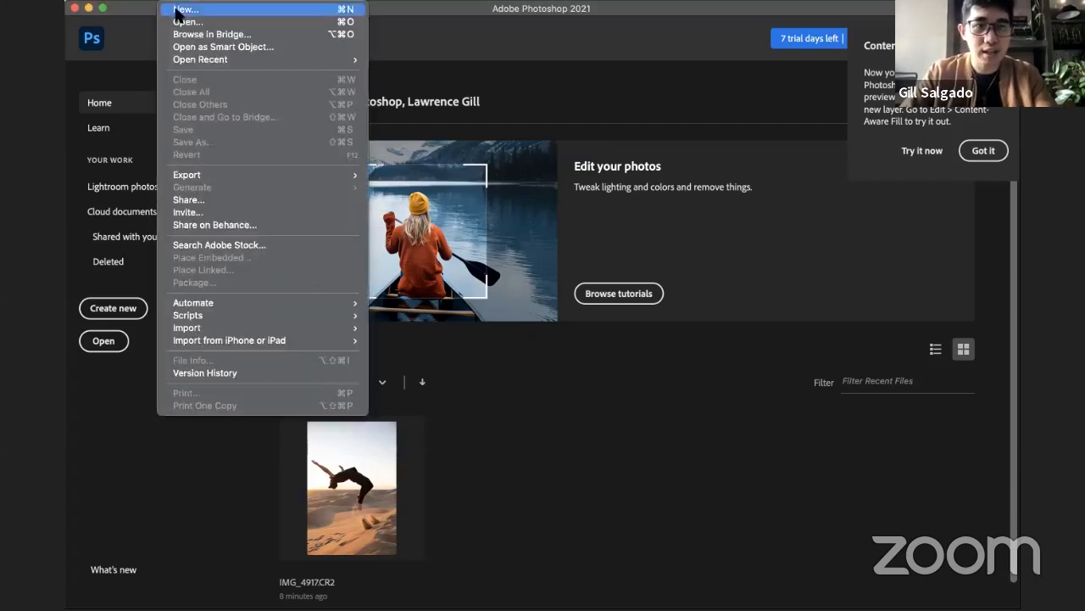
left_click(266, 16)
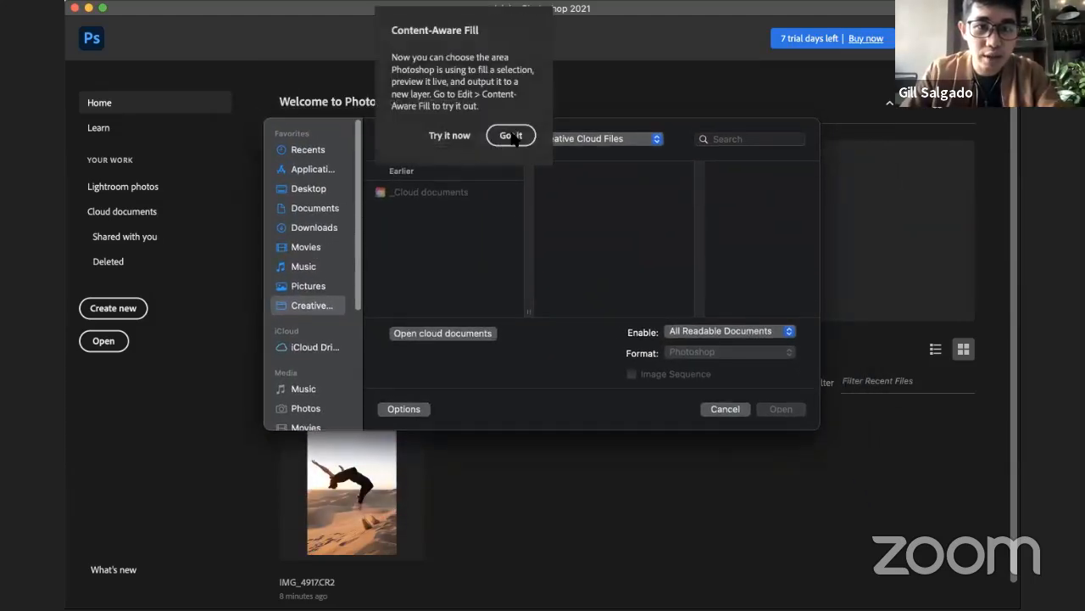
left_click(322, 227)
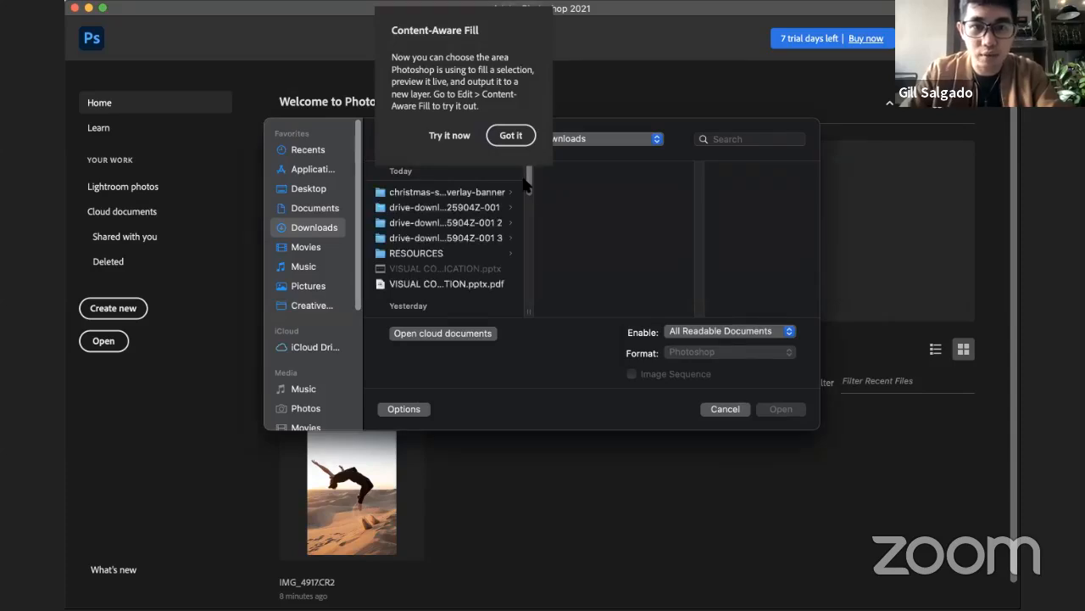
left_click_drag(530, 178, 531, 193)
scroll(420, 216, "up", 5)
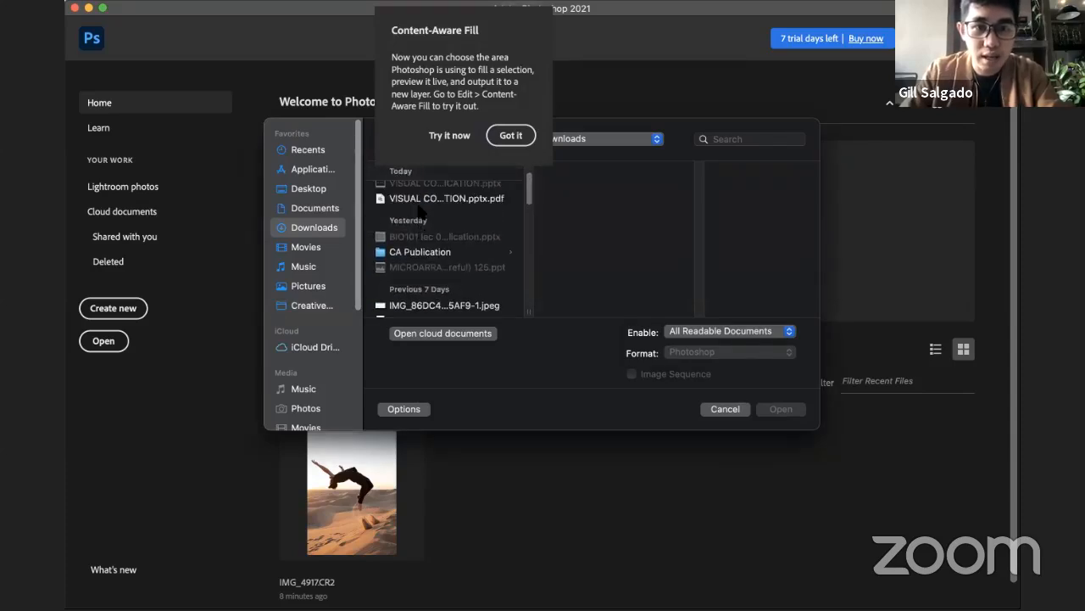
left_click(420, 254)
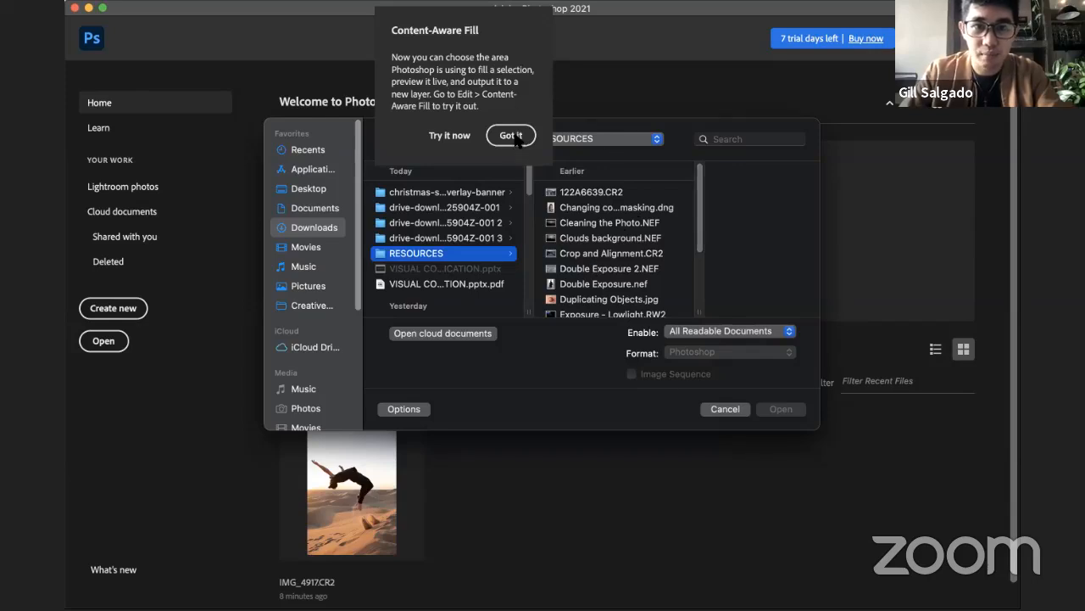
Step: Show the RESOURCES files as icon thumbnails and enlarge and reposition the open dialog to reveal more of them
left_click_drag(662, 124, 627, 200)
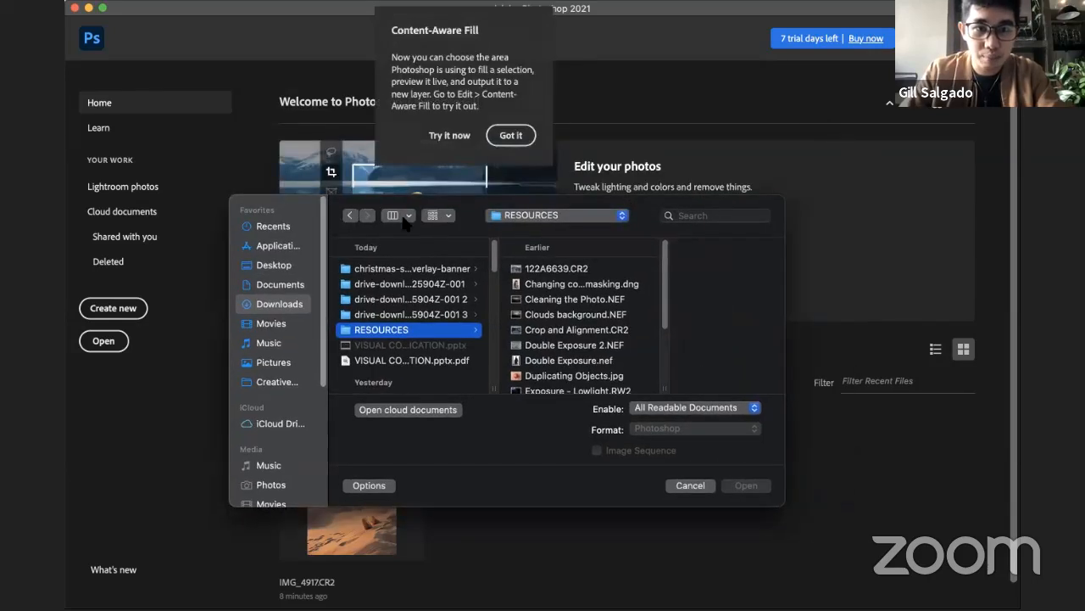
key("super+1")
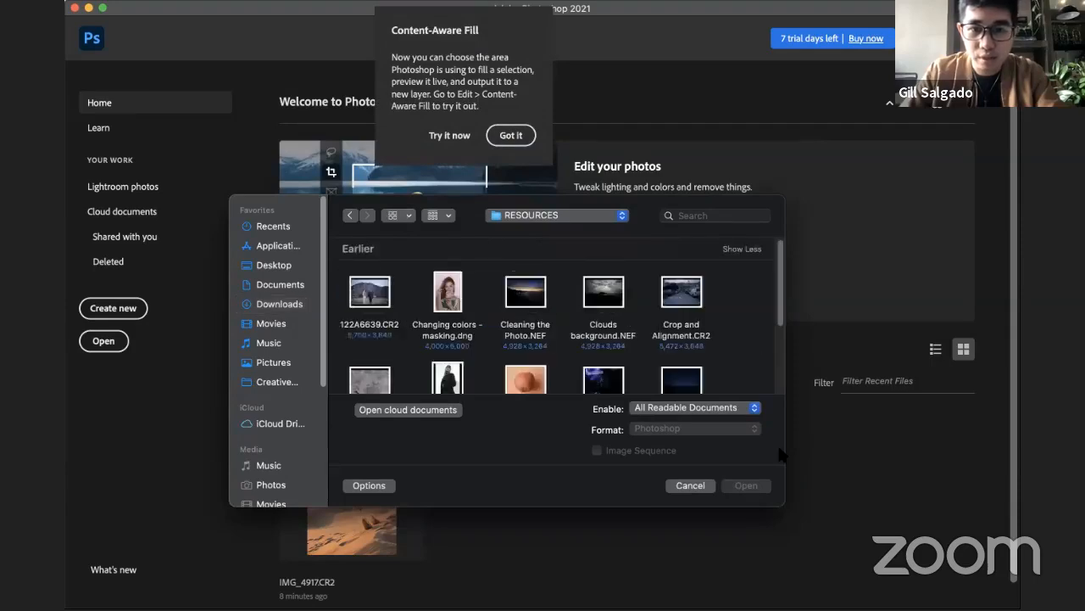
left_click_drag(786, 515, 941, 600)
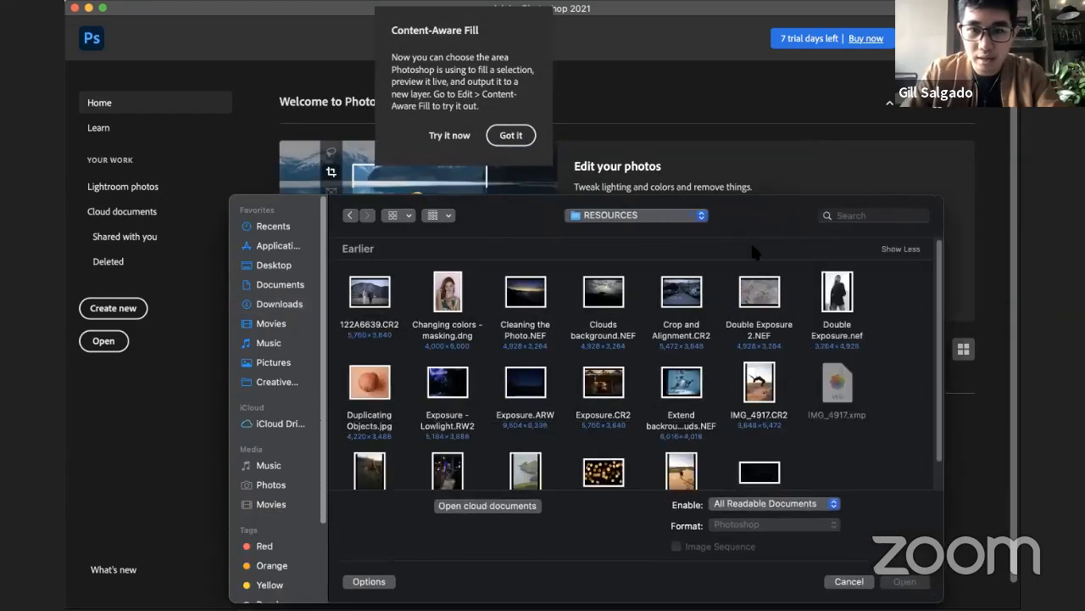
left_click_drag(740, 195, 718, 93)
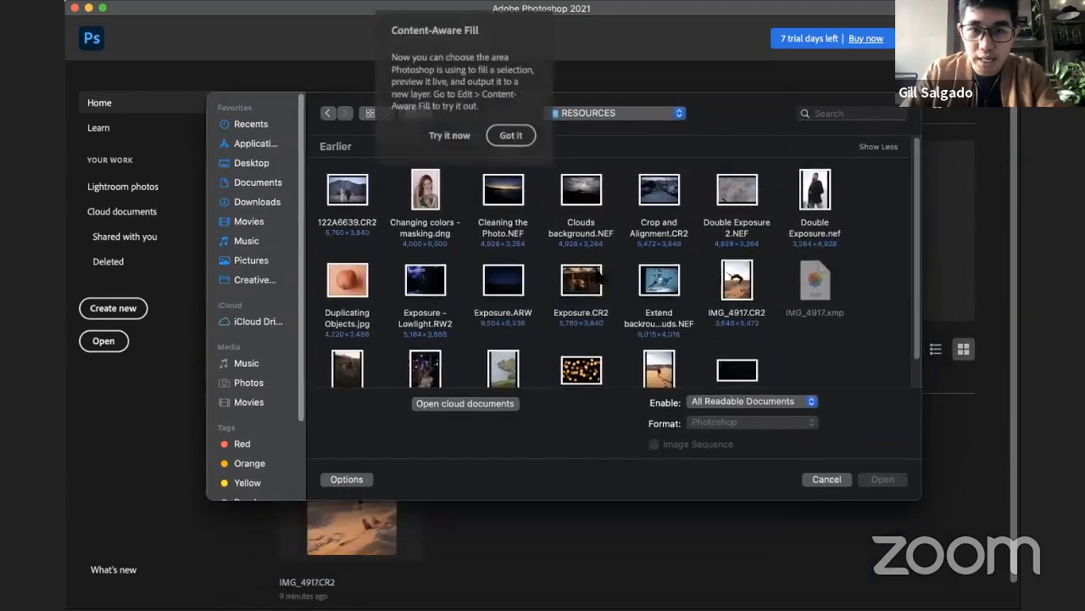
Step: Open "Changing colors - masking.dng" through Camera Raw with its settings untouched, and dismiss the Content-Aware Fill tip
left_click(425, 195)
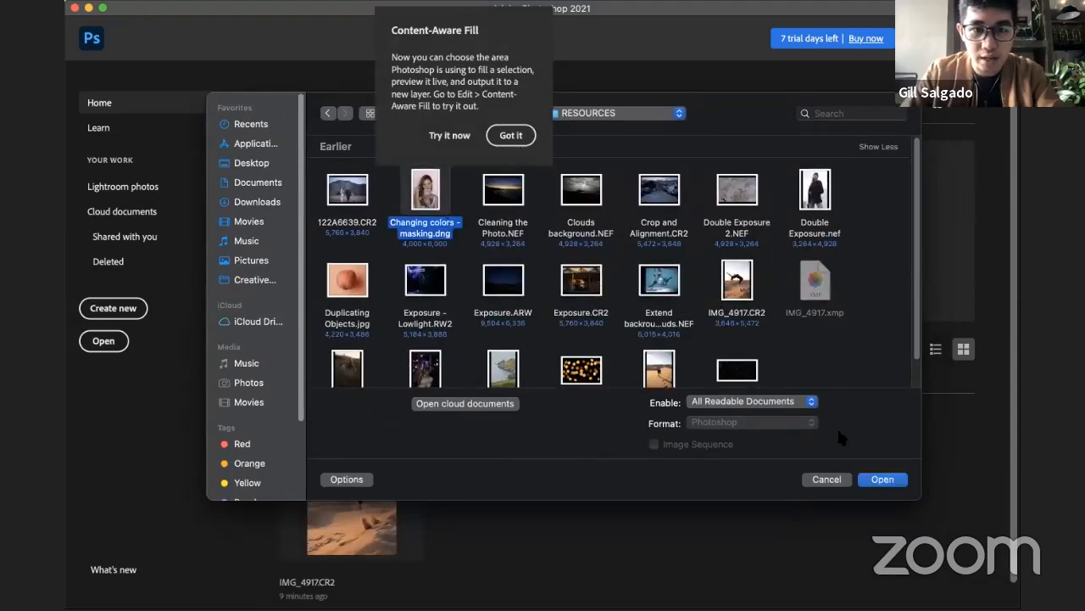
left_click(882, 480)
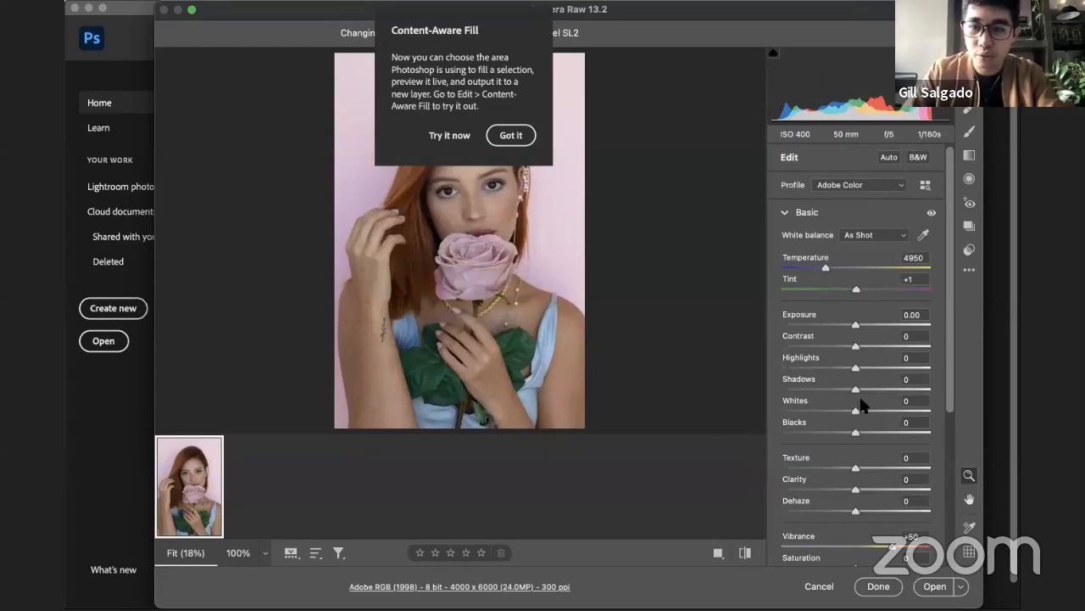
left_click(935, 586)
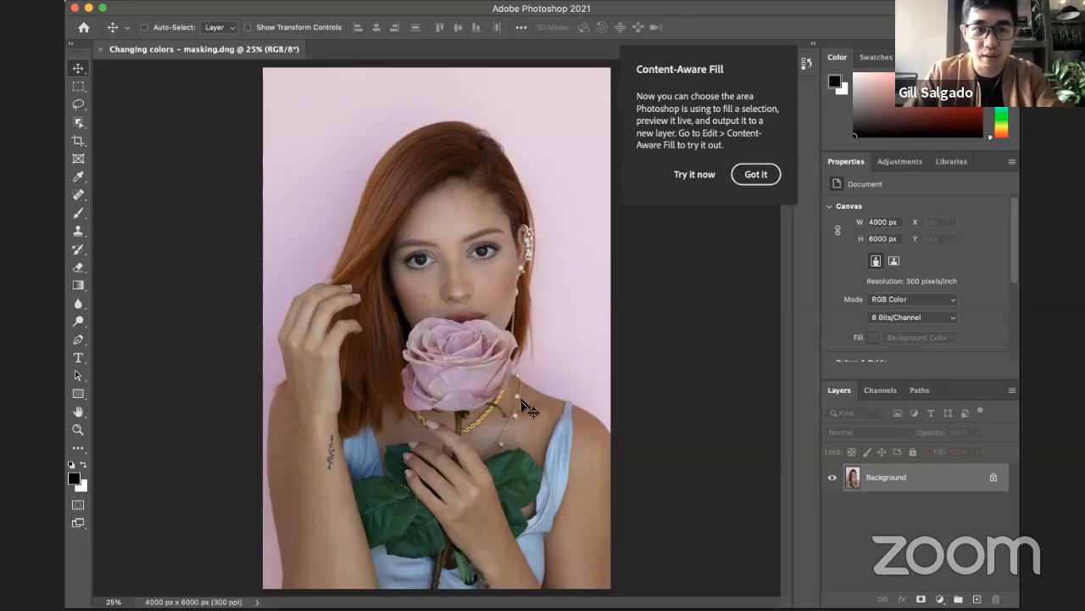
left_click(756, 174)
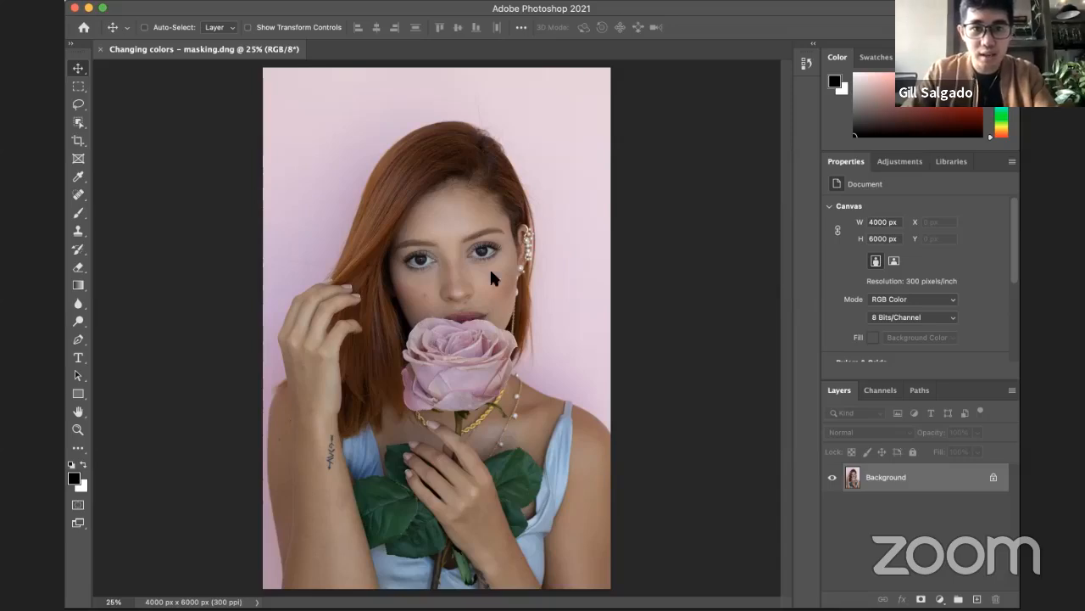
Step: Examine the skin of the woman's face for moles and blemishes at magnifications up to 100%
key("super+Tab")
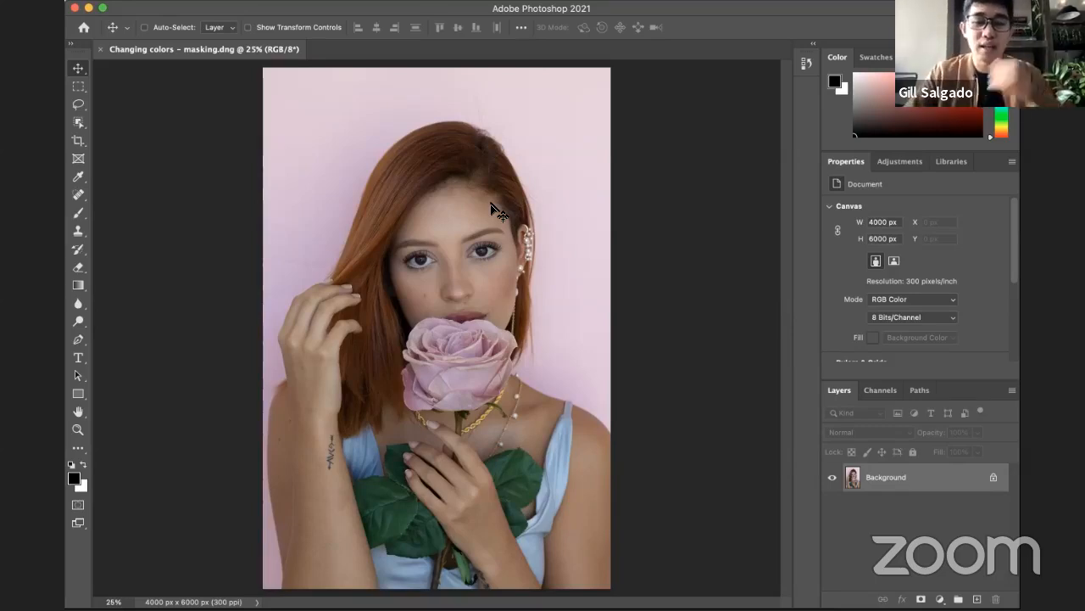
key("z")
left_click(455, 293)
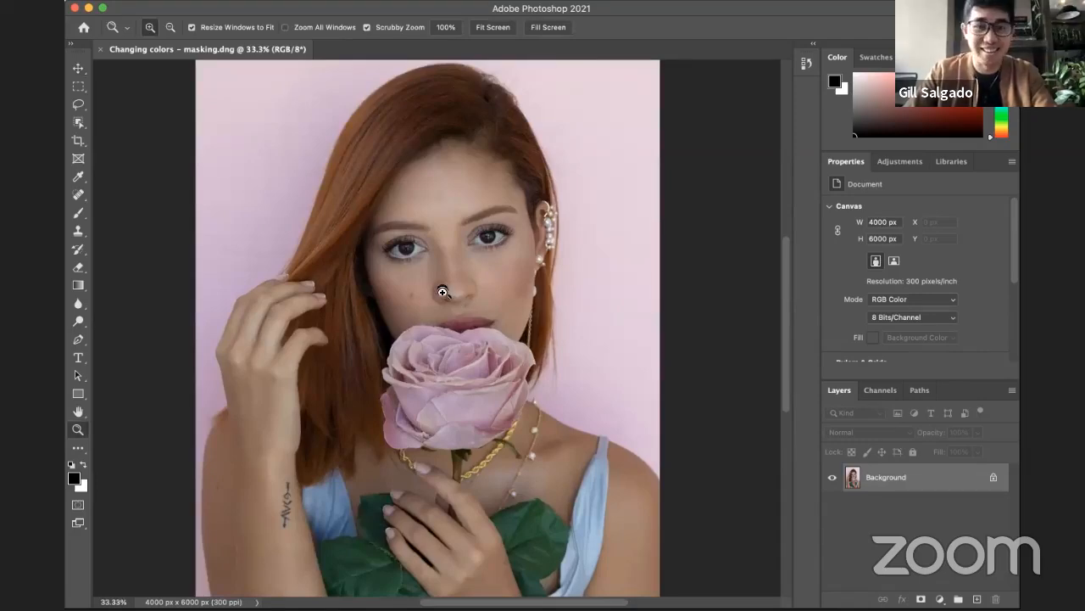
left_click(451, 289)
left_click(452, 290, "alt")
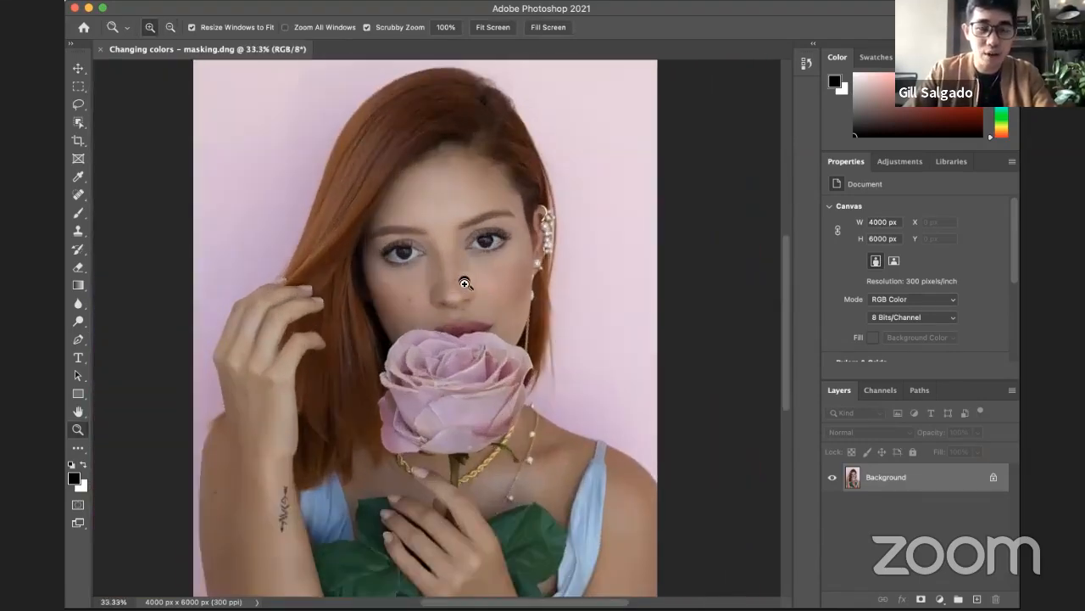
left_click(450, 291)
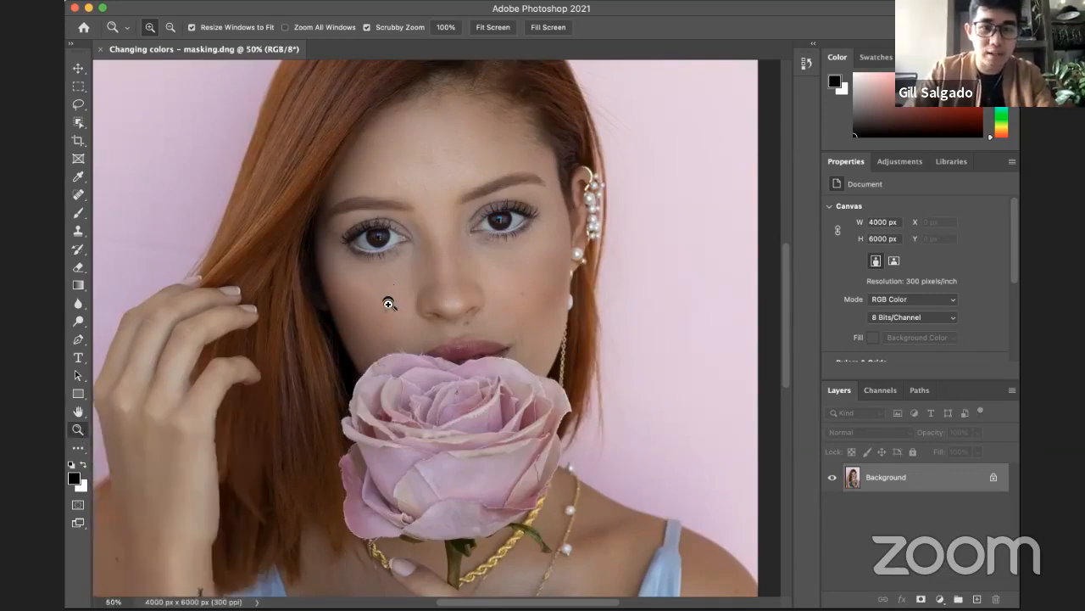
left_click(460, 260)
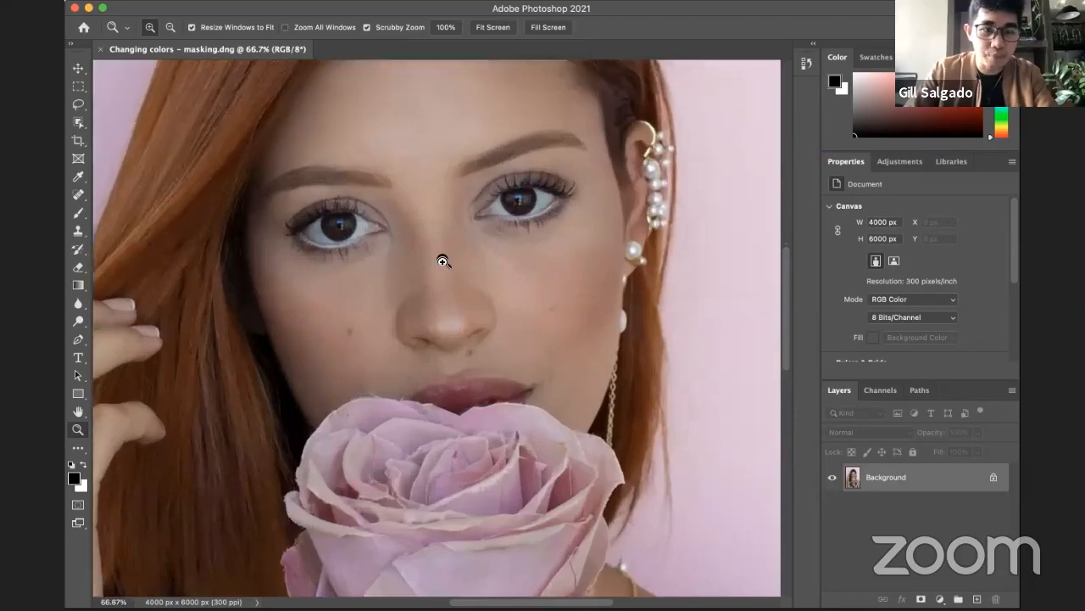
left_click(443, 261)
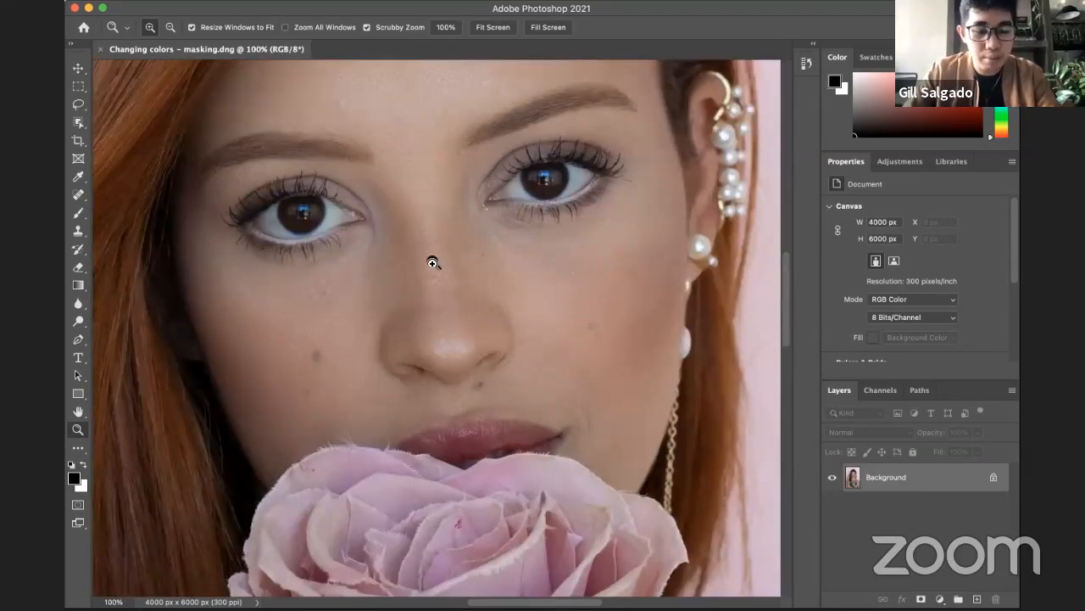
key("alt")
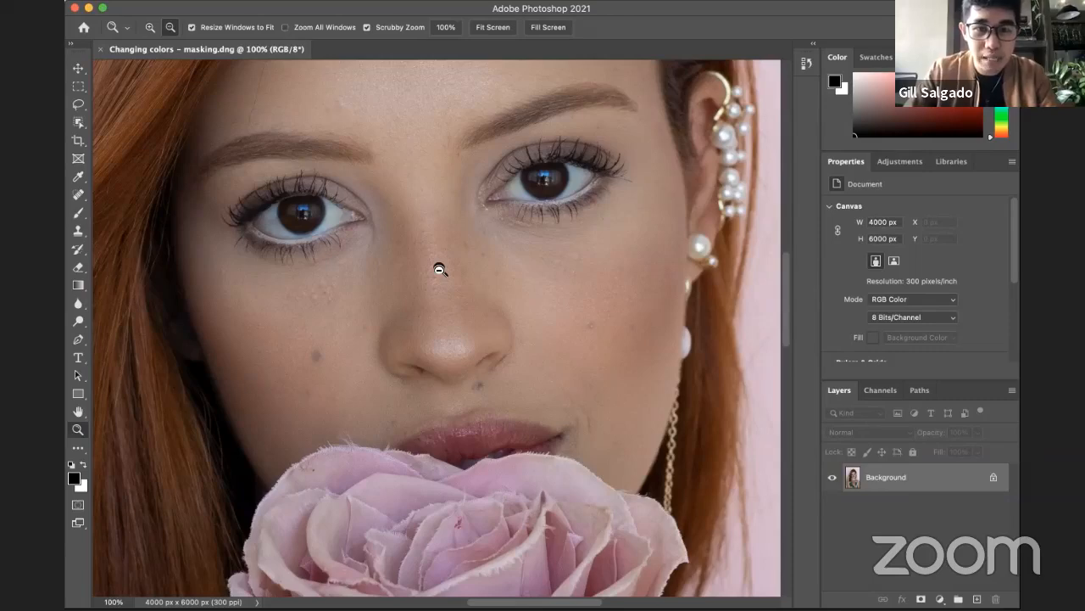
left_click(456, 263)
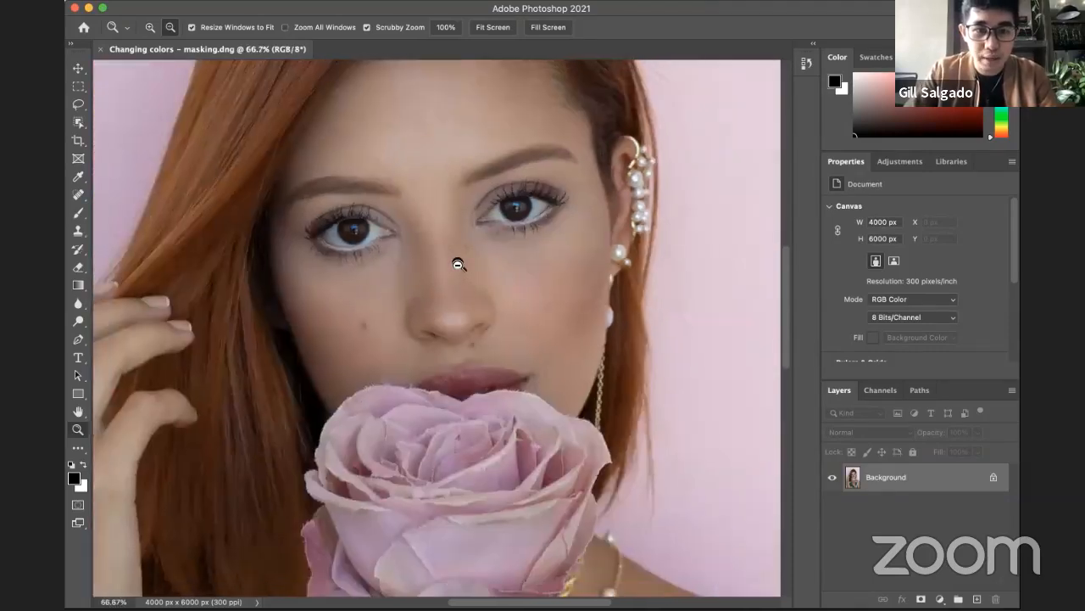
left_click(458, 264)
left_click(456, 262)
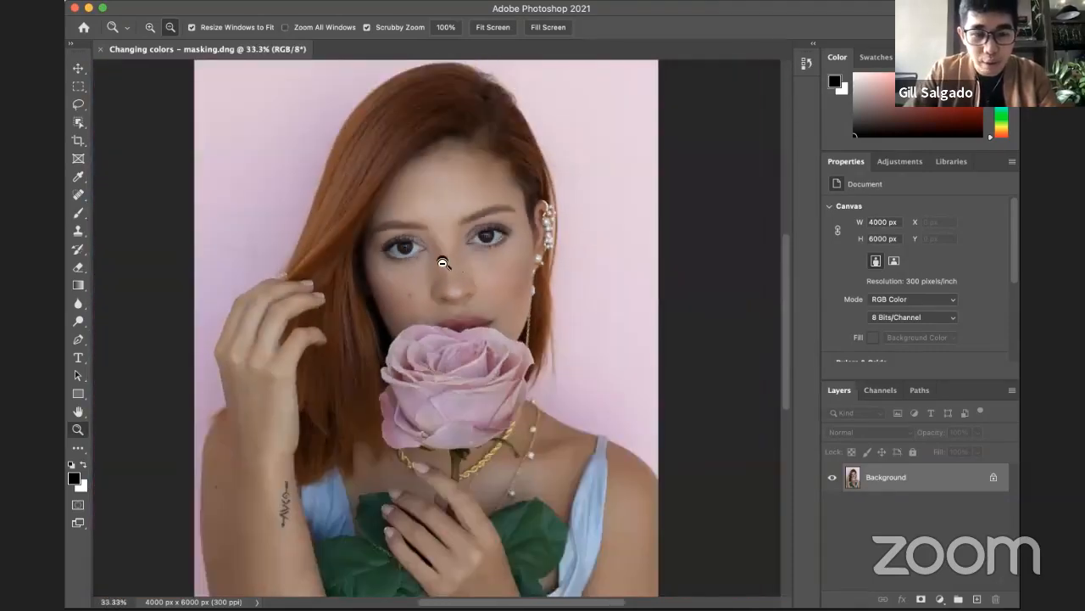
left_click(439, 254)
left_click(440, 254)
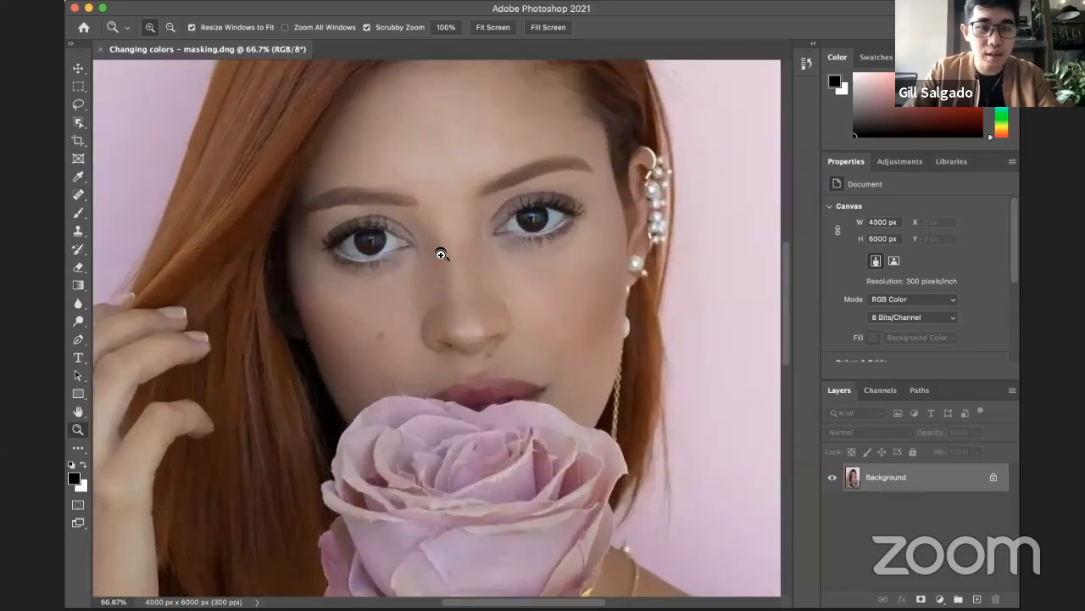
left_click(441, 254)
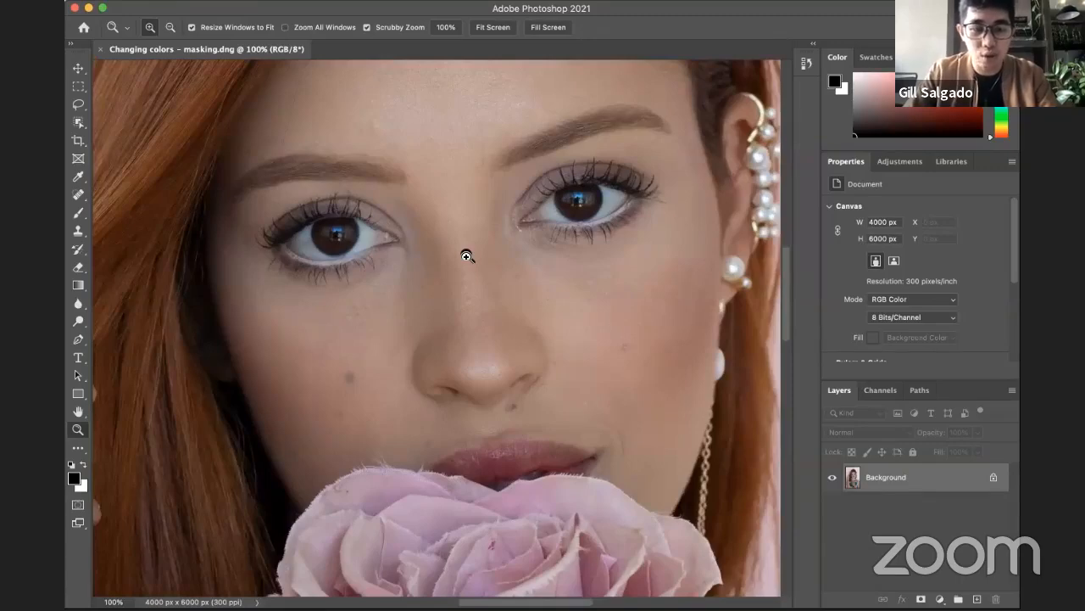
key("alt")
left_click(467, 255, "alt")
left_click(465, 251, "alt")
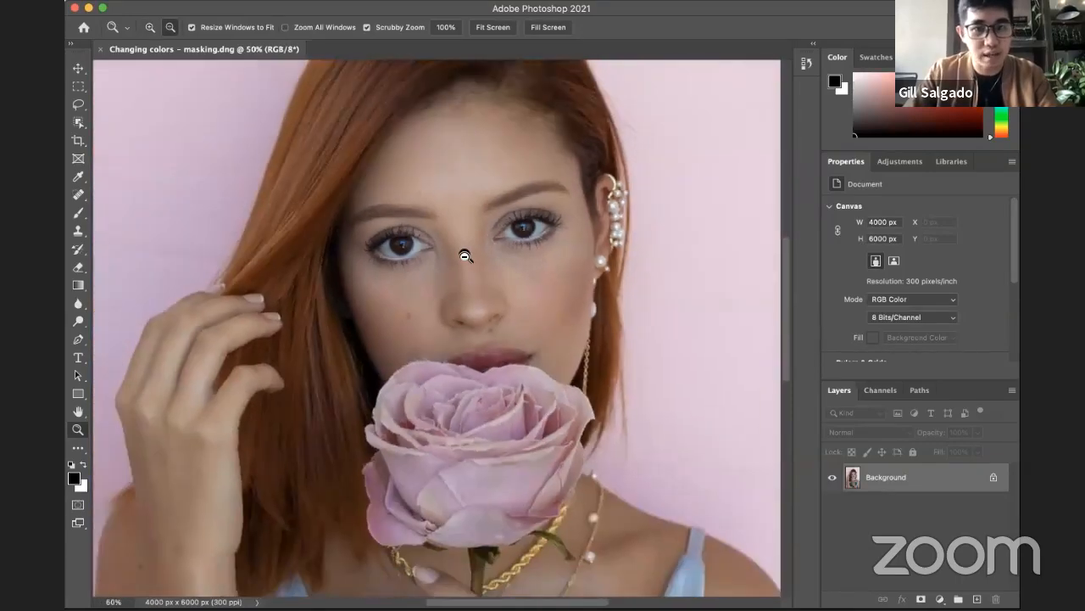
left_click(483, 264, "alt")
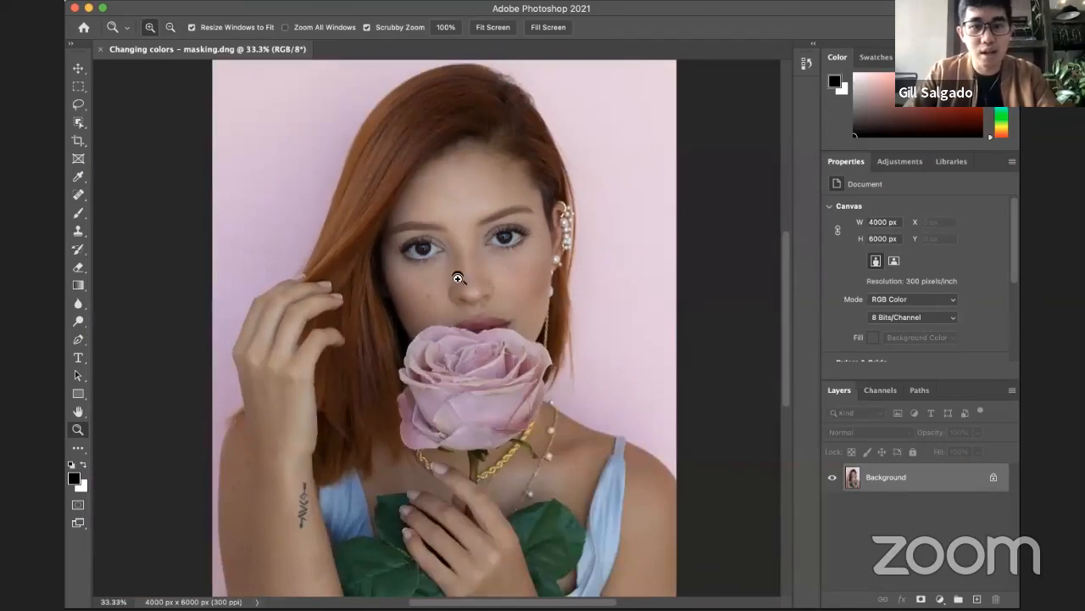
left_click(459, 276)
left_click(476, 281)
left_click(477, 282)
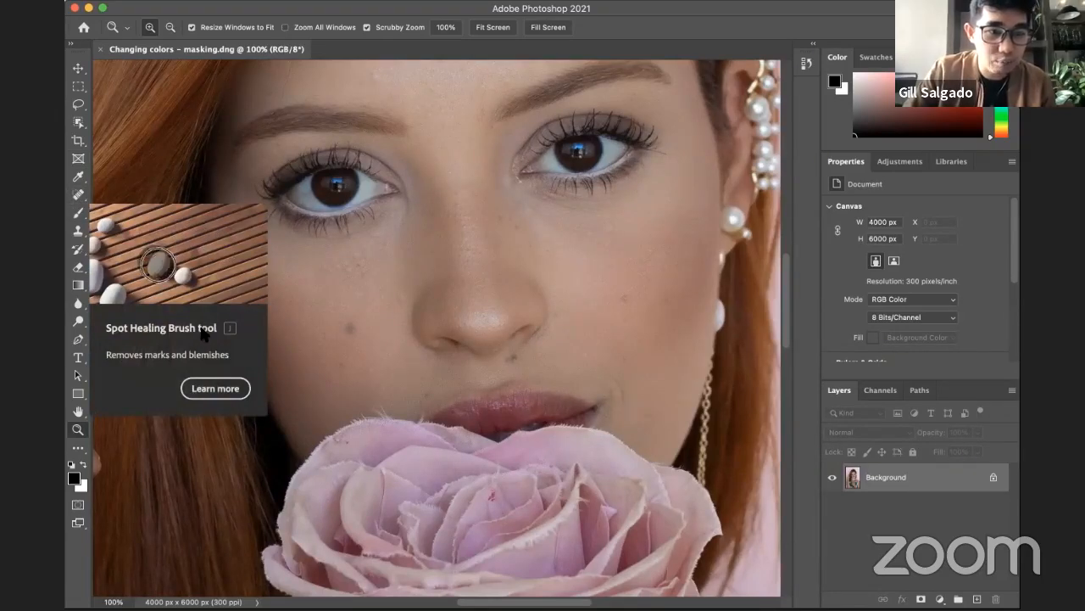
Step: Switch to the Spot Healing Brush tool and shrink its brush size to 3
left_click(77, 195)
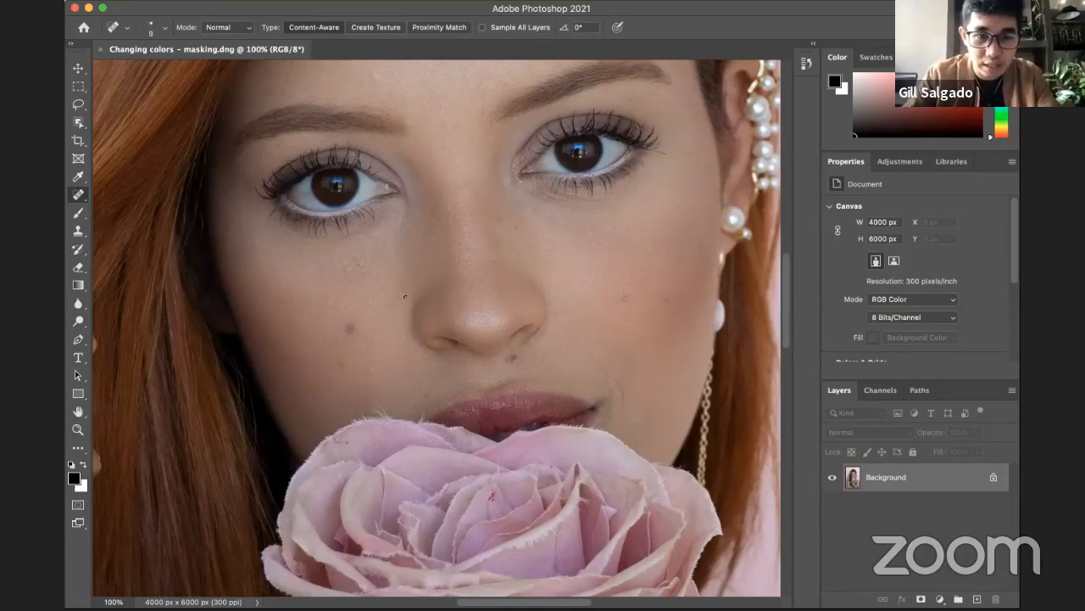
key("bracketright")
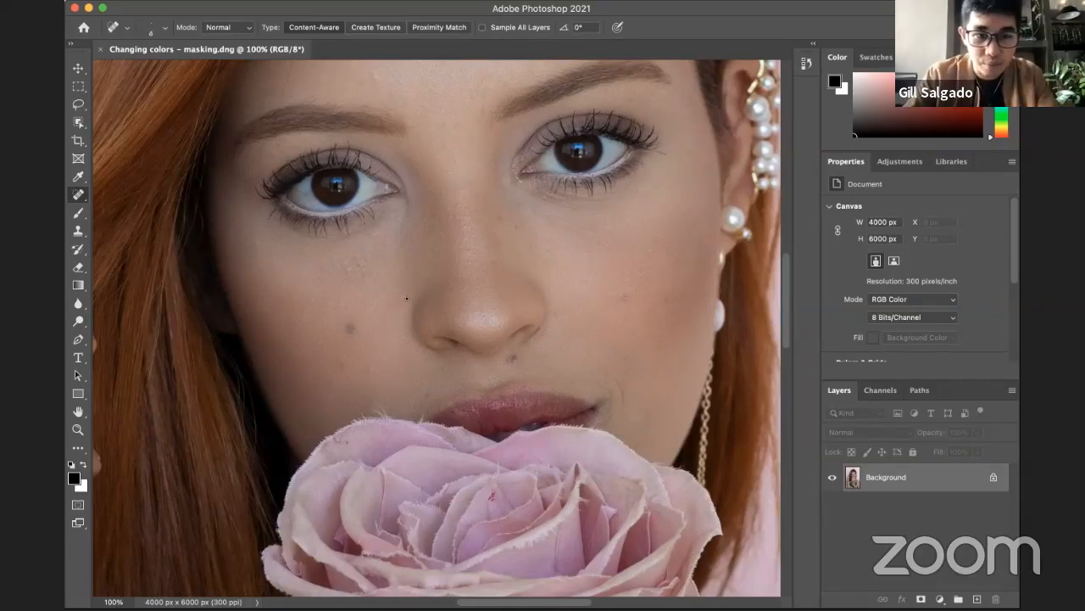
key("bracketleft")
key("bracketleft")
key("bracketleft")
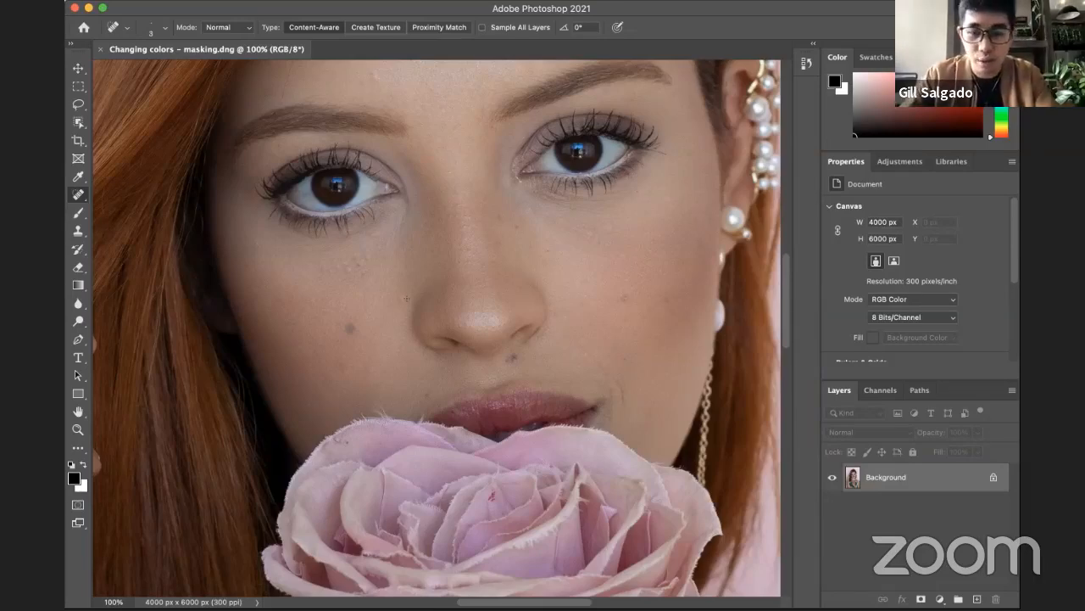
Step: Try enlarging the healing brush in stages up to a size of 1400
key("bracketright")
key("bracketright")
key("bracketright")
key("bracketright")
key("bracketright")
key("bracketright")
key("bracketright")
key("bracketright")
key("bracketright")
key("bracketright")
key("bracketright")
key("bracketright")
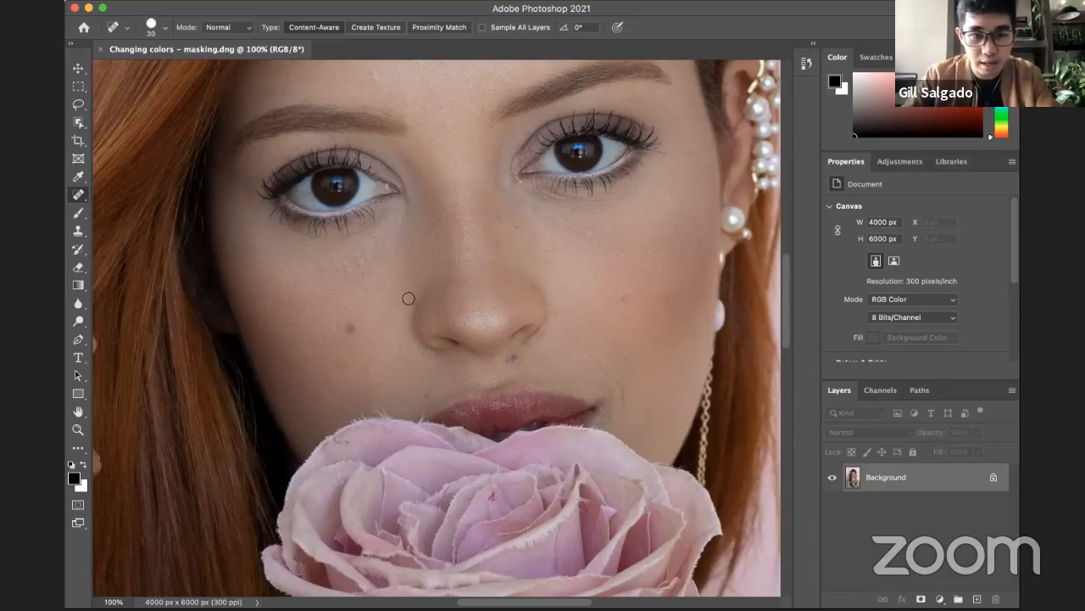
key("bracketright")
key("bracketright")
key("bracketright")
key("bracketright")
key("bracketright")
key("bracketright")
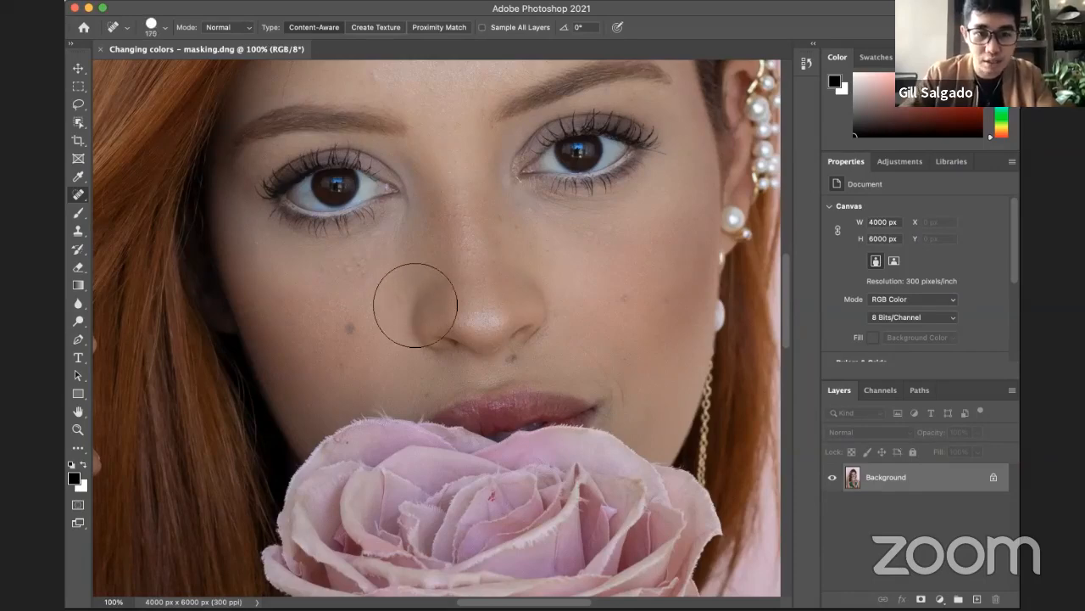
key("bracketright")
key("bracketright")
key("bracketright")
key("bracketright")
key("bracketright")
key("bracketright")
key("bracketright")
key("bracketright")
key("bracketright")
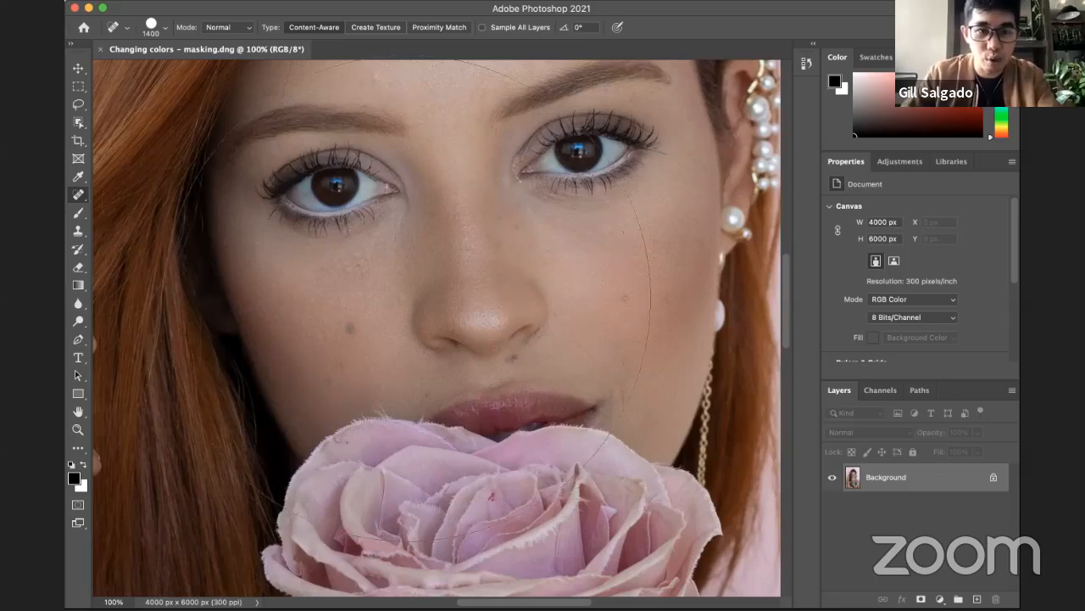
Step: Reduce the healing brush size to 60 so it just covers the mole on the cheek beside the nose
key("bracketleft")
key("bracketleft")
key("bracketleft")
key("bracketleft")
key("bracketleft")
key("bracketleft")
key("bracketleft")
key("bracketleft")
key("bracketleft")
key("bracketleft")
key("bracketleft")
key("bracketleft")
key("bracketleft")
key("bracketleft")
key("bracketleft")
key("bracketleft")
key("bracketleft")
key("bracketleft")
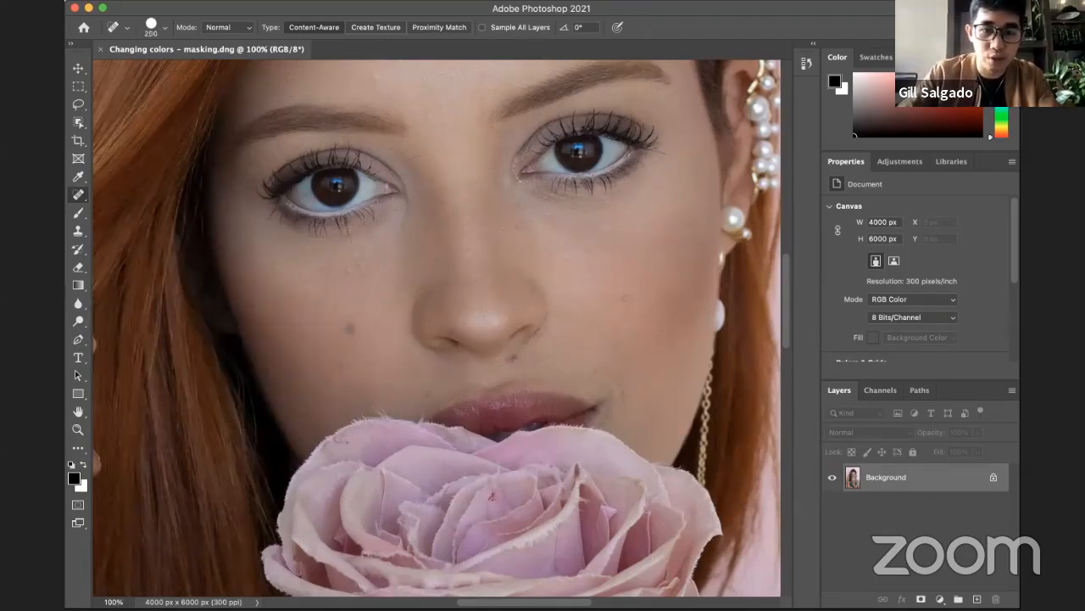
key("bracketleft")
key("bracketleft")
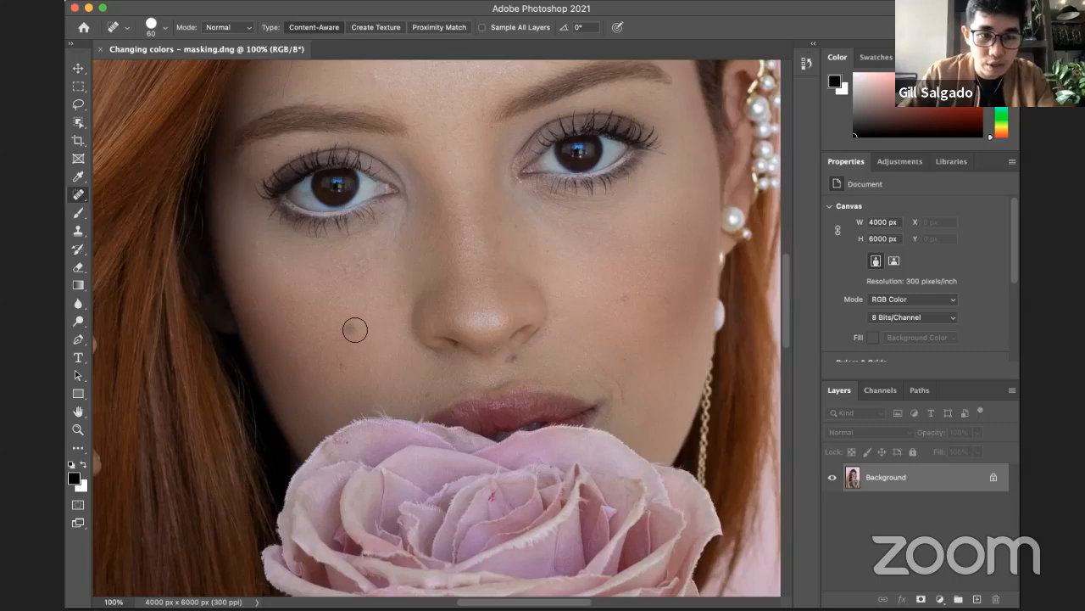
Step: Spot-heal the moles on both cheeks, above the upper lip and beside the mouth corner, reducing the brush size to 40
left_click(352, 328)
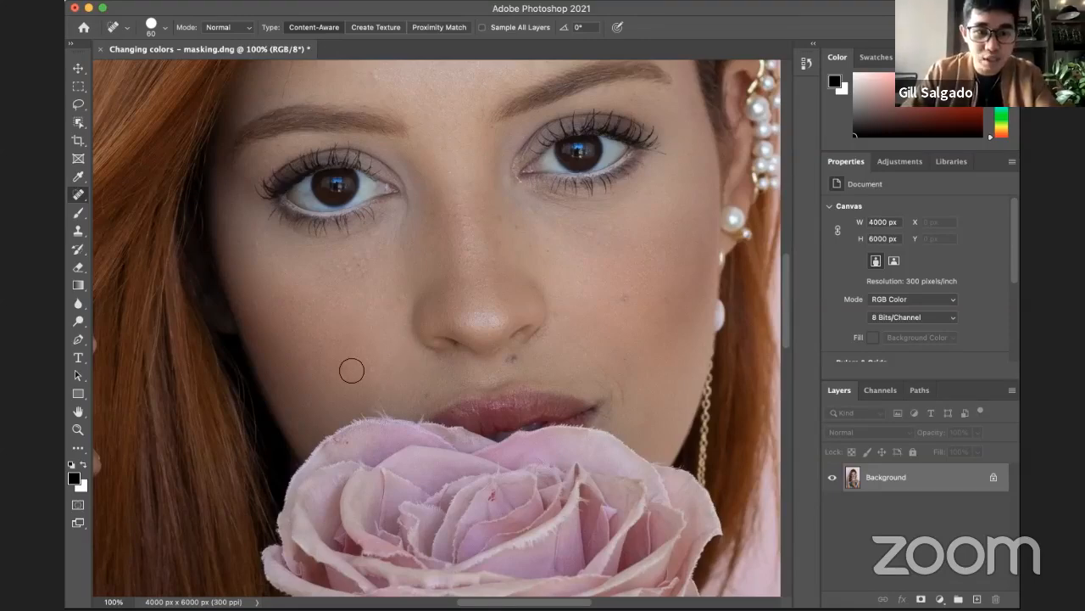
key("bracketleft")
key("bracketleft")
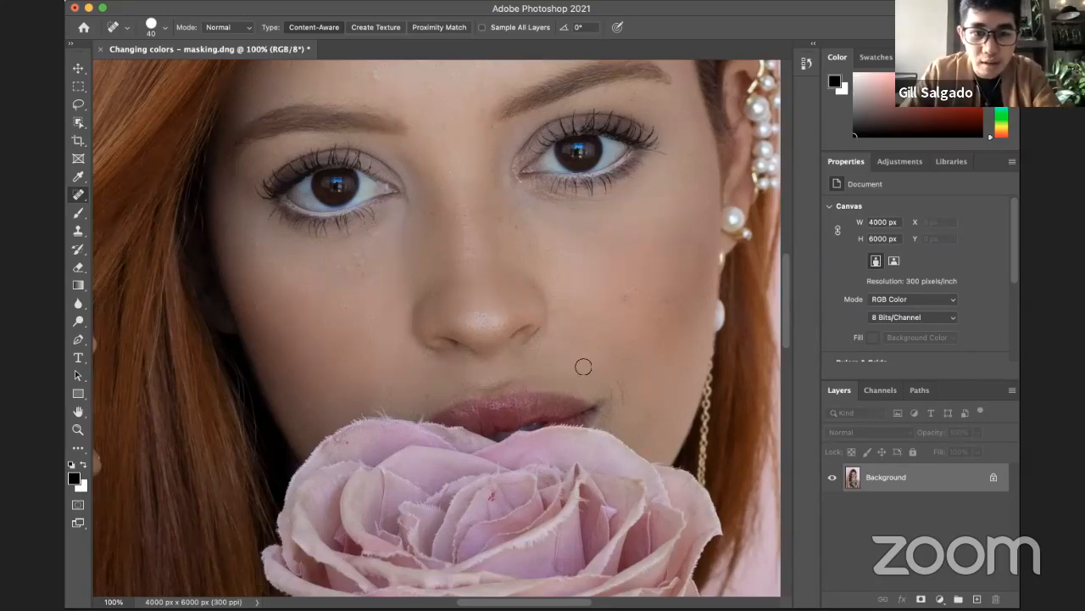
left_click(512, 354)
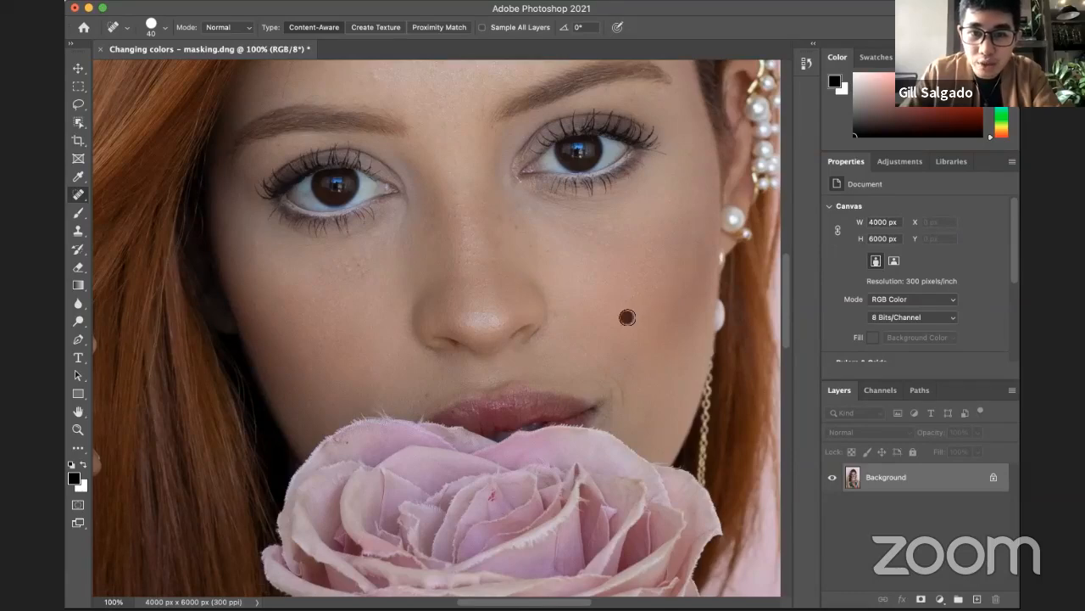
left_click(582, 341)
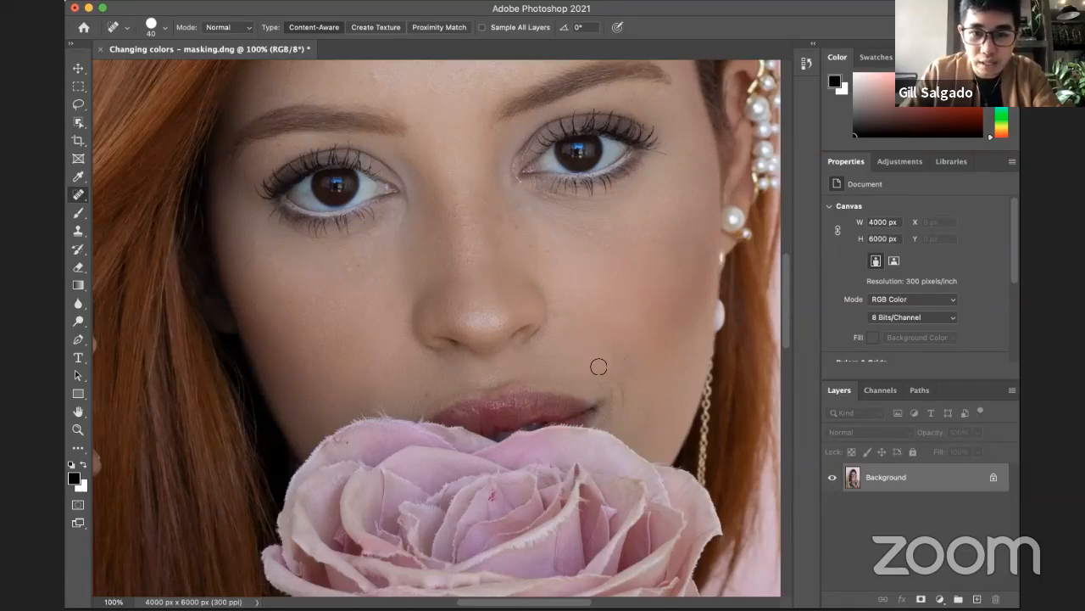
left_click_drag(600, 372, 617, 381)
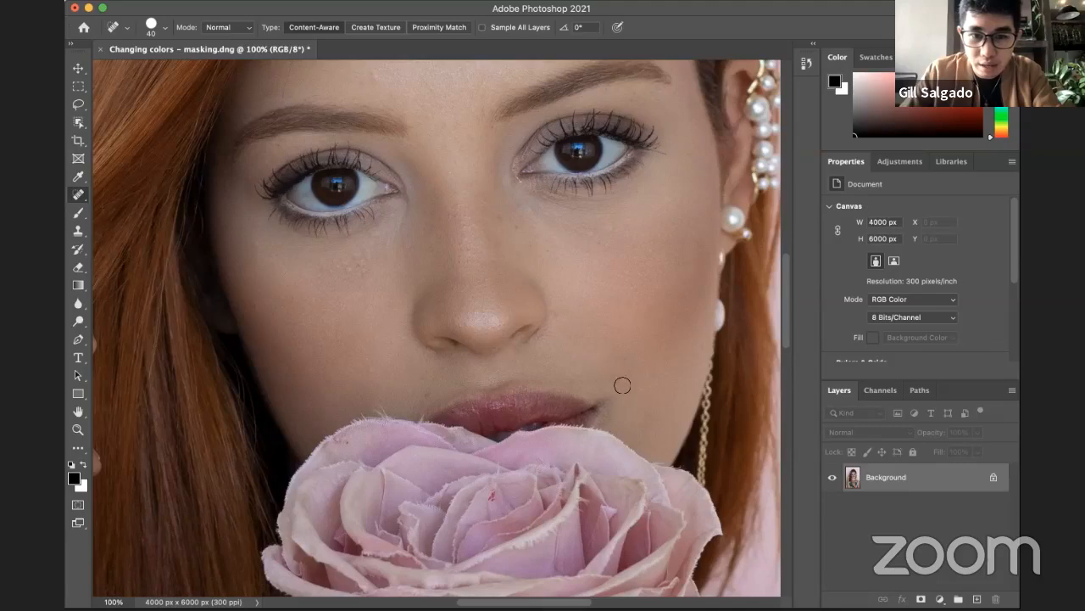
Step: Spot-heal the remaining small blemishes beside the lips, along the nose and beneath the eye
left_click_drag(430, 394, 426, 391)
left_click(516, 229)
left_click(514, 222)
left_click_drag(351, 273, 353, 263)
left_click(482, 245)
mouse_move(474, 271)
left_mouse_down()
mouse_move(439, 308)
mouse_move(468, 383)
left_mouse_up()
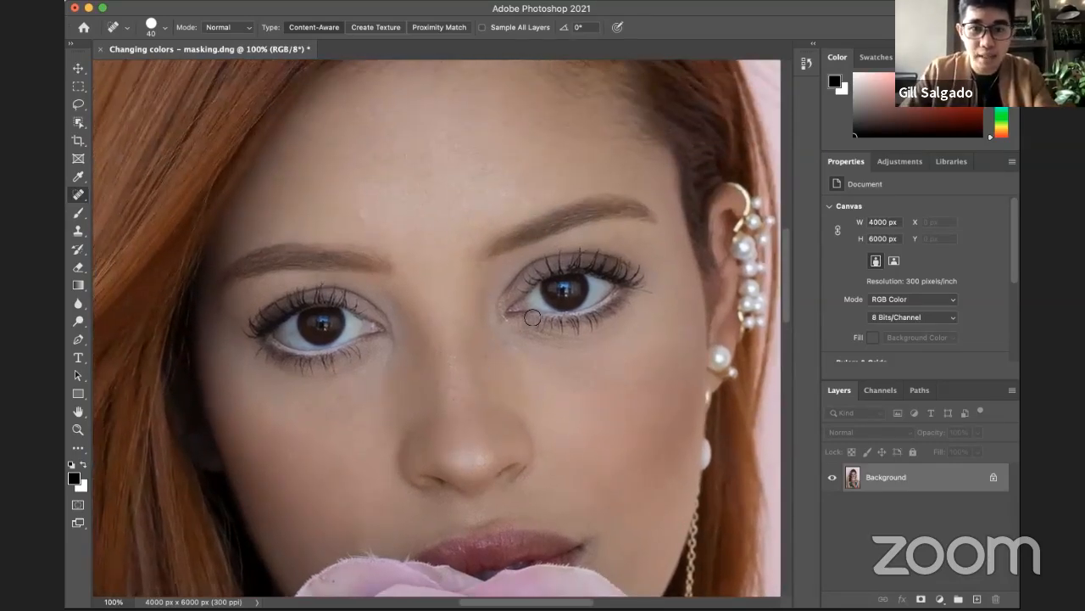
Step: Try larger and smaller healing brush sizes over the face, settling on a size of 500 that covers the nose
key("bracketright")
key("bracketright")
key("bracketright")
key("bracketright")
key("bracketright")
key("bracketright")
key("bracketright")
key("bracketright")
key("bracketright")
key("bracketright")
key("bracketright")
key("bracketright")
key("bracketright")
key("bracketright")
key("bracketright")
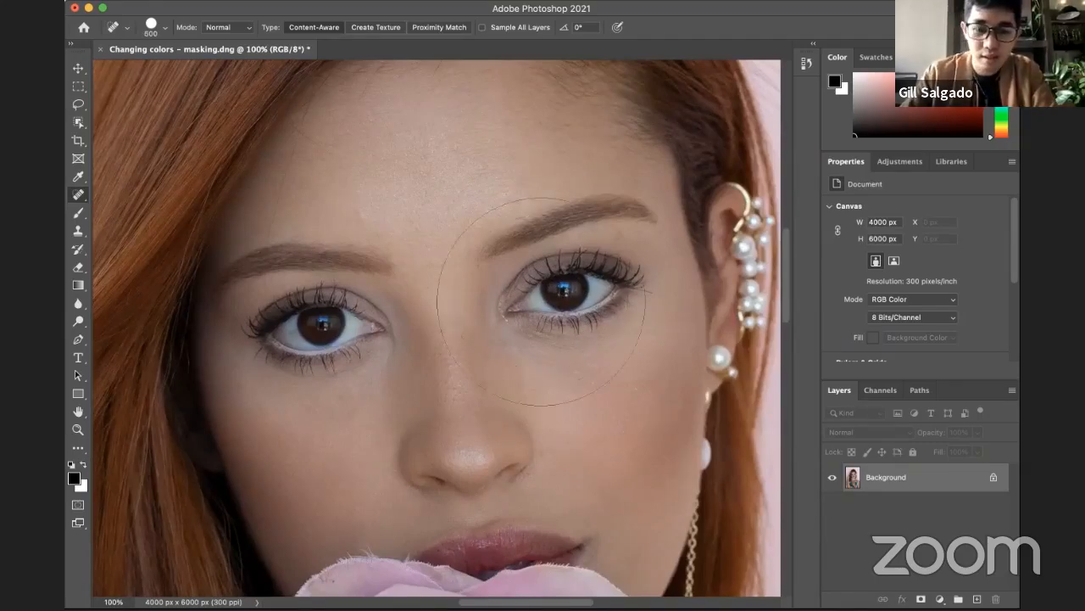
key("bracketleft")
key("bracketleft")
key("bracketleft")
key("bracketleft")
key("bracketright")
key("bracketright")
key("bracketright")
key("bracketleft")
key("bracketleft")
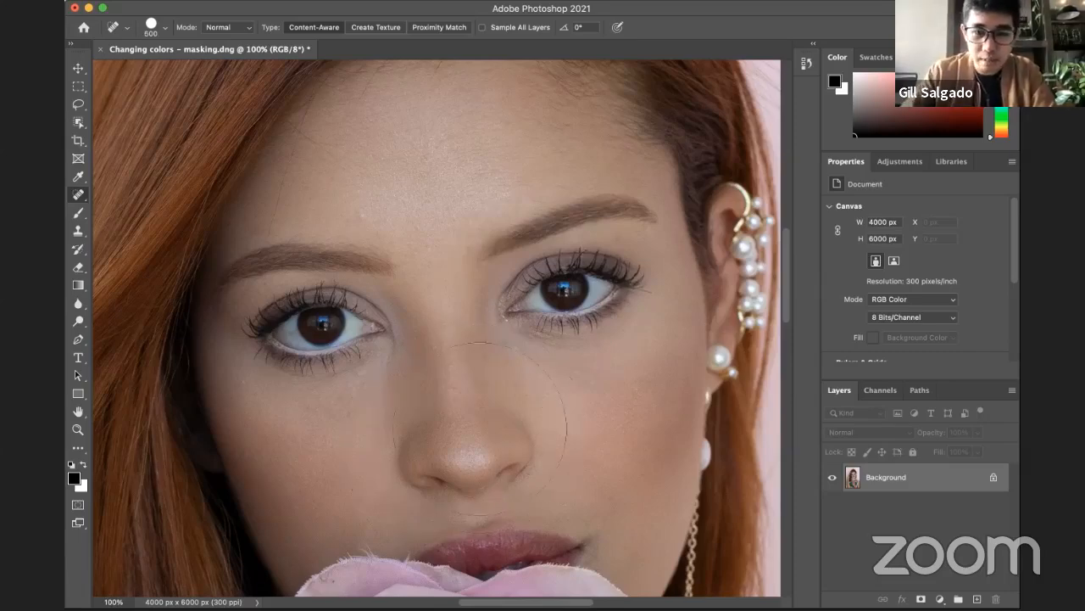
key("bracketright")
key("bracketright")
key("bracketright")
key("bracketright")
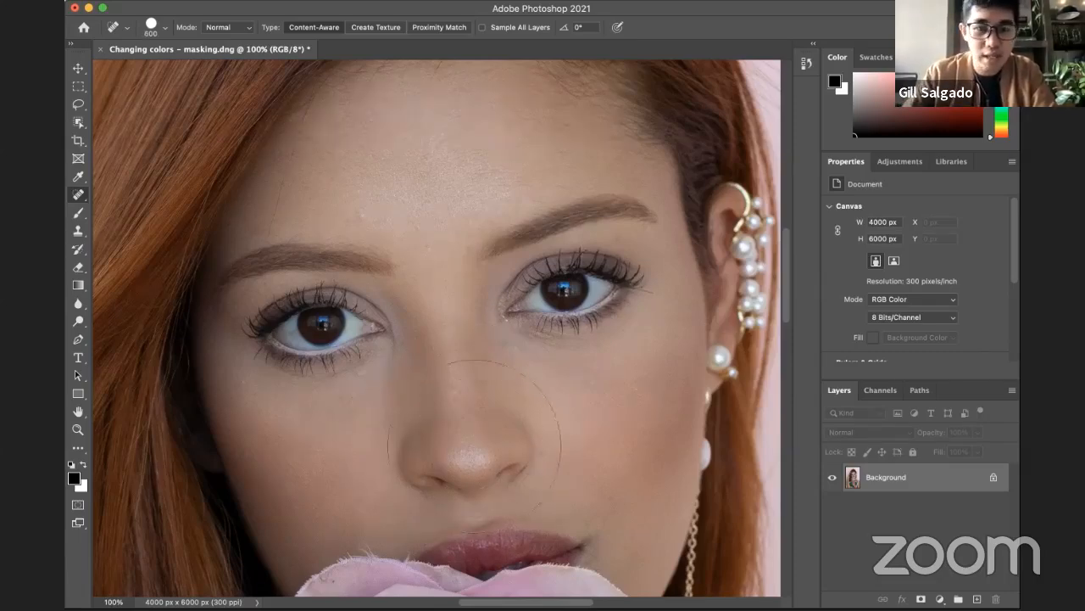
key("bracketleft")
key("bracketleft")
key("bracketleft")
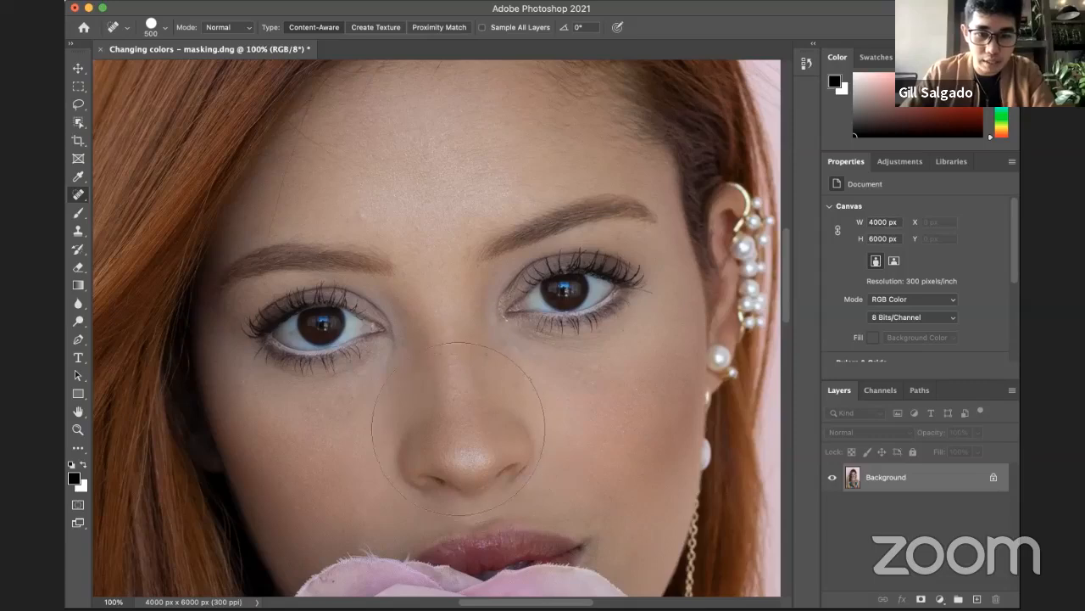
Step: Try spot-healing the whole nose with the oversized brush, and undo it
left_click(462, 430)
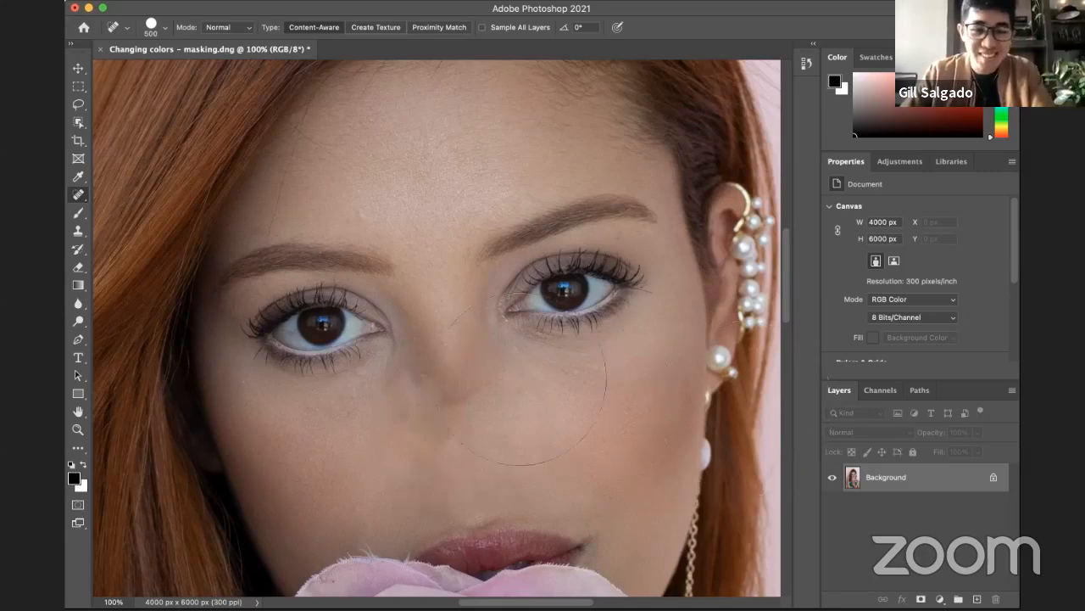
left_click_drag(487, 387, 518, 299)
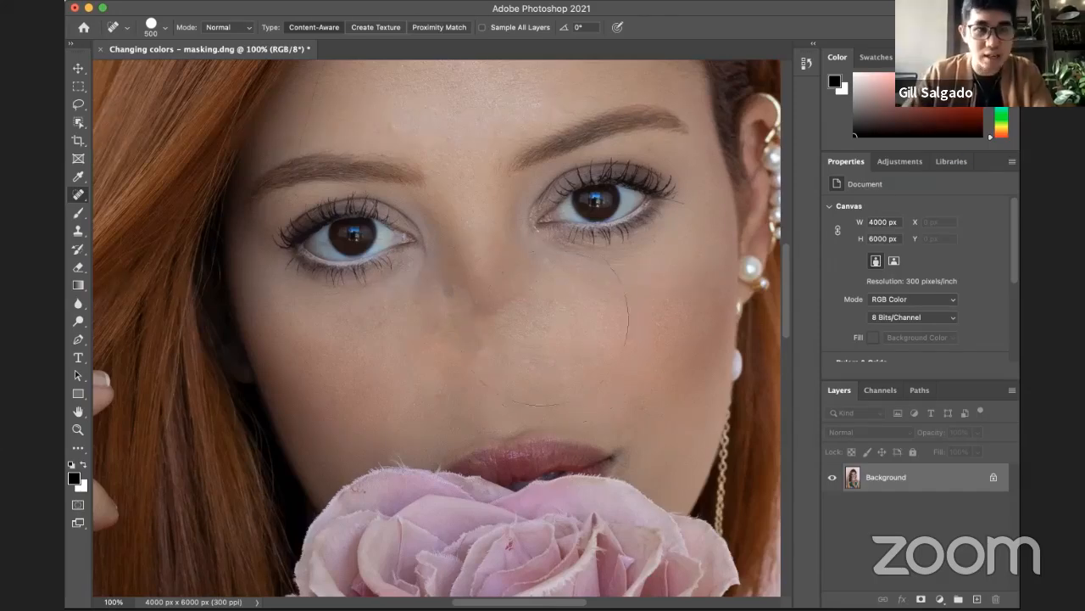
key("super+z")
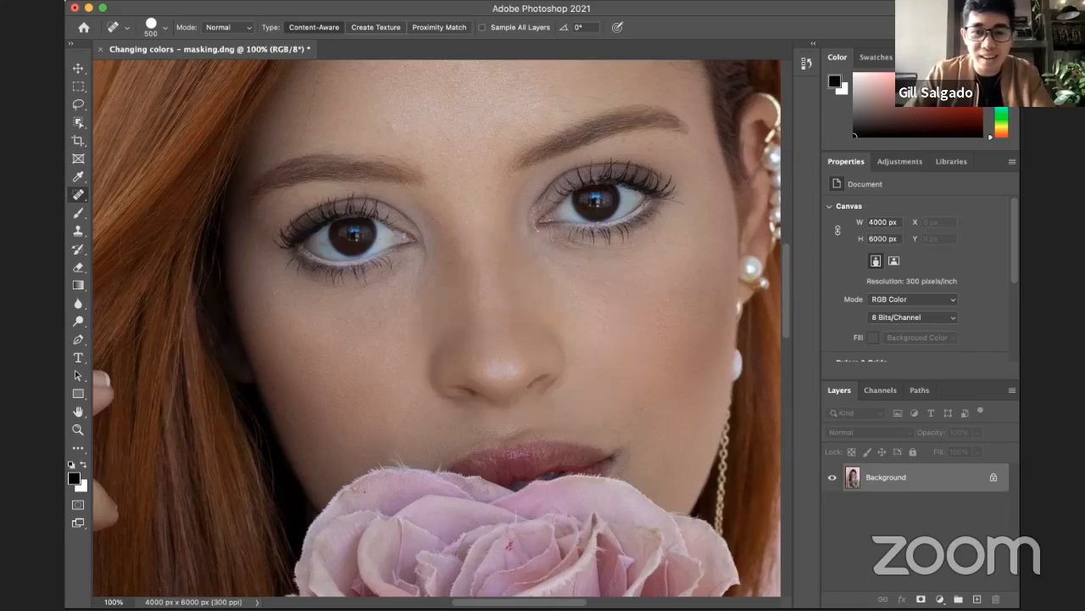
Step: Reduce the Spot Healing Brush size to 70
left_click_drag(560, 332, 536, 312)
key("bracketleft")
key("bracketleft")
key("bracketleft")
key("bracketleft")
key("bracketleft")
key("bracketleft")
key("bracketleft")
key("bracketleft")
key("bracketleft")
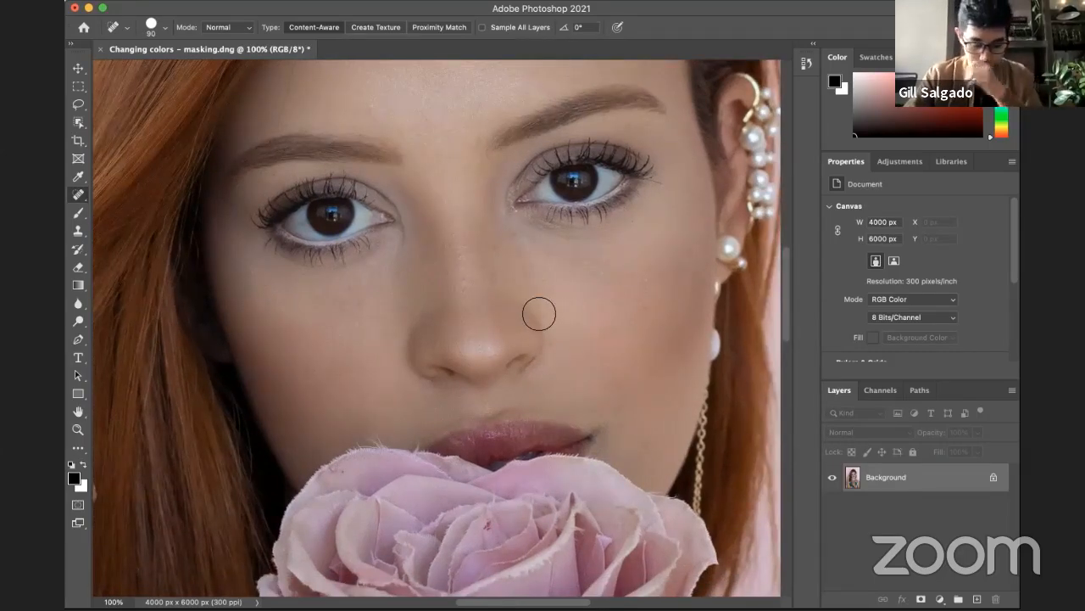
key("bracketleft")
key("bracketleft")
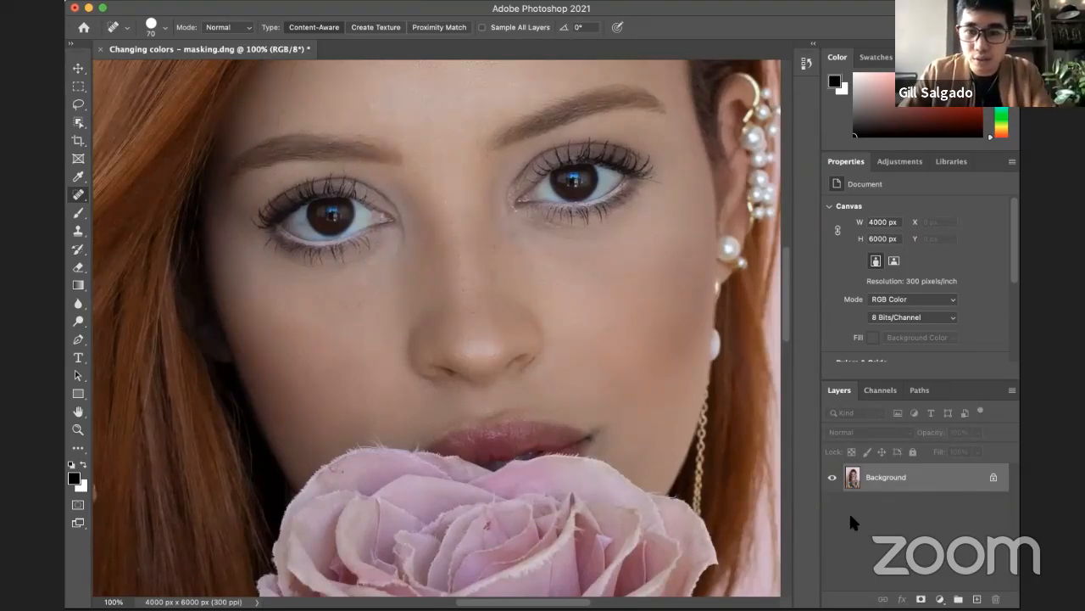
Step: Switch to the slideshow's healing/patch tool challenge slide, and return to Photoshop
key("super+Tab")
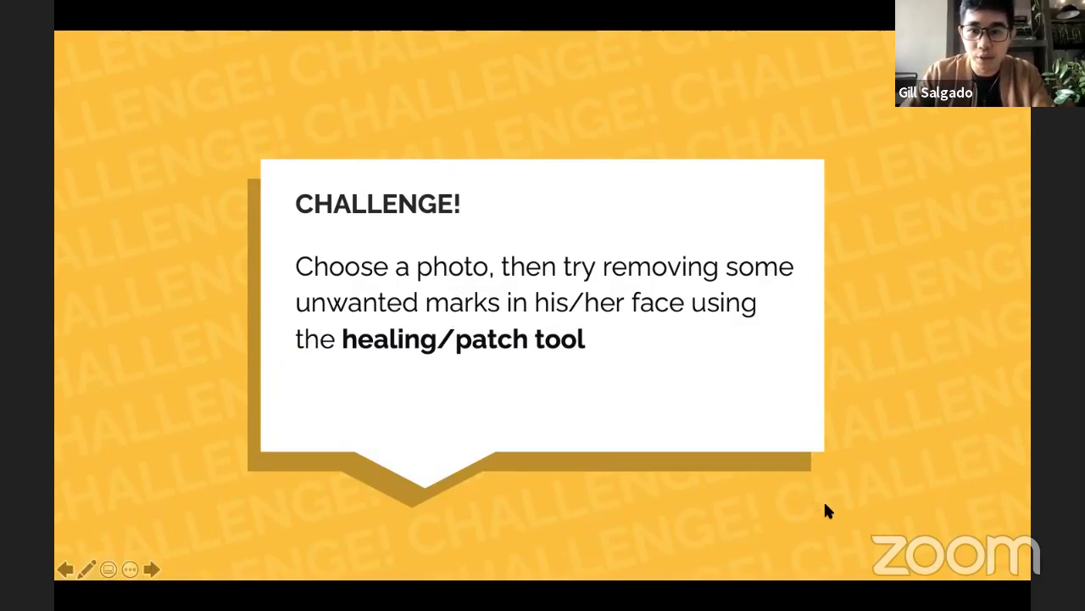
key("super+Tab")
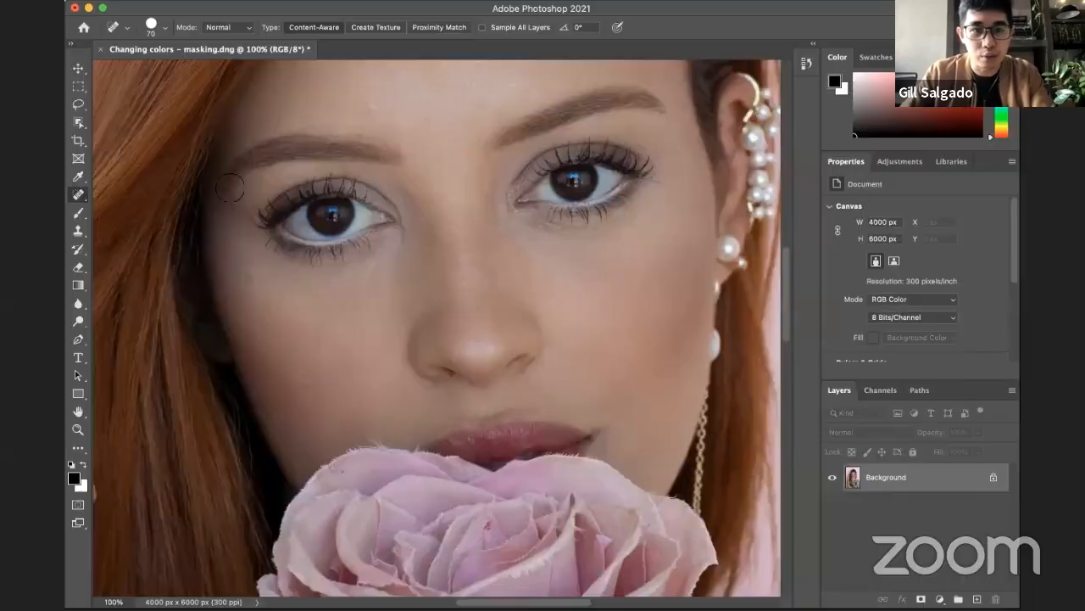
Step: Switch to the Healing Brush tool and undo the earlier spot-healing edits on the face
left_click(80, 196)
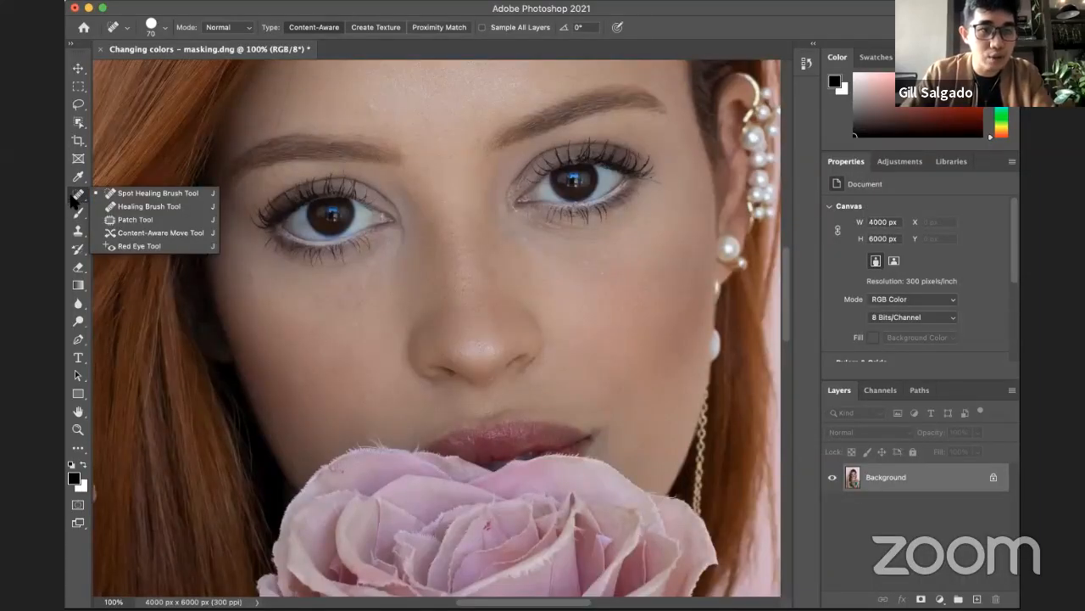
left_click(157, 211)
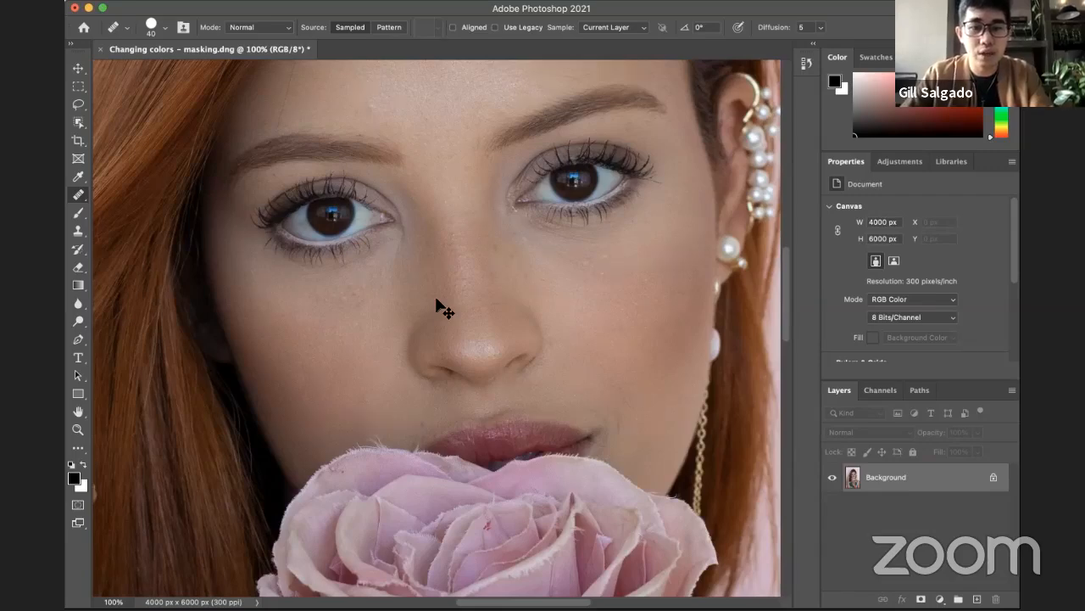
key("super+z")
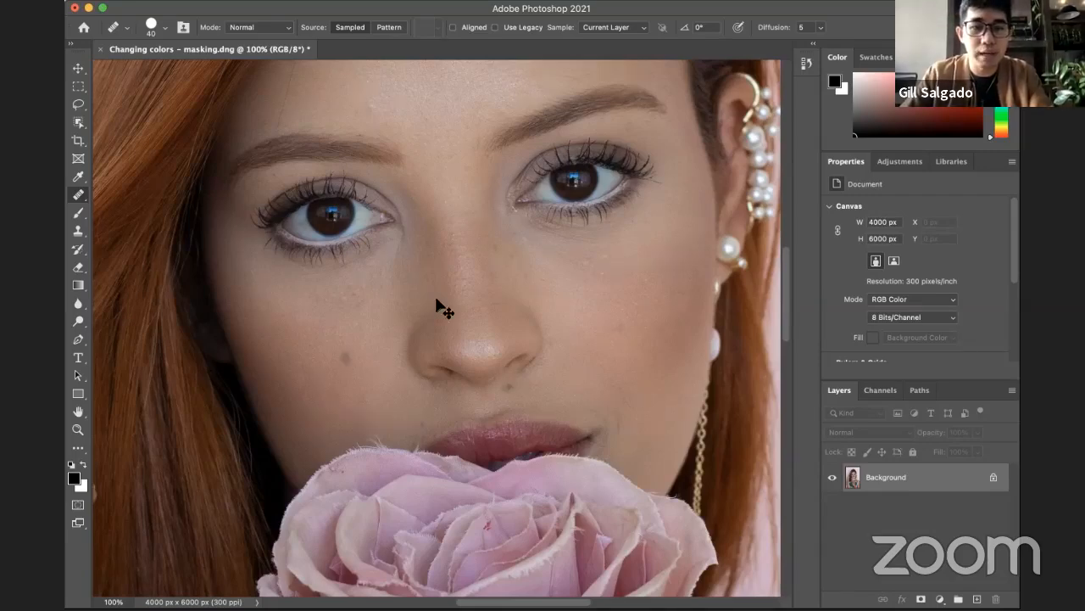
Step: Try to heal the cheek mole using the Healing Brush without defining a source point
right_click(78, 196)
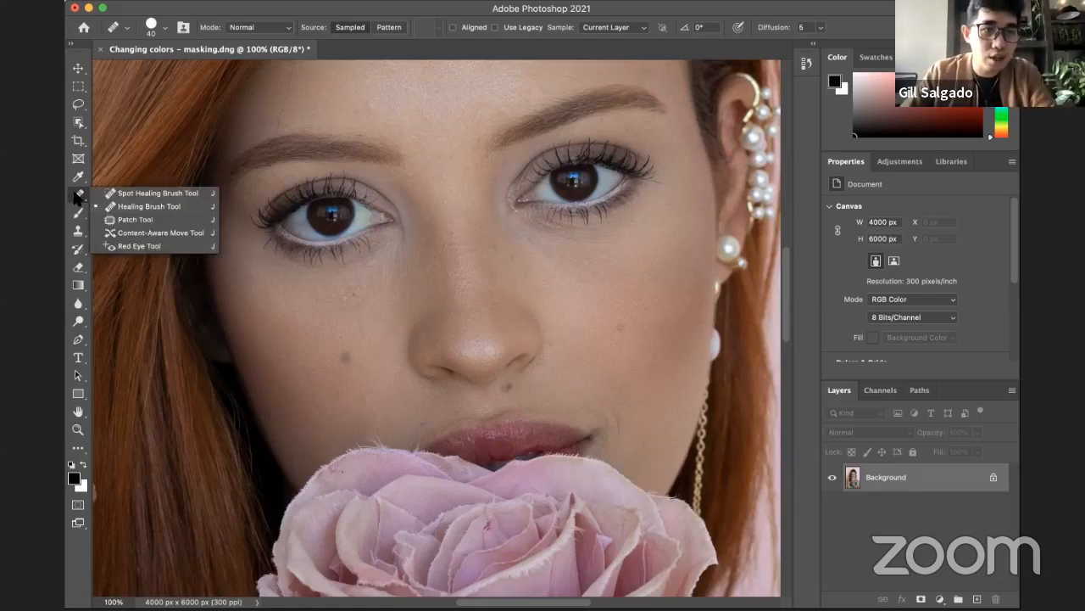
left_click(151, 207)
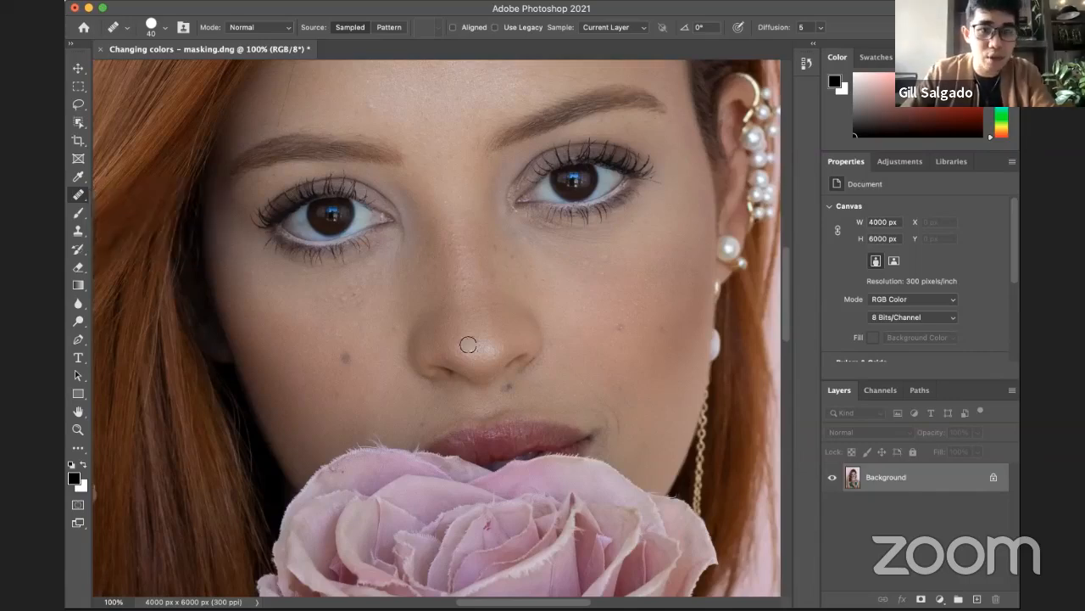
left_click(342, 355)
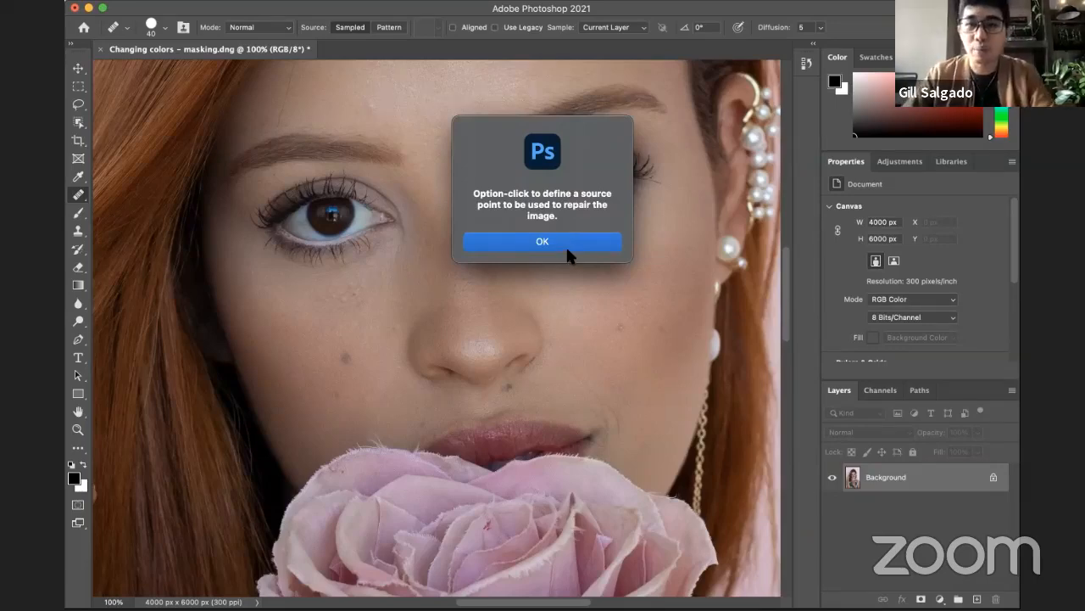
left_click(539, 236)
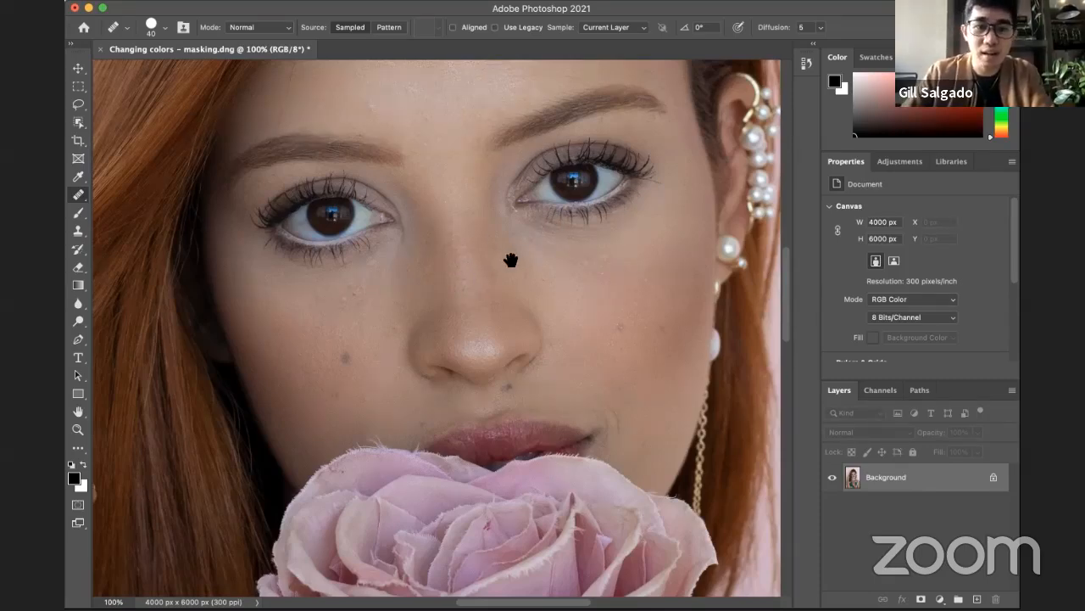
Step: Heal the mole on the cheek beside the nose with the Healing Brush, sampling clean skin nearby
mouse_move(424, 134)
left_mouse_down()
mouse_move(341, 296)
mouse_move(367, 447)
mouse_move(645, 306)
mouse_move(576, 179)
mouse_move(594, 288)
mouse_move(475, 325)
mouse_move(533, 356)
left_mouse_up()
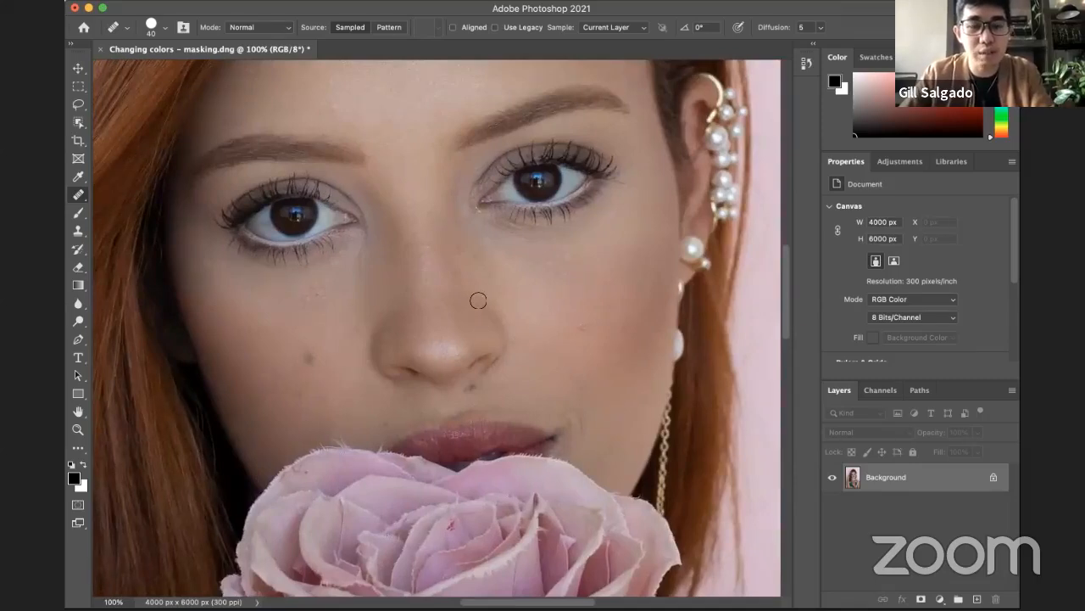
left_click_drag(446, 202, 428, 258)
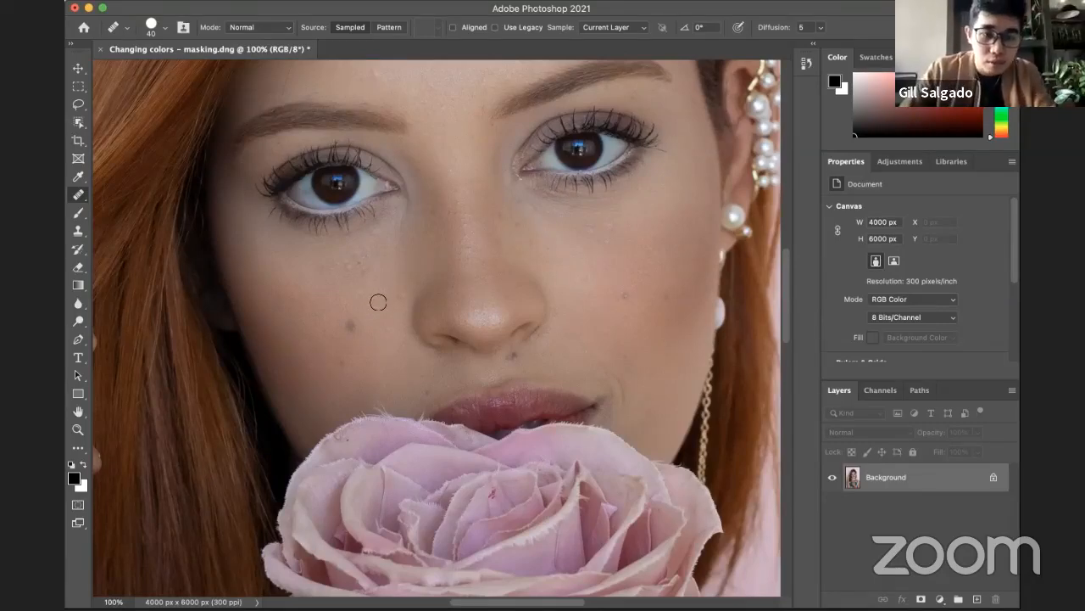
left_click(78, 196)
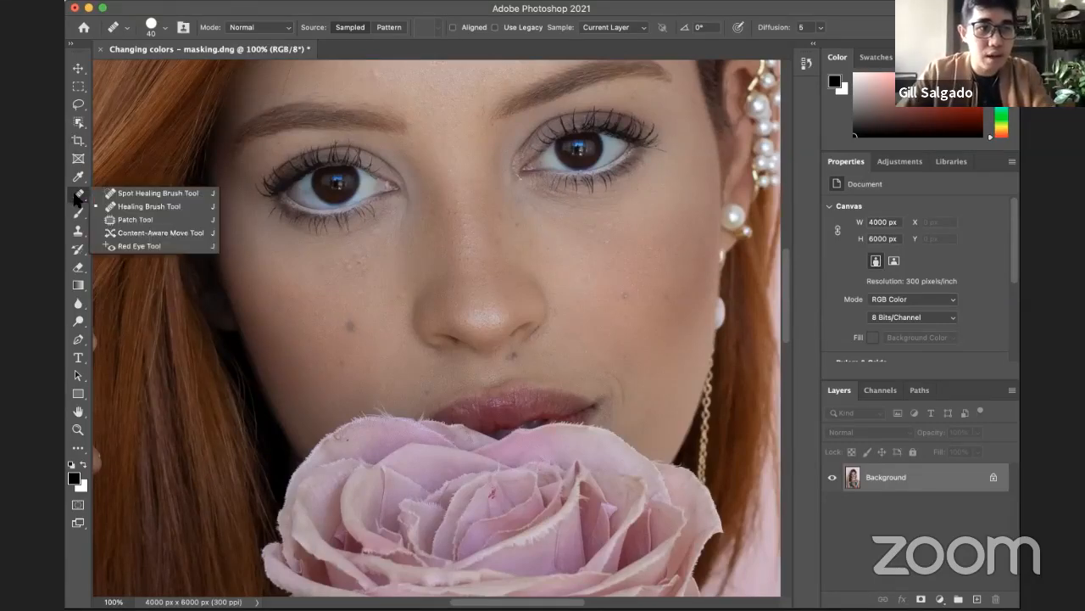
left_click(127, 207)
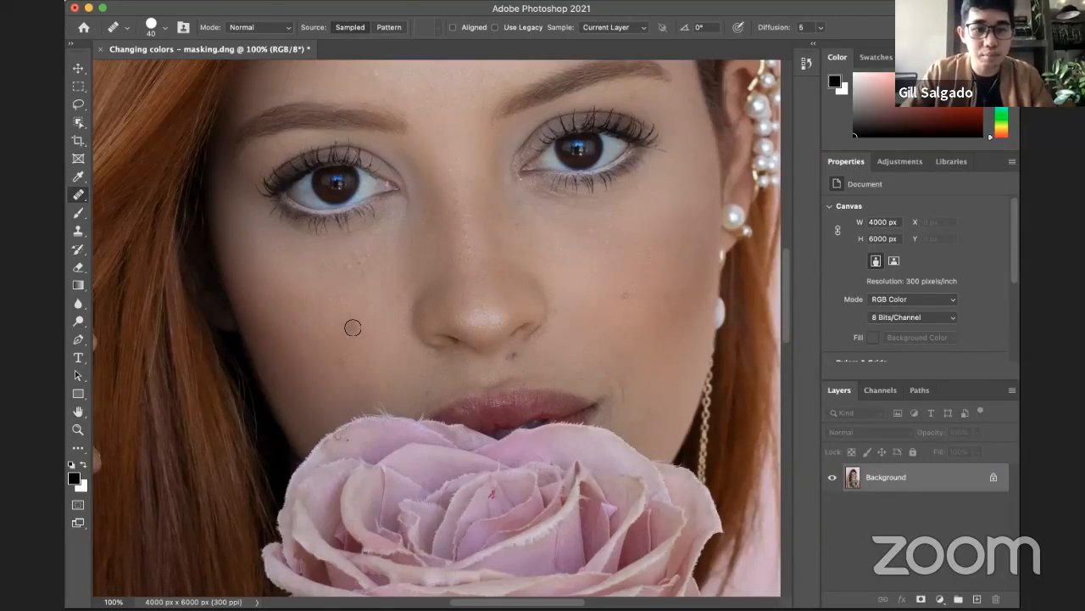
left_click(336, 292, "alt")
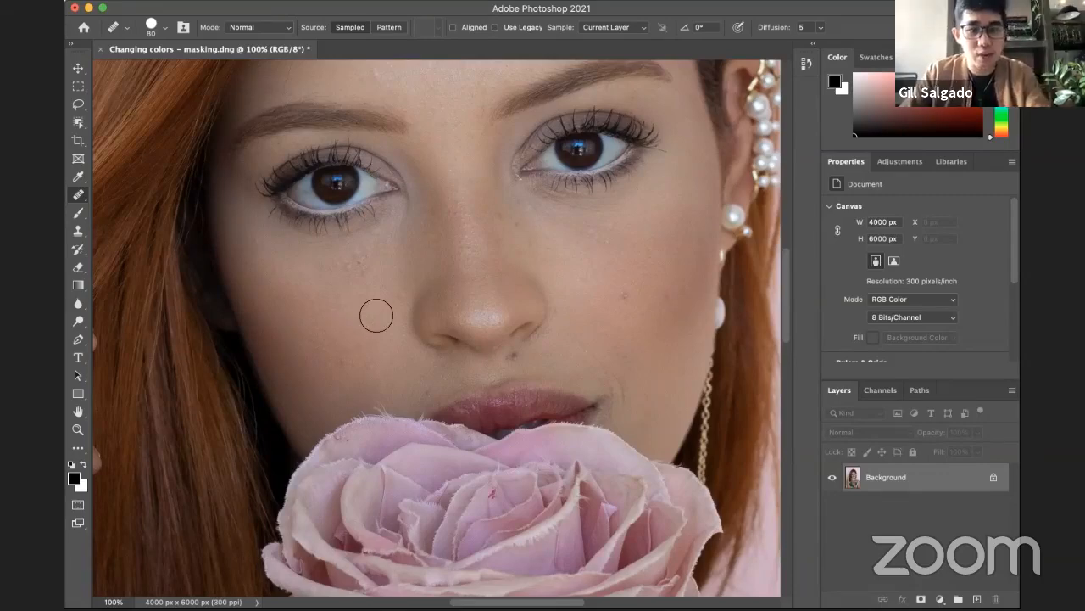
Step: Enlarge the Healing Brush to size 250 and sample the eye above the healed cheek as the source
key("bracketright")
key("bracketright")
key("bracketright")
key("bracketright")
key("bracketright")
key("bracketright")
key("bracketright")
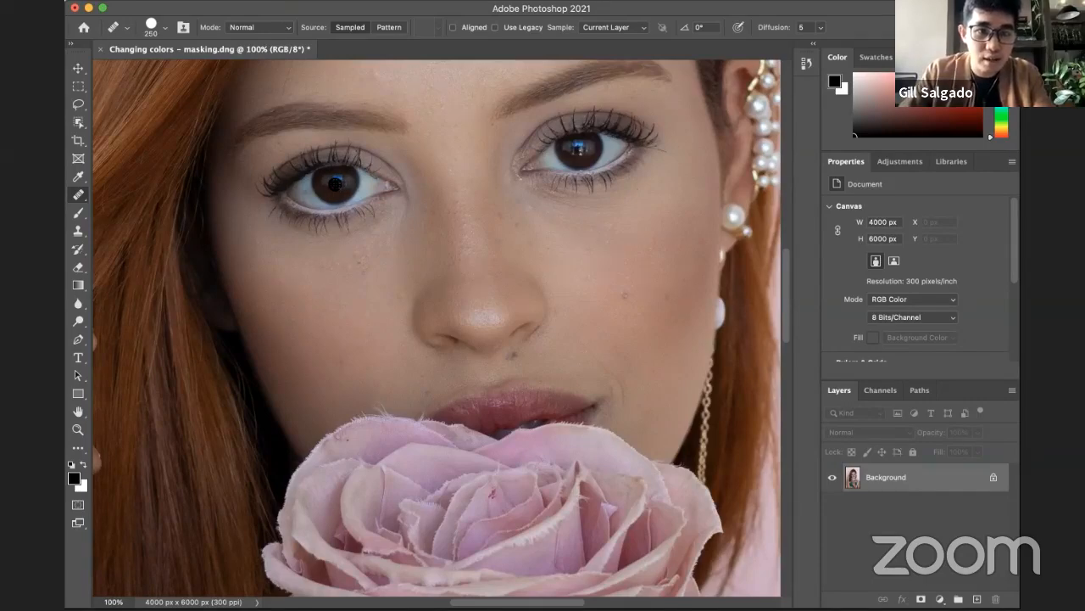
left_click(339, 181, "alt")
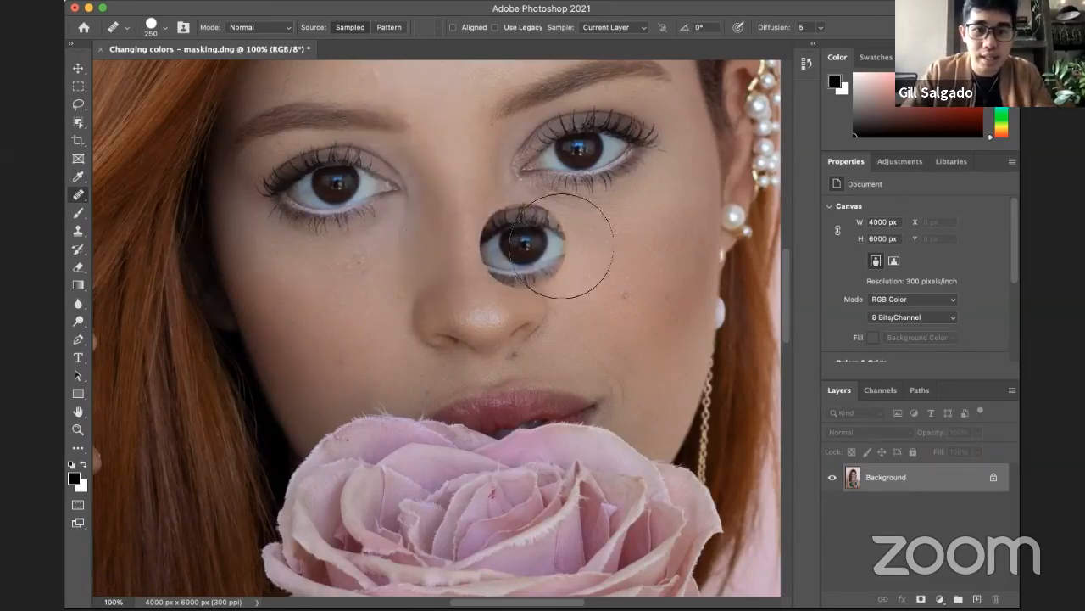
Step: Try painting copies of the sampled eye onto both cheeks and beside the mouth, and undo them all
mouse_move(375, 281)
left_mouse_down()
mouse_move(335, 310)
mouse_move(347, 315)
left_mouse_up()
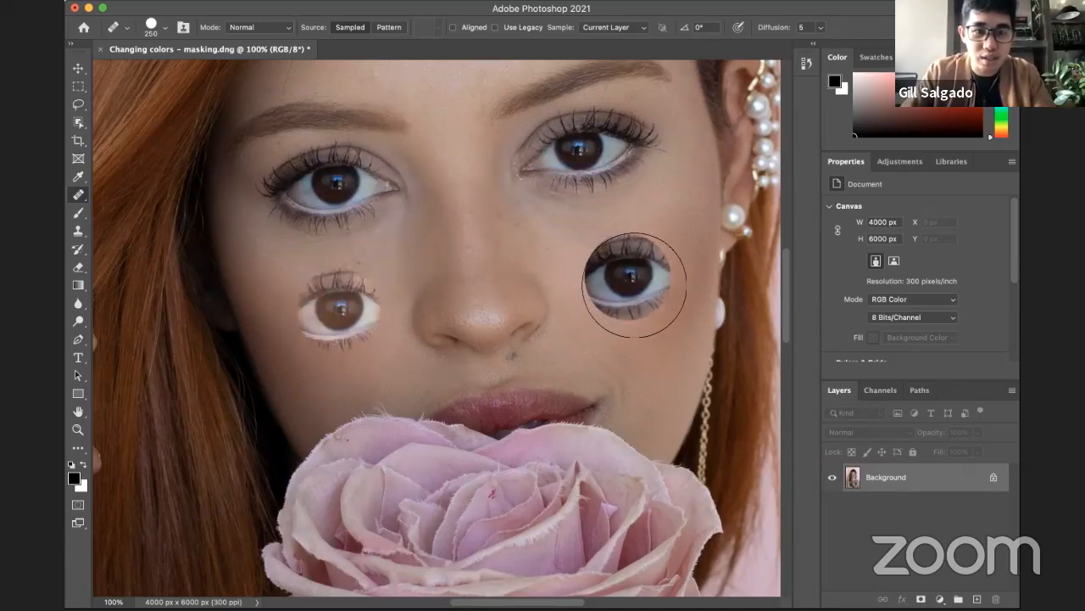
left_click(630, 274)
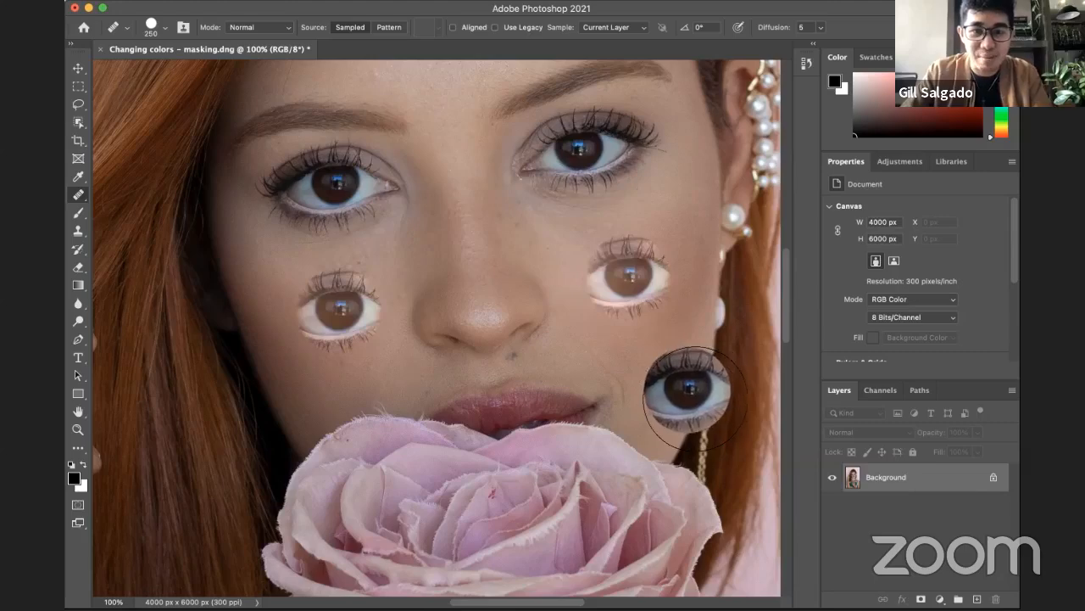
left_click(636, 361)
key("super+z")
key("super+z")
key("super+z")
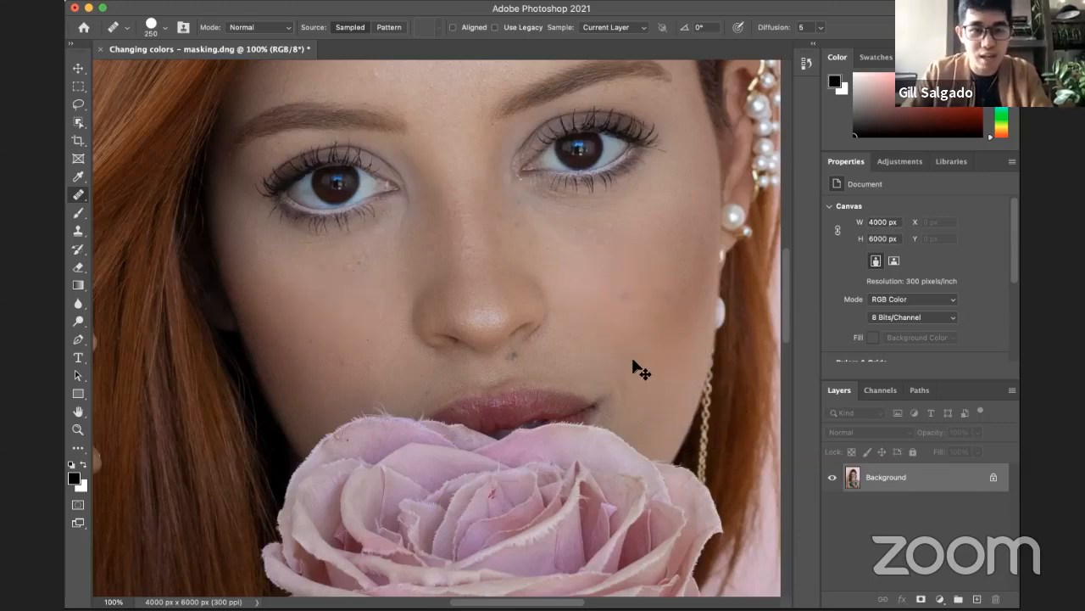
left_click(296, 240)
key("super+z")
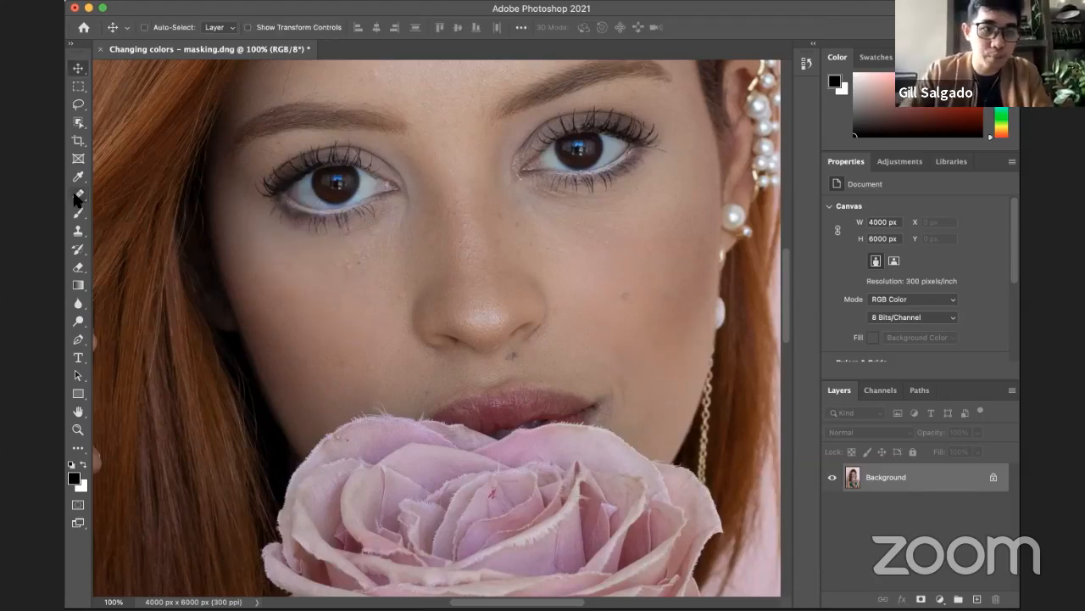
Step: Outline the cheek mole with the Patch Tool, try replacing it with different areas of the face, and clear the selection
left_click(78, 194)
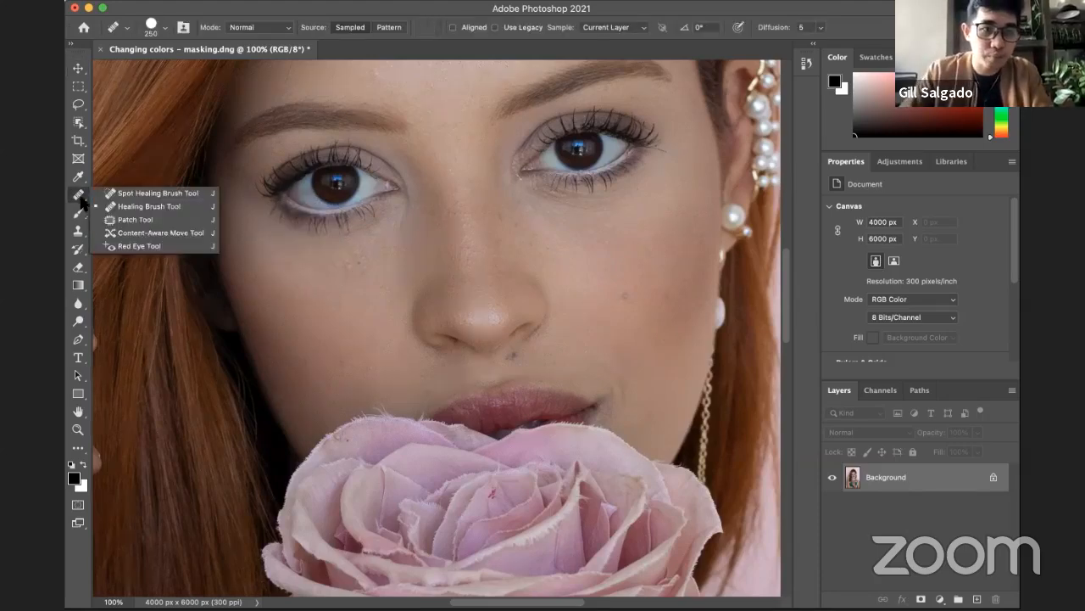
left_click(129, 218)
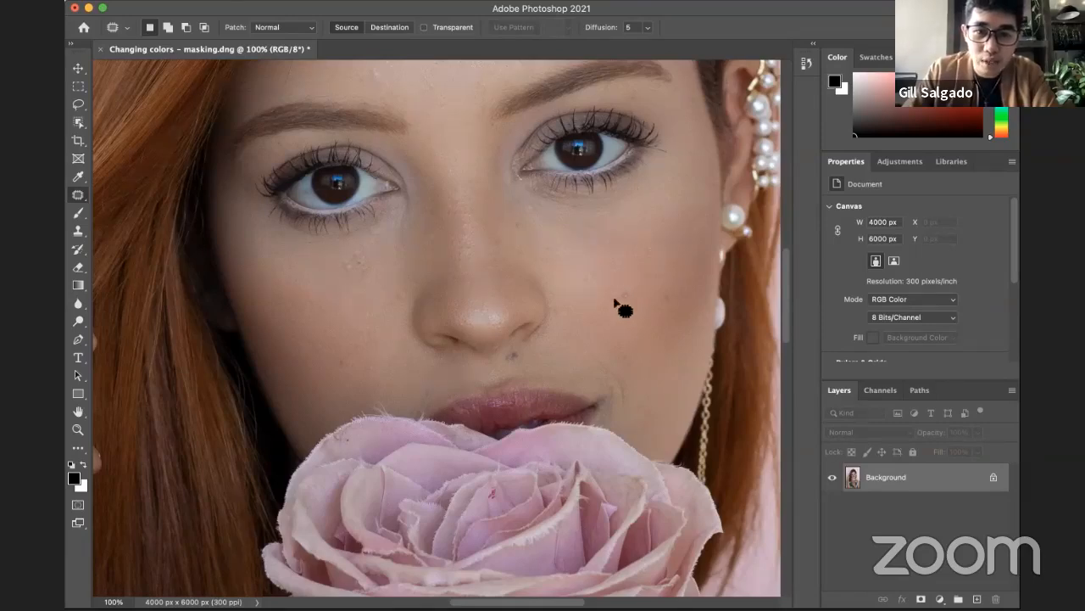
mouse_move(617, 298)
left_mouse_down()
mouse_move(636, 284)
mouse_move(614, 281)
mouse_move(618, 298)
left_mouse_up()
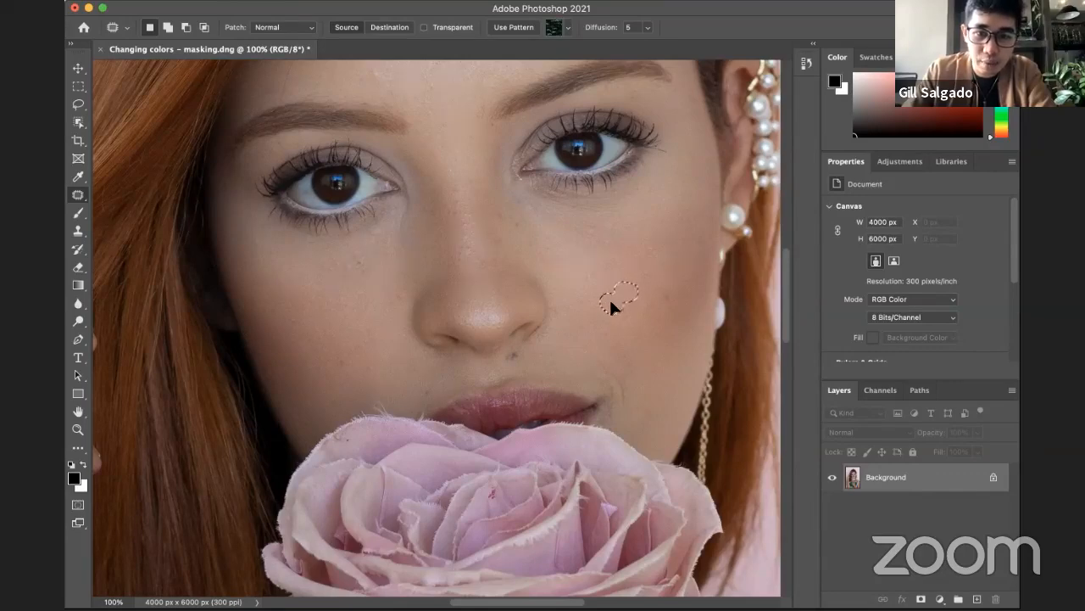
left_click_drag(606, 305, 590, 268)
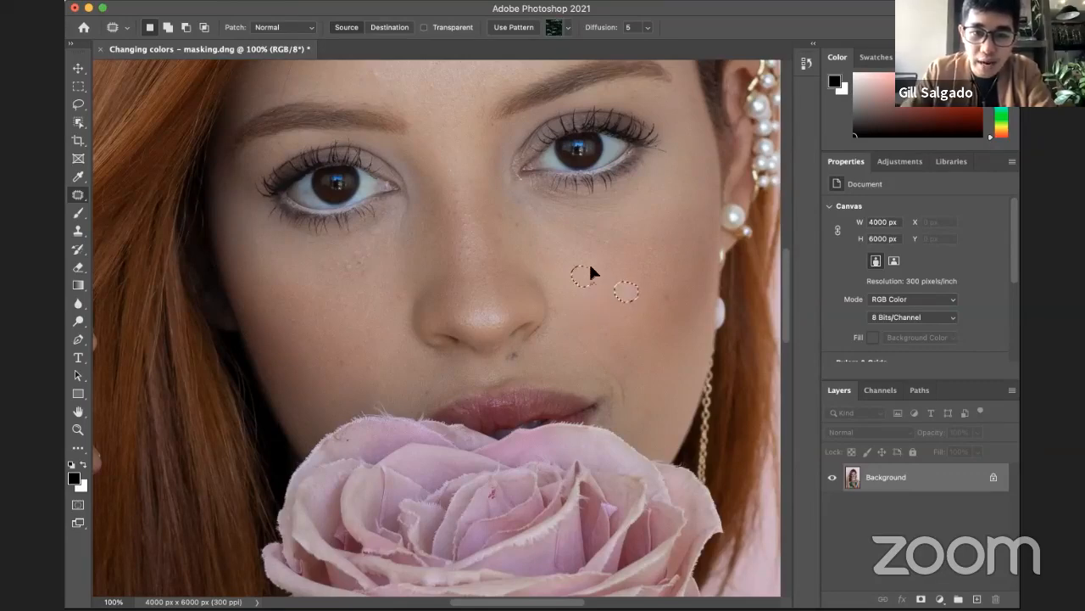
left_click_drag(658, 253, 690, 291)
left_click_drag(647, 351, 602, 353)
mouse_move(535, 356)
left_mouse_down()
mouse_move(511, 358)
mouse_move(511, 350)
mouse_move(515, 358)
left_mouse_up()
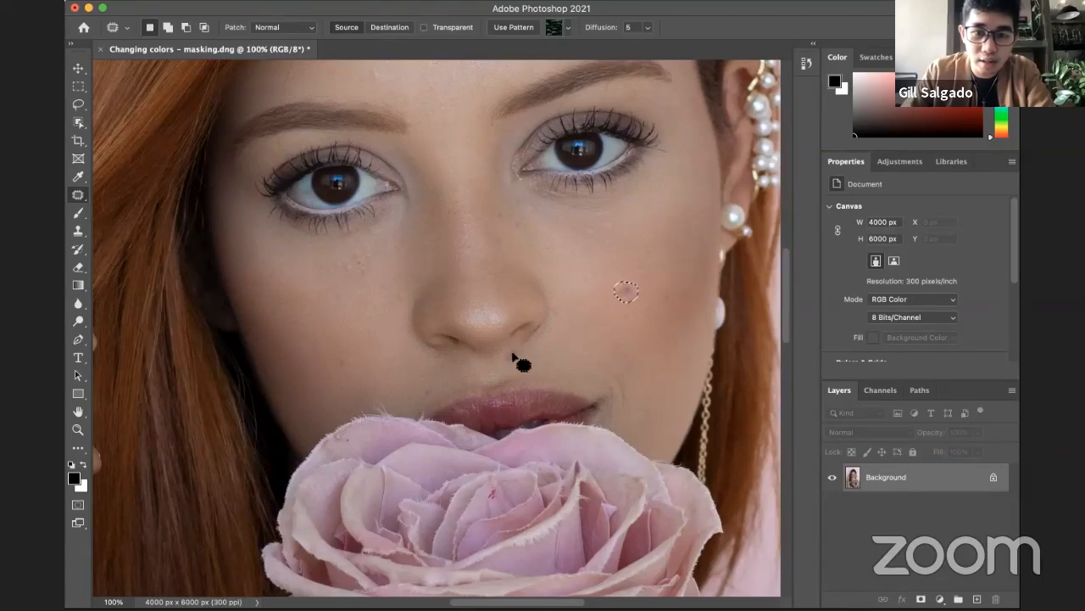
key("ctrl+d")
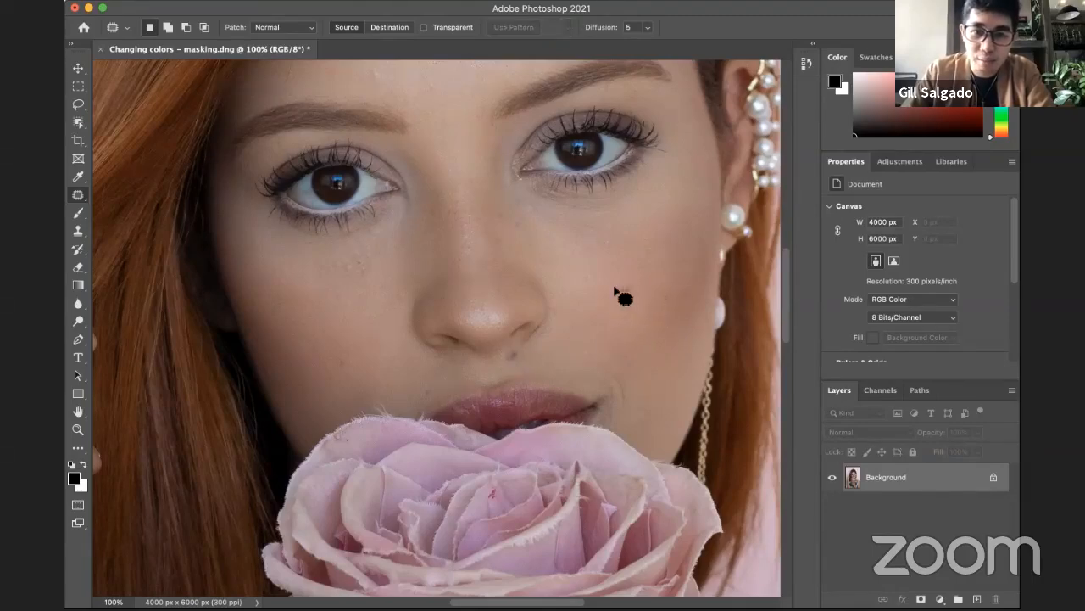
Step: Outline the cheek mole again, patch it with clean skin closer to the nose, and deselect it
mouse_move(636, 292)
left_mouse_down()
mouse_move(609, 285)
mouse_move(622, 305)
mouse_move(637, 288)
left_mouse_up()
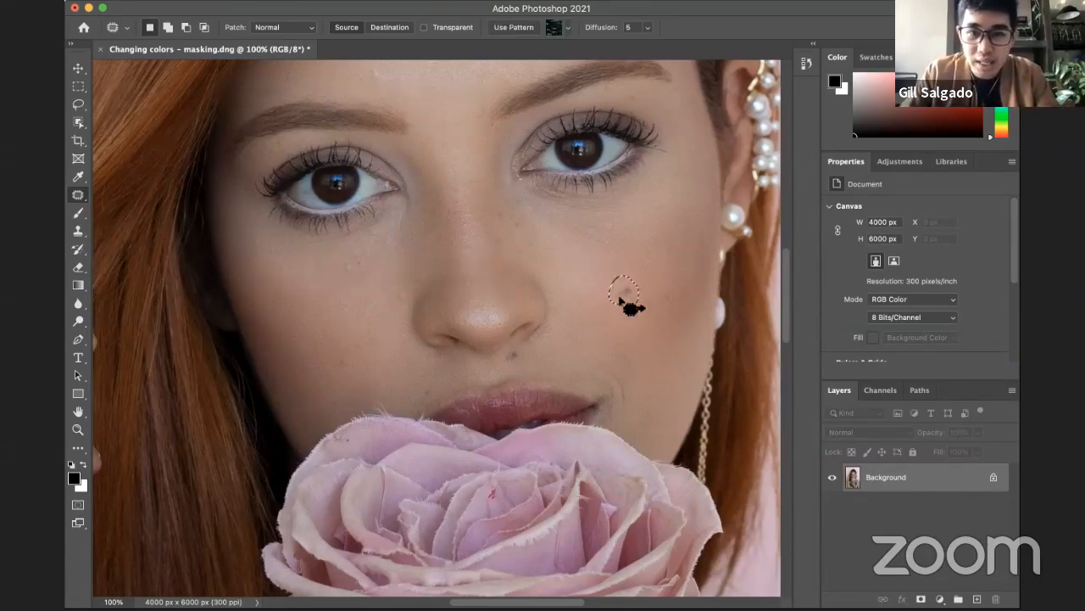
left_click_drag(600, 280, 589, 275)
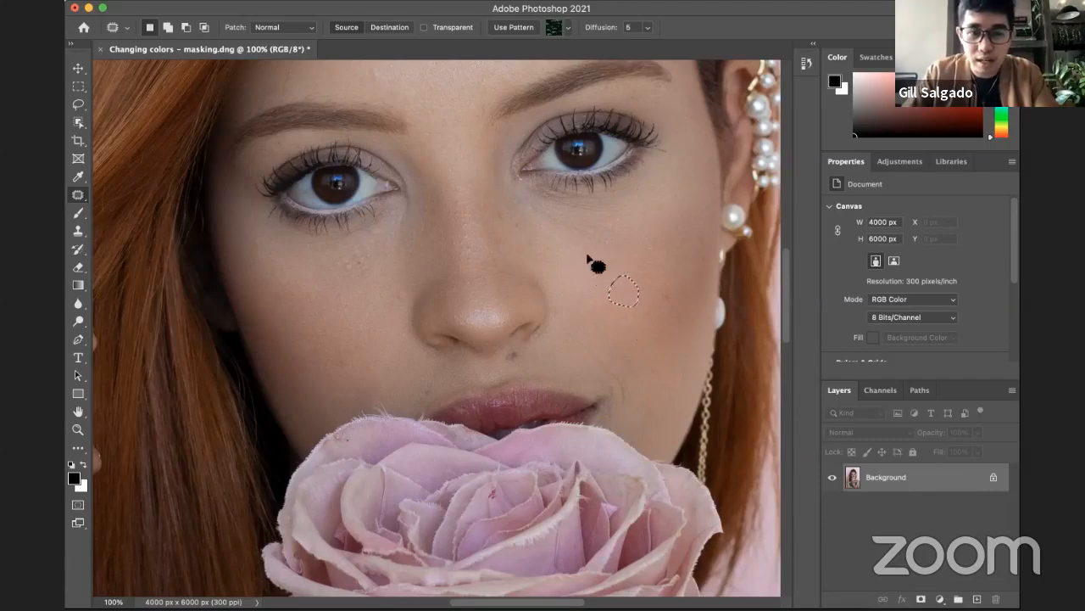
left_click(622, 314)
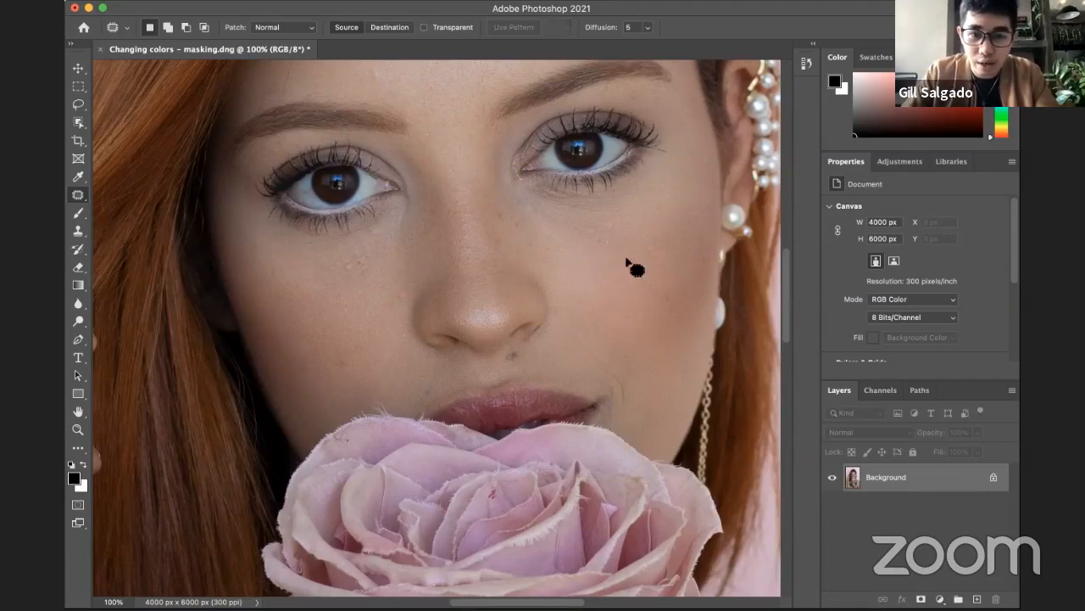
Step: Patch the mole above the upper lip with clean skin from the face, and clear the selection
mouse_move(509, 354)
left_mouse_down()
mouse_move(528, 354)
mouse_move(501, 364)
mouse_move(554, 347)
left_mouse_up()
left_click(403, 341)
mouse_move(402, 288)
left_mouse_down()
mouse_move(414, 298)
mouse_move(406, 288)
mouse_move(396, 341)
left_mouse_up()
key("super+d")
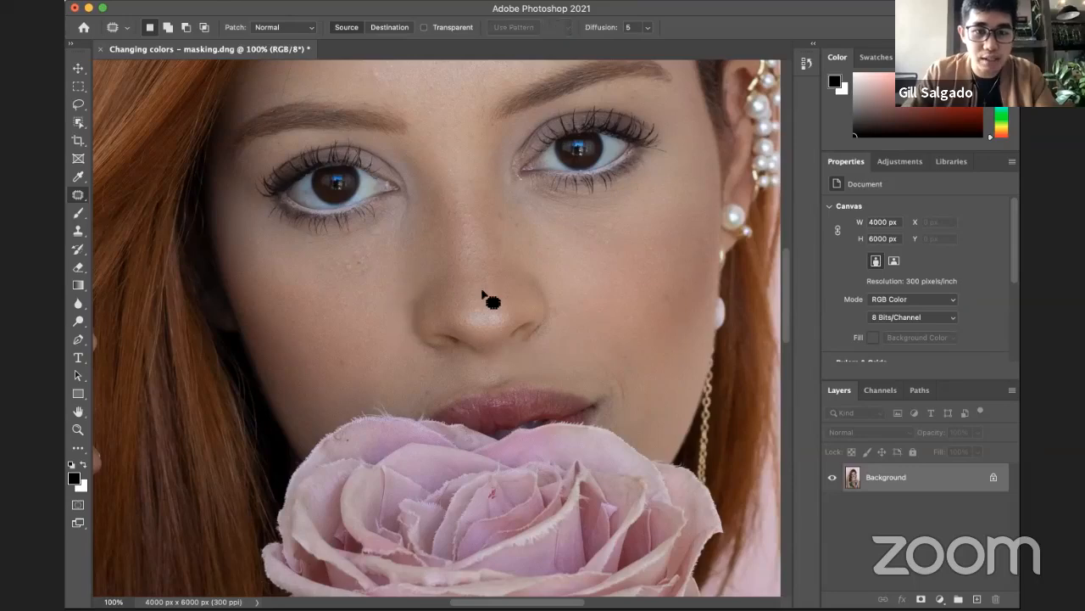
Step: Try patching out the lowest pearl on the thin necklace with the plain chain just above it, and deselect
scroll(485, 207, "up", 3)
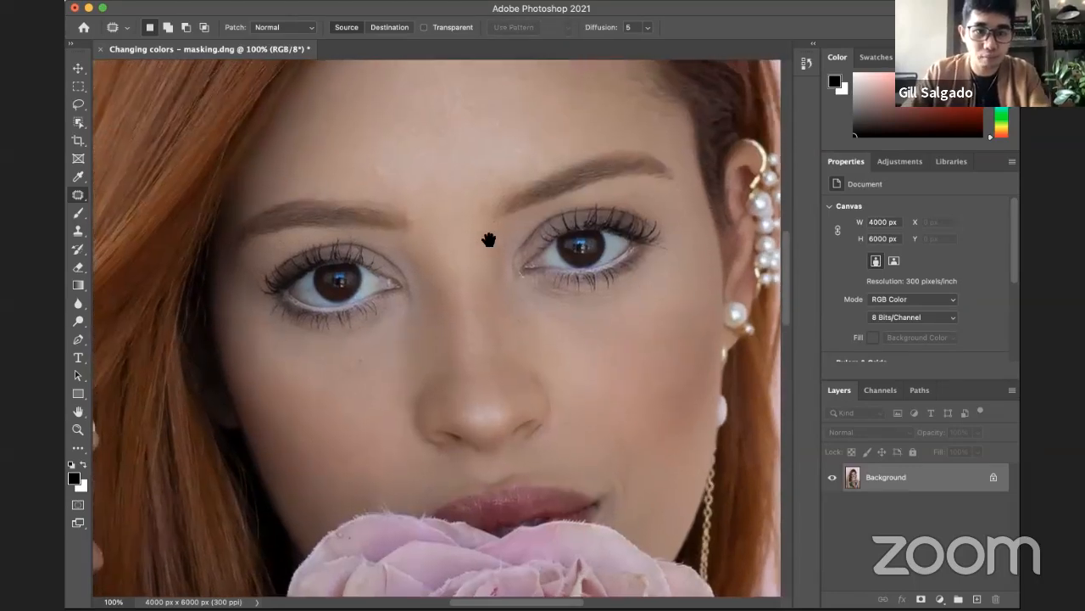
left_click_drag(458, 287, 459, 226)
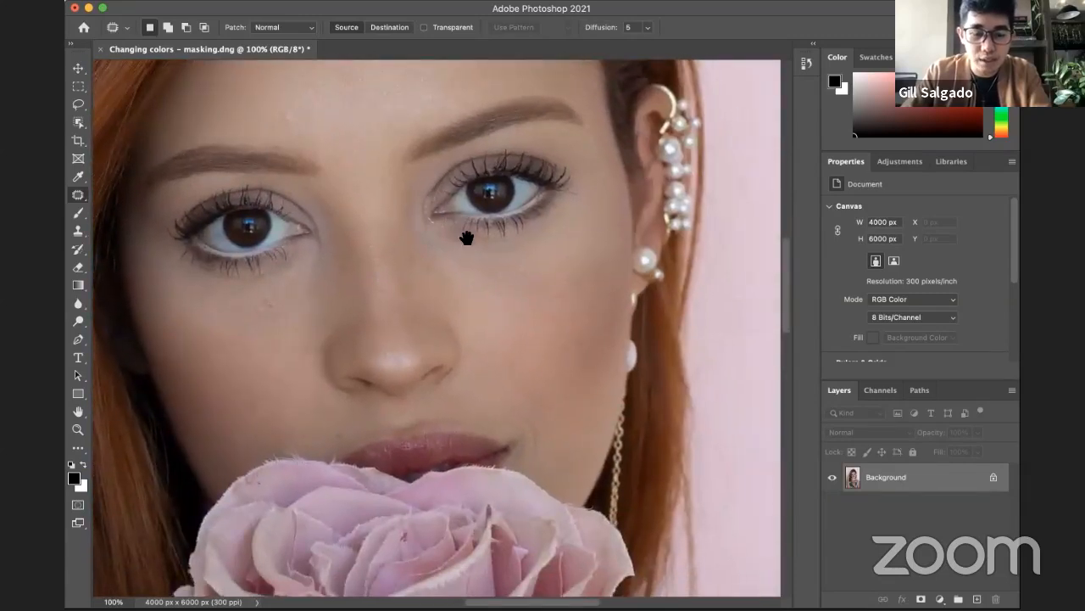
left_click_drag(605, 229, 576, 396)
left_click_drag(457, 442, 608, 174)
left_click_drag(496, 394, 424, 292)
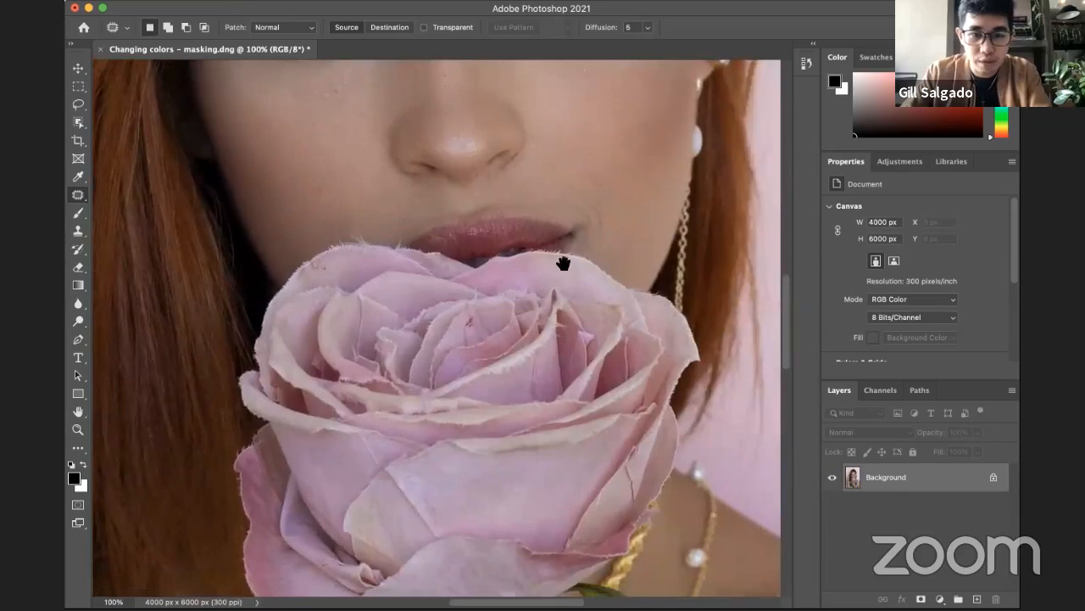
left_click_drag(565, 267, 419, 186)
mouse_move(486, 441)
left_mouse_down()
mouse_move(487, 286)
mouse_move(503, 171)
left_mouse_up()
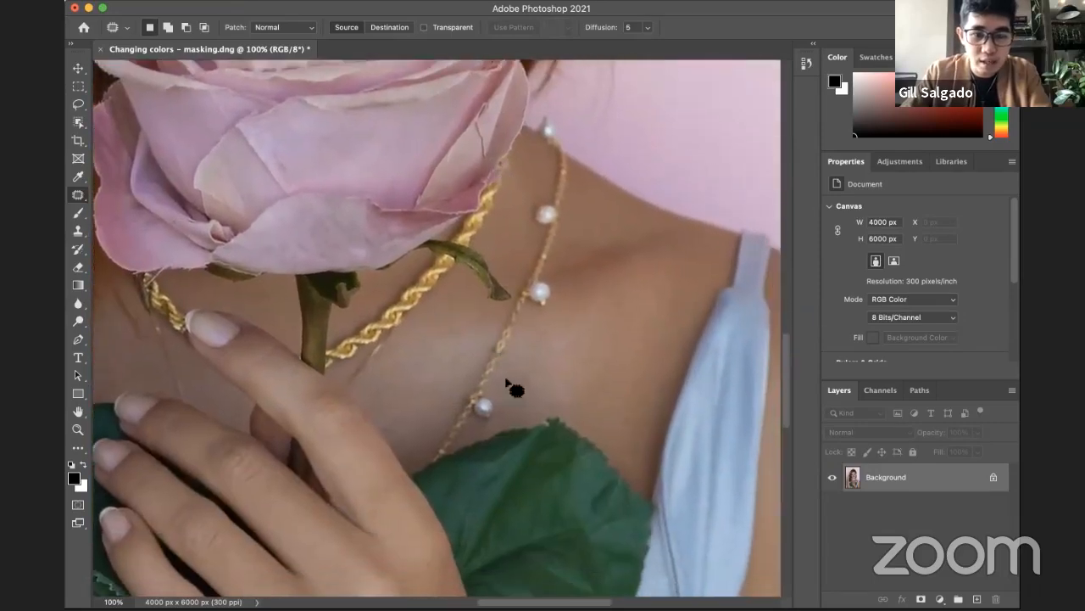
mouse_move(497, 388)
left_mouse_down()
mouse_move(449, 411)
mouse_move(479, 430)
mouse_move(509, 408)
mouse_move(494, 389)
mouse_move(492, 411)
left_mouse_up()
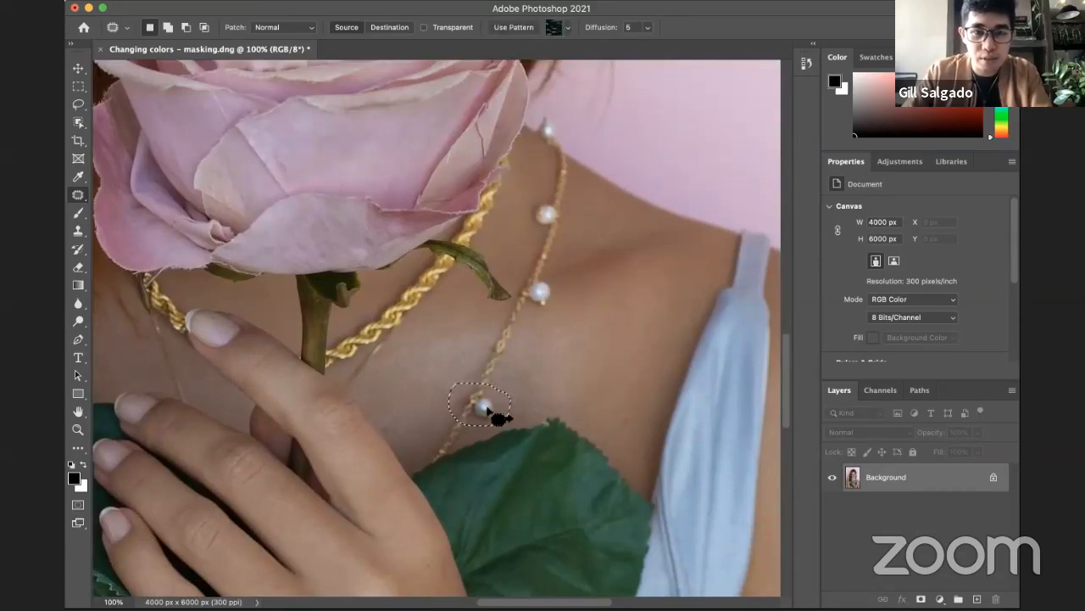
left_click_drag(480, 400, 497, 376)
left_click(544, 381)
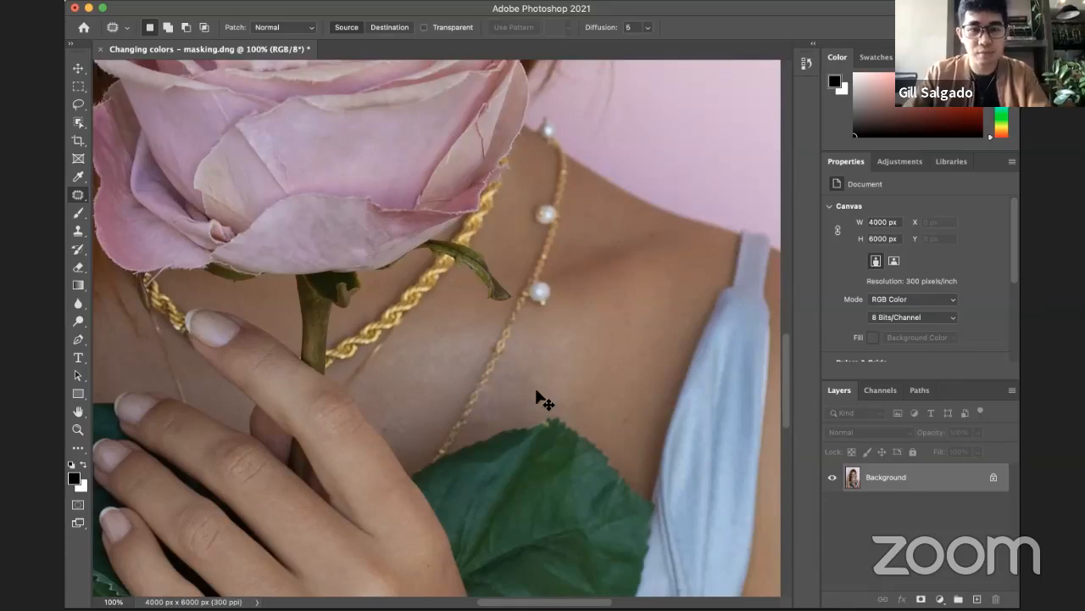
Step: Undo the patch over the necklace pearl and clear the restored selection
key("super+z")
key("super+z")
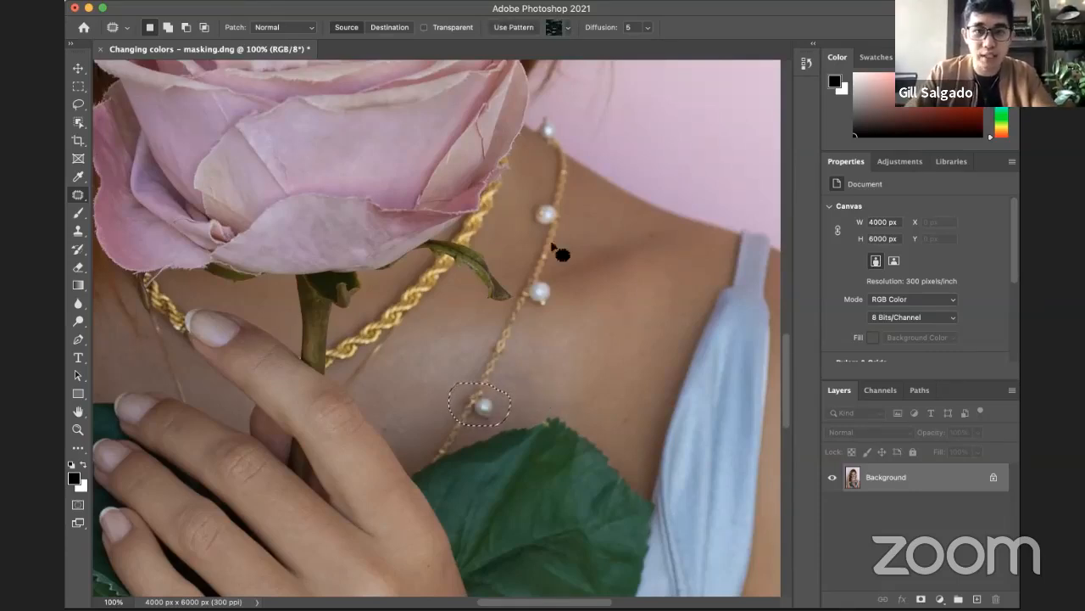
left_click(508, 392)
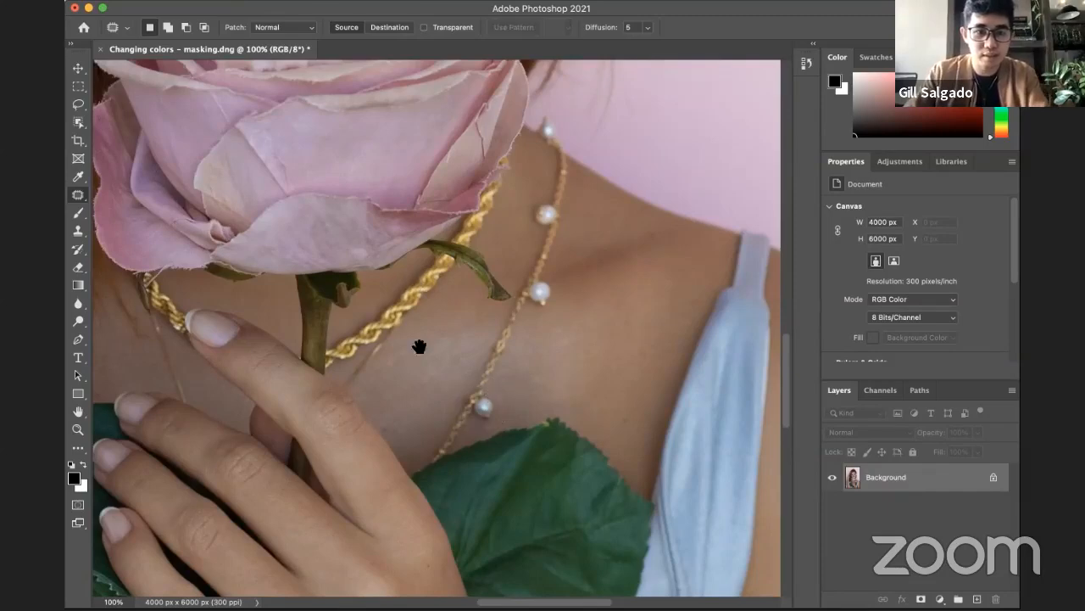
Step: Switch to the lesson slideshow and advance past the challenge to the Interface slide describing the Brush and Clone Stamp tools
scroll(419, 346, "up", 10)
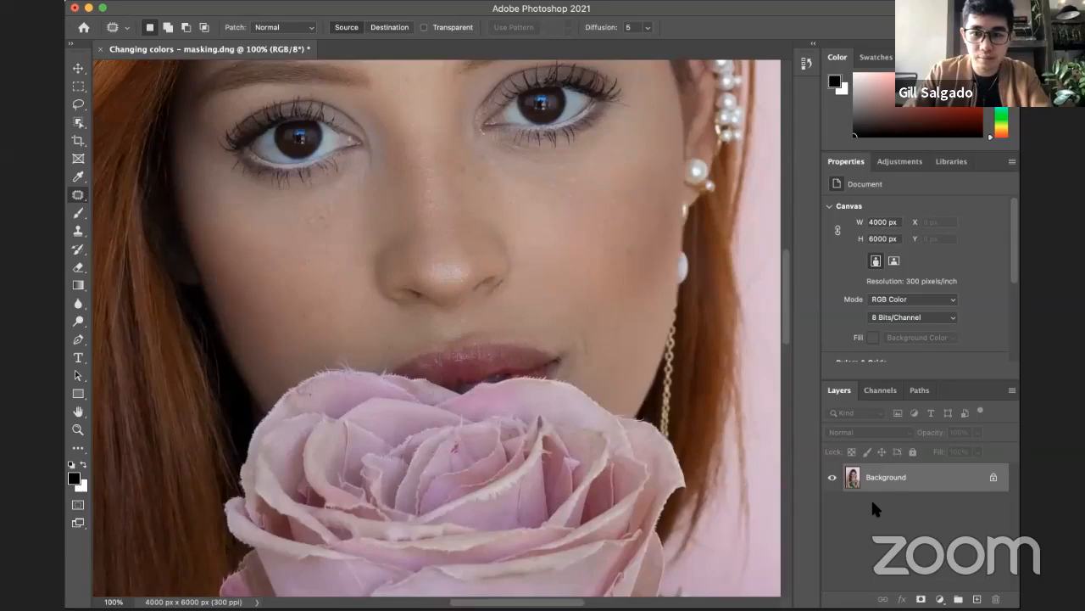
key("super+Tab")
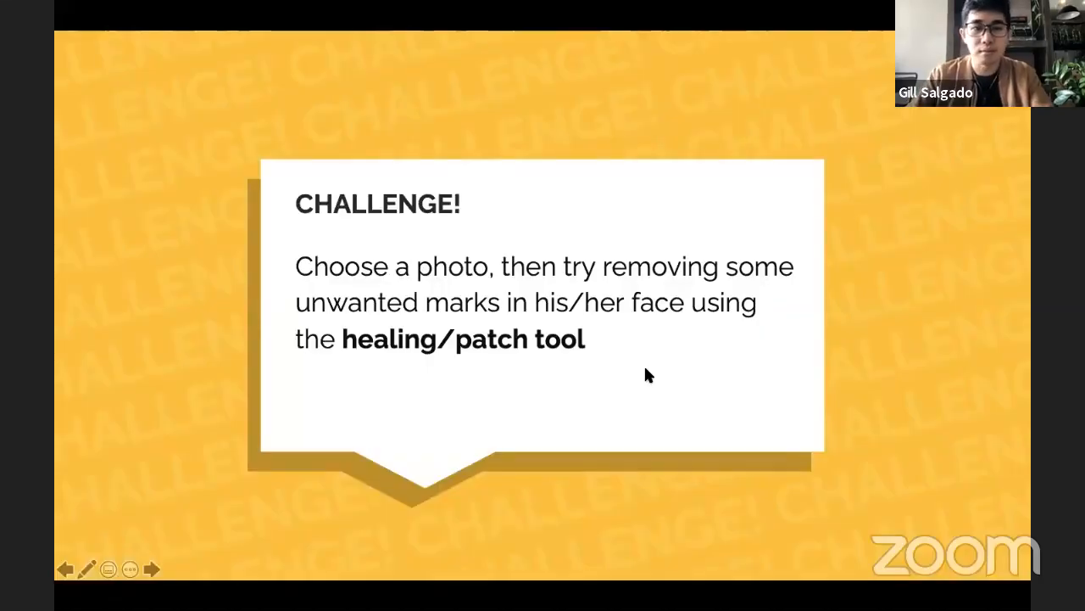
key("Right")
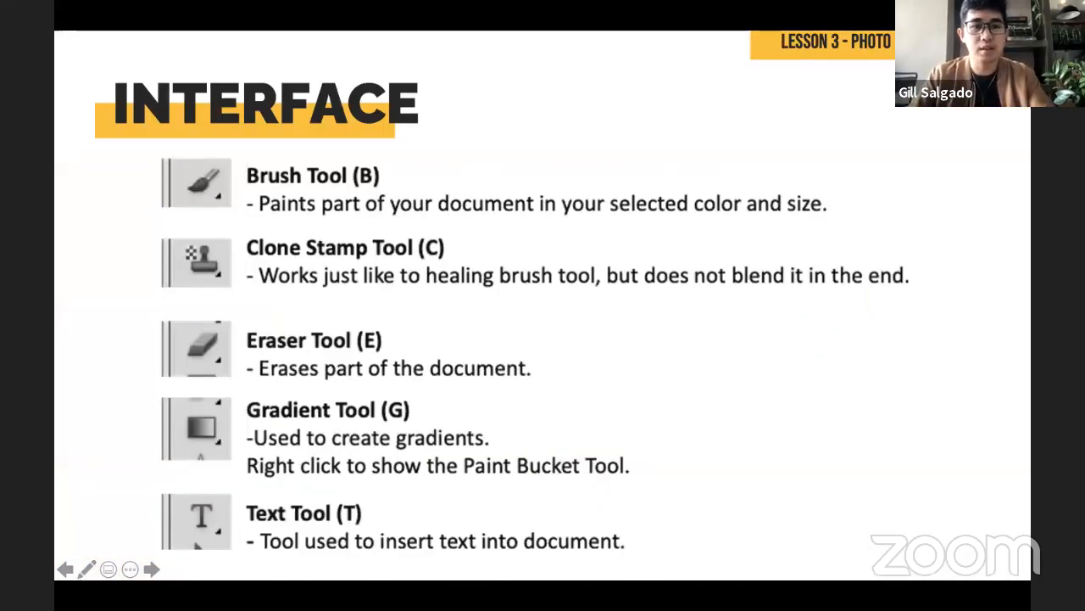
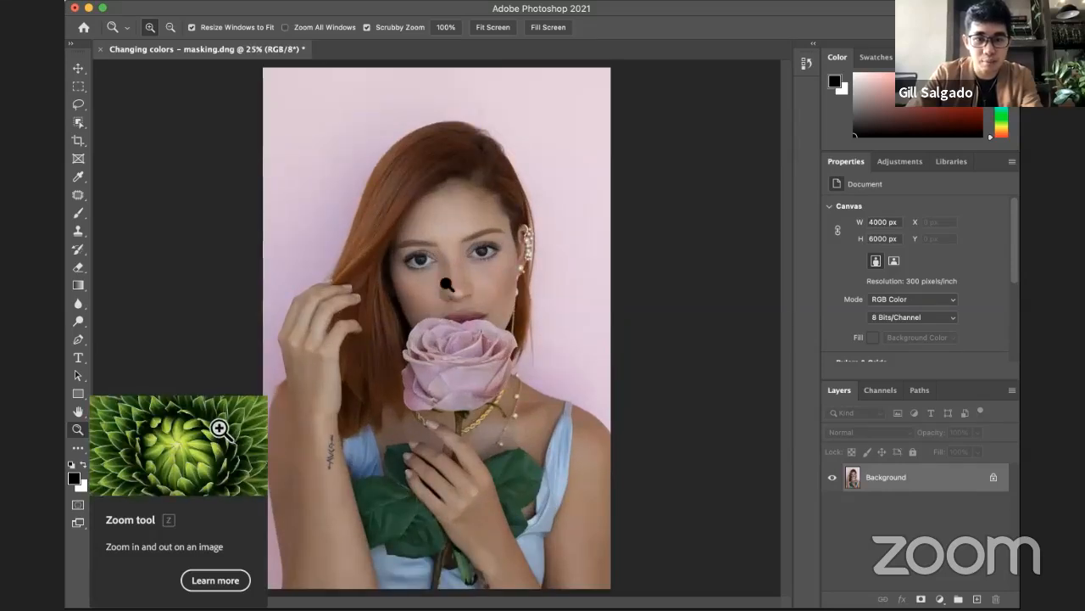
Step: Try a linear and a radial black-to-white gradient running down the portrait, undoing each one
key("super+equal")
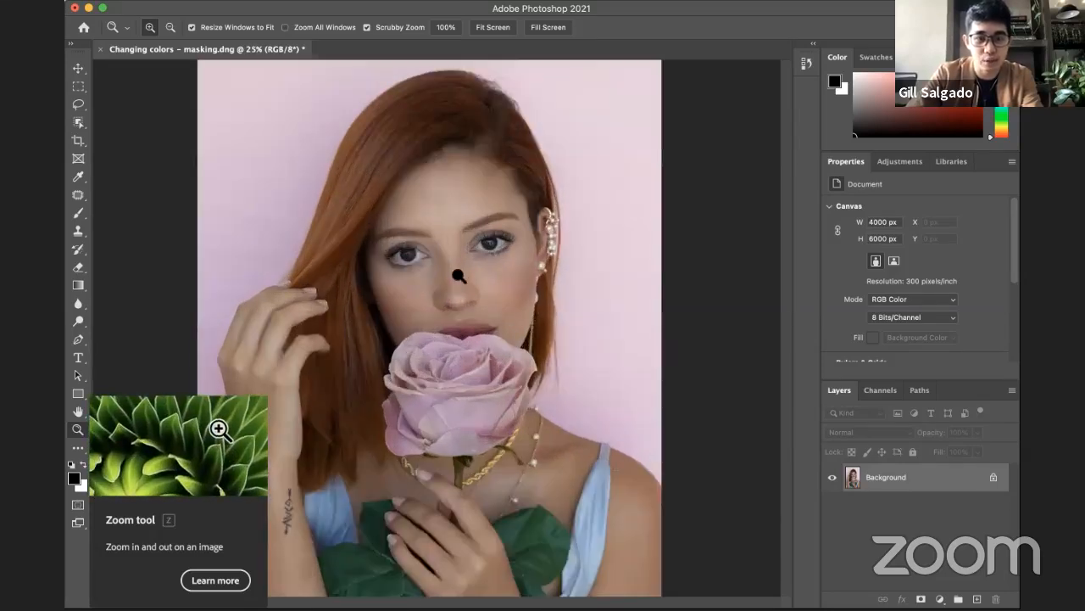
key("super+minus")
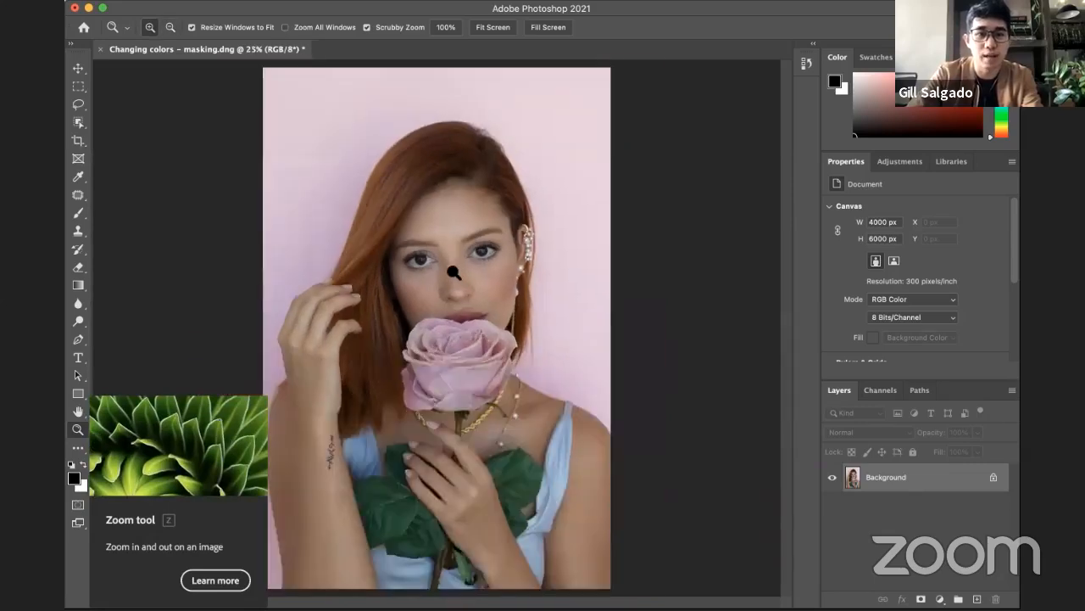
left_click(74, 284)
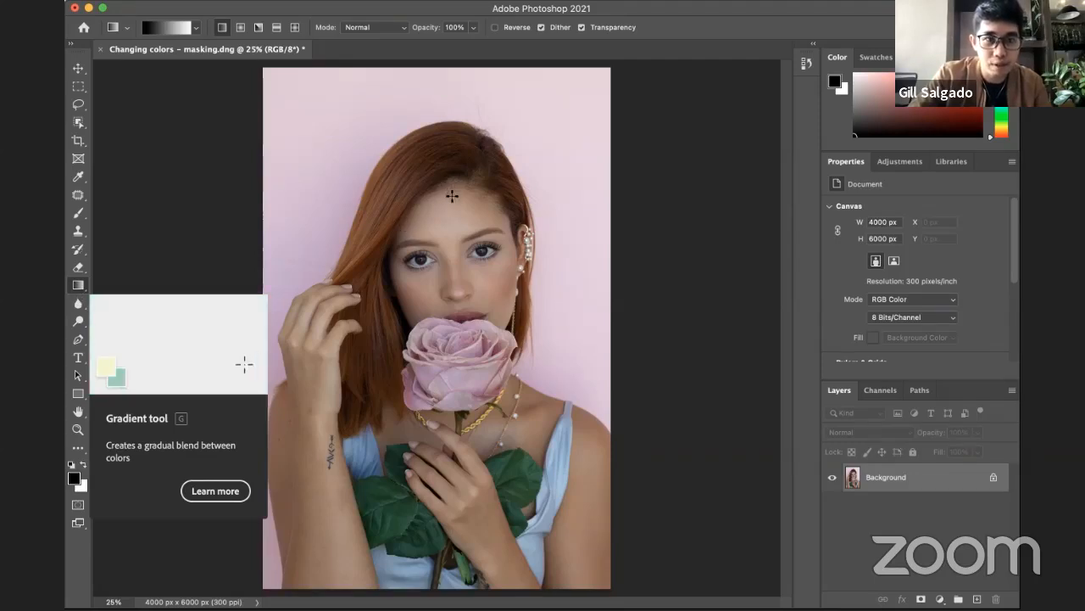
left_click_drag(450, 252, 452, 367)
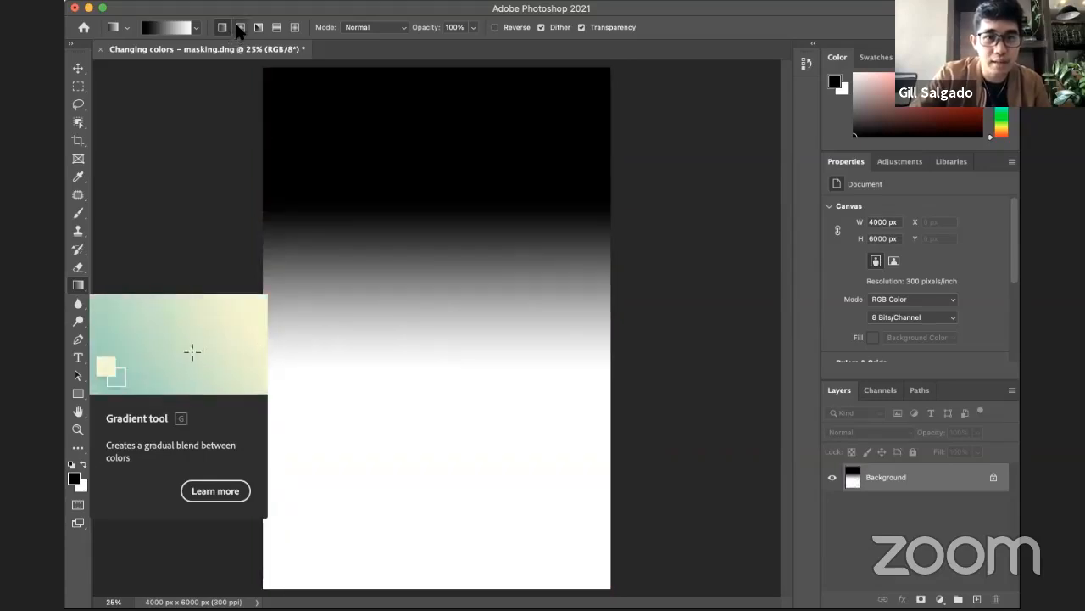
left_click(124, 28)
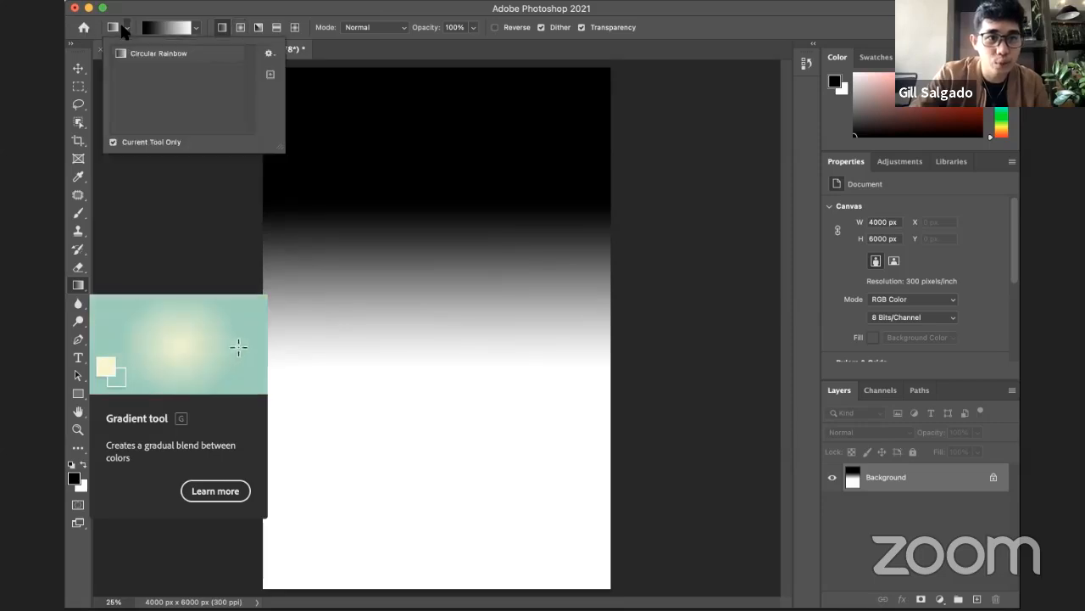
left_click(126, 26)
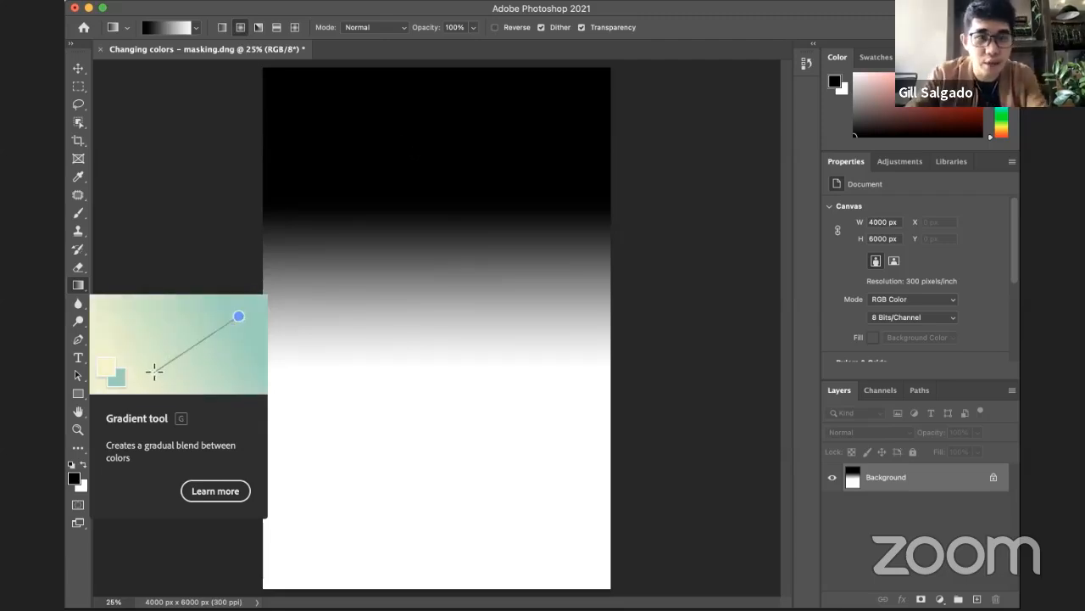
key("ctrl+z")
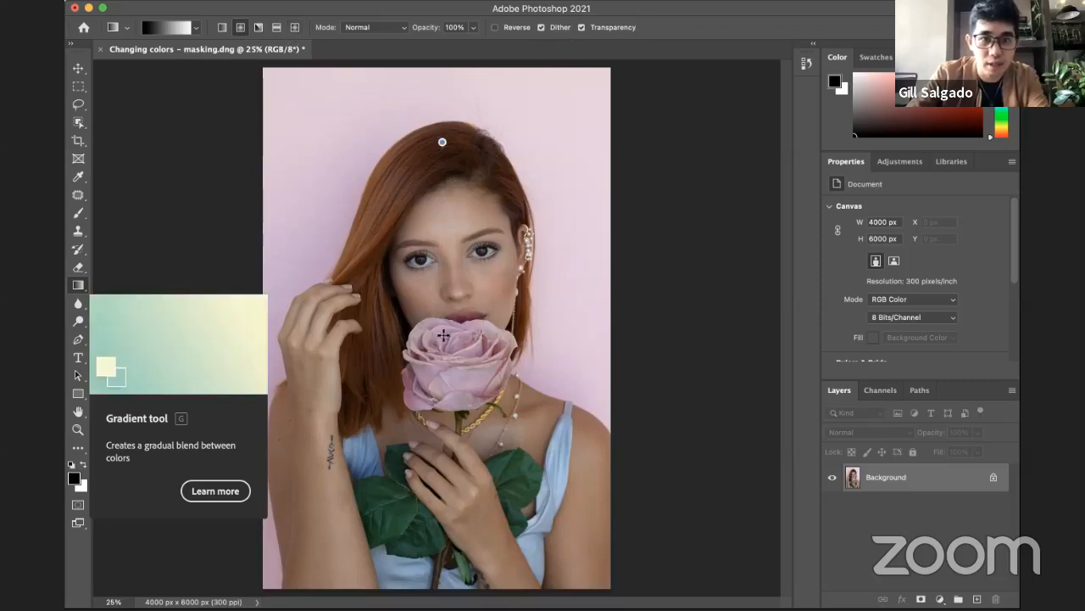
left_click_drag(443, 336, 441, 337)
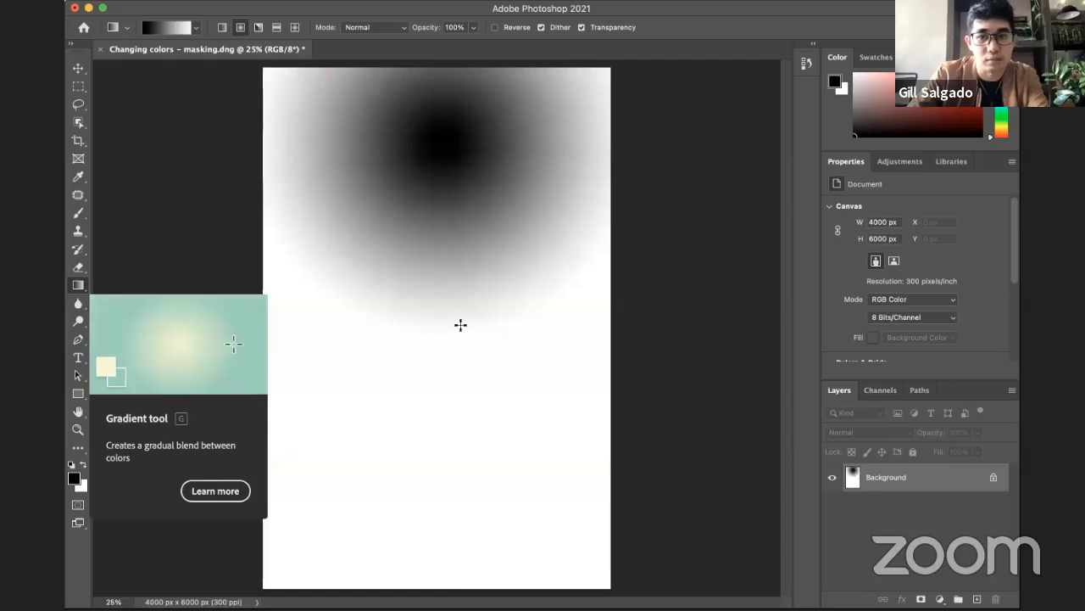
key("super+z")
Step: Examine the Gradient tool's saved presets and the preset options, and close them
left_click(128, 31)
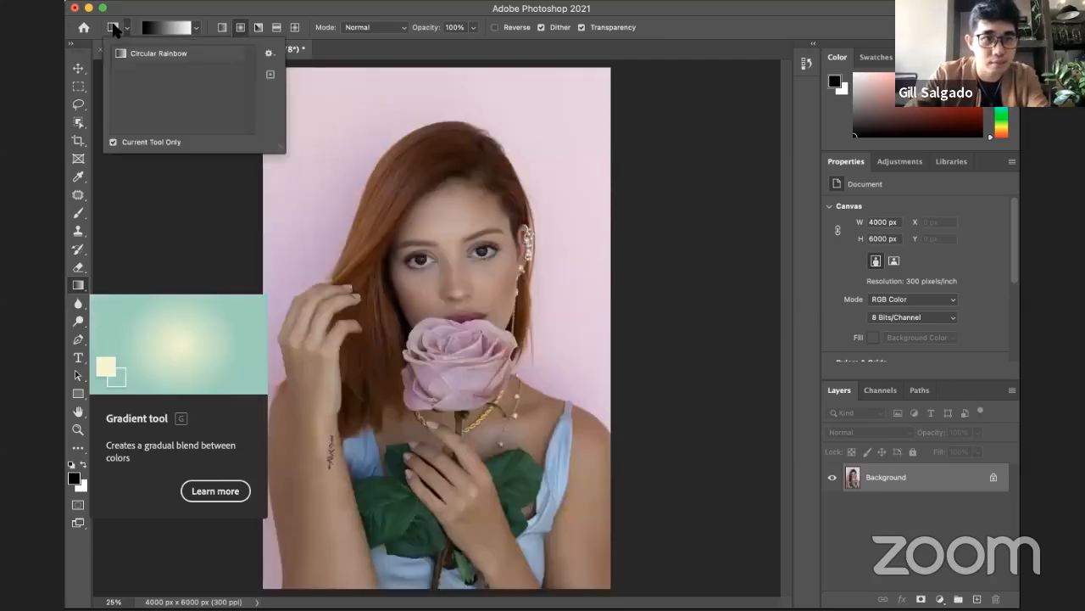
left_click(270, 53)
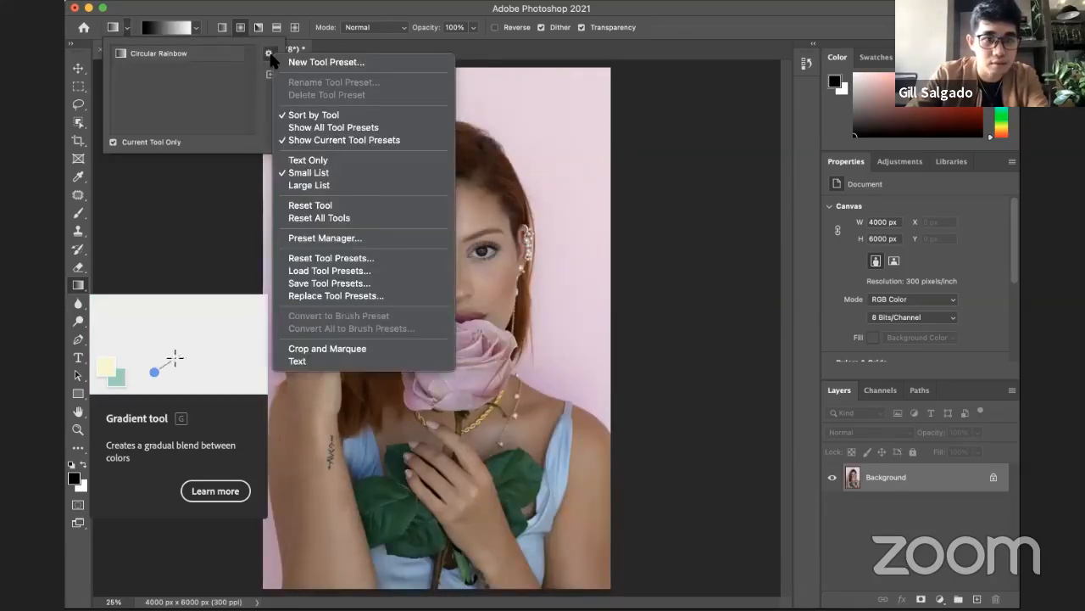
left_click(267, 52)
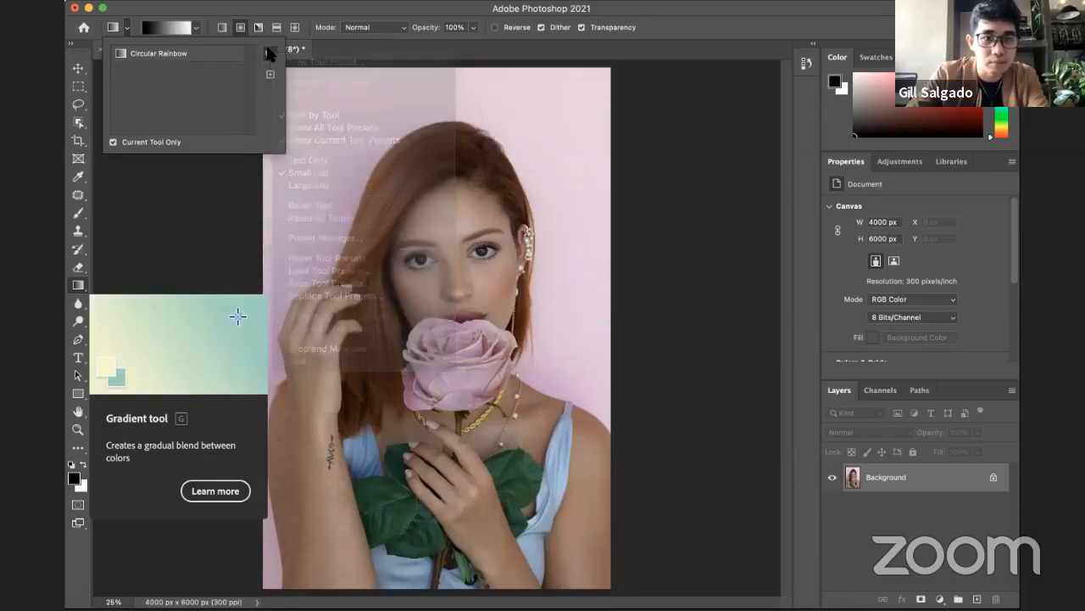
left_click(128, 29)
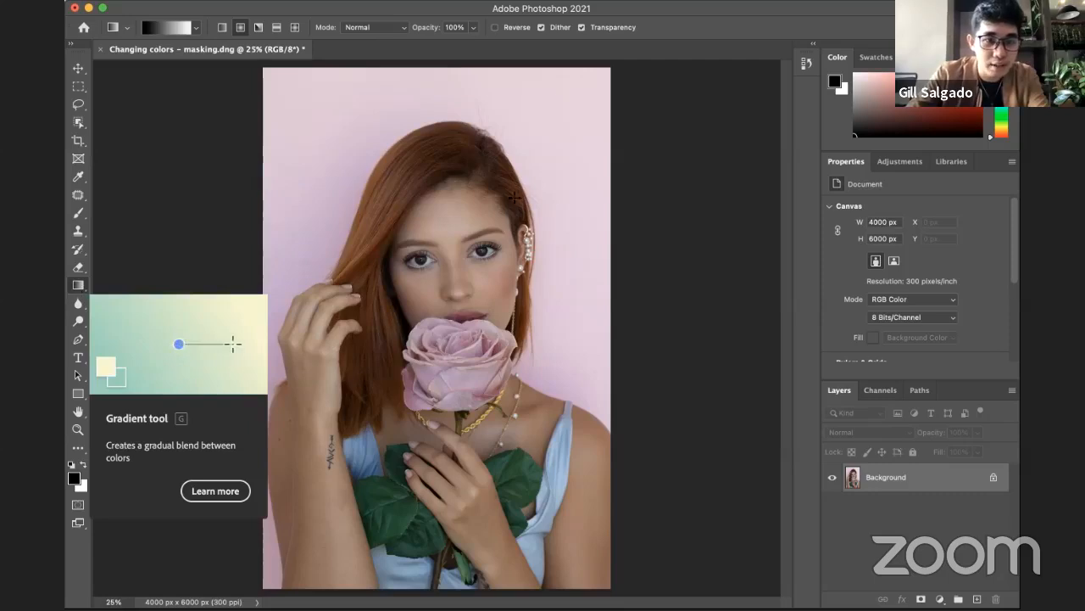
Step: Draw a trial gradient from the forehead down to the rose's lower edge and undo it
left_click_drag(450, 181, 464, 384)
key("super+z")
key("super+z")
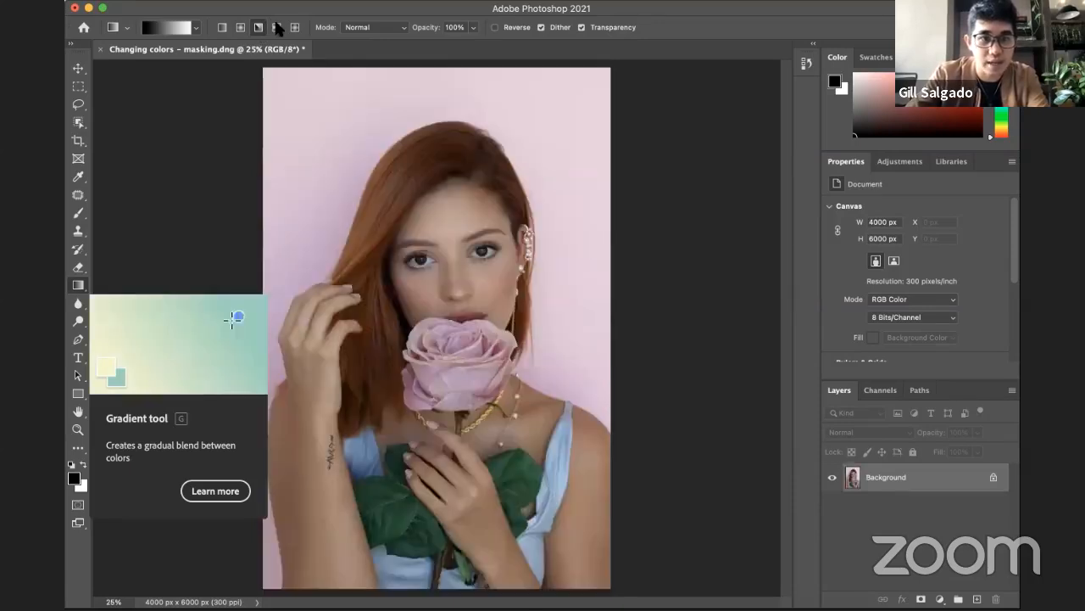
Step: Try a reflected gradient diagonally across the portrait and a diamond gradient from the forehead downward, undoing each
left_click(276, 27)
left_click_drag(400, 216, 490, 406)
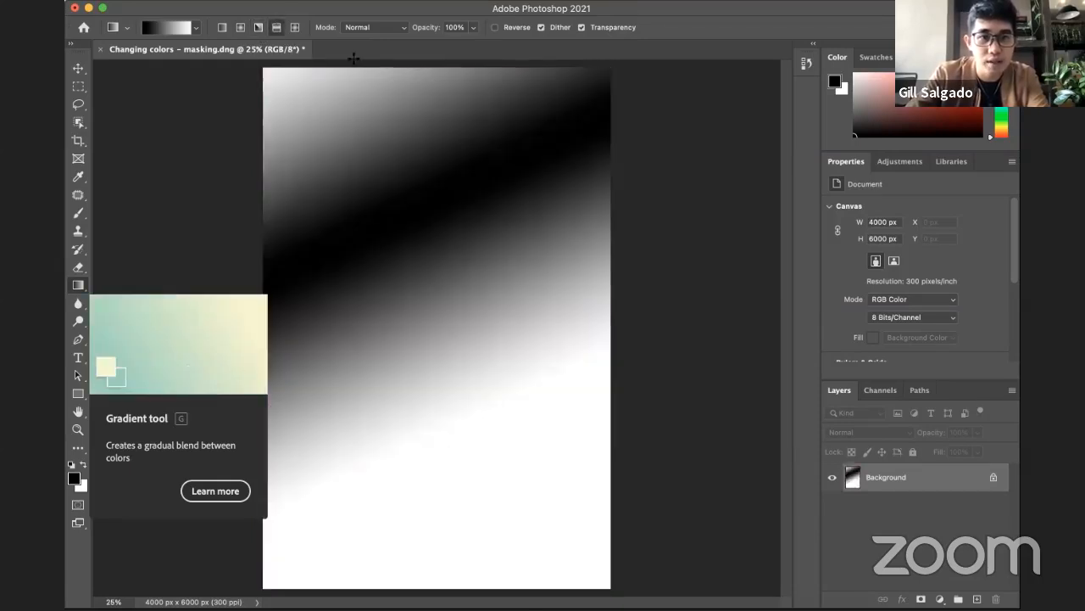
key("super+z")
left_click(295, 26)
left_click_drag(448, 192, 448, 393)
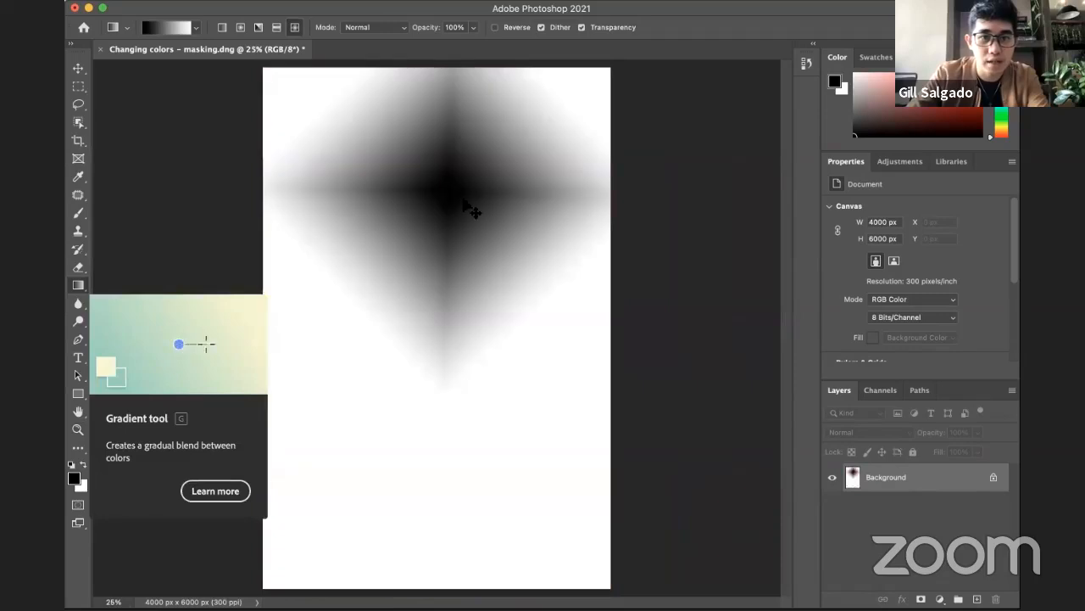
key("super+z")
left_click(163, 27)
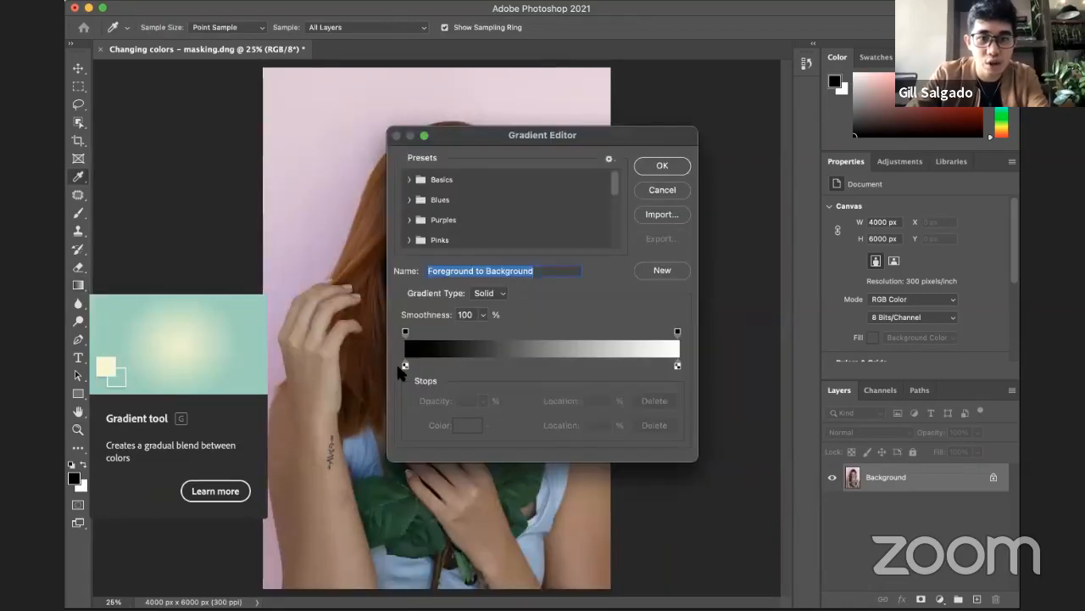
left_click(405, 331)
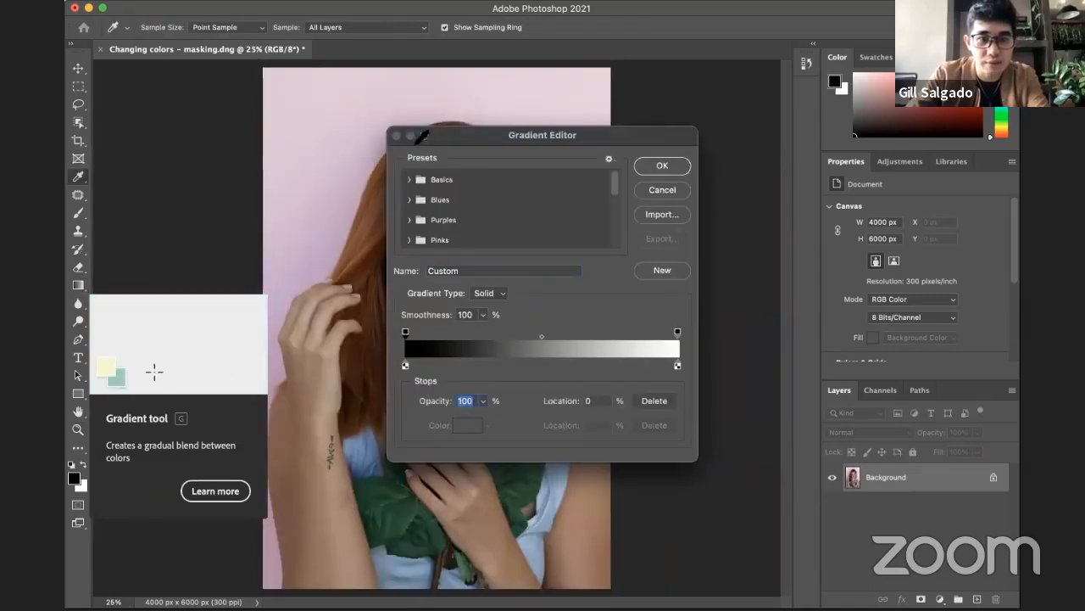
key("Escape")
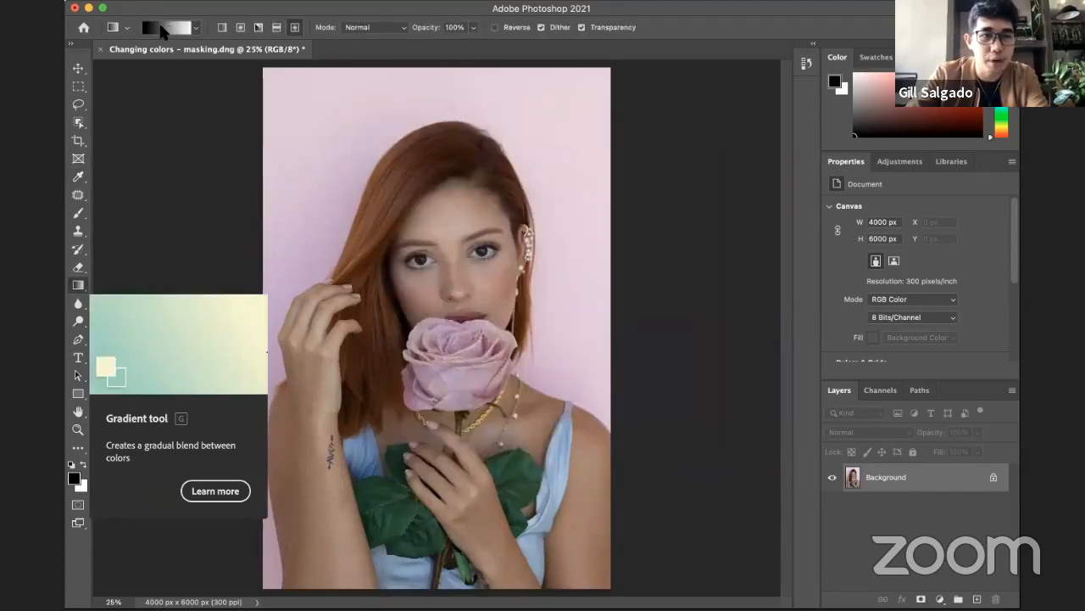
left_click(165, 28)
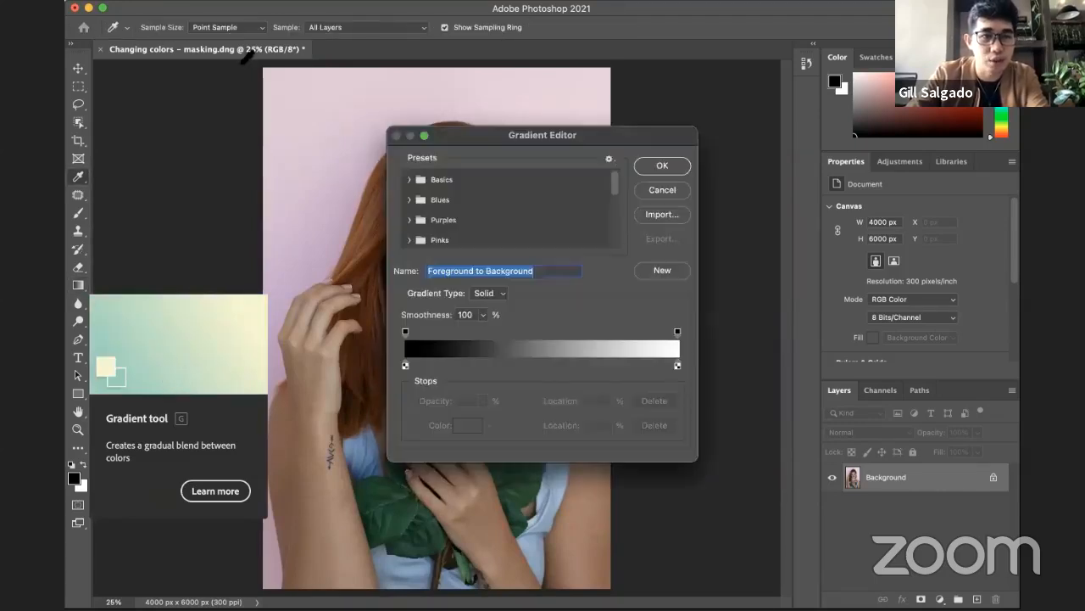
left_click(492, 294)
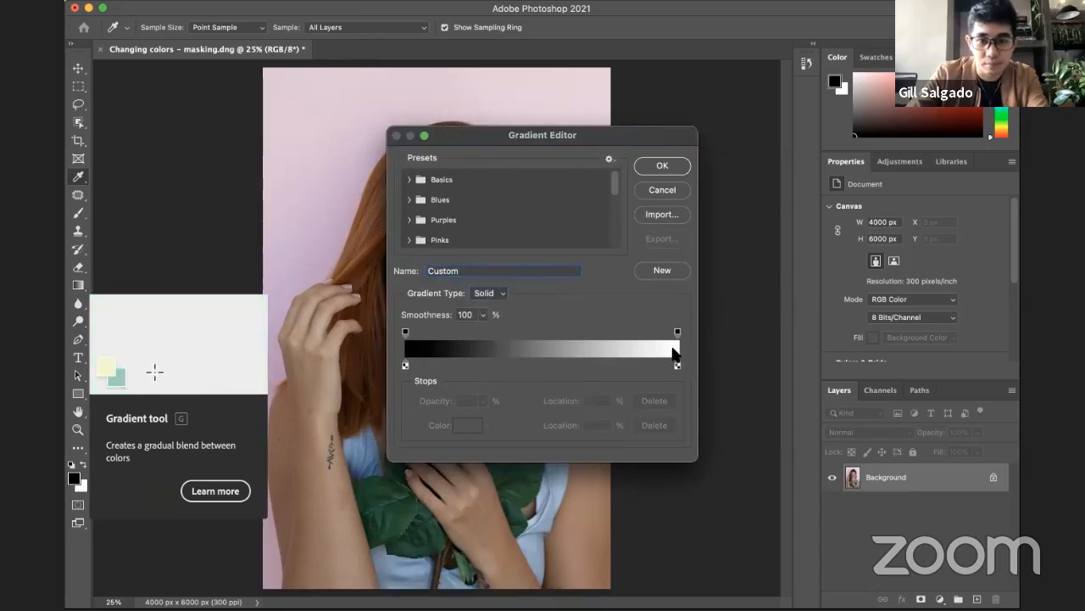
left_click(662, 190)
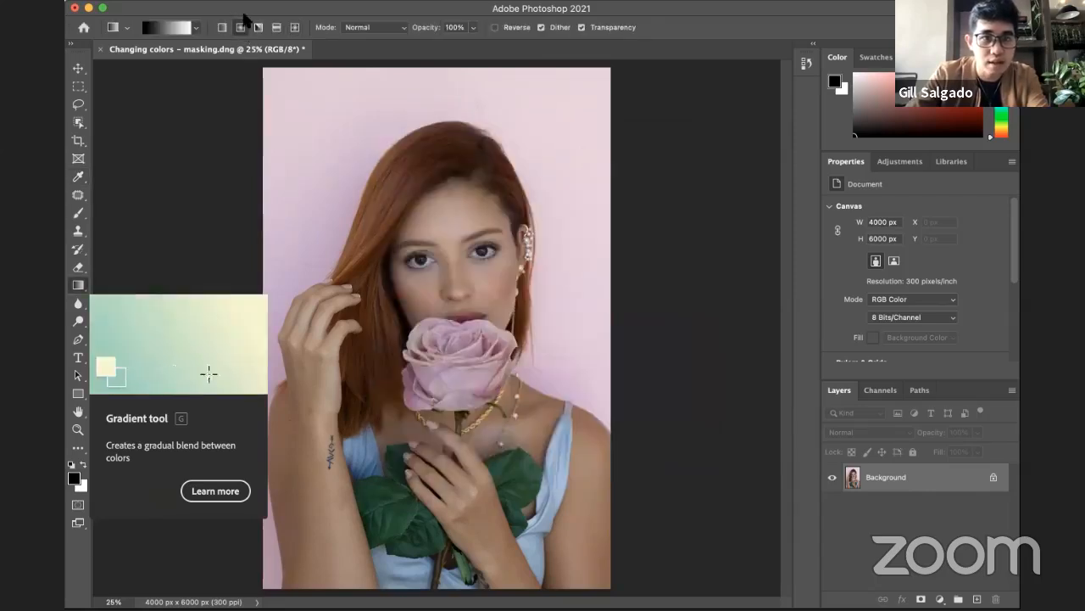
Step: Choose the radial gradient style and set the opacity stop at the gradient's white end to 0%
left_click(240, 28)
left_click(174, 28)
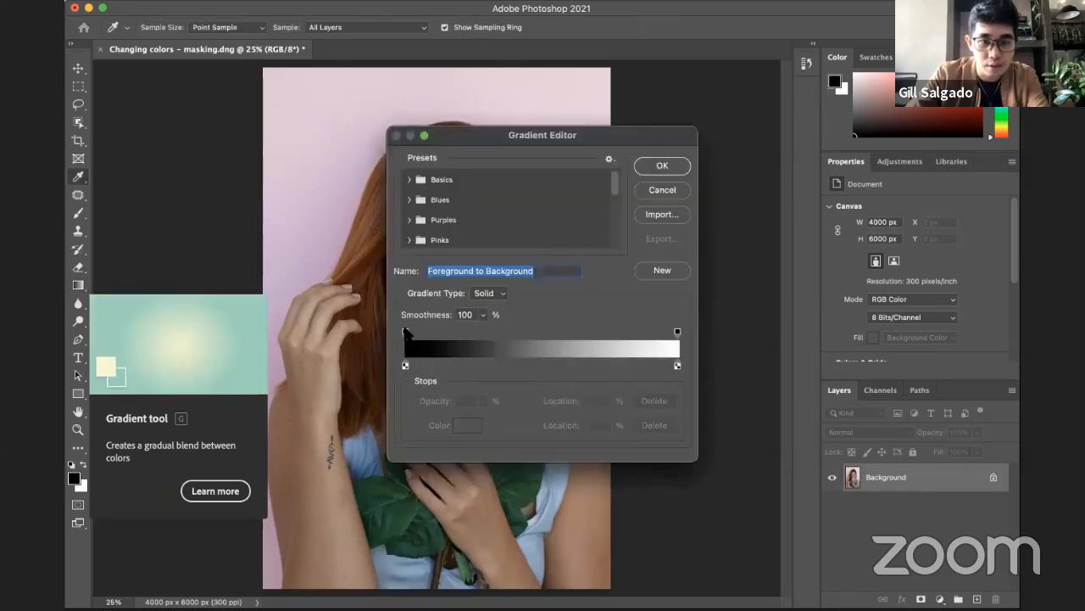
left_click(405, 332)
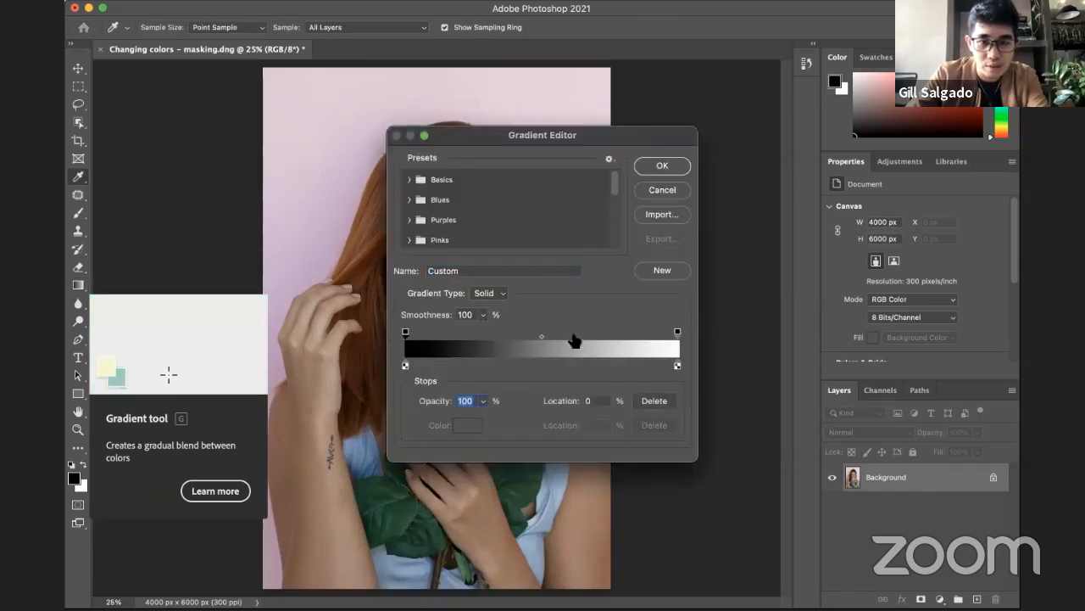
left_click(677, 366)
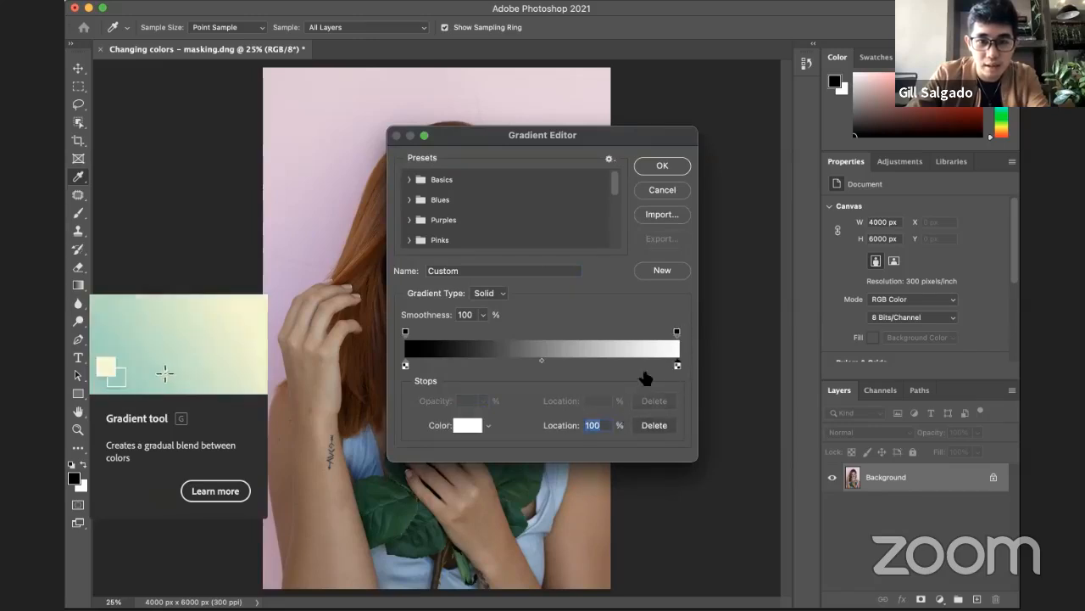
left_click(677, 332)
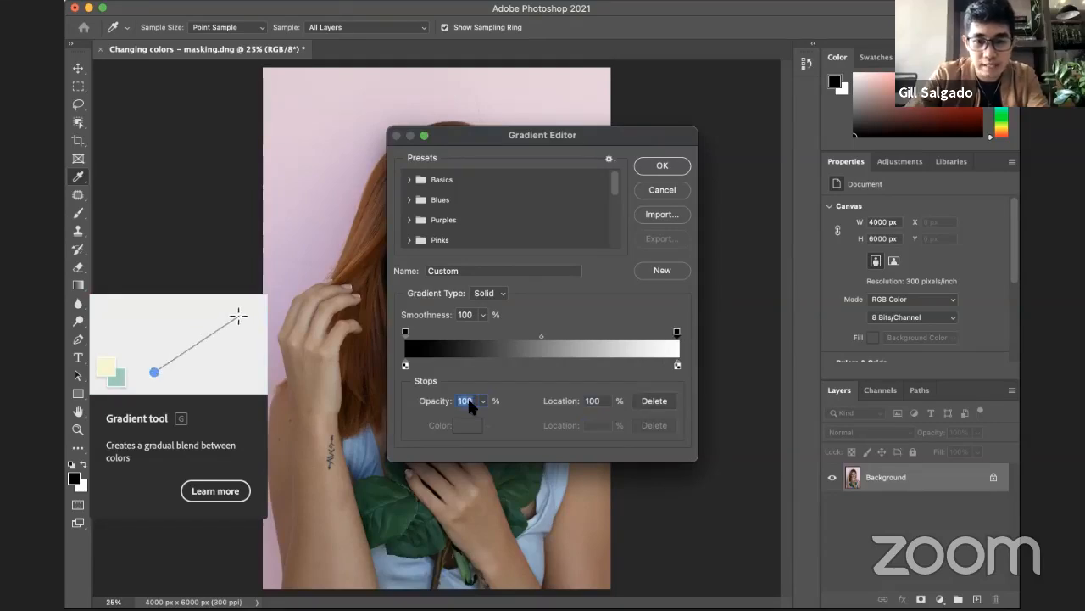
type("0")
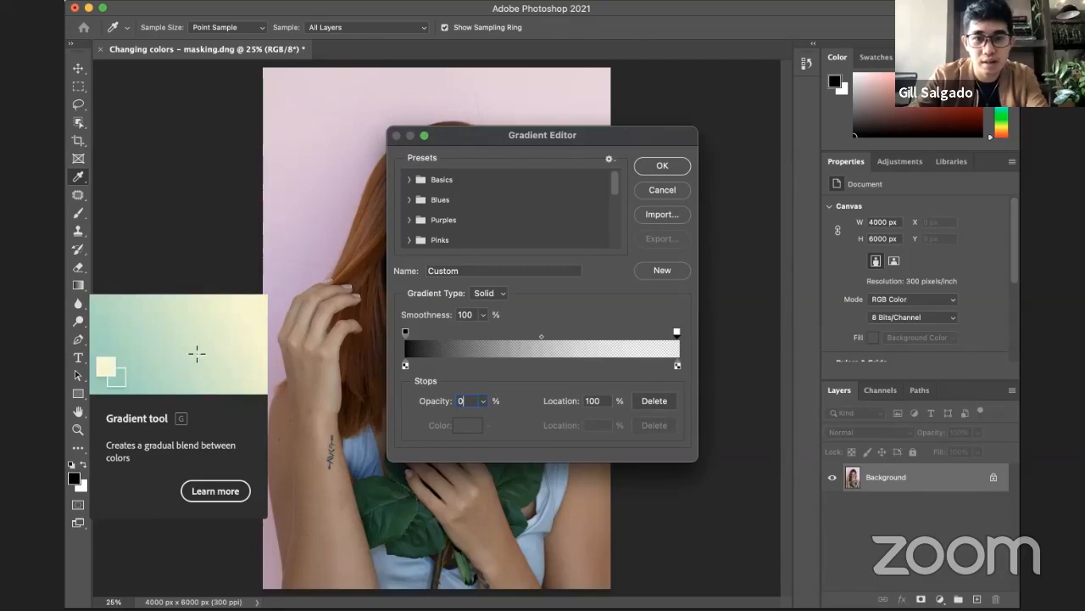
key("Return")
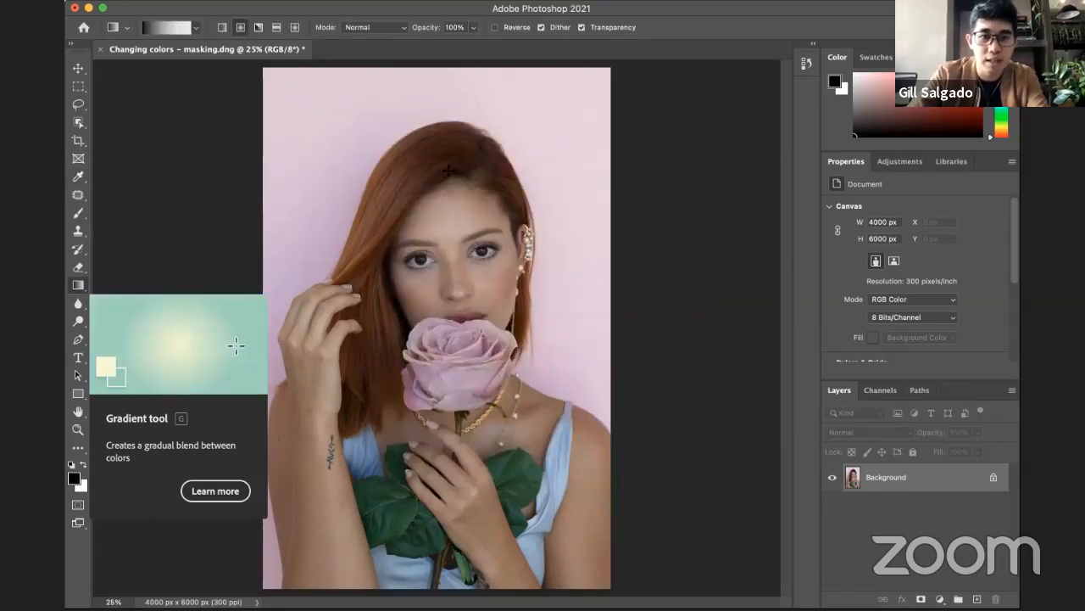
Step: Try the fading radial gradient from the hairline down to below the hand, and undo it
left_click_drag(448, 170, 452, 492)
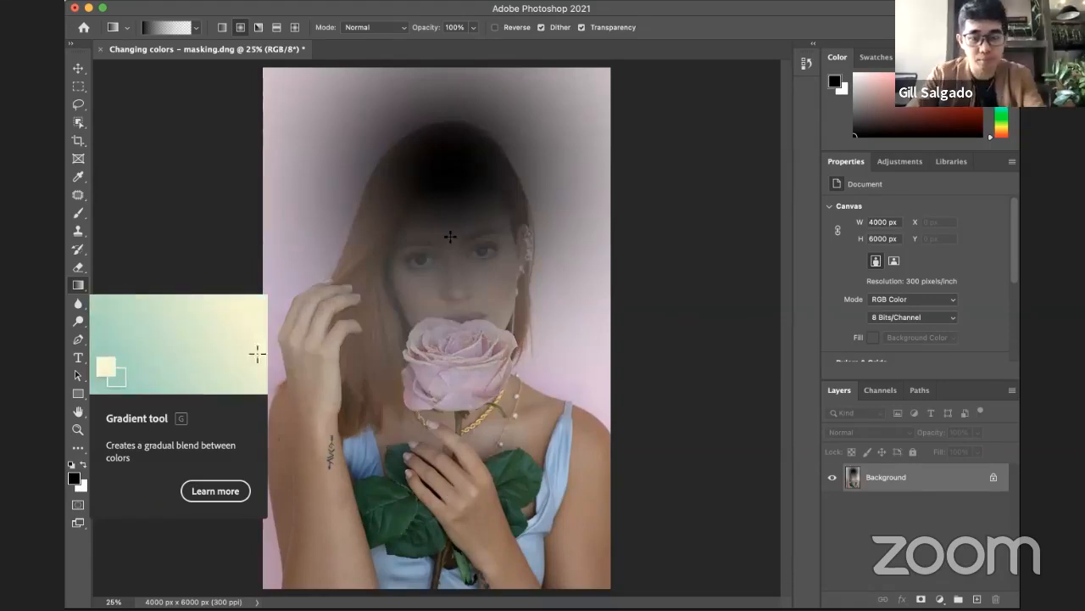
key("super+z")
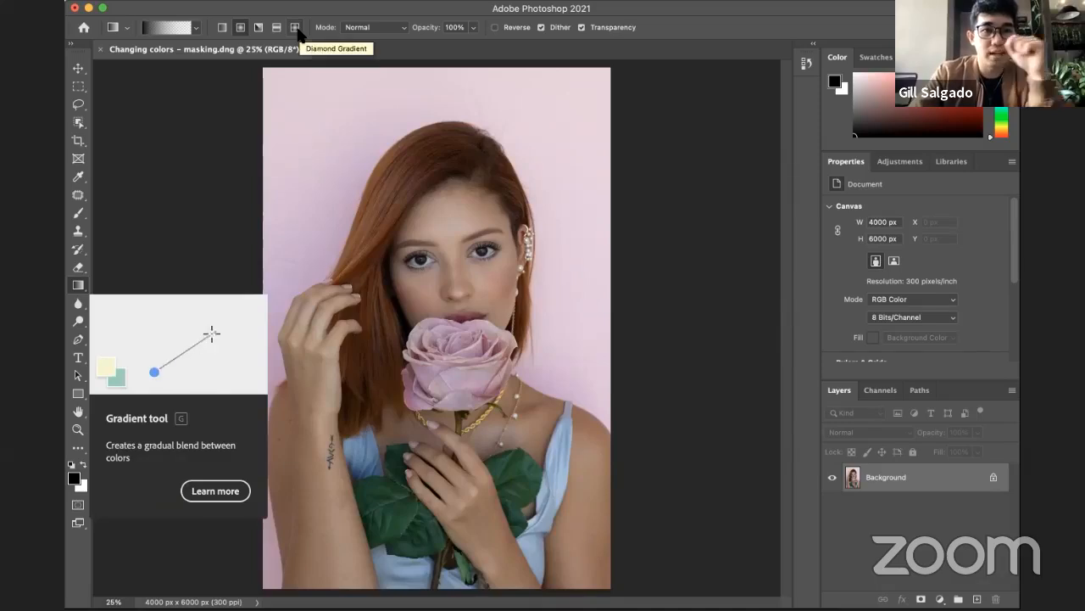
Step: Reverse the gradient direction, try it from the forehead down to the rose, and undo that fill
left_click(496, 27)
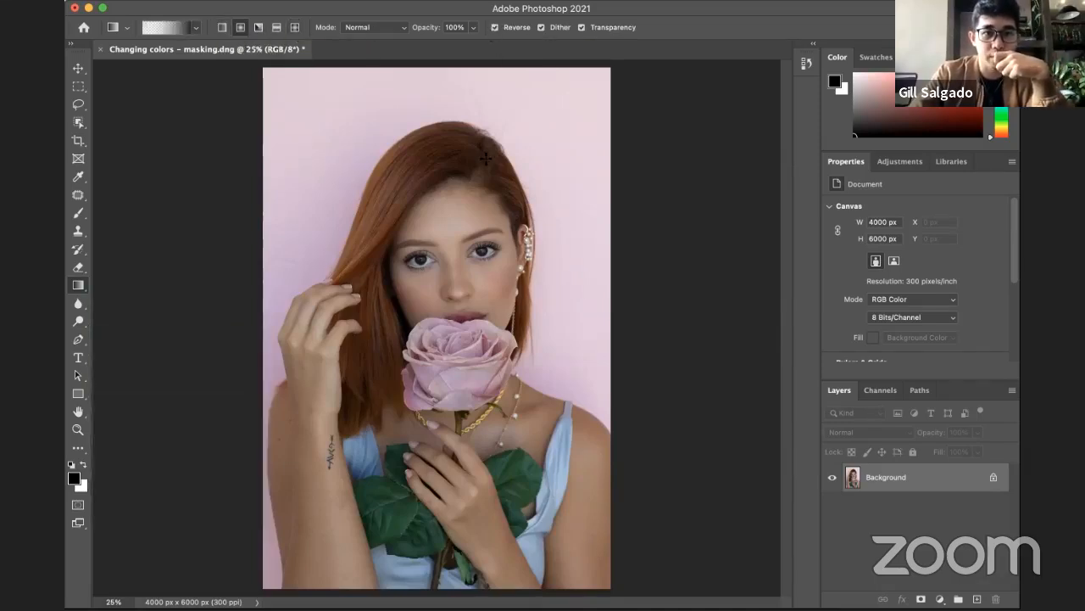
left_click_drag(447, 199, 457, 304)
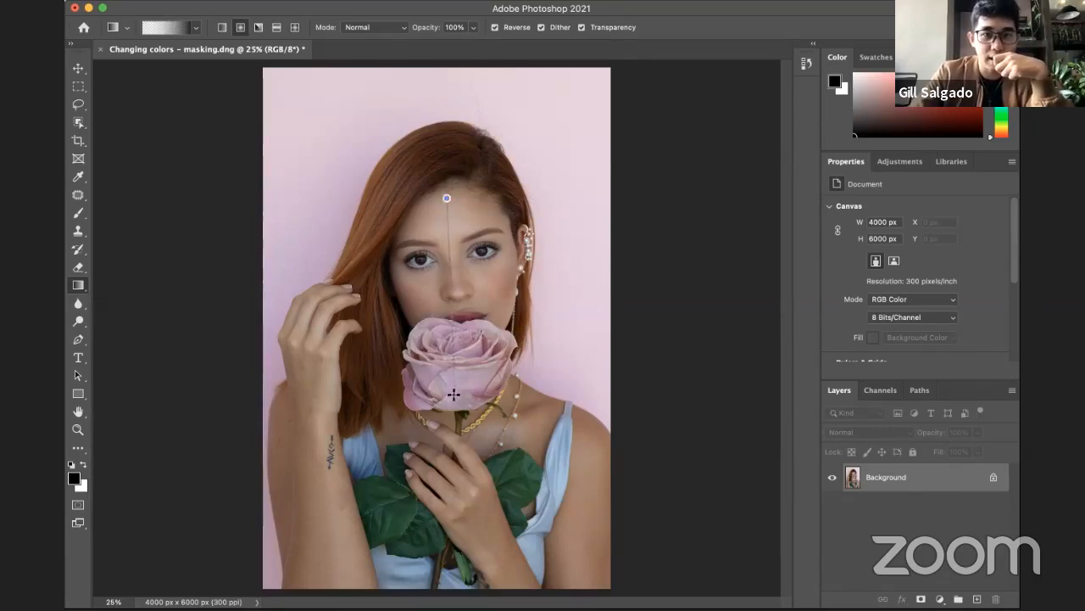
left_click_drag(454, 394, 453, 395)
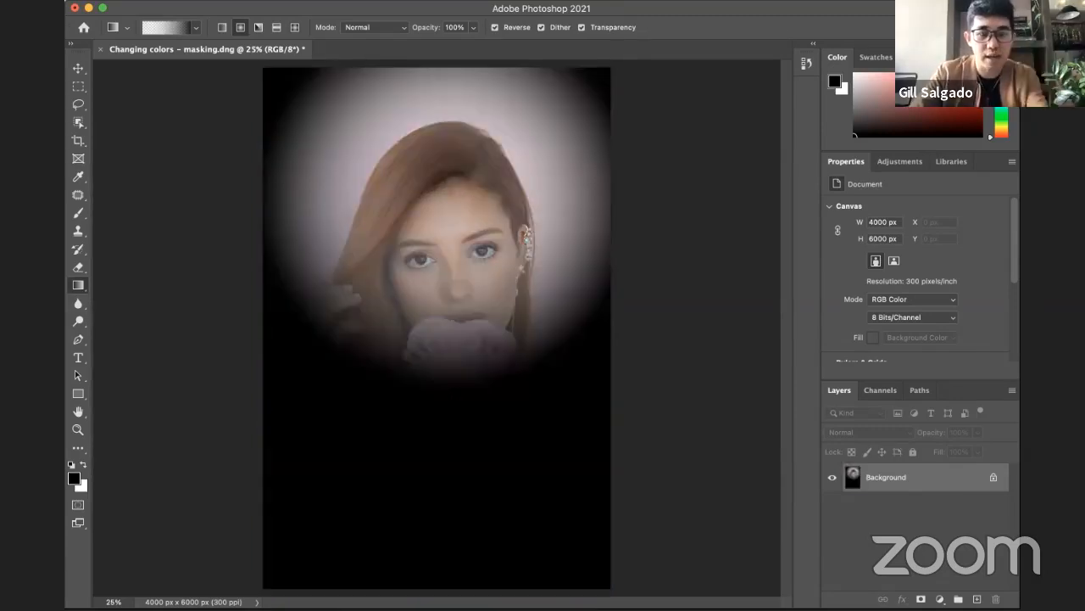
key("super+z")
Step: Try the reversed radial gradient from the top of the head down and over other areas of the portrait, undoing each fill
left_click_drag(454, 133, 450, 559)
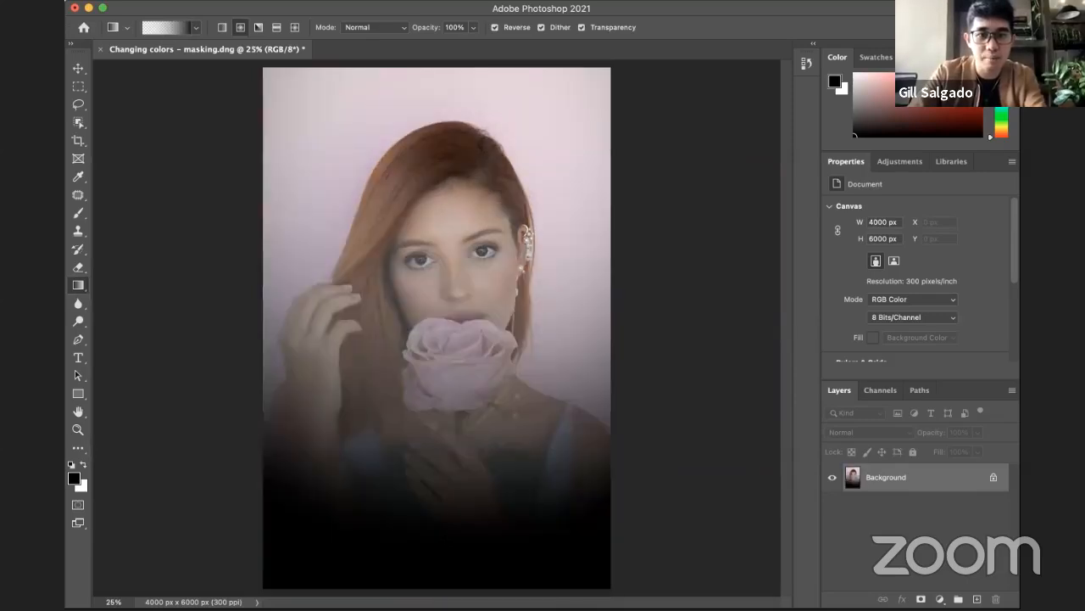
key("super+z")
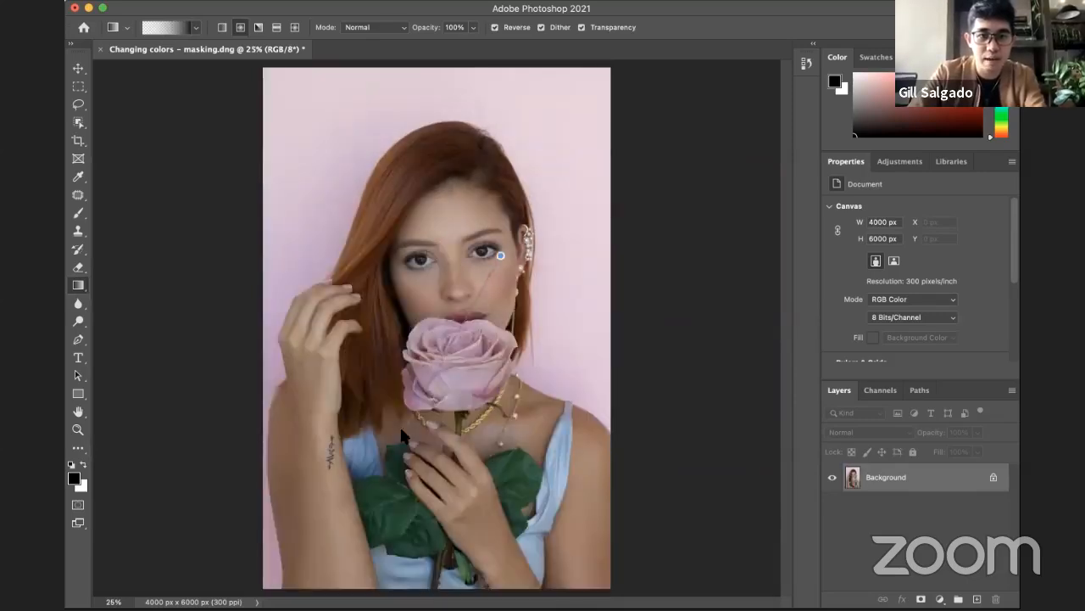
left_click_drag(403, 434, 405, 435)
key("super+z")
left_click_drag(373, 225, 422, 265)
key("super+z")
key("super+z")
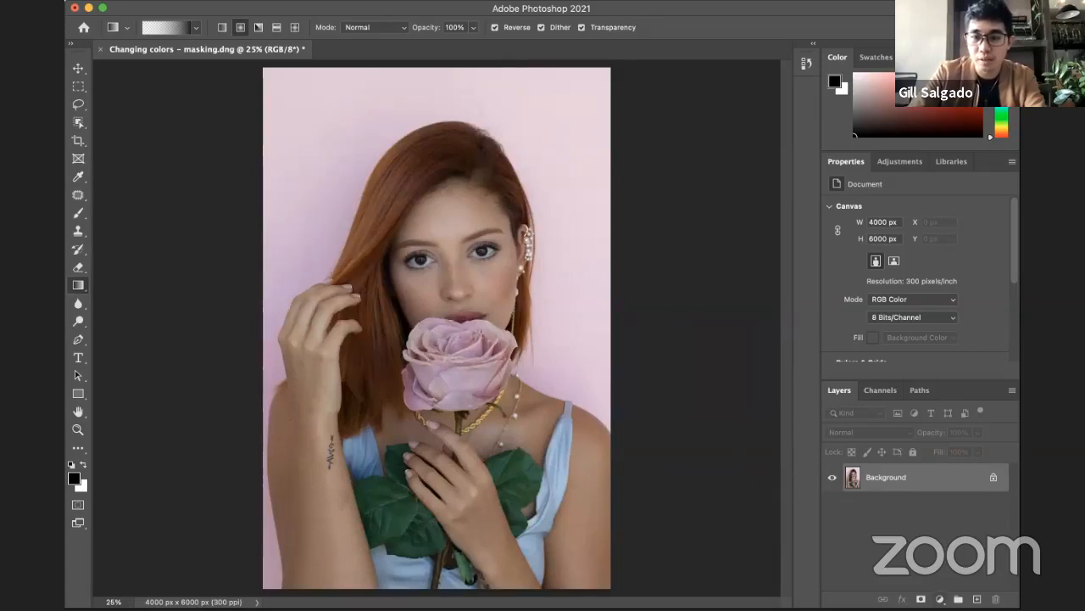
Step: Try a linear gradient fill layer over the portrait's Background layer, and cancel it
left_click(940, 598)
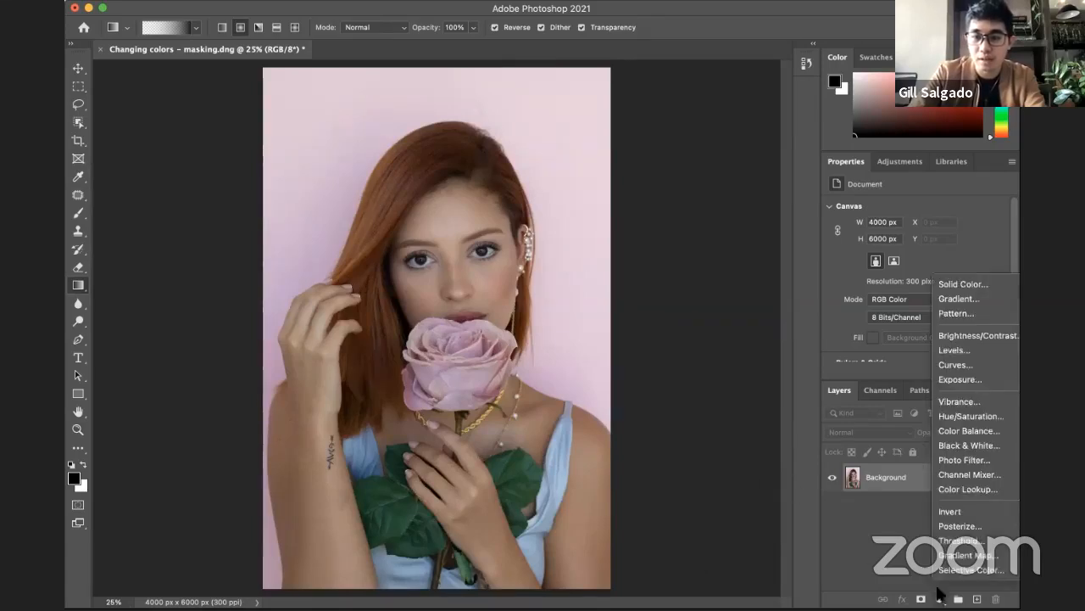
left_click(969, 291)
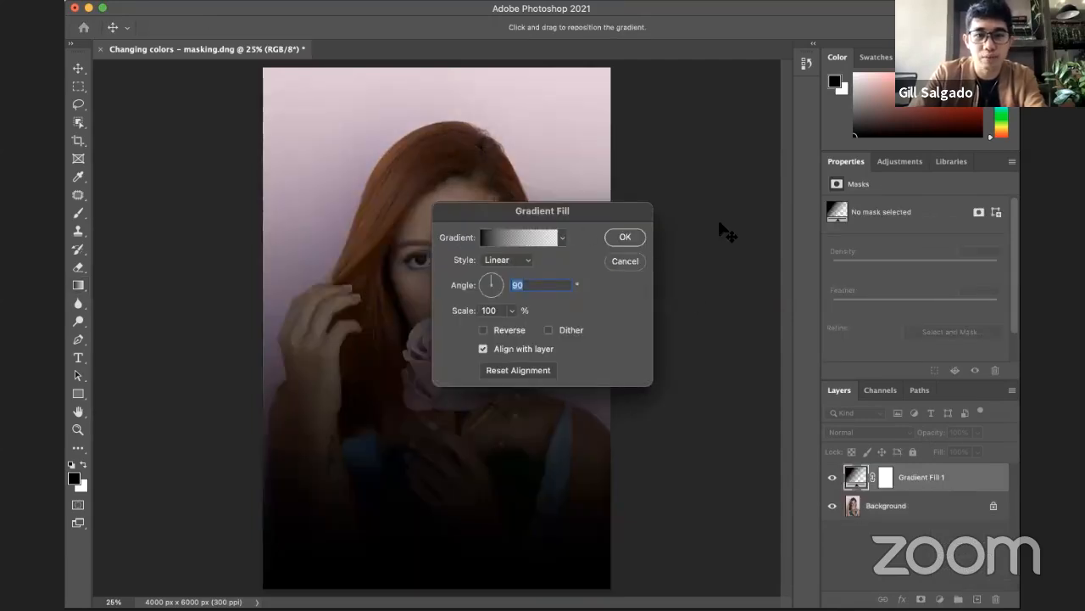
left_click(629, 237)
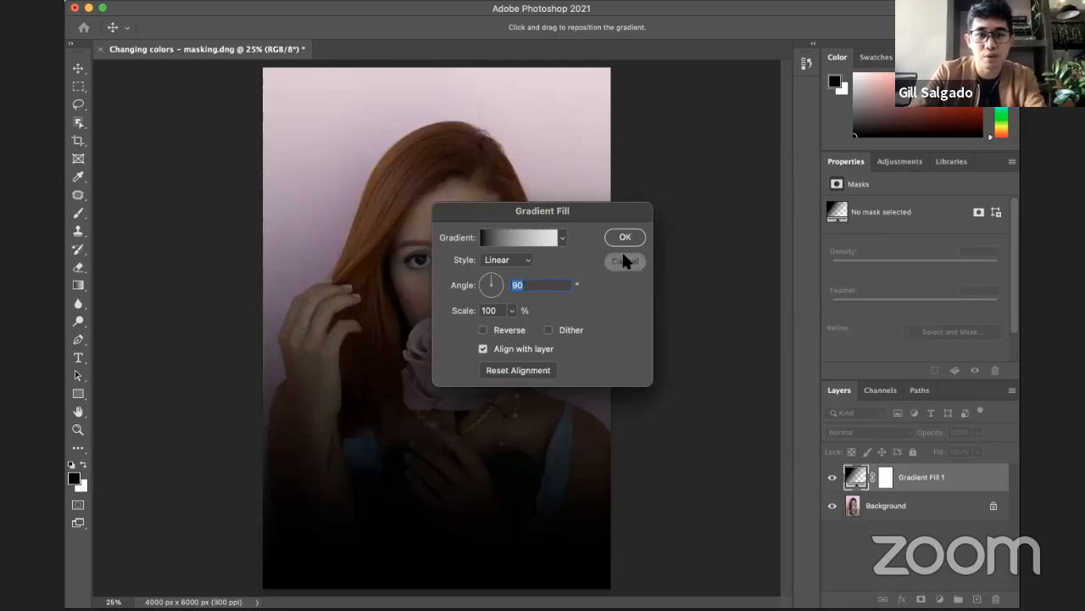
left_click(624, 261)
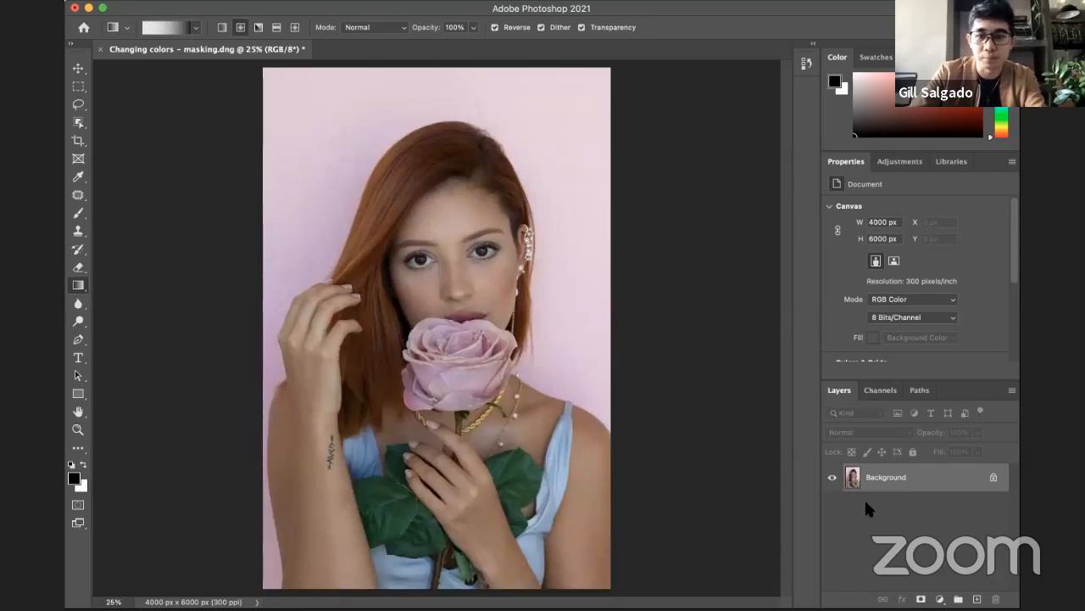
key("super+Tab")
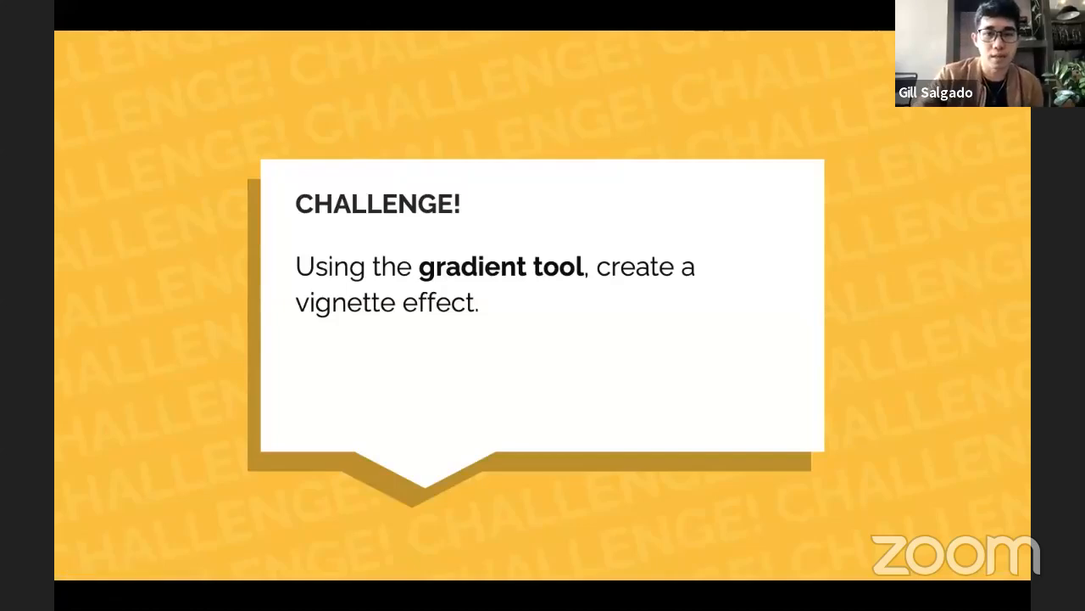
left_click(606, 294)
key("Right")
key("Right")
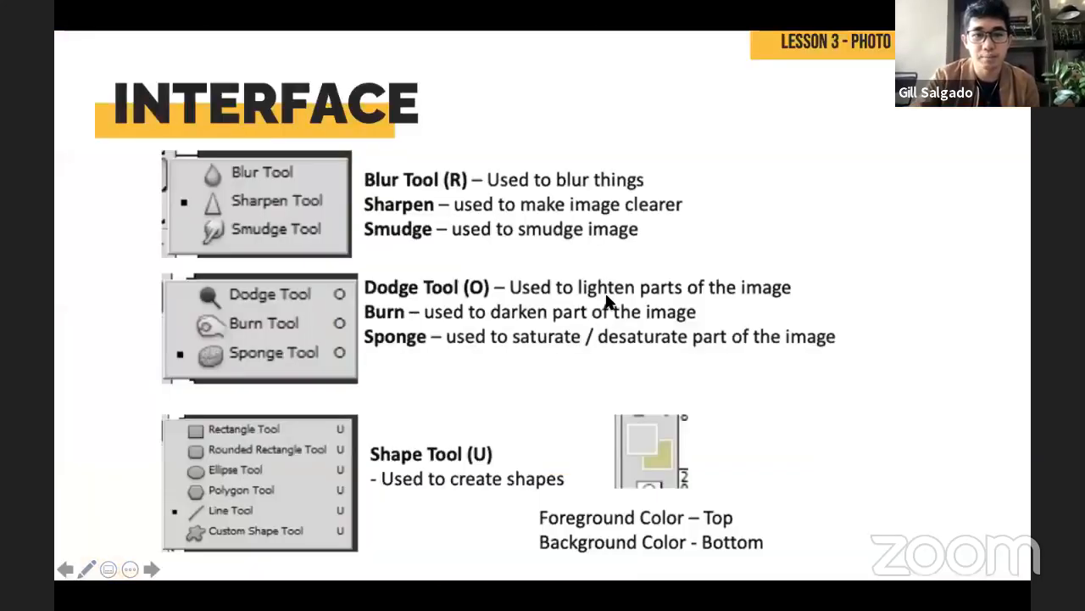
key("Left")
key("Left")
key("Left")
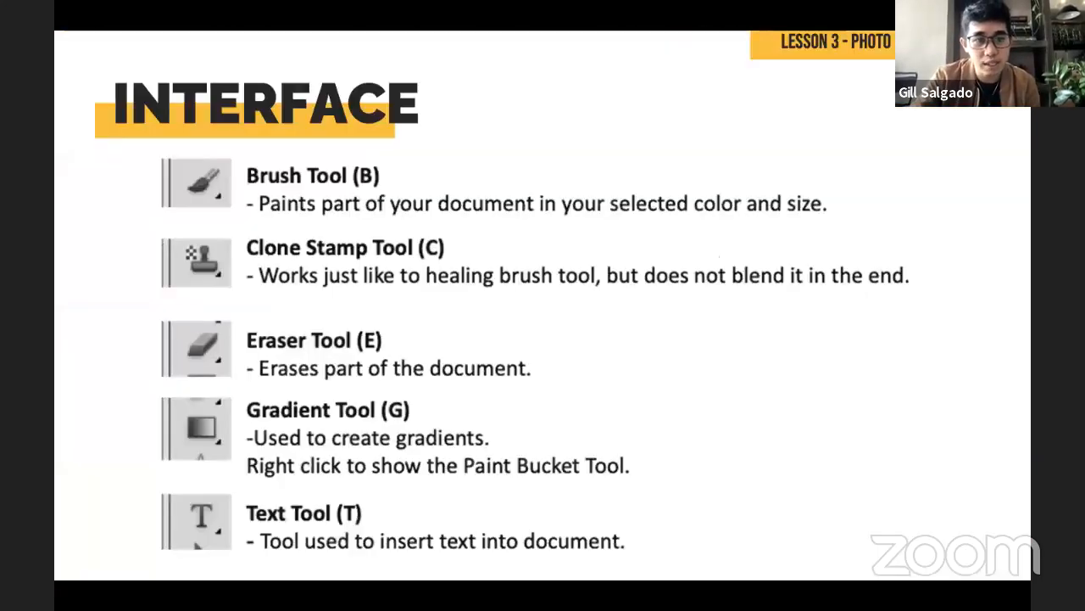
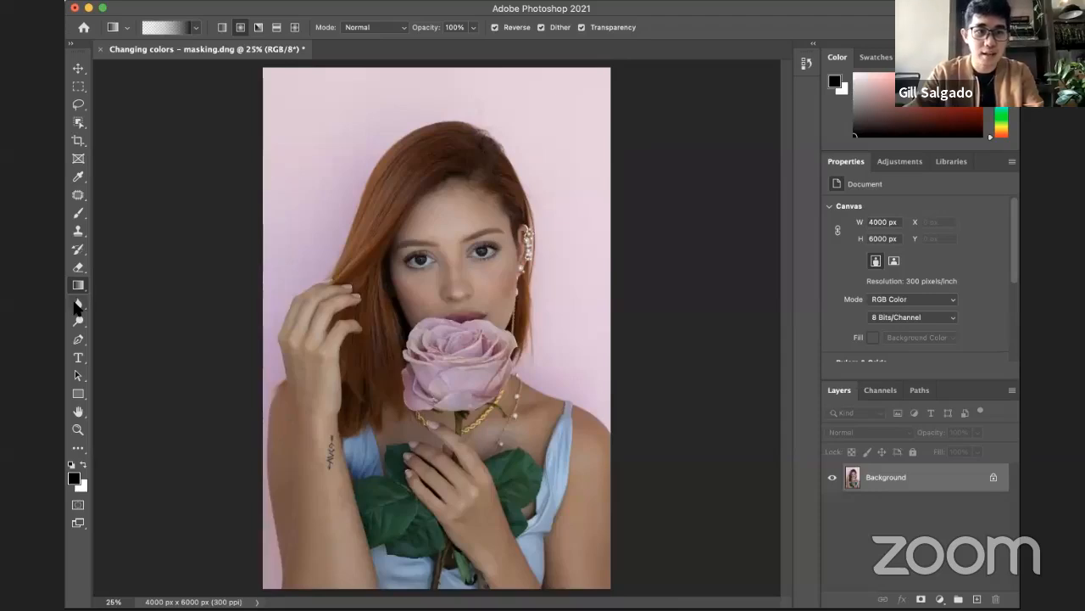
Step: Choose the Blur tool and bring the woman's face into view at 66.7%
left_click(77, 303)
key("bracketright")
key("bracketright")
key("bracketright")
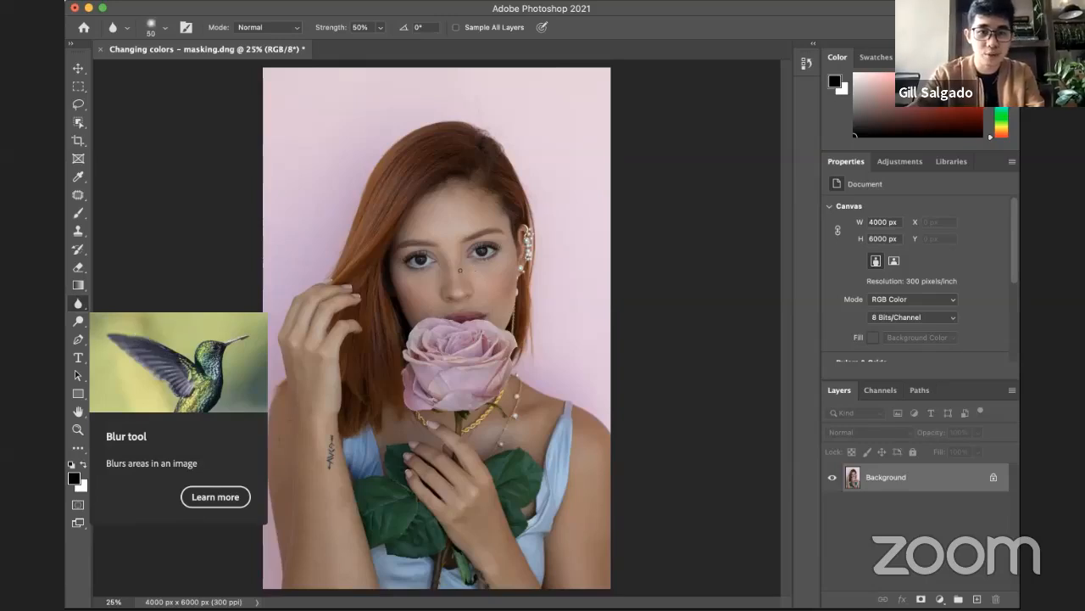
key("z")
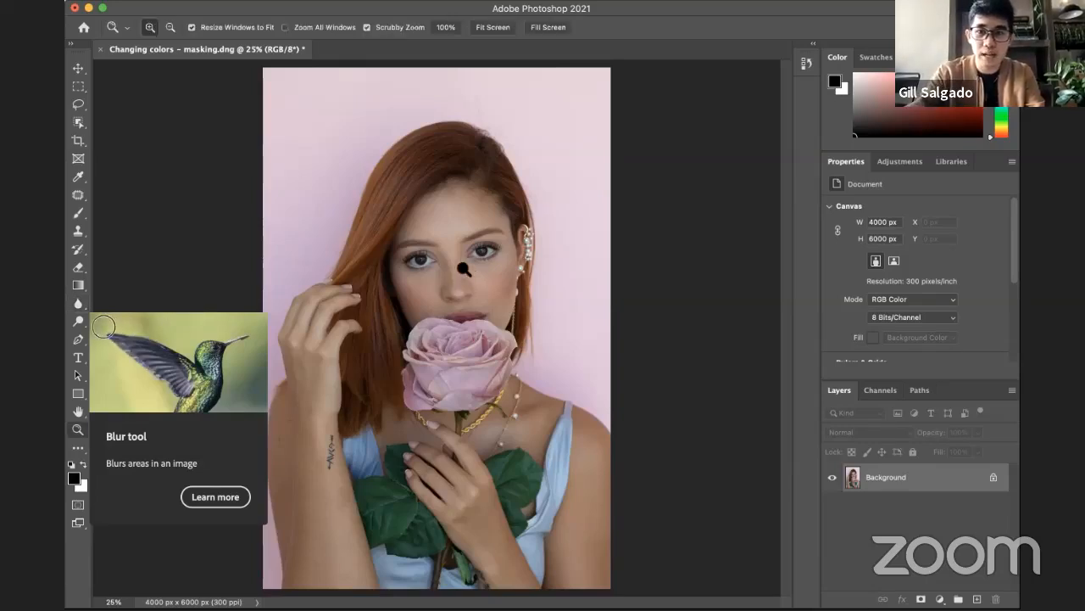
left_click(465, 265)
left_click(478, 267)
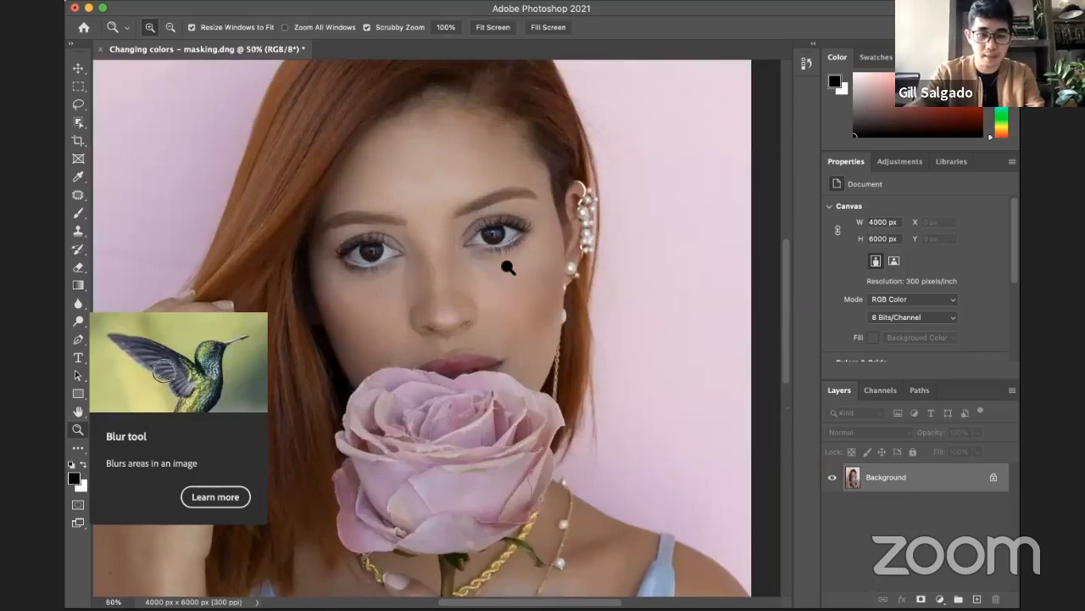
left_click(452, 270)
left_click(451, 271)
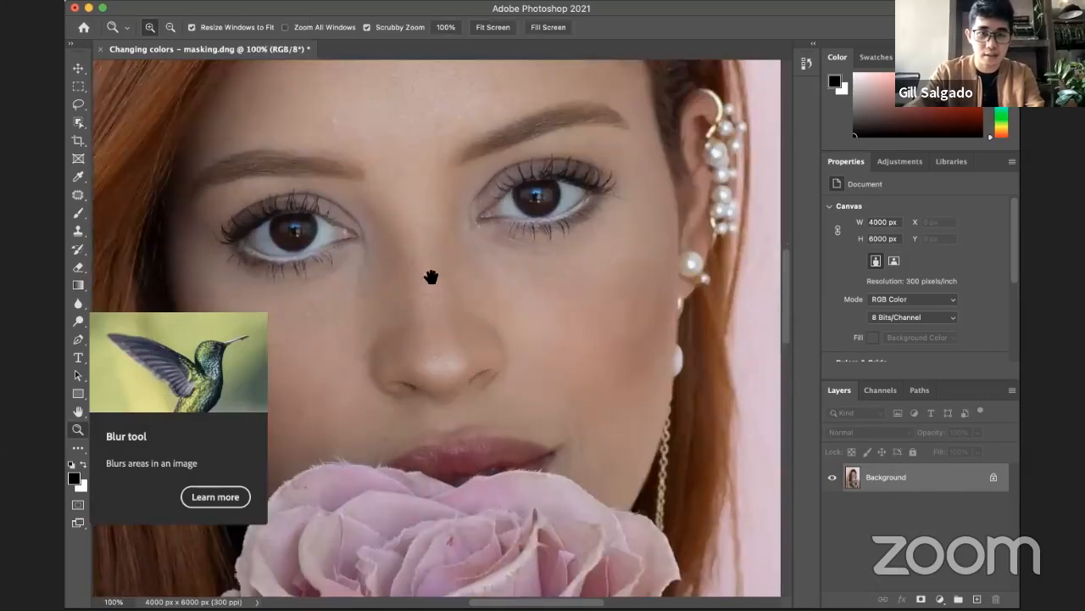
left_click(429, 274)
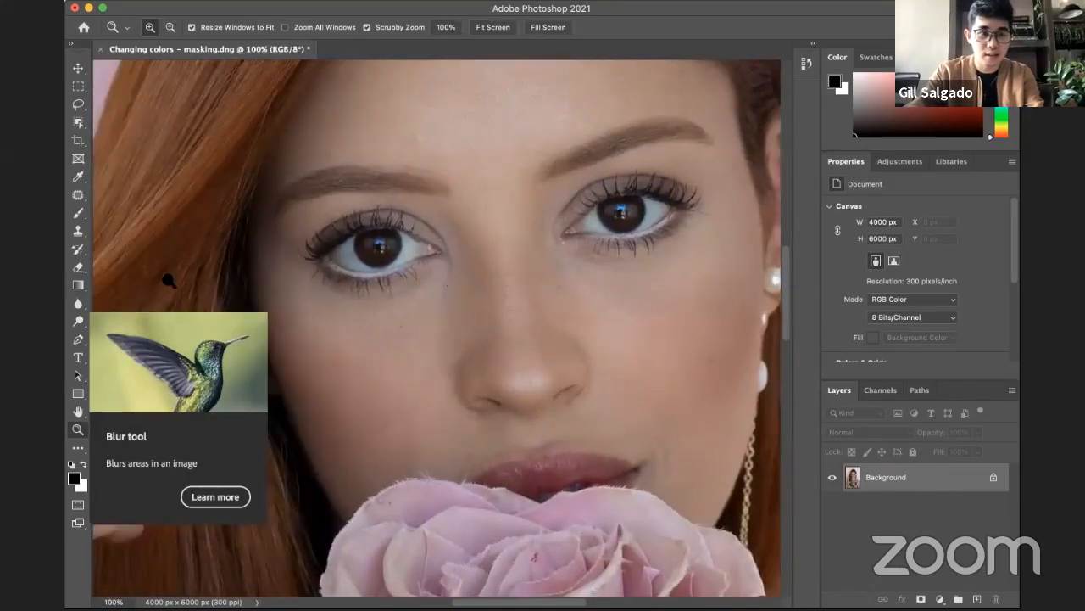
left_click(349, 287, "alt")
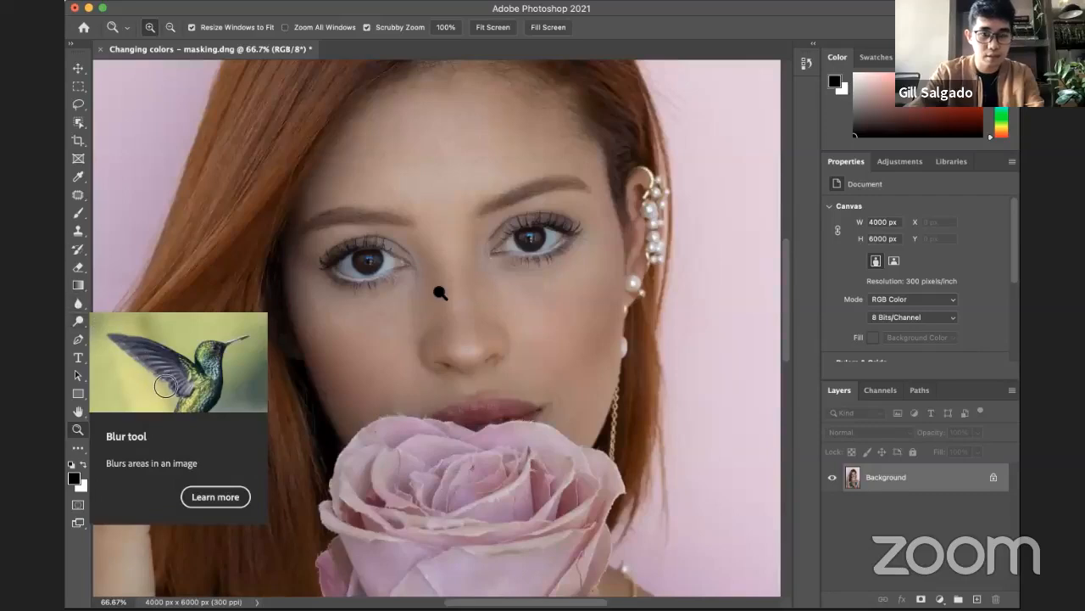
Step: Set the Blur tool's brush size to 500 px over the face
left_click(79, 304)
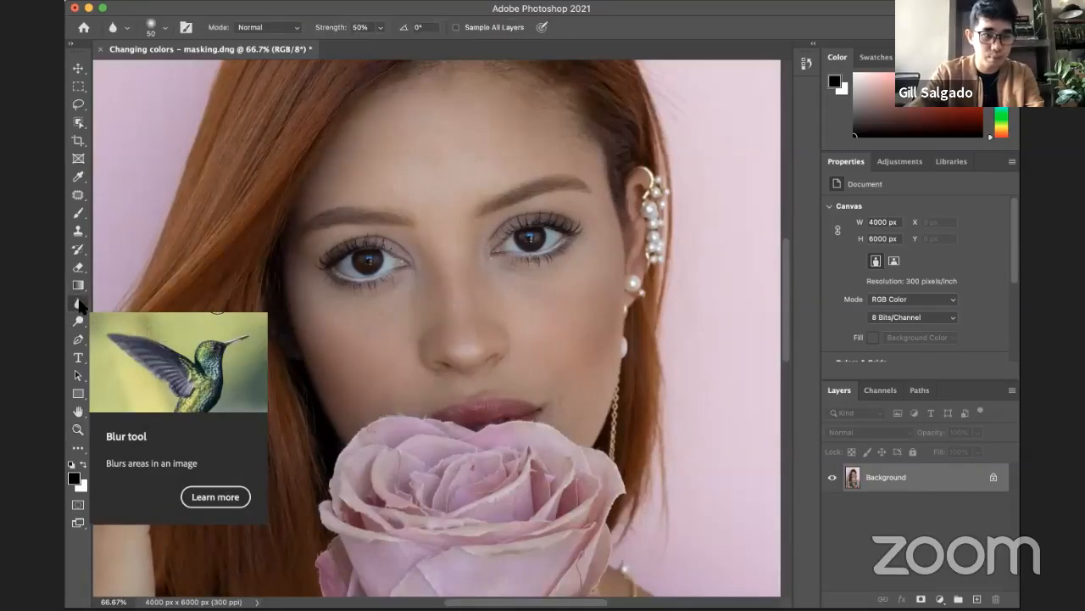
key("bracketright")
key("bracketright")
key("bracketright")
key("bracketright")
key("bracketright")
key("bracketright")
key("bracketright")
key("bracketright")
key("bracketright")
key("bracketright")
key("bracketright")
key("bracketright")
key("bracketright")
key("bracketright")
key("bracketright")
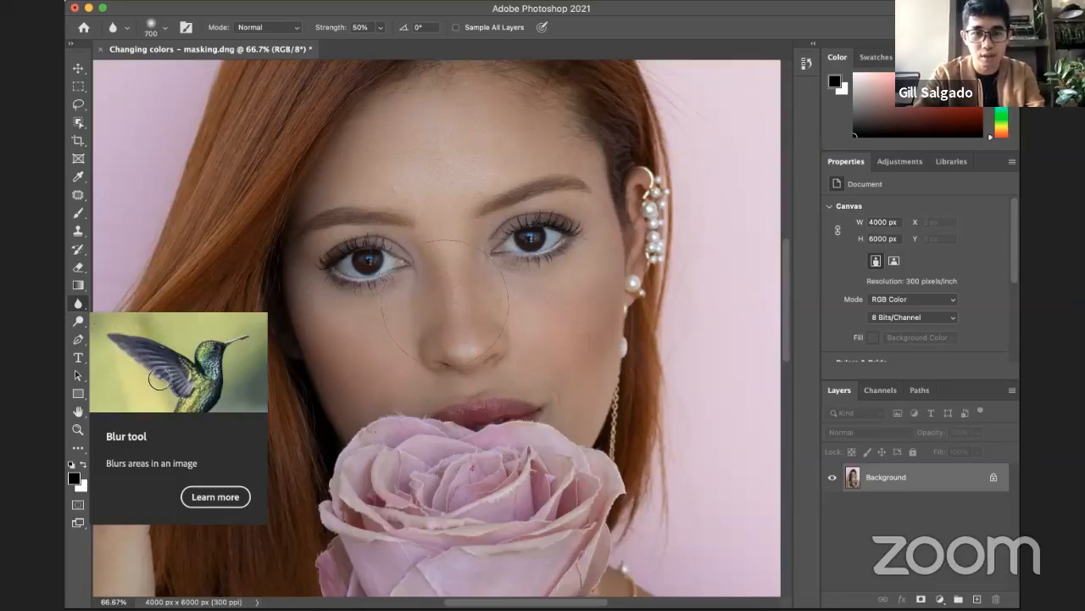
key("bracketleft")
key("bracketleft")
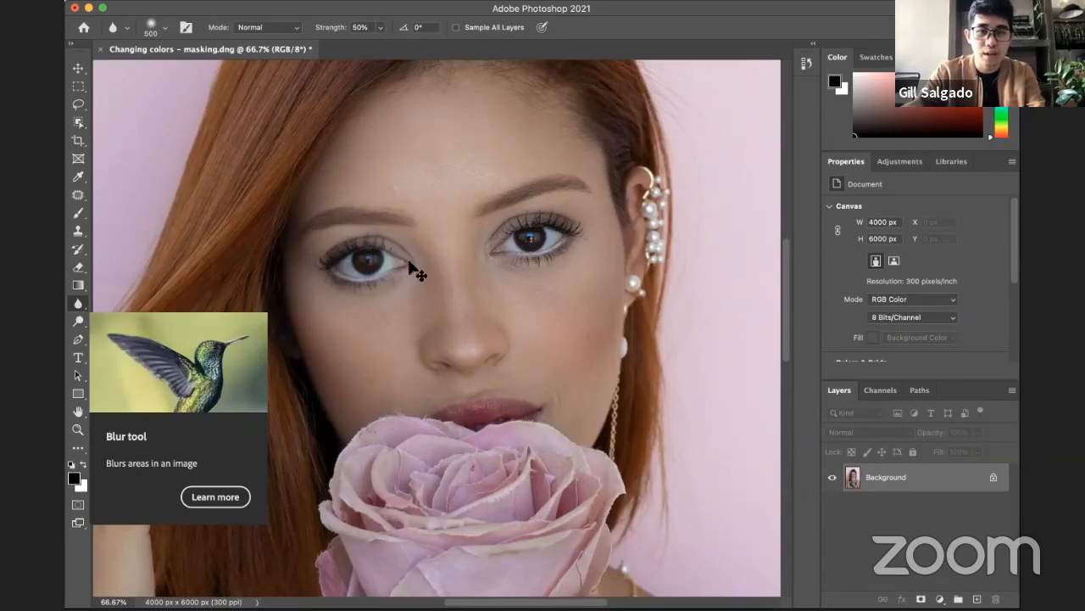
Step: Switch from the Blur tool to the Sharpen tool and focus on the face
key("z")
left_click(512, 268, "alt")
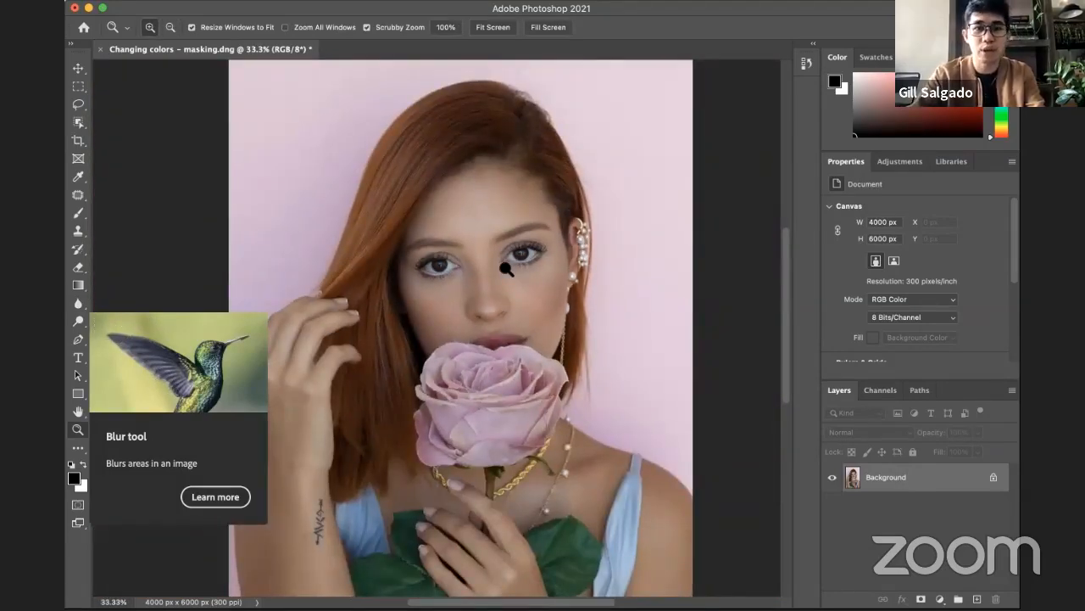
left_click(82, 305)
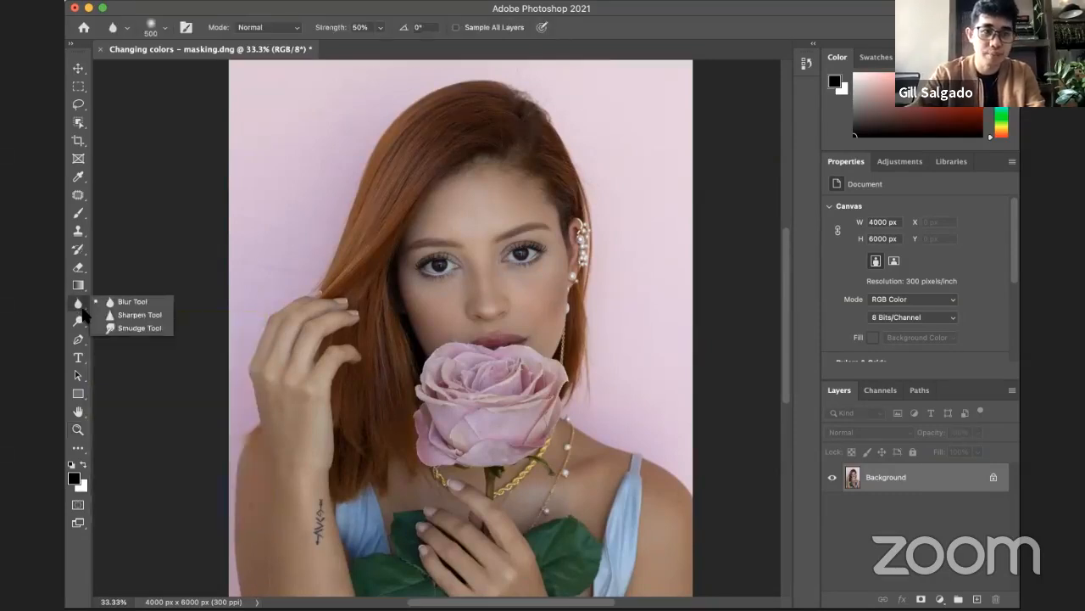
left_click(144, 318)
key("z")
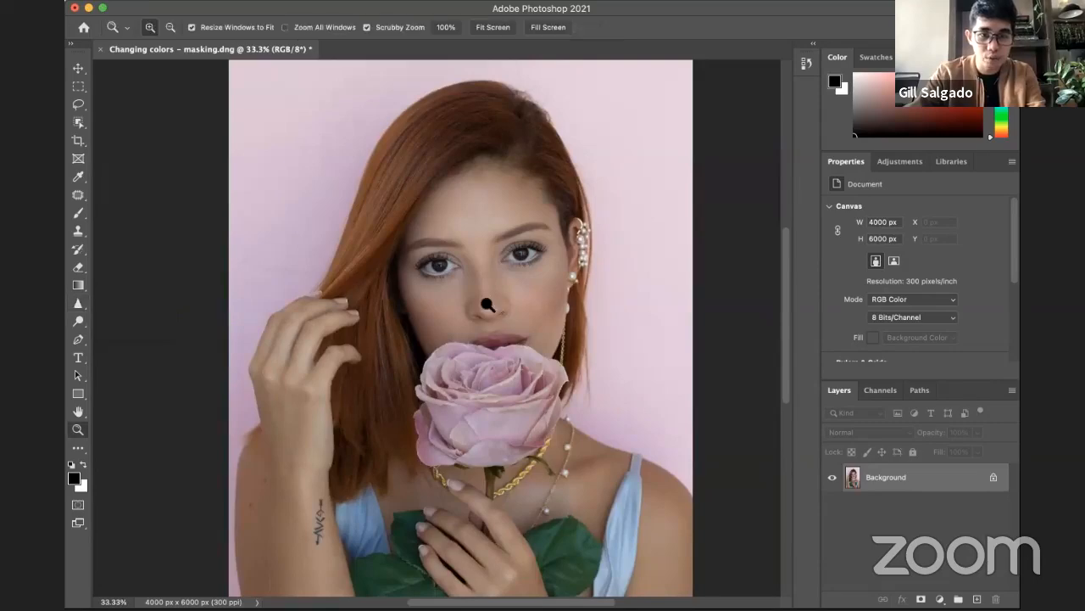
left_click(488, 305)
left_click(475, 279)
key("b")
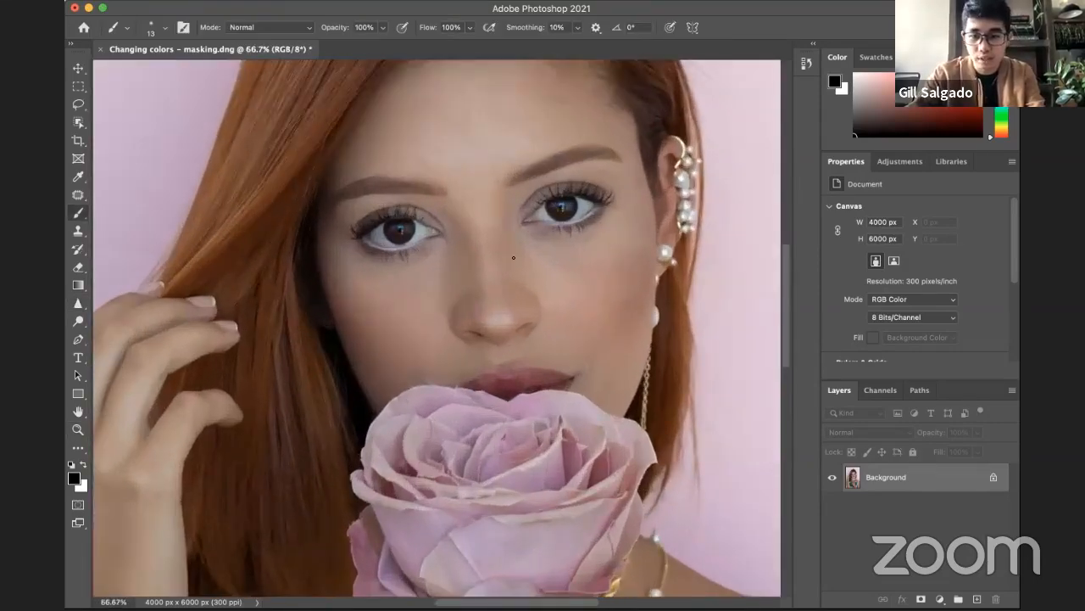
key("bracketright")
key("bracketright")
key("bracketright")
key("bracketright")
key("bracketright")
key("bracketright")
key("bracketright")
key("bracketright")
key("bracketright")
key("bracketright")
key("bracketright")
key("bracketright")
key("bracketright")
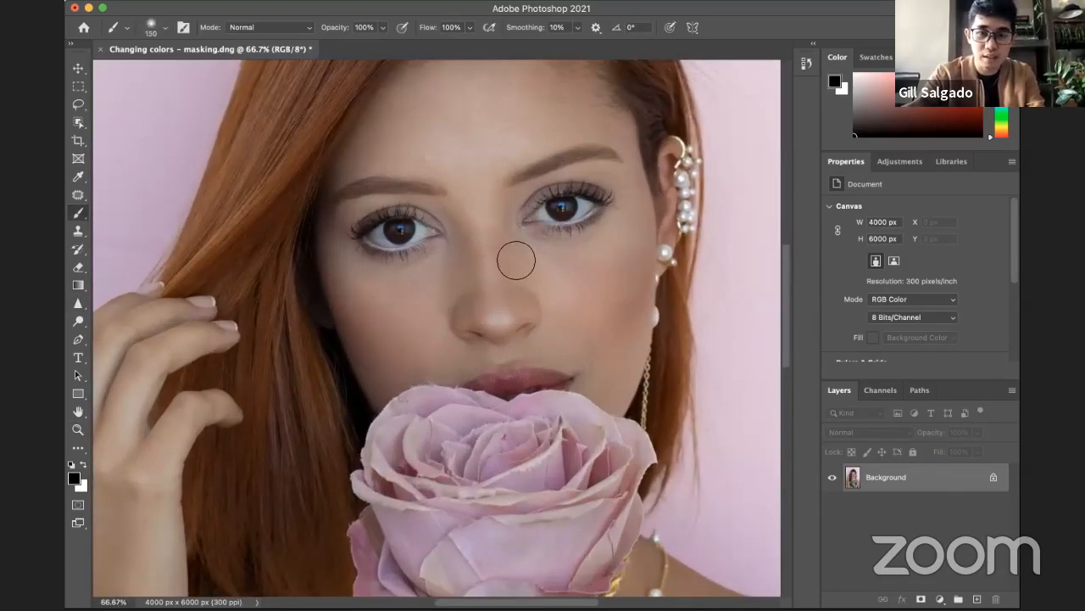
key("bracketright")
Step: Try sharpening the pearl ear cuff and earring with a 175 px Sharpen brush at 50% strength
left_click_drag(659, 224, 531, 292)
key("z")
left_click(641, 229)
left_click(639, 230)
left_click(545, 266, "alt")
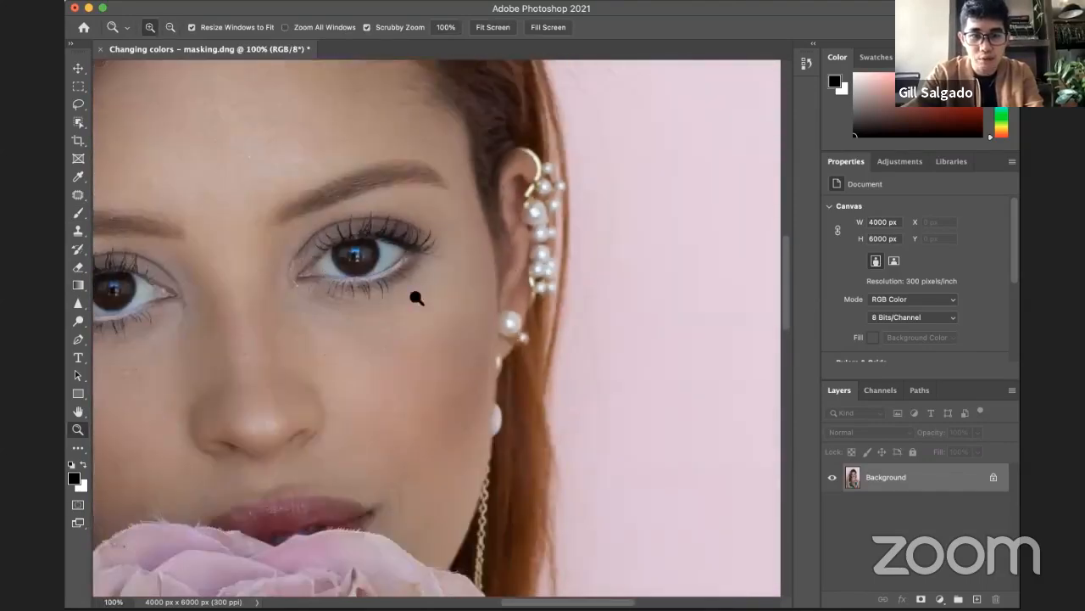
left_click_drag(521, 334, 458, 362)
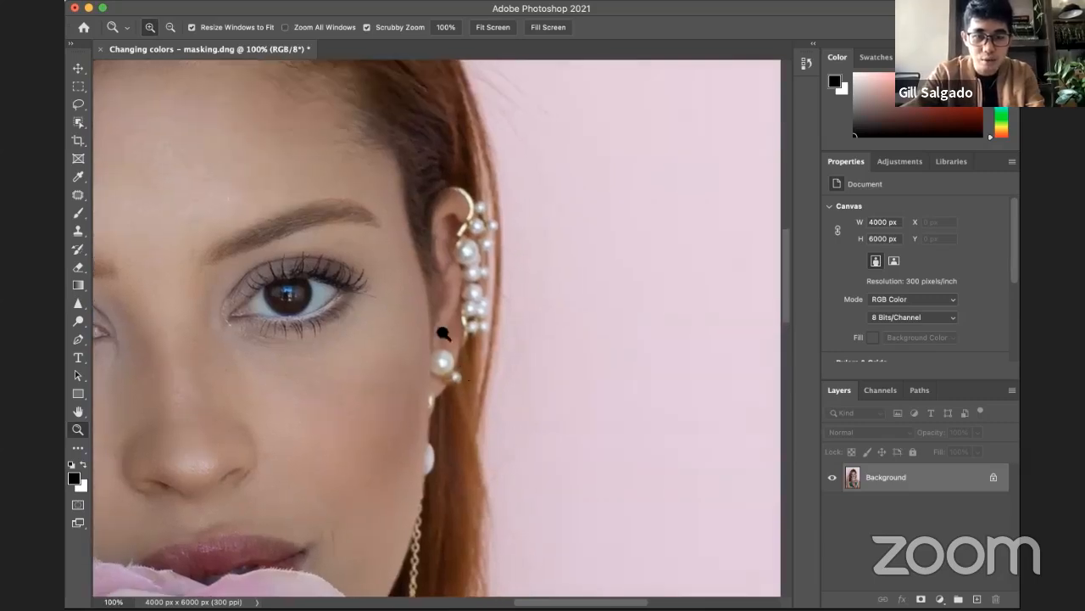
left_click(77, 304)
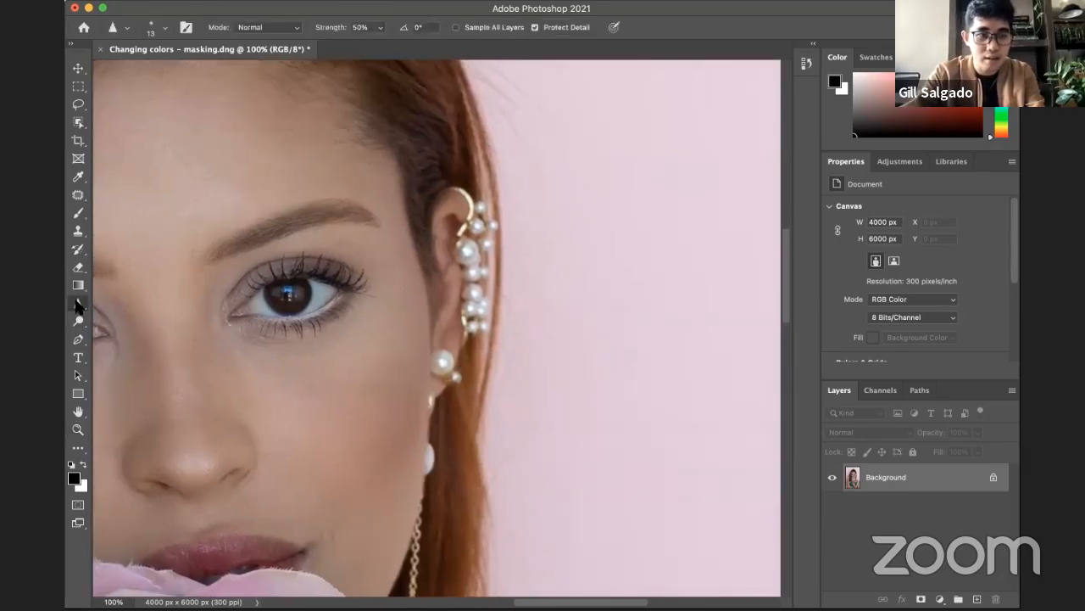
left_click(136, 314)
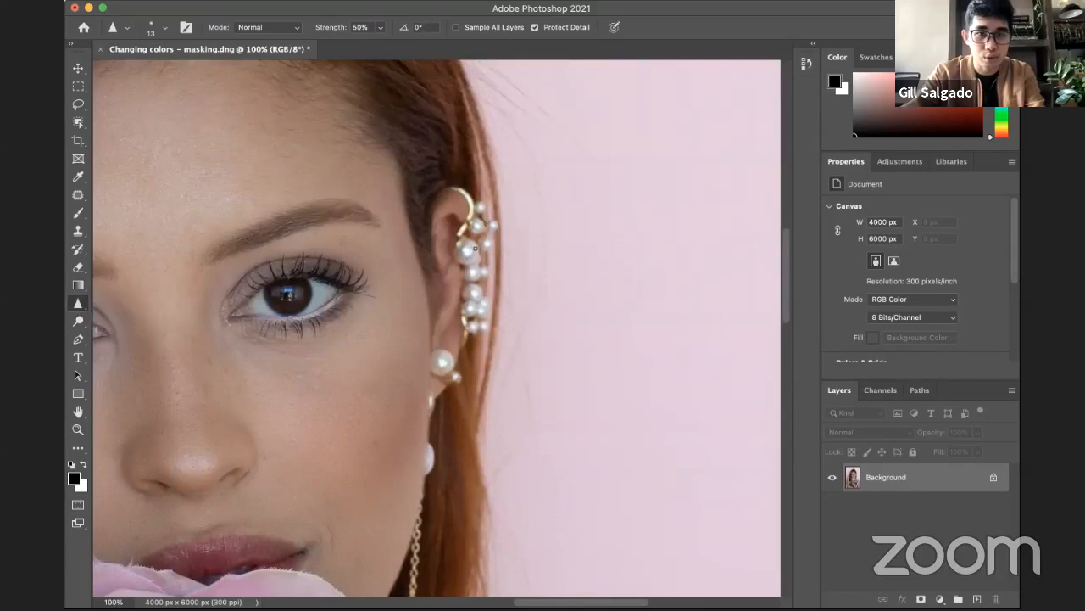
key("bracketright")
key("bracketright")
key("bracketright")
key("bracketright")
key("bracketright")
key("bracketright")
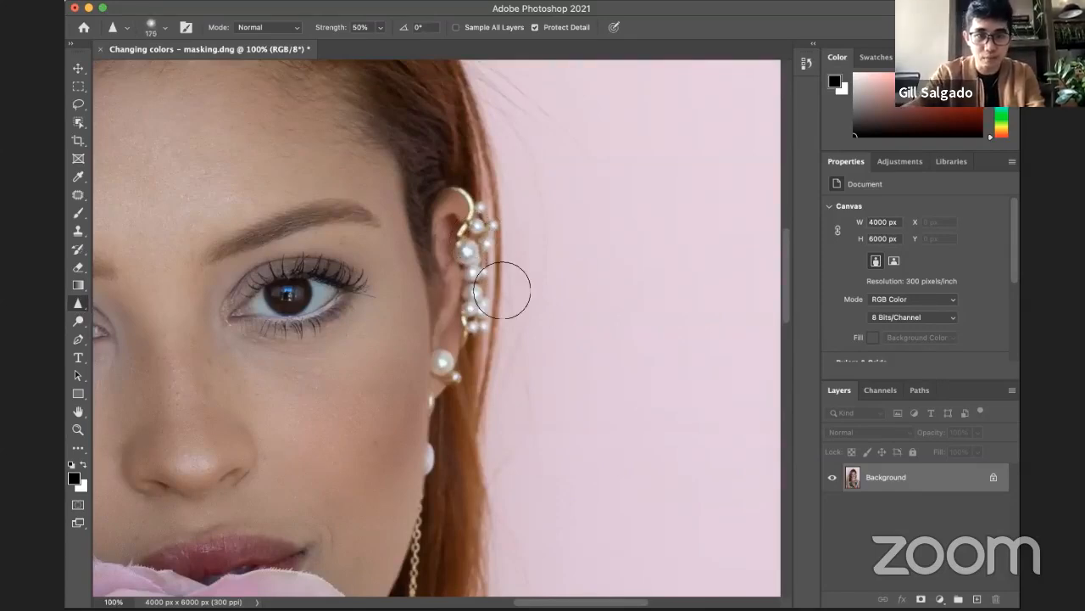
mouse_move(476, 259)
left_mouse_down()
mouse_move(480, 331)
mouse_move(476, 243)
mouse_move(458, 214)
mouse_move(468, 306)
mouse_move(465, 248)
mouse_move(473, 279)
mouse_move(468, 268)
mouse_move(457, 382)
left_mouse_up()
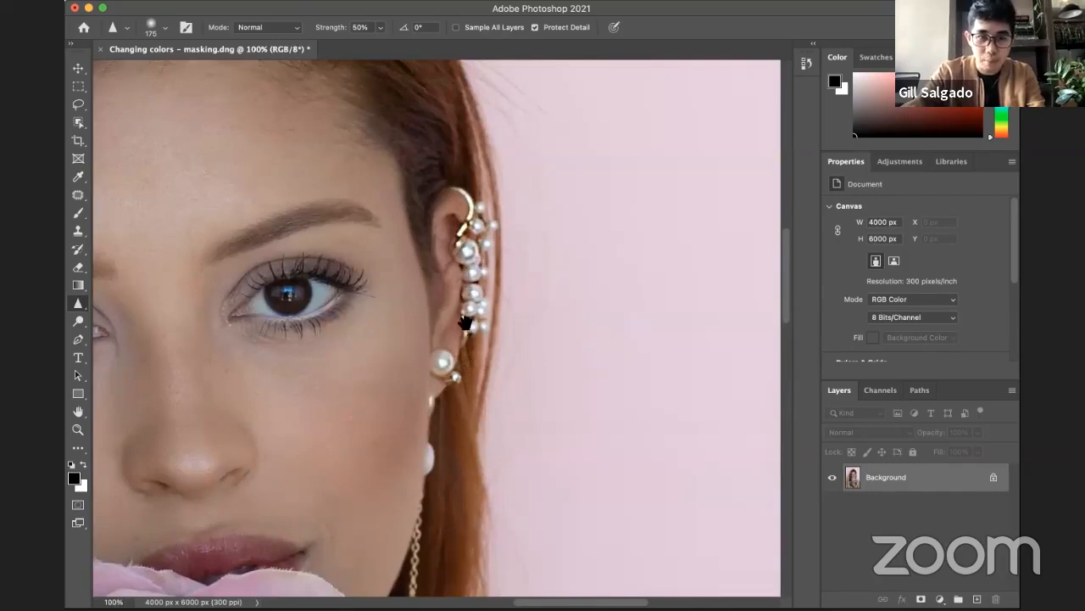
Step: Examine the sharpened pearls on the ear in close-up at 300% and compare them at lower magnifications
left_click_drag(466, 322, 488, 330)
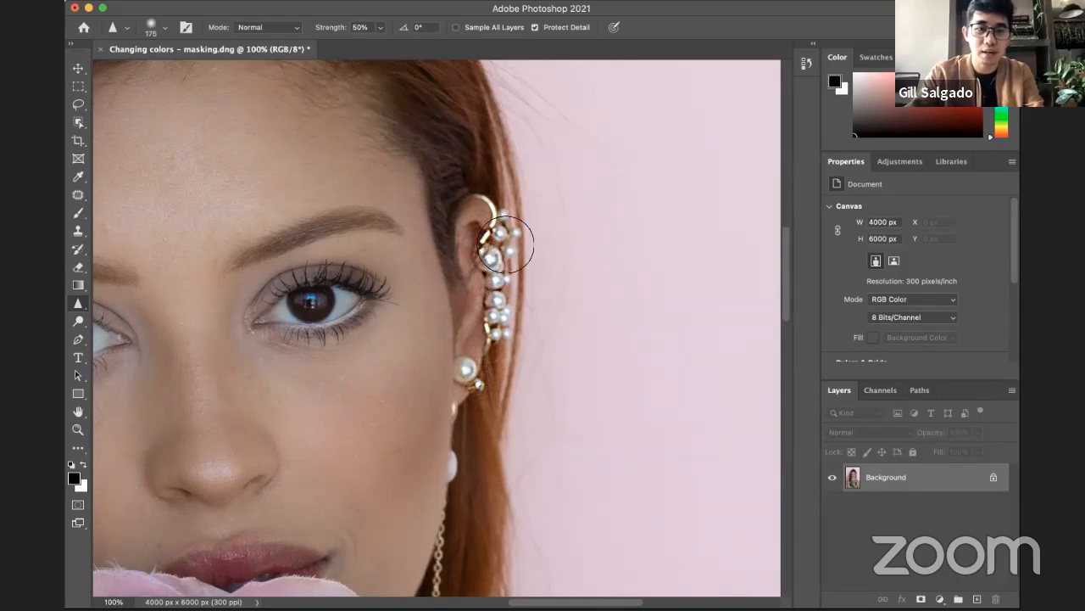
key("z")
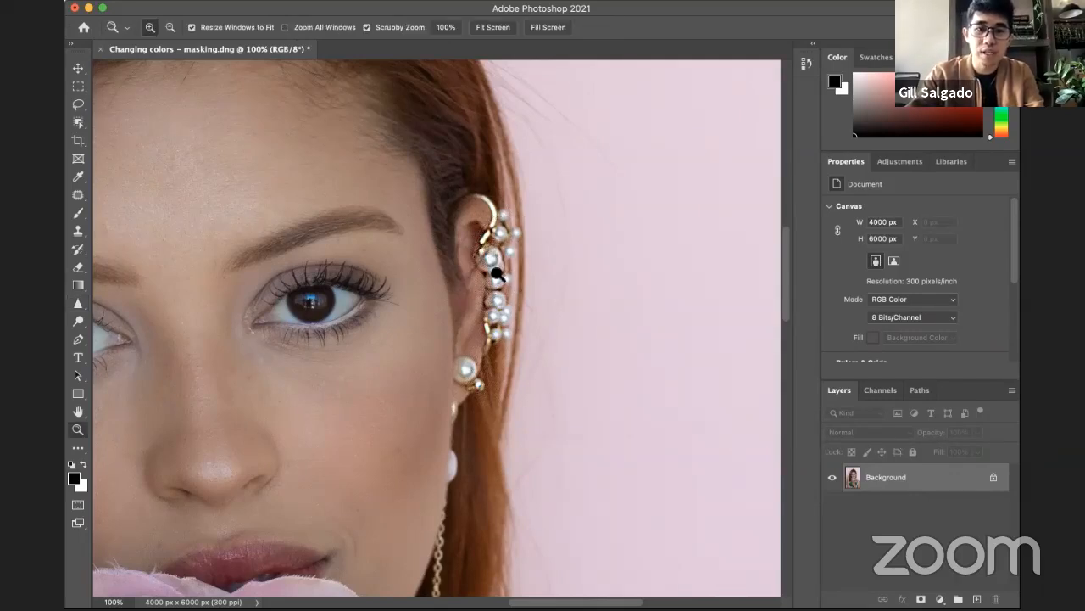
left_click(497, 273)
left_click(497, 273)
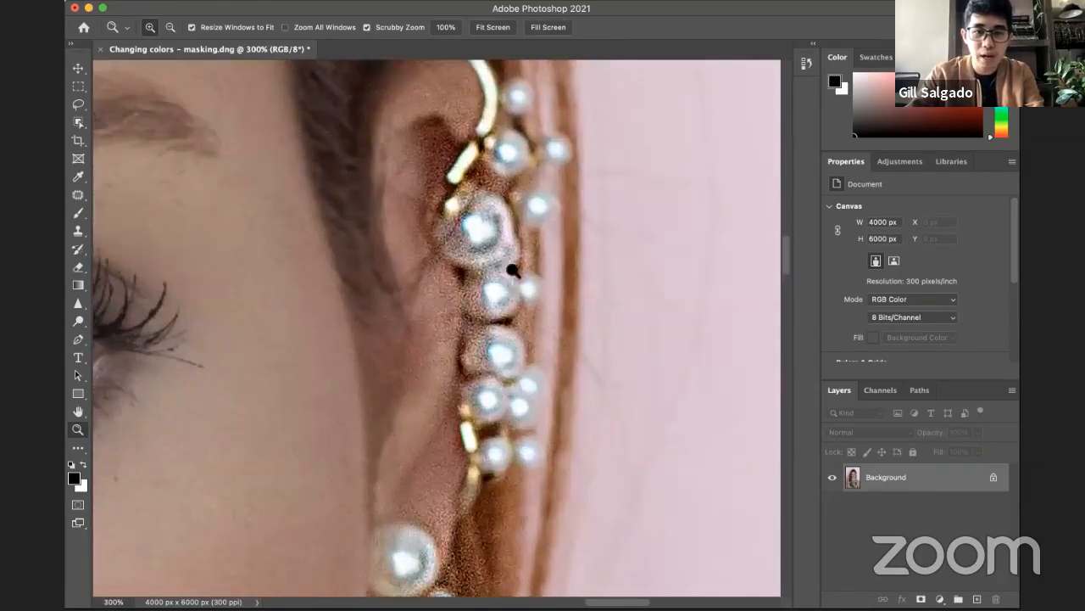
left_click(497, 284, "alt")
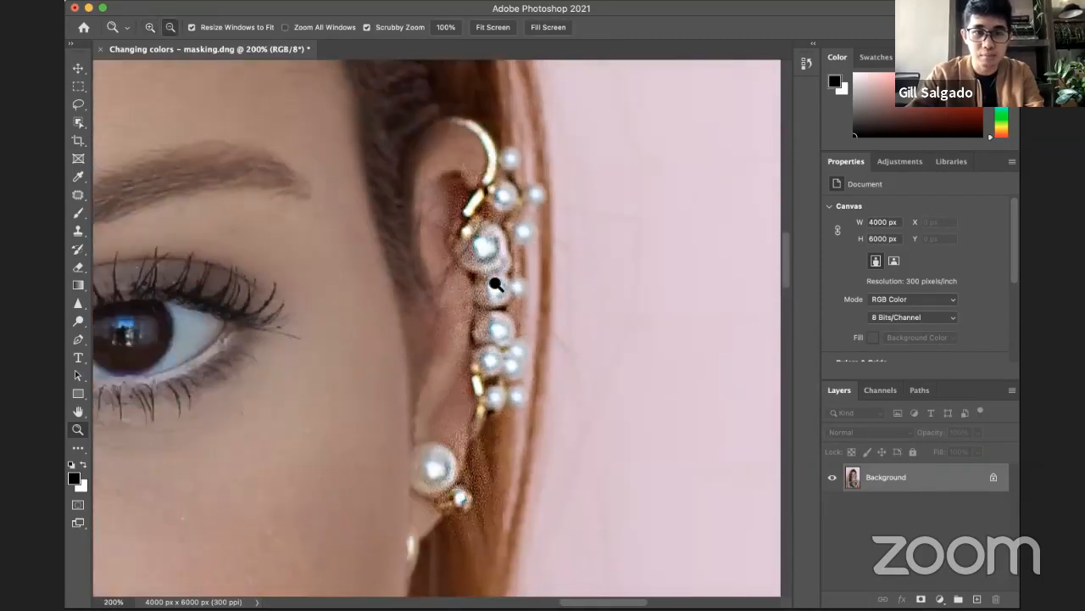
left_click(497, 284, "alt")
left_click(497, 284, "alt")
scroll(565, 330, "left", 2)
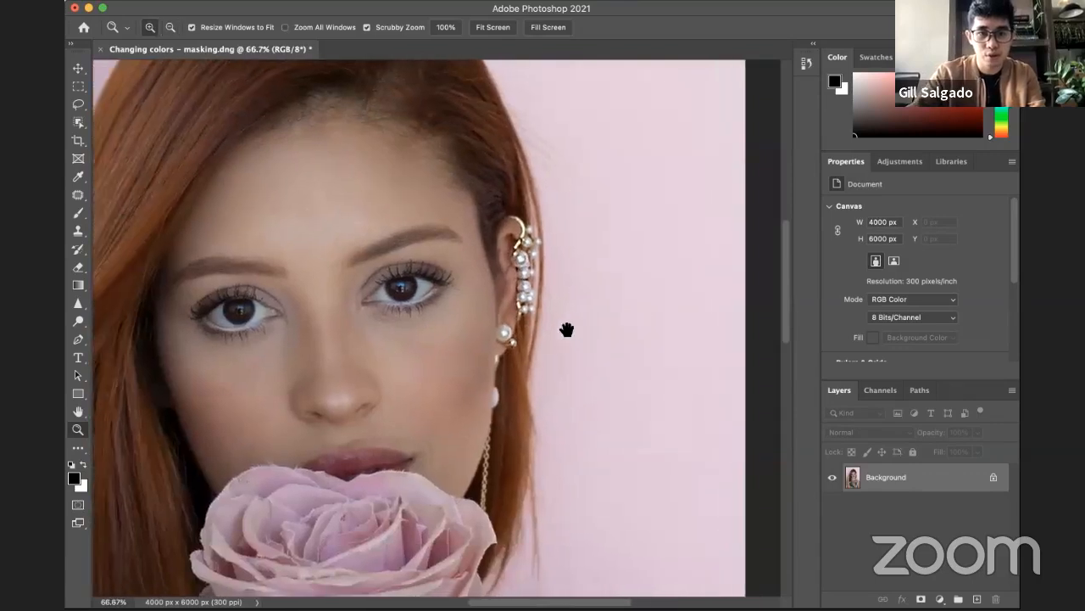
left_click(529, 299)
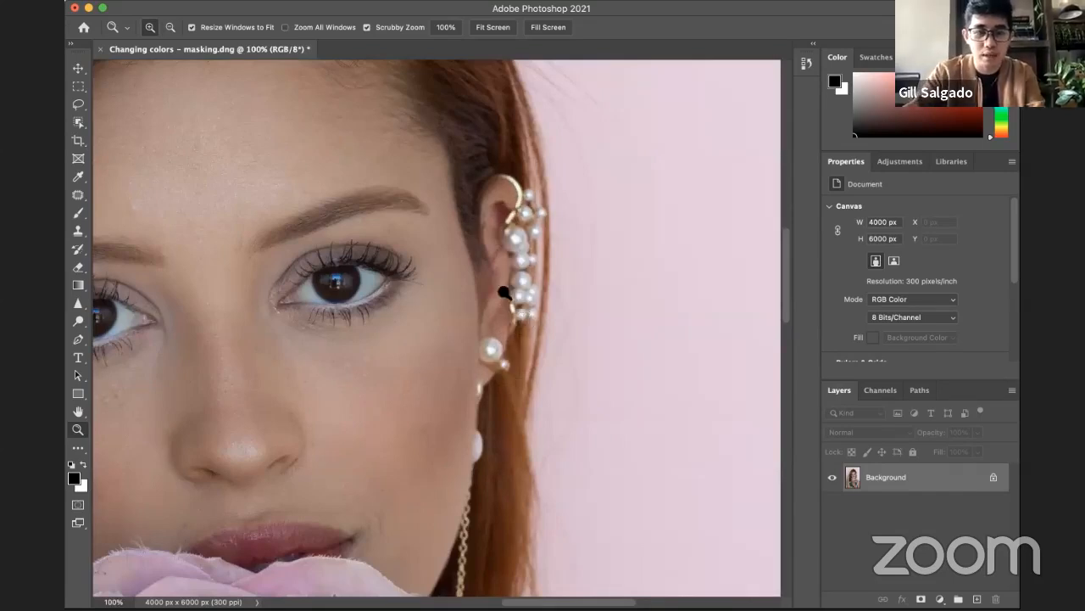
Step: Try smearing both eyes with a 150 px Smudge tool brush at 50% strength, and undo the strokes
left_click(75, 307)
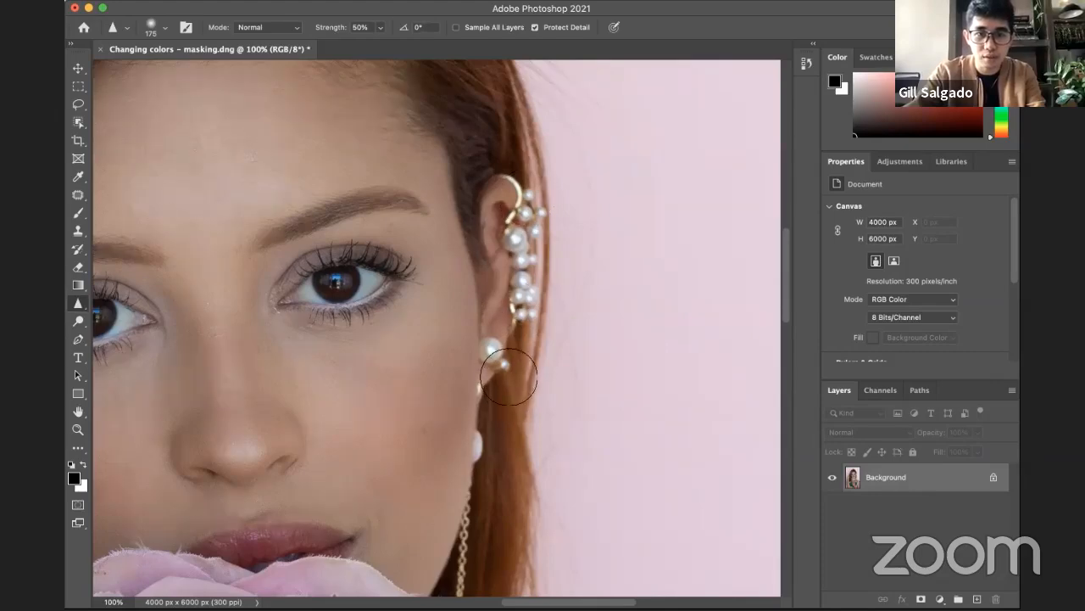
key("z")
left_click(610, 307, "alt")
left_click_drag(597, 312, 612, 288)
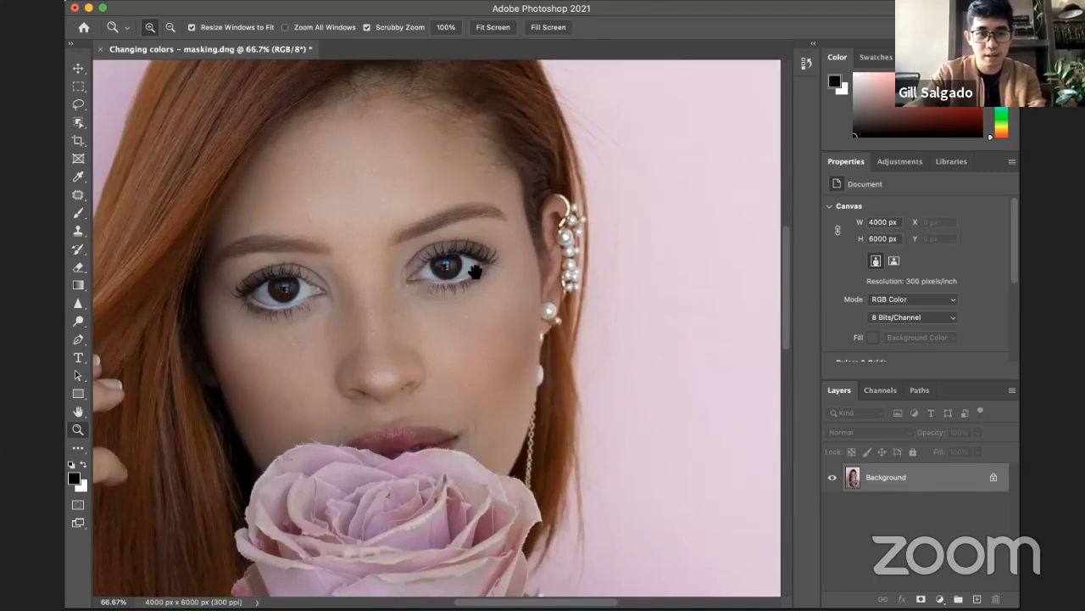
left_click_drag(547, 301, 600, 275)
left_click(79, 304)
right_click(78, 305)
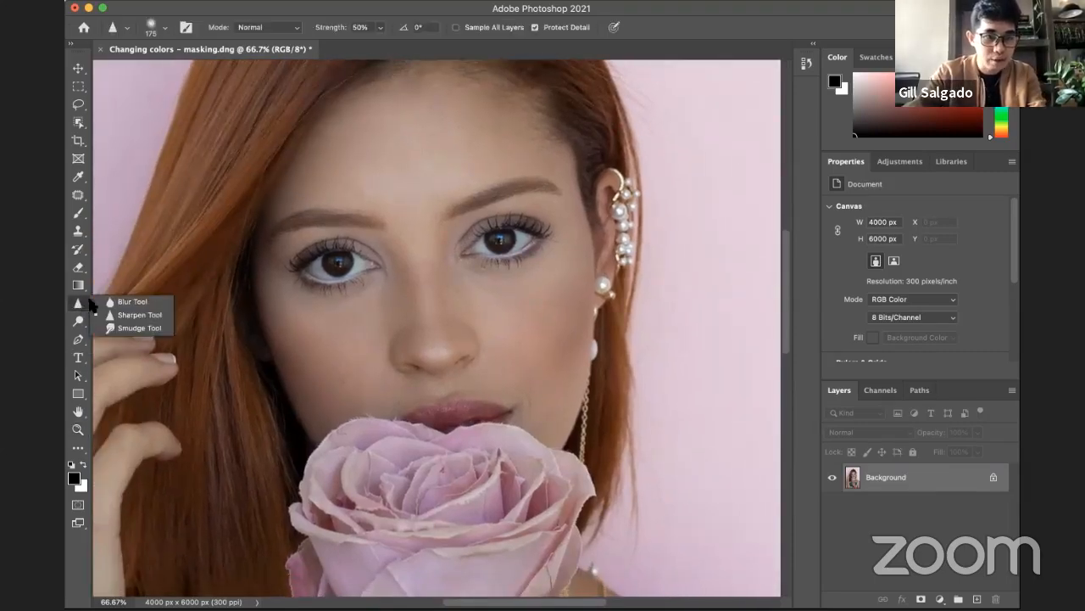
left_click(138, 328)
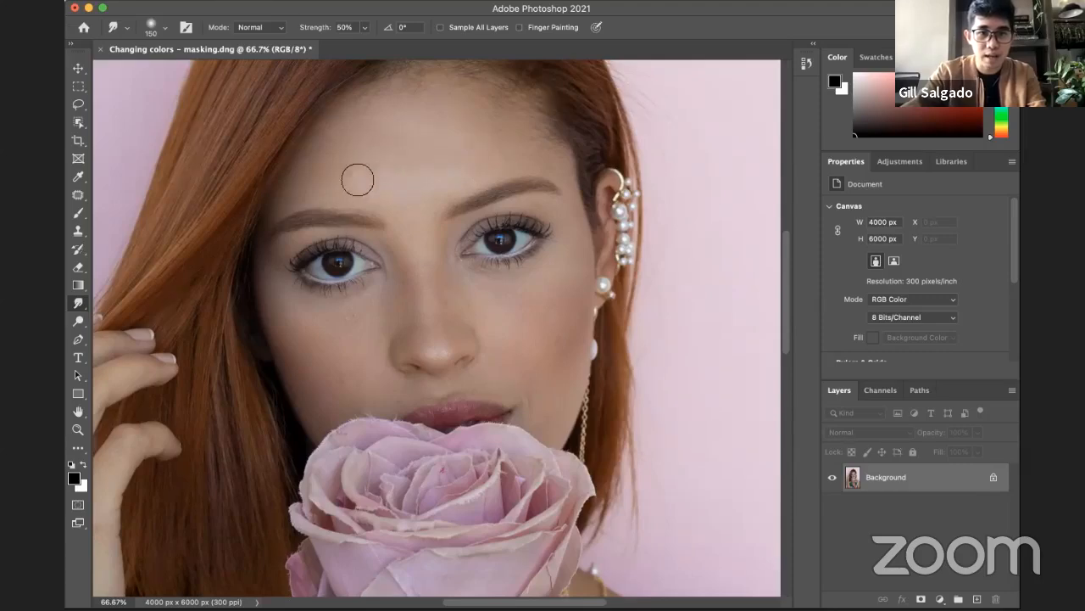
mouse_move(364, 274)
left_mouse_down()
mouse_move(382, 247)
mouse_move(383, 294)
mouse_move(397, 214)
mouse_move(399, 270)
mouse_move(381, 317)
mouse_move(351, 276)
mouse_move(347, 286)
mouse_move(336, 254)
mouse_move(329, 298)
mouse_move(319, 243)
mouse_move(316, 283)
mouse_move(296, 262)
mouse_move(293, 294)
mouse_move(283, 246)
mouse_move(306, 311)
left_mouse_up()
mouse_move(466, 248)
left_mouse_down()
mouse_move(489, 207)
mouse_move(521, 269)
mouse_move(552, 285)
mouse_move(555, 246)
left_mouse_up()
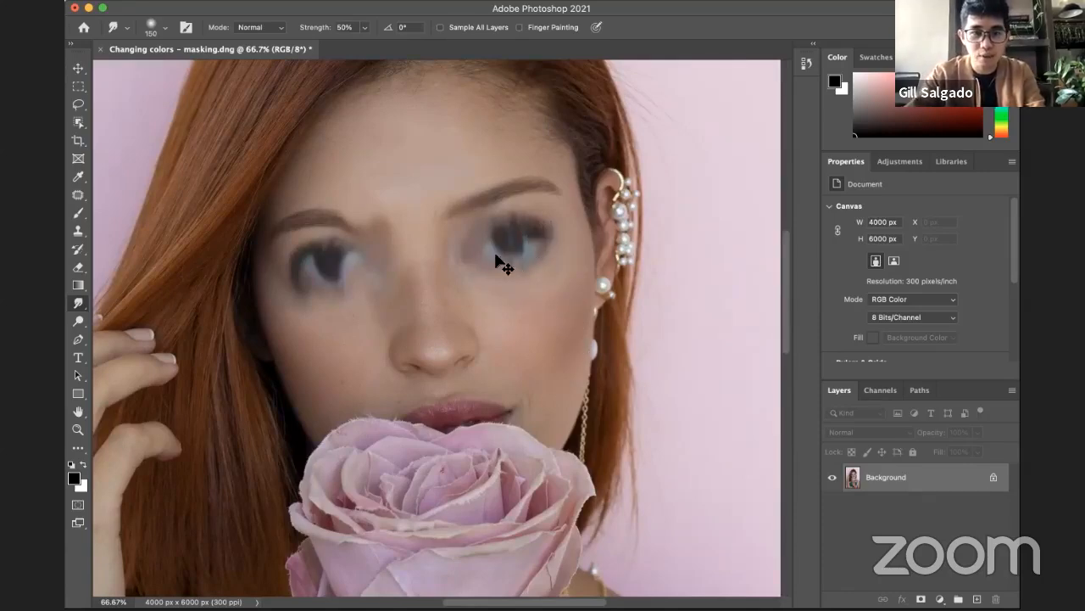
key("super+z")
key("super+z")
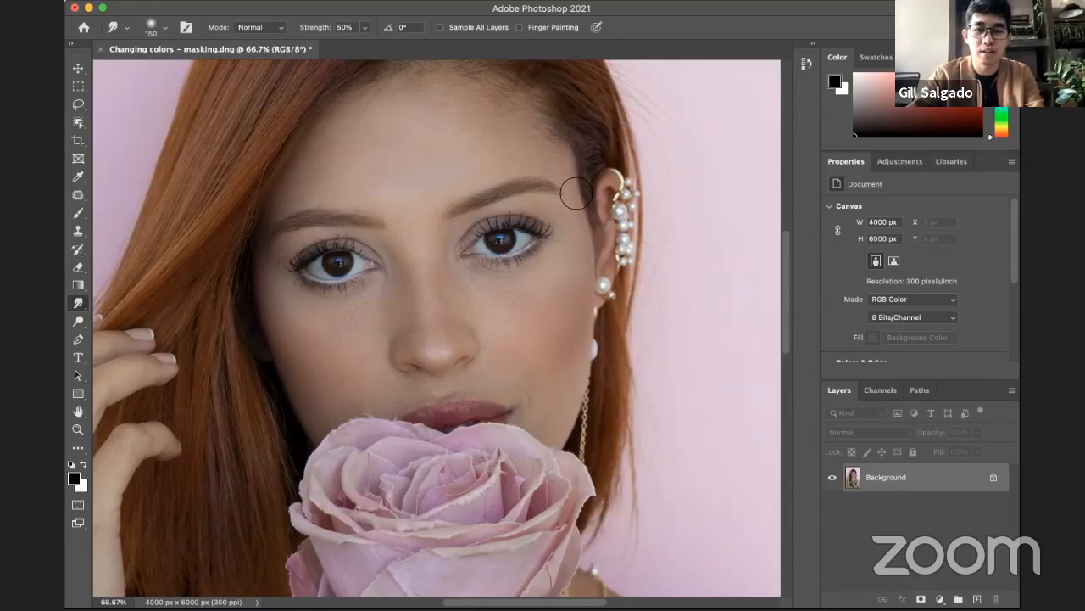
Step: Select the Dodge tool and show the Burn and Sponge tools grouped with it
left_click(78, 305)
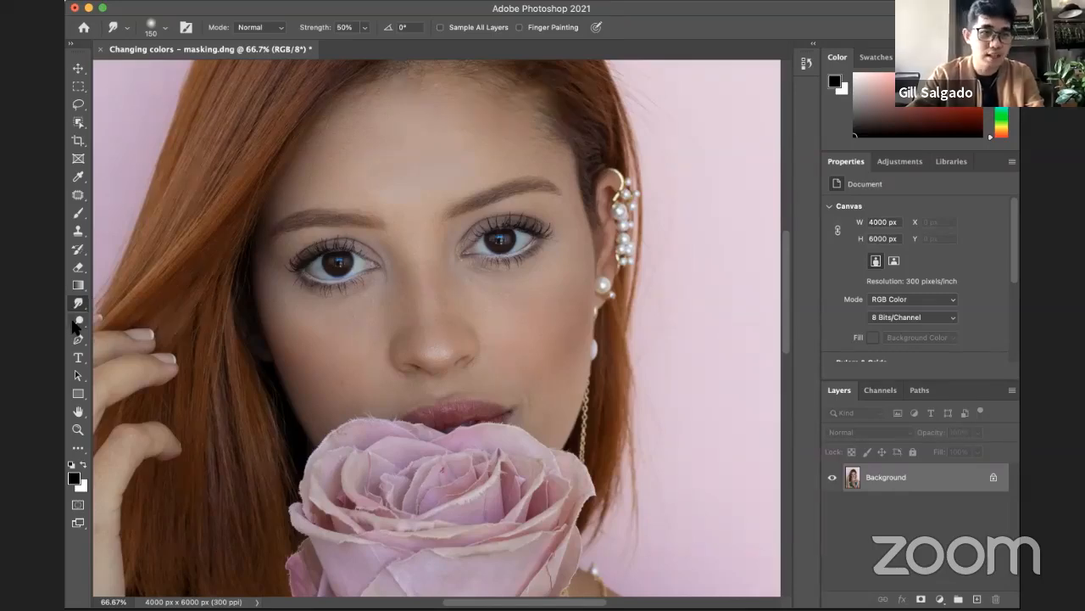
left_click(78, 322)
right_click(81, 323)
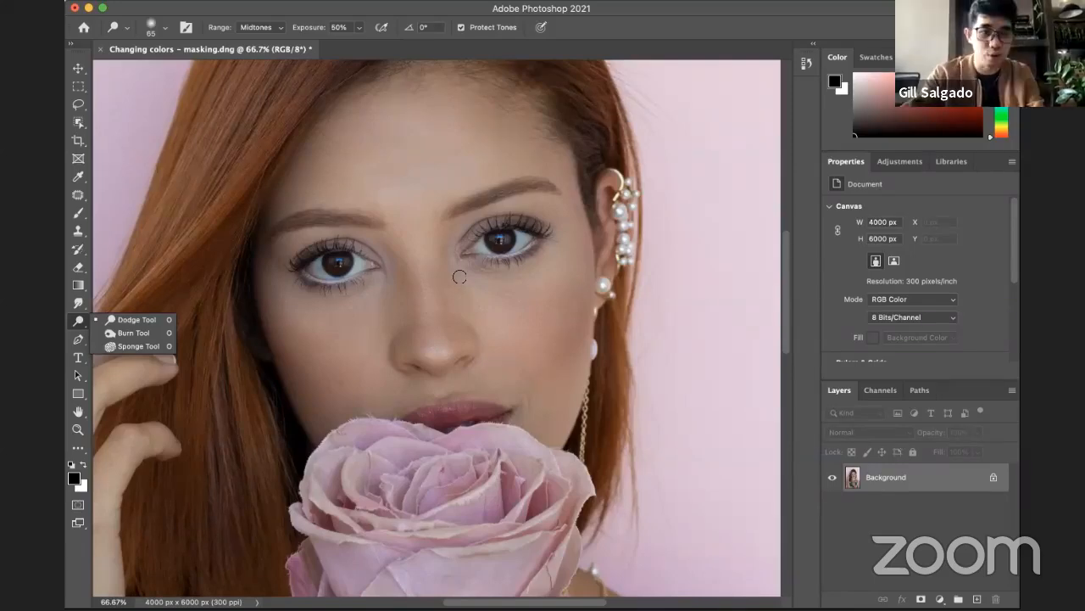
left_click(73, 320)
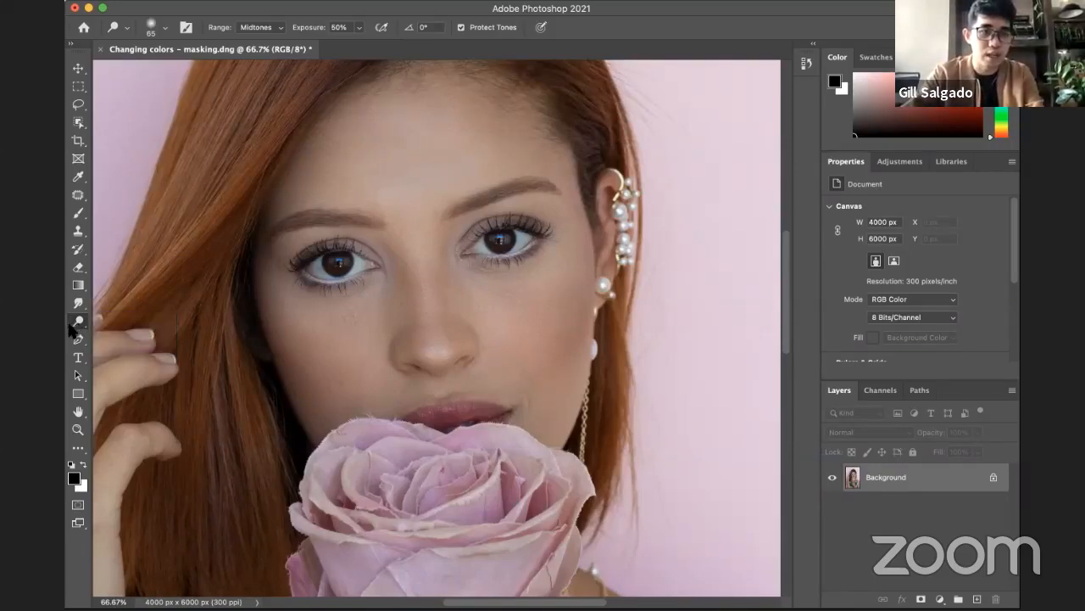
Step: Choose the Dodge tool and enlarge its brush to 500 px for lightening the cheek beside the hair
key("bracketright")
key("bracketright")
key("bracketright")
key("bracketright")
key("bracketright")
key("bracketright")
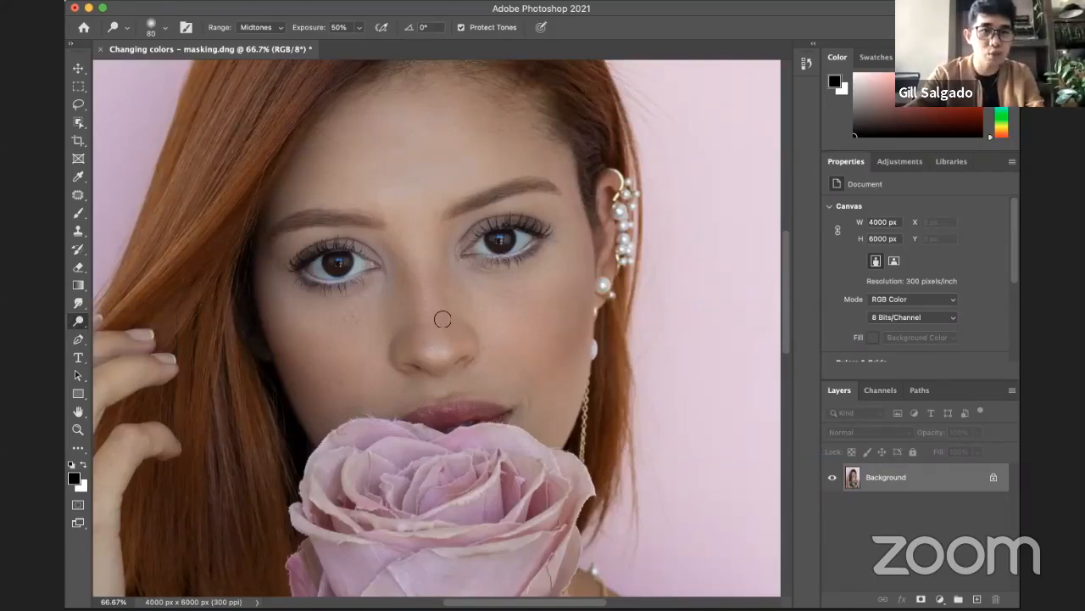
key("bracketright")
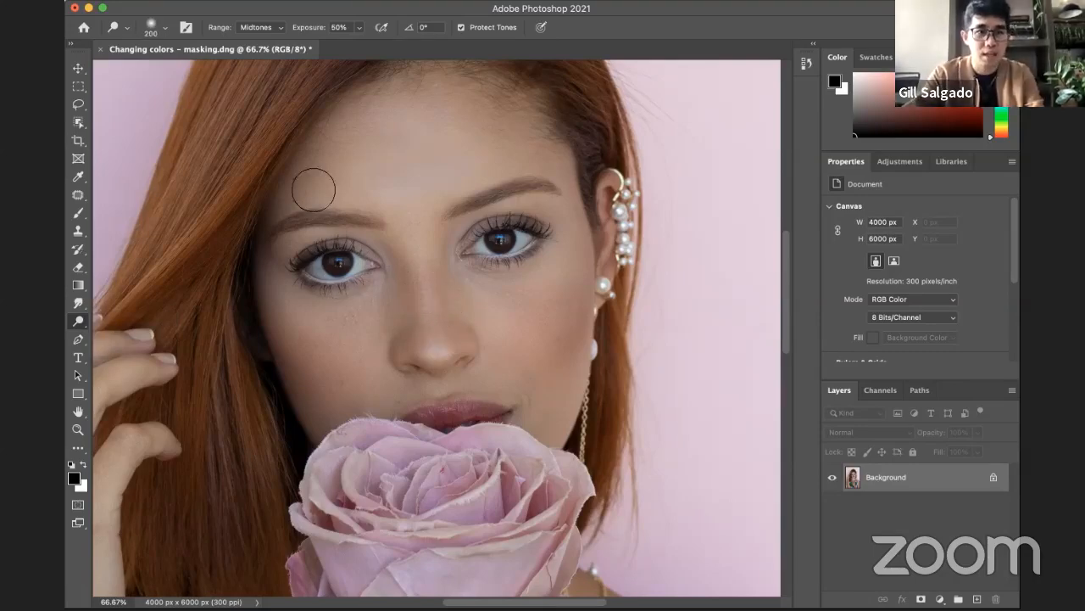
right_click(82, 322)
left_click(129, 320)
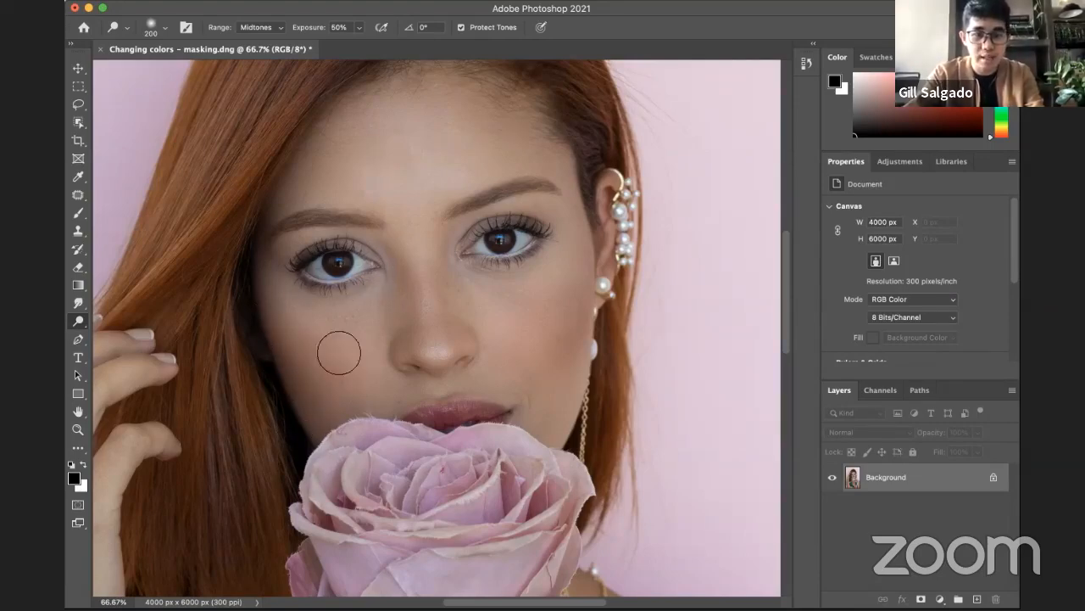
key("bracketright")
key("bracketright")
key("bracketright")
key("bracketright")
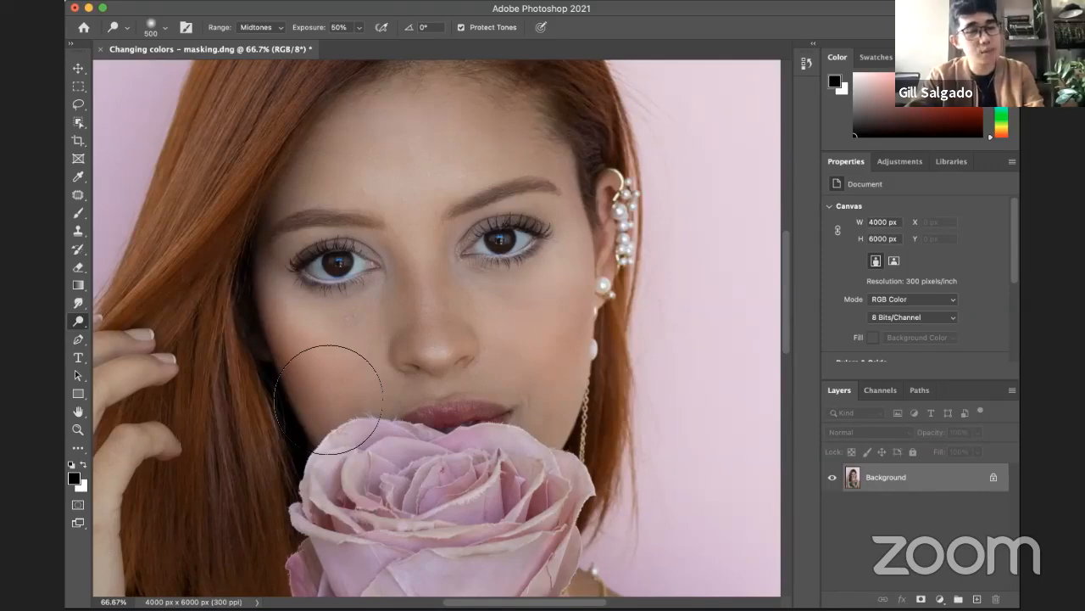
Step: Examine the hands, rose and whole portrait at 33.3%, and inspect the face in close-up at 100%
left_click_drag(317, 381, 525, 239)
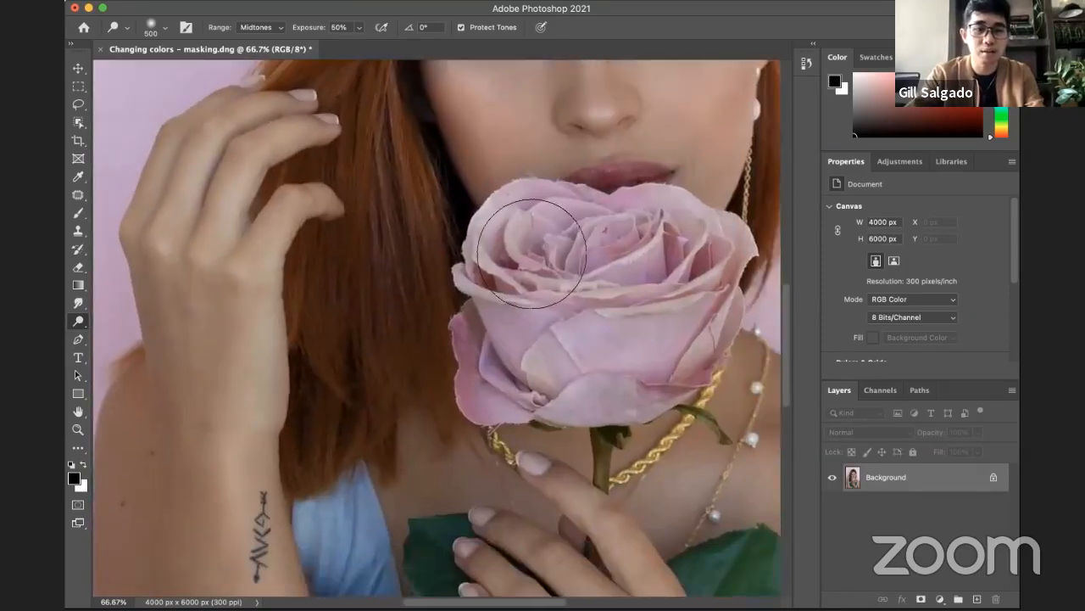
key("z")
left_click(543, 256, "alt")
left_click_drag(507, 306, 429, 249)
left_click_drag(459, 476, 447, 398)
left_click(427, 296)
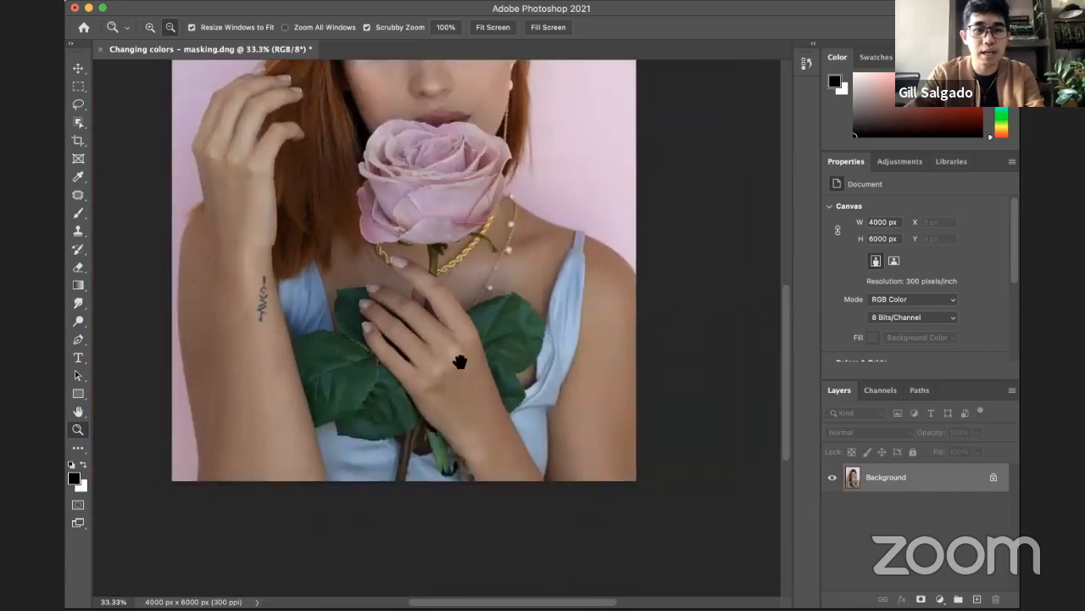
scroll(454, 339, "up", 3)
key("b")
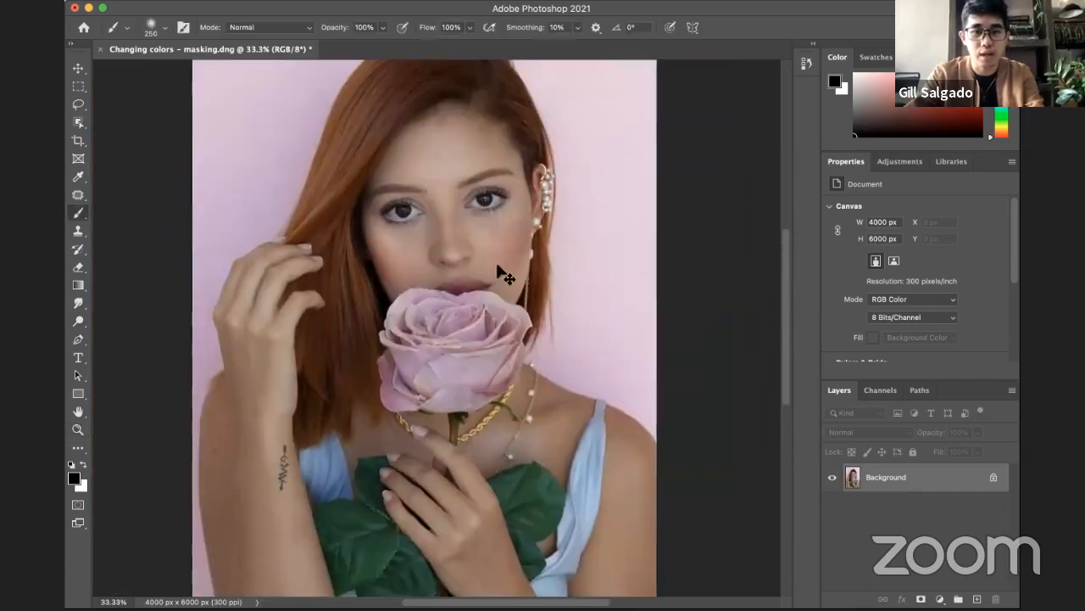
key("z")
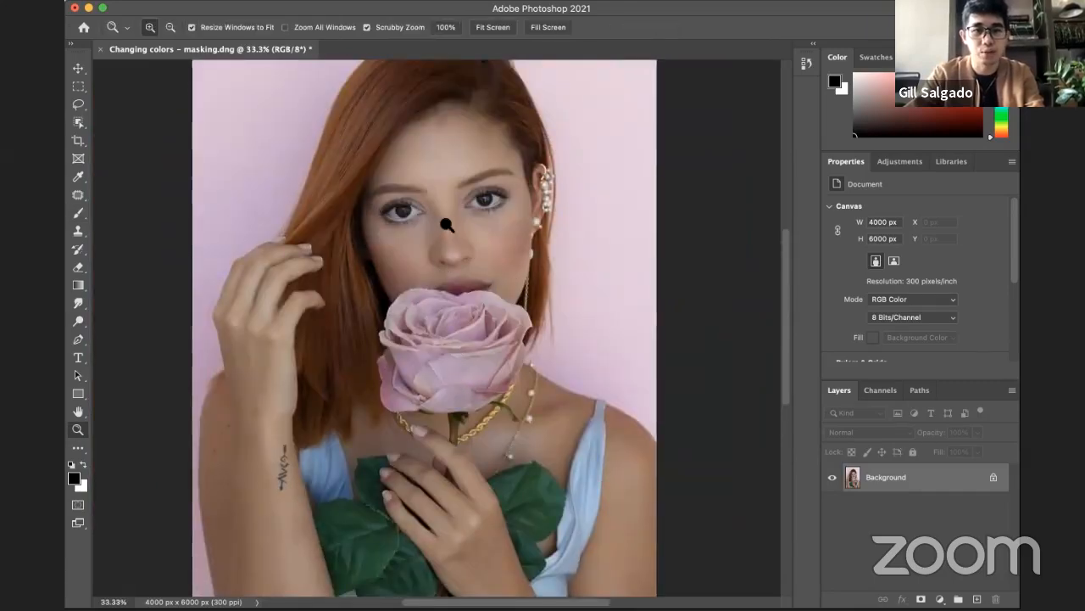
left_click(446, 231)
left_click(446, 242)
left_click(458, 216)
left_click_drag(461, 209, 466, 242)
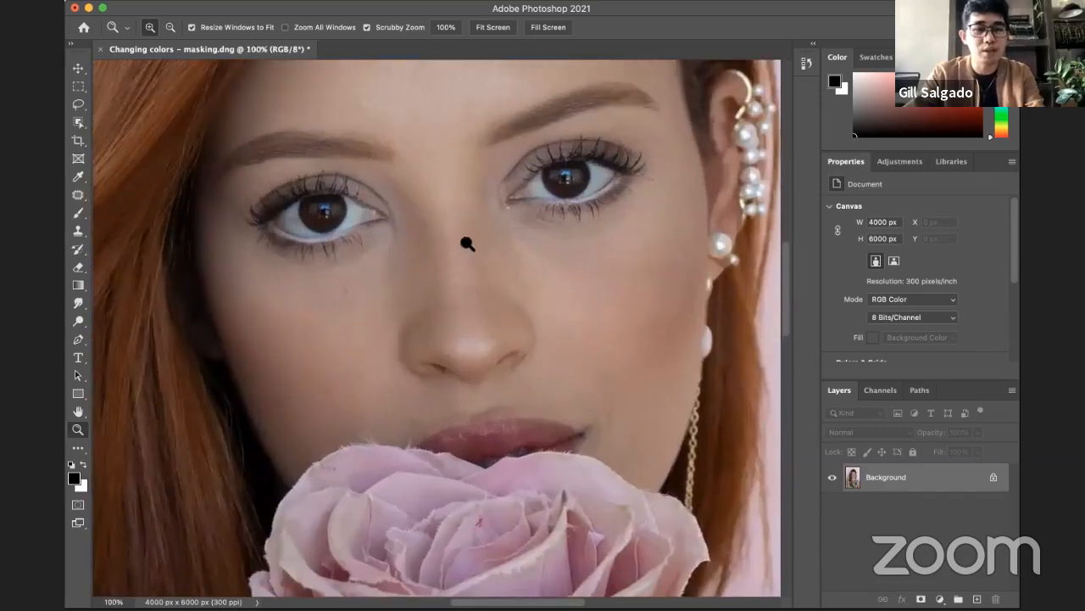
Step: Lighten the reflections in both eyes with the Dodge tool, using a 35 px brush at 50% exposure on midtones
left_click(78, 321)
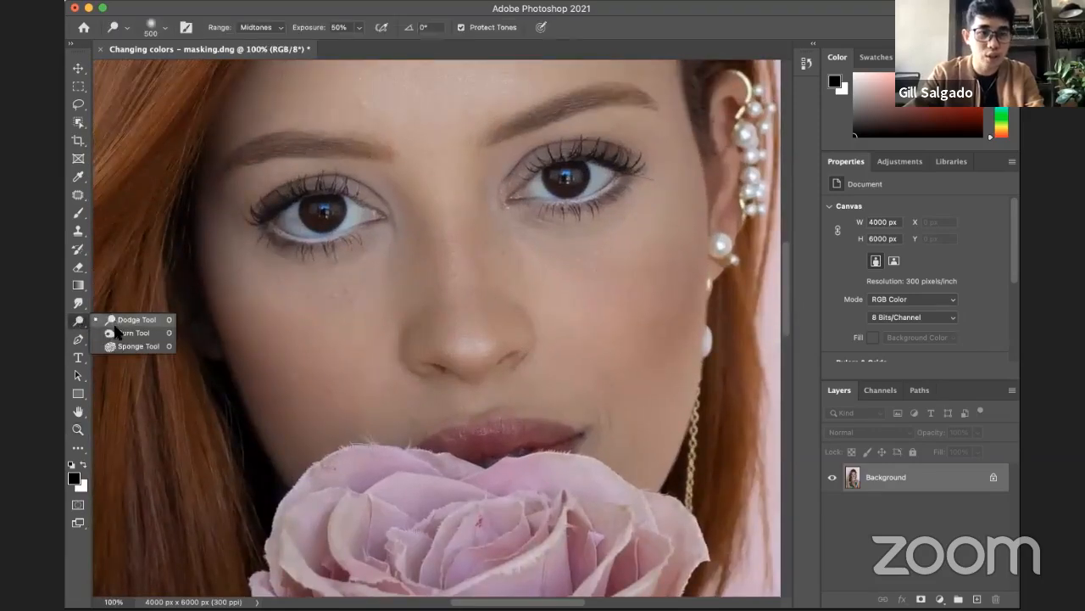
left_click(79, 322)
left_click_drag(424, 303, 398, 360)
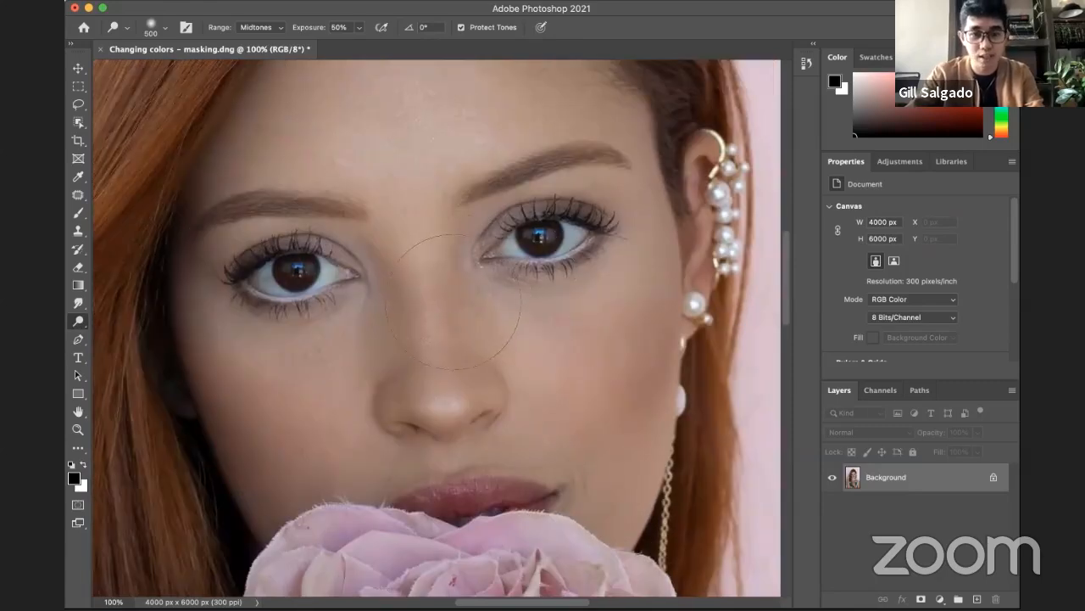
key("bracketleft")
key("bracketleft")
key("bracketleft")
key("bracketleft")
key("bracketleft")
key("bracketleft")
key("bracketleft")
key("bracketleft")
key("bracketleft")
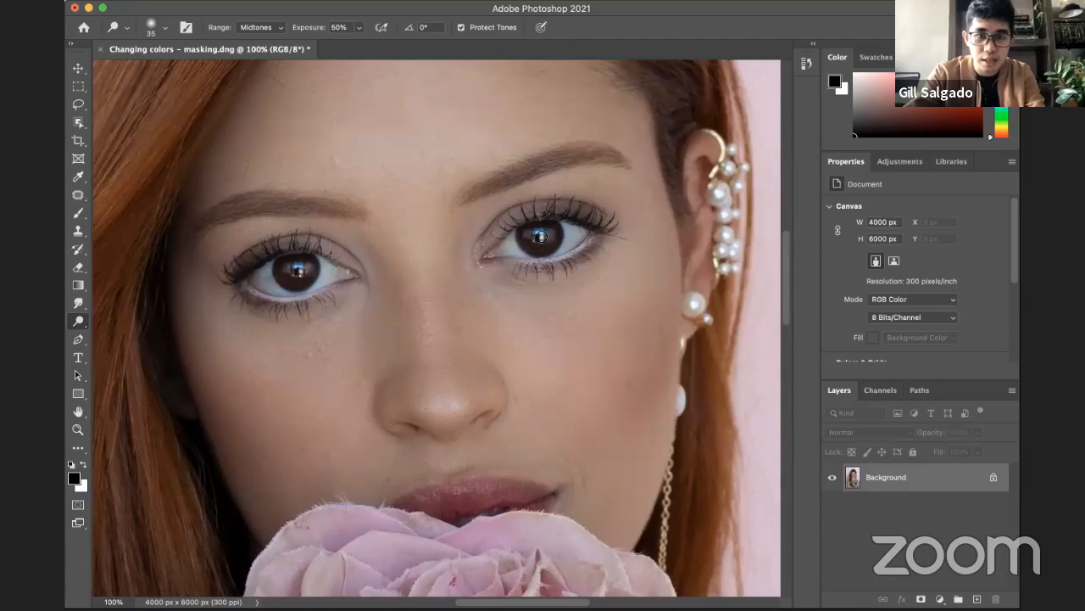
Step: Examine the dodged eyes in the whole portrait at 33.3% and closer at 66.7%
key("z")
left_click(556, 278, "alt")
left_click(550, 280, "alt")
left_click(557, 312, "alt")
left_click_drag(554, 316, 504, 235)
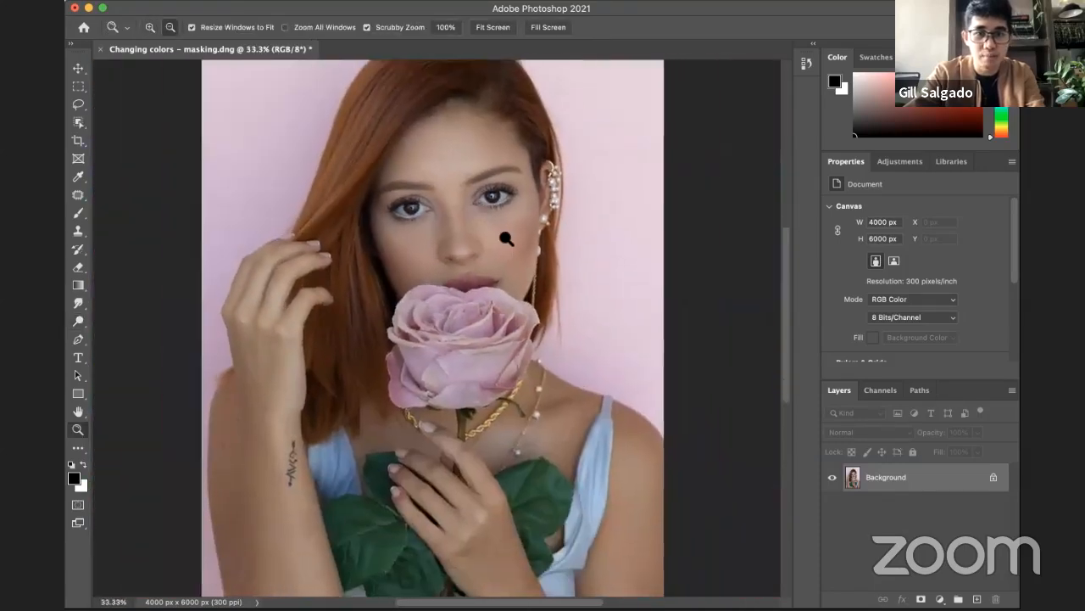
left_click(503, 240, "alt")
left_click(509, 314)
left_click_drag(512, 320, 536, 261)
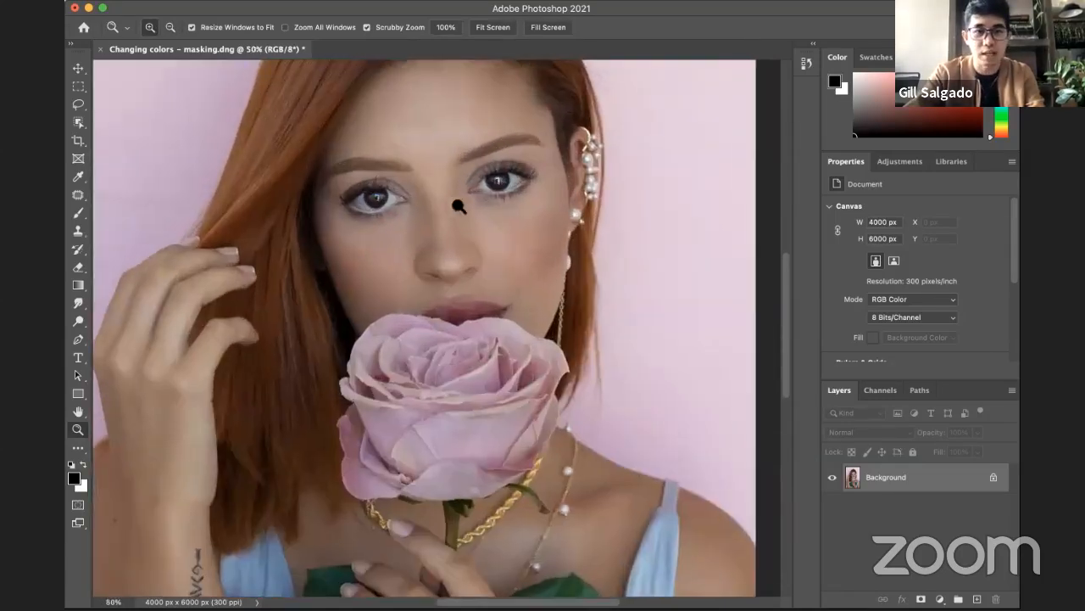
left_click(487, 166)
left_click(443, 188)
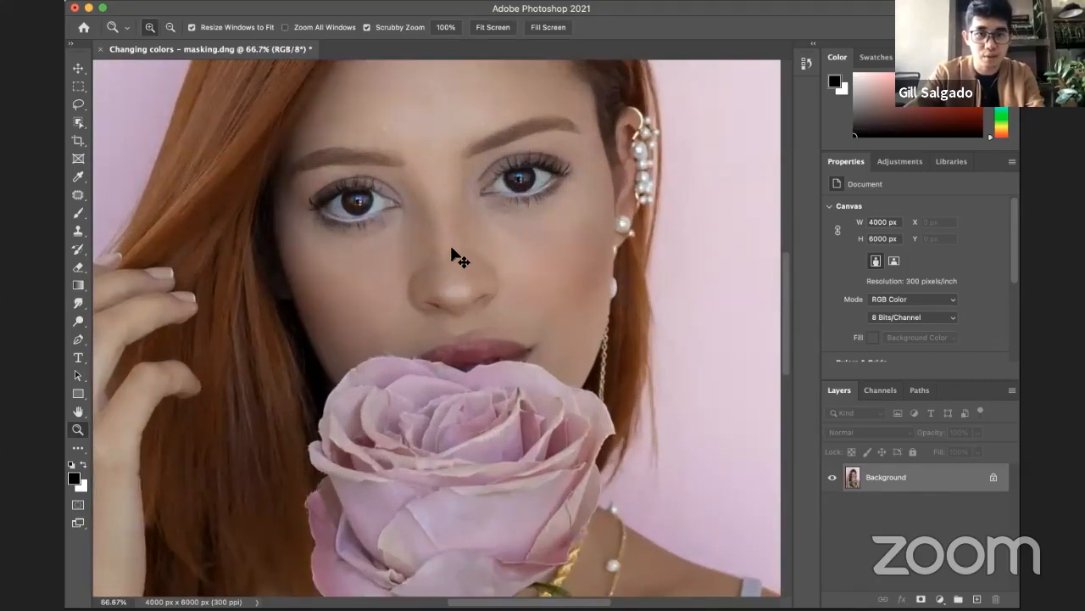
left_click_drag(450, 213, 472, 276)
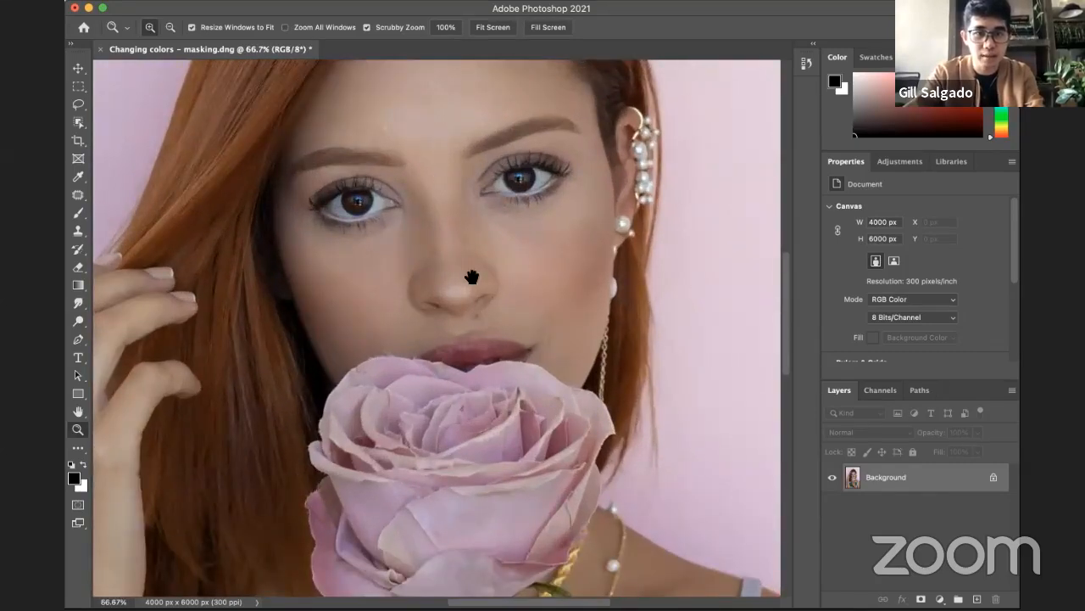
Step: Select the Rectangular Marquee tool, clear any selection, and switch to the lesson's Interface slide on the Dodge, Burn, Sponge and Shape tools
key("m")
key("ctrl+d")
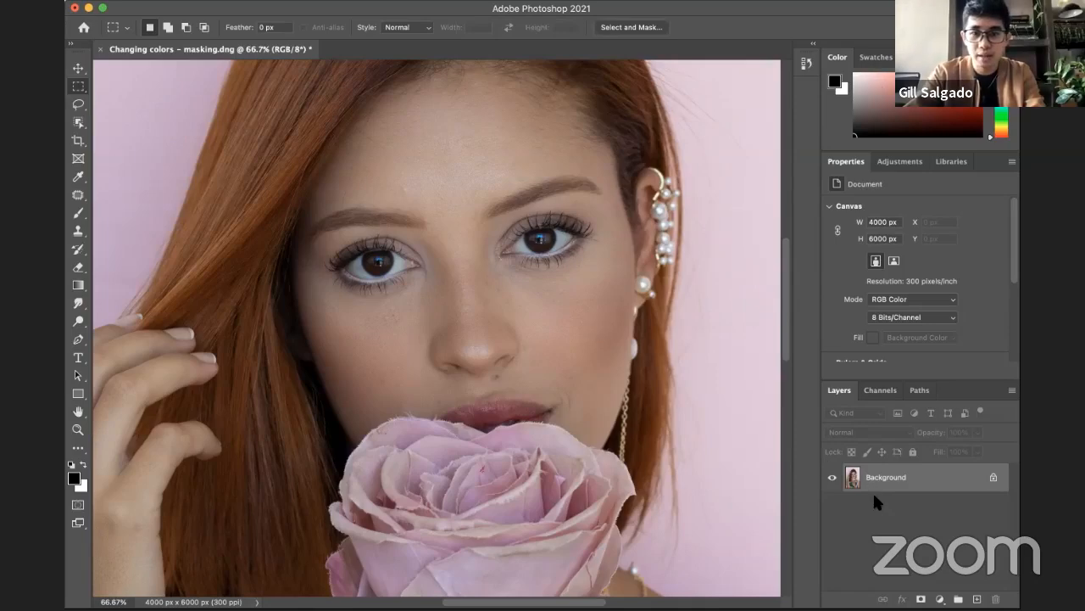
key("super+Tab")
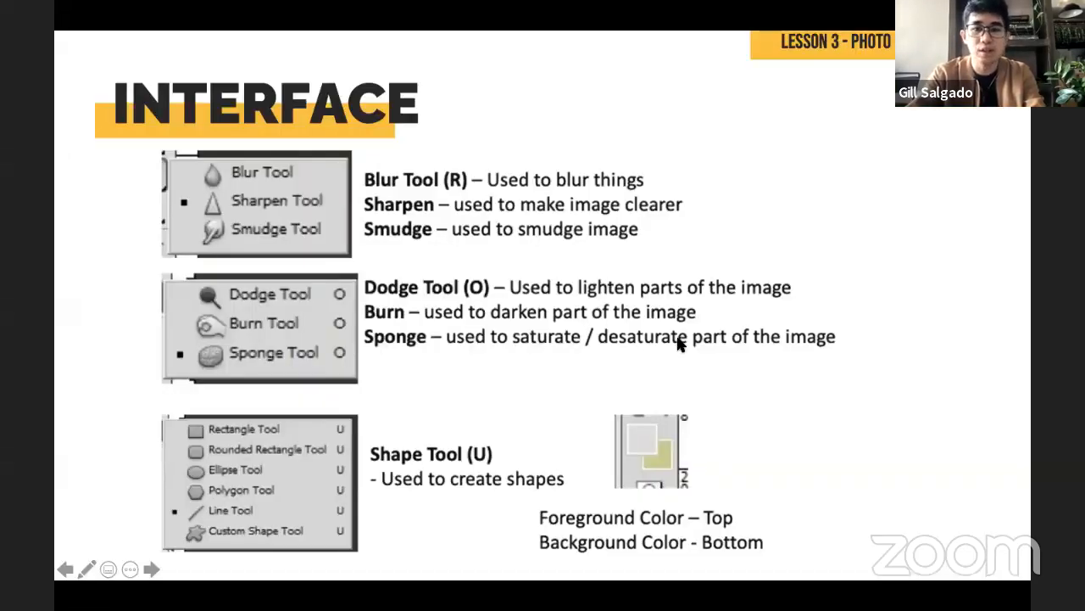
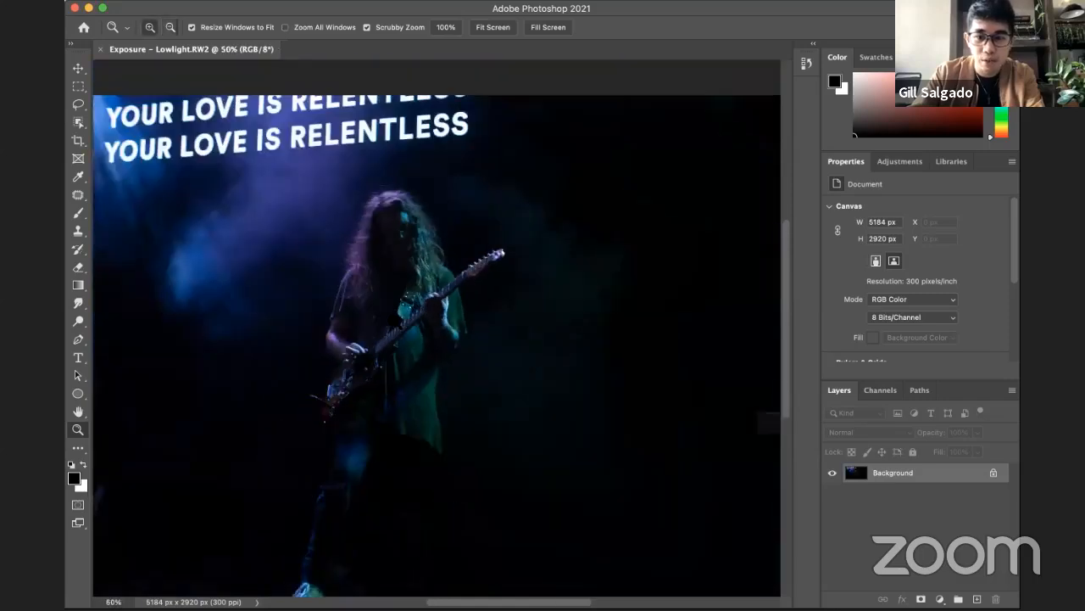
left_click(407, 304, "alt")
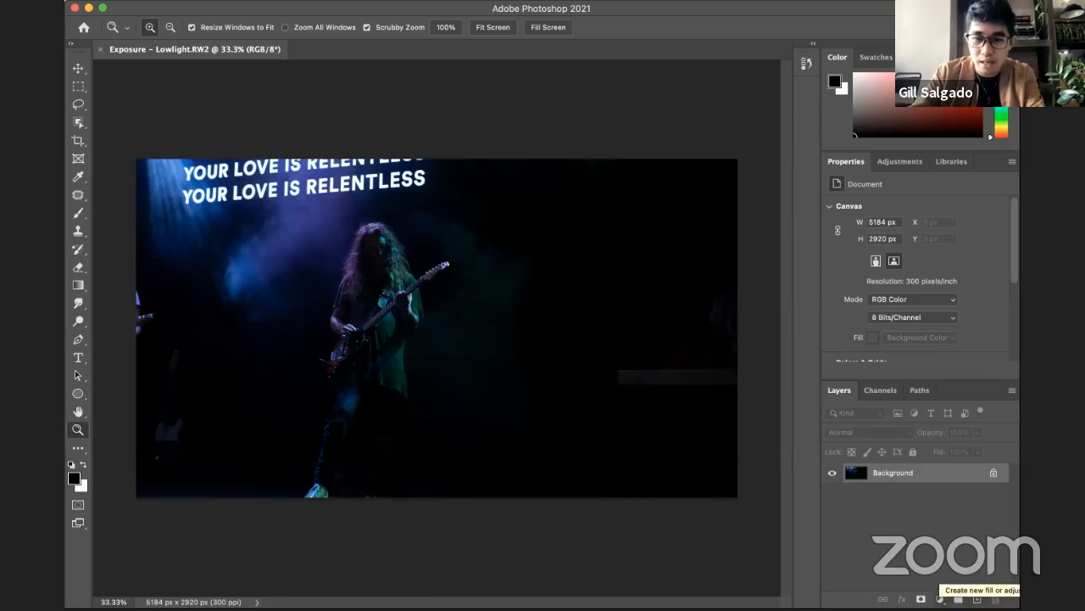
Step: Add a Brightness/Contrast adjustment layer above the low-light concert photo and set Brightness to 150
left_click(939, 599)
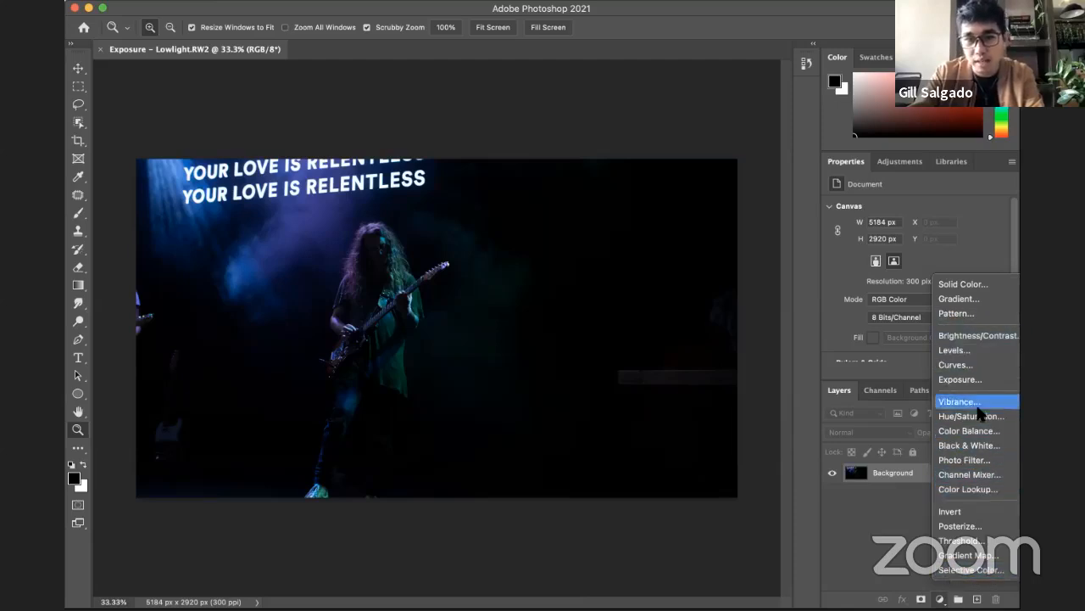
left_click(968, 337)
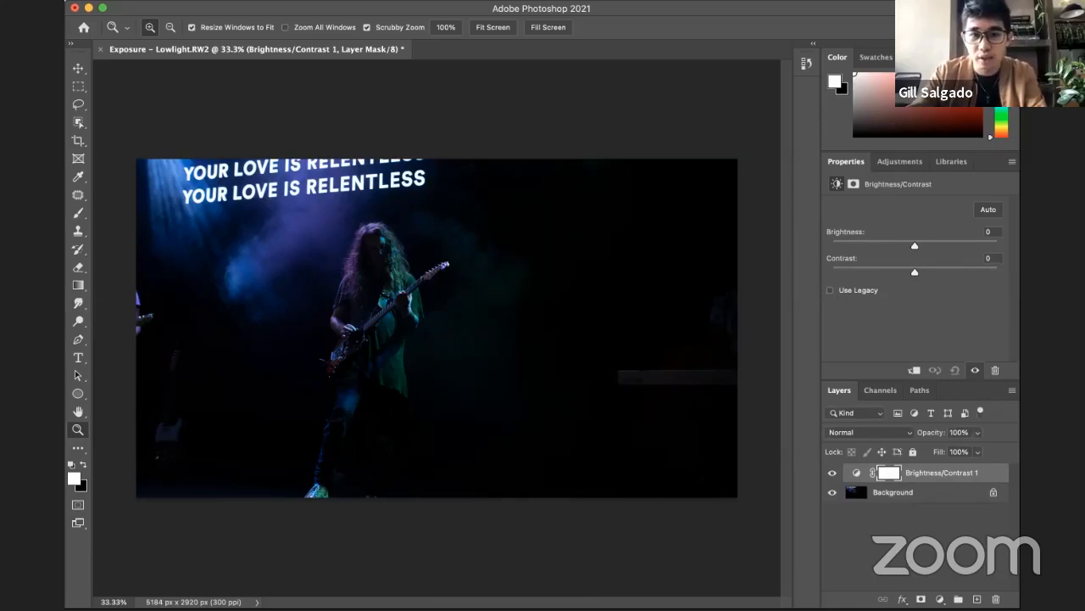
left_click_drag(913, 241, 998, 246)
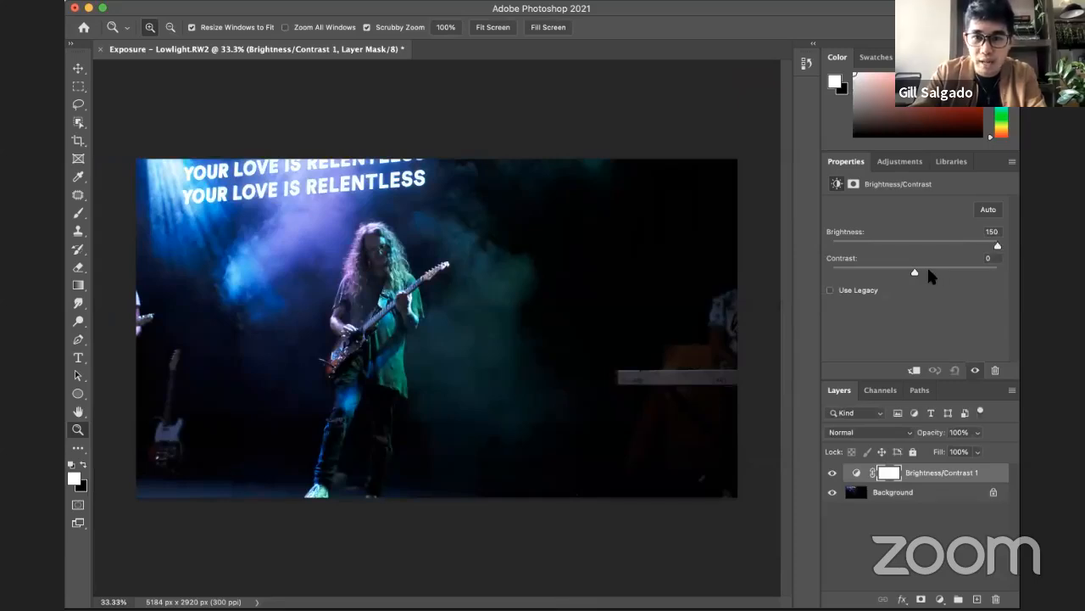
Step: Try the Contrast setting at its extremes of -50 and 100, ending at -34 on the Brightness/Contrast layer
mouse_move(915, 274)
left_mouse_down()
mouse_move(925, 275)
mouse_move(913, 276)
left_mouse_up()
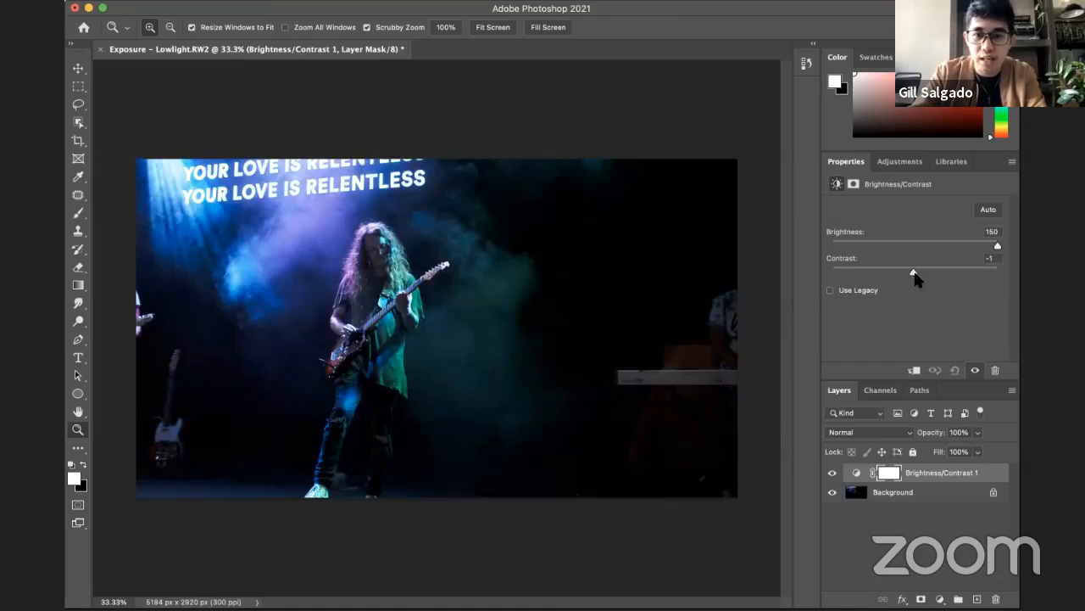
left_click_drag(916, 279, 817, 275)
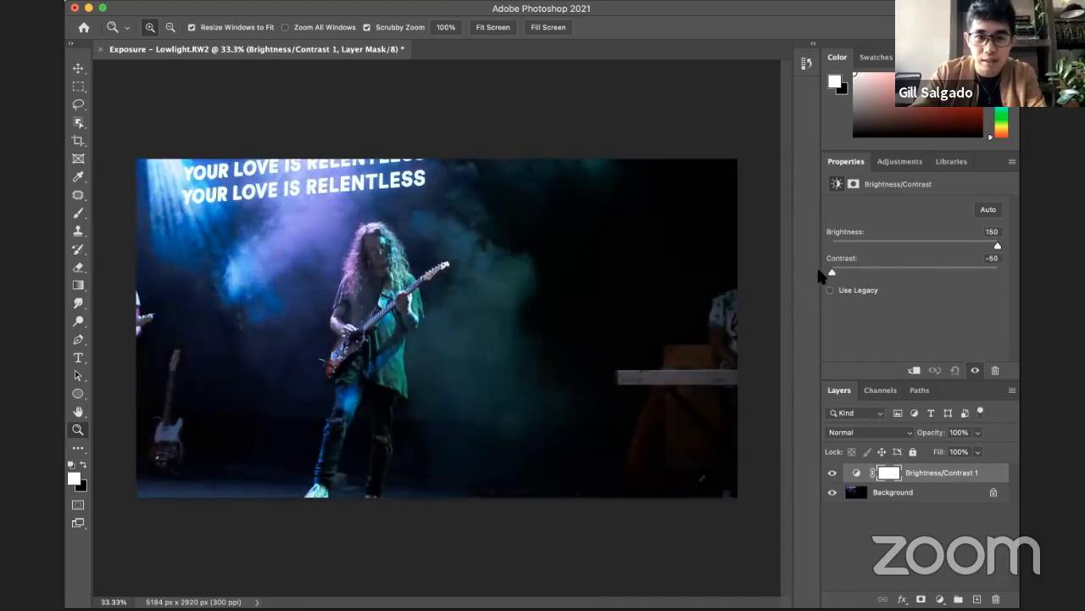
left_click_drag(837, 280, 1015, 278)
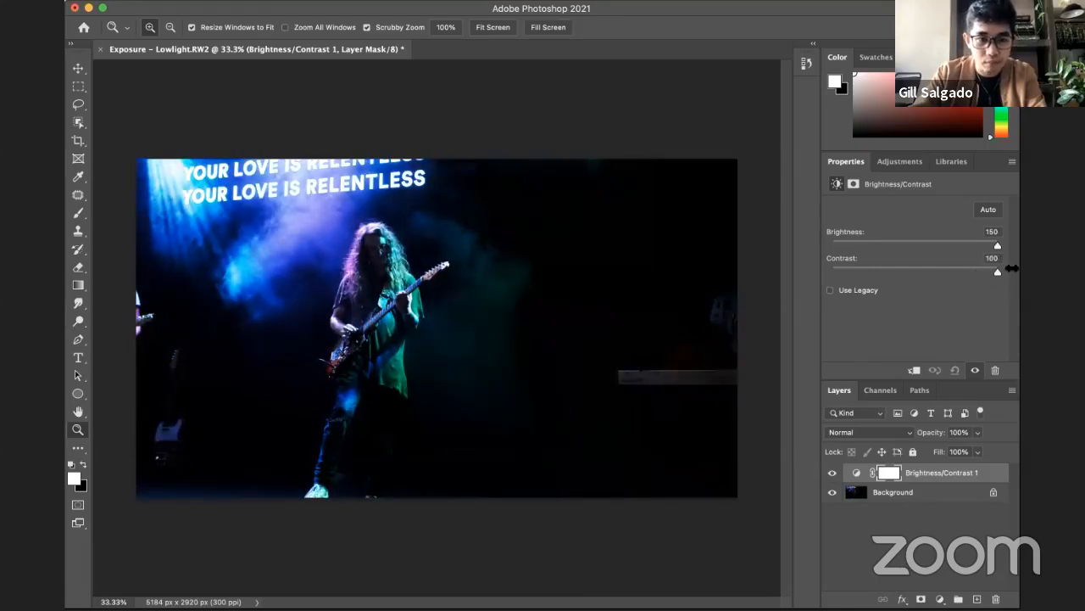
left_click_drag(1011, 268, 858, 285)
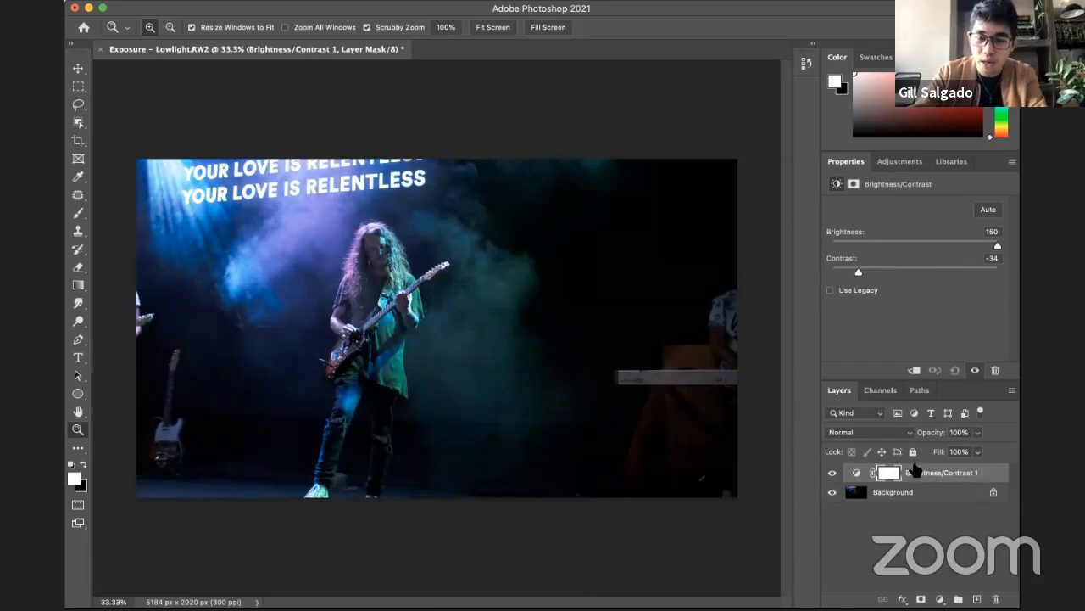
Step: Compare the concert photo with and without the Brightness/Contrast adjustment by hiding and showing its layer
left_click(831, 473)
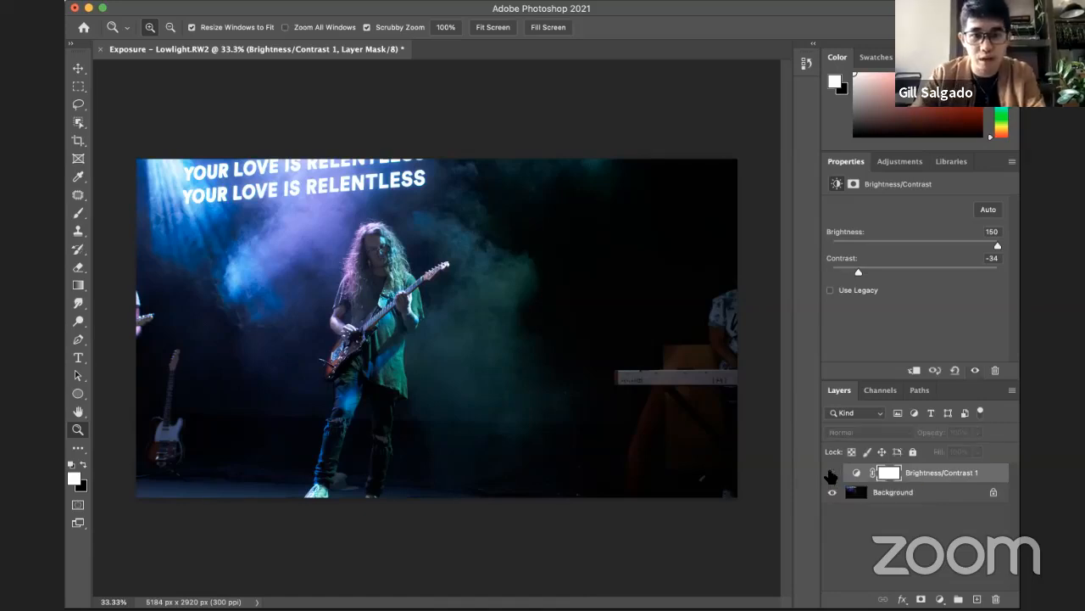
left_click(831, 473)
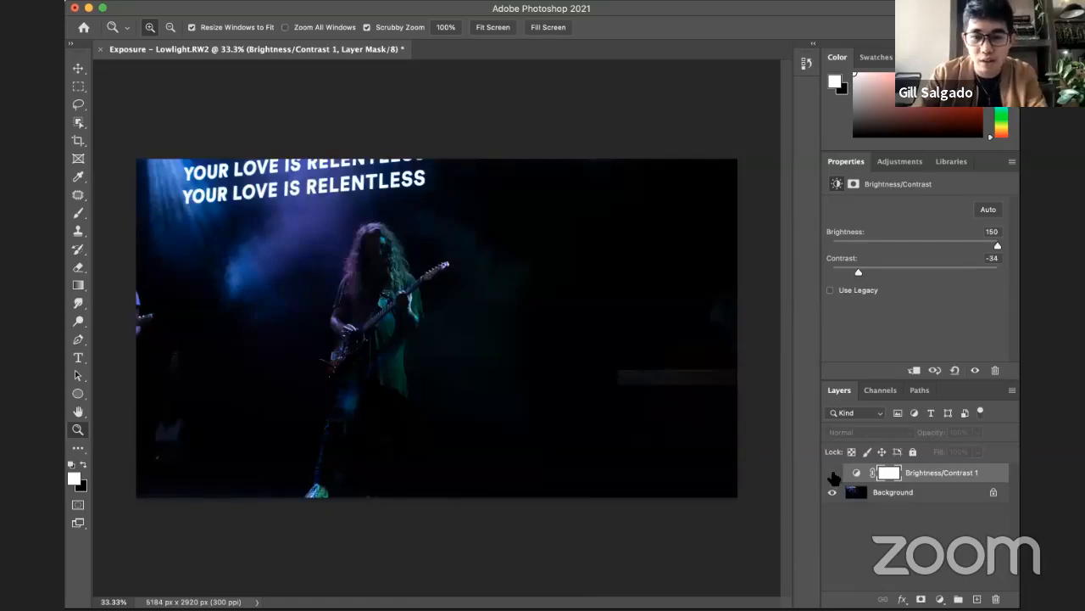
left_click(832, 473)
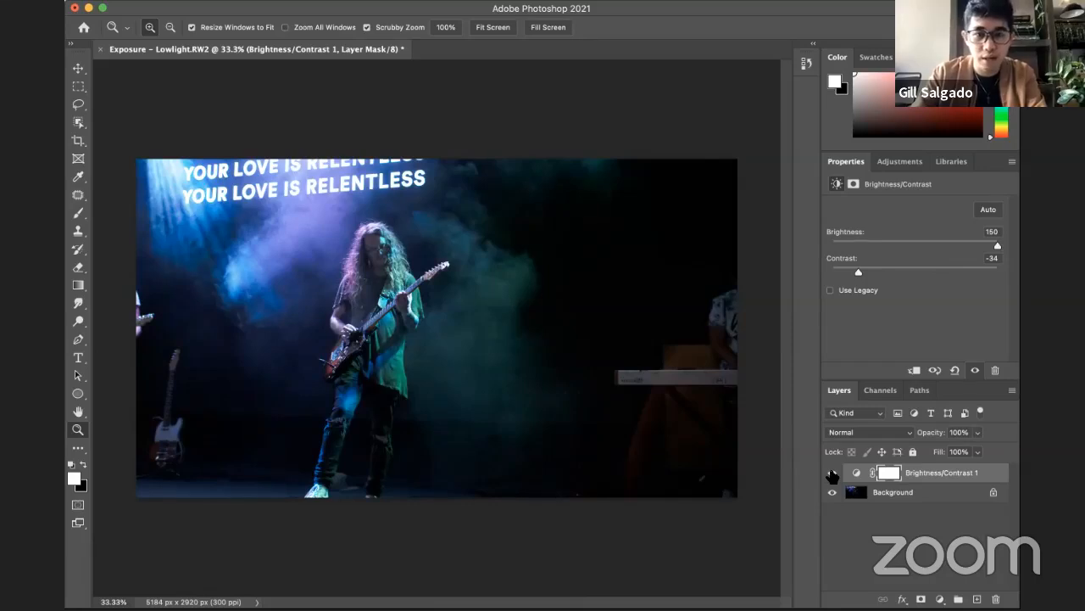
left_click(832, 473)
left_click(832, 473)
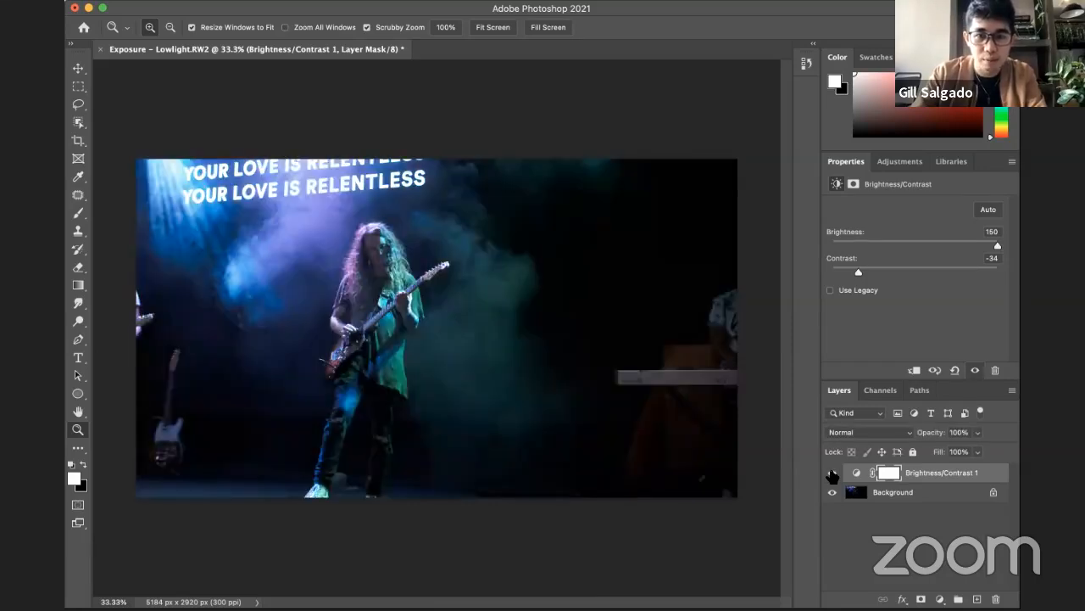
left_click(833, 473)
left_click(832, 473)
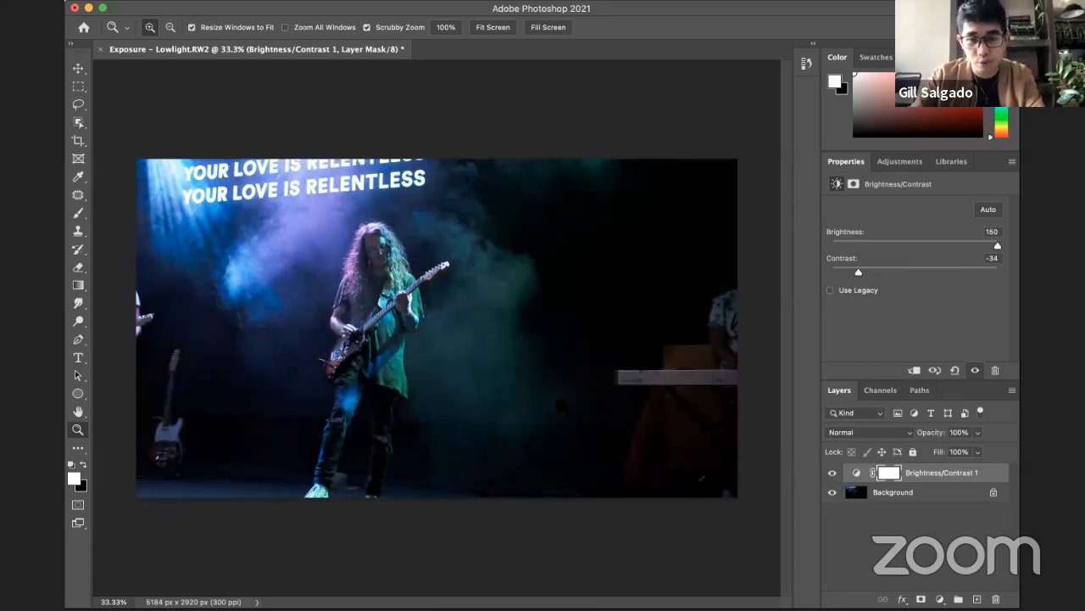
Step: Delete the Brightness/Contrast layer and add a Levels adjustment layer in its place
left_click(965, 468)
key("Delete")
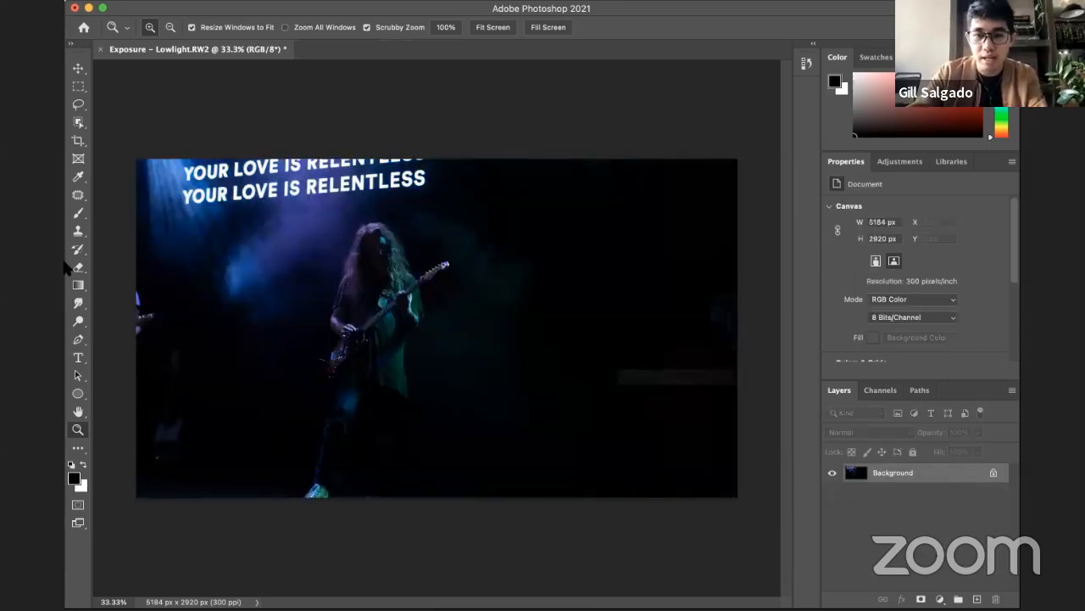
left_click(940, 598)
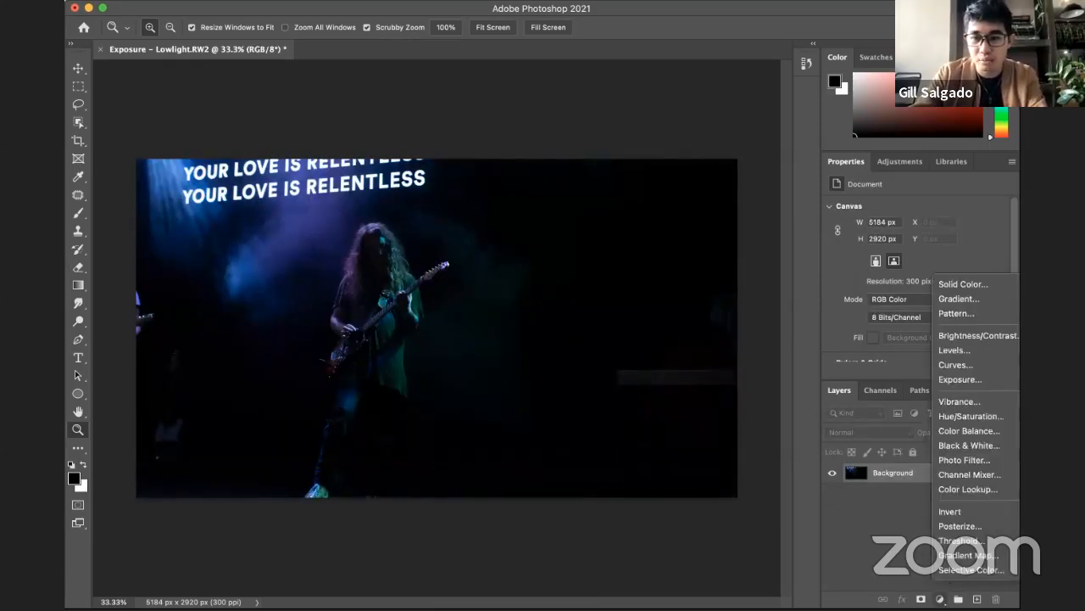
left_click(961, 354)
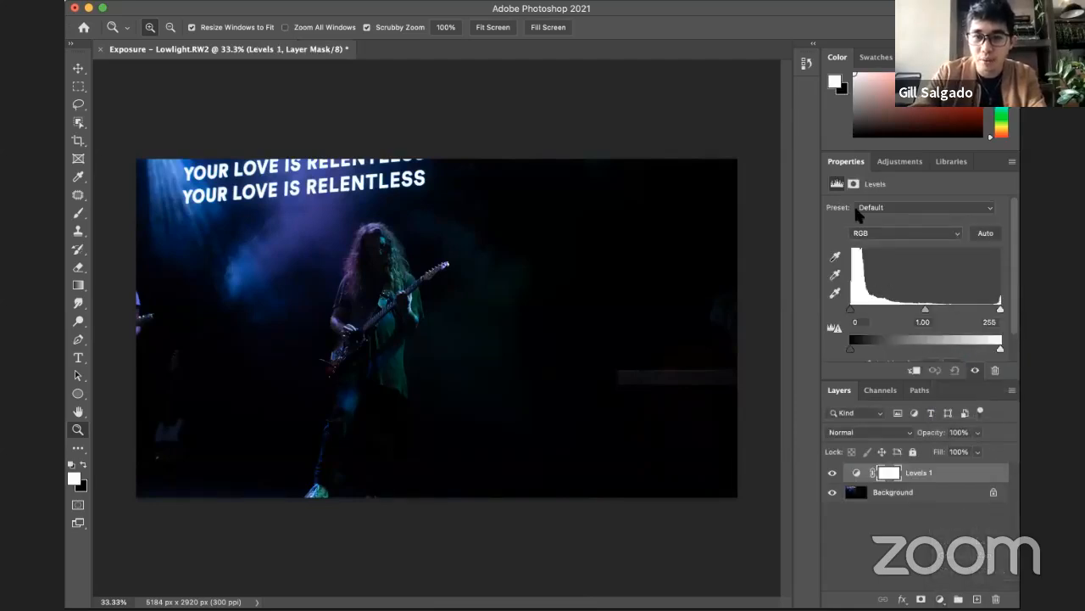
Step: Try the shadow, midtone and highlight input levels and both output levels in the RGB channel, setting the midtones to 1.05
scroll(918, 273, "down", 1)
scroll(915, 275, "down", 1)
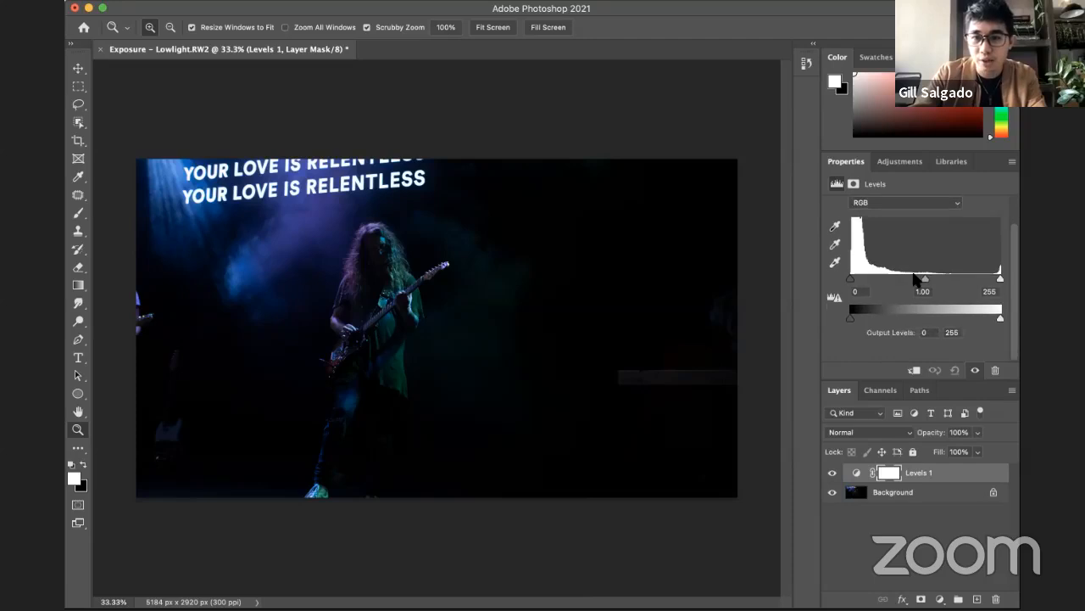
scroll(920, 287, "up", 3)
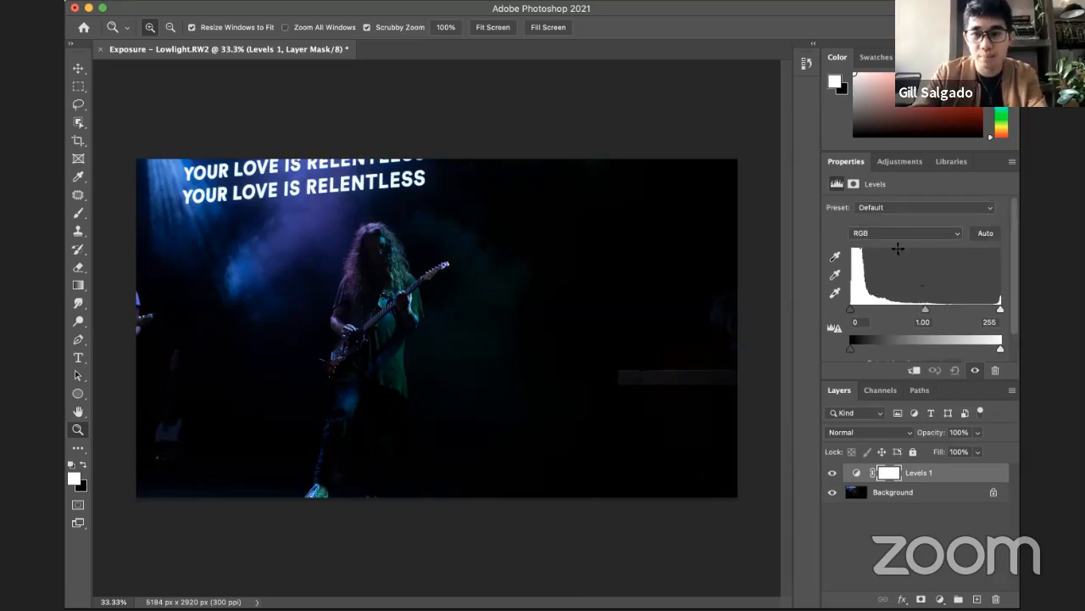
scroll(869, 263, "down", 3)
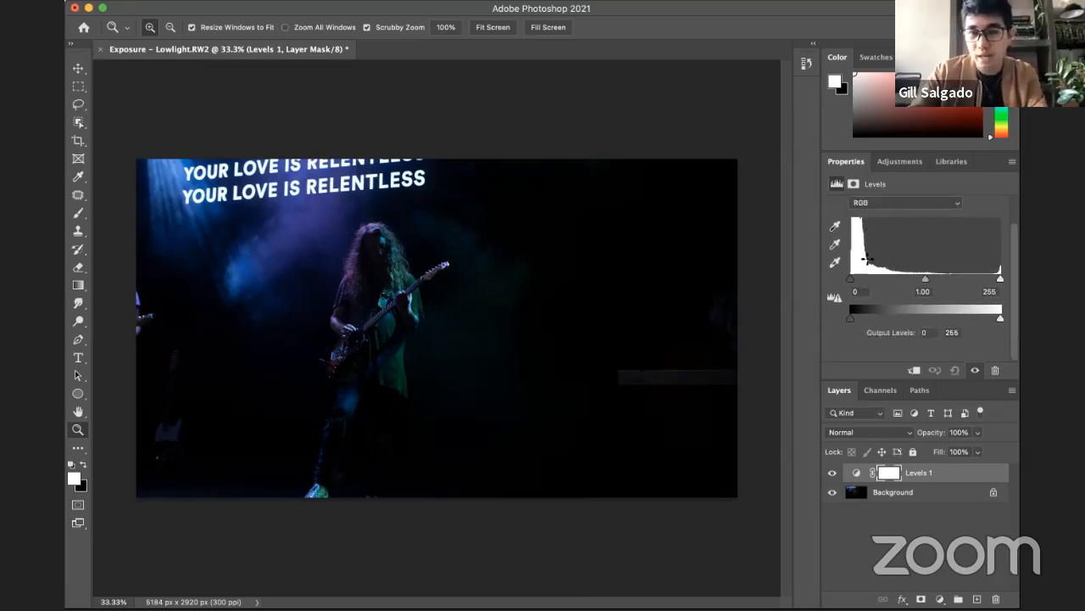
scroll(868, 258, "up", 3)
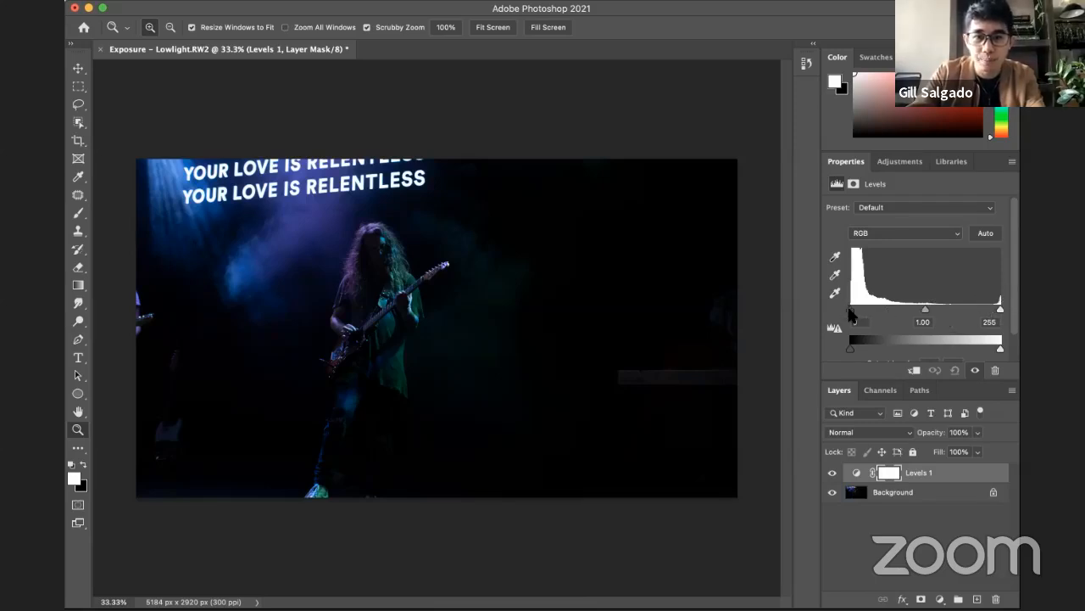
mouse_move(854, 316)
left_mouse_down()
mouse_move(916, 316)
mouse_move(835, 320)
left_mouse_up()
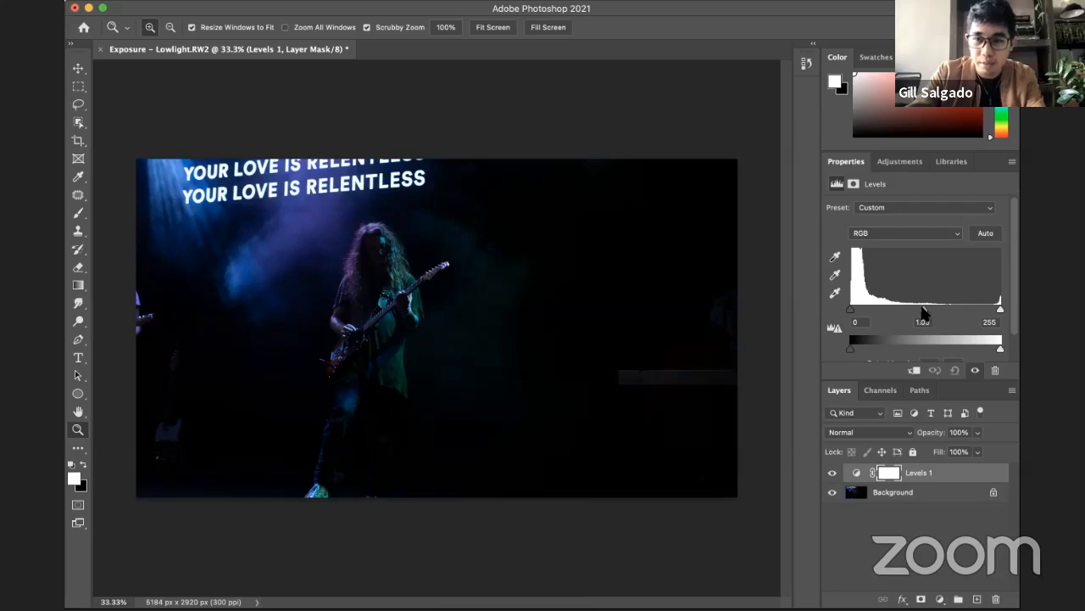
left_click_drag(922, 312, 910, 313)
mouse_move(902, 311)
left_mouse_down()
mouse_move(884, 314)
mouse_move(923, 312)
left_mouse_up()
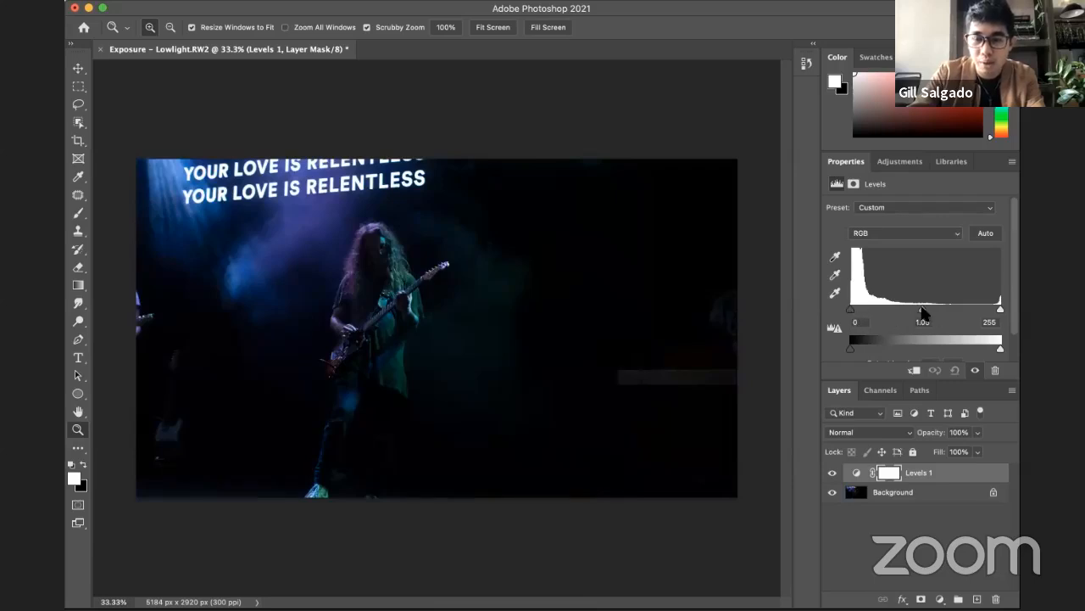
mouse_move(922, 312)
left_mouse_down()
mouse_move(876, 314)
mouse_move(973, 311)
mouse_move(923, 312)
left_mouse_up()
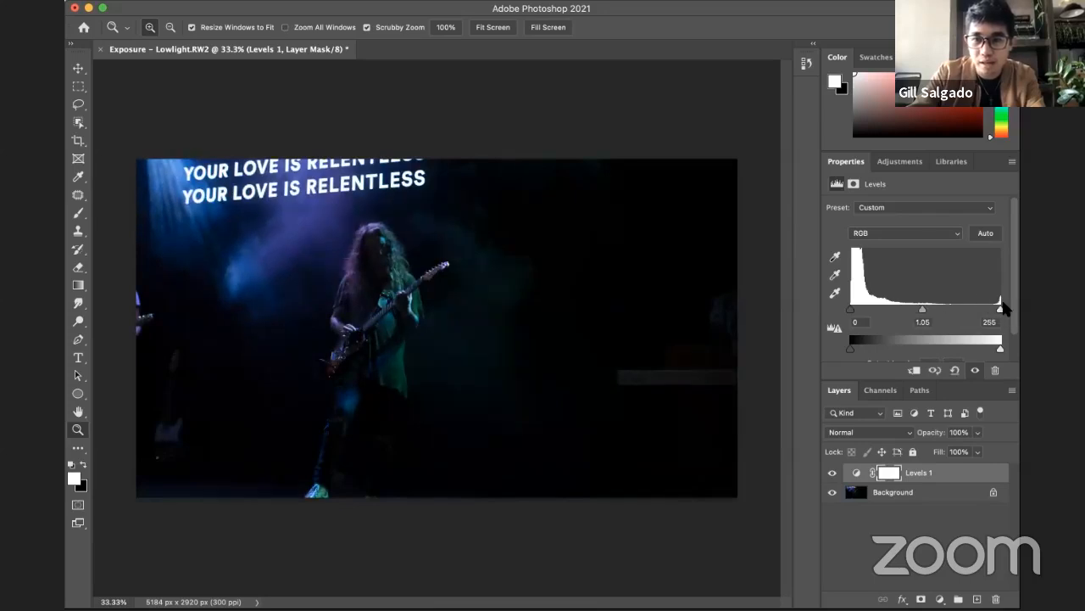
mouse_move(1000, 308)
left_mouse_down()
mouse_move(854, 312)
mouse_move(1001, 312)
left_mouse_up()
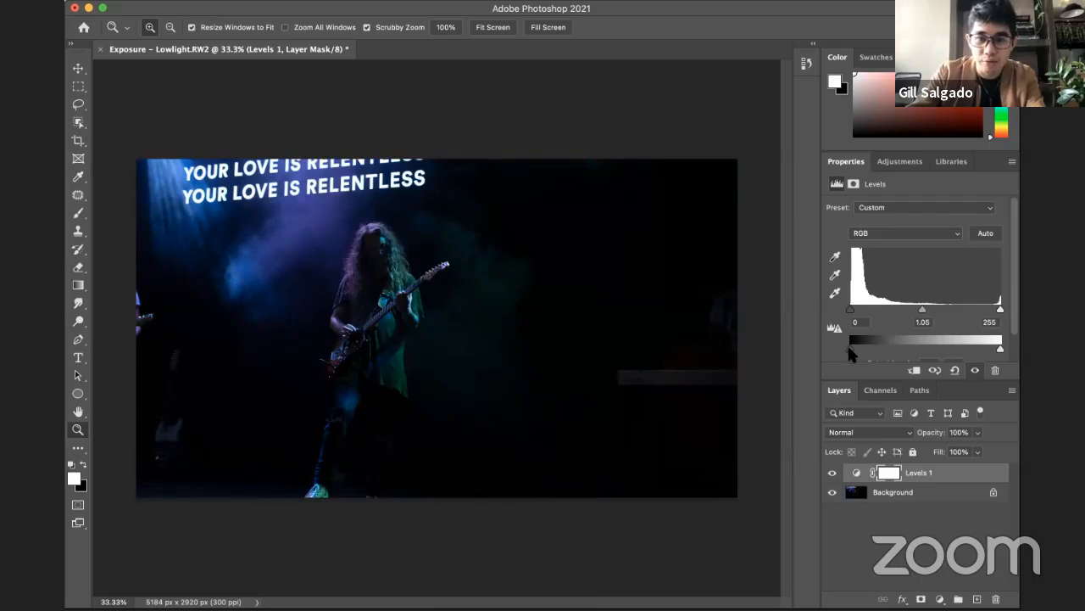
mouse_move(848, 348)
left_mouse_down()
mouse_move(890, 344)
mouse_move(821, 349)
mouse_move(1019, 353)
mouse_move(831, 353)
left_mouse_up()
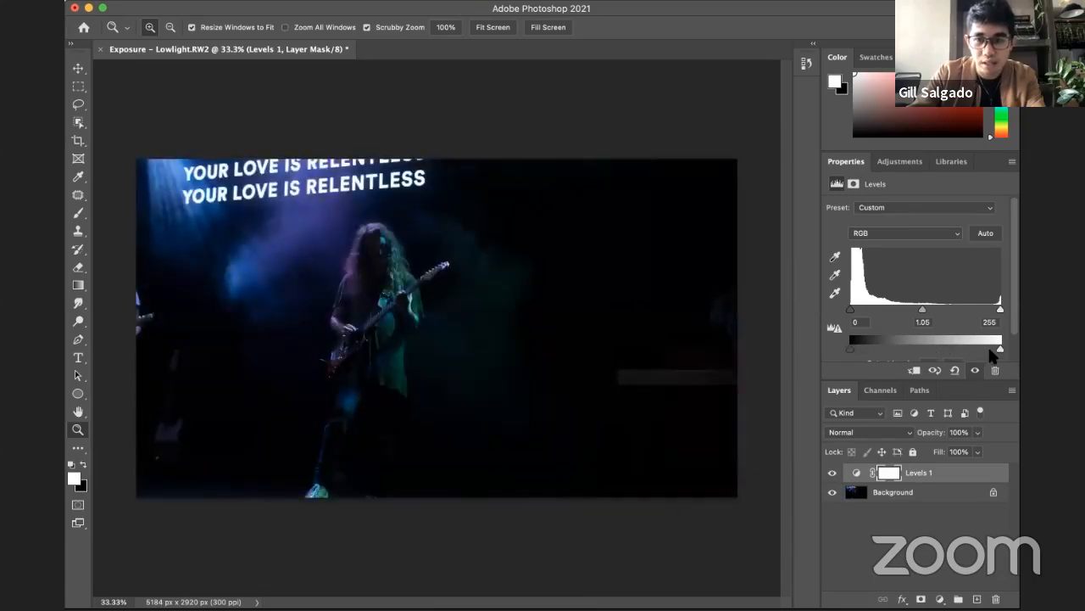
left_click_drag(998, 355, 996, 408)
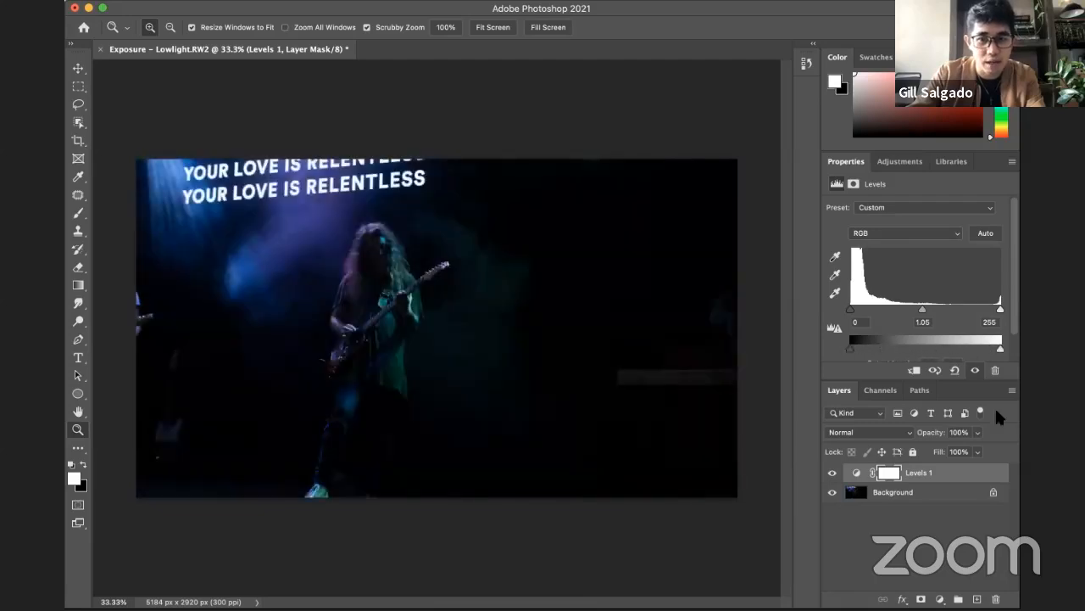
Step: Delete the Levels layer and add a Curves adjustment layer above the background photo
key("BackSpace")
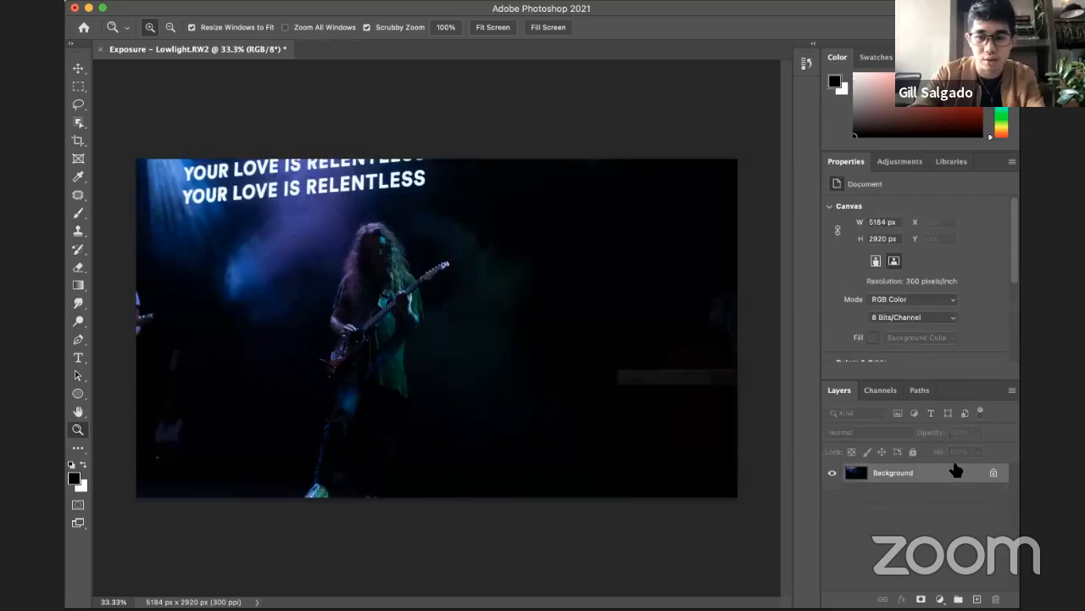
left_click(939, 599)
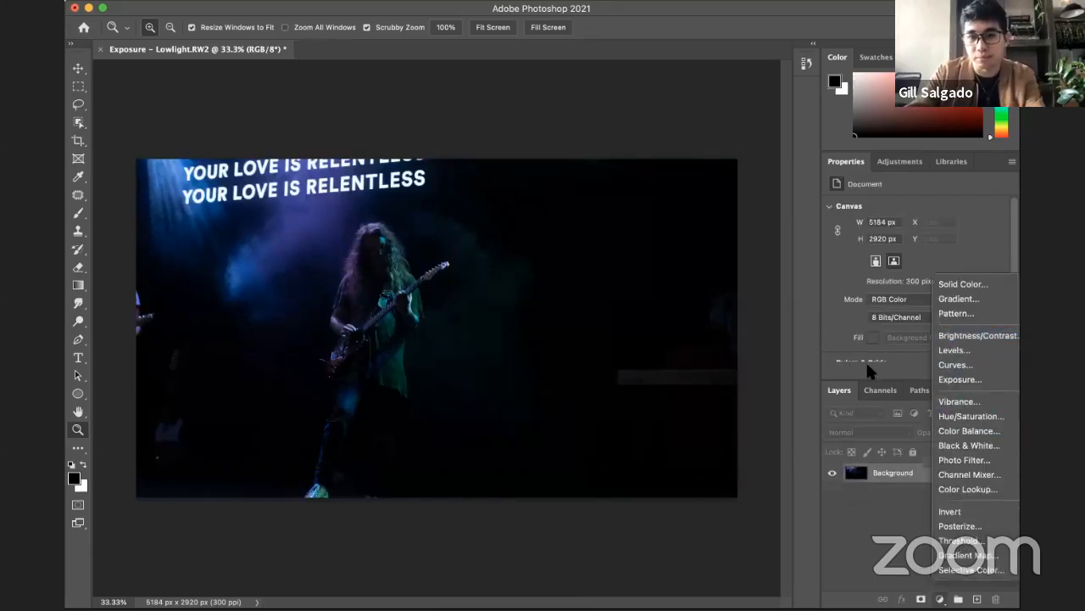
left_click(962, 364)
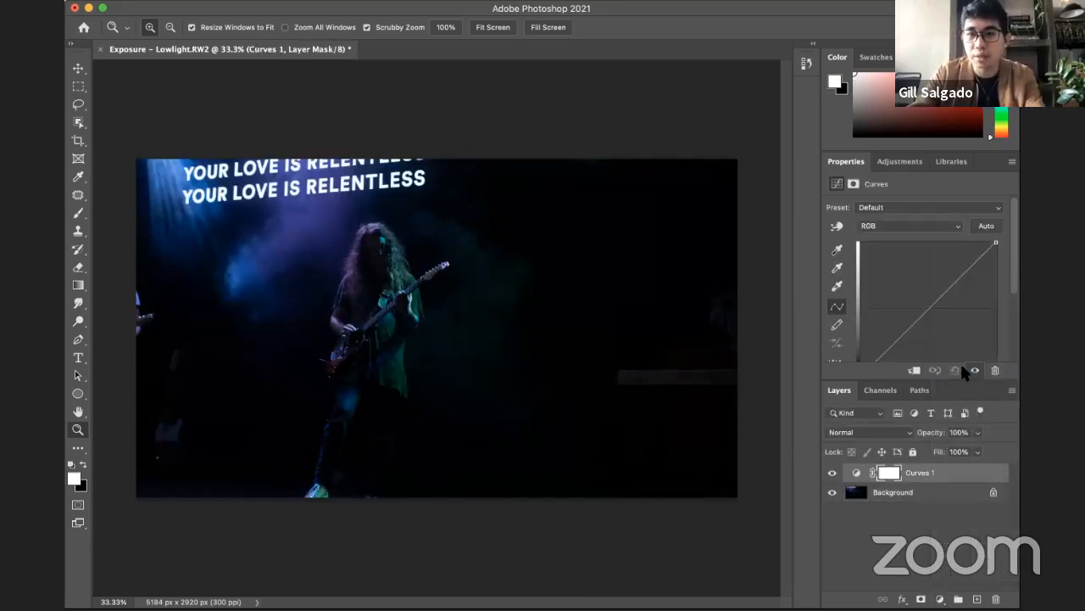
Step: Try moving the white and black end points of the RGB curve on the Curves layer
scroll(936, 242, "down", 1)
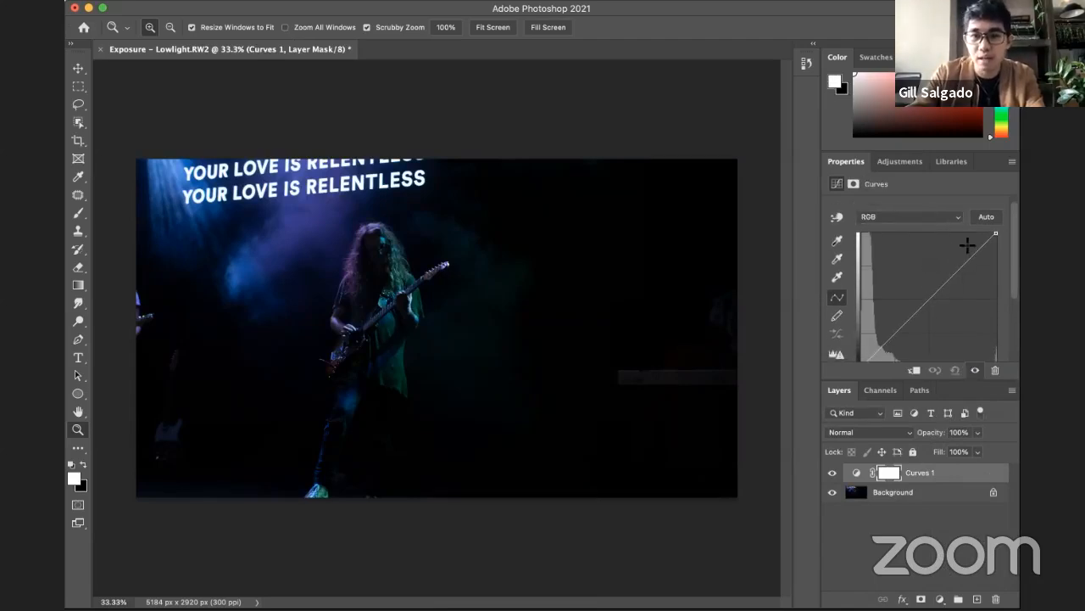
scroll(958, 260, "down", 1)
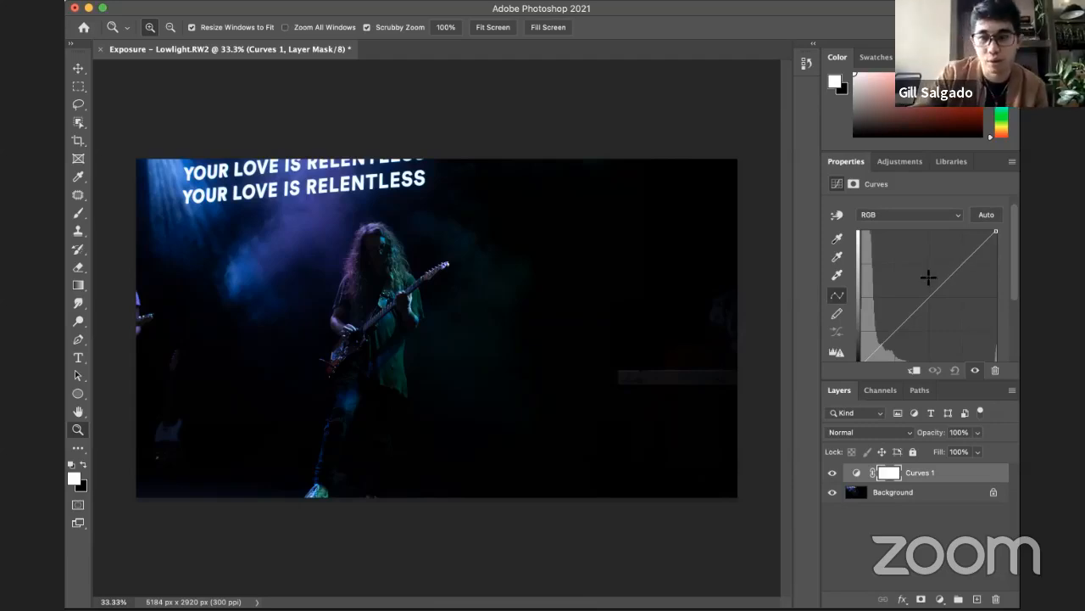
scroll(973, 259, "down", 3)
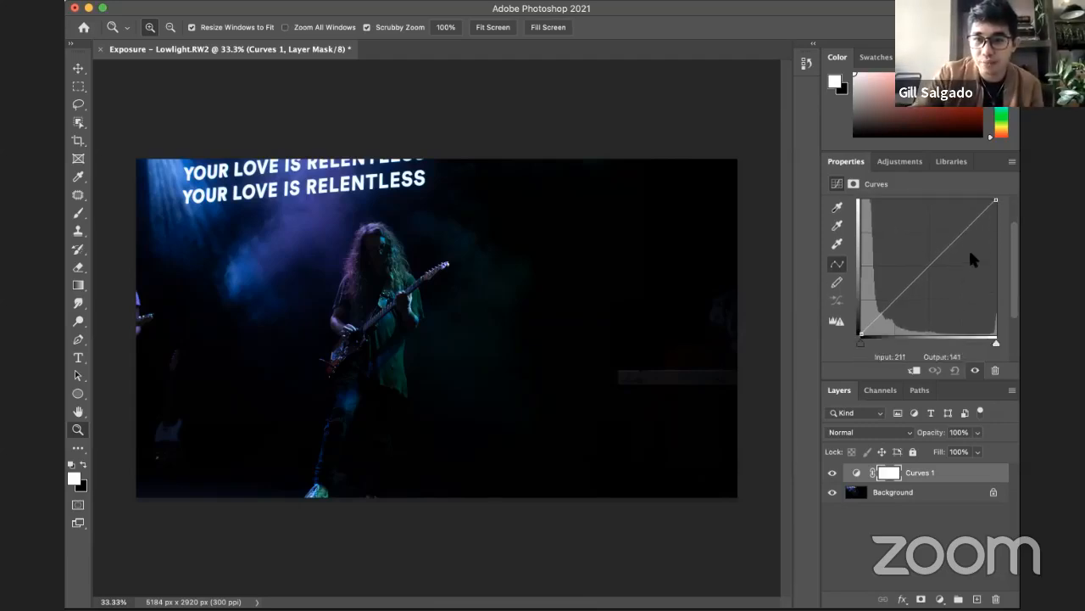
scroll(973, 246, "up", 1)
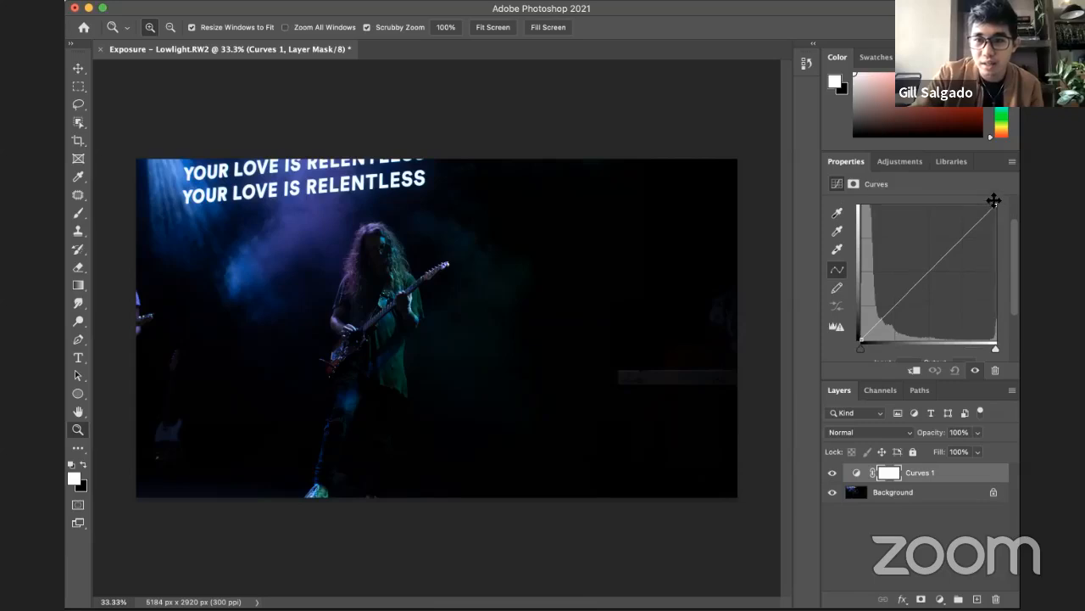
left_click_drag(1000, 204, 999, 174)
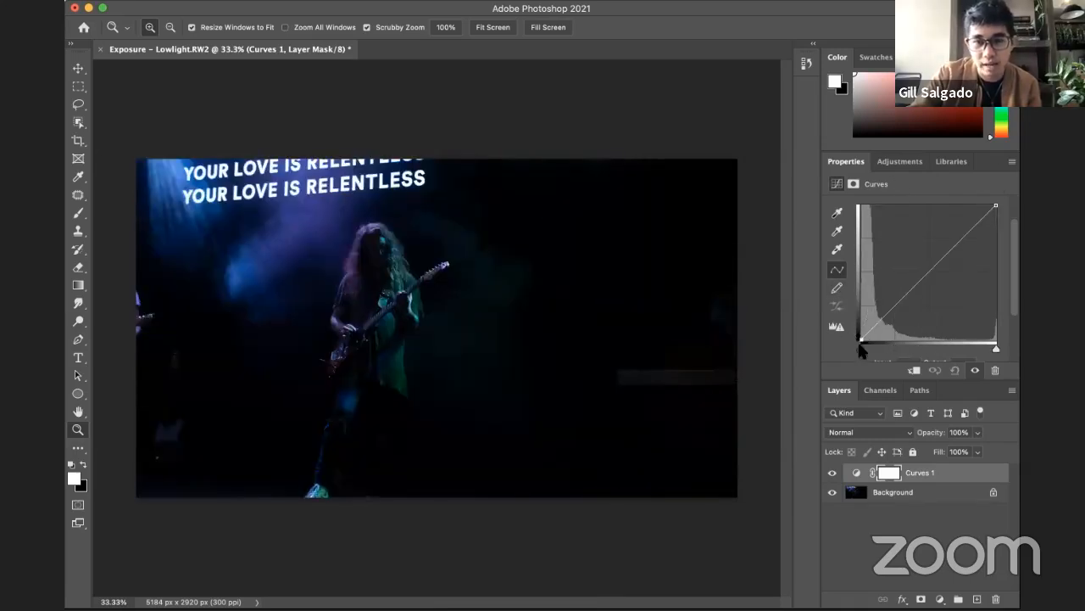
left_click_drag(860, 341, 780, 431)
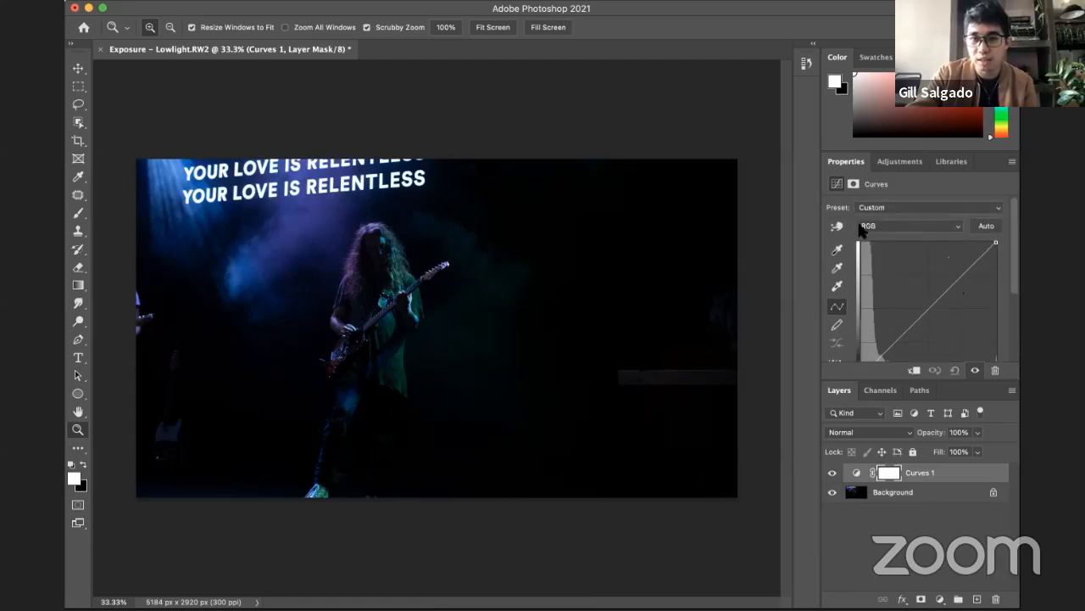
Step: Bring up the Red channel's curve and histogram on the Curves layer for inspection
left_click(922, 226)
left_click(927, 238)
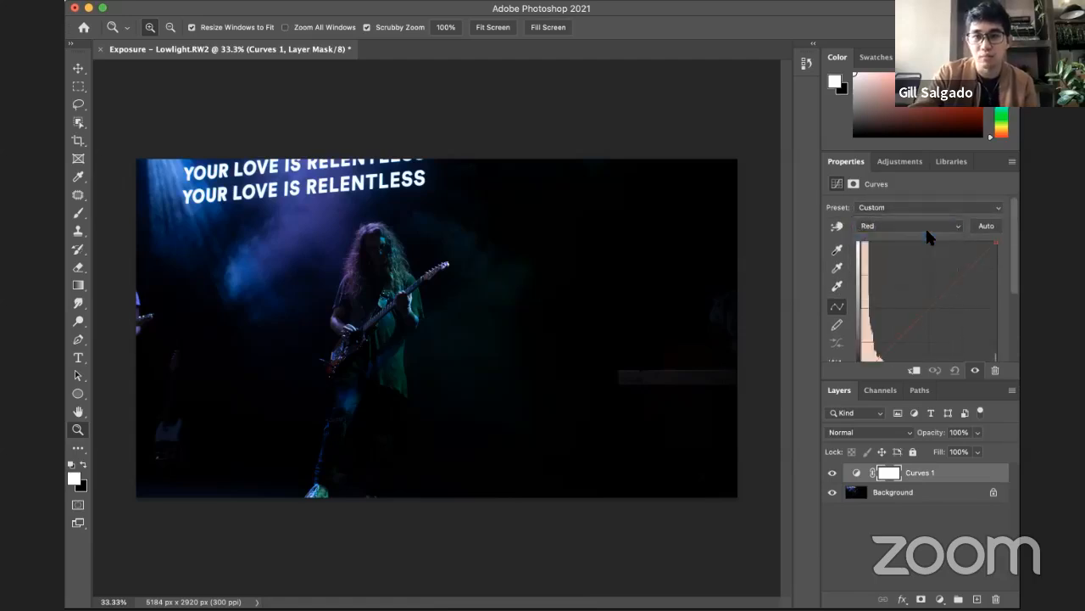
scroll(949, 276, "down", 1)
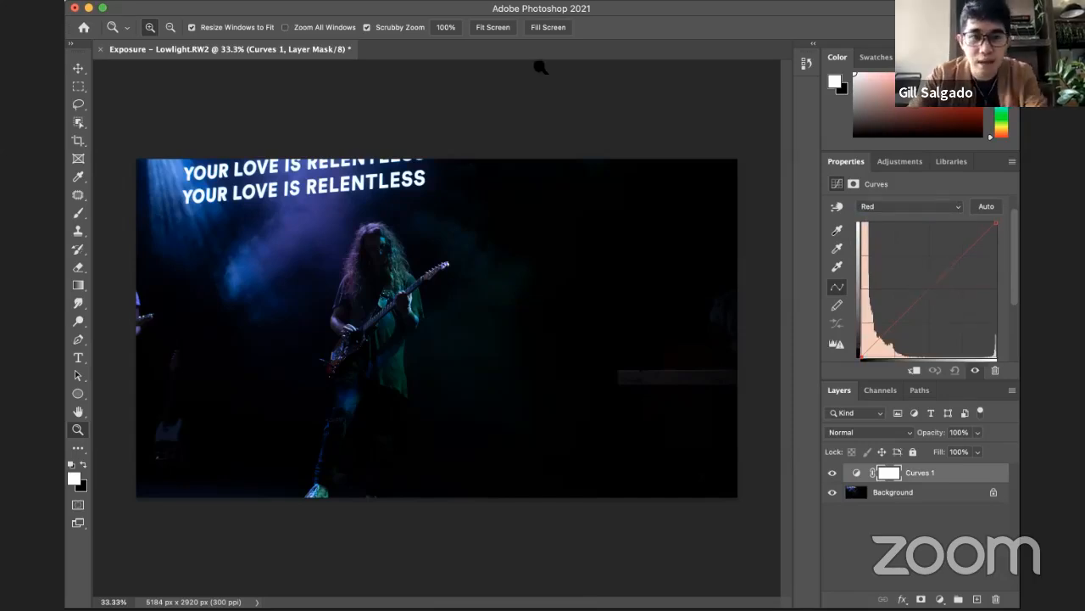
Step: Close the low-light concert photo without saving and open the recent file IMG_4917.CR2
key("super+w")
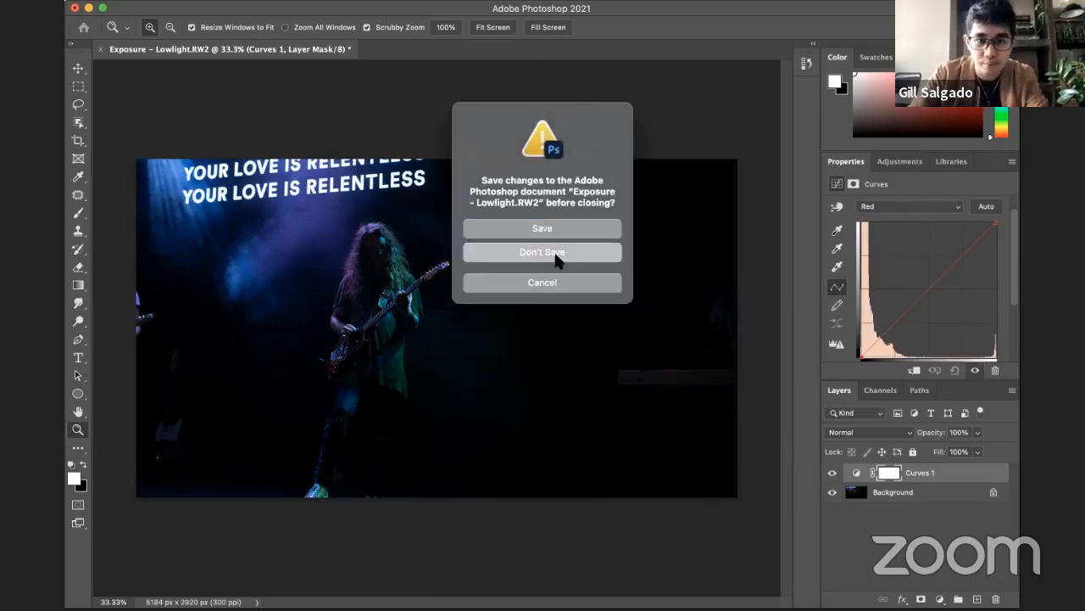
left_click(555, 254)
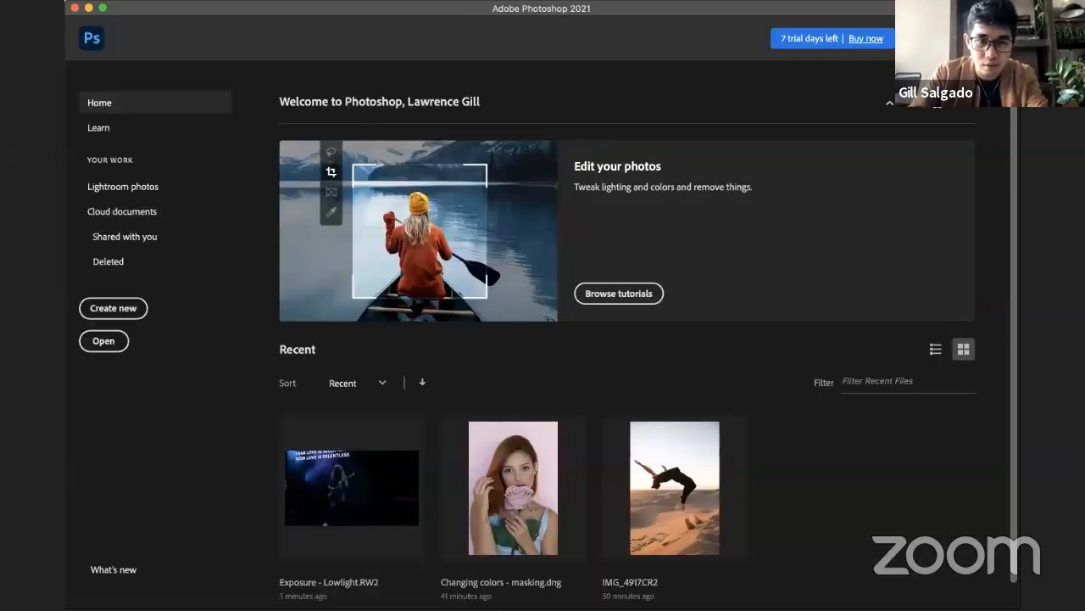
left_click(717, 481)
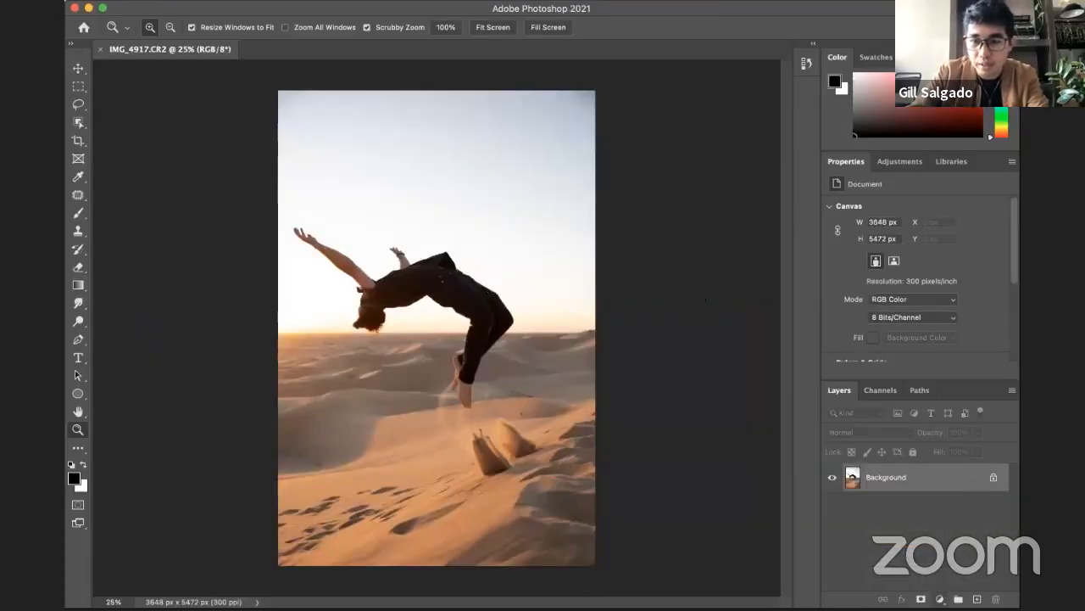
Step: Add a Curves adjustment layer above the desert photo and pull the middle of the RGB curve down to darken the midtones
left_click(940, 598)
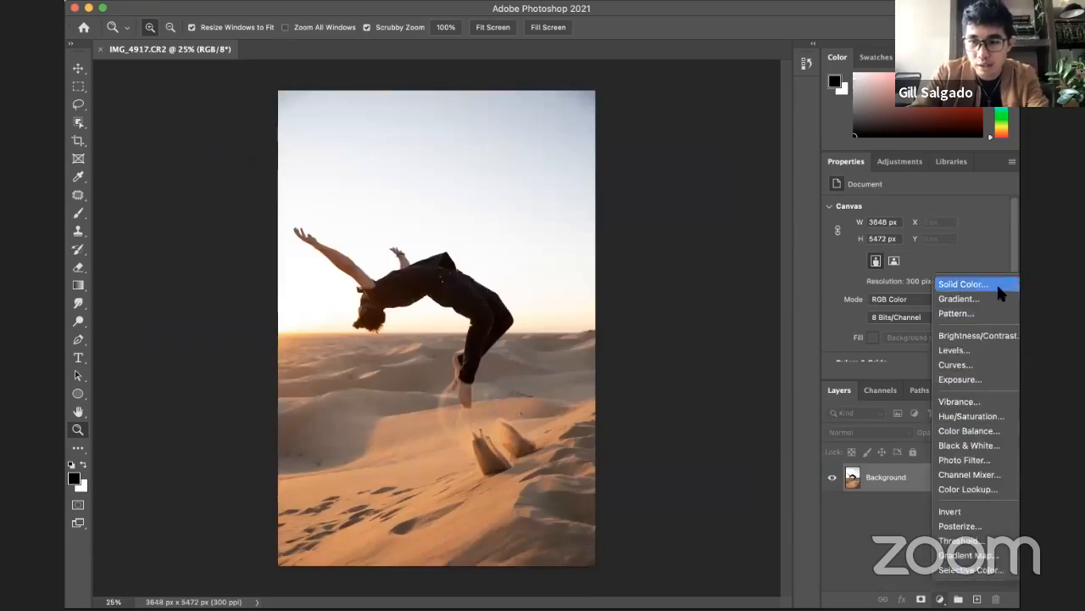
left_click(977, 362)
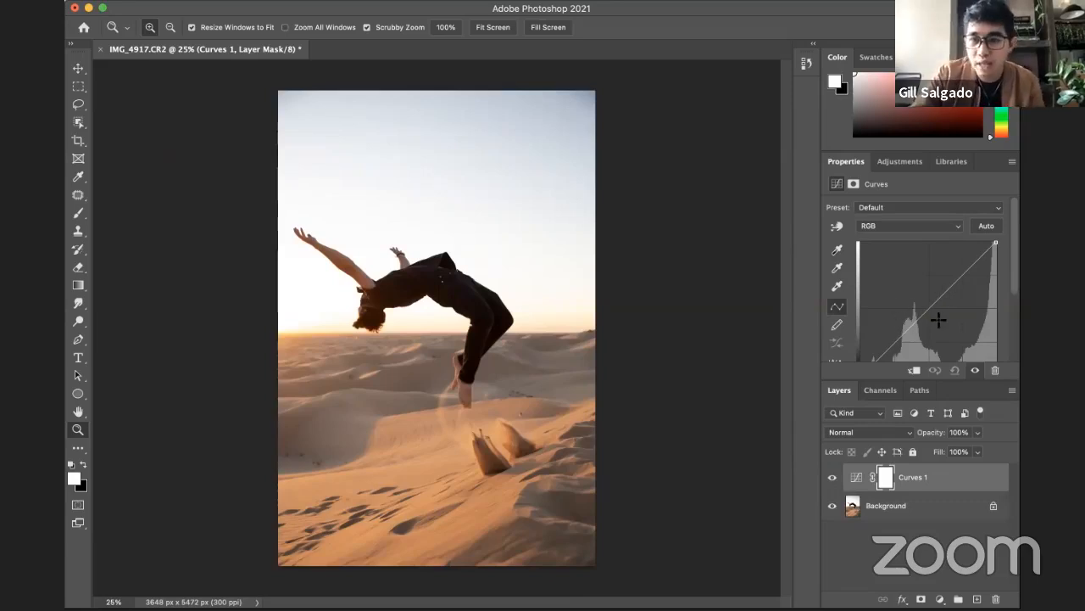
left_click(926, 311)
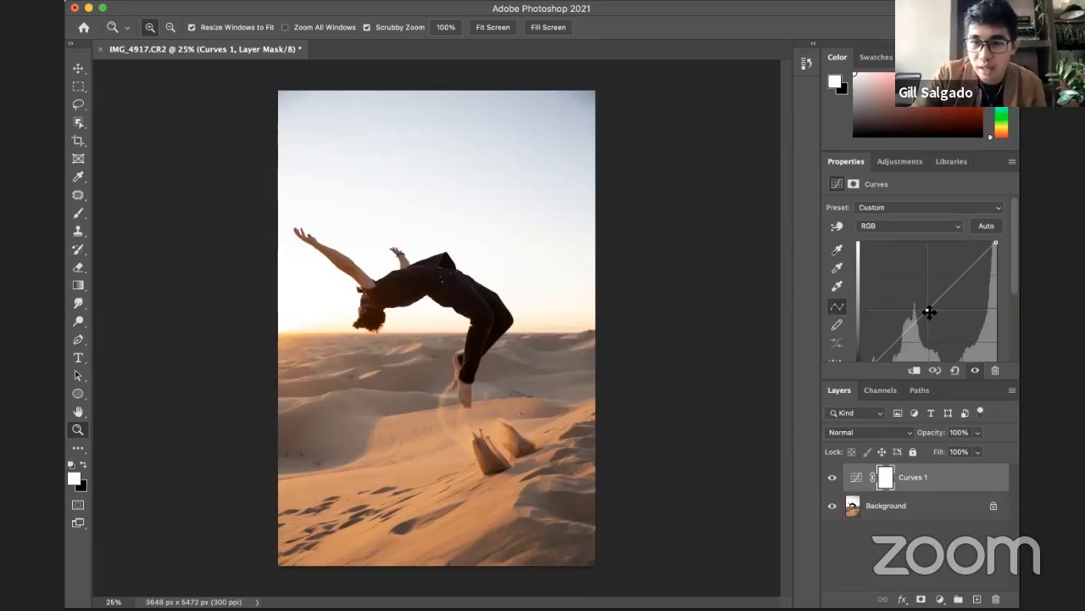
mouse_move(928, 307)
left_mouse_down()
mouse_move(908, 281)
mouse_move(947, 319)
mouse_move(922, 291)
mouse_move(944, 293)
mouse_move(923, 308)
mouse_move(916, 291)
mouse_move(935, 305)
left_mouse_up()
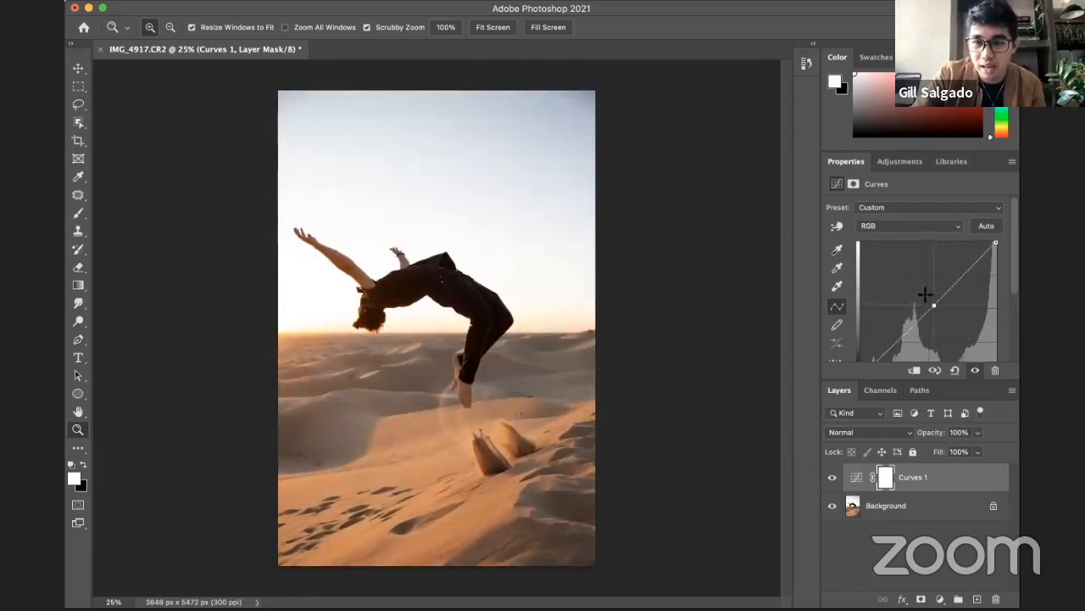
left_click_drag(925, 294, 950, 317)
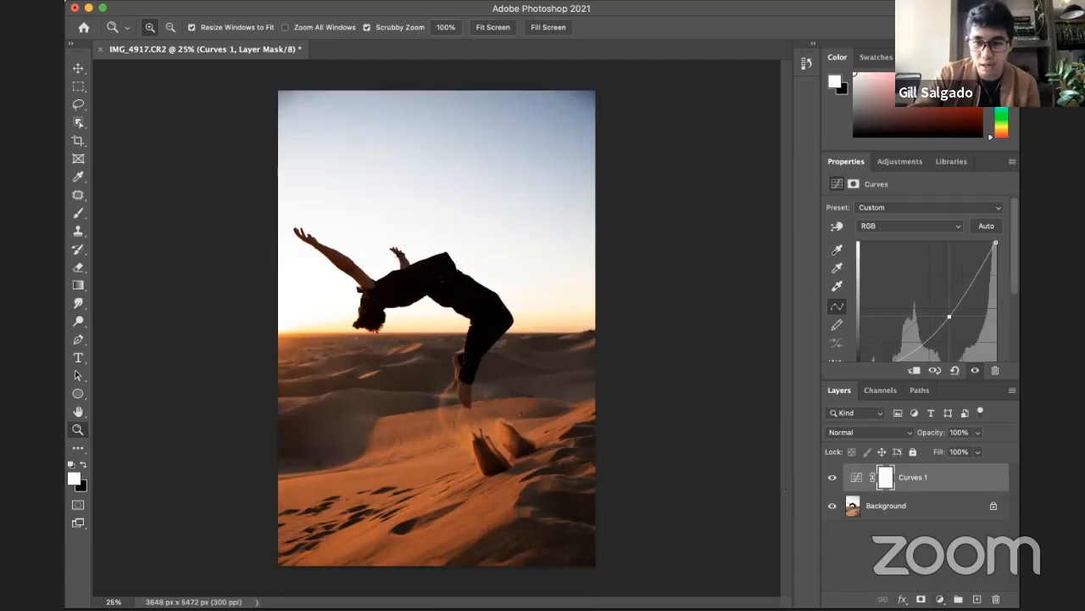
left_click(940, 599)
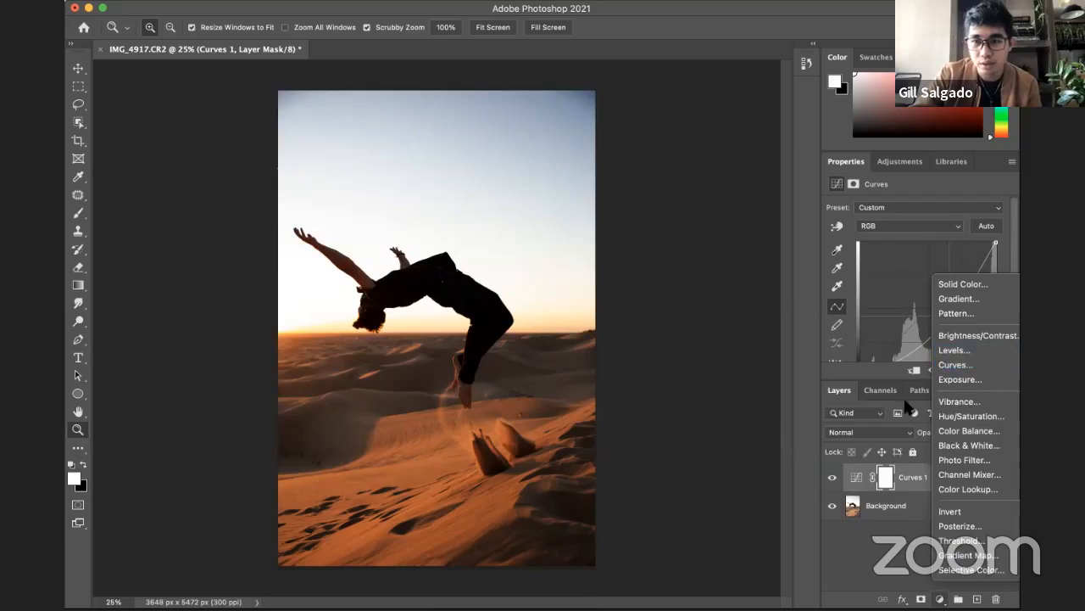
left_click(906, 471)
left_click(920, 481)
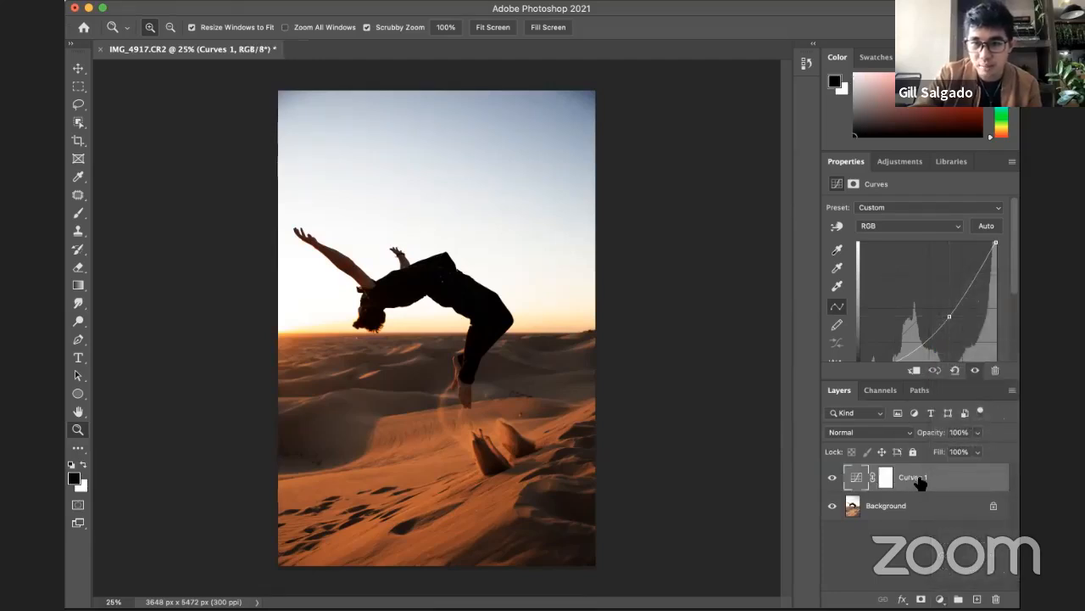
left_click(920, 224)
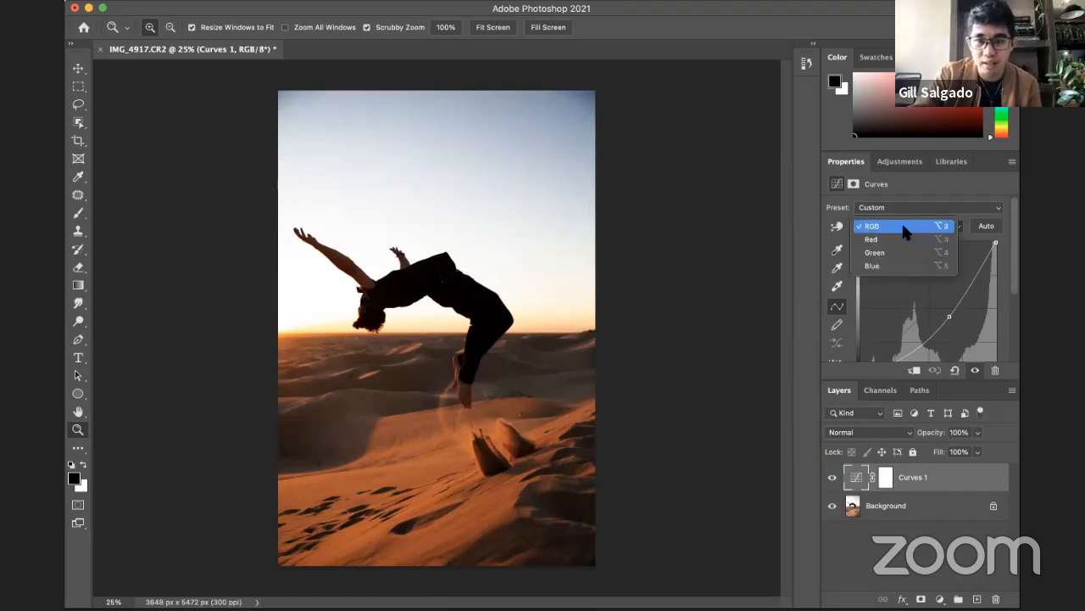
left_click(895, 226)
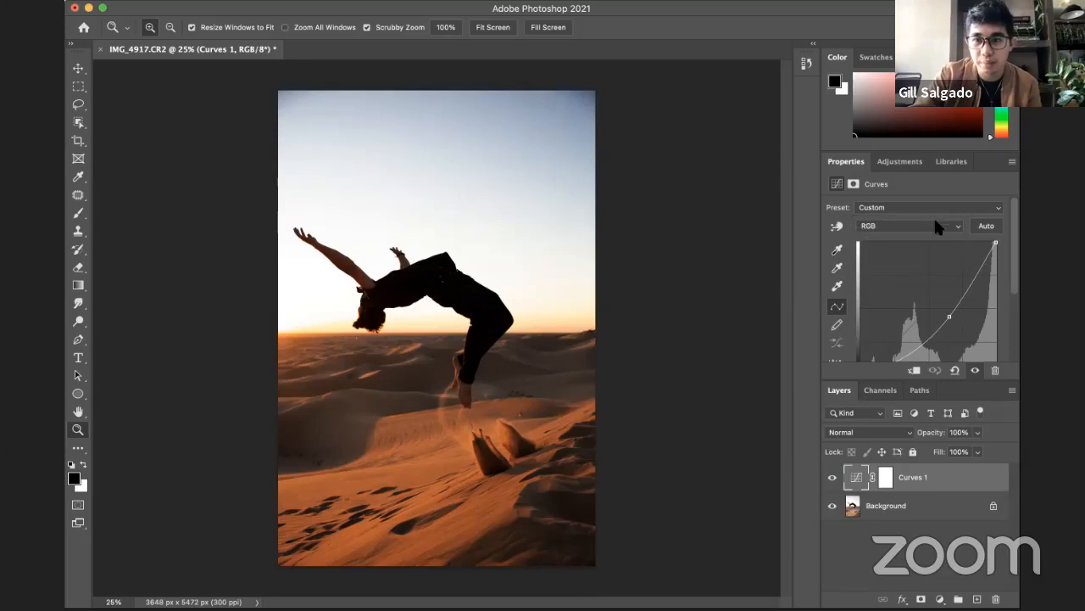
Step: Try lowering the midtones of the Red channel's curve, and remove the added point
left_click(920, 226)
left_click(905, 238)
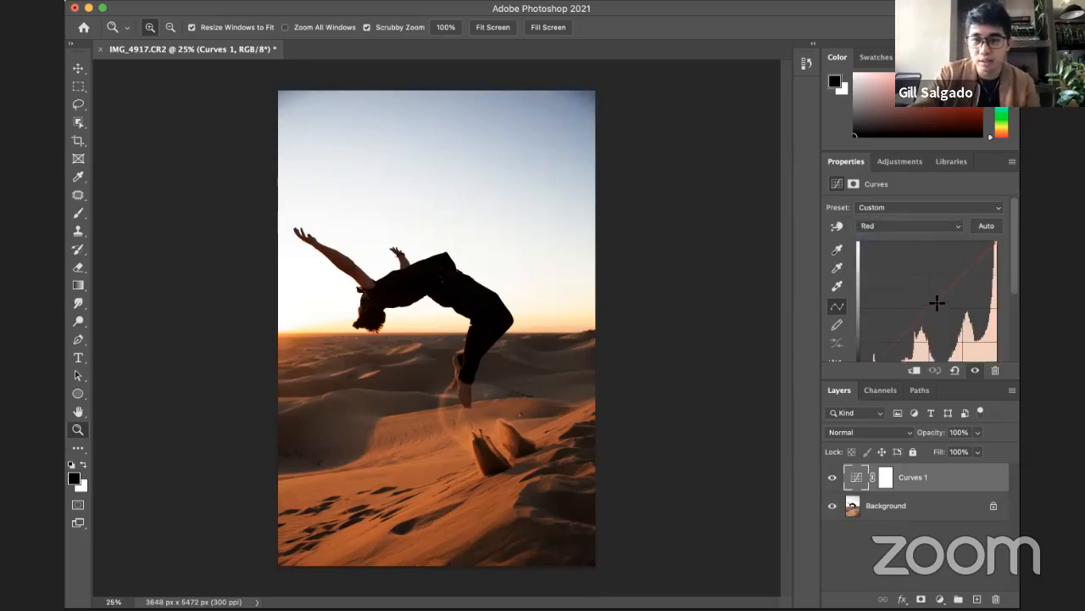
mouse_move(933, 301)
left_mouse_down()
mouse_move(938, 281)
mouse_move(914, 262)
mouse_move(948, 316)
left_mouse_up()
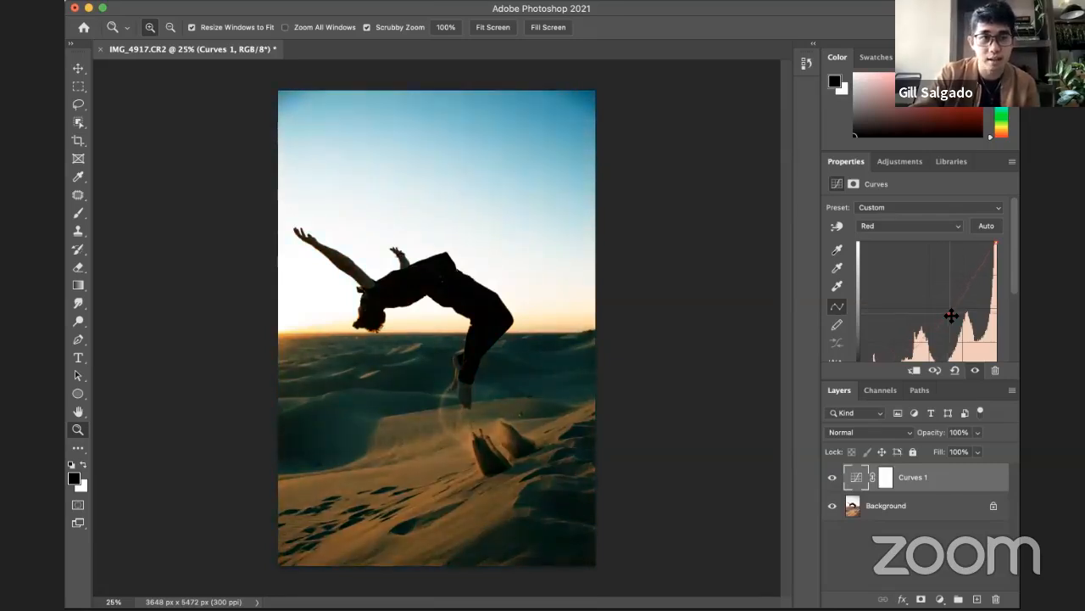
left_click_drag(952, 316, 939, 214)
Step: Try raising the midtones of the Green channel's curve slightly
left_click(939, 218)
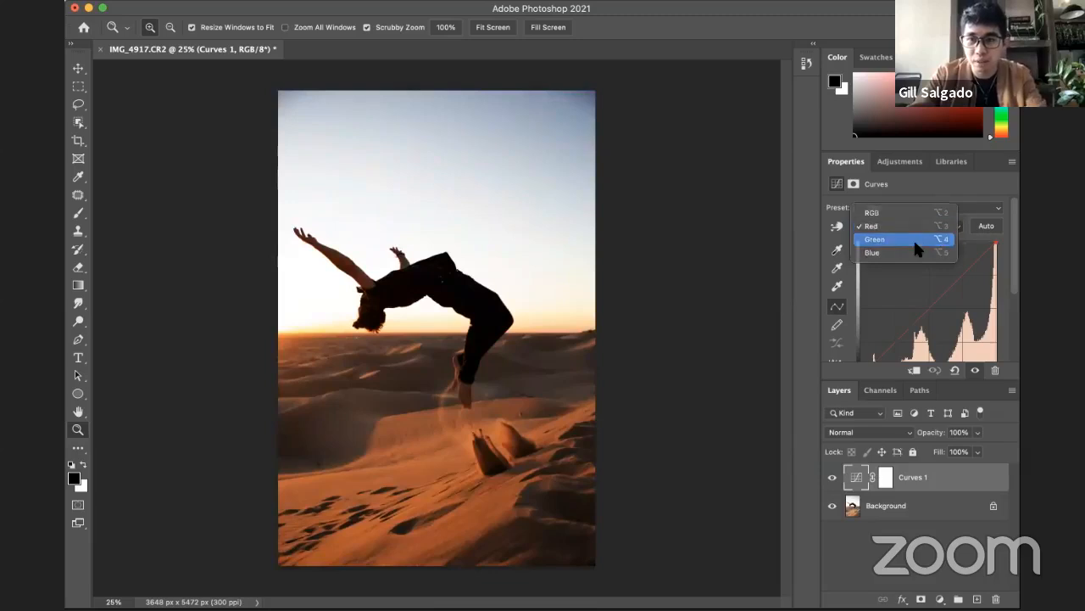
left_click(916, 240)
mouse_move(938, 291)
left_mouse_down()
mouse_move(915, 266)
mouse_move(928, 303)
mouse_move(988, 351)
mouse_move(926, 304)
left_mouse_up()
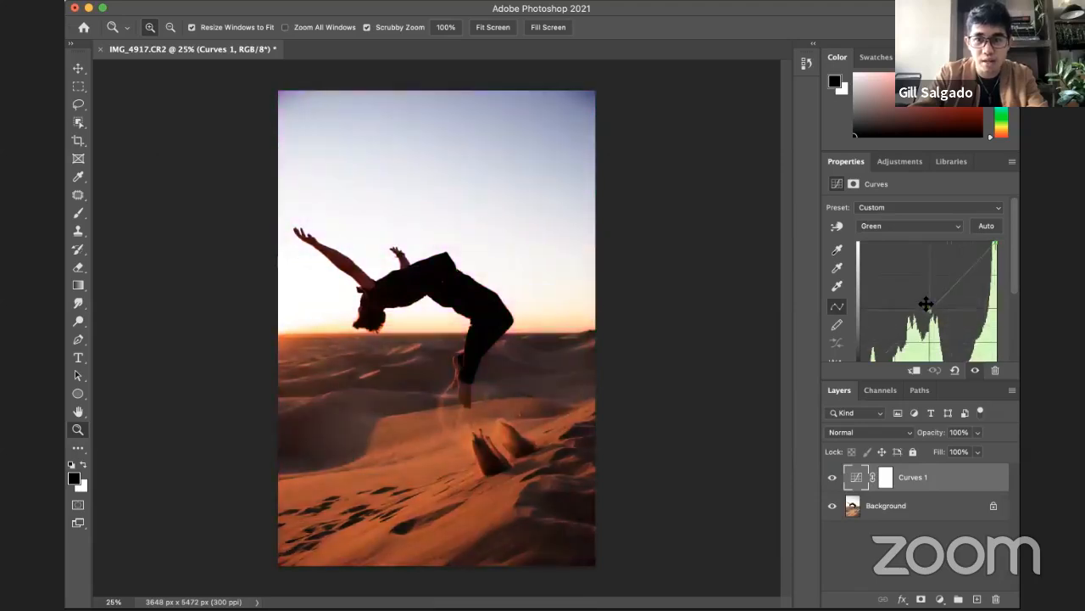
Step: Lower the midtones of the Blue channel's curve and raise the midtones of the Red channel's curve
left_click(912, 227)
left_click(919, 240)
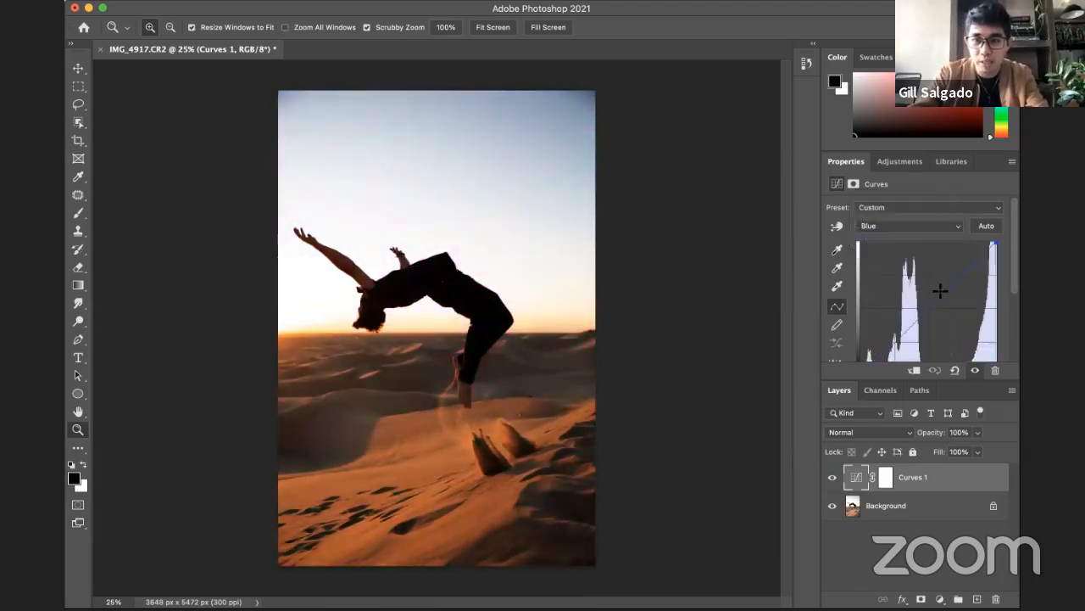
mouse_move(941, 291)
left_mouse_down()
mouse_move(894, 266)
mouse_move(967, 331)
mouse_move(940, 294)
mouse_move(947, 309)
left_mouse_up()
left_click(937, 222)
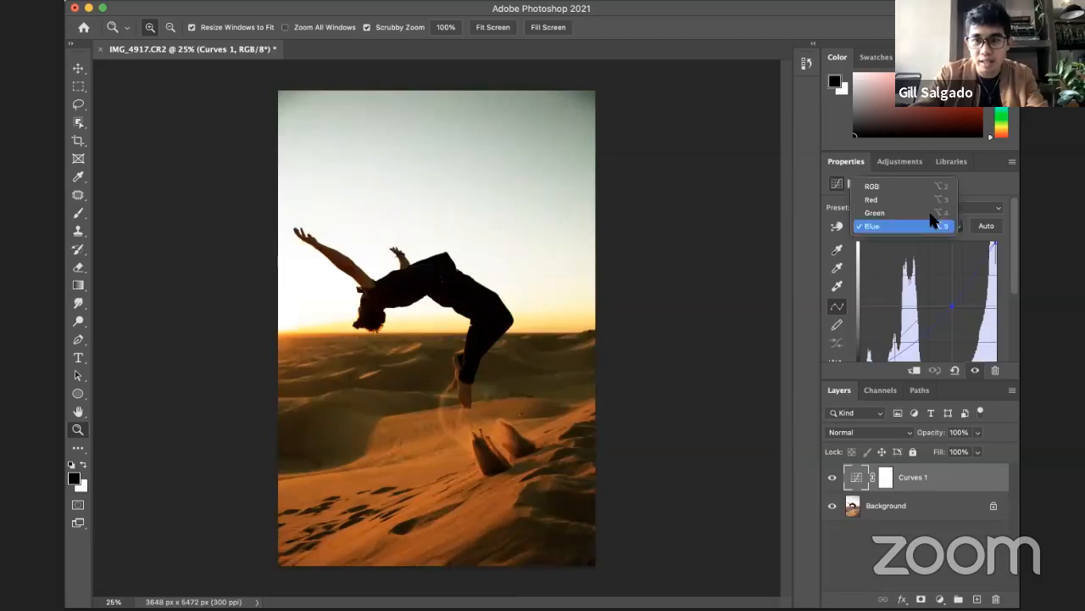
left_click(913, 191)
left_click_drag(941, 293, 932, 289)
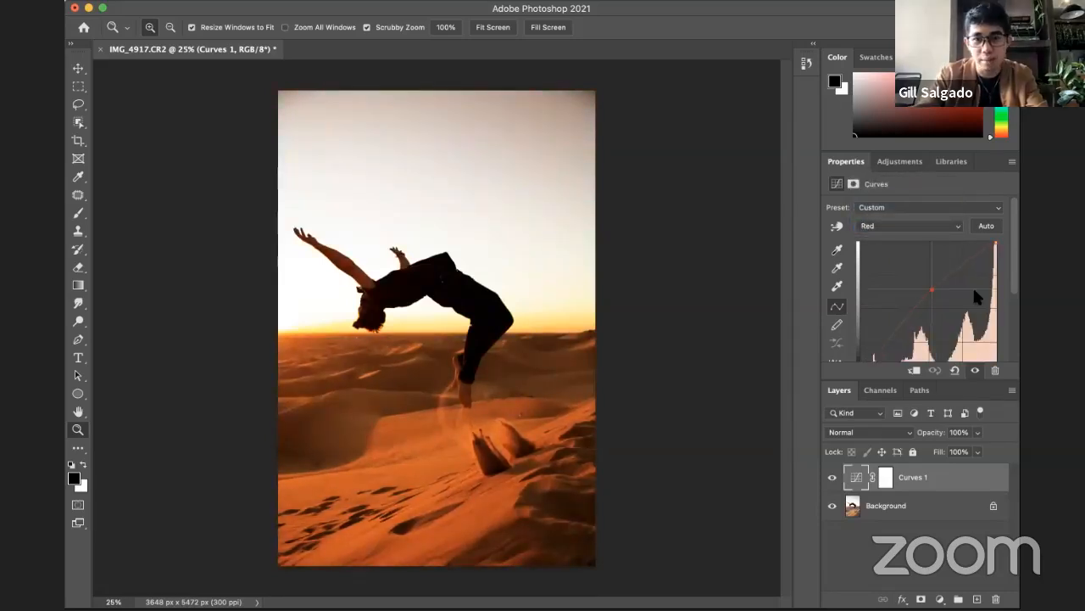
Step: Compare the desert photo with and without the Curves layer, and delete that layer
left_click(832, 479)
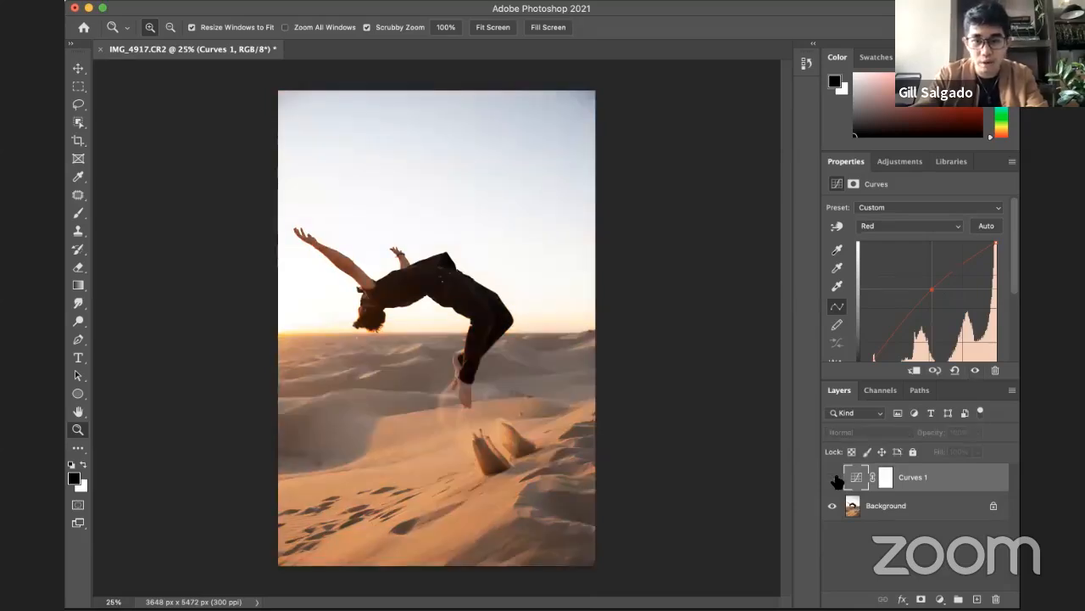
left_click(832, 479)
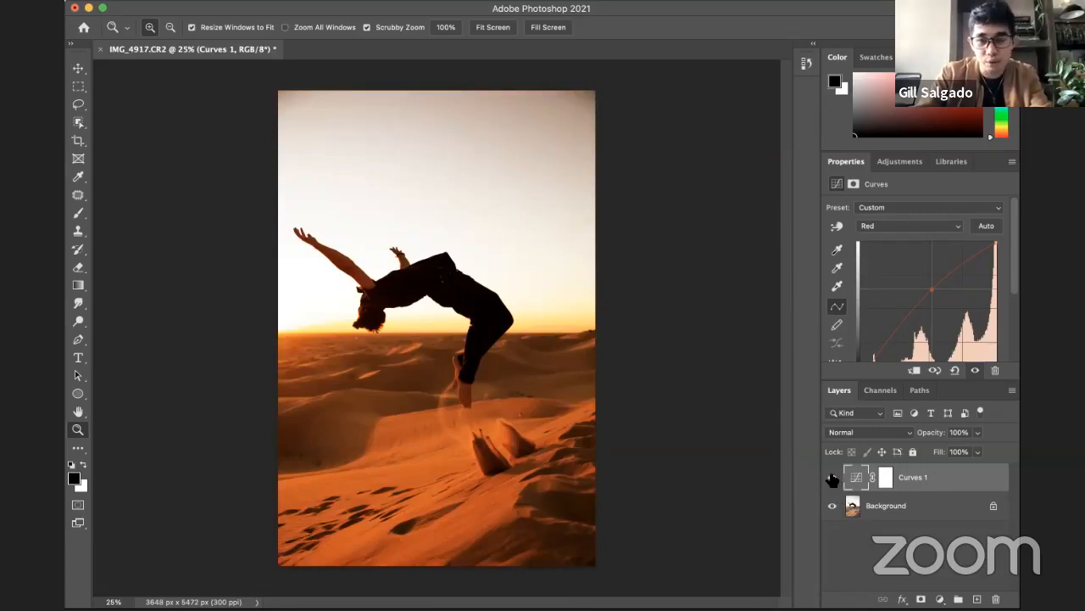
left_click(832, 478)
left_click(832, 478)
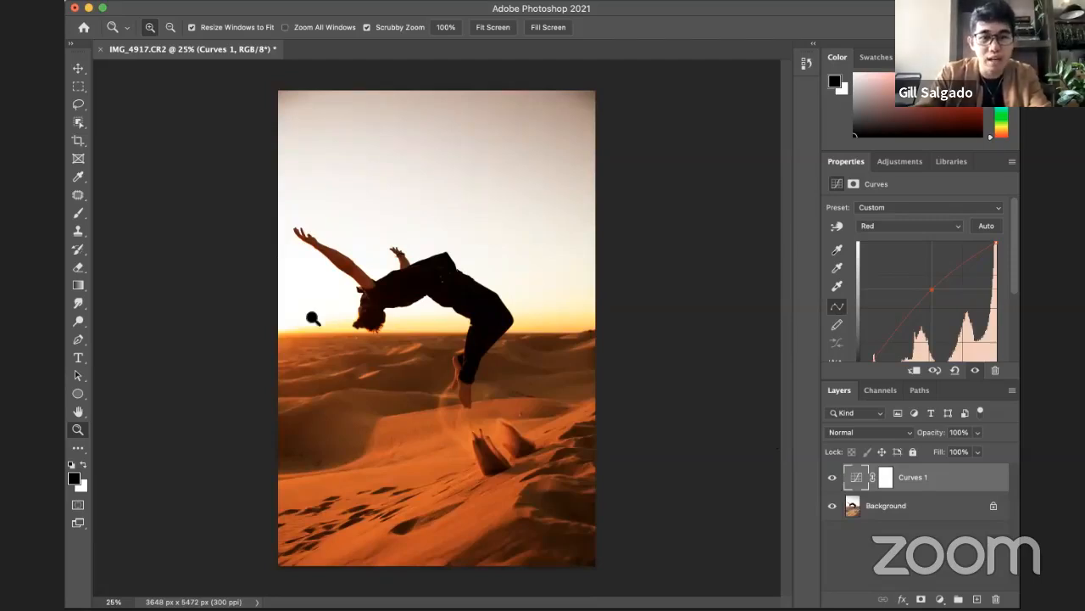
key("BackSpace")
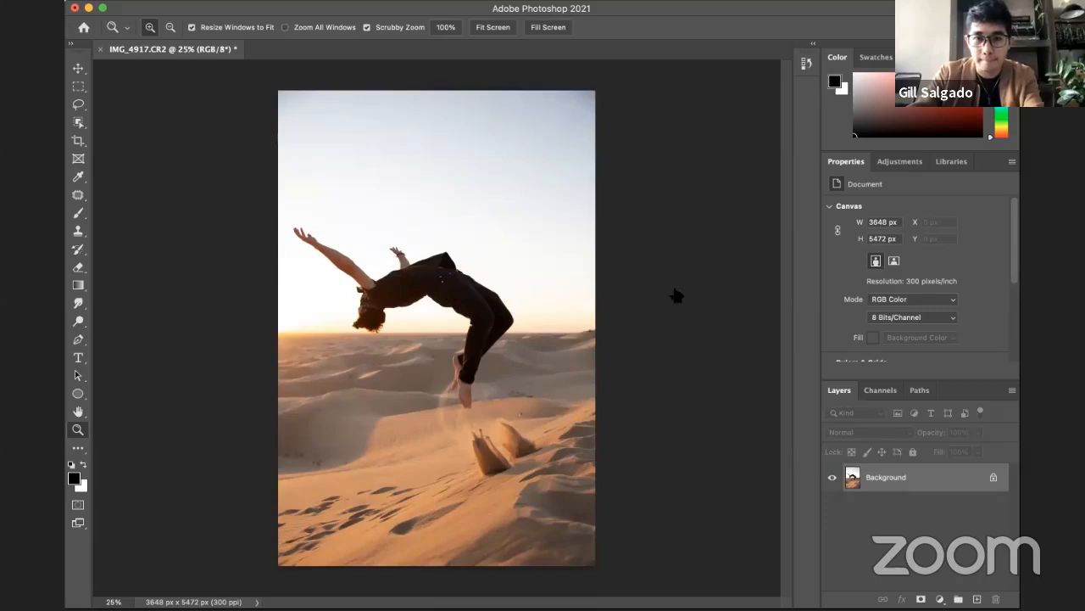
Step: Check the challenge slide in the presentation, return to Photoshop and close IMG_4917.CR2 without saving
key("super+Tab")
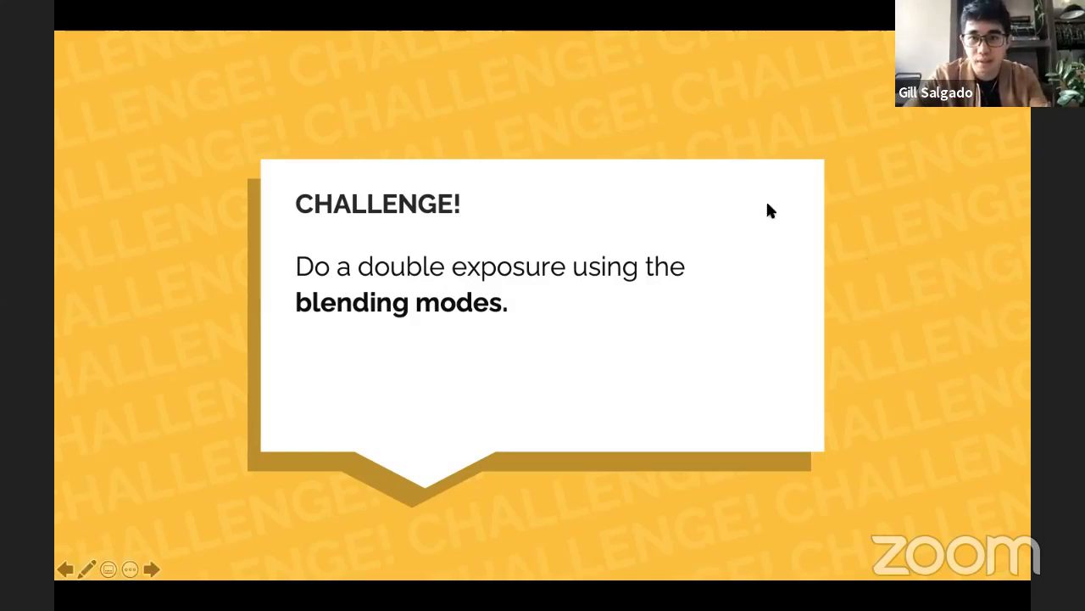
key("super+Tab")
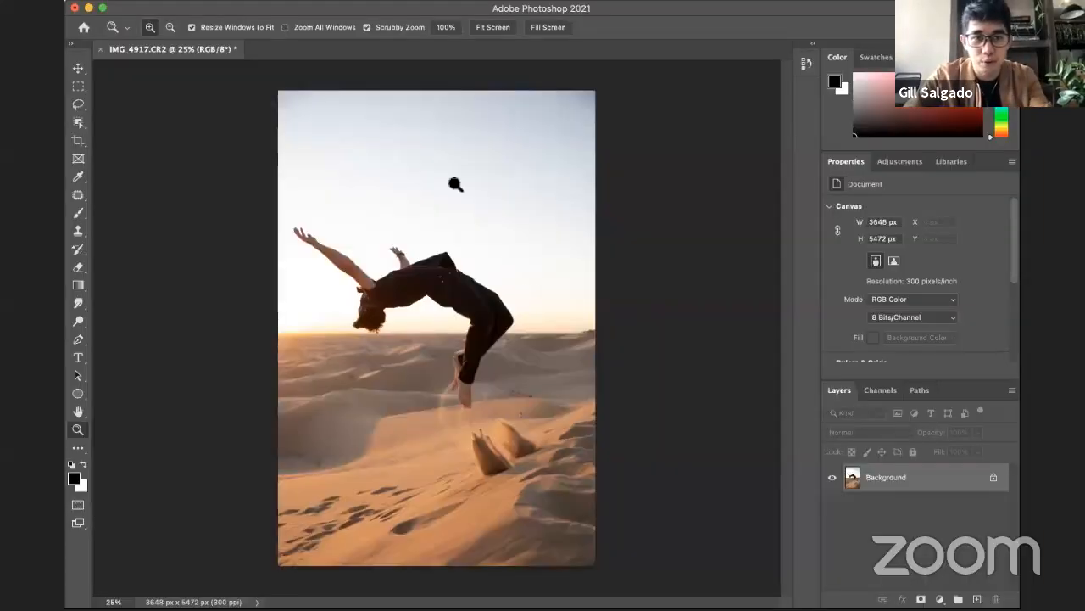
left_click(101, 50)
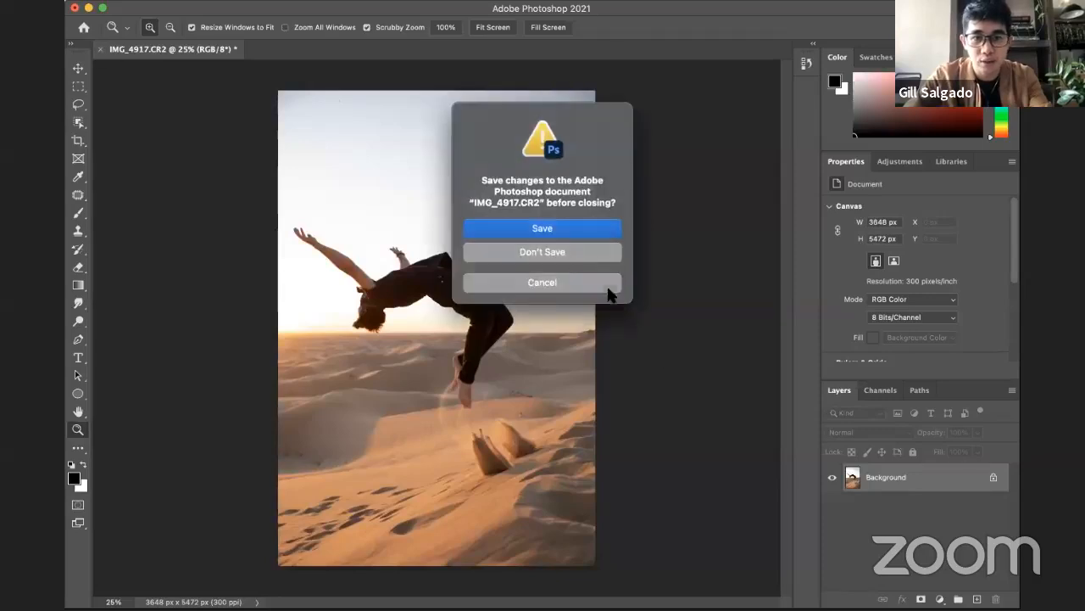
left_click(555, 247)
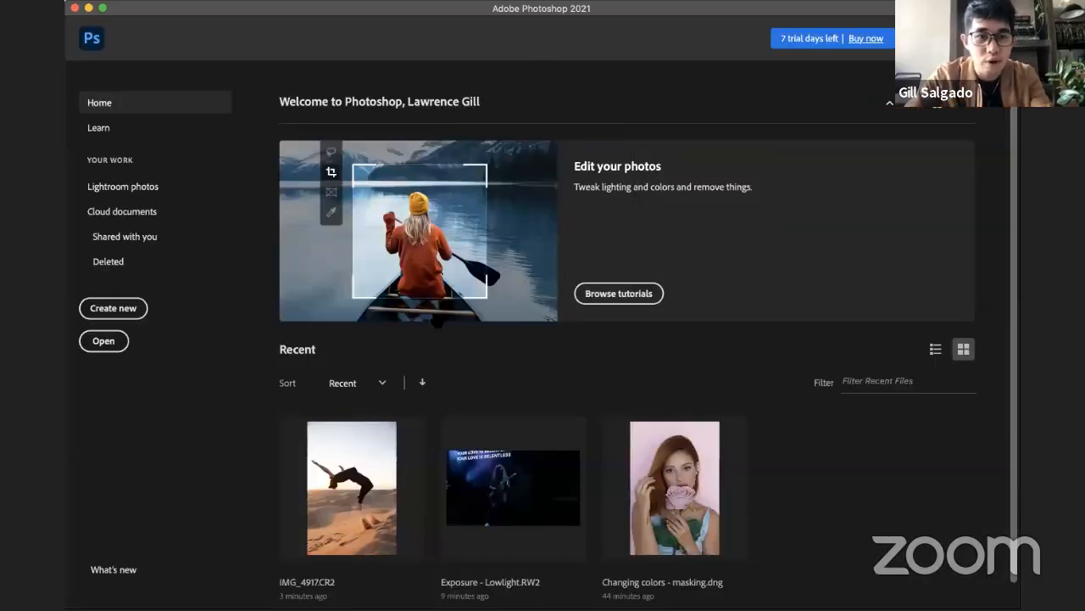
Step: Open Double Exposure.nef and Double Exposure 2.NEF from Camera Raw with their settings as they are
key("super+Tab")
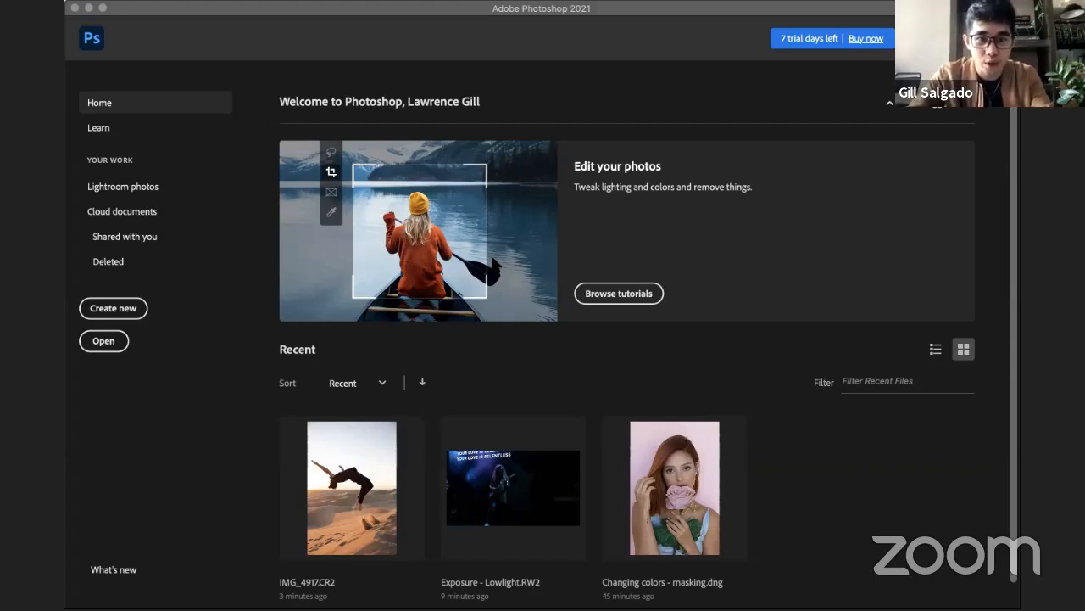
left_click(547, 348)
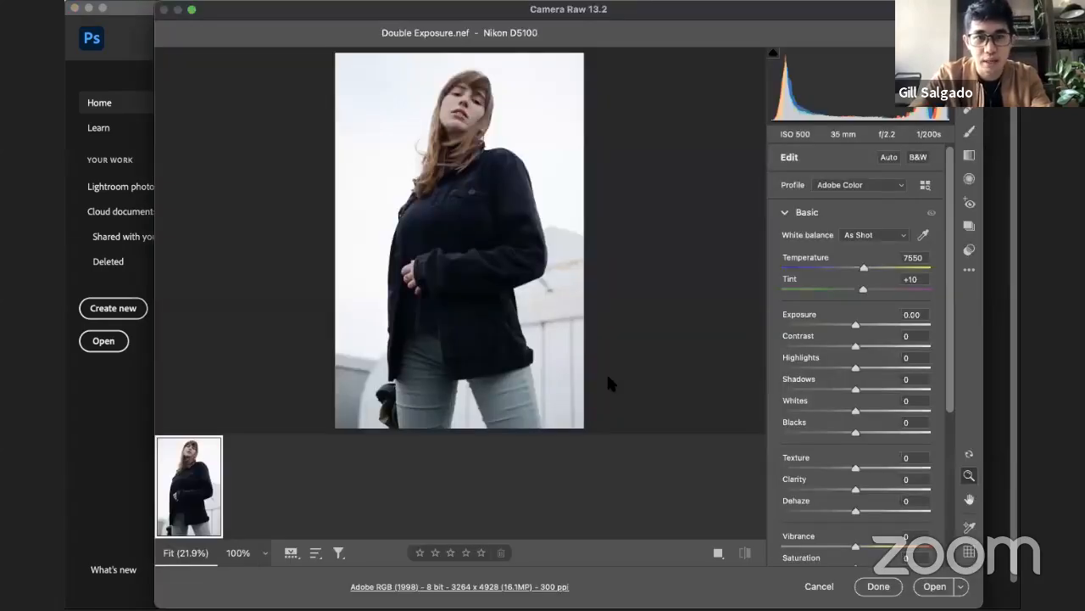
left_click(935, 586)
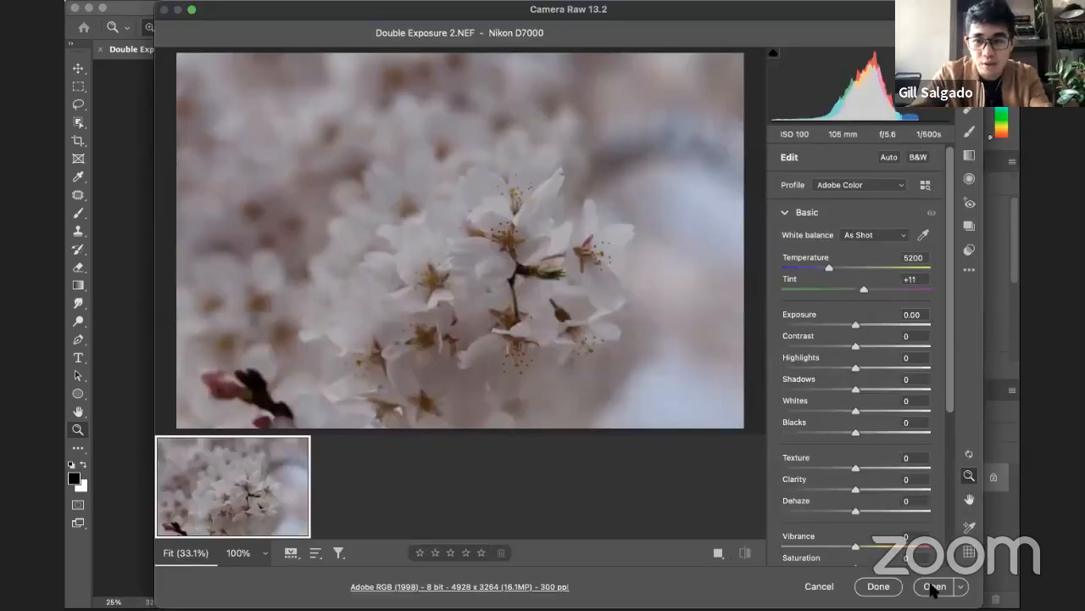
left_click(933, 586)
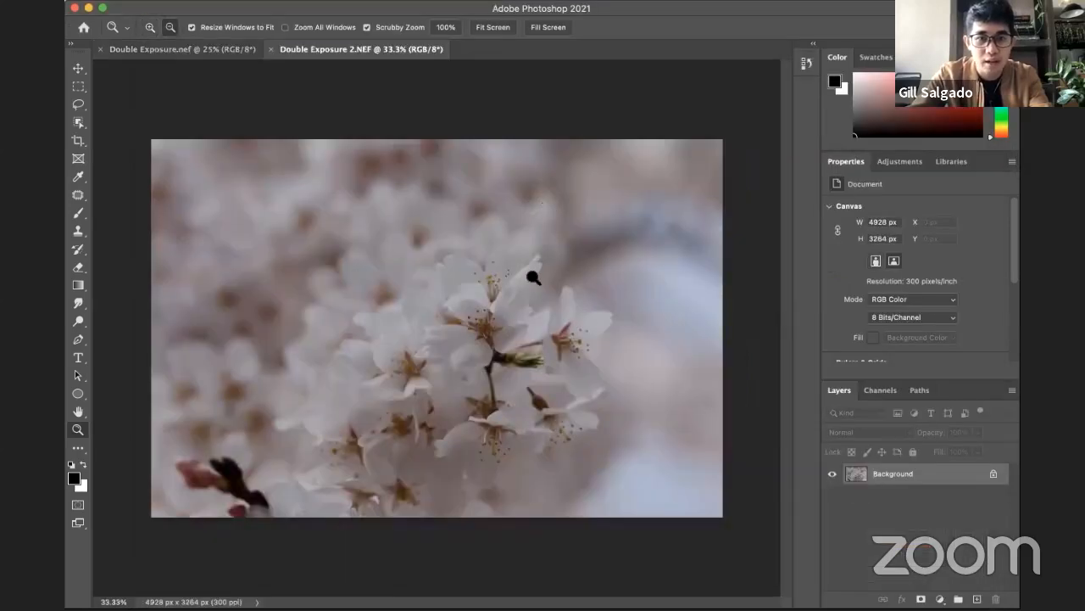
Step: Look over the blossom photo at different magnifications and switch to the Double Exposure.nef portrait document
left_click(533, 277, "alt")
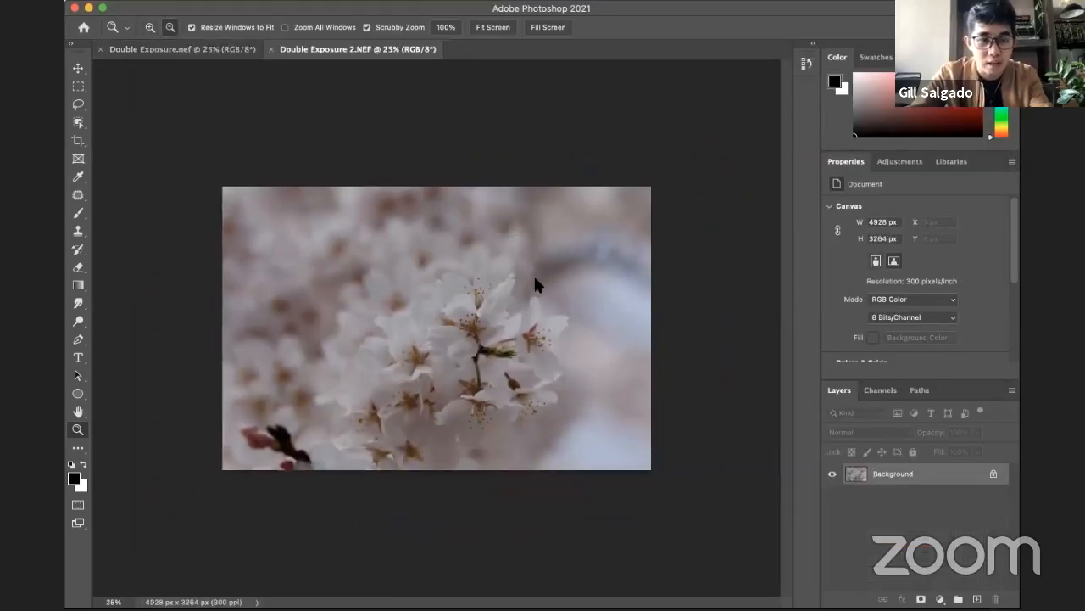
left_click(449, 293)
left_click(199, 49)
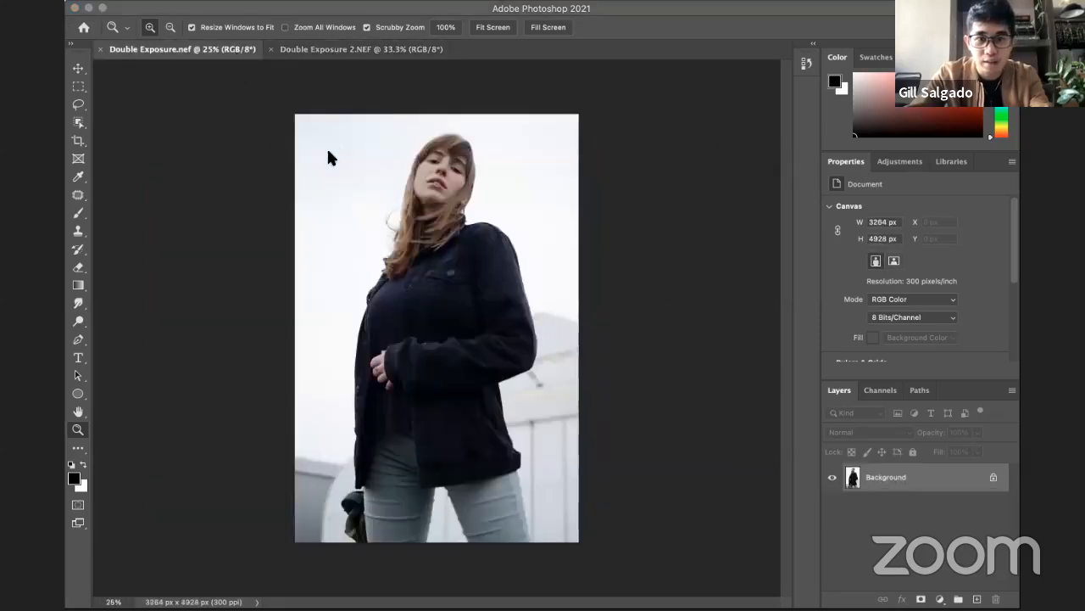
Step: Place Double Exposure 2.NEF into the portrait document with its Camera Raw settings as they are, scaled to 65.32%
left_click(394, 258)
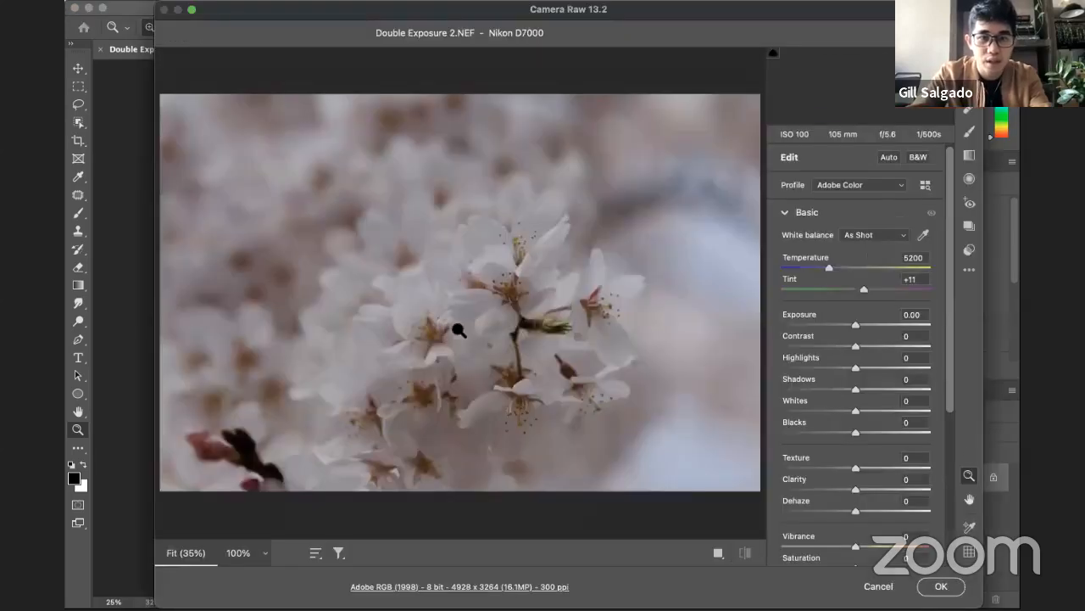
left_click(946, 583)
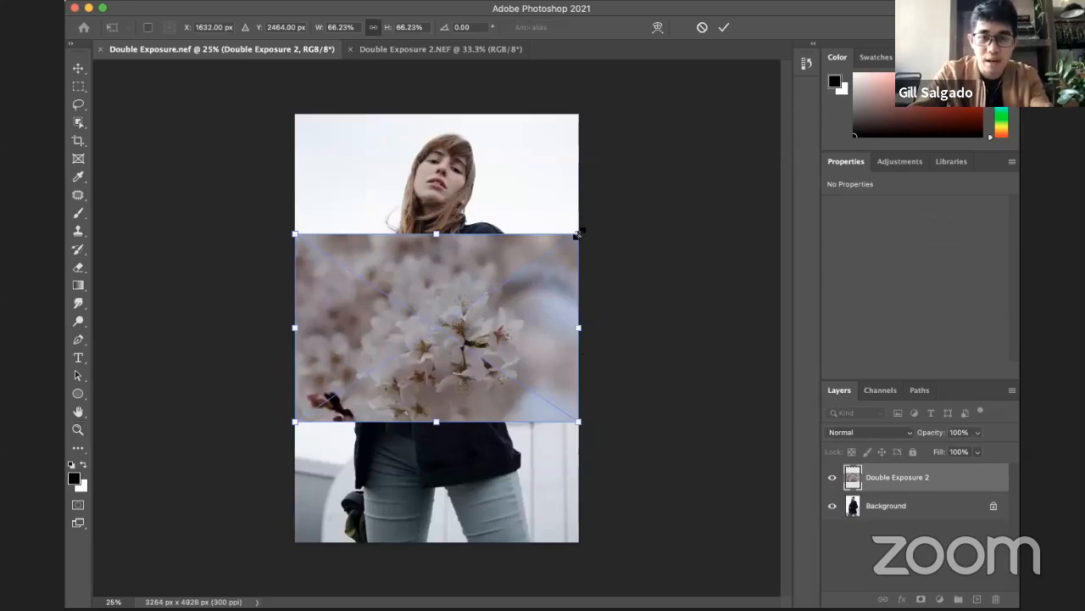
left_click_drag(583, 229, 526, 229)
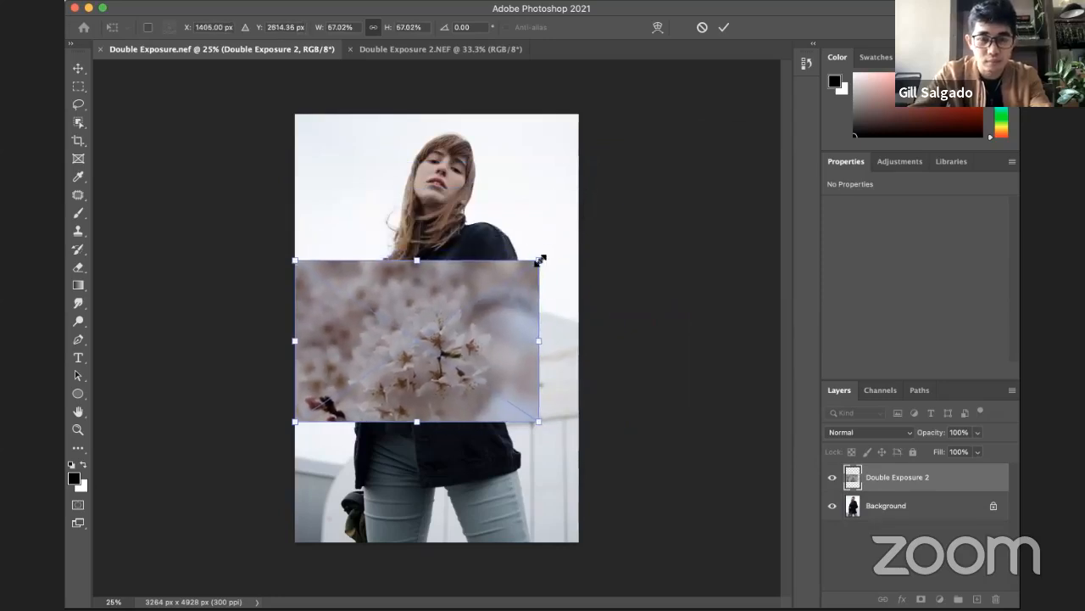
left_click_drag(539, 260, 585, 238)
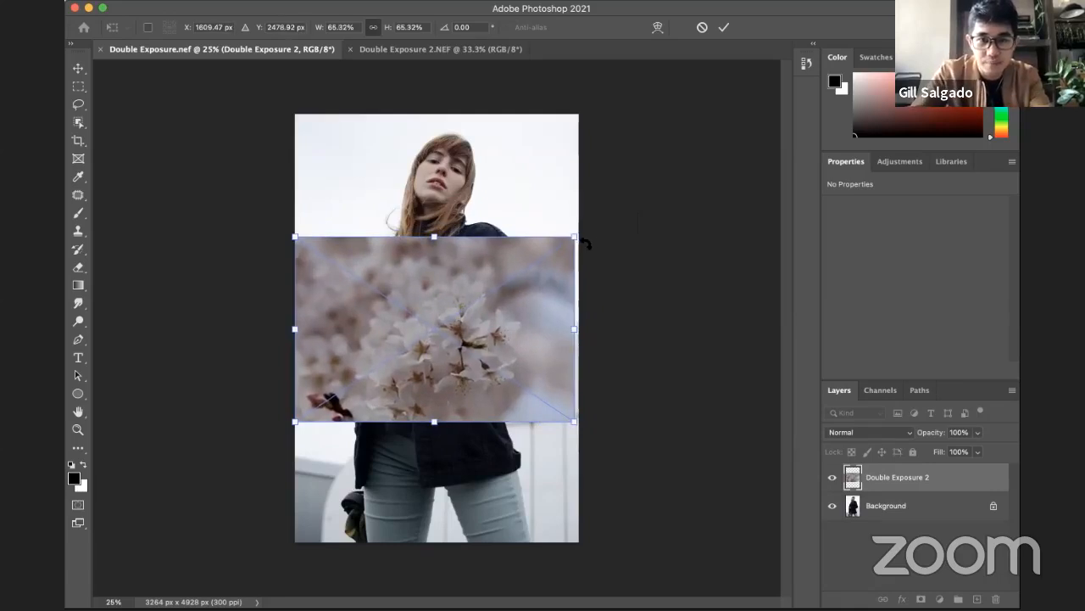
key("Return")
key("z")
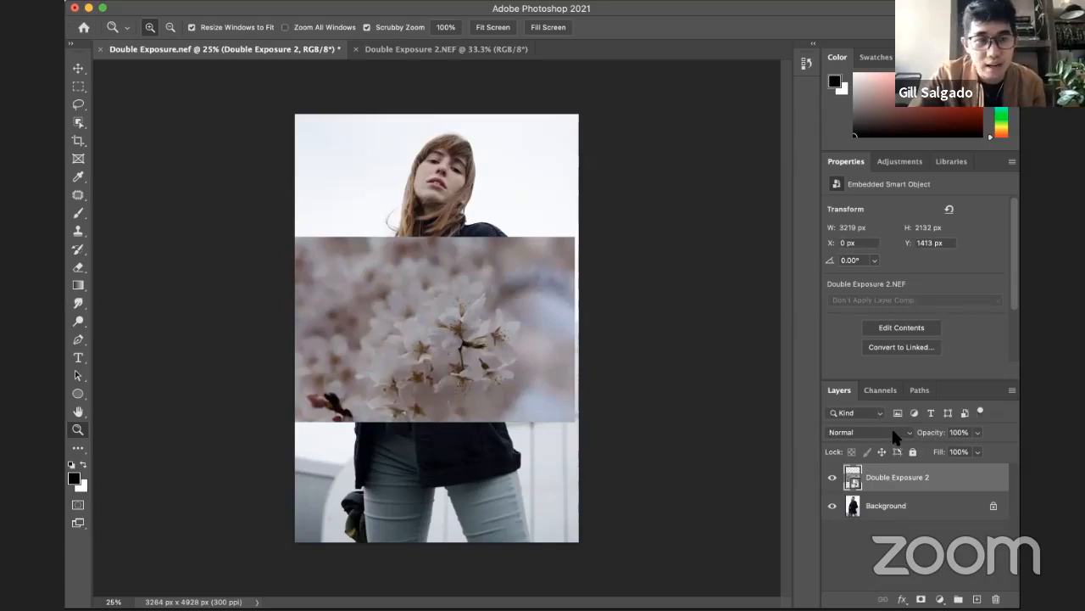
Step: Set the blending mode of the Double Exposure 2 layer to Pin Light
left_click(894, 435)
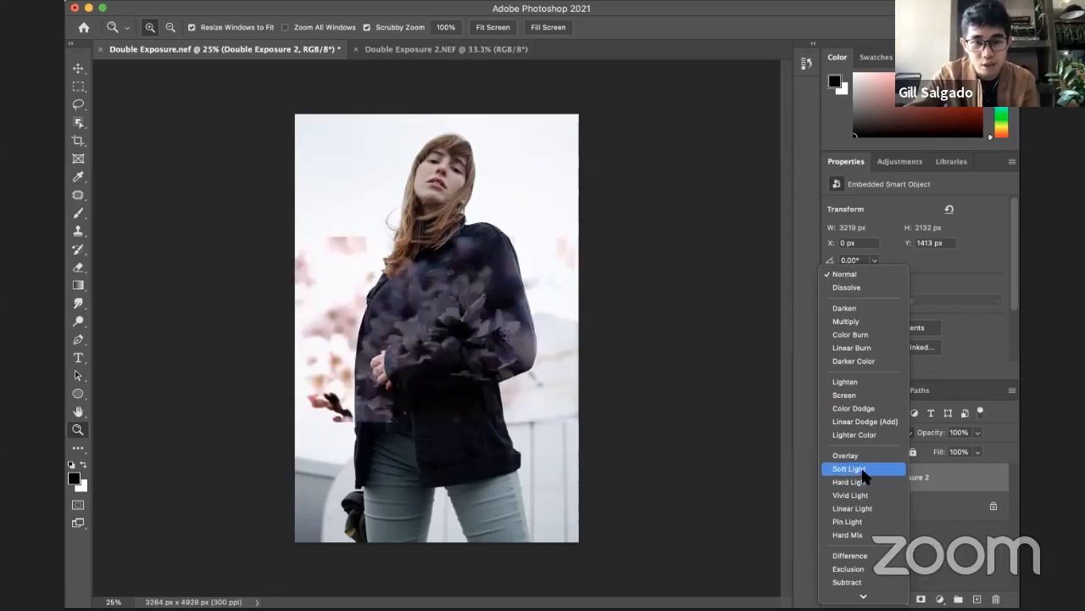
left_click(865, 521)
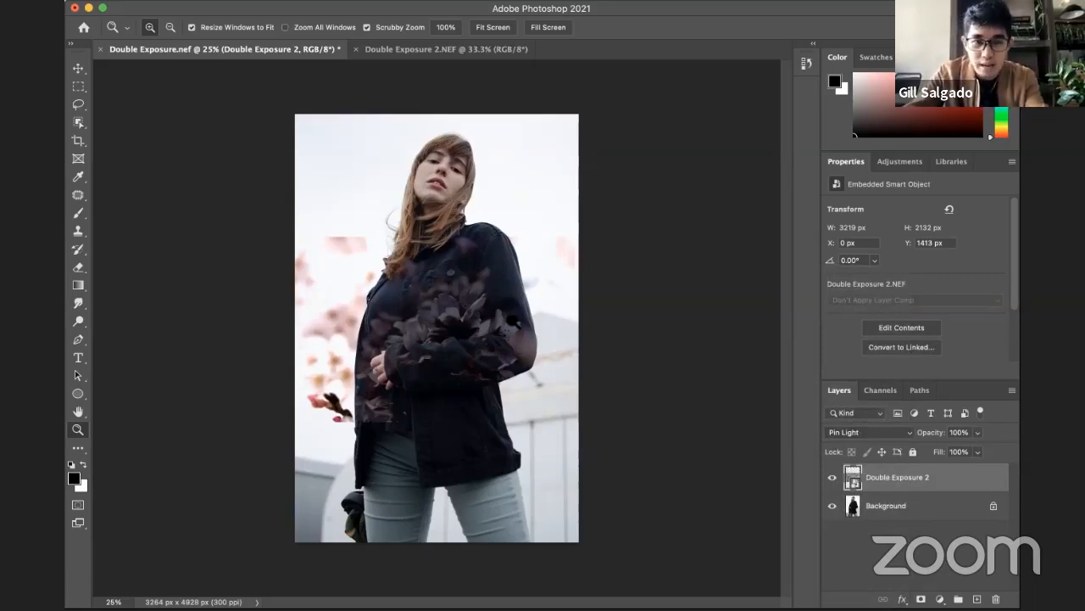
left_click(449, 341, "alt")
left_click(439, 321)
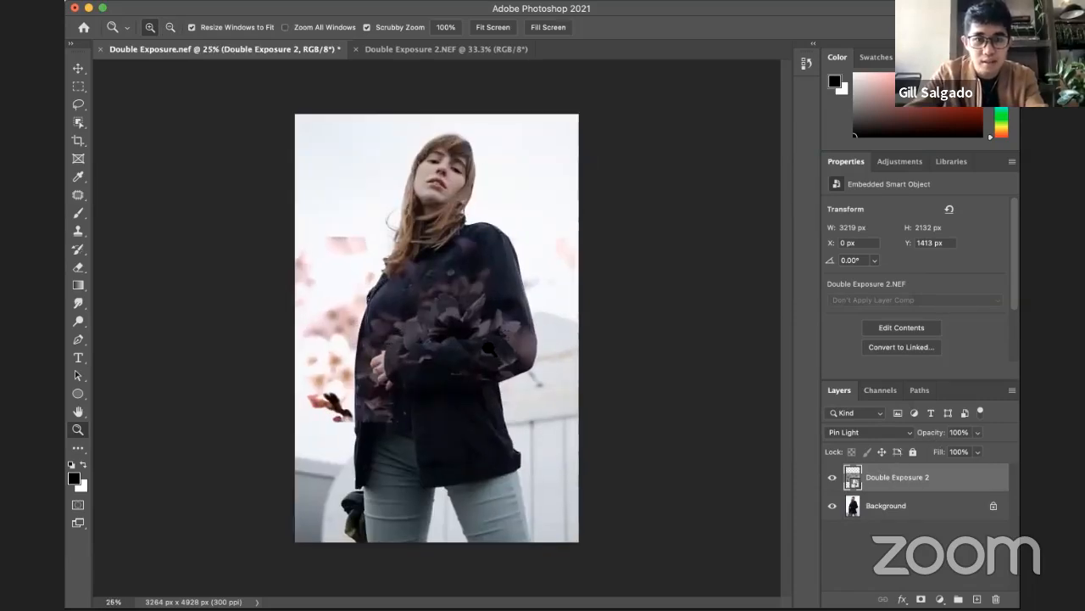
Step: Rotate the blossom layer to -90° and enlarge it to about 100% so it covers the whole portrait canvas
right_click(482, 290)
left_click(455, 297)
key("v")
right_click(459, 297)
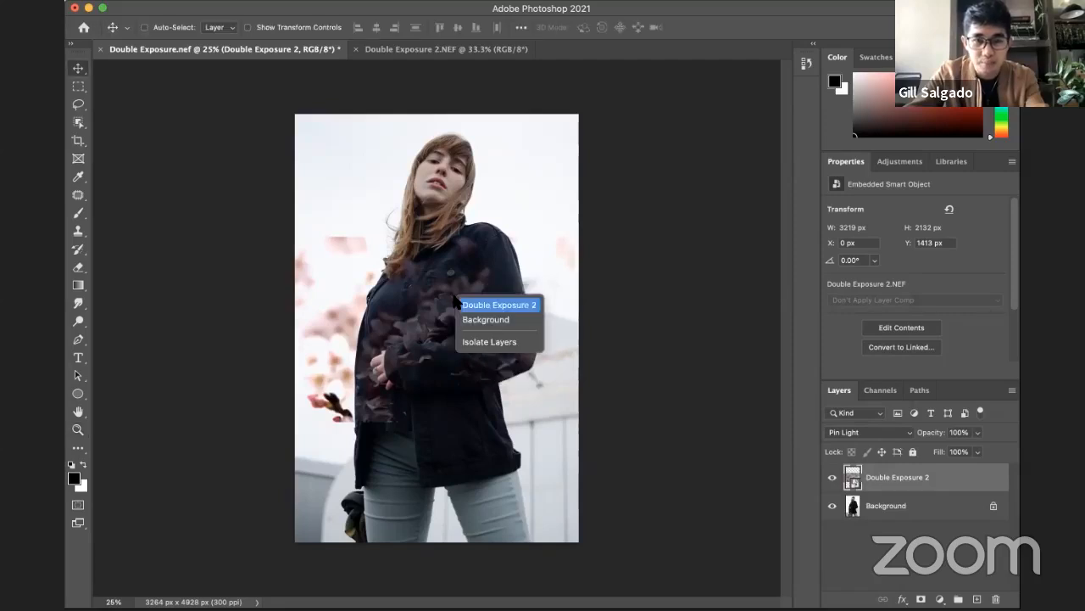
left_click(351, 295)
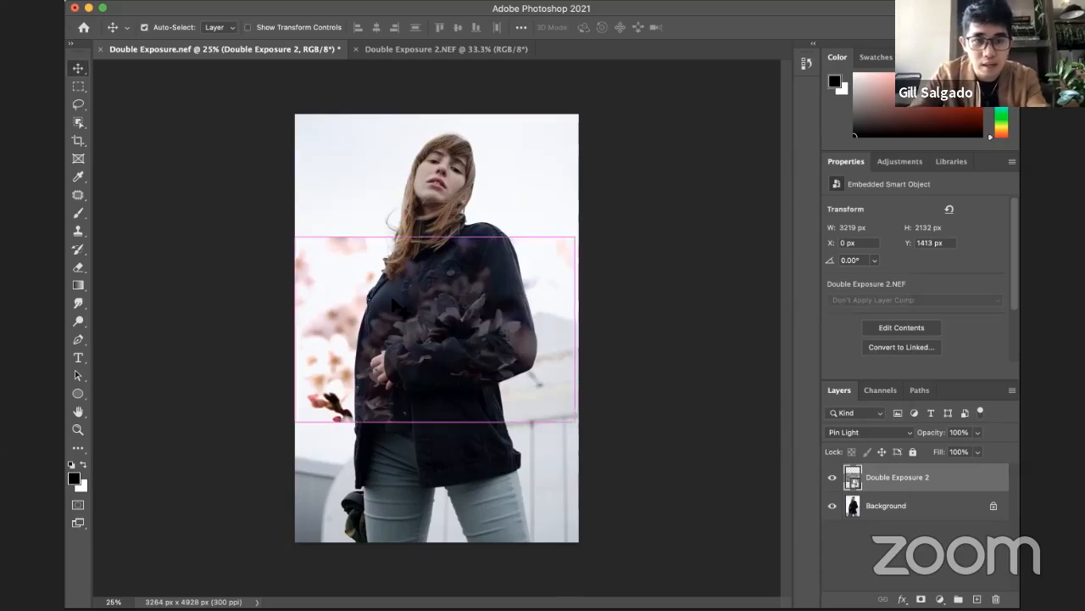
key("super+t")
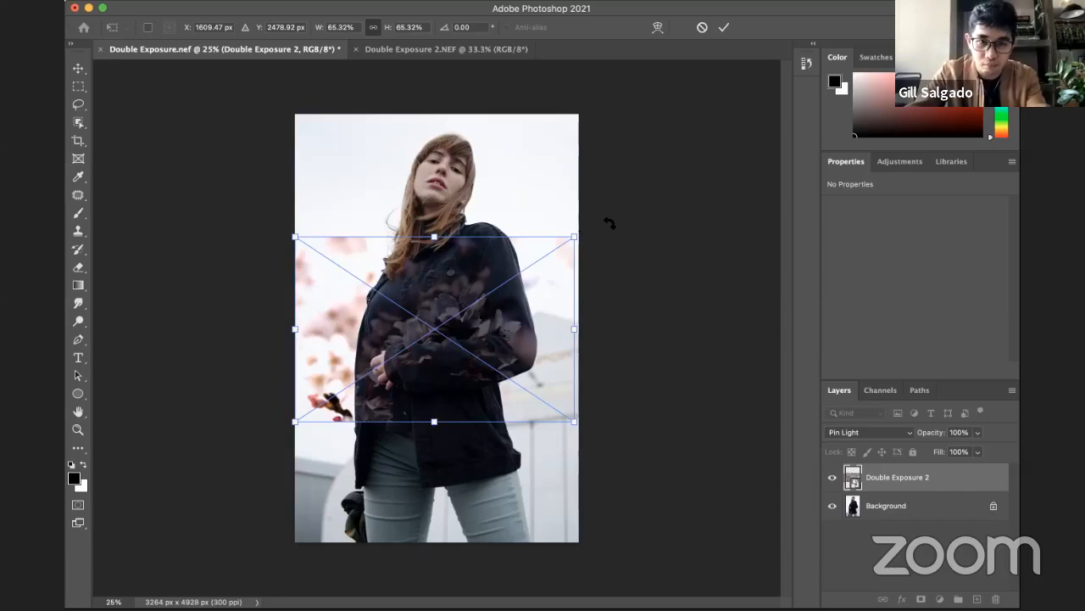
left_click_drag(626, 235, 356, 170)
left_click_drag(435, 239, 388, 163)
left_click_drag(479, 392, 578, 542)
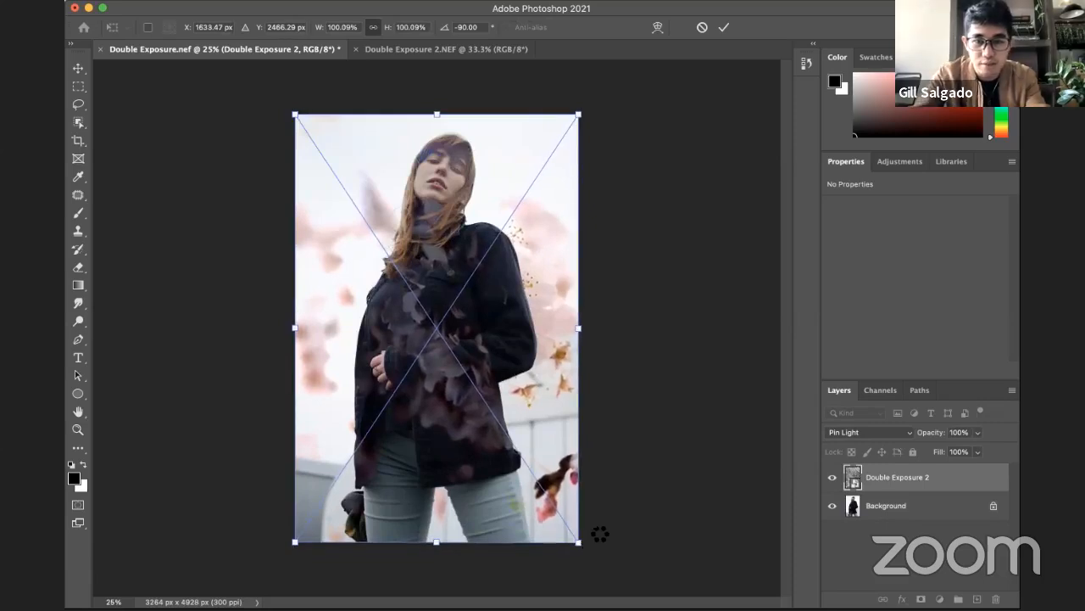
key("Return")
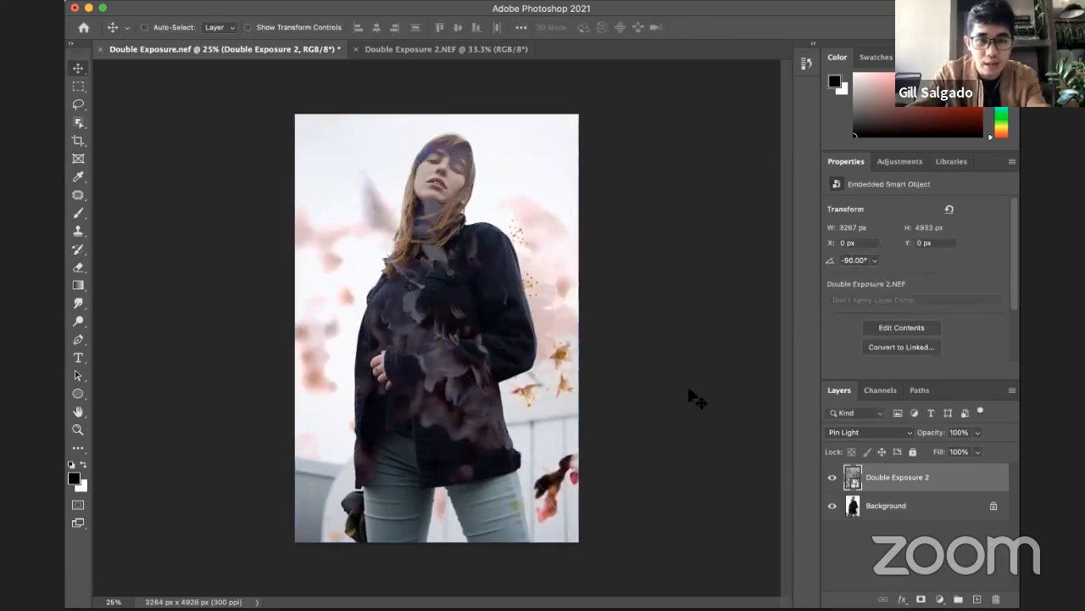
Step: Compare the portrait with and without the Double Exposure 2 blossom layer
key("z")
left_click(570, 422, "alt")
left_click(570, 422)
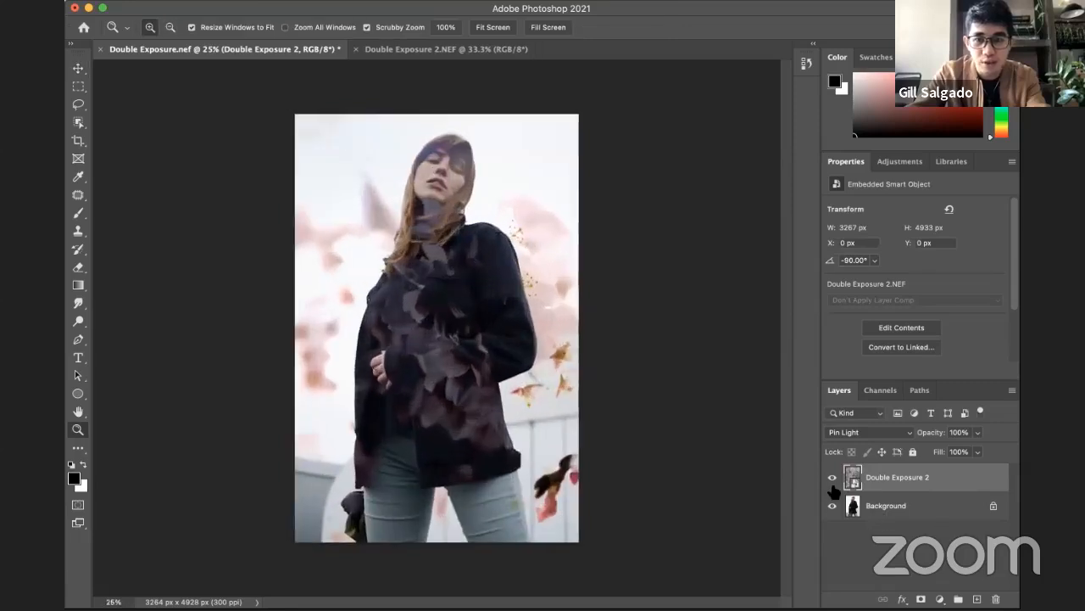
left_click(832, 478)
left_click(832, 478)
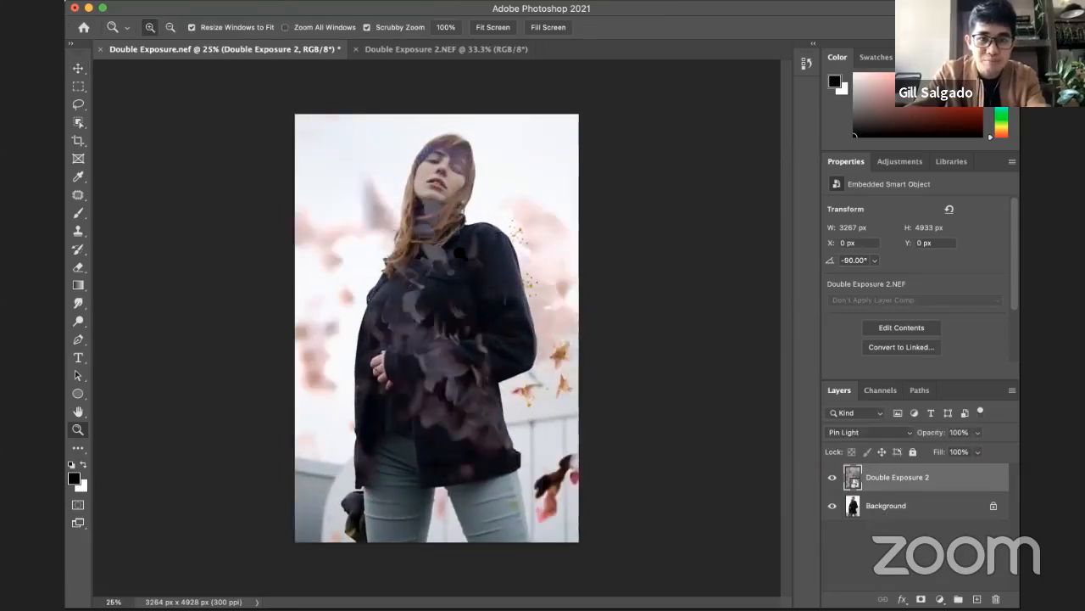
Step: Try the blossom layer rotated to 90° over the portrait, and undo that rotation
key("v")
mouse_move(469, 252)
left_mouse_down()
mouse_move(468, 268)
mouse_move(467, 248)
left_mouse_up()
key("super+t")
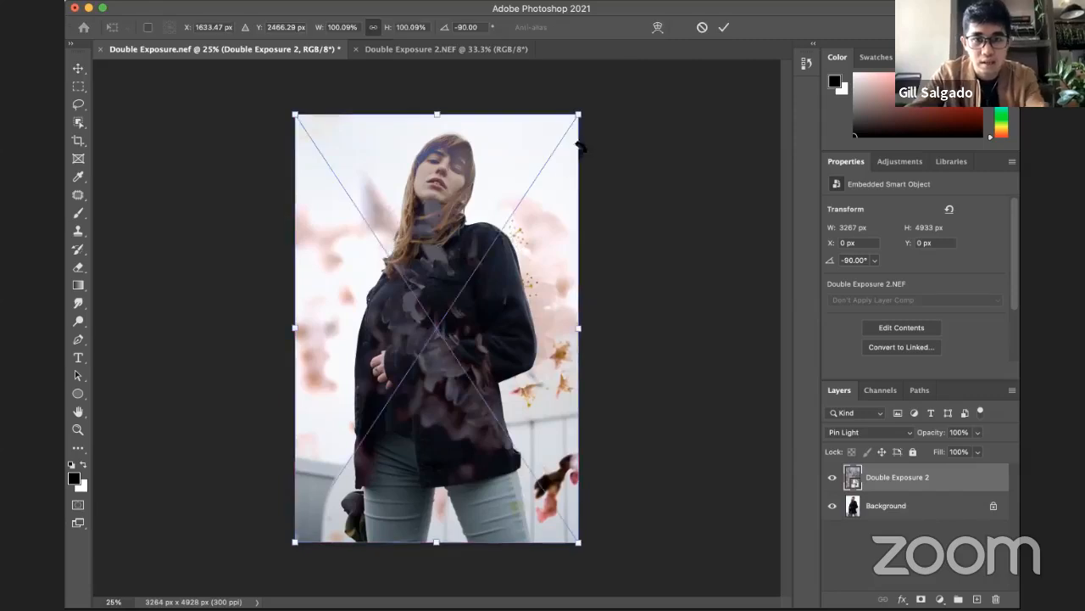
left_click_drag(601, 137, 396, 427)
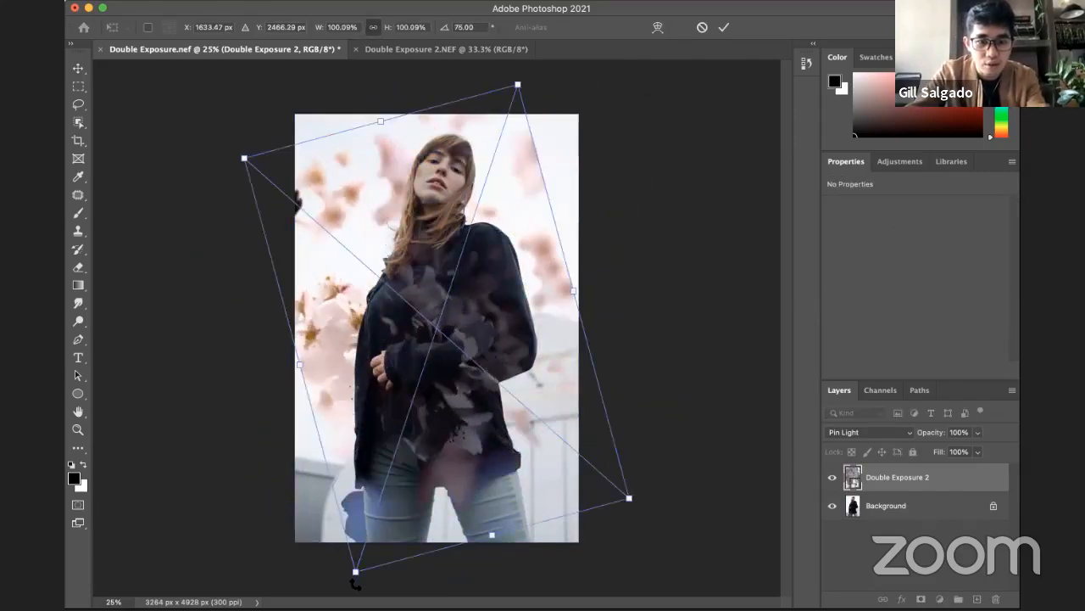
left_click_drag(356, 581, 313, 564)
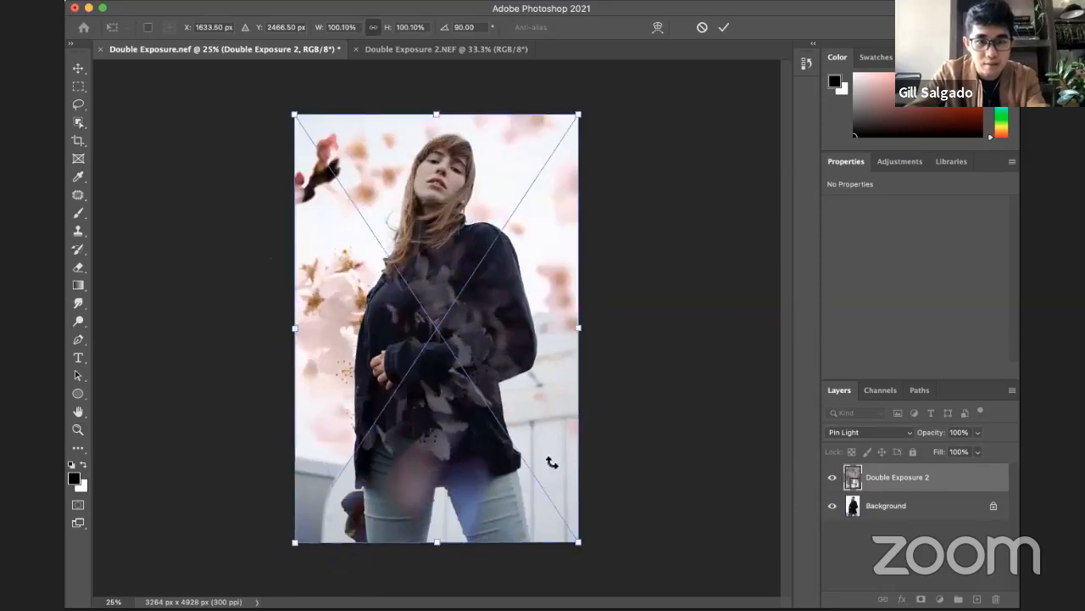
key("Return")
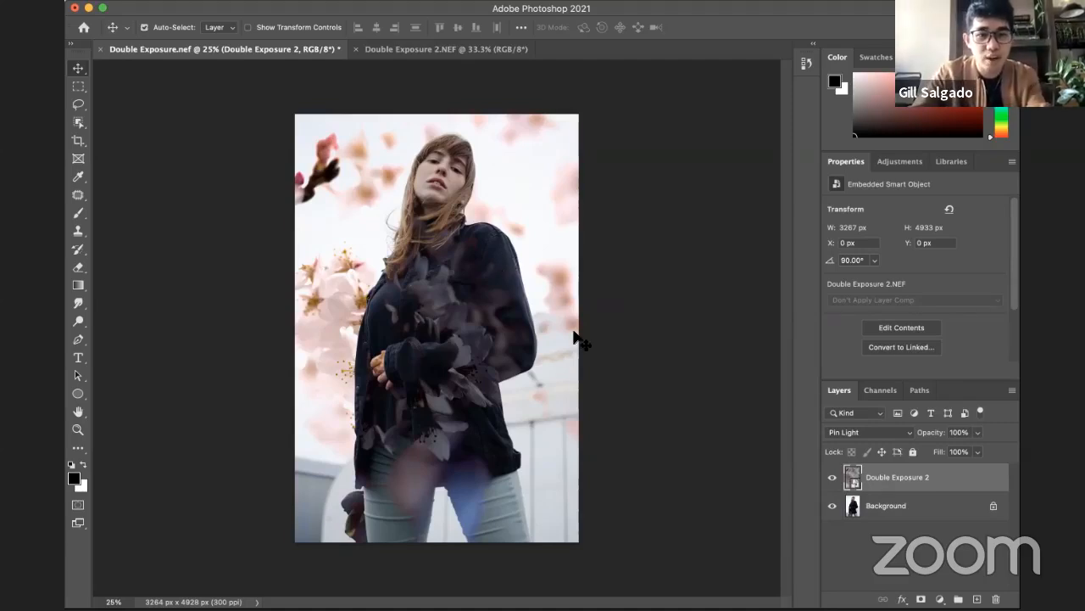
key("super+z")
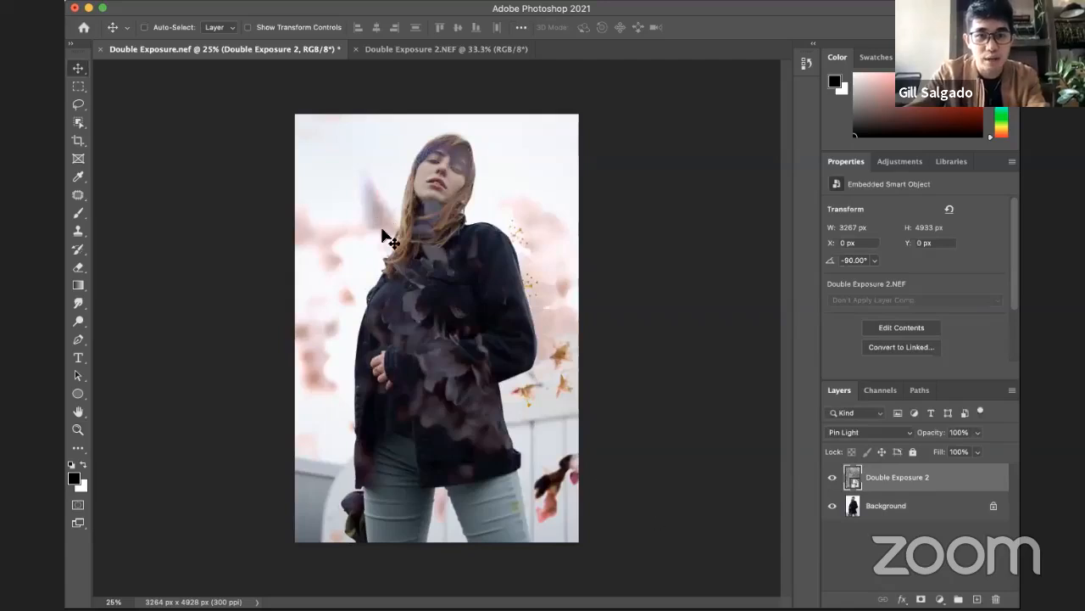
Step: Examine the blossom overlay on the woman's face and add a layer mask to the Double Exposure 2 layer
key("z")
left_click(456, 153)
left_click(456, 153)
left_click(455, 152)
left_click_drag(413, 206, 427, 273)
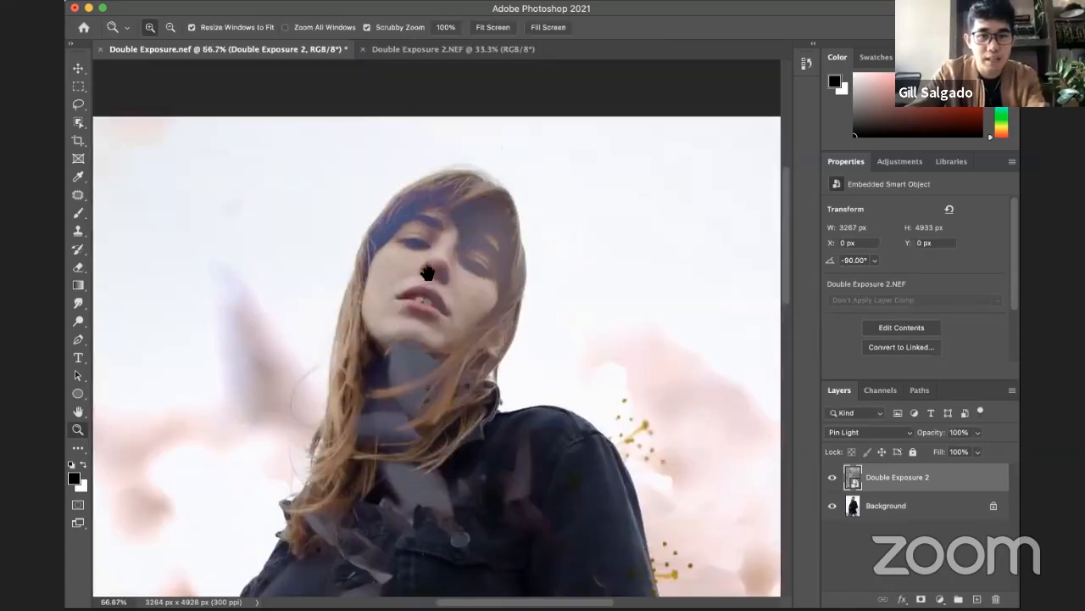
key("v")
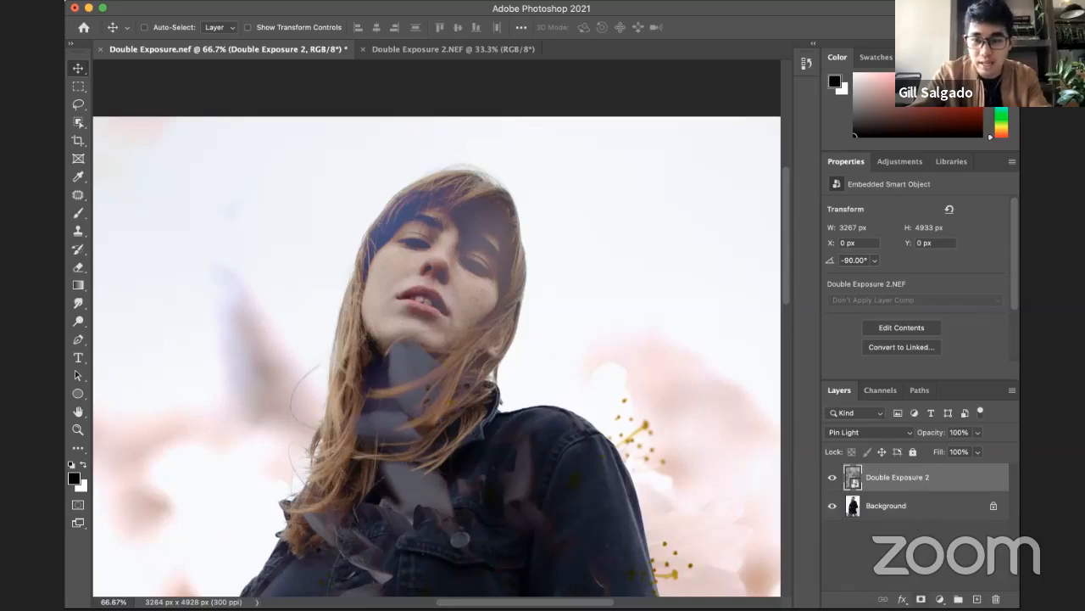
left_click(921, 598)
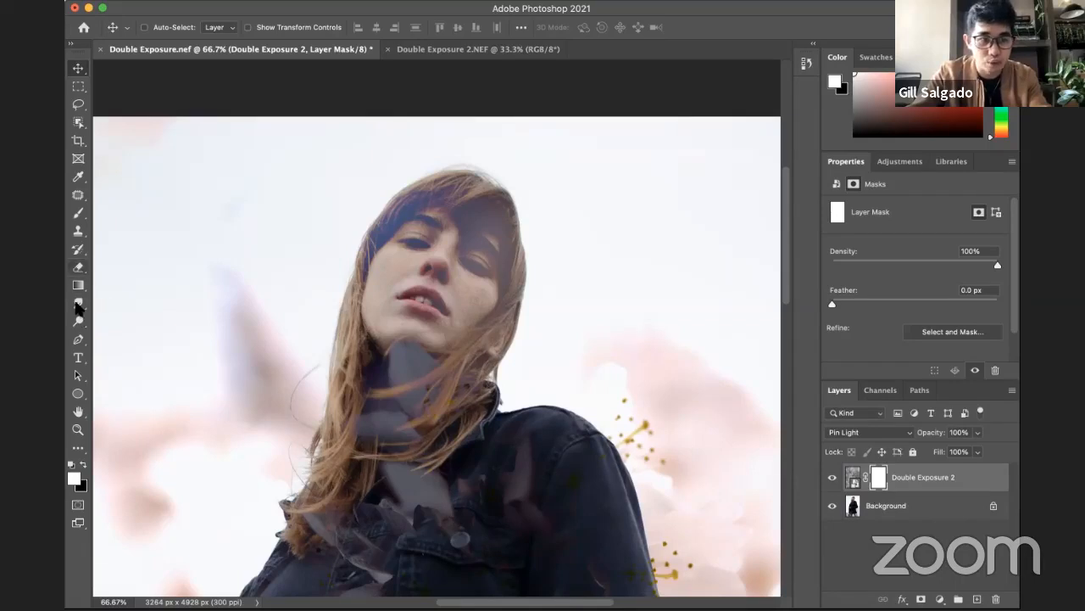
Step: Paint black on the layer mask with a 250 px brush to remove the blossoms from the face and neck
left_click(77, 214)
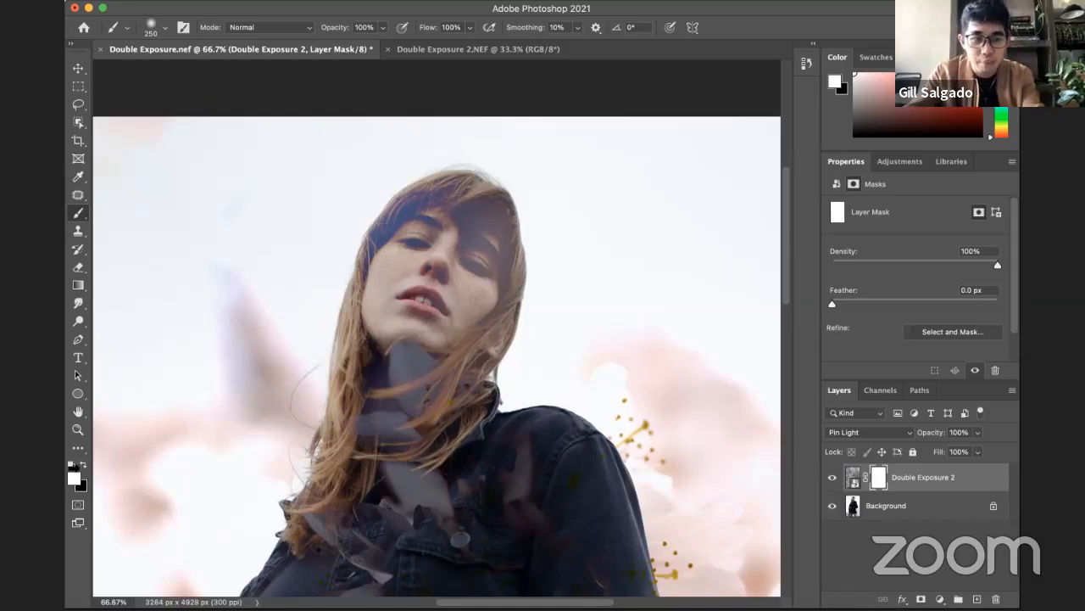
left_click(82, 464)
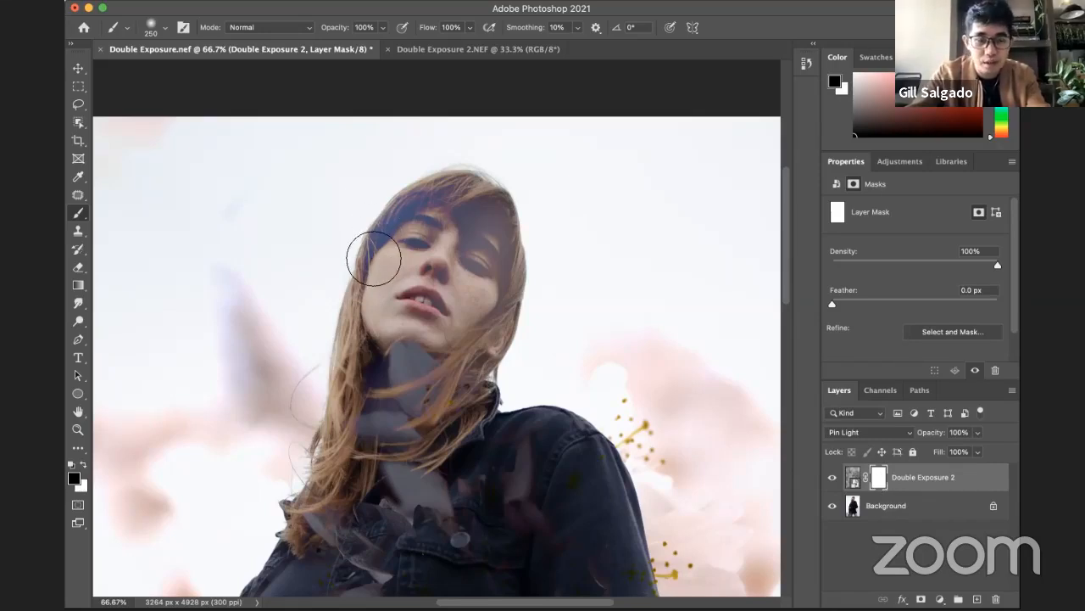
mouse_move(385, 237)
left_mouse_down()
mouse_move(474, 214)
mouse_move(483, 281)
mouse_move(425, 282)
mouse_move(401, 268)
left_mouse_up()
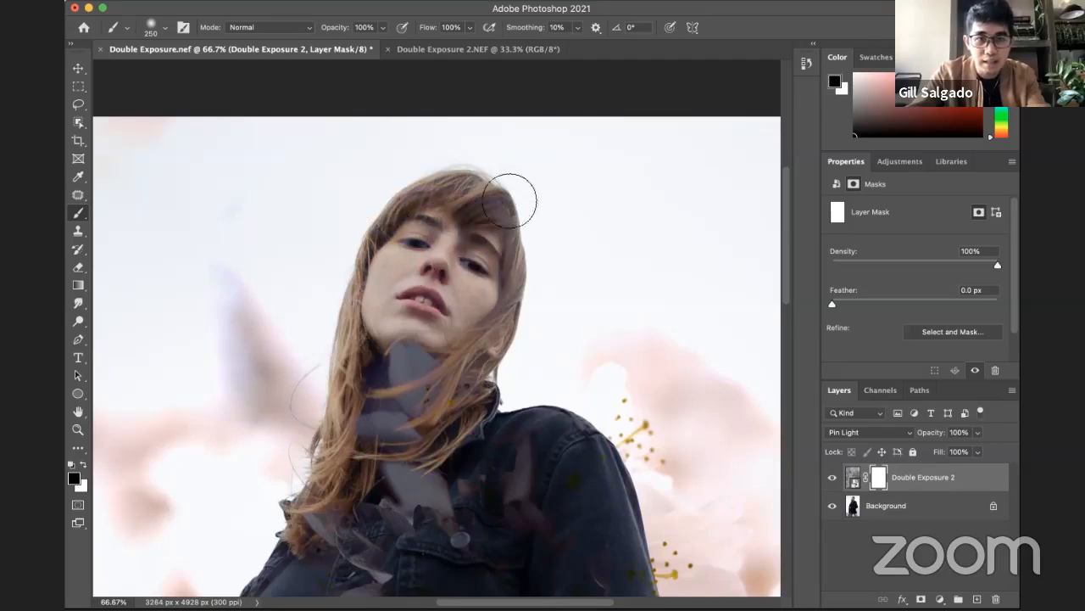
mouse_move(498, 326)
left_mouse_down()
mouse_move(375, 334)
mouse_move(465, 342)
mouse_move(375, 362)
mouse_move(440, 374)
mouse_move(416, 386)
mouse_move(464, 404)
mouse_move(408, 381)
mouse_move(424, 395)
mouse_move(361, 389)
mouse_move(377, 426)
mouse_move(422, 424)
mouse_move(391, 431)
mouse_move(450, 410)
mouse_move(405, 323)
left_mouse_up()
Step: Mask the blossoms off the lower hair, the upper jacket and the area around the hand with a 300 px black brush
key("z")
left_click(448, 383, "alt")
key("b")
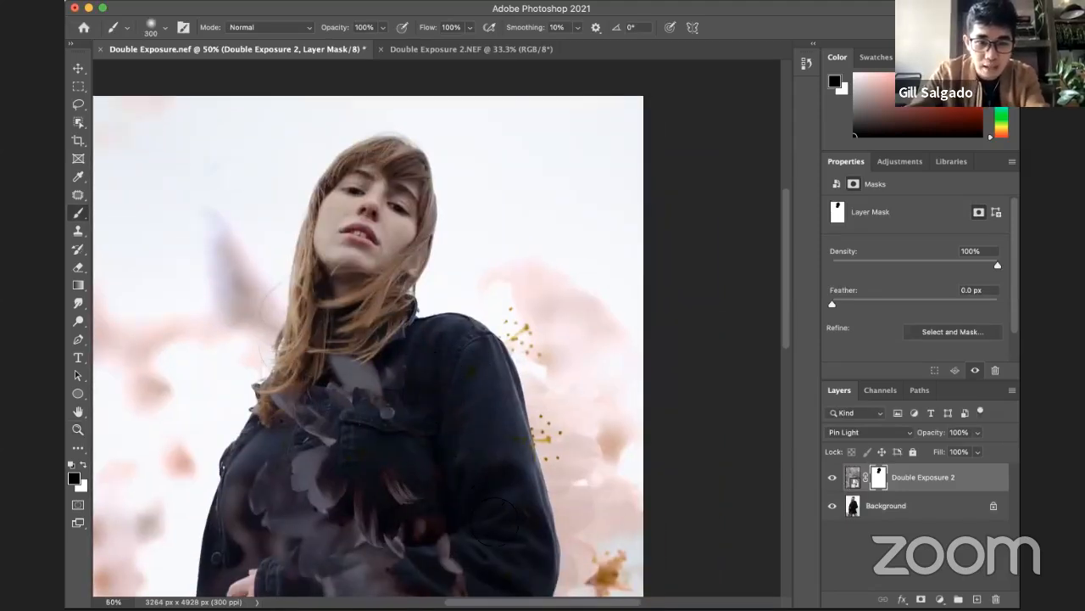
scroll(452, 400, "down", 5)
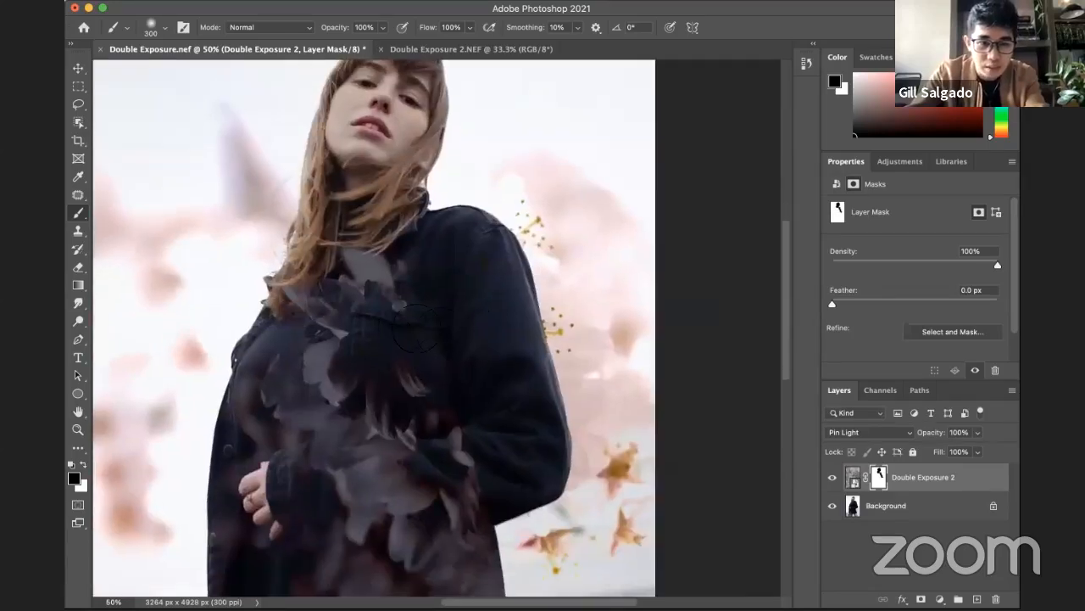
left_click_drag(314, 246, 396, 284)
scroll(402, 288, "down", 8)
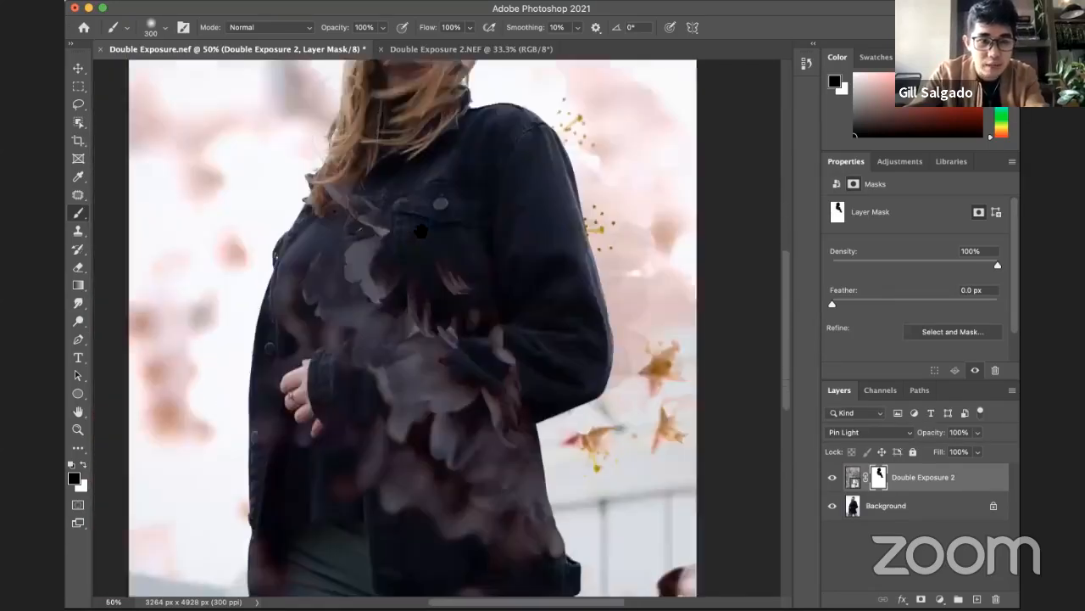
left_click_drag(304, 333, 270, 370)
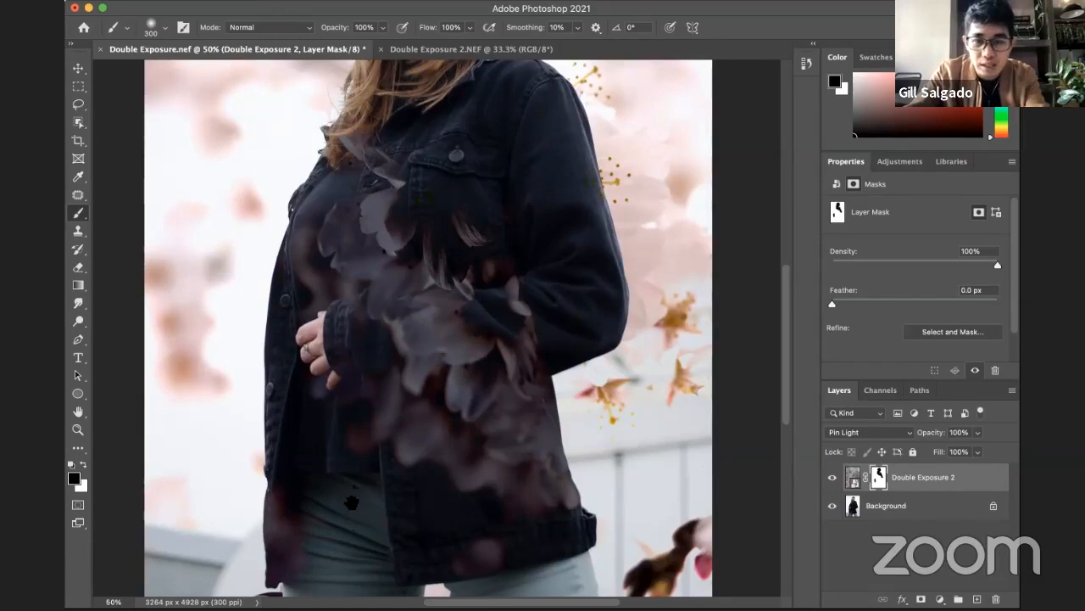
Step: Paint black on the mask over the jeans and between the legs to clear the blossom colour, and view the whole image
left_click_drag(352, 503, 337, 452)
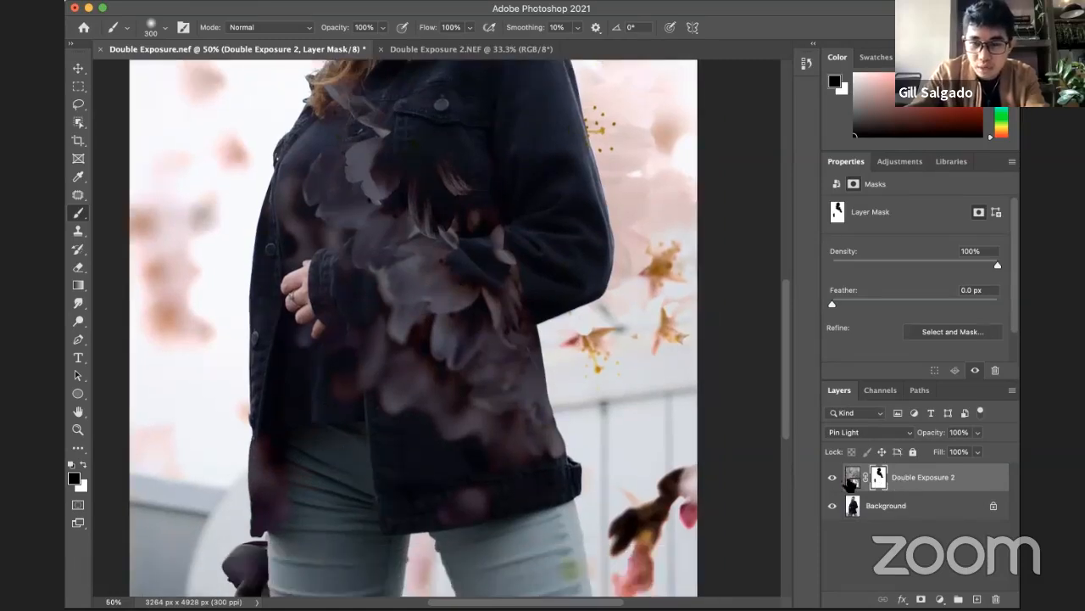
left_click_drag(390, 407, 397, 370)
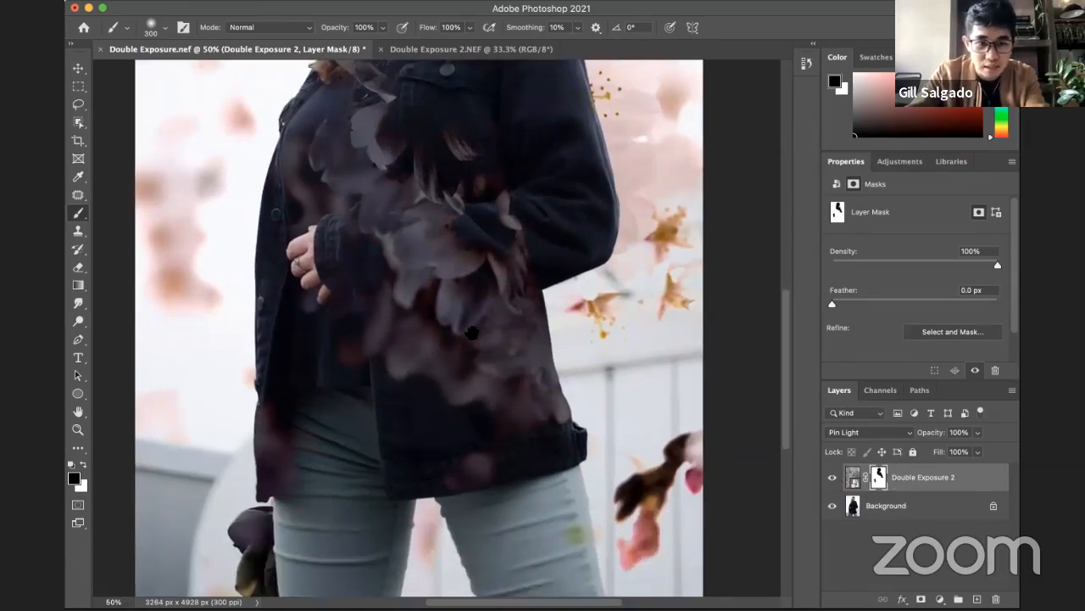
left_click_drag(403, 425, 473, 333)
mouse_move(510, 477)
left_mouse_down()
mouse_move(490, 409)
mouse_move(469, 513)
left_mouse_up()
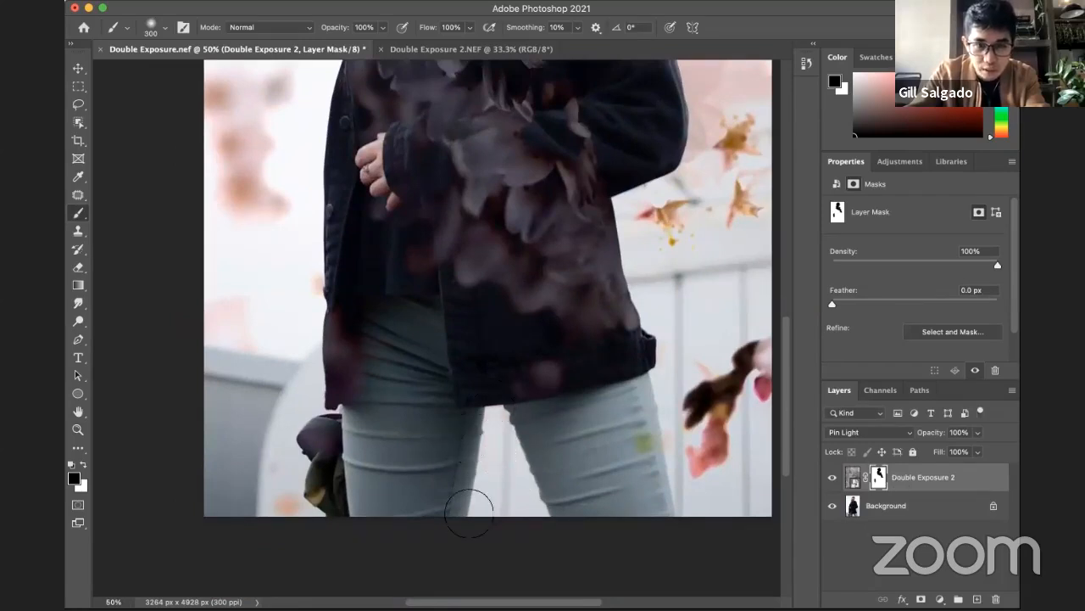
left_click_drag(456, 452, 338, 447)
left_click_drag(535, 430, 477, 432)
left_click(463, 313, "alt")
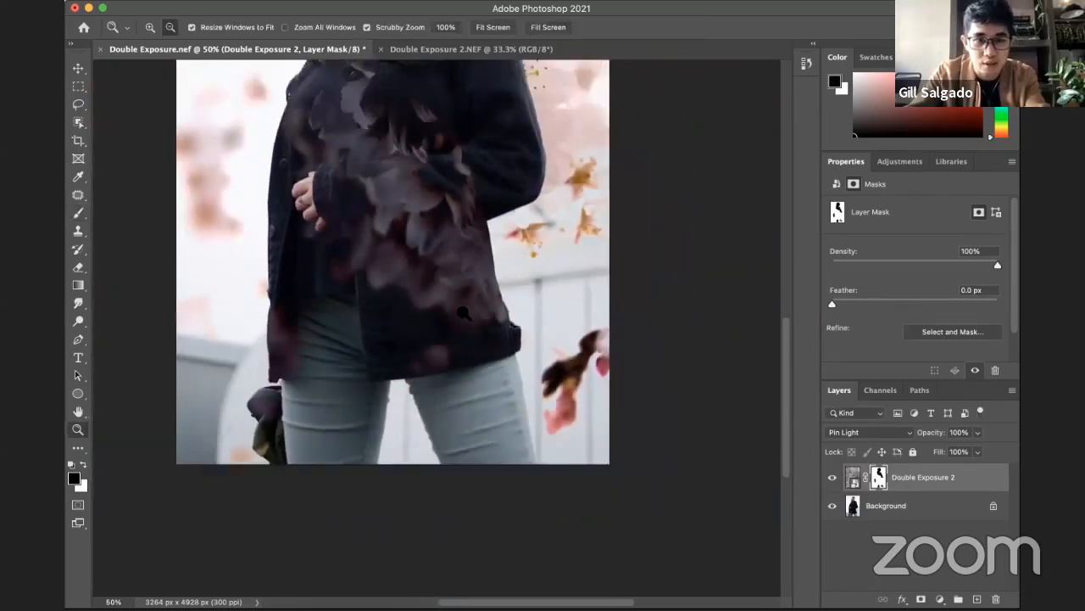
left_click(464, 313, "alt")
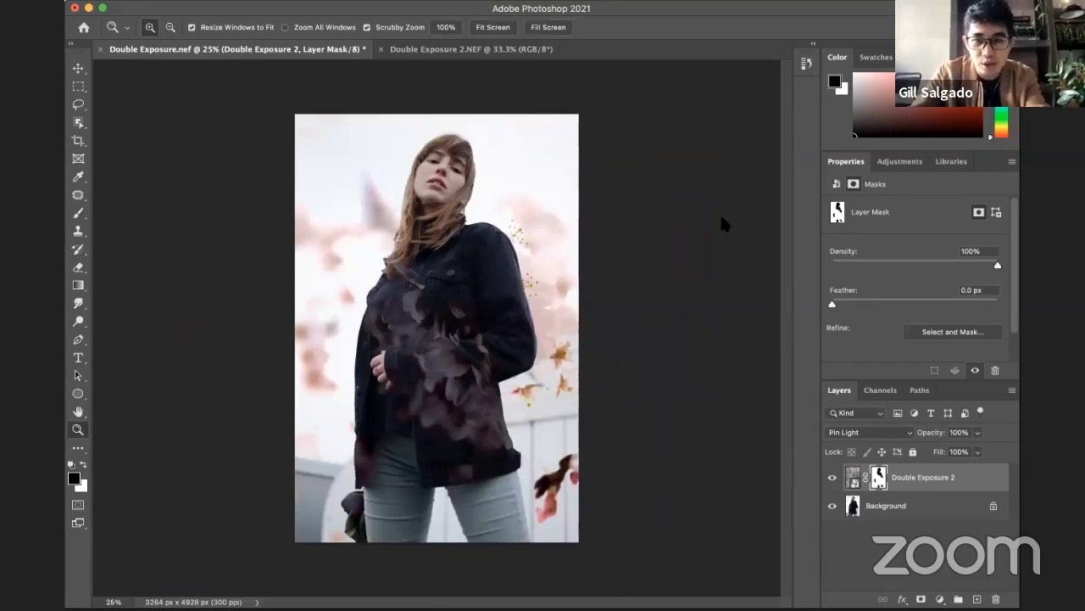
Step: Set the Double Exposure 2 layer to the Difference blending mode and repaint its mask fully white, enlarging the brush to 1000 px
left_click(876, 432)
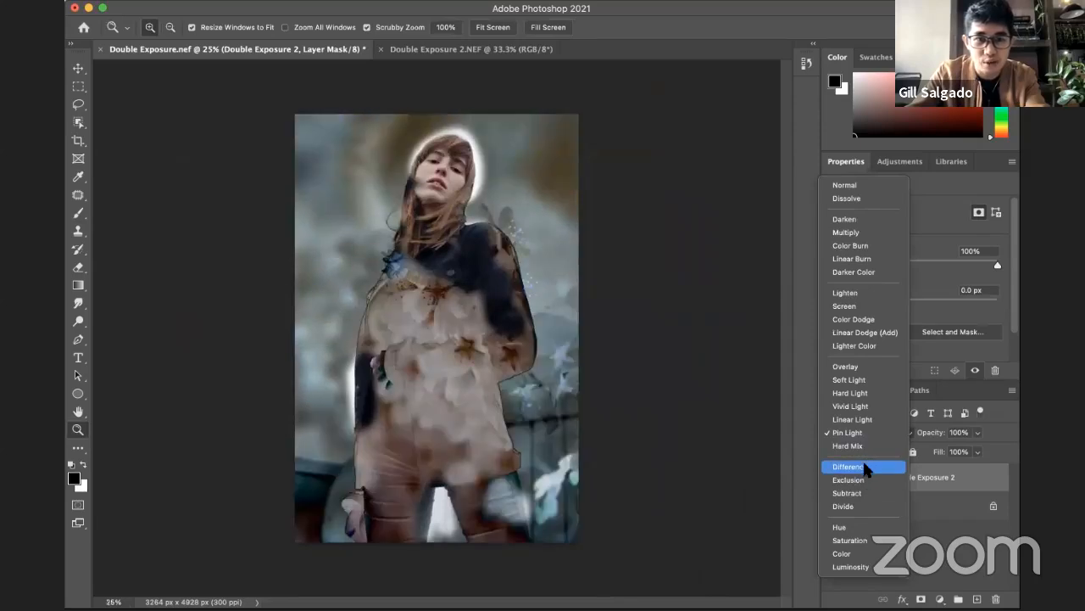
left_click(864, 464)
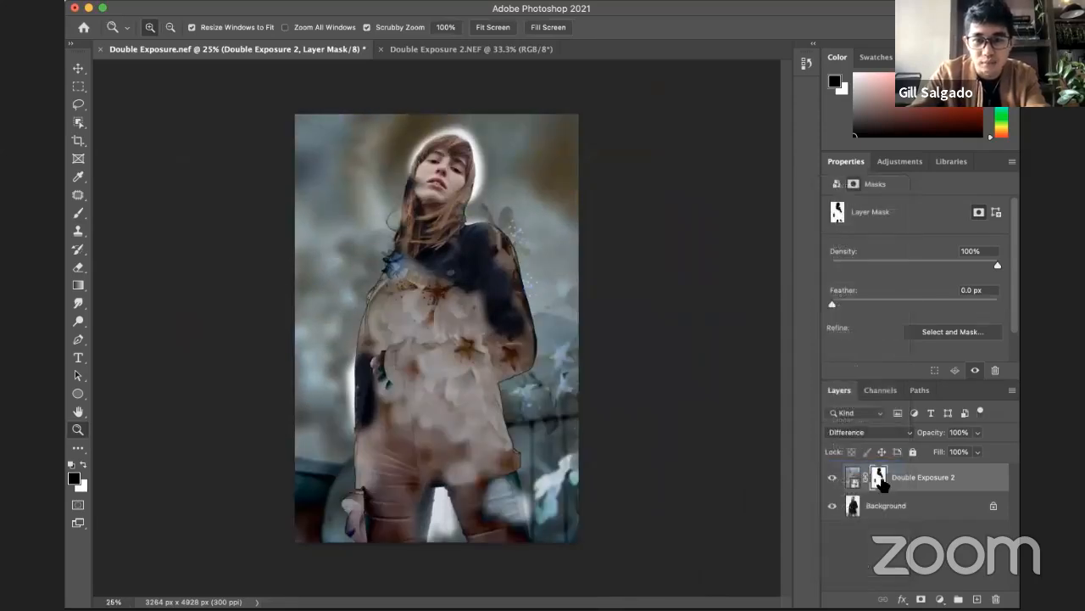
key("b")
key("x")
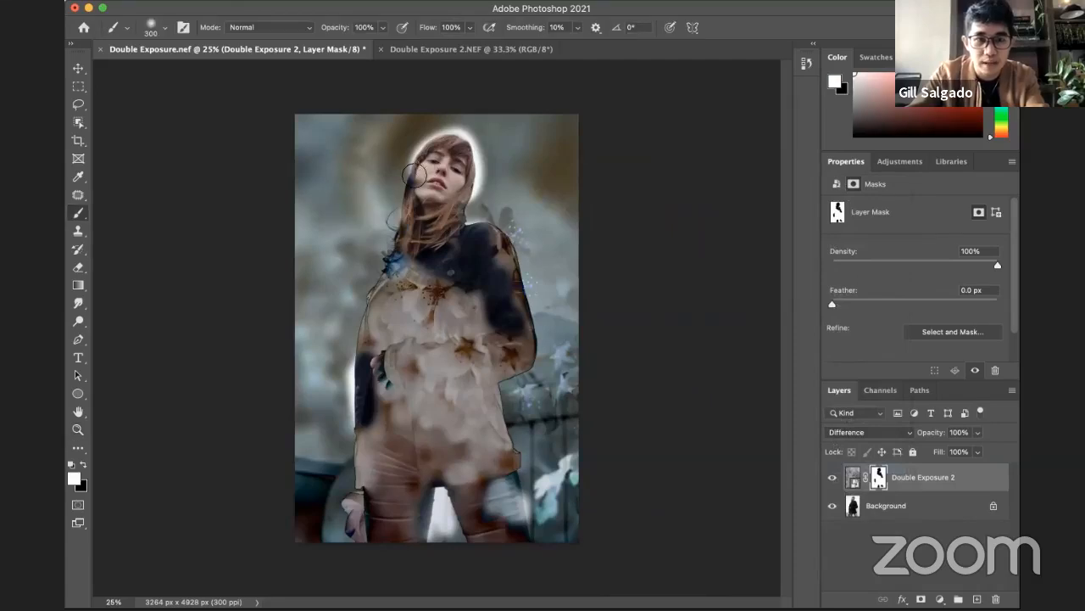
mouse_move(421, 171)
left_mouse_down()
mouse_move(457, 133)
mouse_move(469, 158)
mouse_move(480, 150)
mouse_move(438, 142)
left_mouse_up()
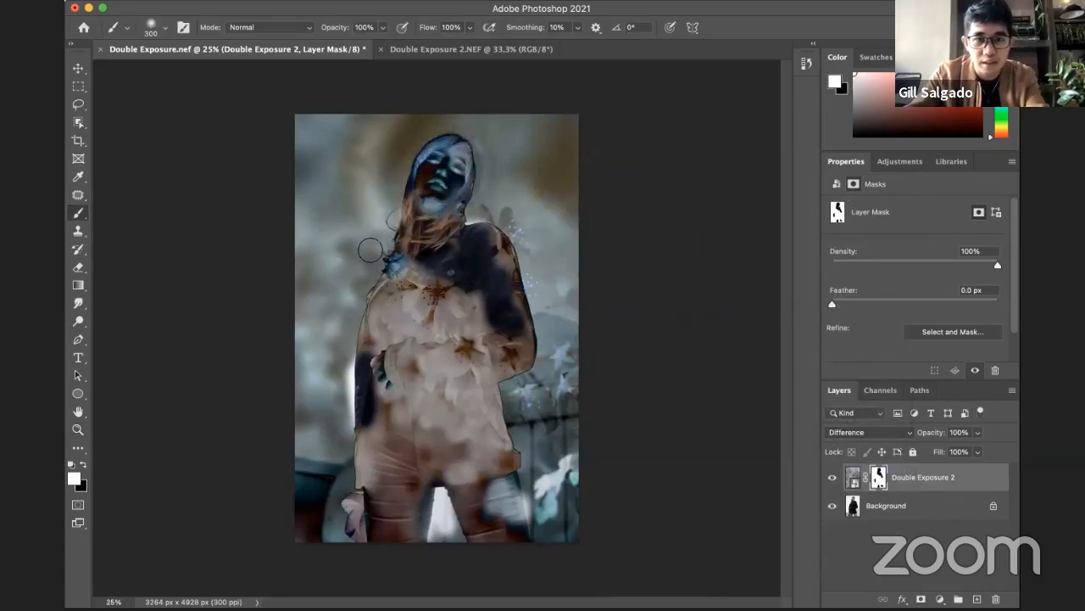
key("bracketright")
key("bracketright")
key("bracketright")
key("bracketright")
key("bracketright")
key("bracketright")
key("bracketright")
mouse_move(386, 249)
left_mouse_down()
mouse_move(420, 188)
mouse_move(469, 185)
mouse_move(395, 220)
left_mouse_up()
mouse_move(313, 266)
left_mouse_down()
mouse_move(373, 232)
mouse_move(422, 241)
mouse_move(445, 291)
mouse_move(501, 187)
mouse_move(531, 415)
mouse_move(429, 496)
mouse_move(320, 512)
mouse_move(401, 533)
mouse_move(478, 530)
mouse_move(522, 398)
left_mouse_up()
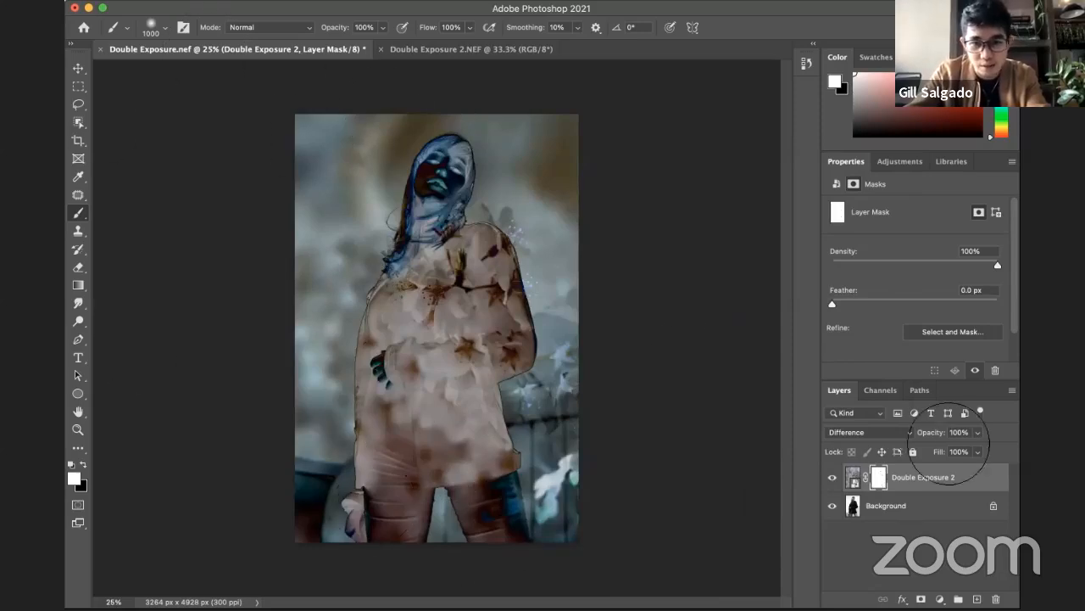
Step: Try the Exclusion, Subtract, Divide, Hue and Saturation blending modes on the Double Exposure 2 layer, and set it to Lighten
left_click(888, 433)
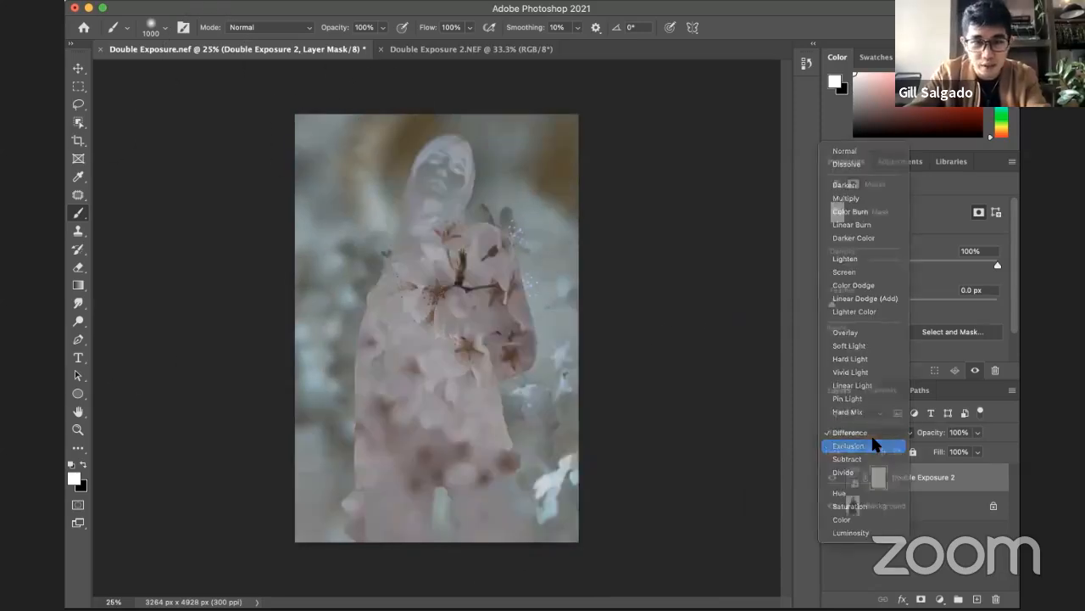
left_click(871, 443)
left_click(873, 429)
left_click(866, 444)
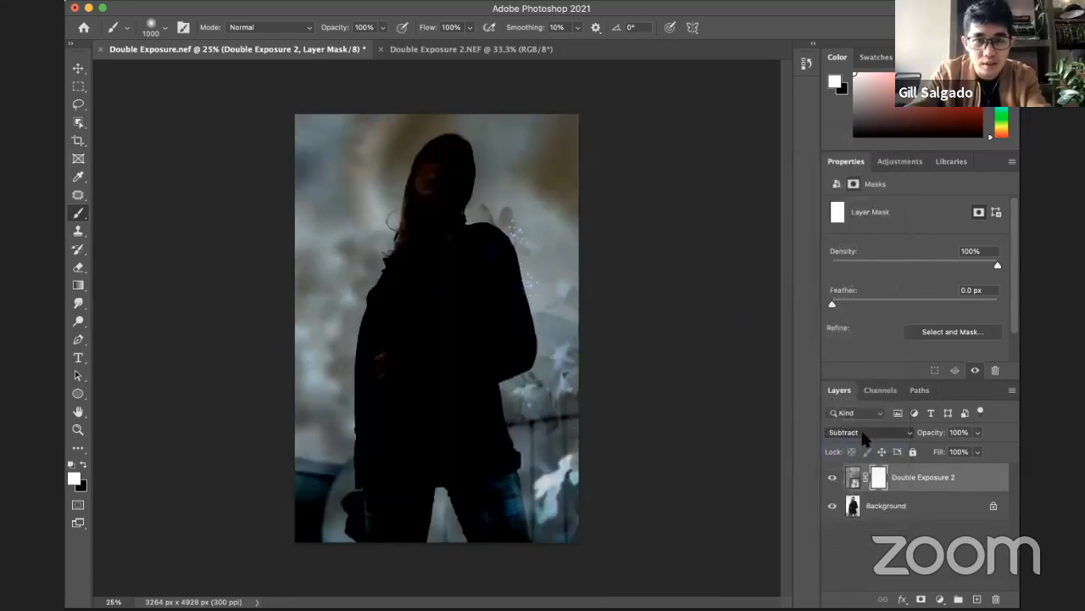
left_click(866, 431)
left_click(864, 443)
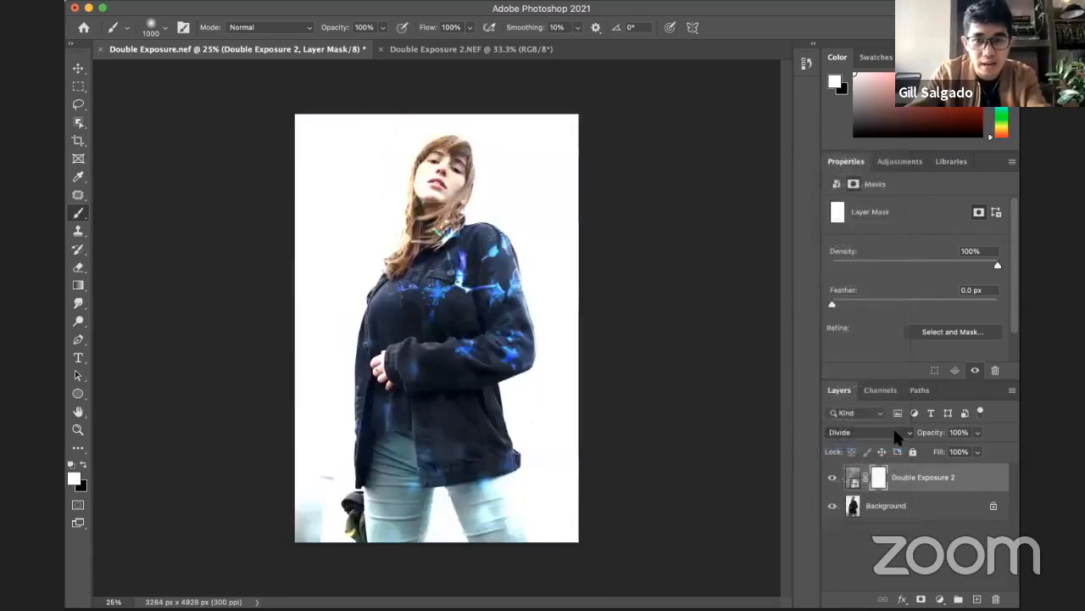
left_click(864, 432)
left_click(875, 450)
left_click(886, 434)
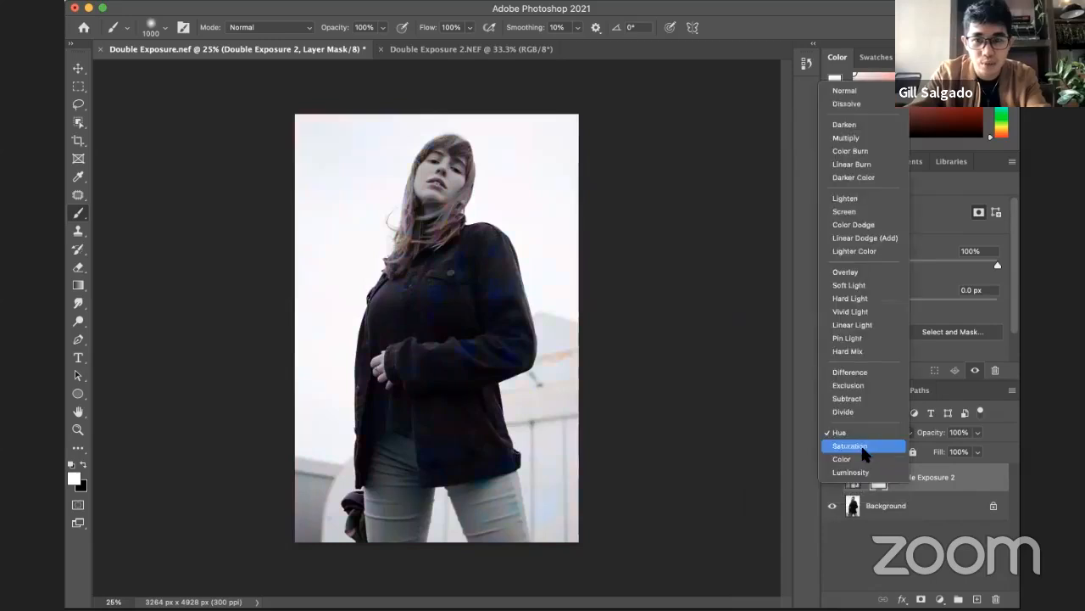
left_click(865, 449)
left_click(889, 434)
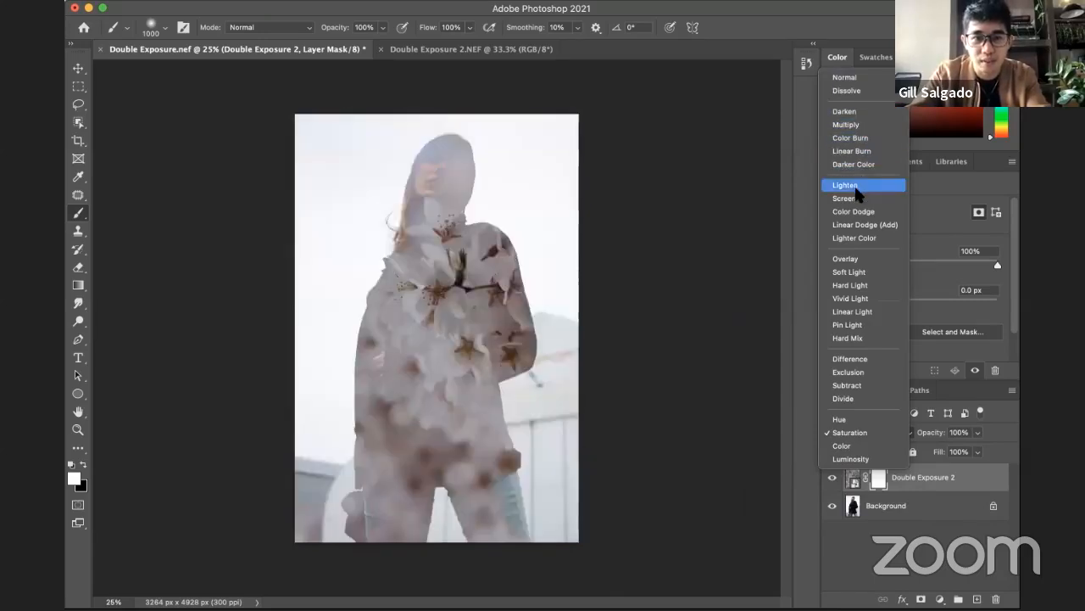
left_click(858, 195)
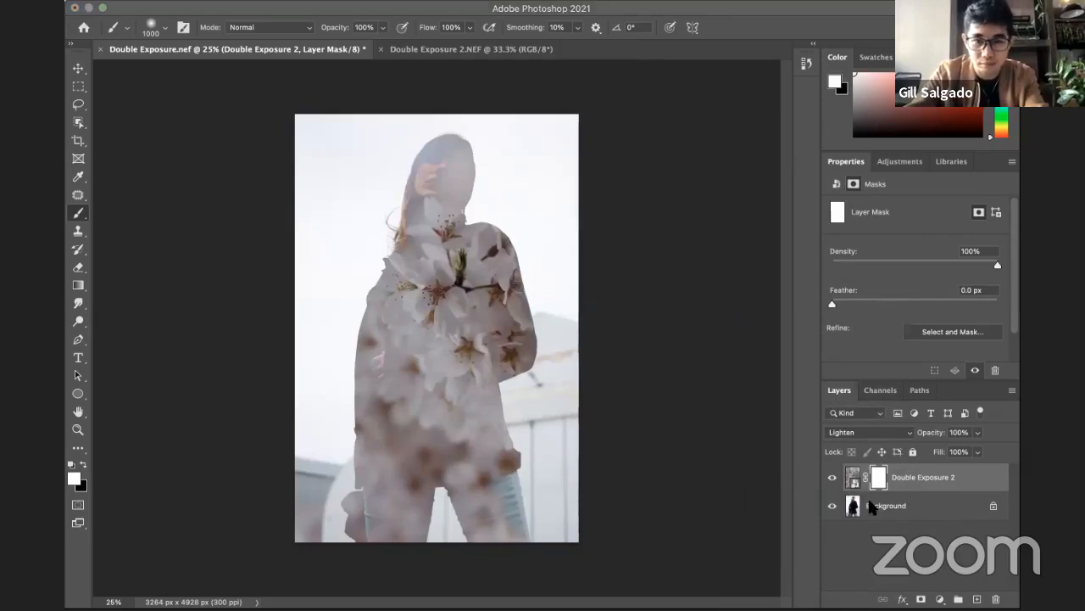
Step: Close the Double Exposure.nef and Double Exposure 2.NEF documents without saving
key("super+Tab")
key("Right")
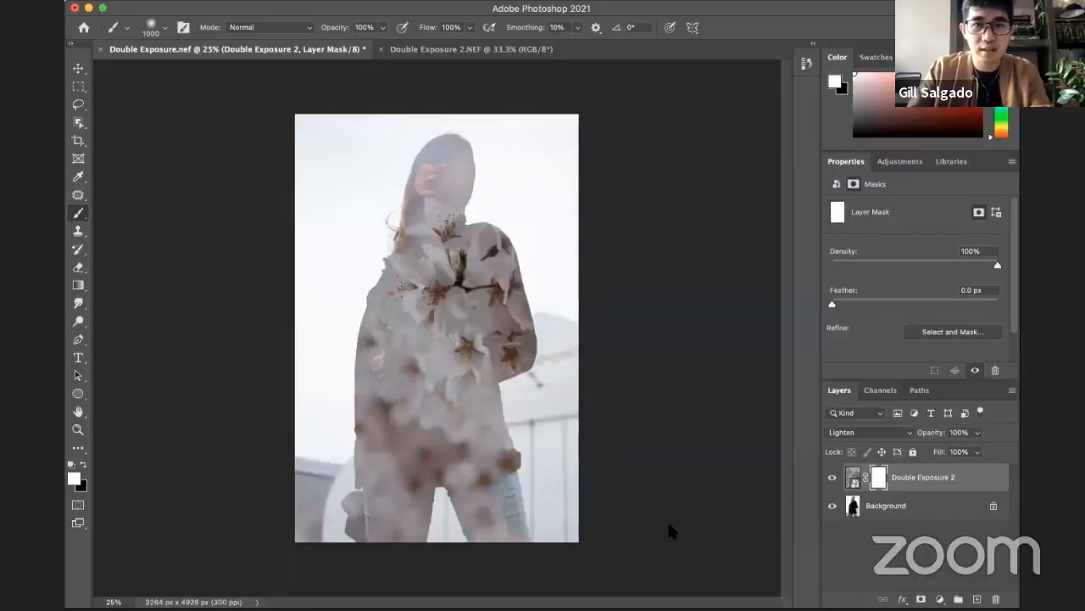
left_click(100, 49)
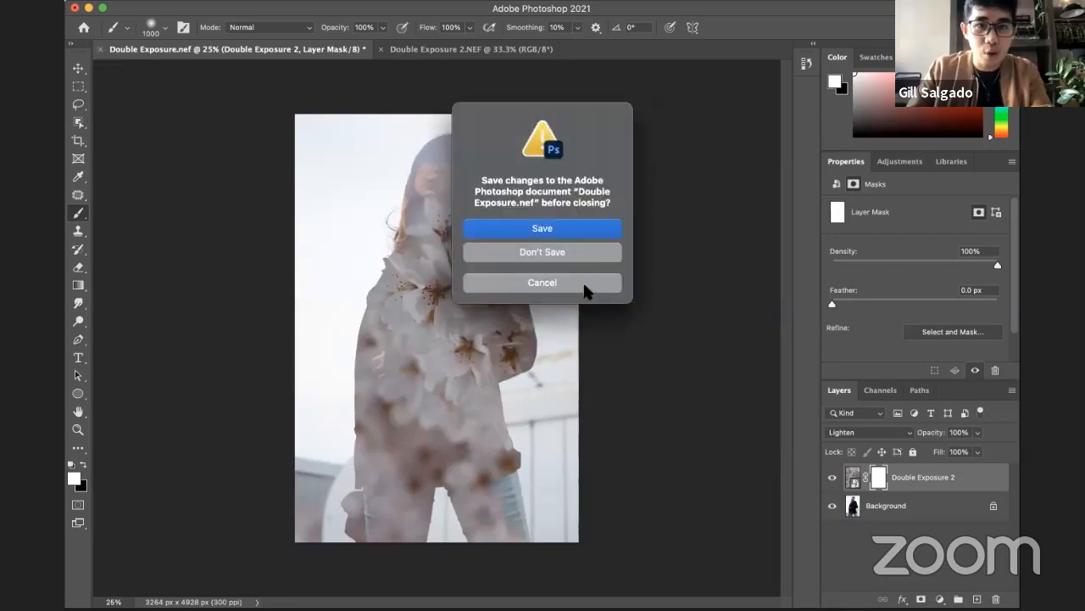
left_click(567, 253)
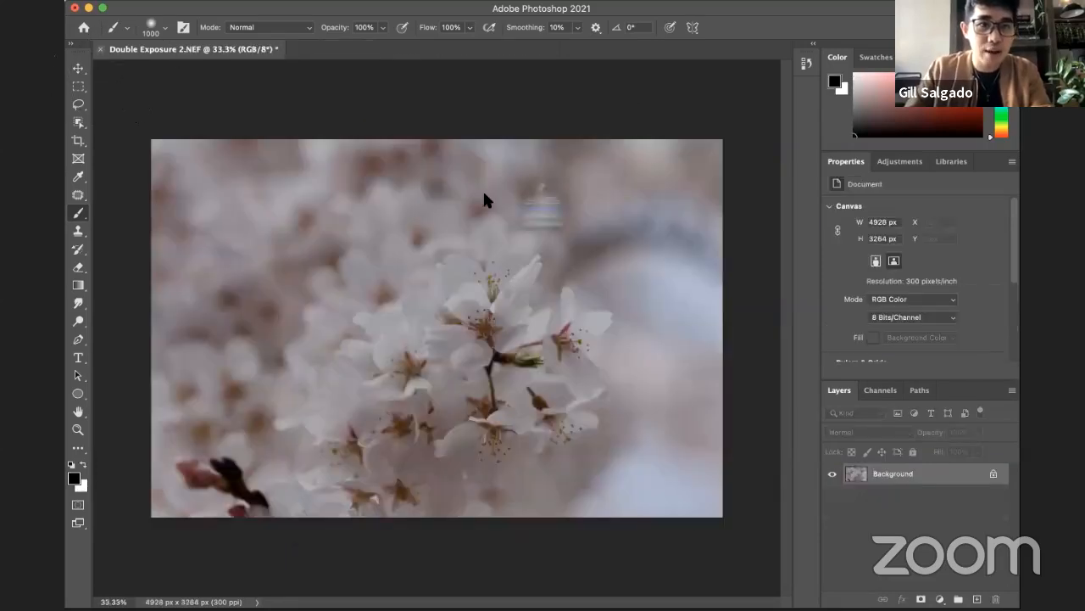
key("super+w")
left_click(507, 247)
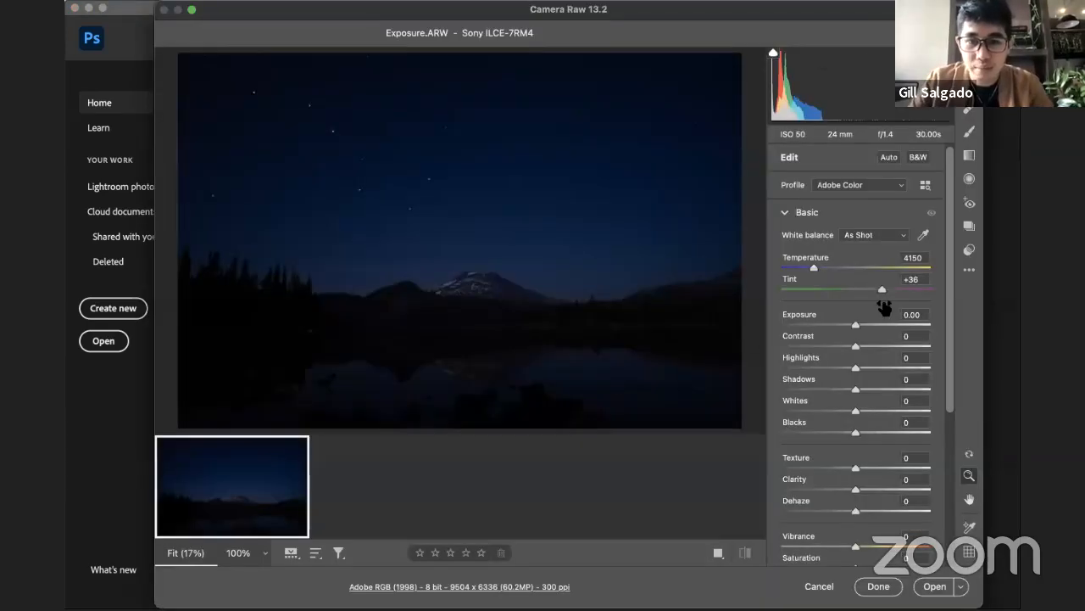
Step: Open the Exposure.ARW night landscape from Camera Raw with its settings as they are
left_click(935, 585)
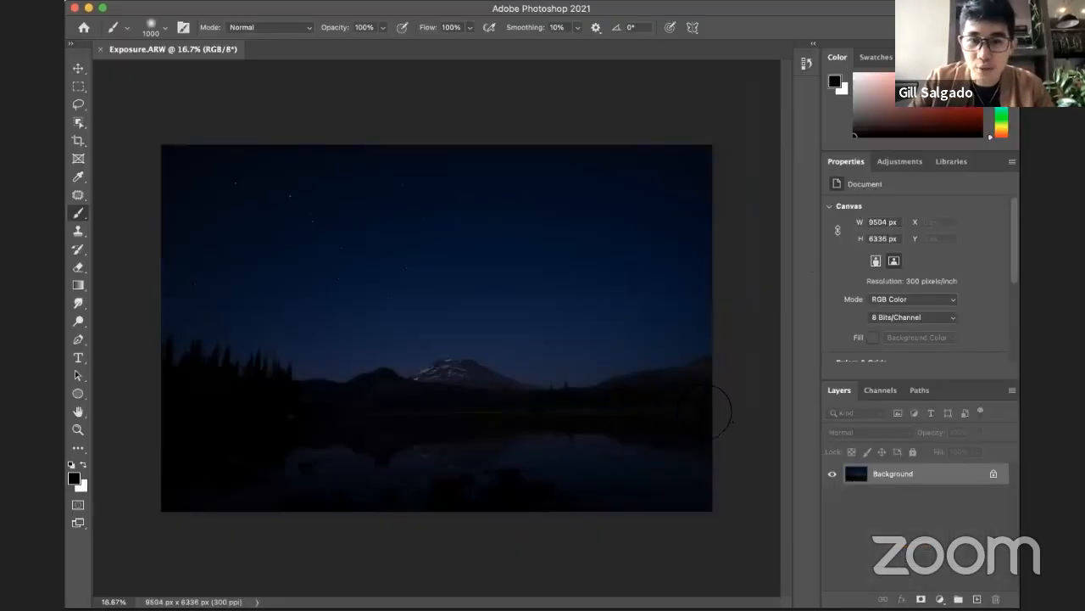
key("super+minus")
key("z")
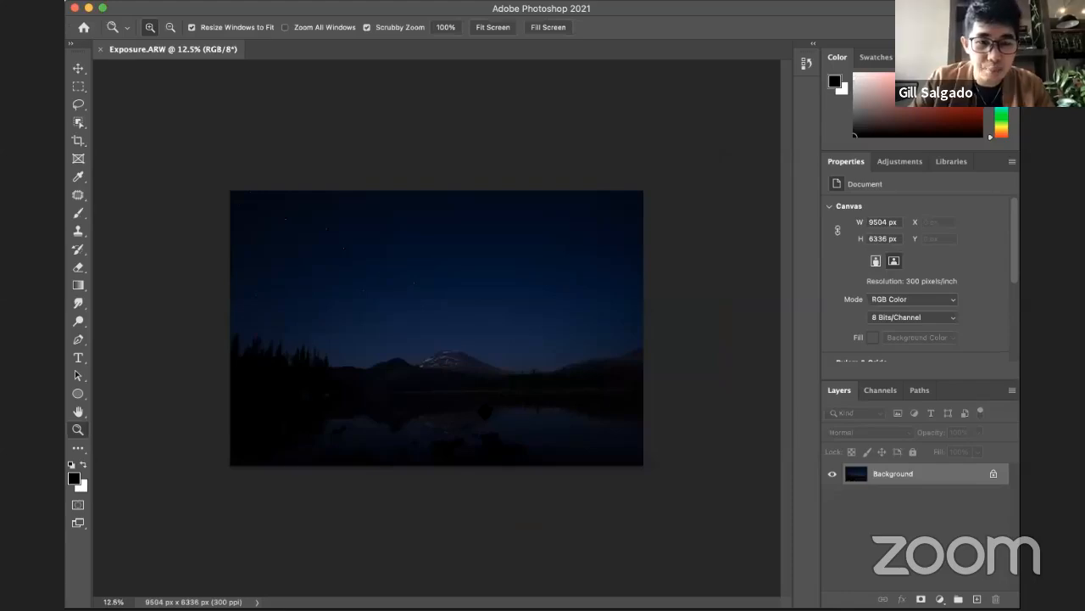
left_click(522, 417)
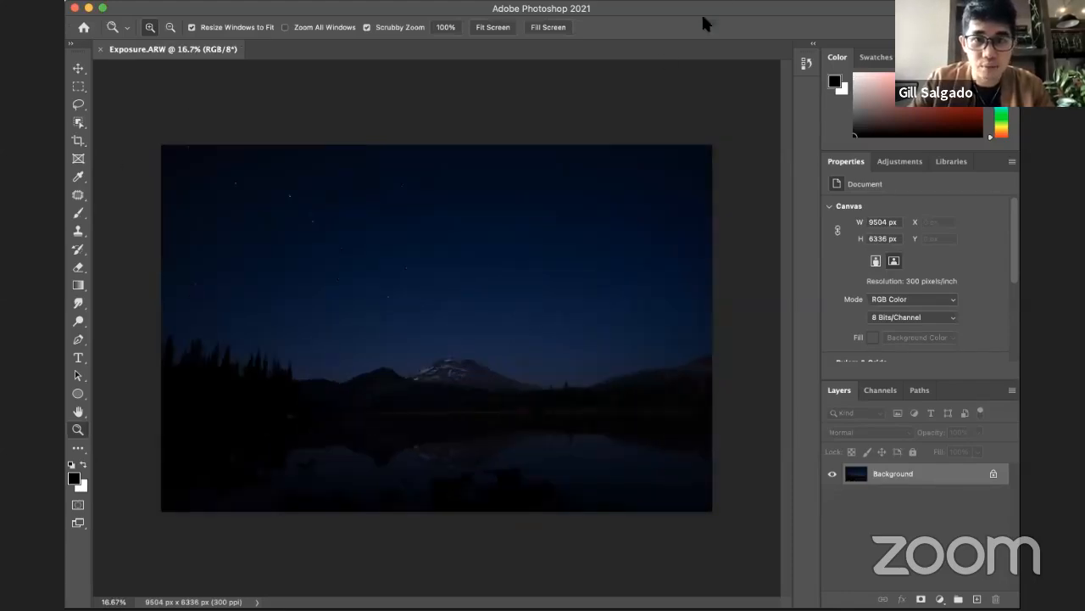
Step: Add a Brightness/Contrast adjustment layer above the background and set its brightness to 150
left_click(940, 599)
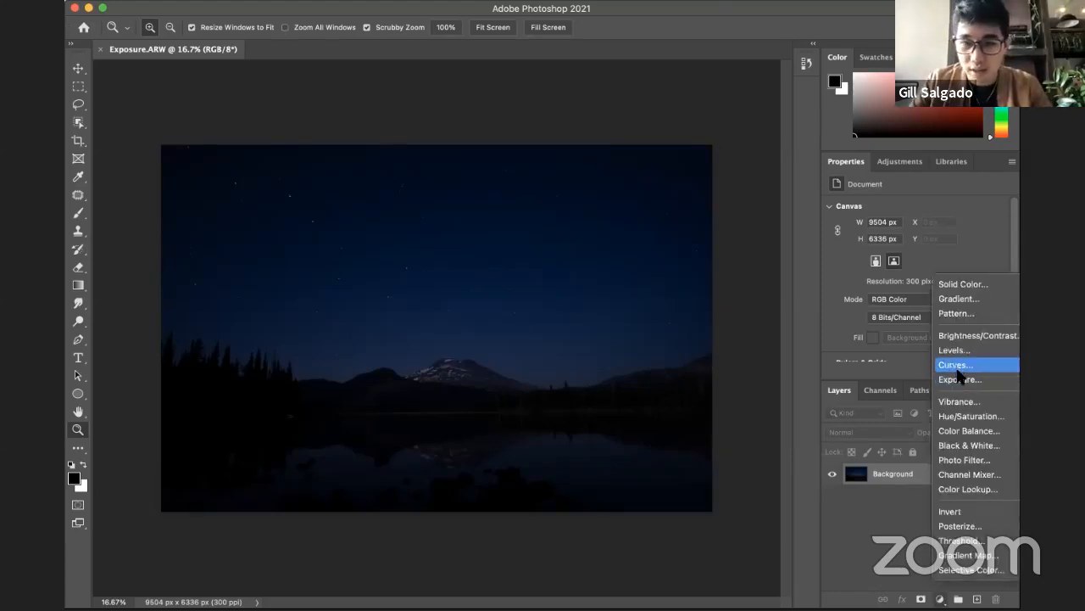
left_click(964, 336)
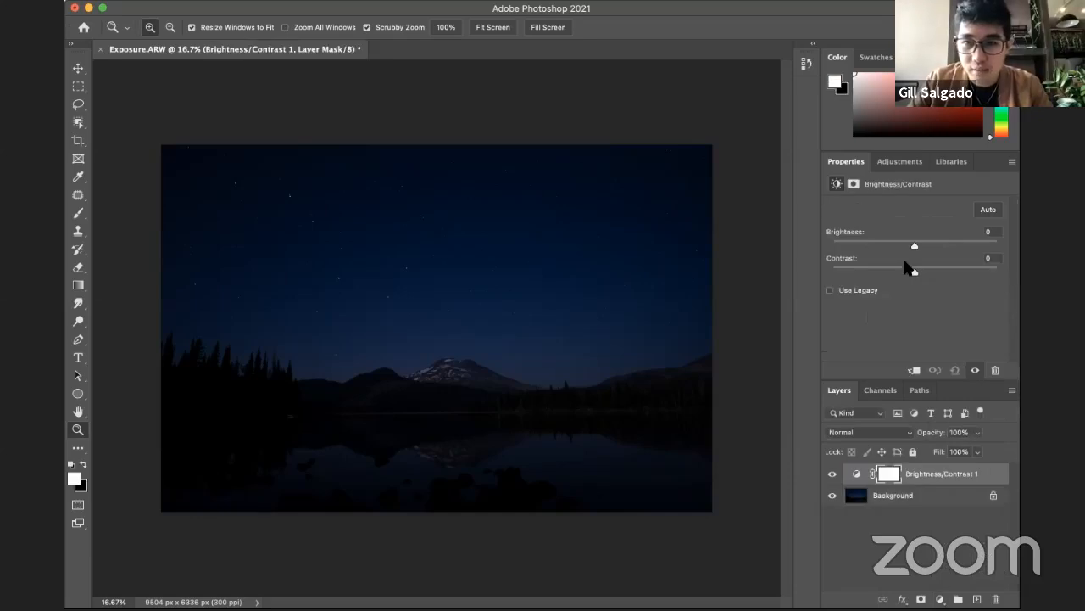
left_click_drag(932, 245, 998, 245)
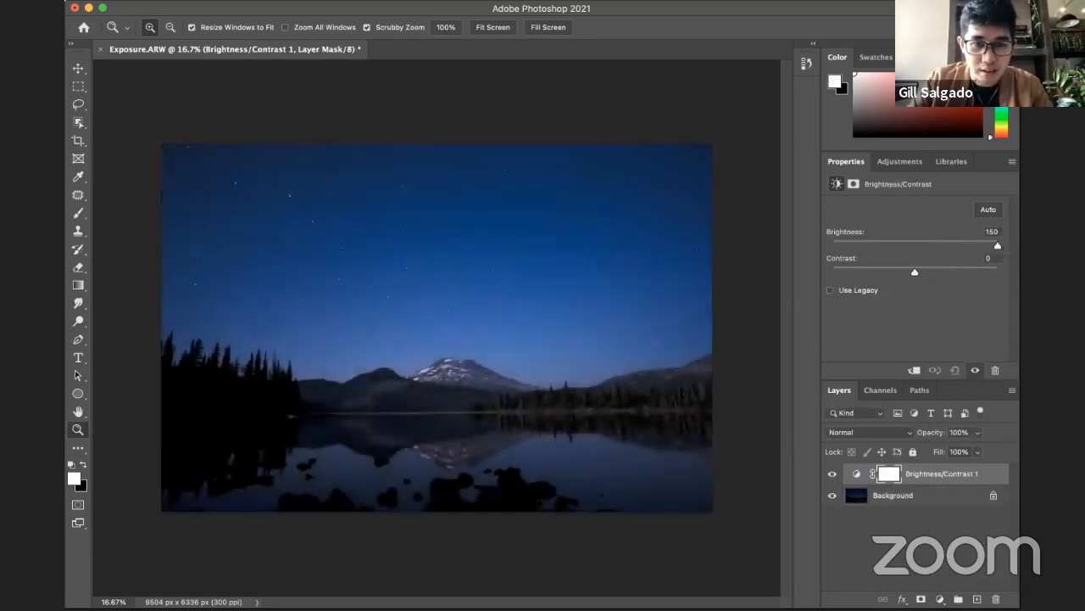
Step: Add a second Brightness/Contrast adjustment layer above the first and set its brightness to 101
left_click(930, 479)
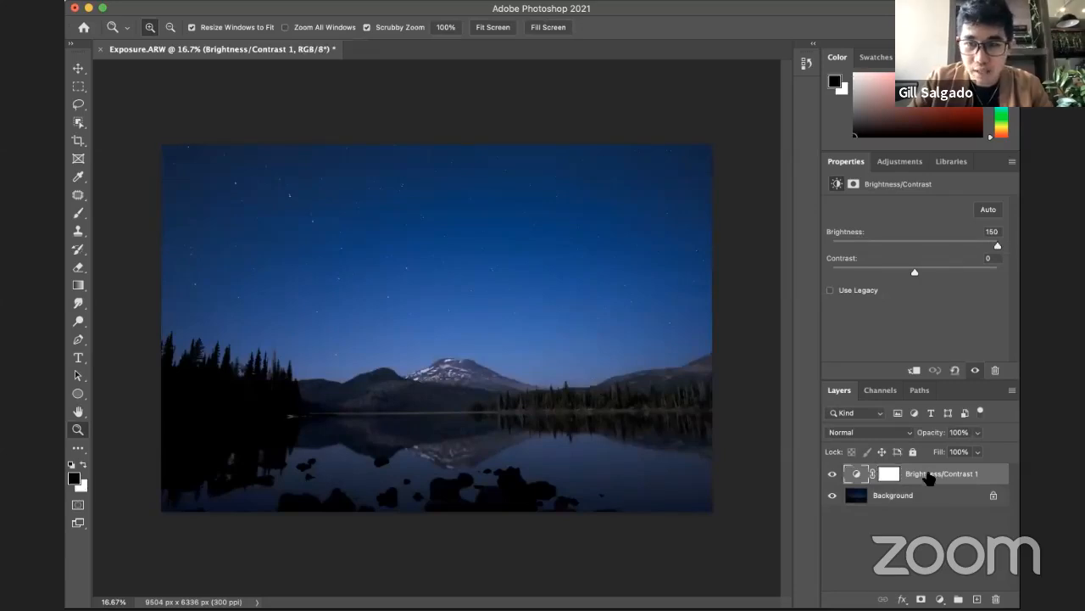
left_click(939, 597)
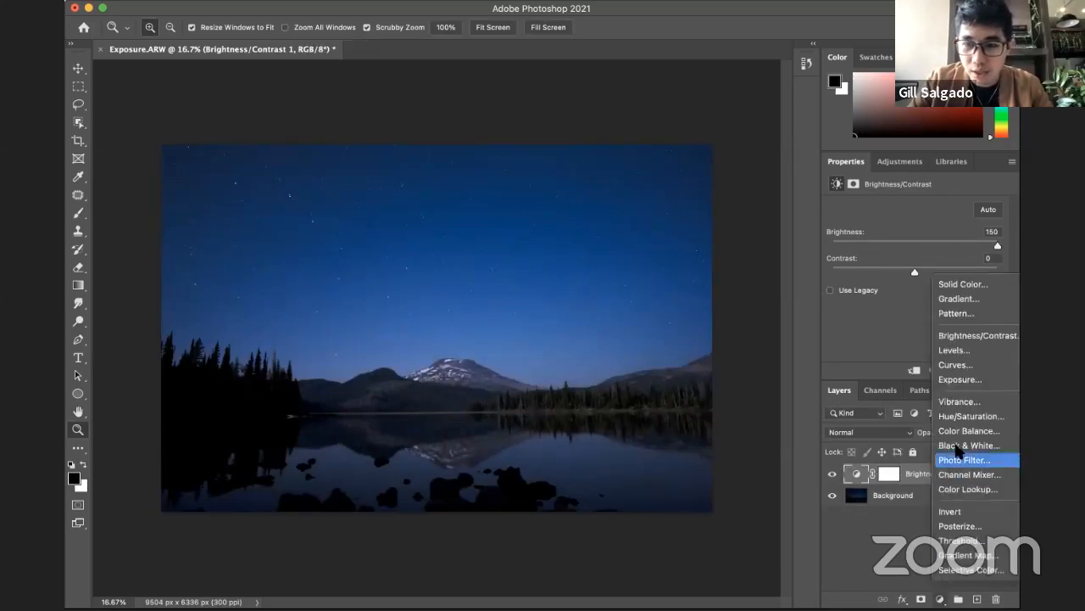
left_click(975, 336)
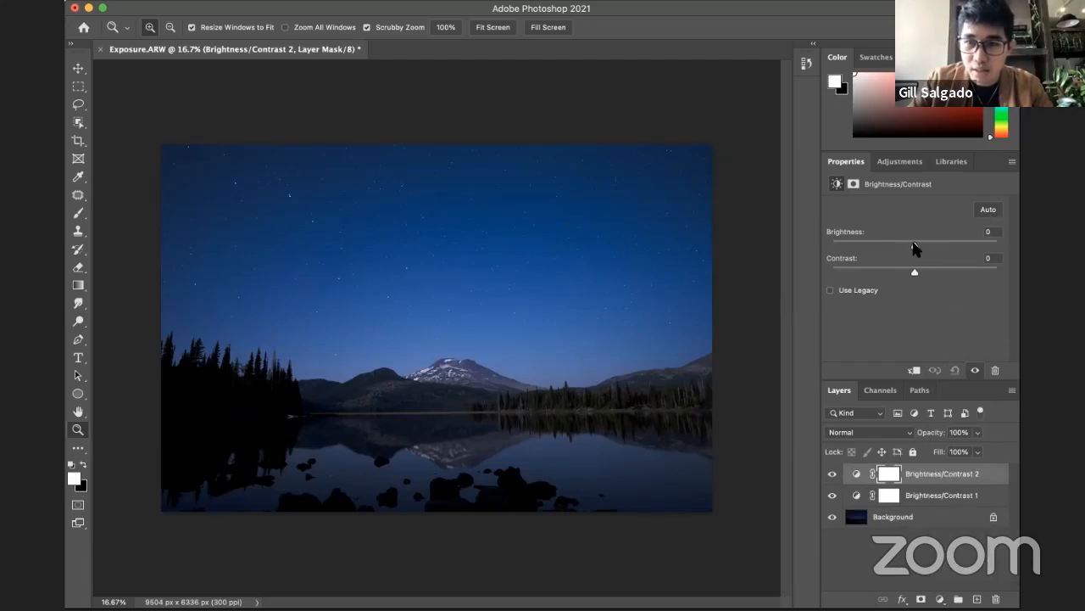
left_click_drag(915, 245, 971, 251)
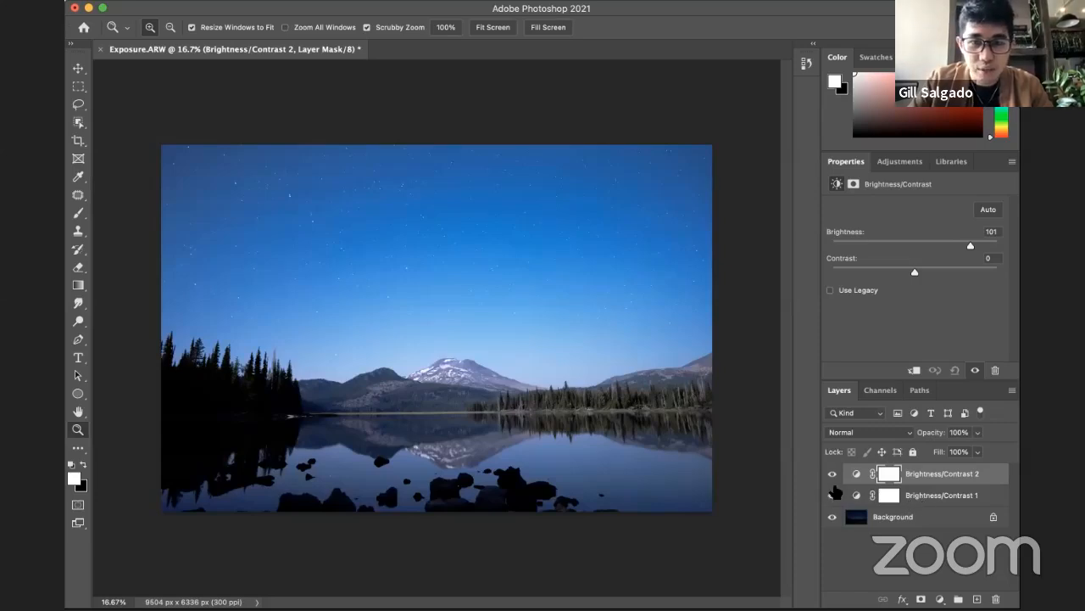
Step: Compare the photo with and without the Brightness/Contrast 2 layer, and reduce that layer's brightness to 44
left_click(832, 474)
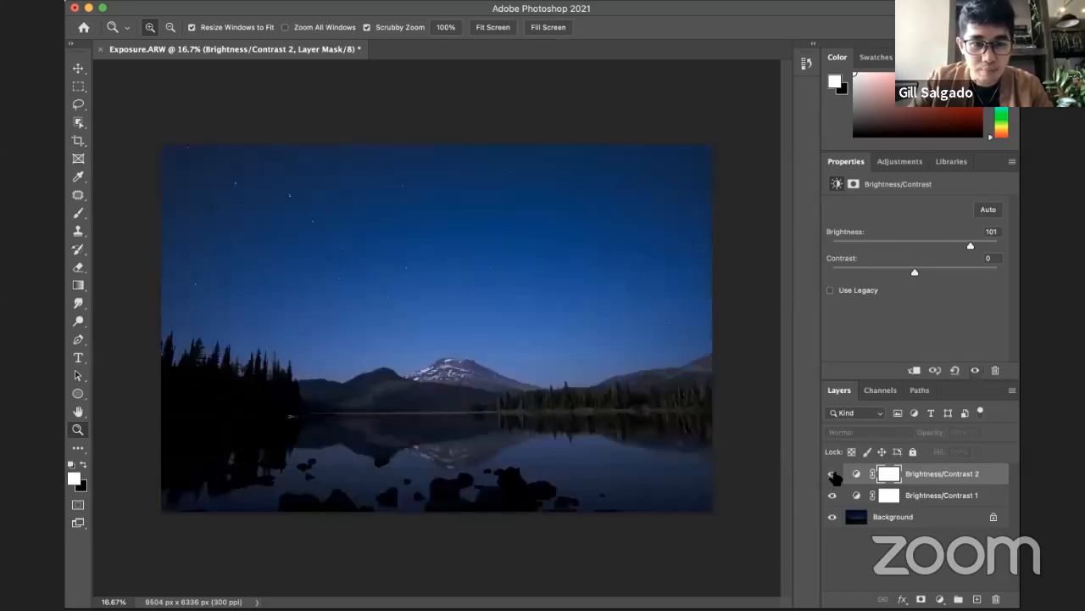
left_click(833, 474)
left_click(832, 474)
left_click(833, 474)
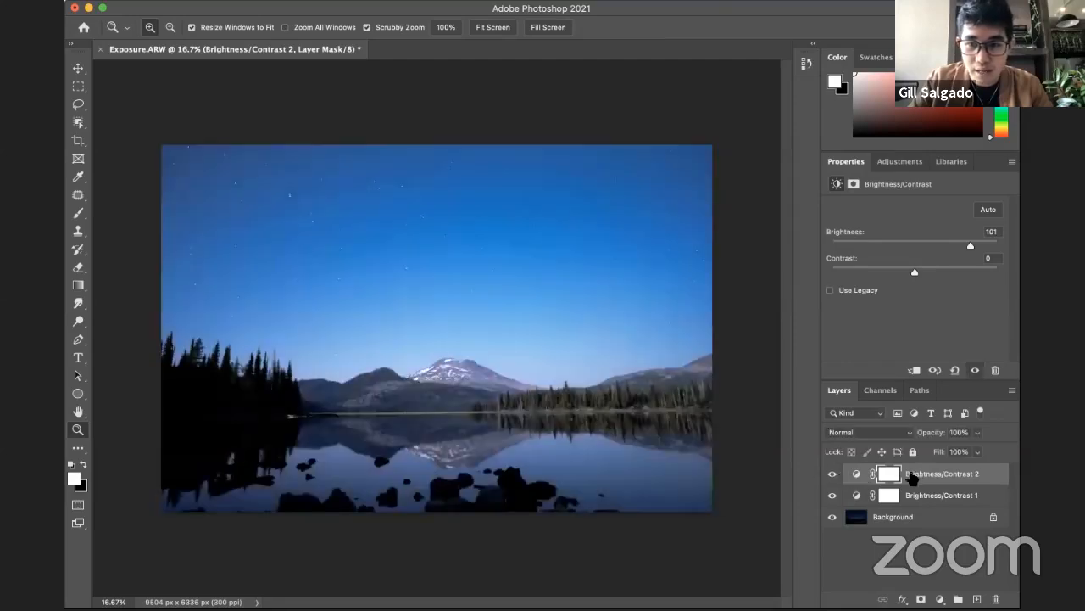
left_click_drag(970, 246, 938, 246)
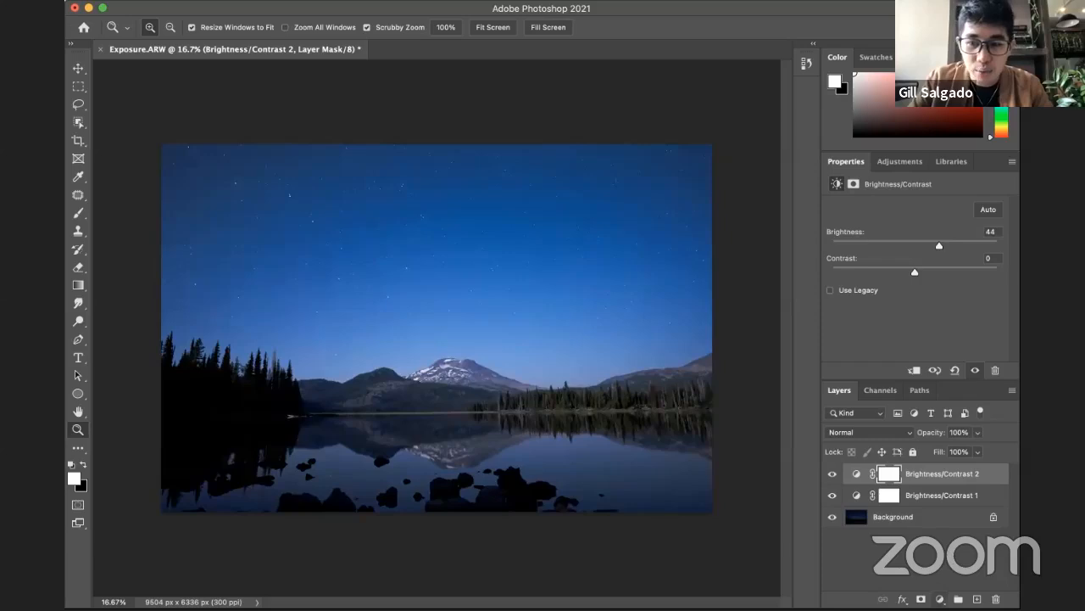
Step: Add a Hue/Saturation adjustment layer on top and shift the hue of the Blues to -26
left_click(939, 598)
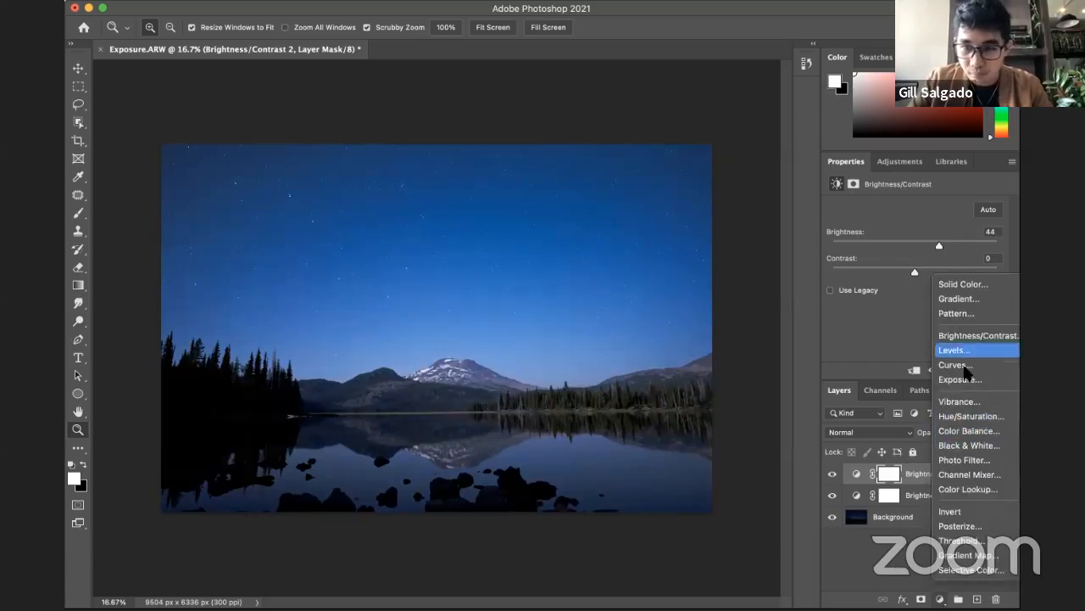
left_click(965, 417)
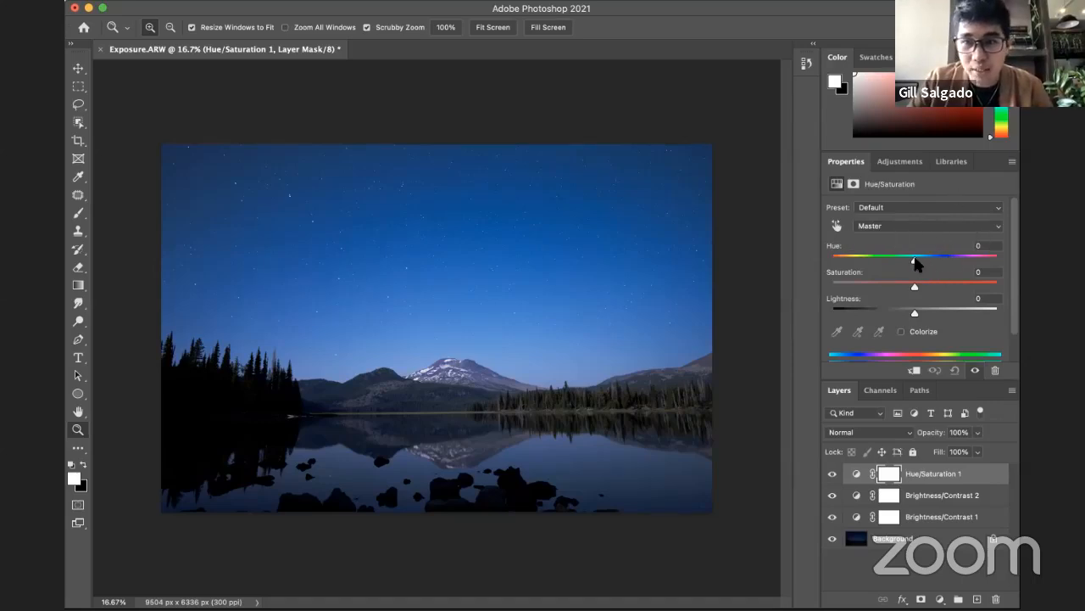
mouse_move(927, 261)
left_mouse_down()
mouse_move(956, 259)
mouse_move(854, 263)
mouse_move(915, 260)
left_mouse_up()
left_click(925, 231)
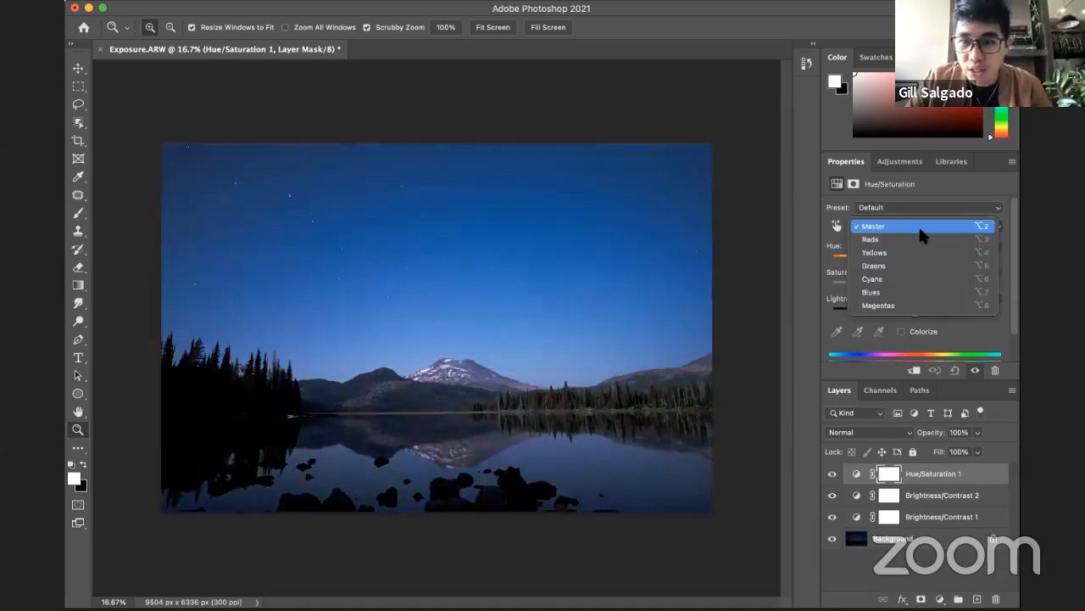
left_click(874, 292)
left_click_drag(914, 260, 886, 270)
key("super+z")
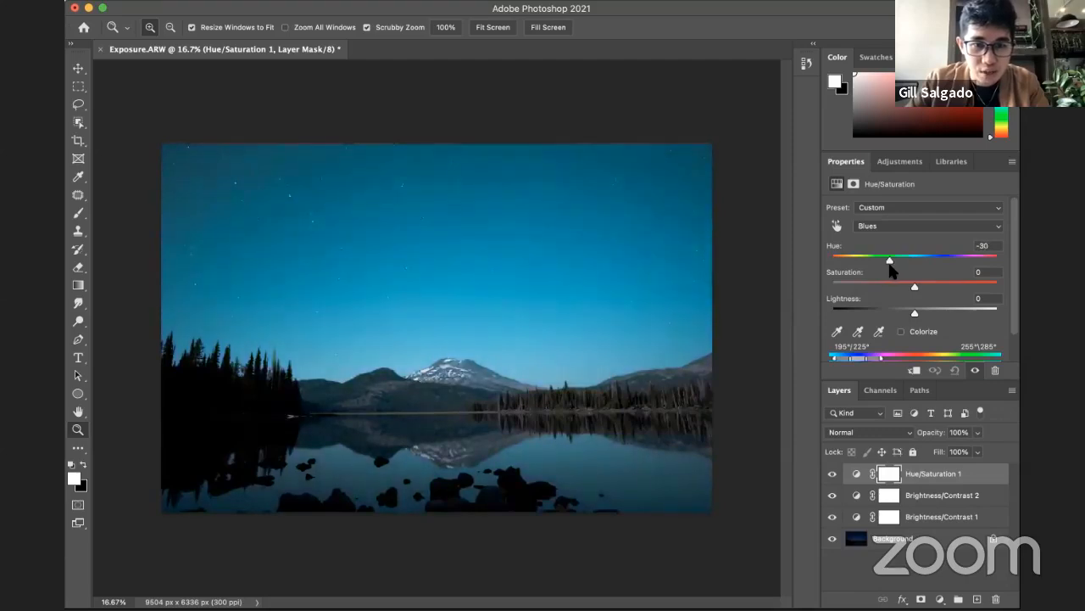
Step: Add a Curves adjustment layer on top and slightly raise the black point of the RGB curve
left_click(940, 599)
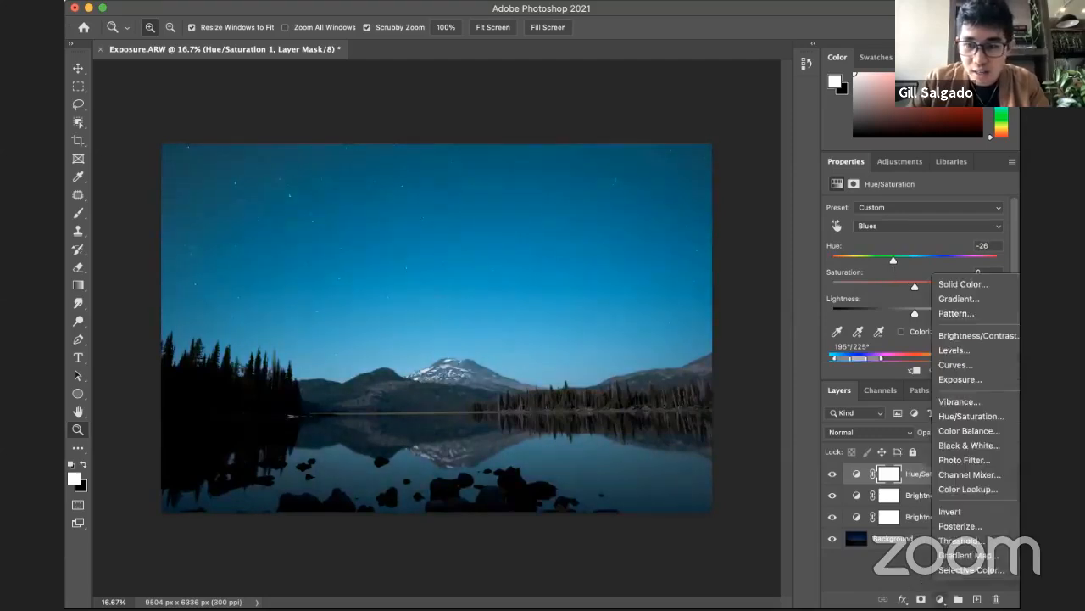
left_click(958, 364)
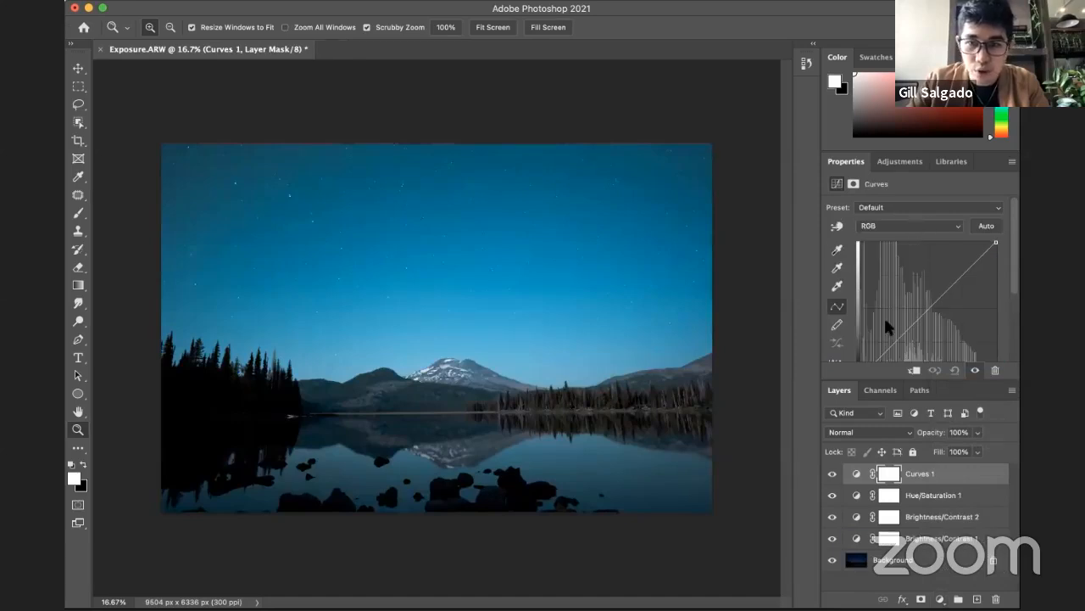
scroll(885, 321, "down", 2)
left_click_drag(861, 345, 835, 342)
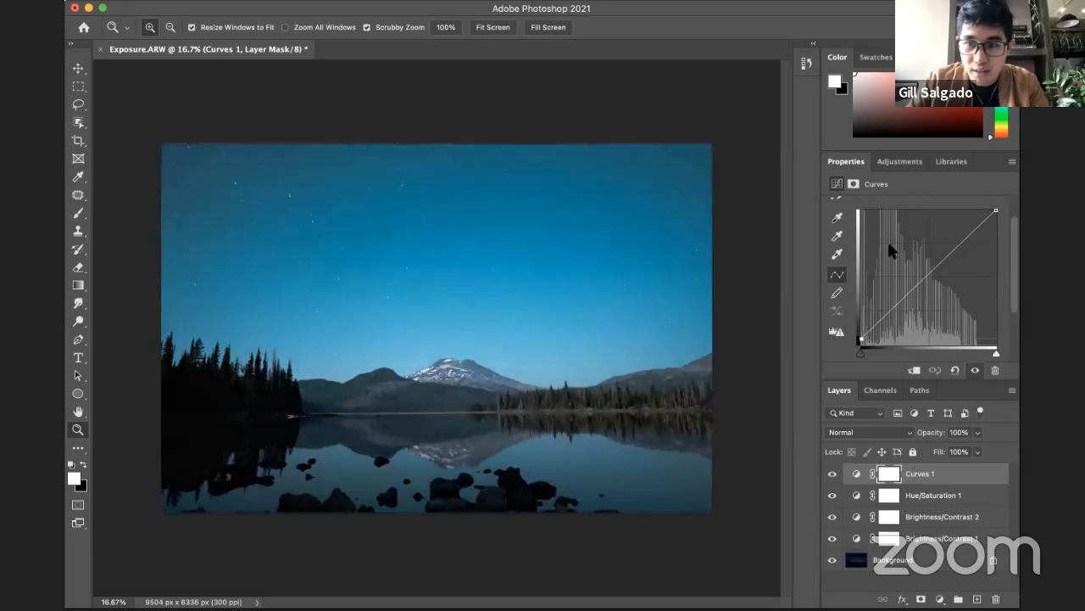
Step: Slightly lower the upper midtones of the Blue channel curve in the Curves 1 adjustment
scroll(910, 217, "up", 1)
left_click(915, 206)
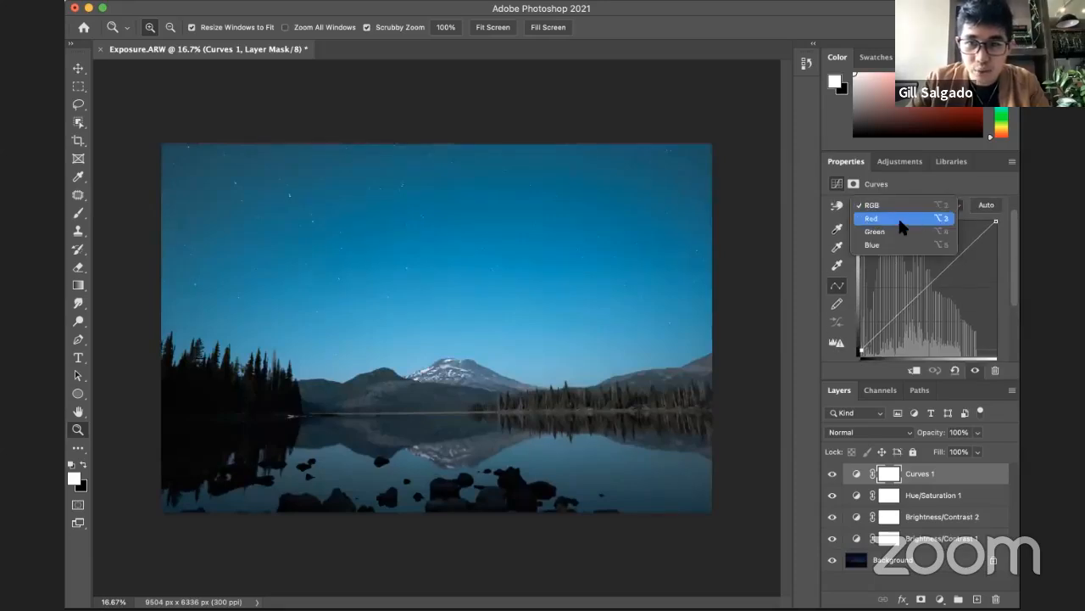
left_click(878, 245)
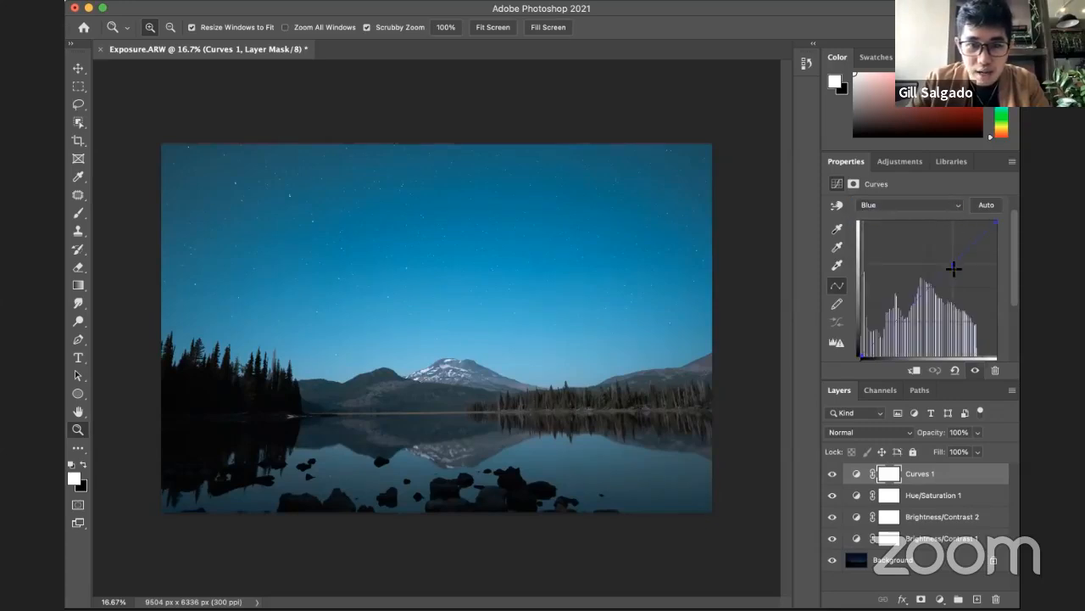
left_click_drag(954, 266, 951, 270)
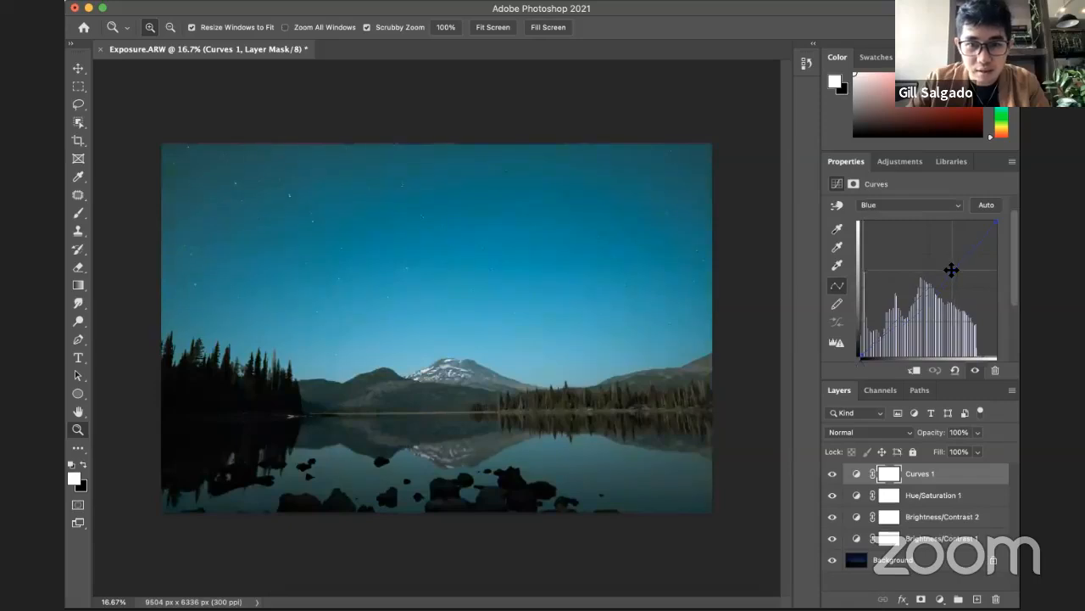
Step: Slightly raise the upper midtones of the Red channel curve in the same Curves adjustment
left_click(947, 206)
left_click(908, 176)
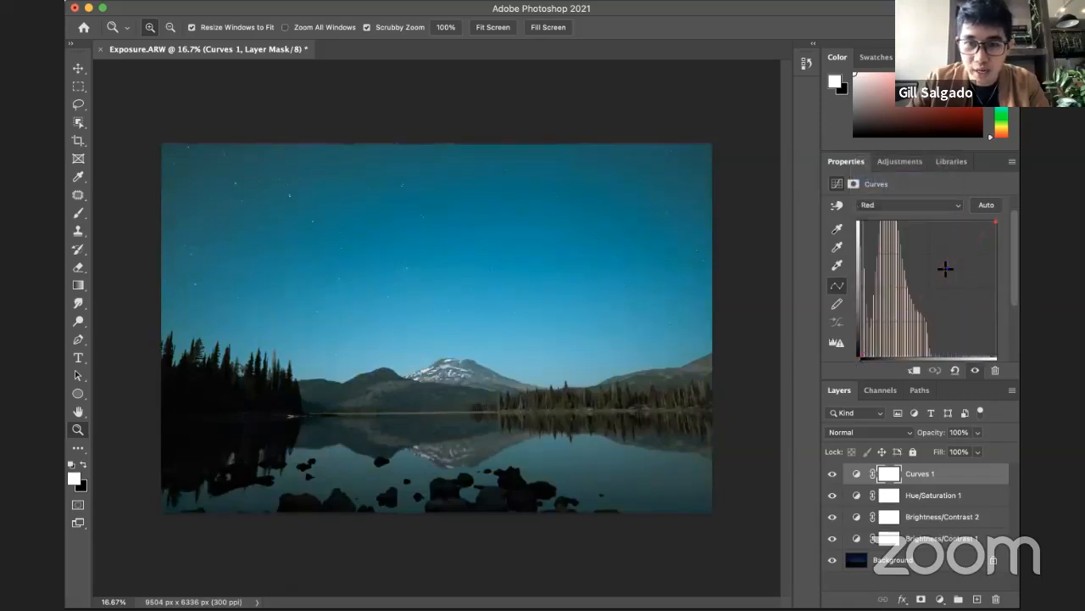
left_click_drag(945, 269, 942, 267)
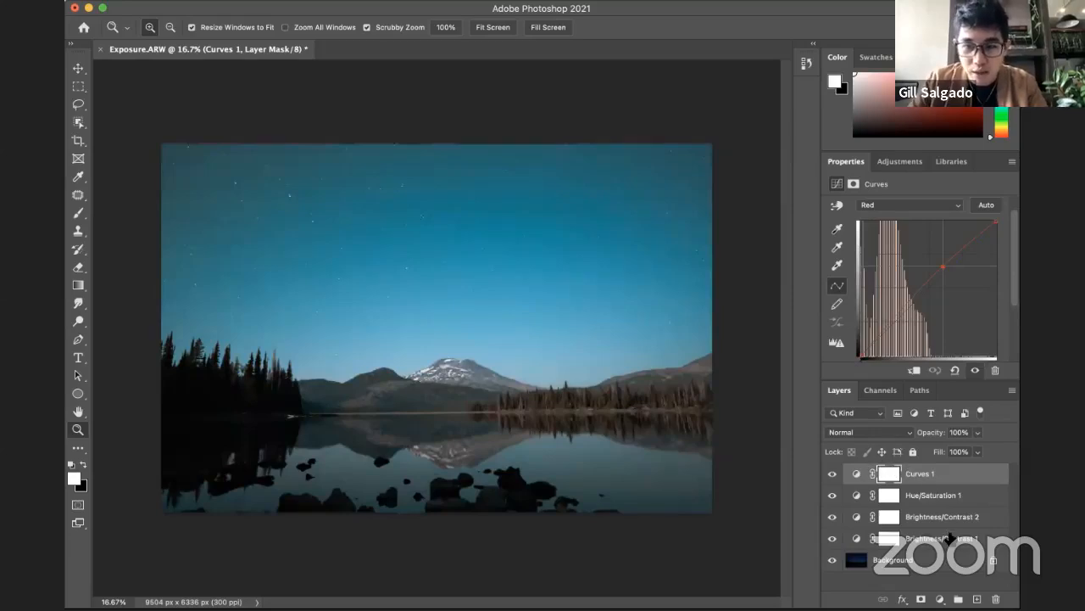
Step: Group all four adjustment layers, from Curves 1 down to Brightness/Contrast 1, above the Background
left_click(916, 472)
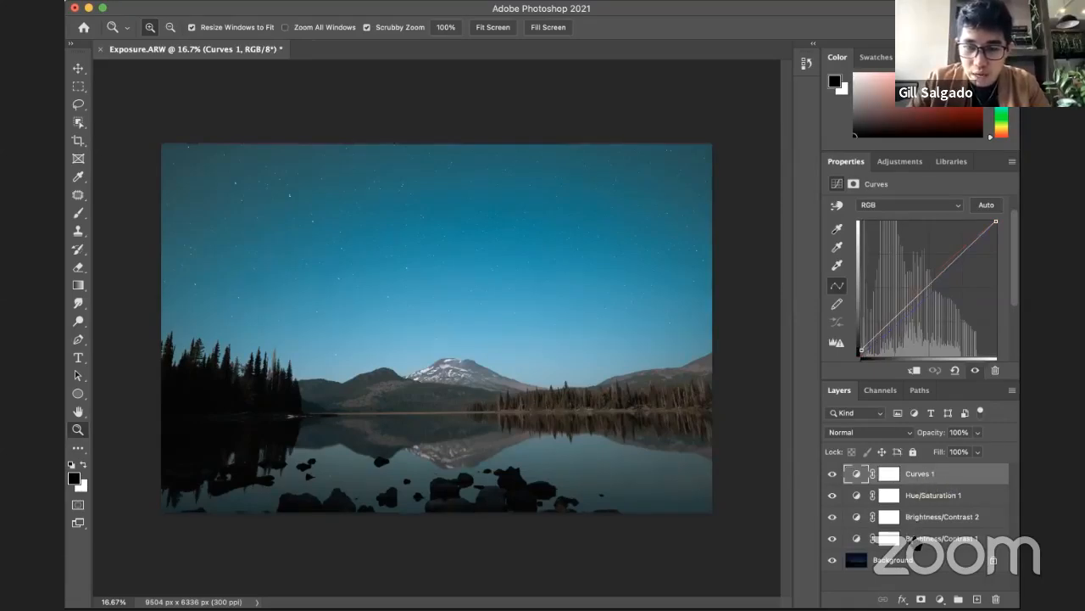
left_click(920, 542, "shift")
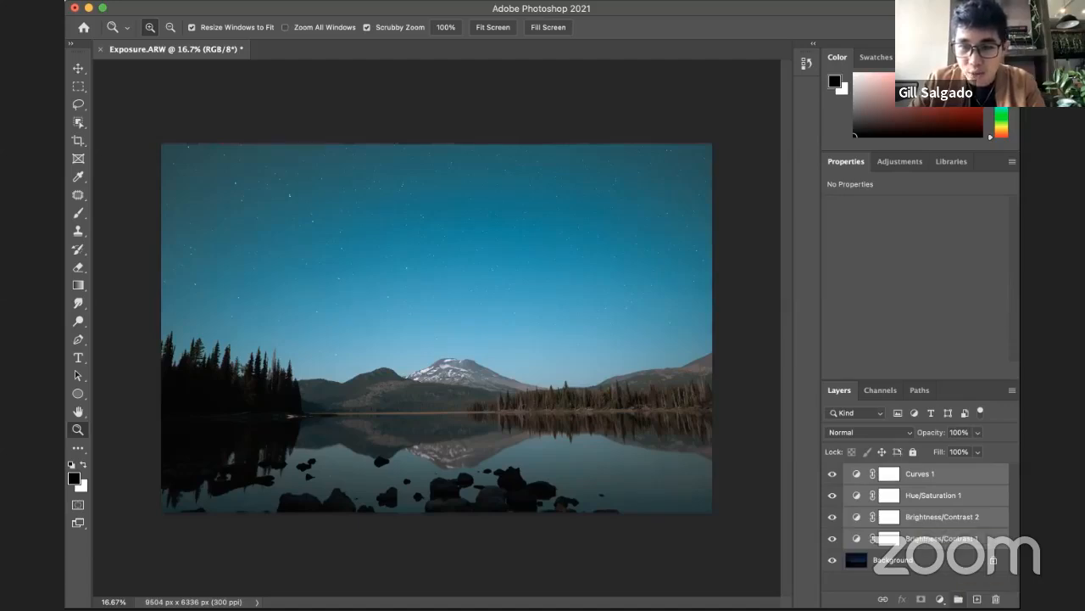
left_click(958, 599)
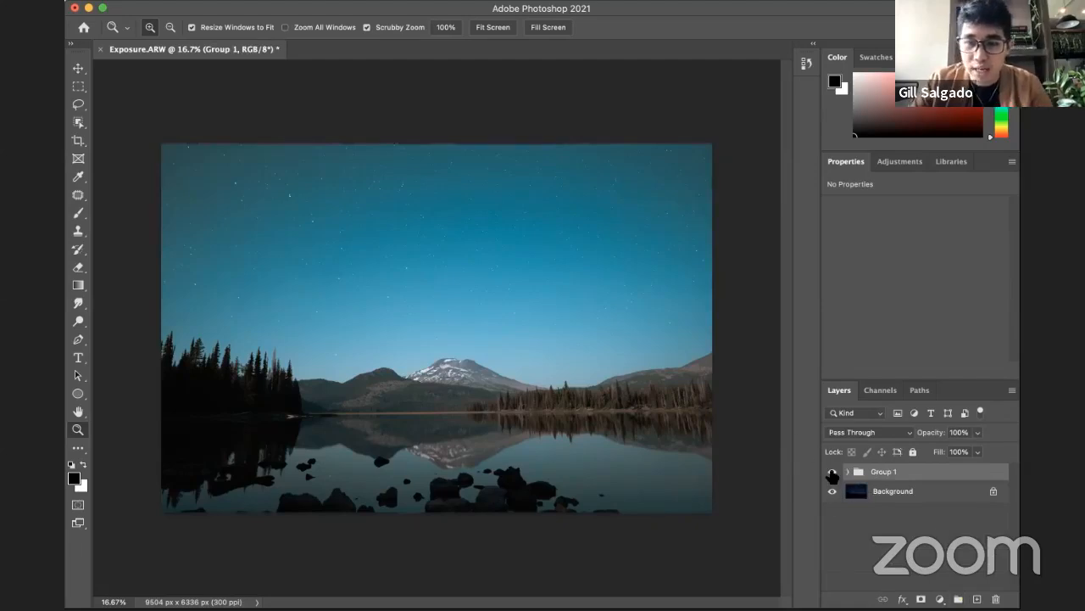
Step: Compare the landscape with and without the adjustment group by toggling its visibility
left_click(832, 471)
left_click(831, 472)
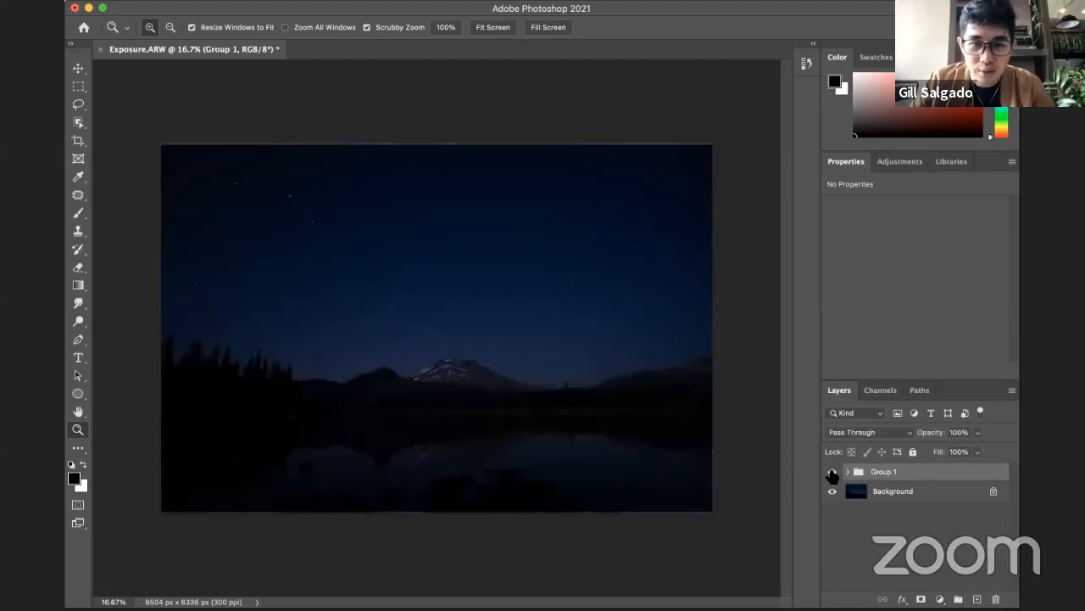
left_click(832, 472)
left_click(831, 471)
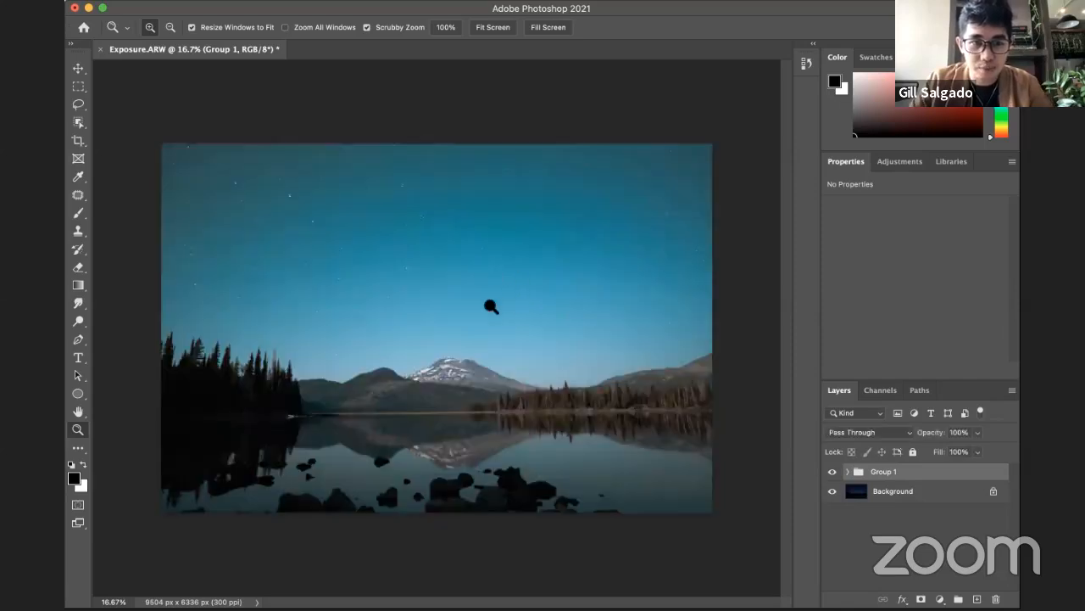
Step: Remove several bright stars from the left part of the sky on the Background layer with the Spot Healing Brush
left_click(472, 307)
left_click(920, 496)
left_click(286, 209)
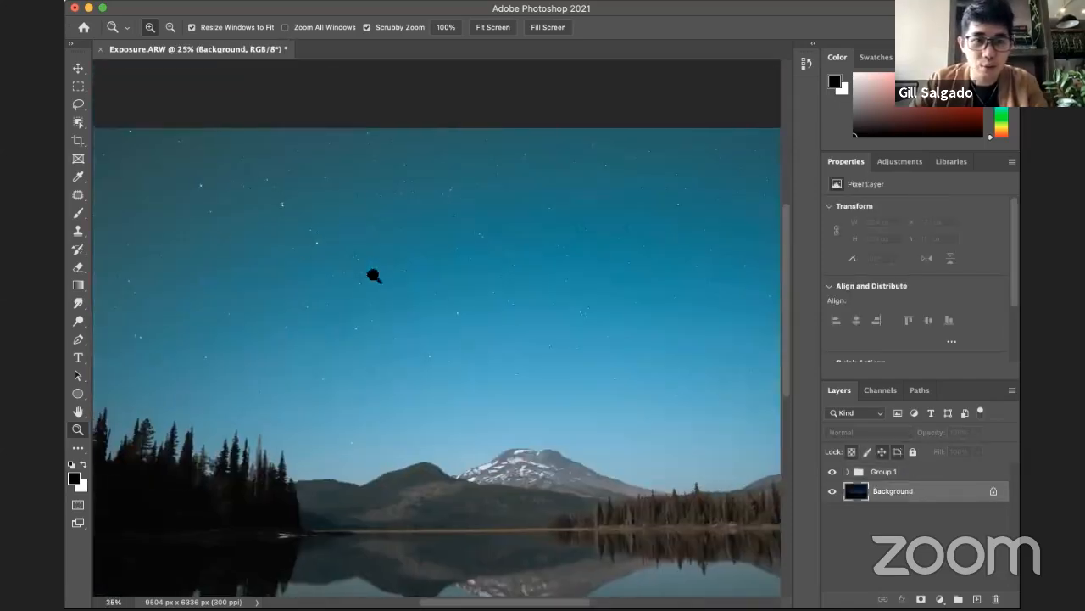
left_click(280, 233)
left_click(312, 204)
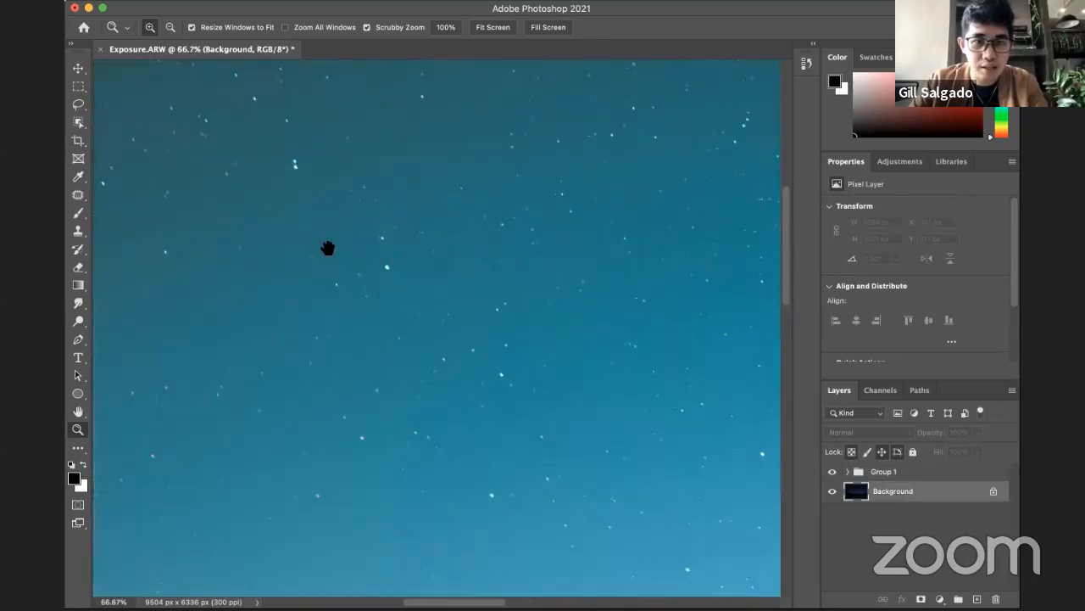
left_click(78, 195)
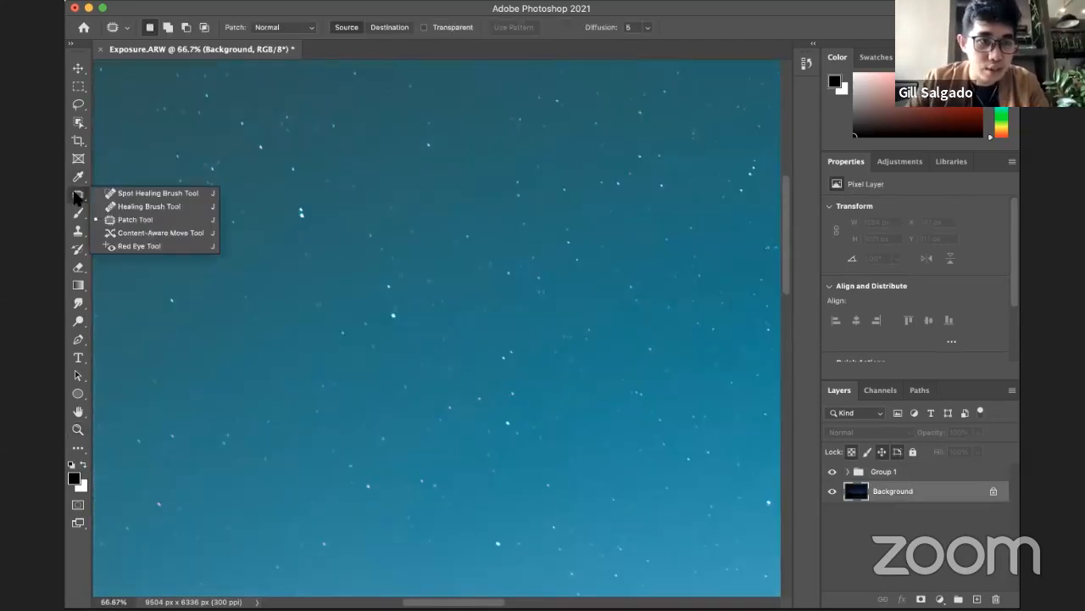
left_click(140, 191)
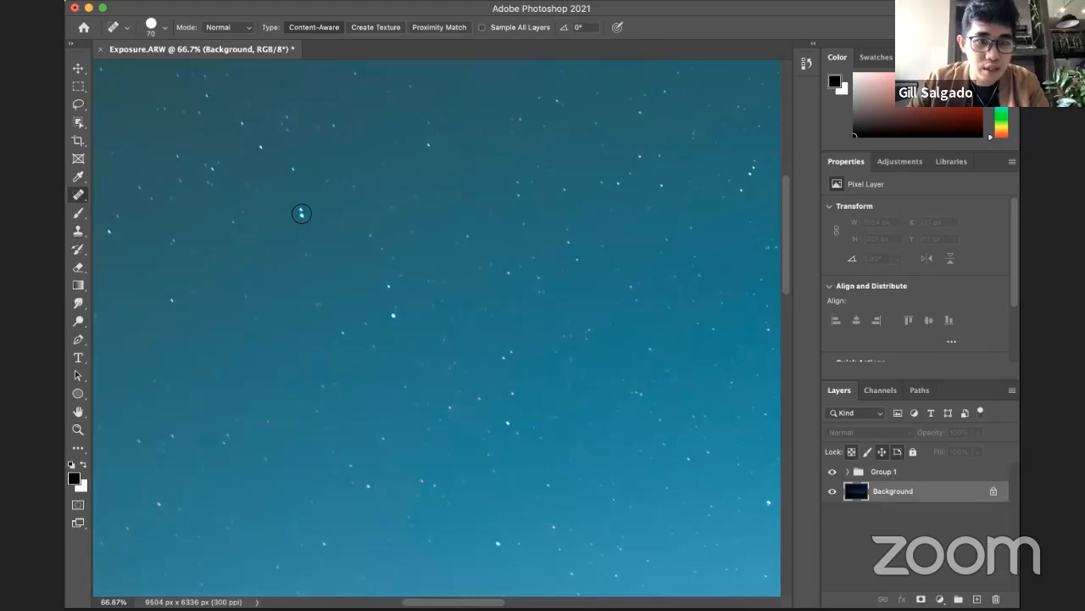
left_click(299, 214)
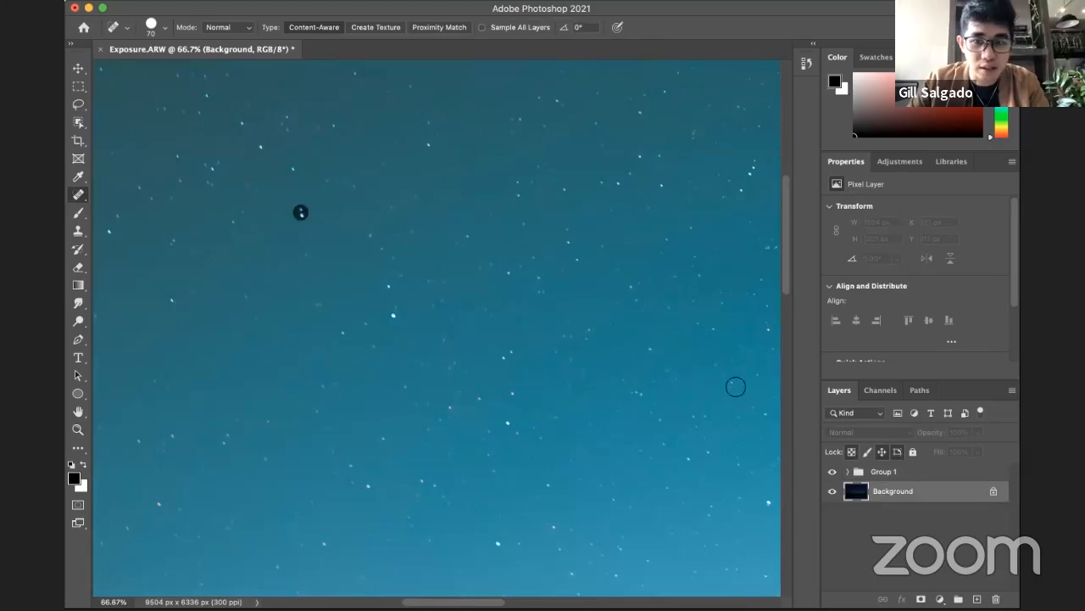
left_click(398, 316)
left_click(431, 148)
Step: Heal away the close pair of bright stars further right in the sky, and review the whole photo
left_click_drag(657, 240, 504, 240)
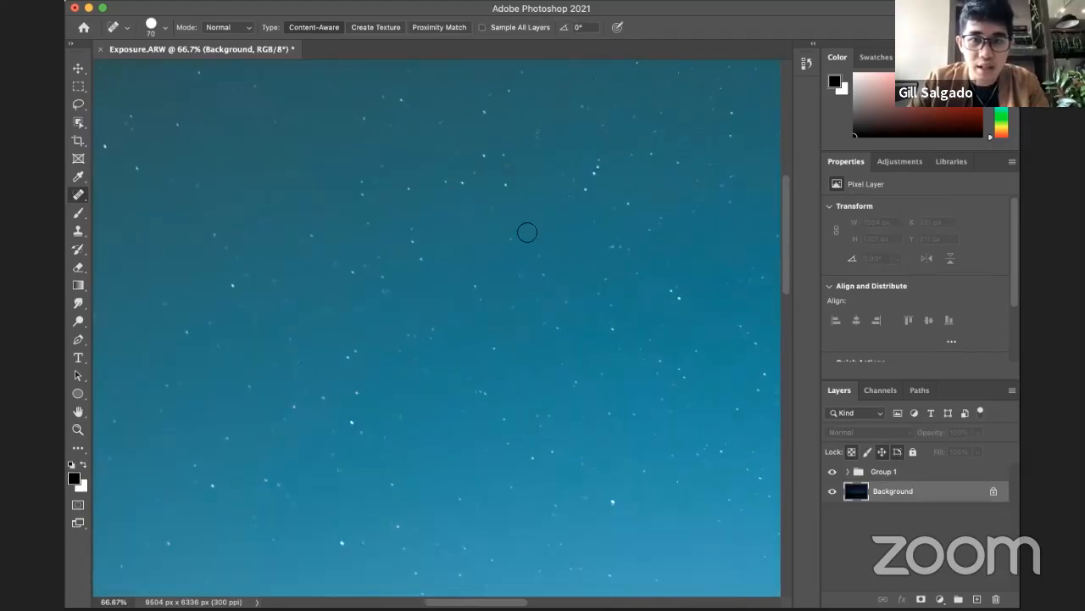
left_click(596, 170)
left_click(599, 160)
key("z")
left_click(565, 322, "alt")
left_click(565, 322, "alt")
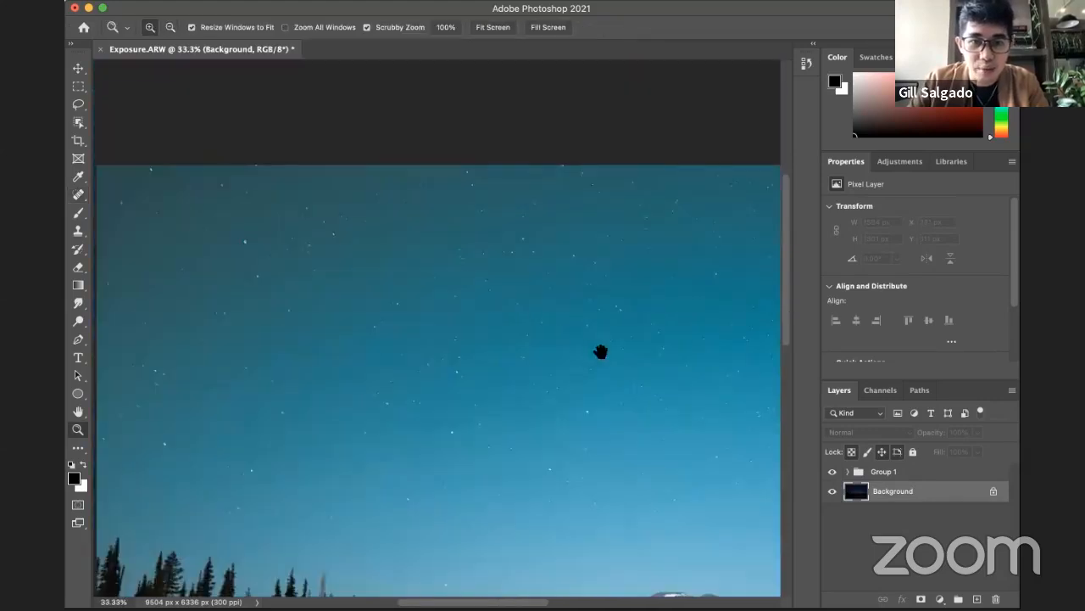
left_click_drag(601, 352, 525, 246)
key("j")
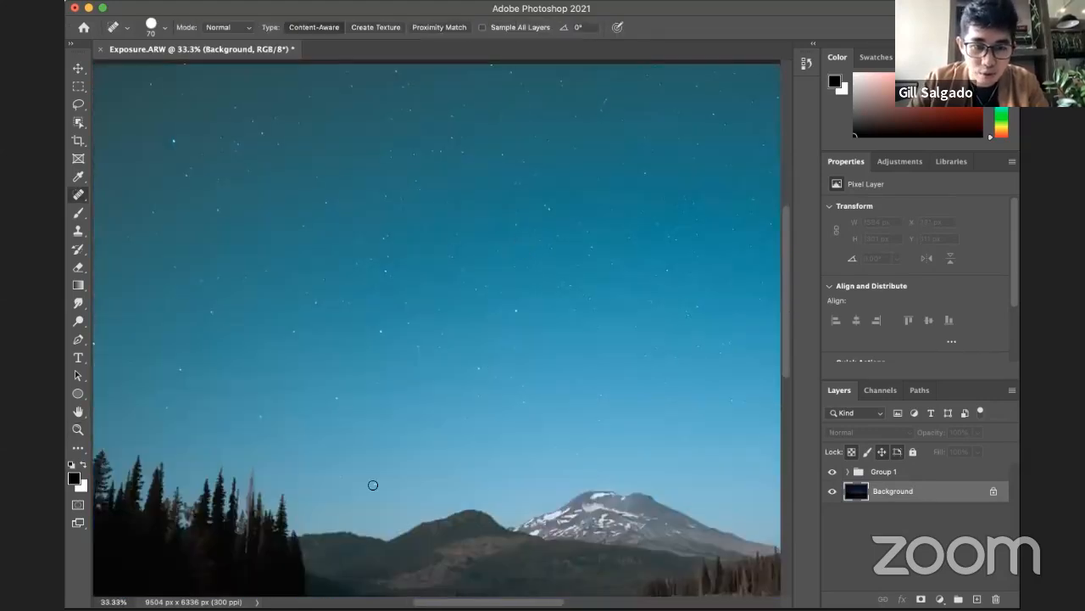
key("z")
left_click(516, 449, "alt")
left_click(513, 439, "alt")
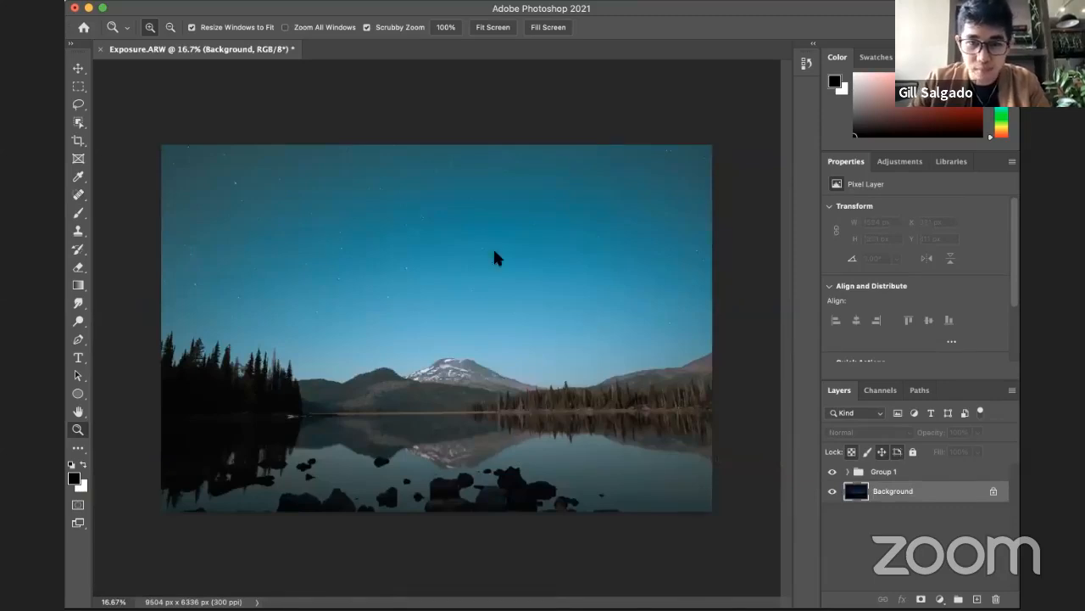
Step: Close the Exposure.ARW document and open the peach photo Duplicating Objects.jpg, with empty space visible around its canvas
key("super+w")
left_click(543, 252)
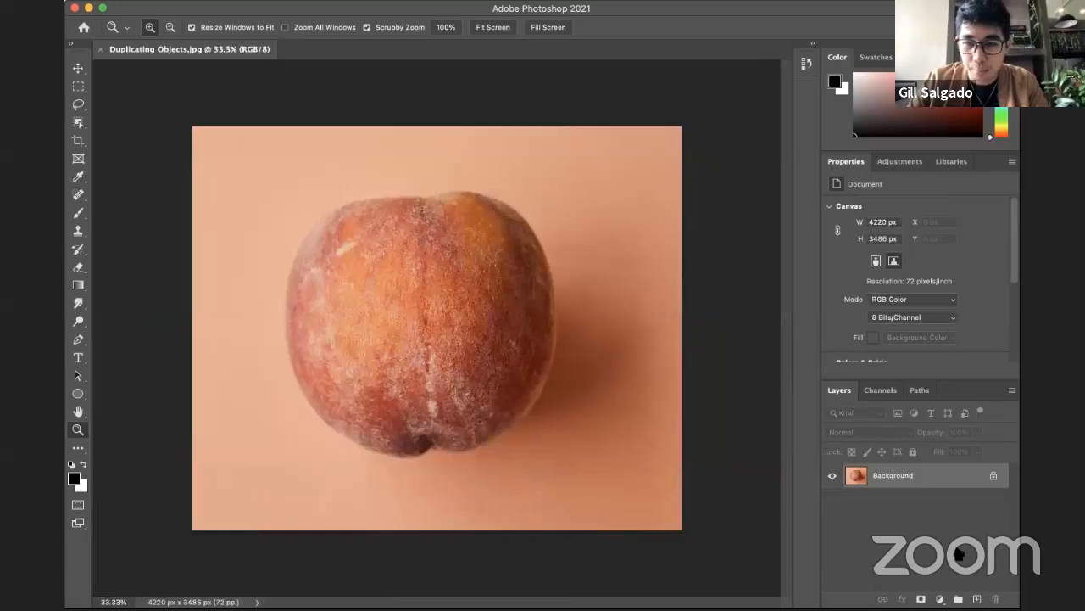
left_click(458, 301, "alt")
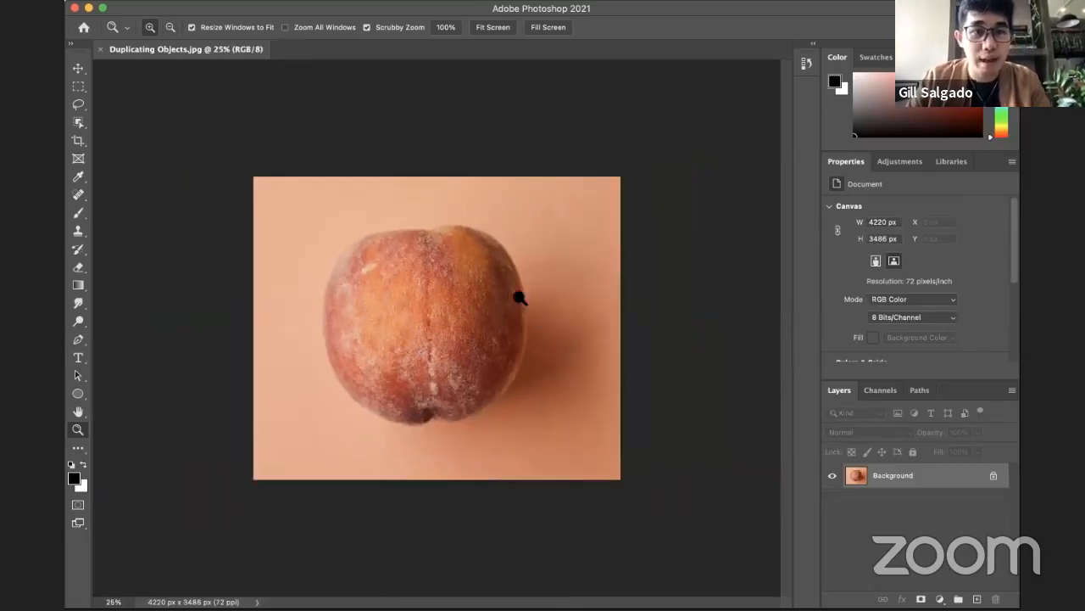
left_click(488, 304, "alt")
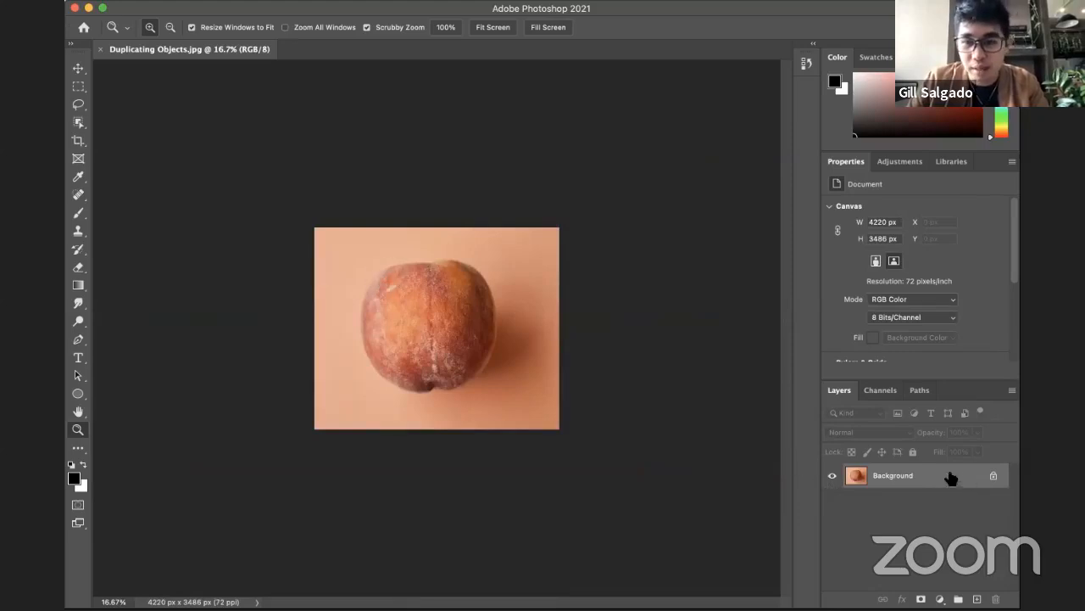
Step: Convert the locked Background of the fruit photo into a regular layer named Apricot
double_click(907, 477)
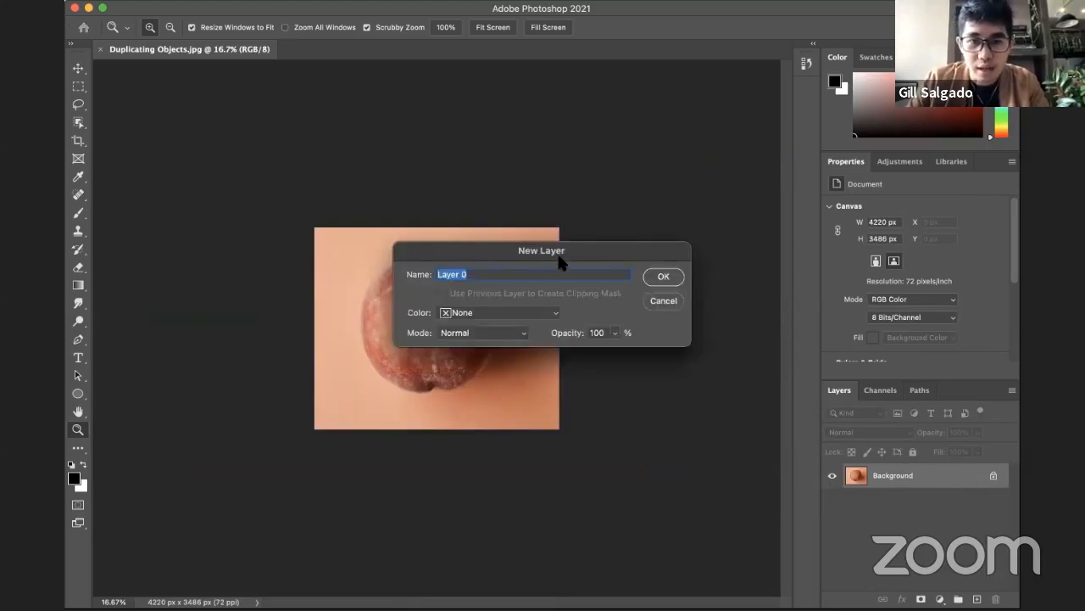
left_click_drag(560, 252, 555, 263)
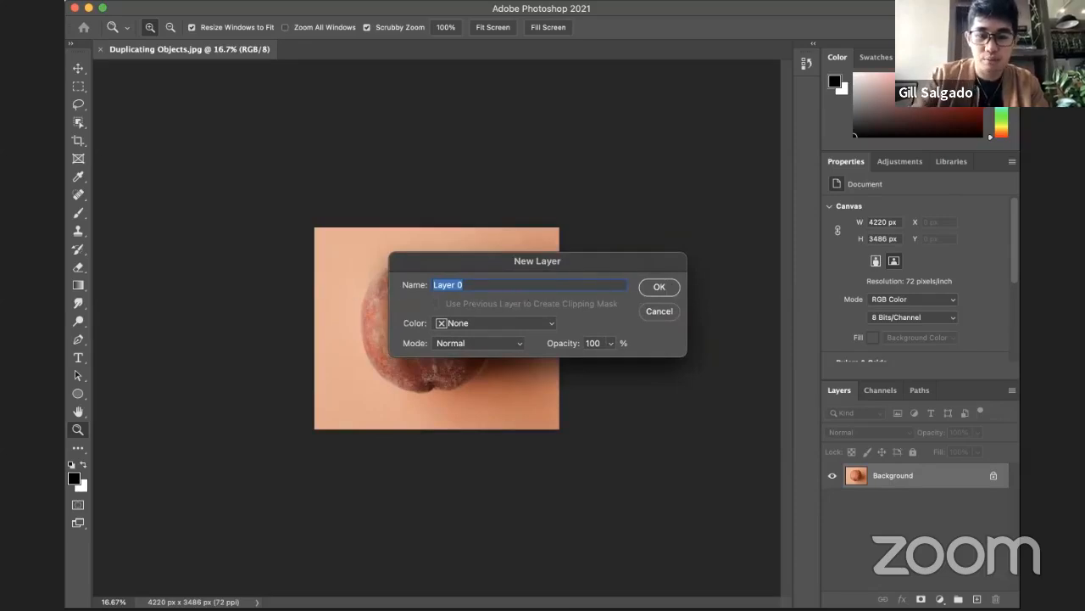
type("Peach")
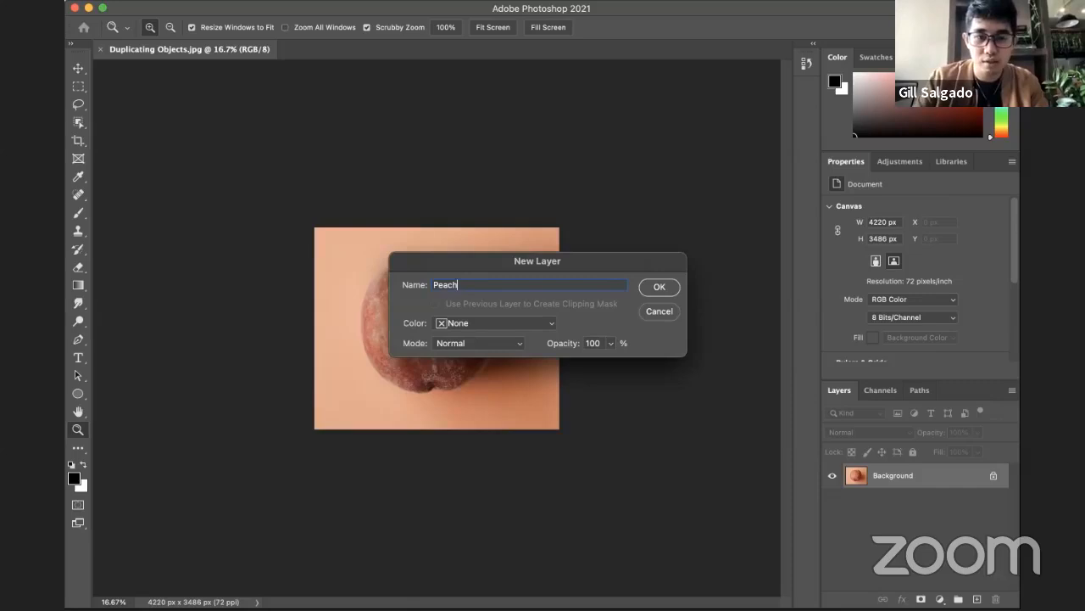
key("super+a")
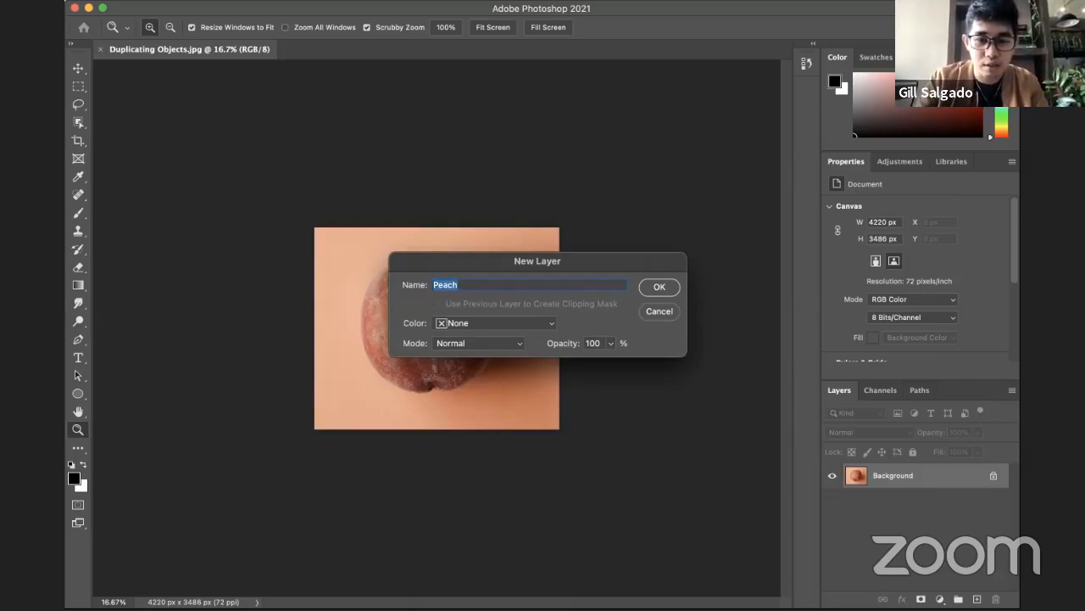
type("Apricot")
key("Return")
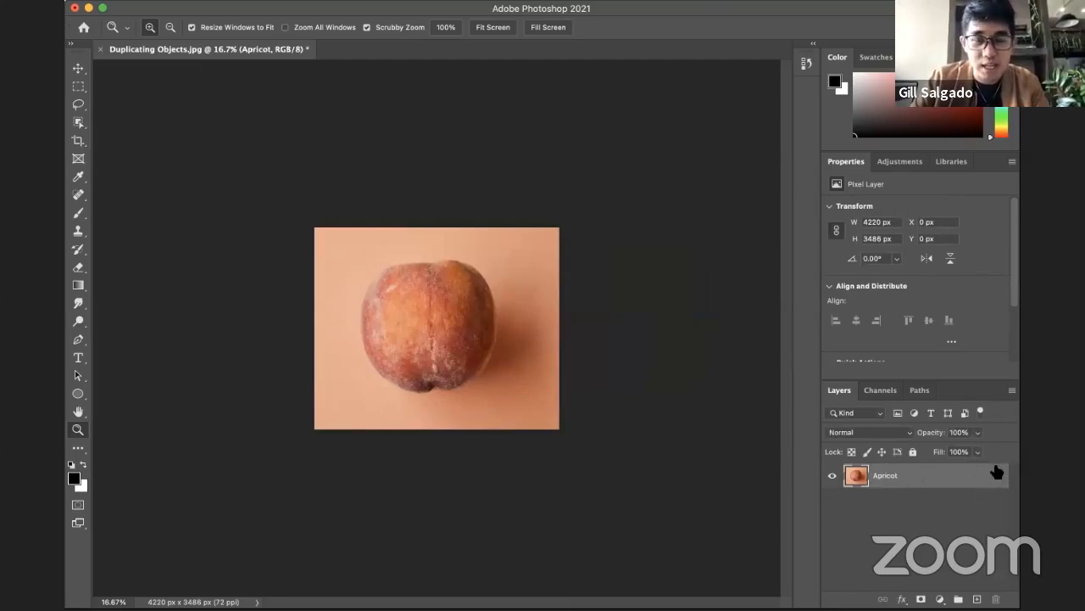
Step: Scale the Apricot layer down proportionally to about 1858 × 1536 px and centre it on the canvas
key("super+t")
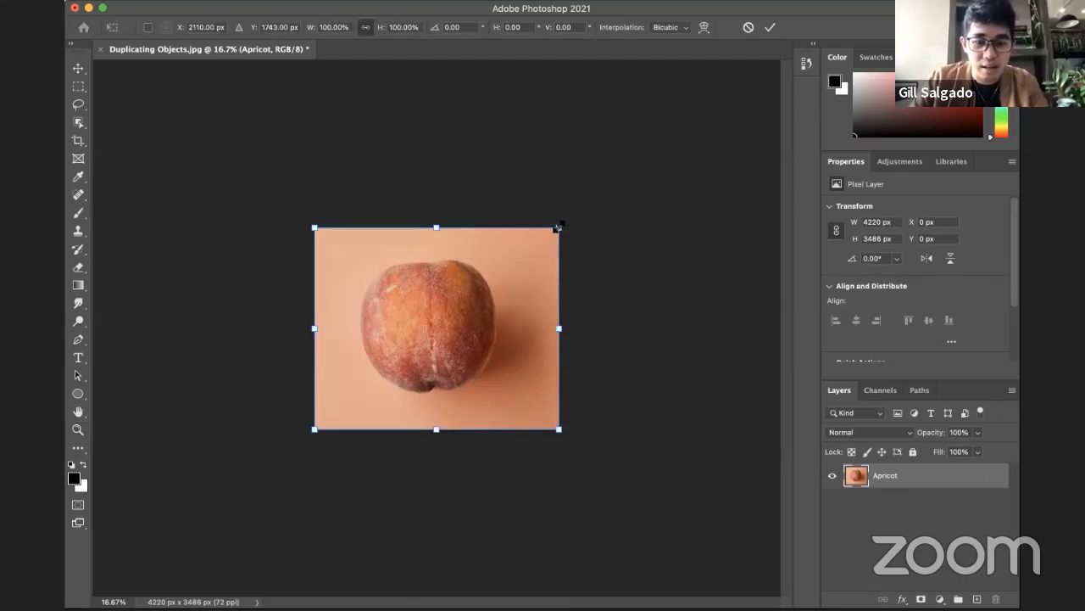
key("Return")
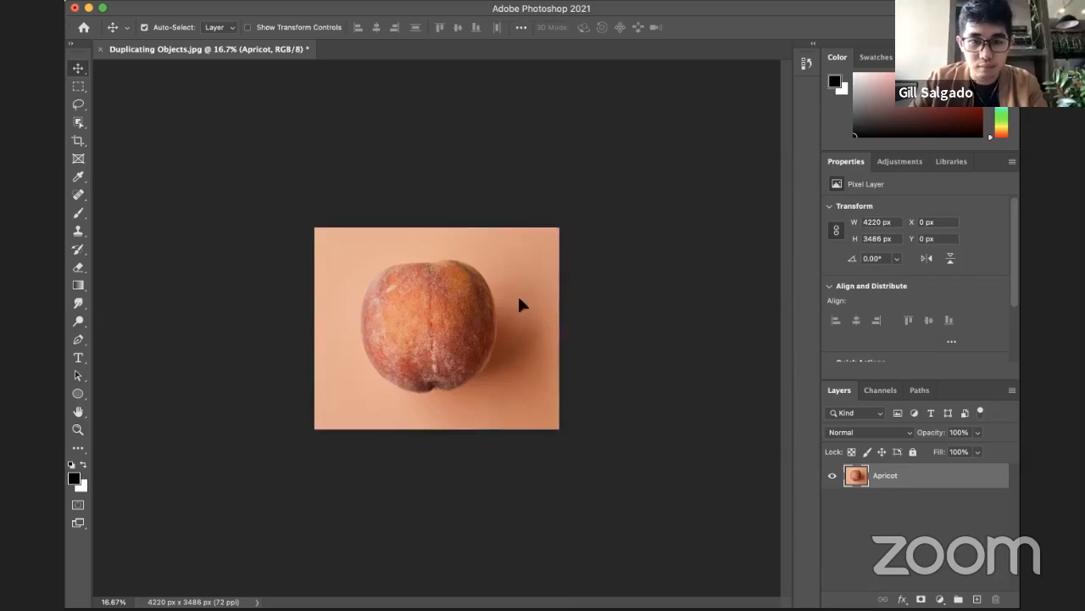
key("super+t")
left_click_drag(559, 226, 403, 309)
left_click_drag(412, 351, 475, 290)
key("Return")
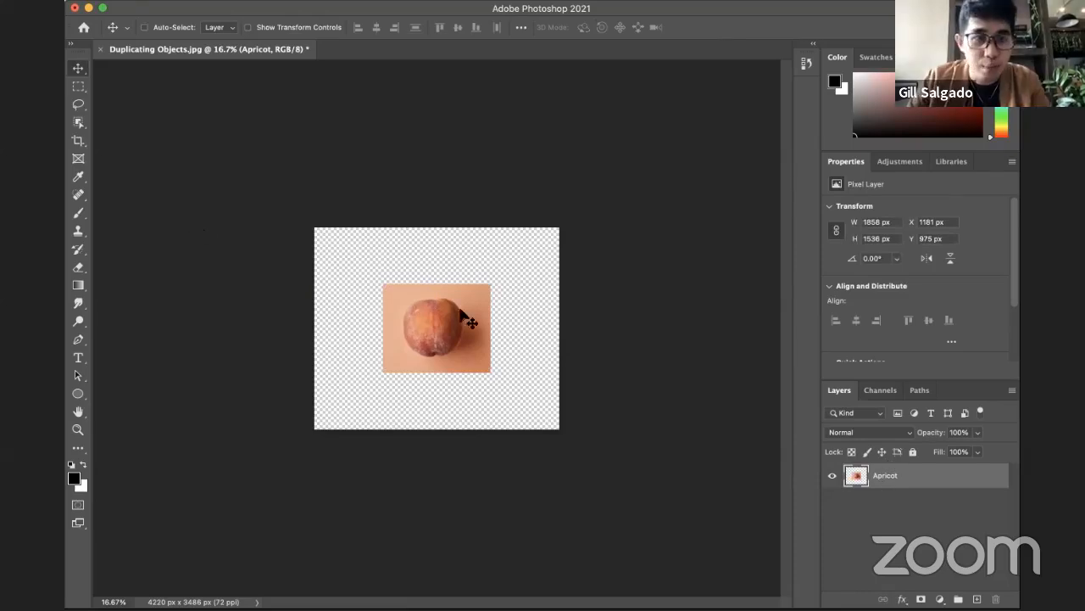
Step: Duplicate the Apricot layer within the same document, keeping the suggested name
right_click(874, 475)
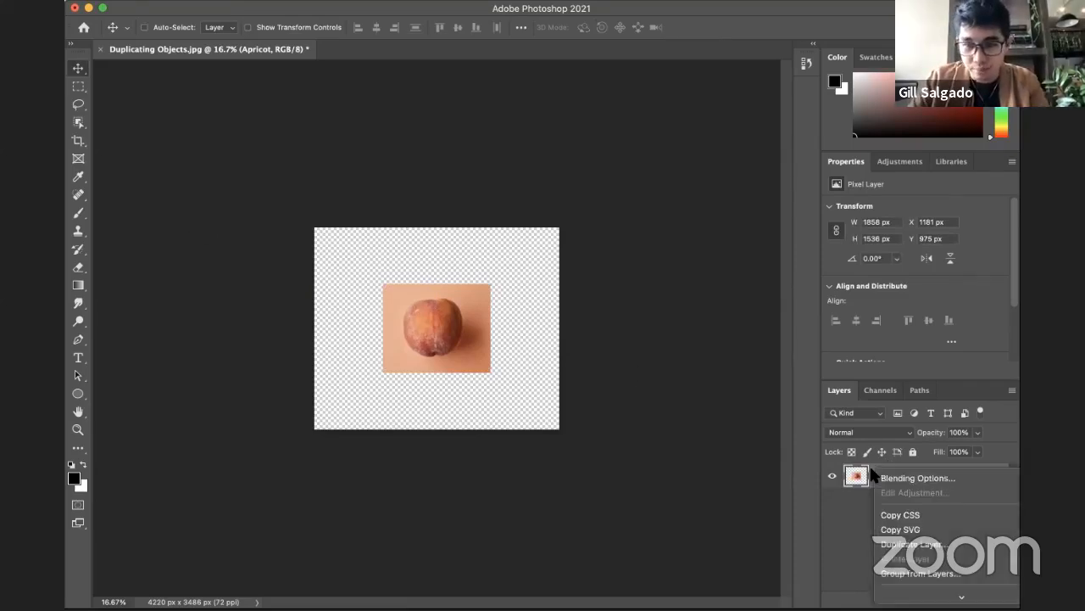
left_click(892, 475)
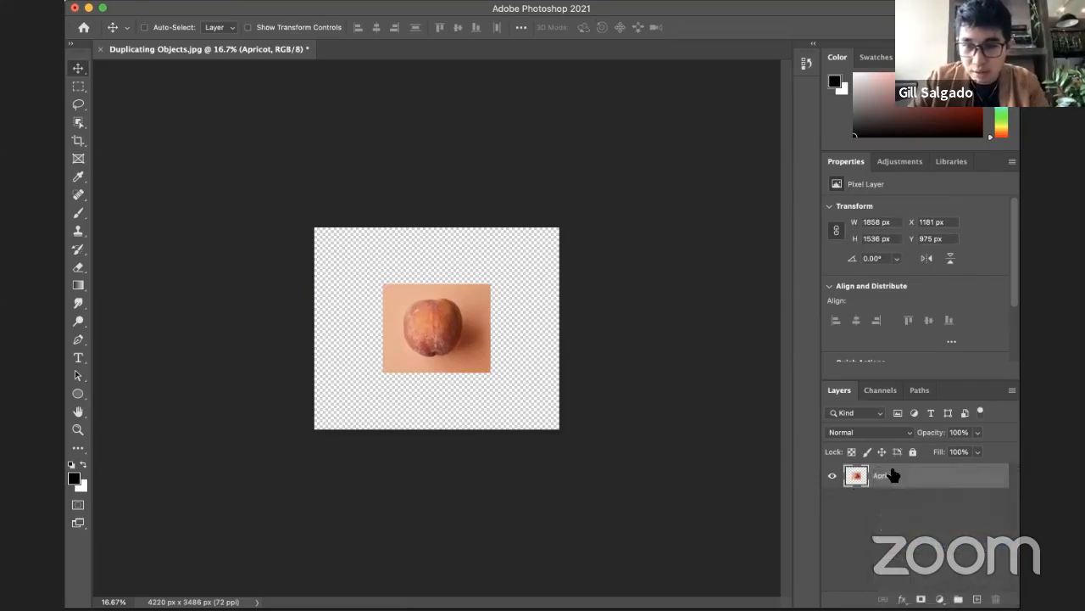
right_click(890, 475)
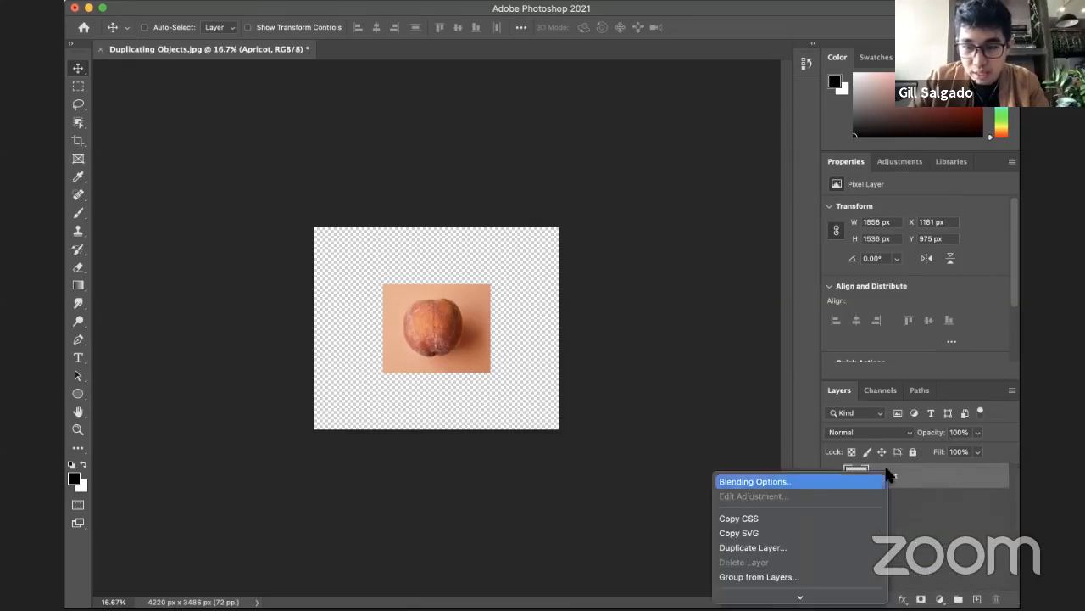
left_click(773, 548)
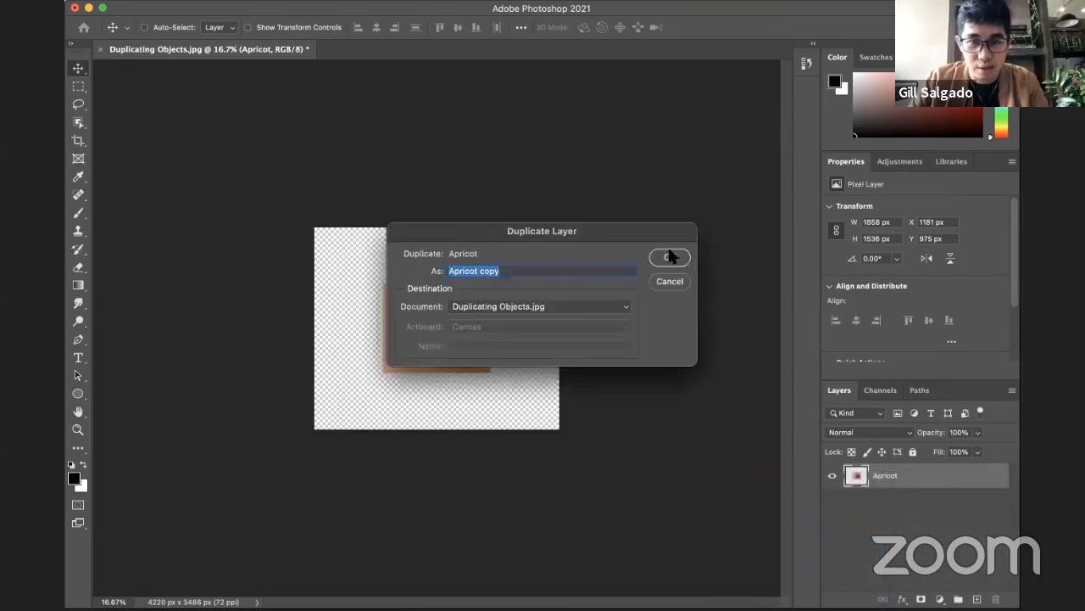
left_click(670, 257)
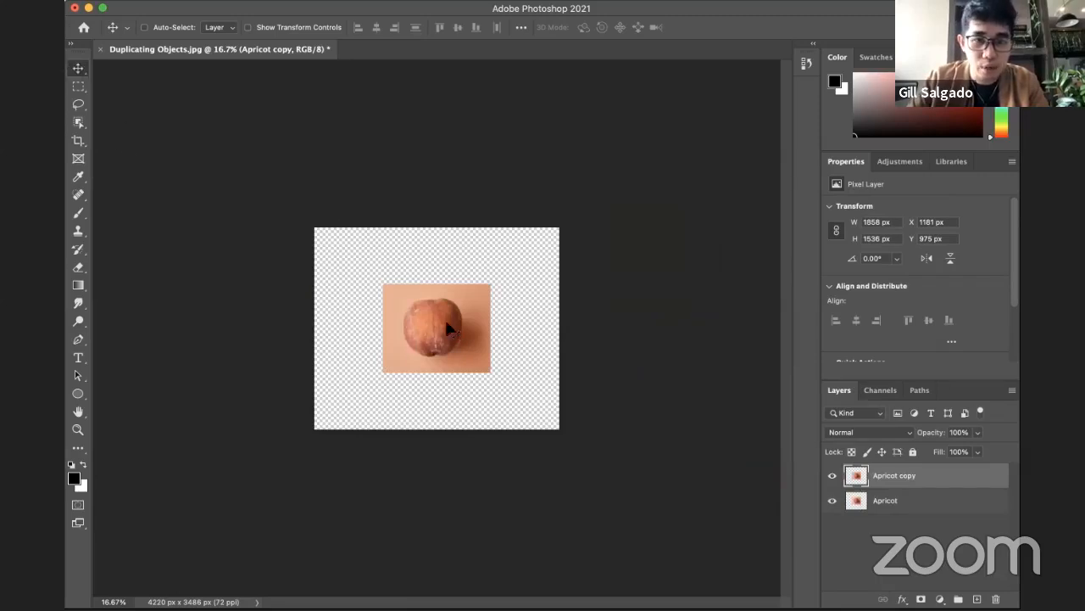
Step: Place Apricot copy flush against the original's left edge, and move both layers together into the canvas's top-left corner
left_click_drag(449, 329, 333, 322)
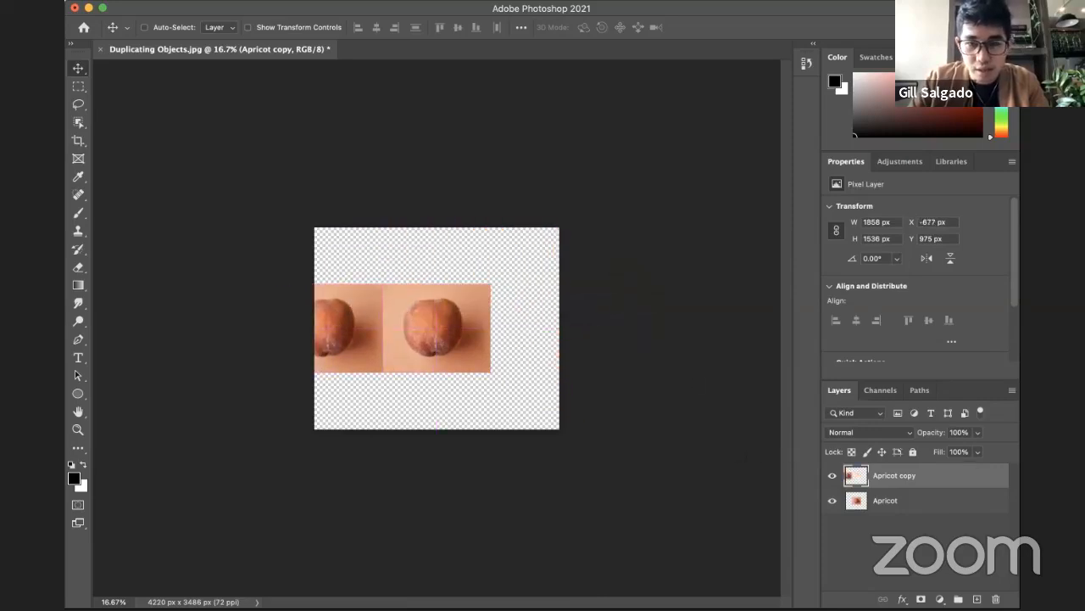
left_click(915, 505, "shift")
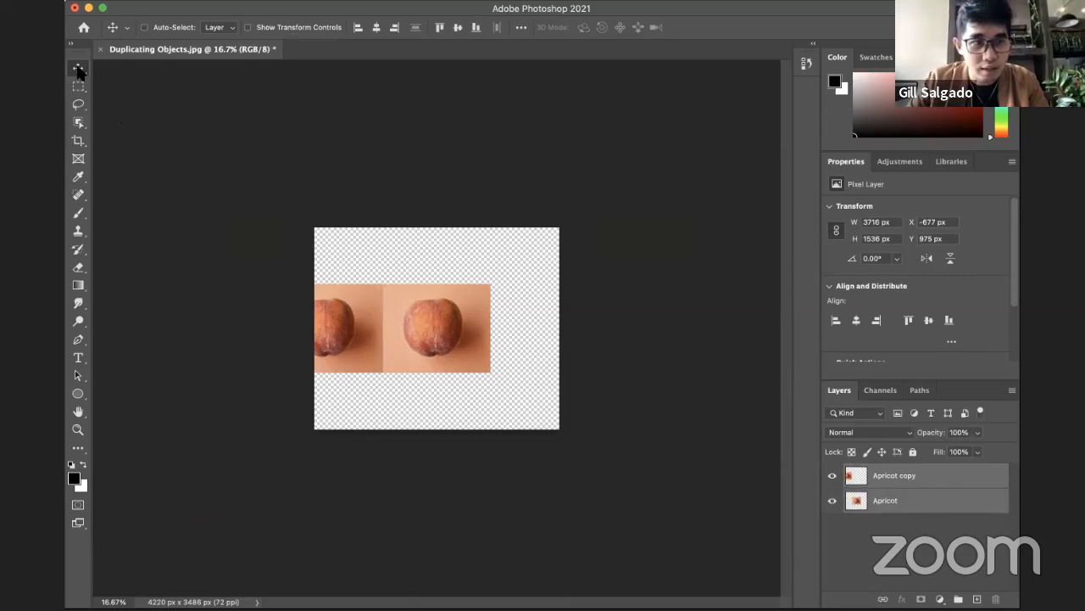
left_click_drag(405, 331, 452, 304)
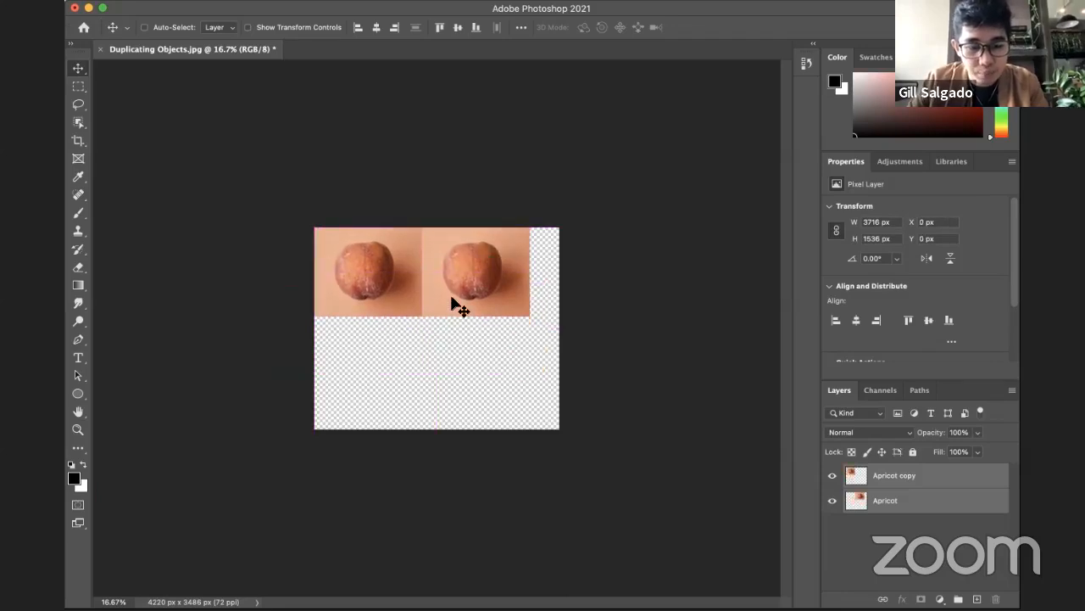
Step: Scale both apricot layers down proportionally so each tile is about 1310 × 1083 px, keeping them in the top-left corner
key("super+t")
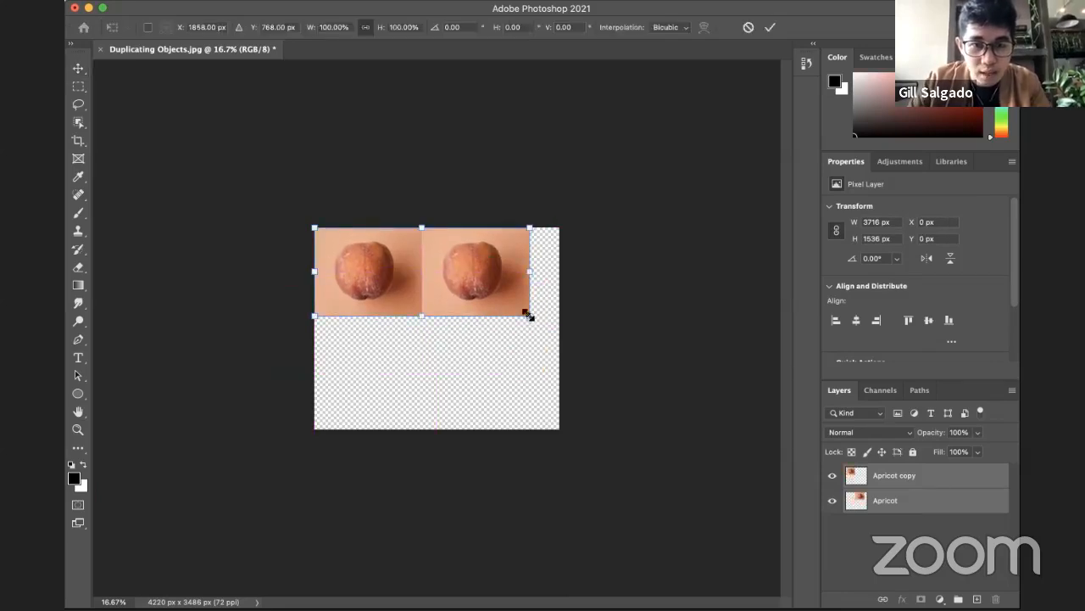
left_click_drag(530, 315, 467, 291)
key("Return")
Step: Duplicate Apricot copy with the suggested name and place the duplicate as the third tile in the row, at X 2619 px
left_click(892, 475)
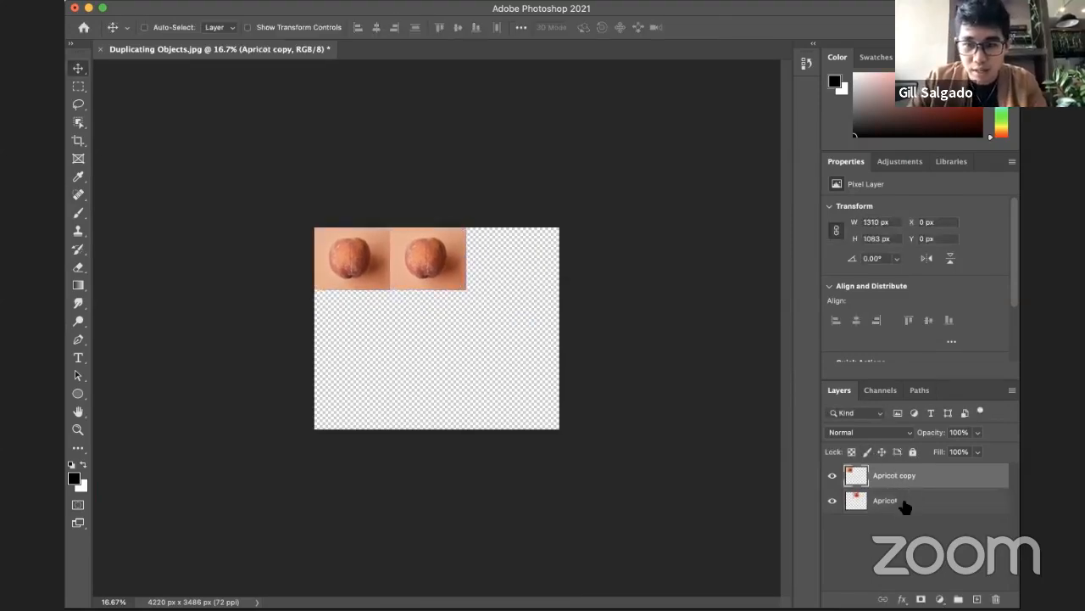
right_click(904, 464)
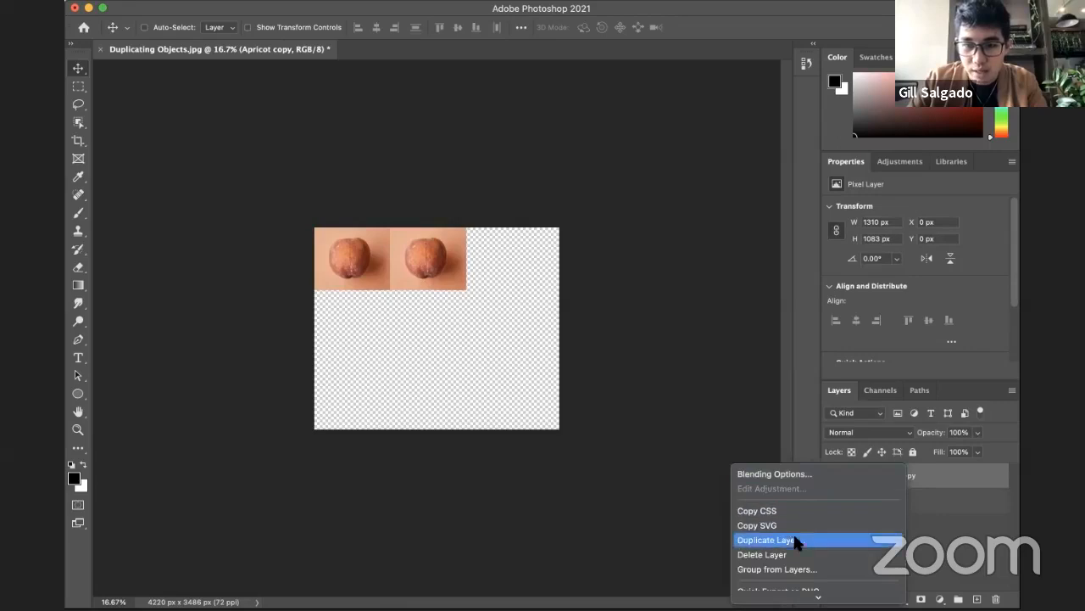
left_click(789, 535)
left_click(685, 257)
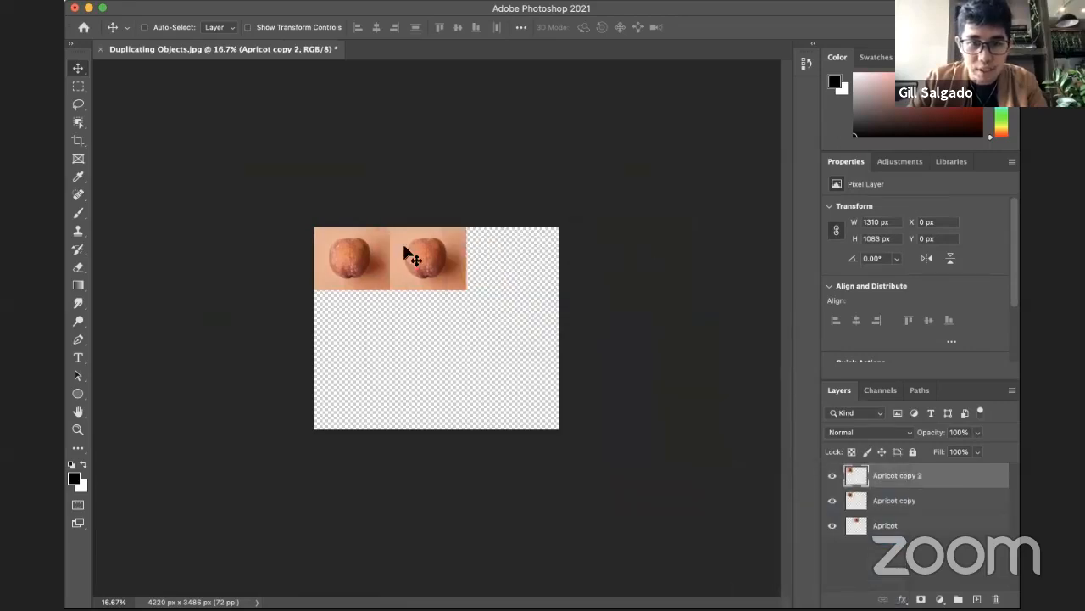
left_click_drag(433, 267, 579, 257)
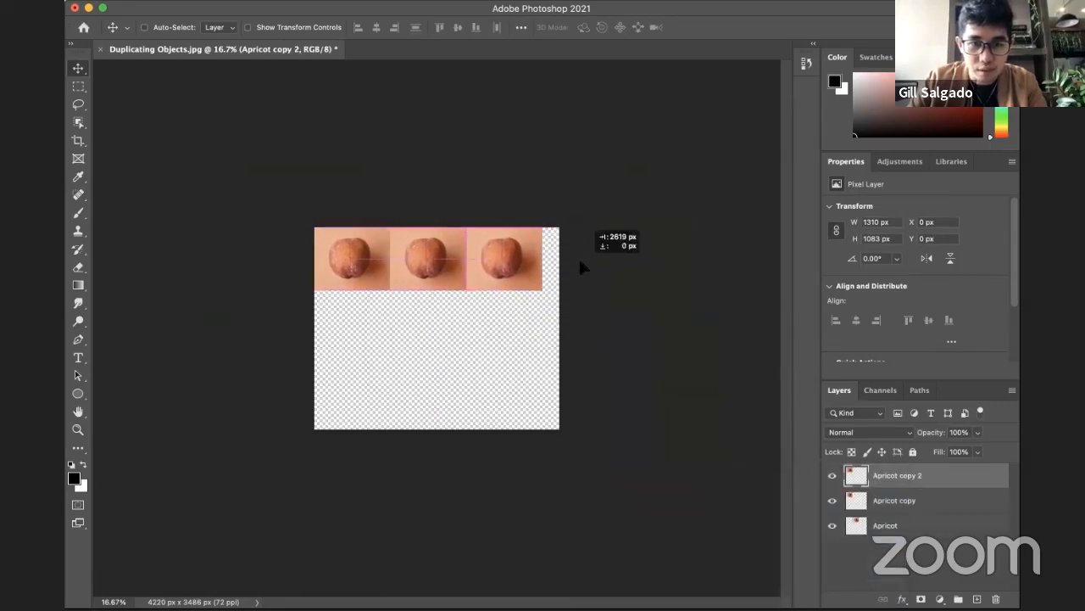
left_click_drag(568, 314, 570, 316)
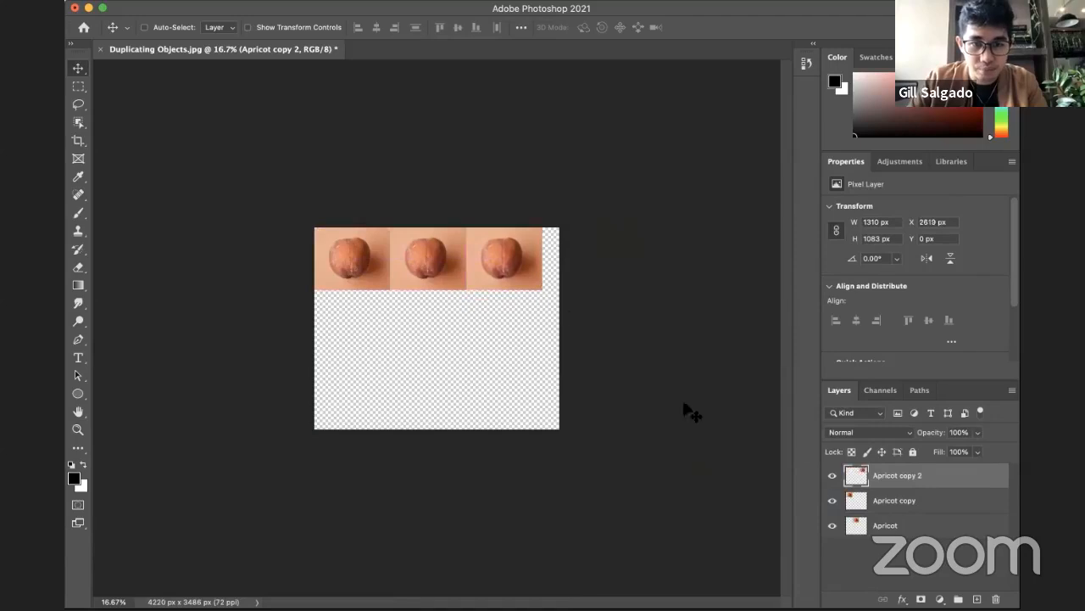
Step: Scale all three apricot layers together to about 107.72% so the row spans the full canvas width
left_click(900, 527, "shift")
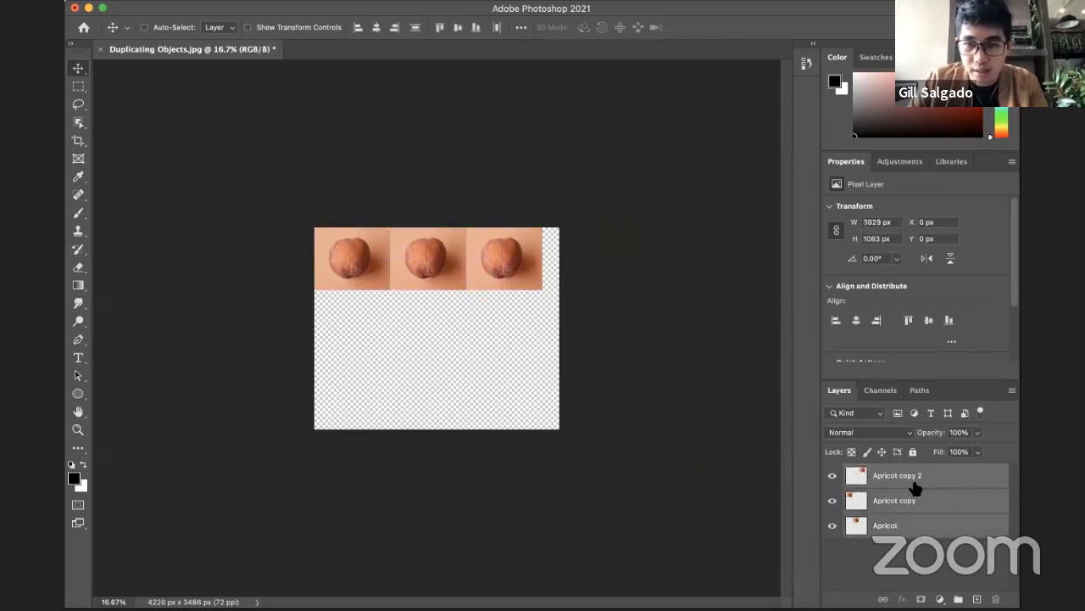
key("super+t")
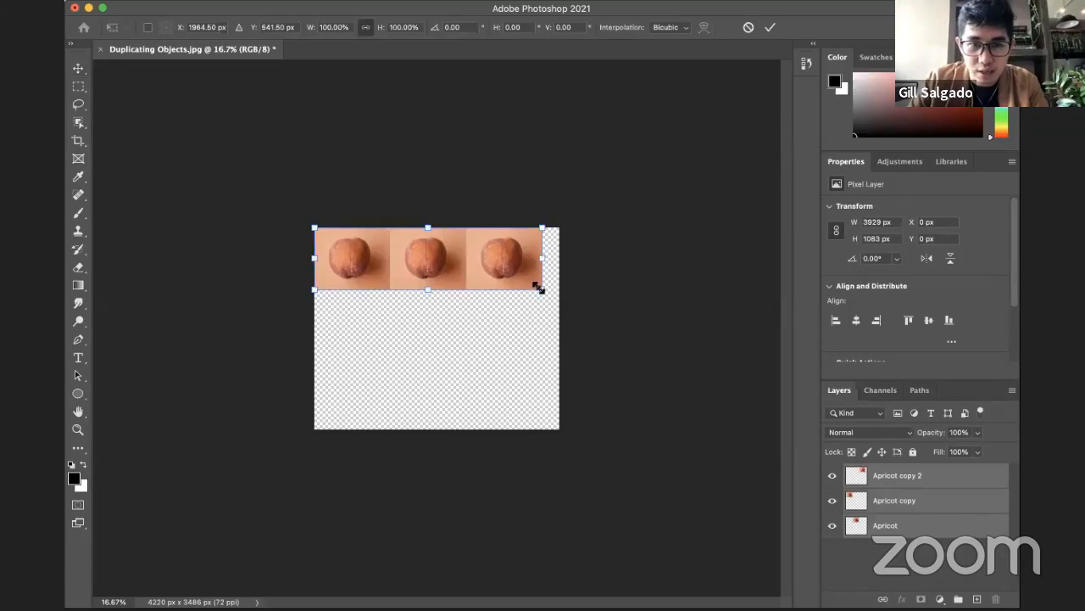
left_click_drag(545, 291, 558, 295)
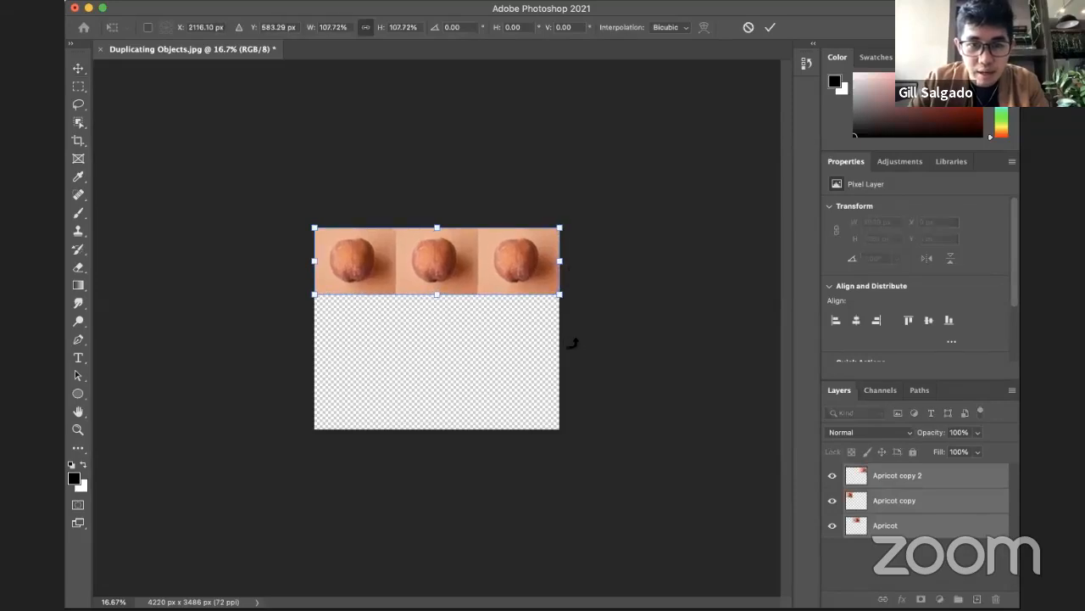
key("Return")
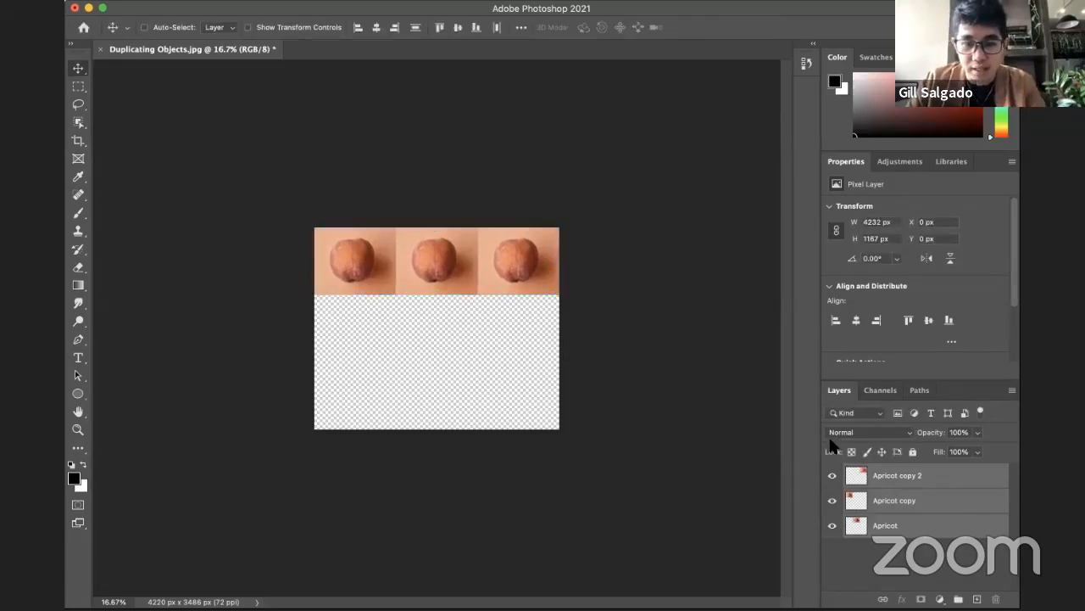
Step: Group the Apricot, Apricot copy and Apricot copy 2 layers together
left_click(908, 526)
left_click(907, 477)
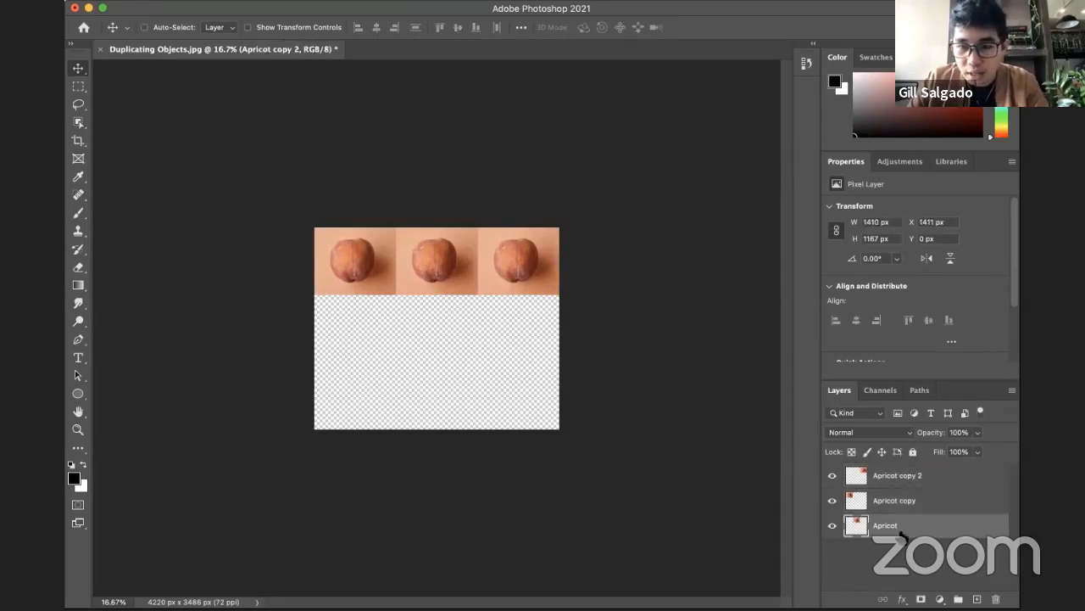
left_click(910, 527, "shift")
key("super+g")
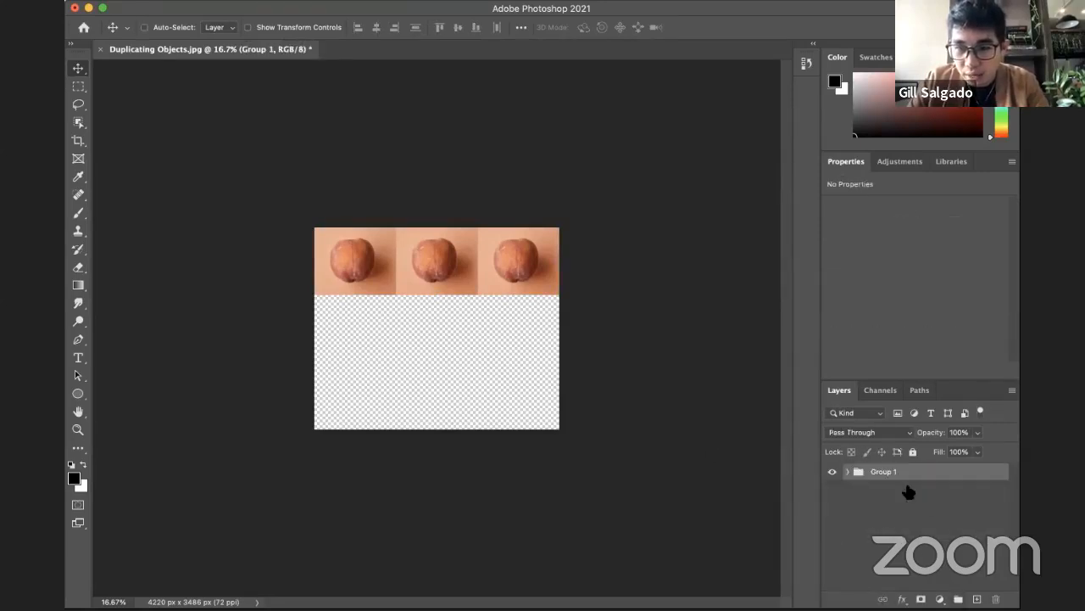
Step: Duplicate the apricot row group twice and place the copies directly beneath it as the second and third rows
right_click(893, 474)
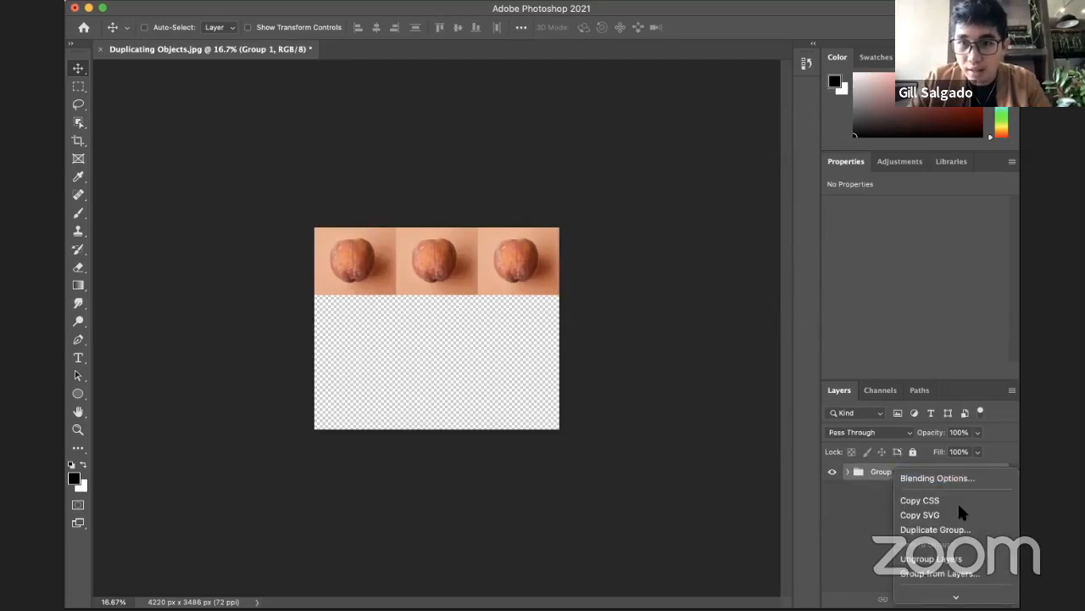
left_click(935, 529)
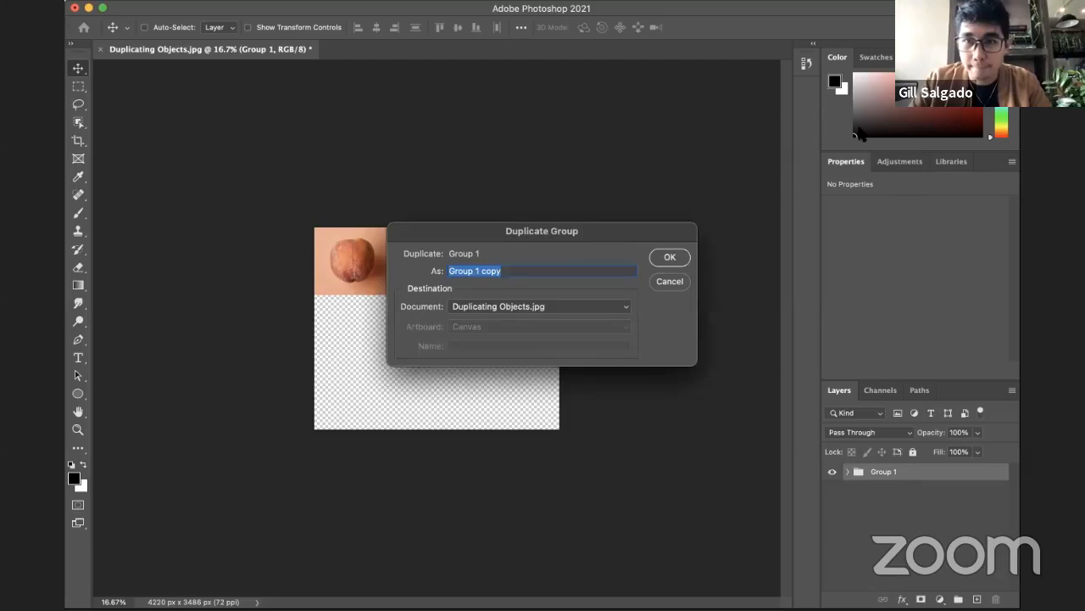
left_click(671, 258)
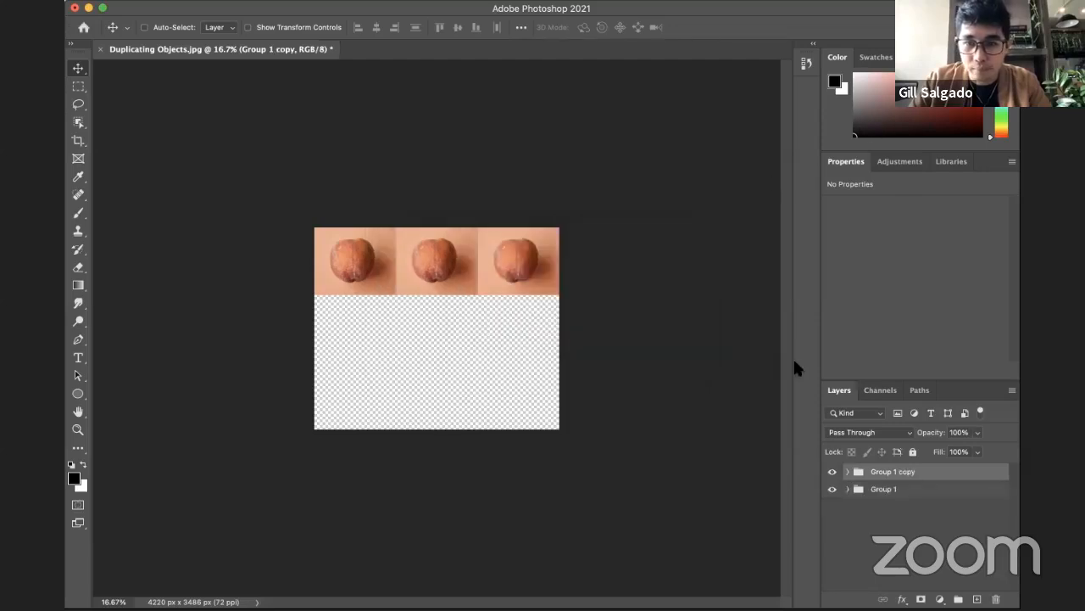
left_click_drag(497, 271, 509, 331)
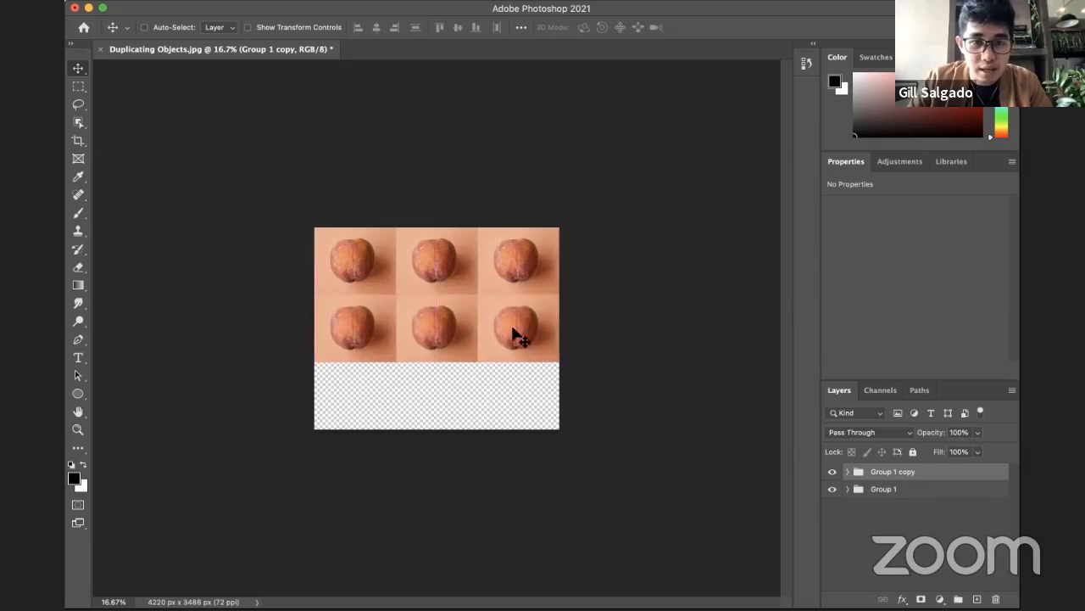
key("super+j")
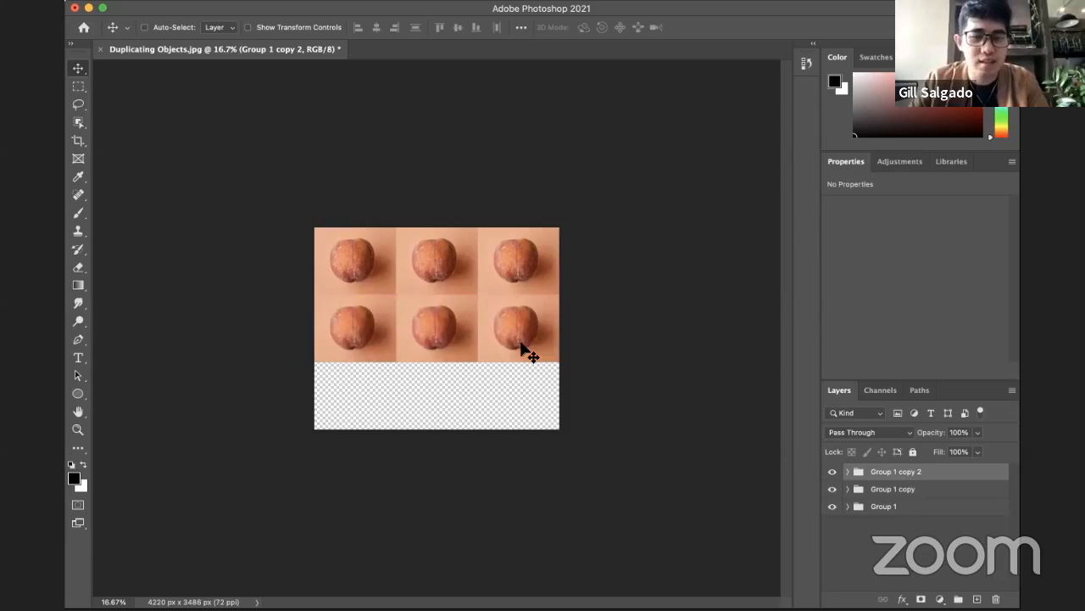
left_click_drag(497, 334, 539, 405)
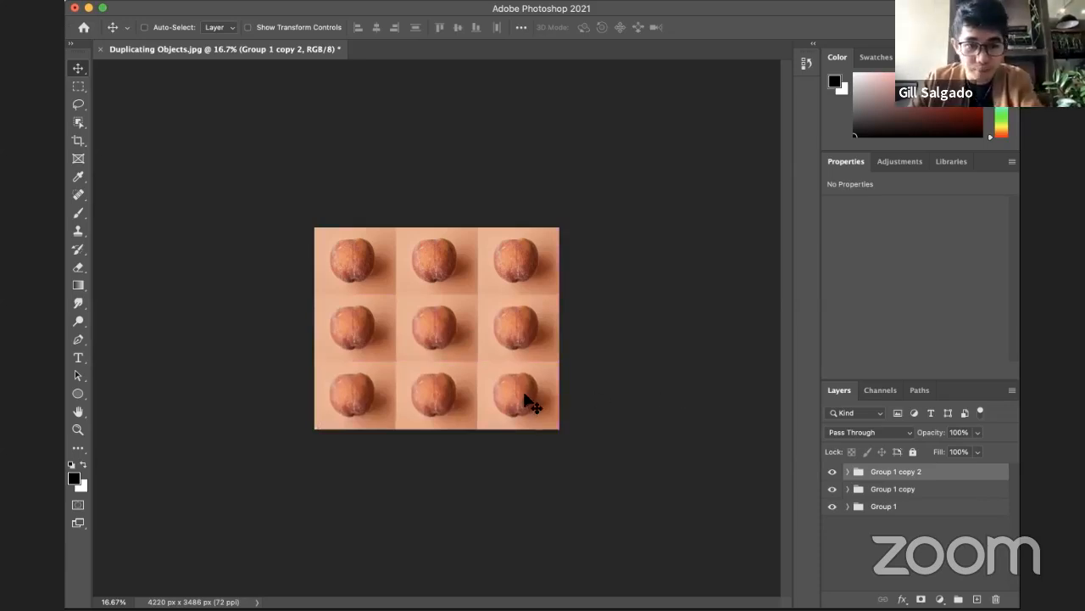
Step: Examine the three-by-three apricot grid and the seams between its tiles up close
key("z")
left_click(508, 370, "alt")
left_click(502, 356, "alt")
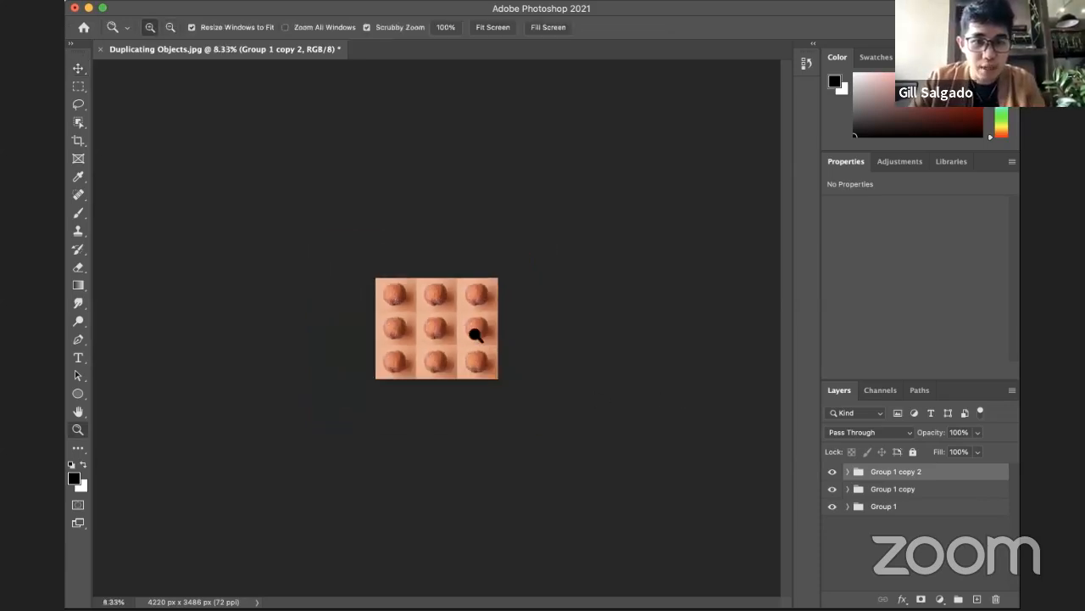
left_click(478, 336)
left_click(483, 333)
left_click(449, 339)
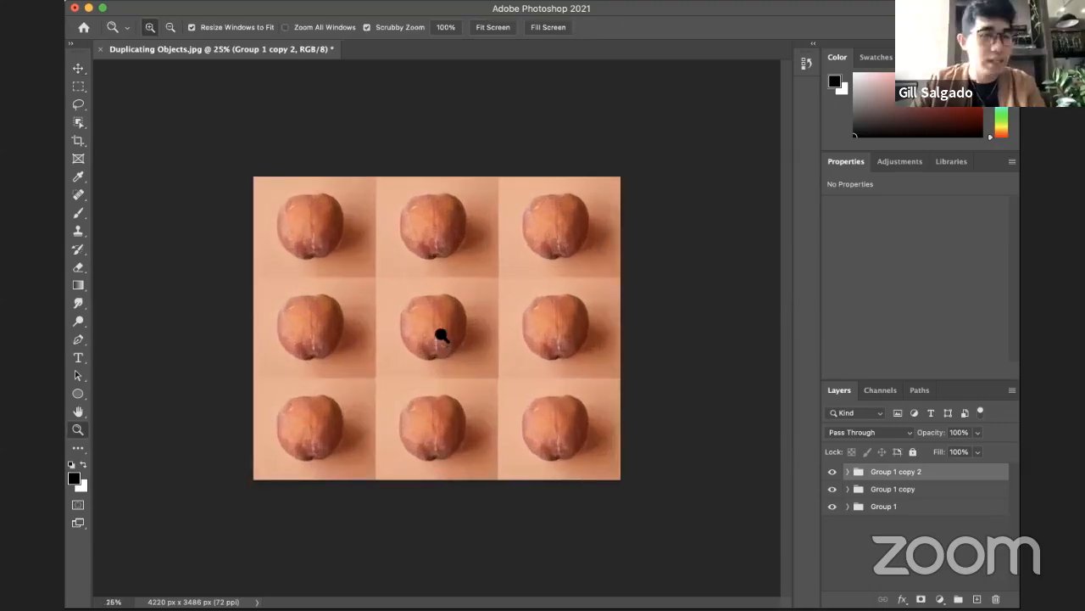
left_click(442, 335)
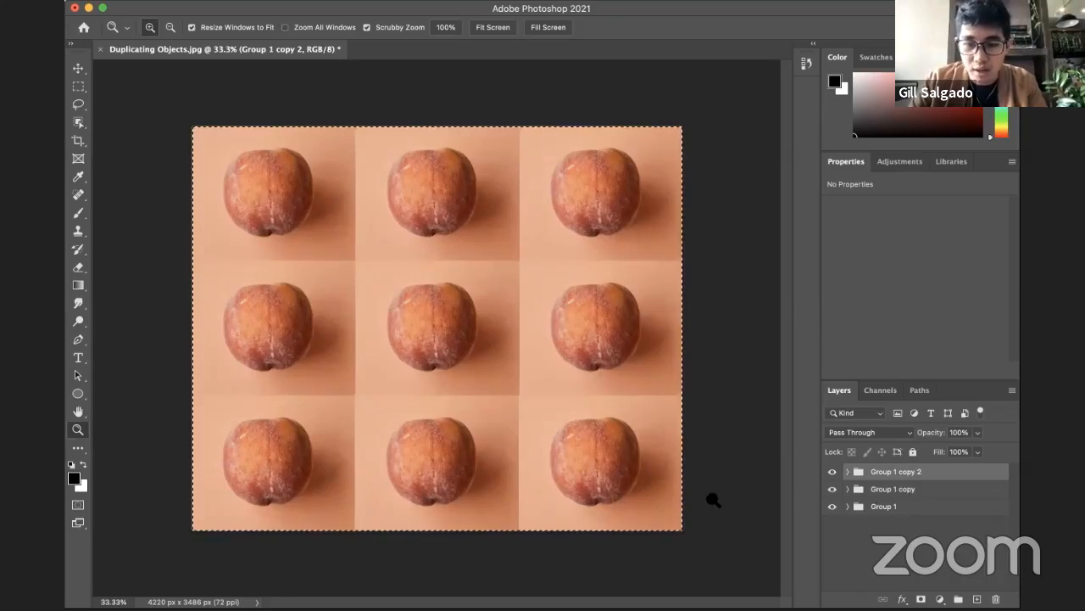
Step: Merge the three apricot row groups into a single pixel layer
key("m")
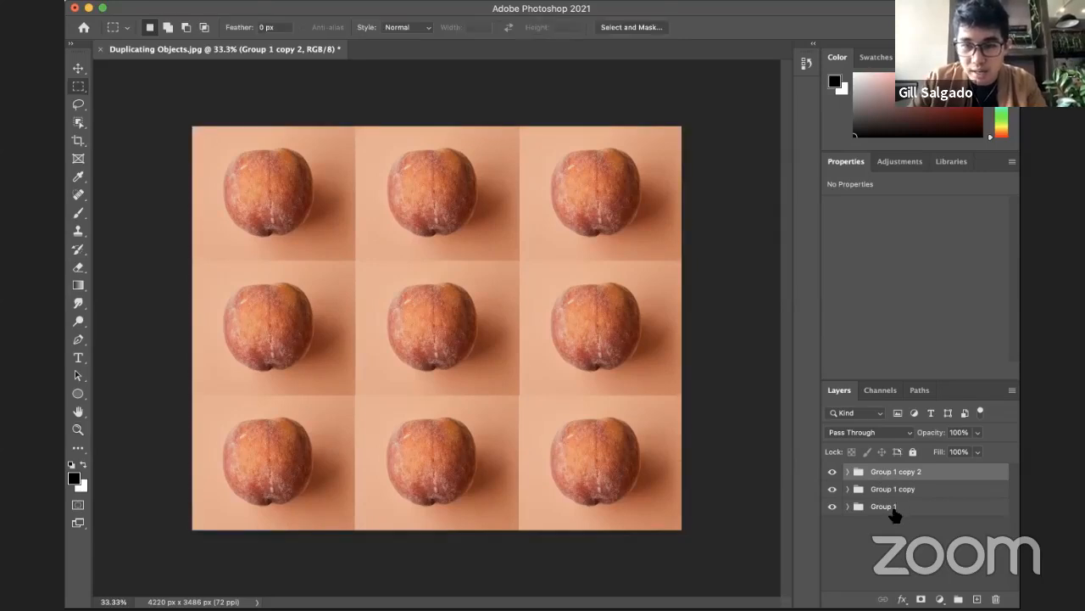
left_click(894, 508, "shift")
right_click(888, 482)
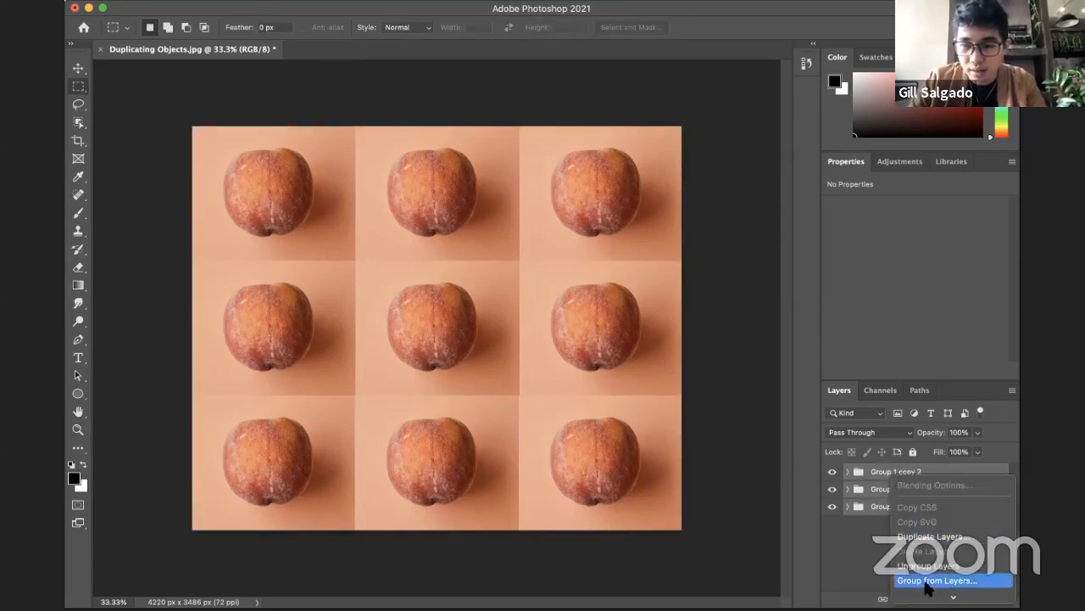
mouse_move(932, 592)
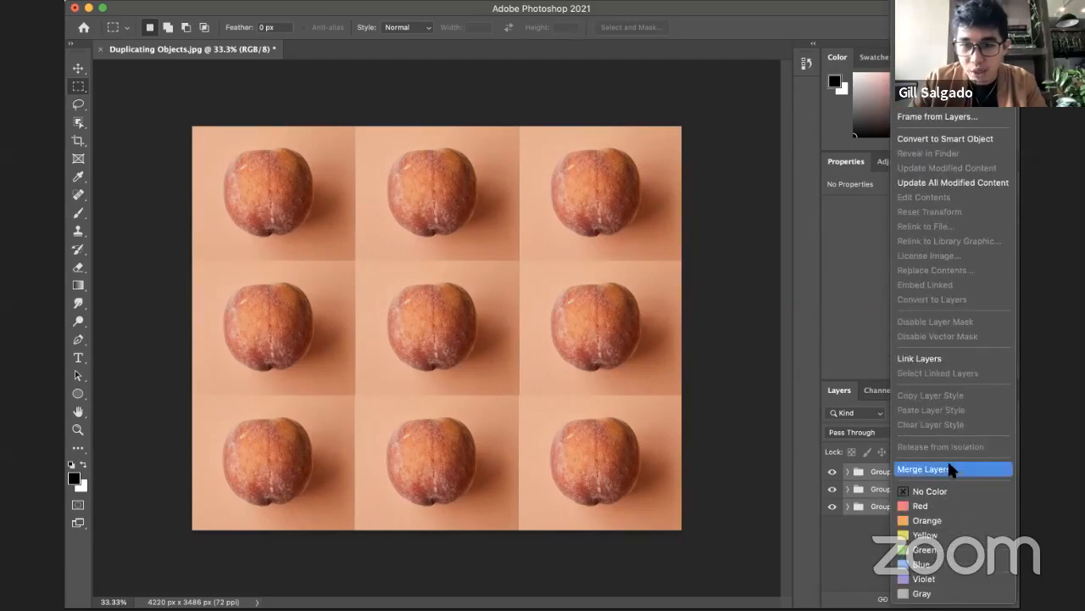
left_click(950, 469)
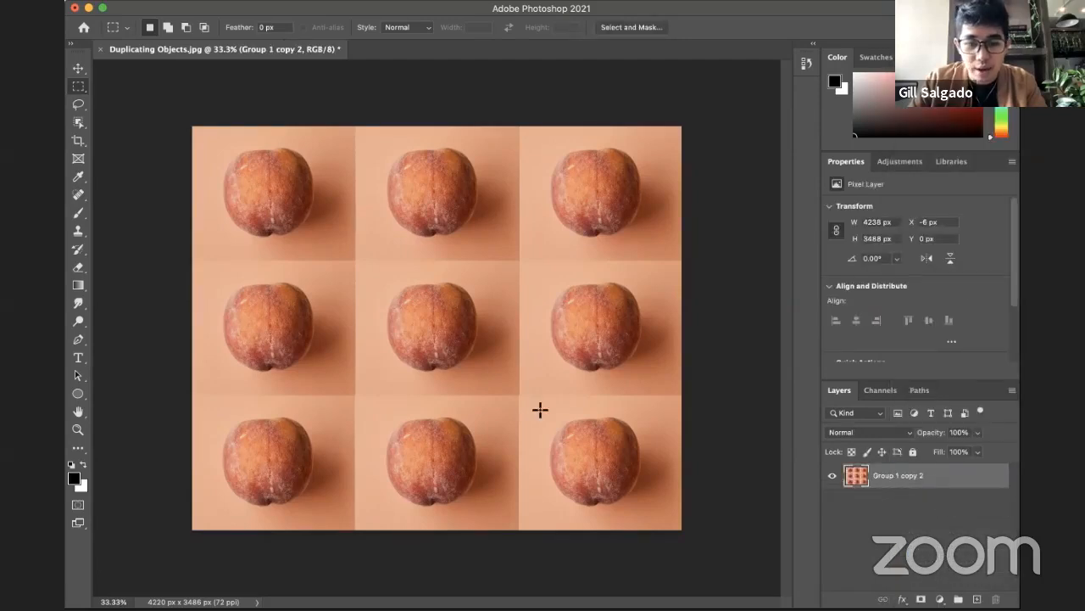
key("v")
left_click_drag(480, 356, 571, 327)
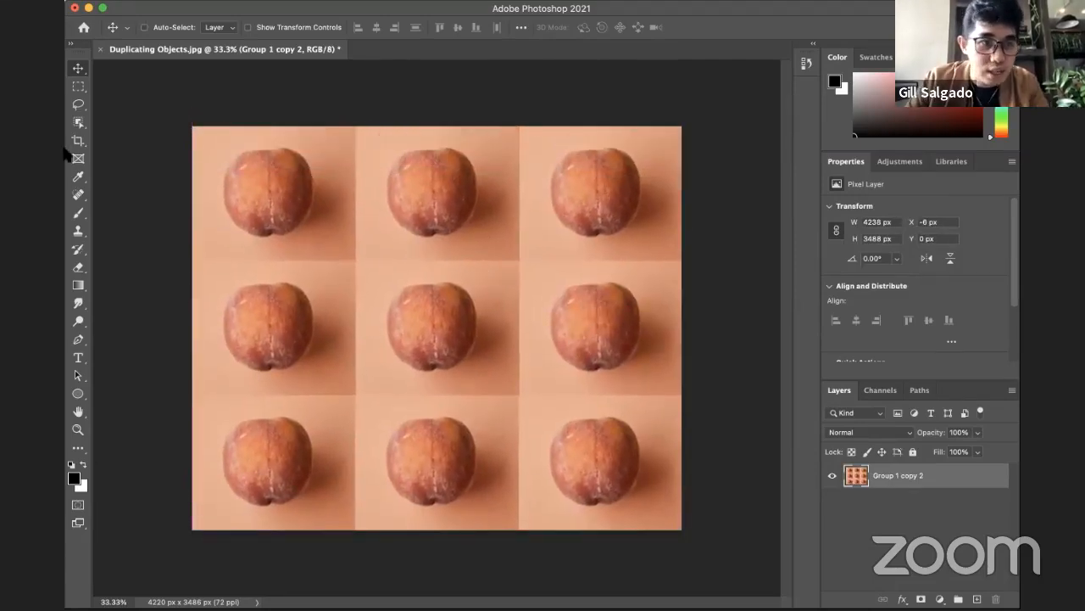
Step: Use the Patch tool to blend the vertical seam between the top-middle and top-right apricots
left_click(81, 196)
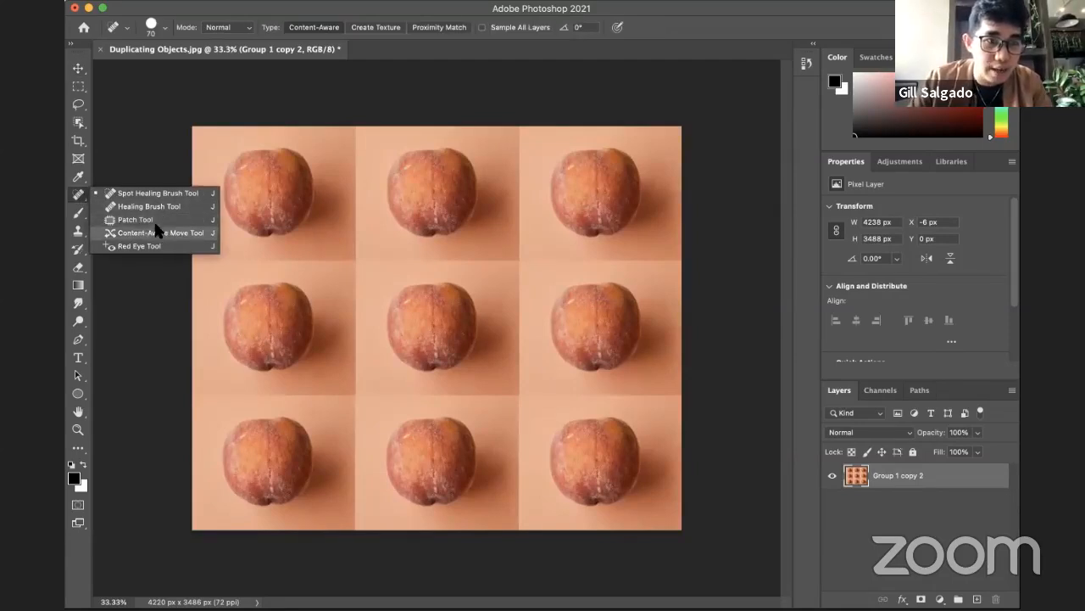
left_click(165, 220)
mouse_move(524, 137)
left_mouse_down()
mouse_move(522, 110)
mouse_move(508, 123)
mouse_move(506, 251)
mouse_move(508, 272)
mouse_move(521, 273)
mouse_move(535, 212)
mouse_move(530, 127)
left_mouse_up()
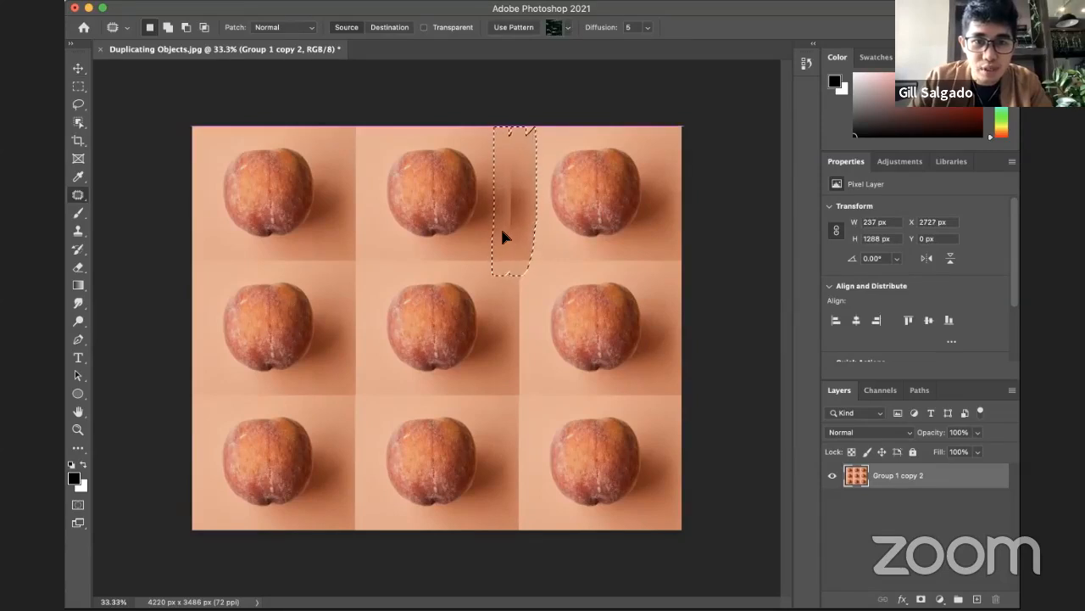
left_click(560, 246)
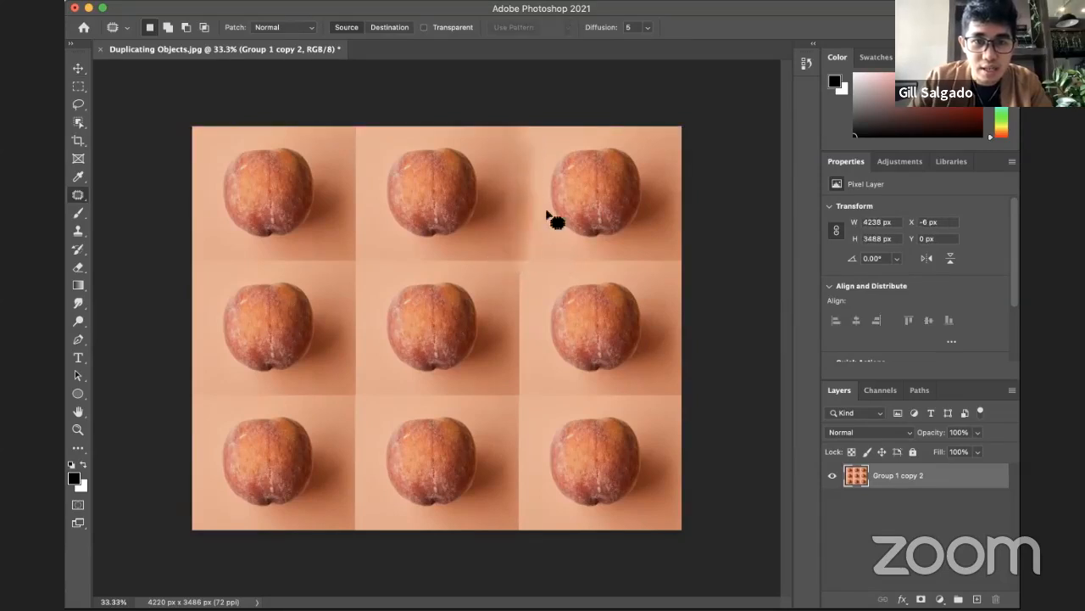
Step: Patch the remaining traces of that vertical seam, continuing down between the middle-row centre and right apricots
mouse_move(514, 140)
left_mouse_down()
mouse_move(545, 167)
mouse_move(520, 218)
mouse_move(543, 241)
mouse_move(523, 212)
mouse_move(523, 282)
mouse_move(517, 179)
left_mouse_up()
left_click(552, 226)
left_click(569, 260)
left_click(527, 269)
mouse_move(528, 269)
left_mouse_down()
mouse_move(518, 263)
mouse_move(521, 333)
mouse_move(528, 273)
left_mouse_up()
left_click_drag(520, 277, 523, 196)
left_click(543, 287)
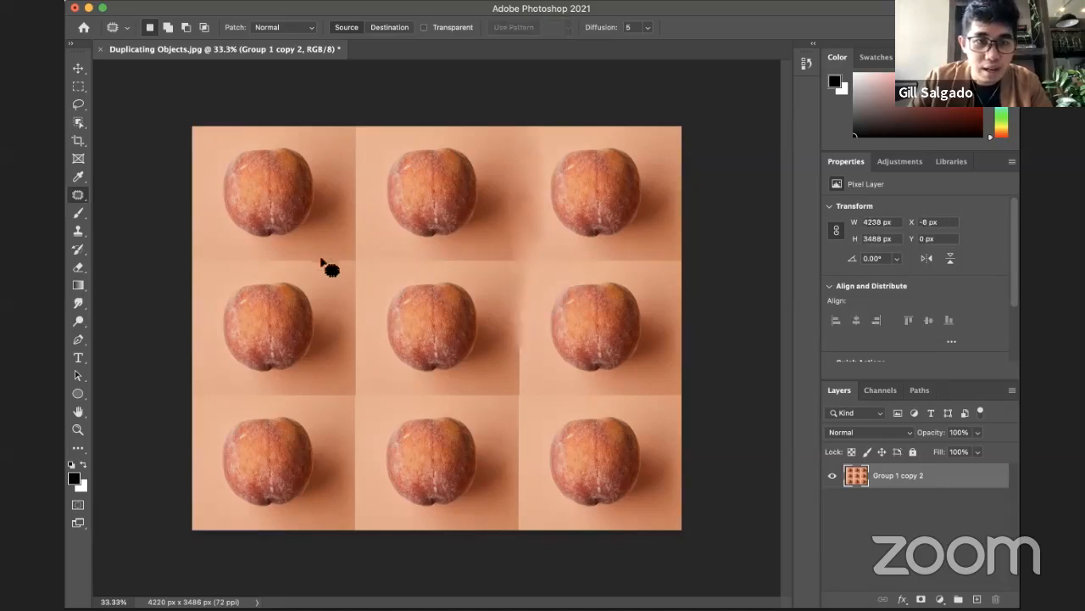
Step: Patch the horizontal seam beneath the top-right apricot, and clear the selection with the Lasso tool
mouse_move(554, 246)
left_mouse_down()
mouse_move(516, 248)
mouse_move(518, 261)
mouse_move(666, 270)
left_mouse_up()
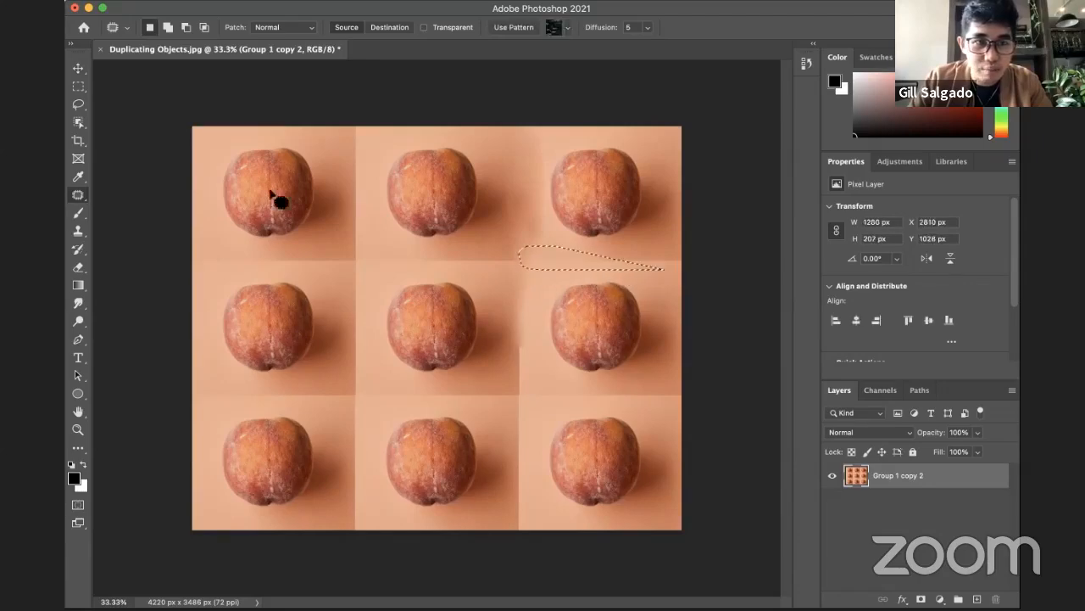
left_click(78, 102)
left_click(635, 255)
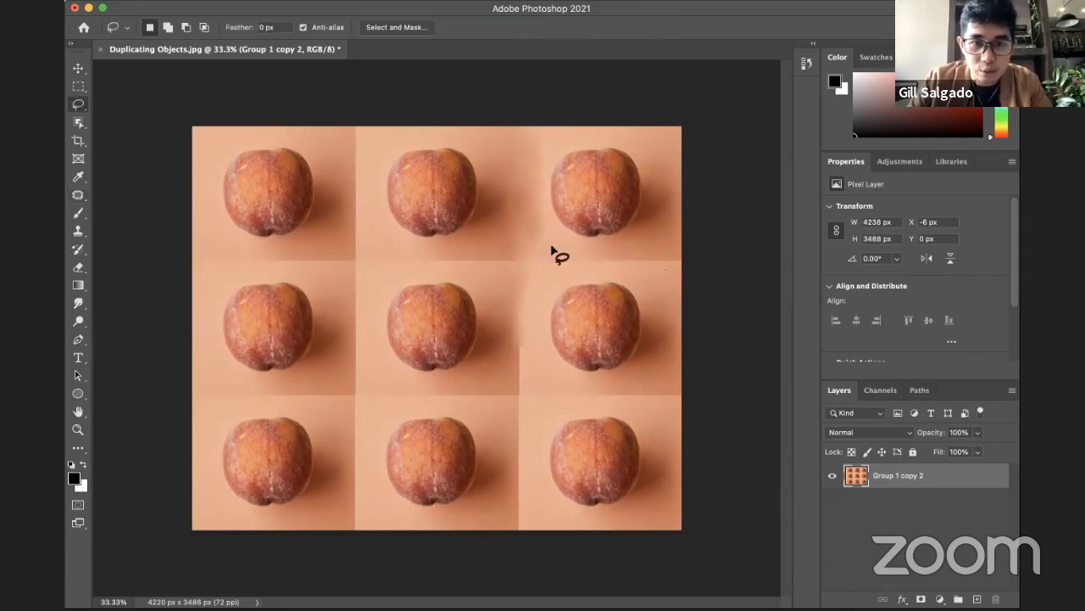
mouse_move(551, 247)
left_mouse_down()
mouse_move(544, 277)
mouse_move(630, 276)
left_mouse_up()
left_click(583, 247)
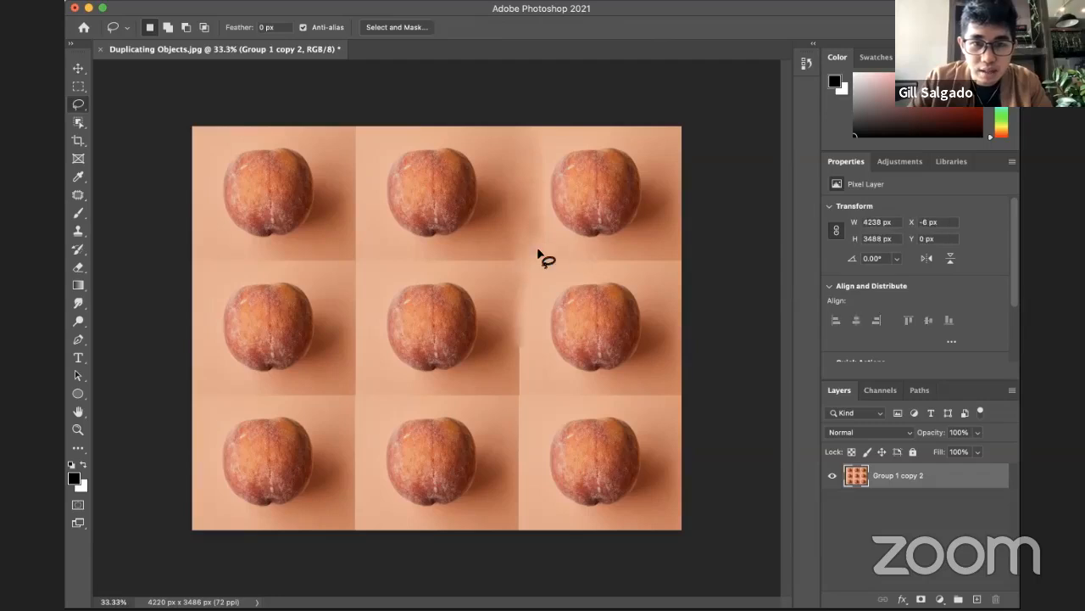
mouse_move(540, 269)
left_mouse_down()
mouse_move(676, 269)
mouse_move(689, 259)
mouse_move(536, 253)
left_mouse_up()
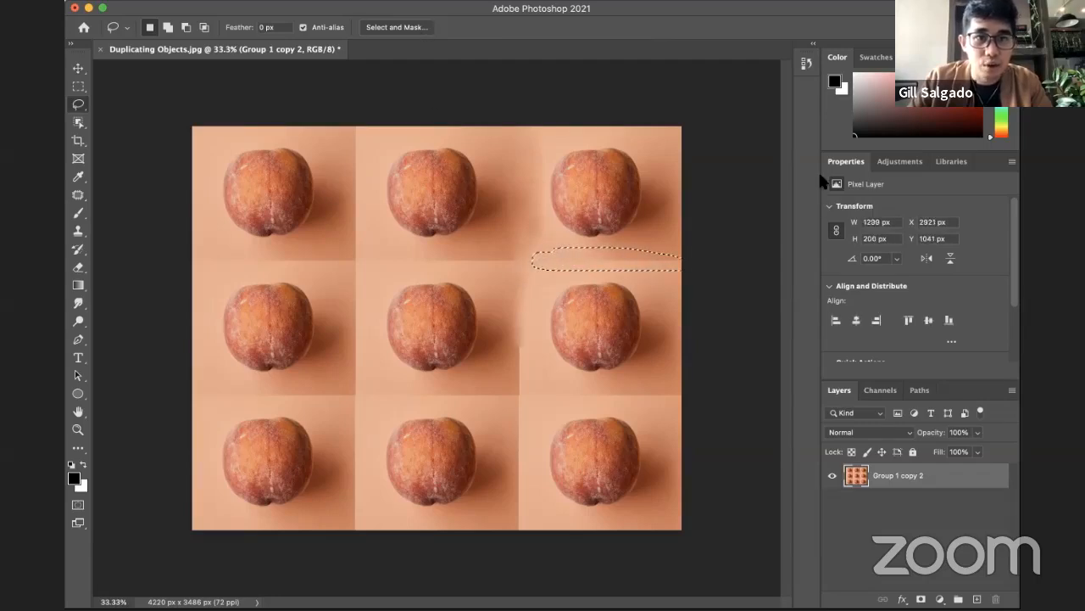
left_click(201, 1)
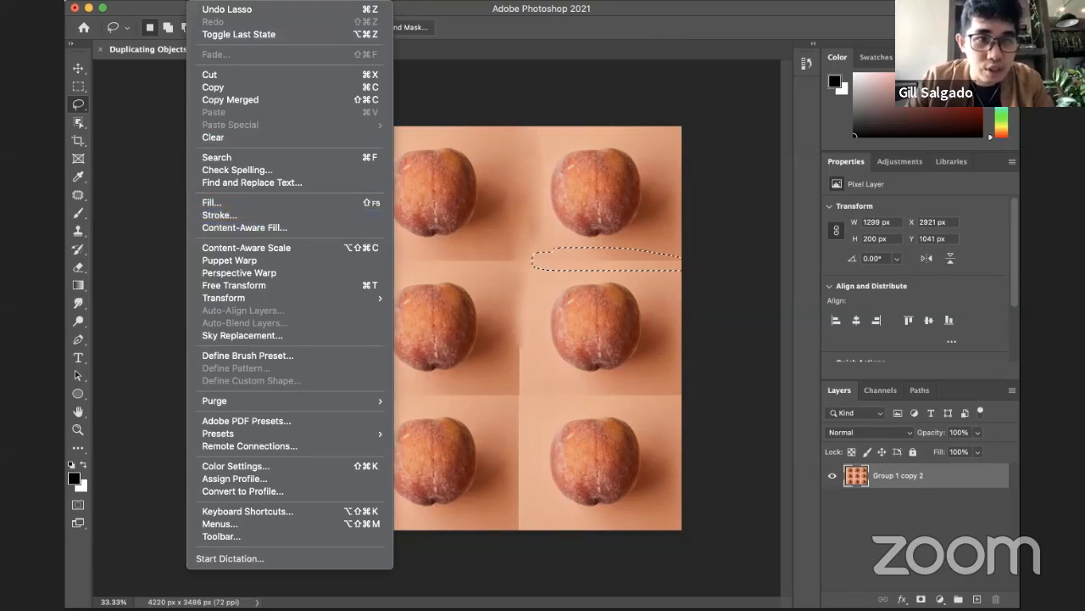
left_click(255, 228)
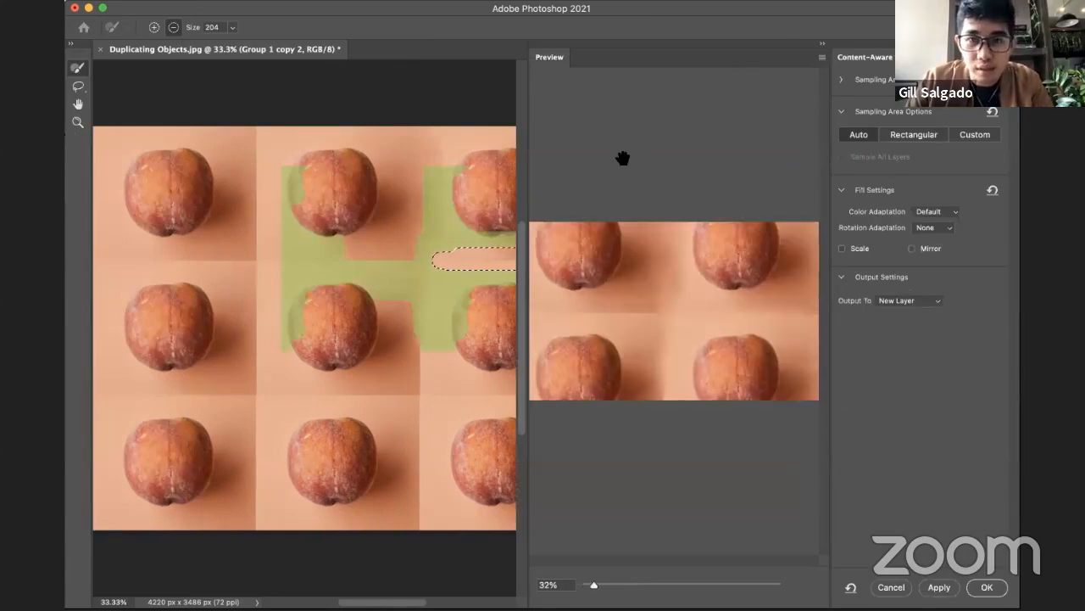
left_click_drag(754, 48, 569, 175)
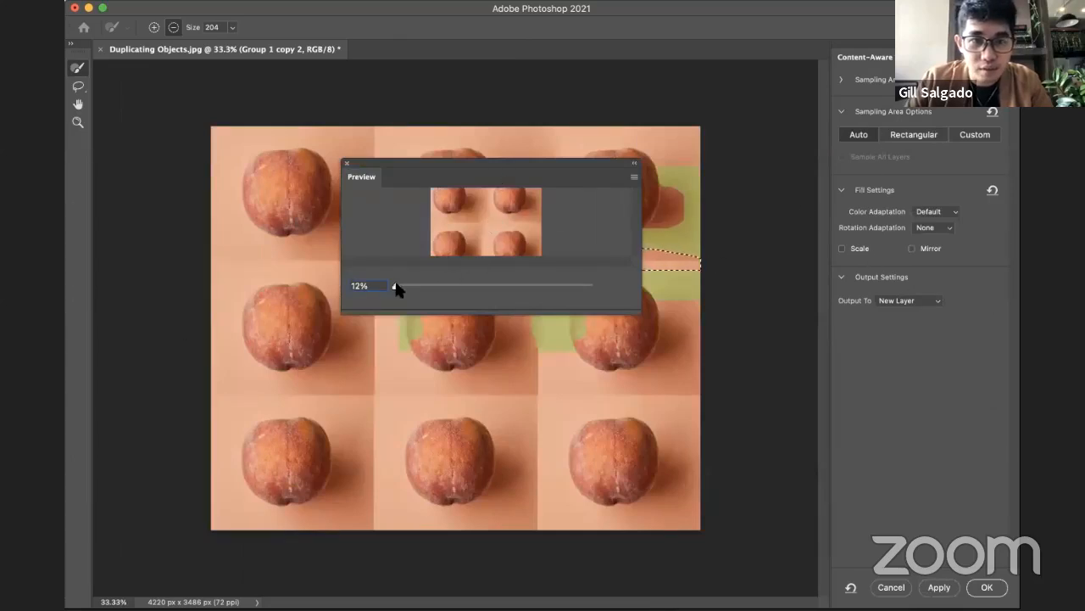
mouse_move(396, 288)
left_mouse_down()
mouse_move(431, 291)
mouse_move(399, 287)
left_mouse_up()
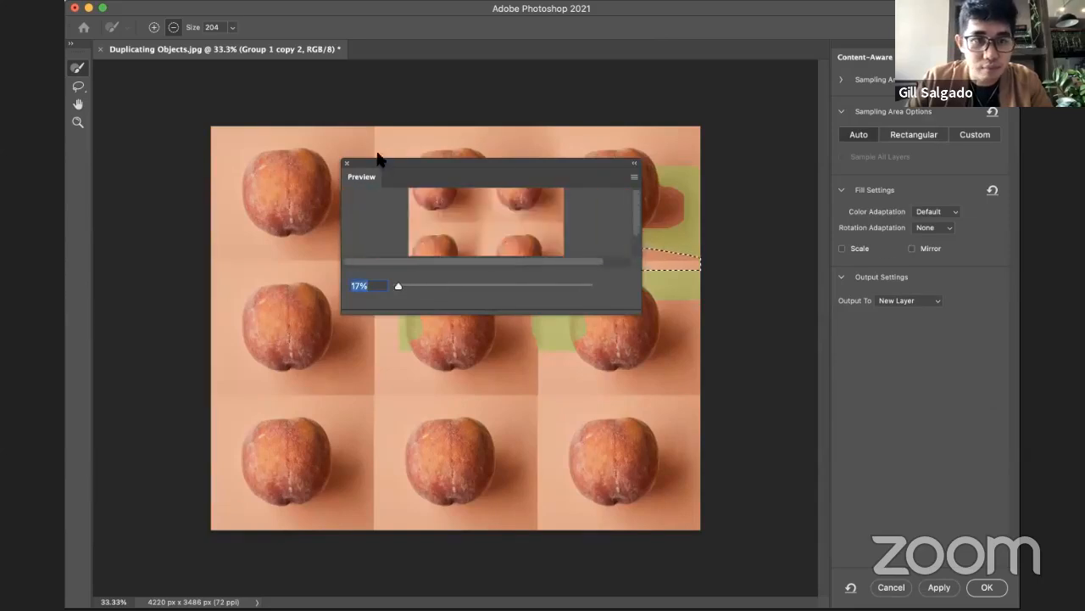
left_click(346, 163)
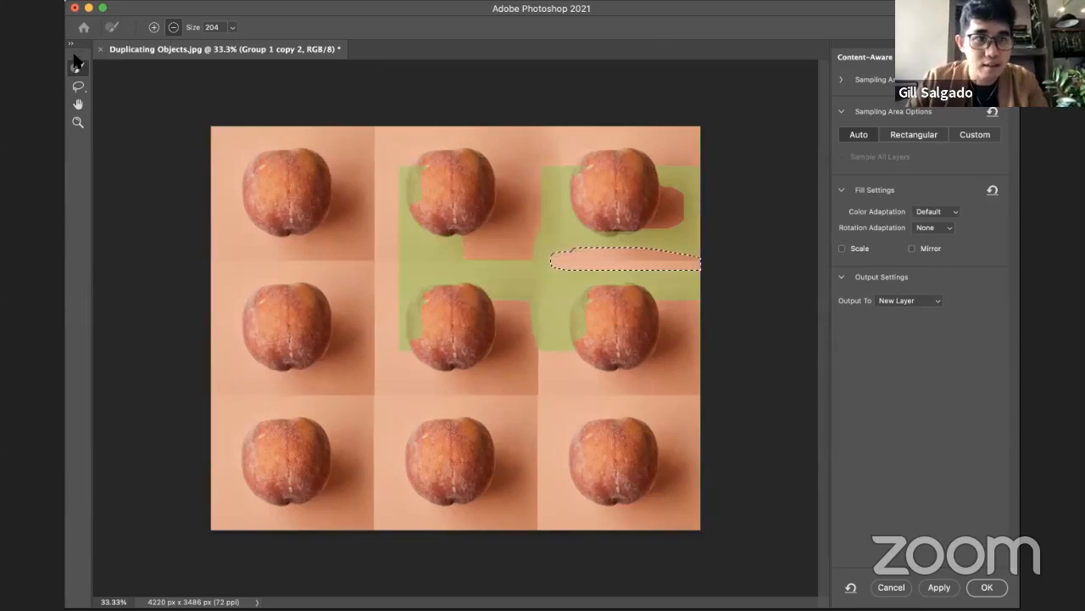
key("Escape")
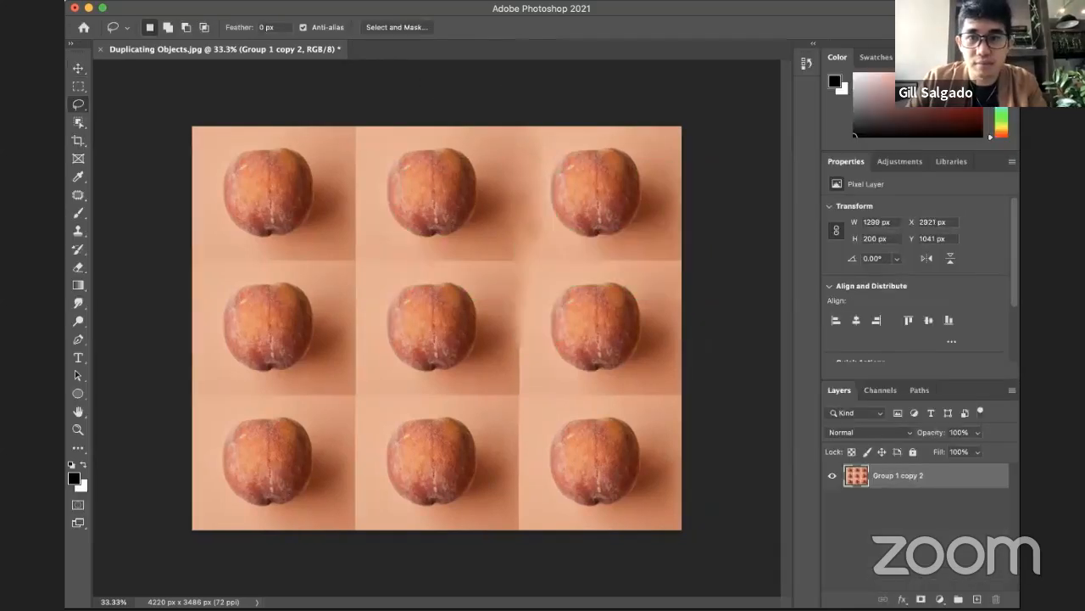
key("m")
left_click(714, 221)
key("j")
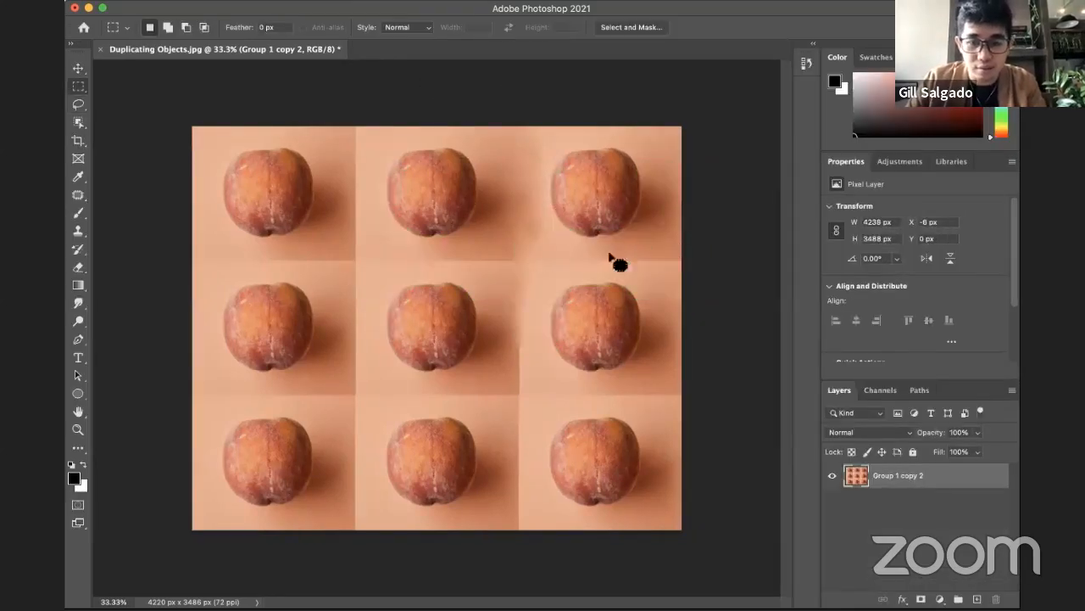
Step: Lasso the horizontal seam beneath the top-right apricot, fill it with Content-Aware at Normal mode and 100% opacity, and deselect
key("l")
left_click_drag(580, 244, 513, 263)
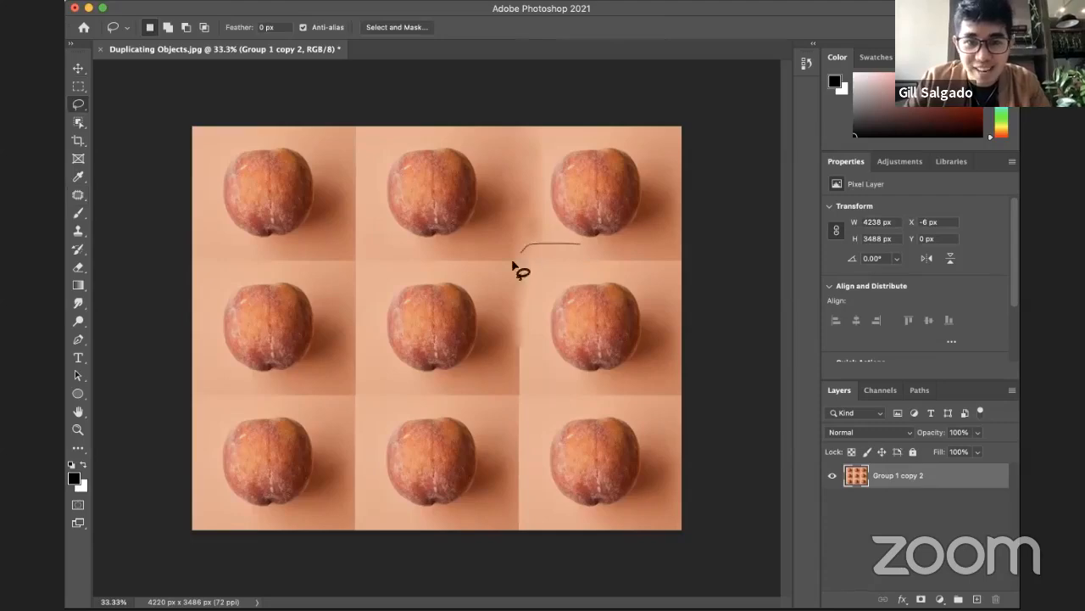
left_click_drag(676, 244, 678, 244)
left_click(208, 0)
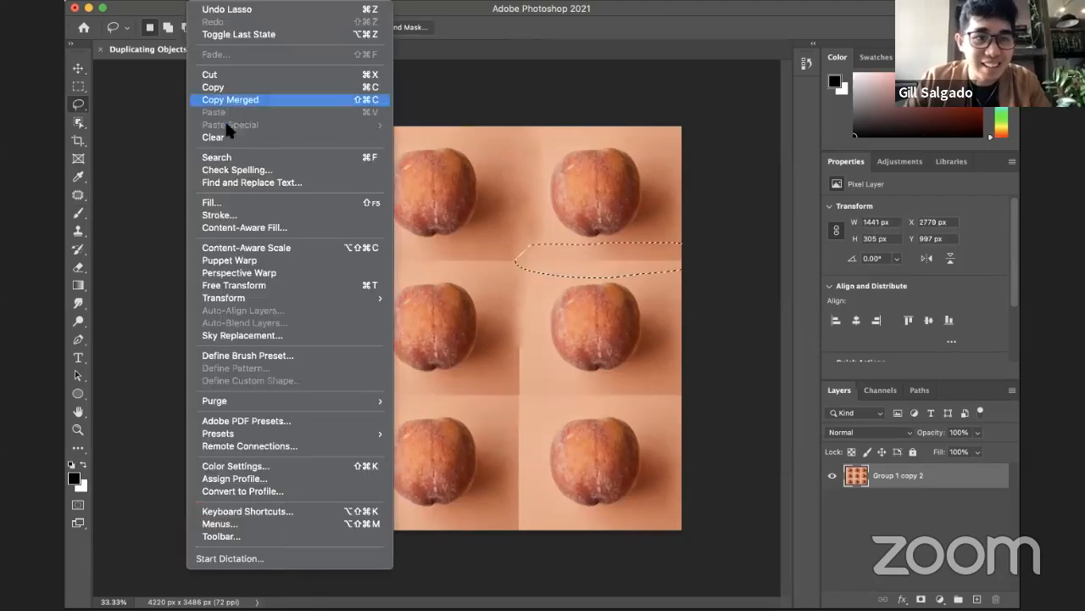
left_click(221, 195)
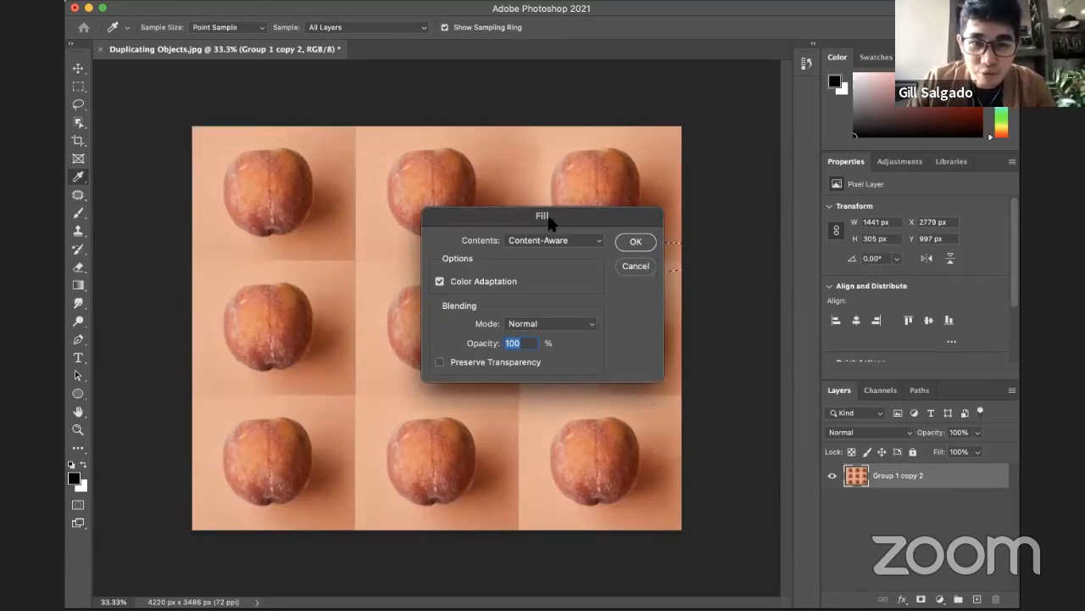
left_click_drag(550, 222, 524, 223)
left_click(535, 243)
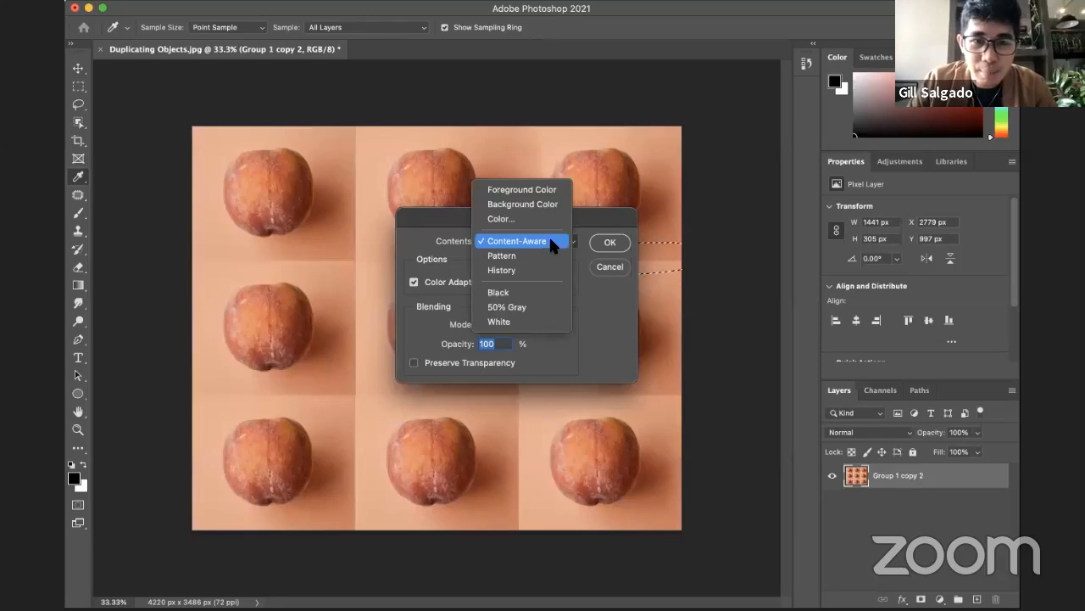
left_click(550, 234)
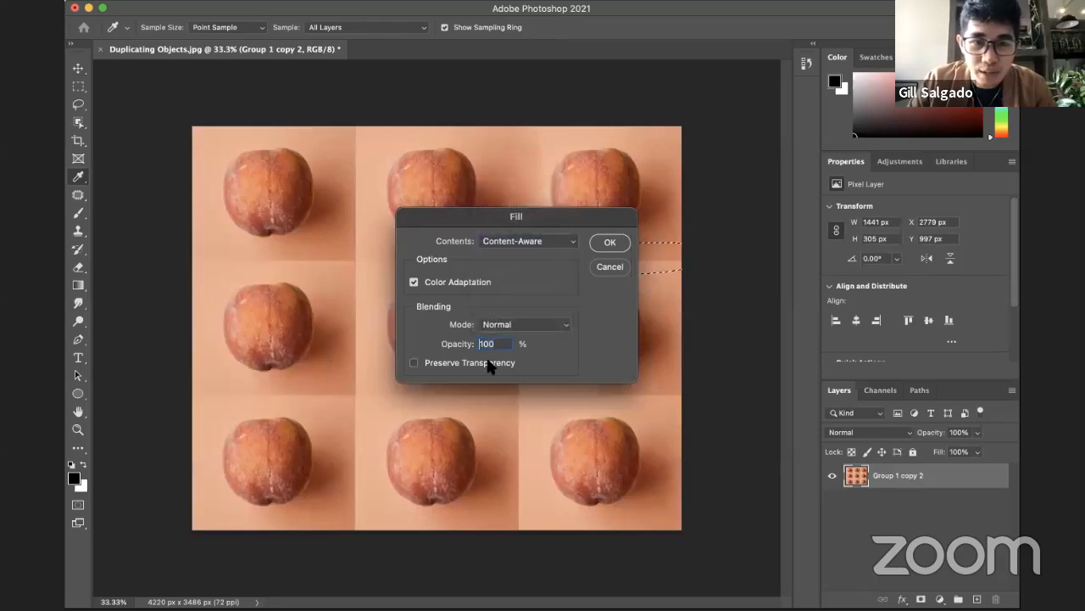
left_click(610, 244)
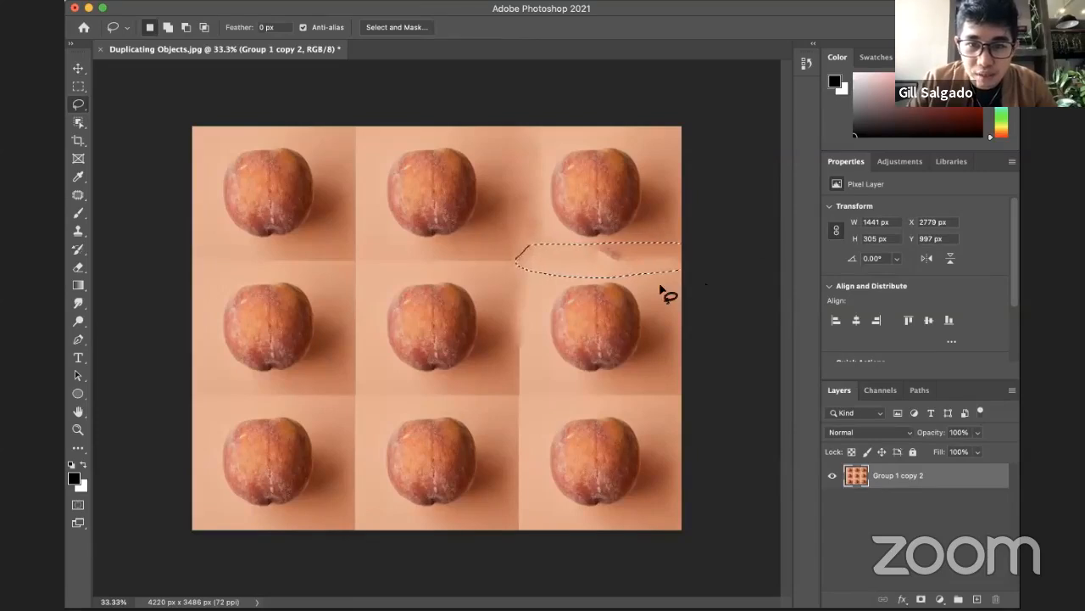
key("ctrl+d")
Step: Outline the dark smudge beneath the top-right apricot with the Patch tool, remove it with a Content-Aware fill, and deselect
key("z")
left_click(659, 282)
left_click(660, 280)
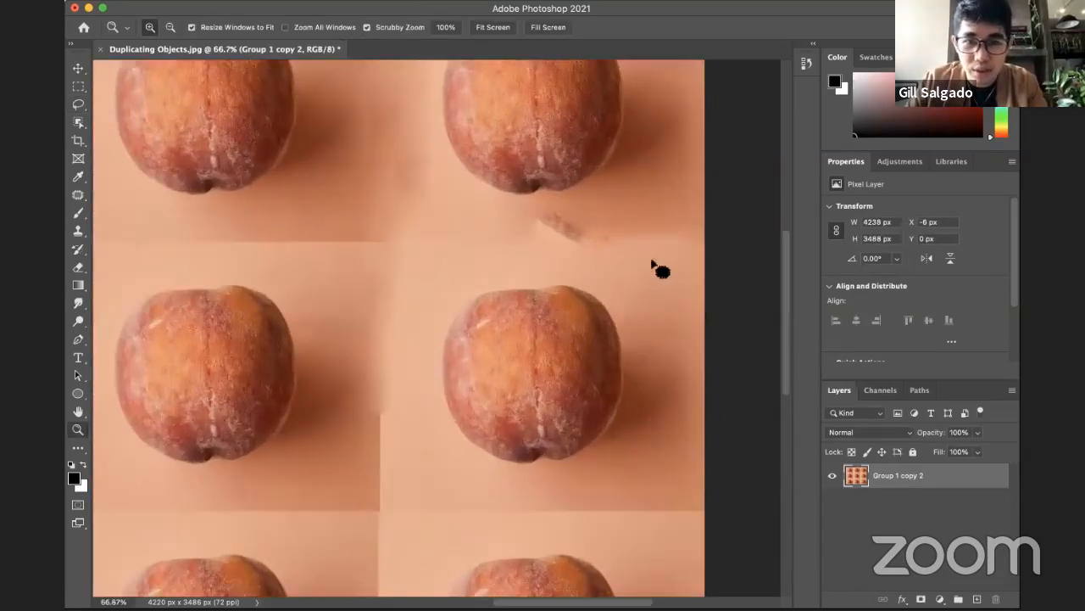
key("j")
mouse_move(577, 204)
left_mouse_down()
mouse_move(547, 199)
mouse_move(530, 223)
mouse_move(537, 243)
mouse_move(598, 252)
mouse_move(628, 232)
mouse_move(564, 203)
left_mouse_up()
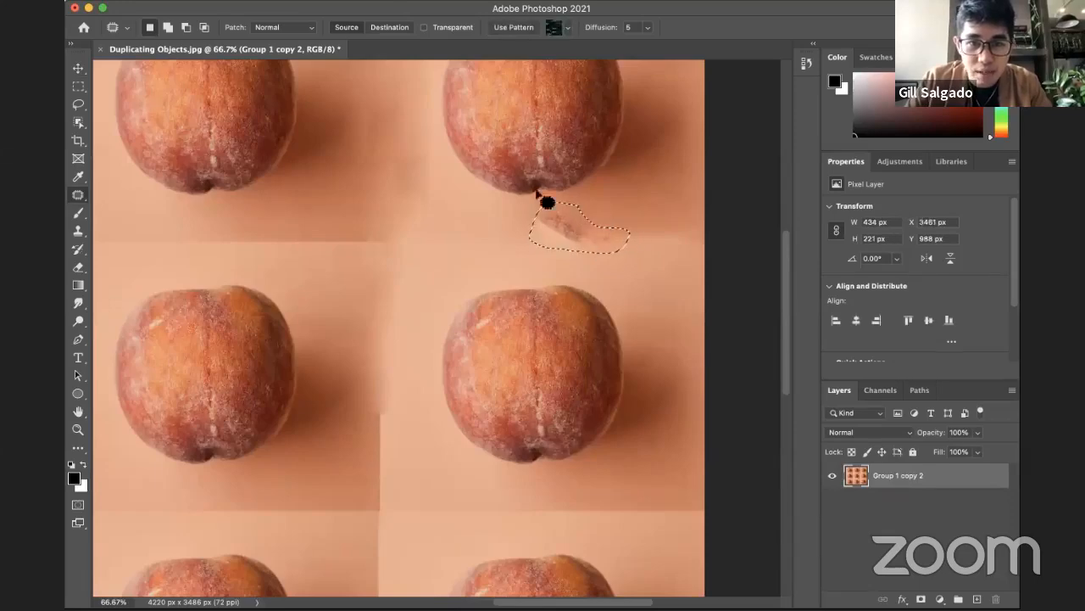
left_click(197, 2)
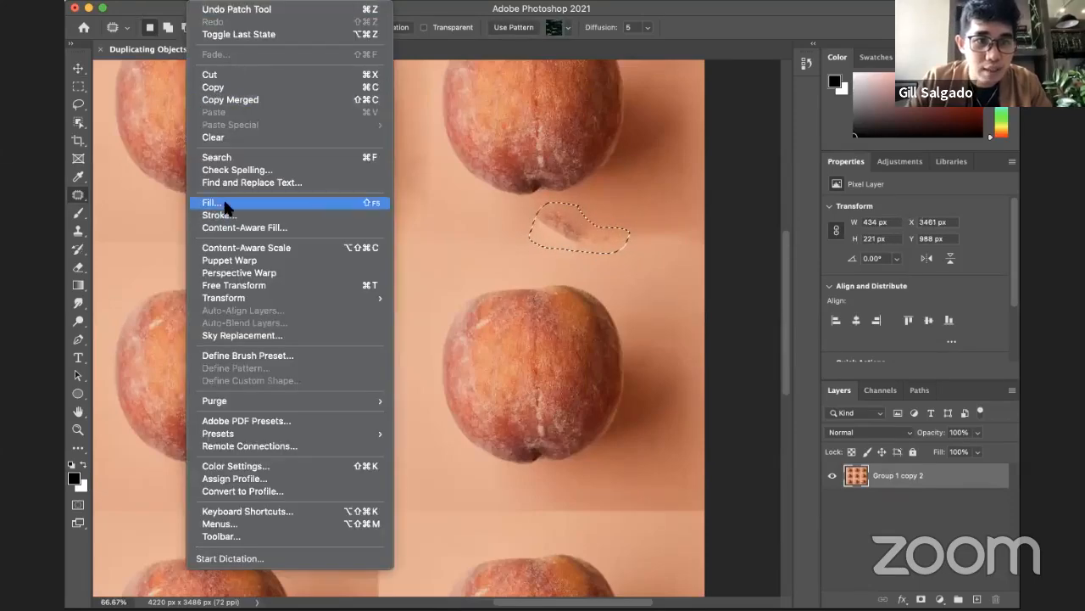
left_click(225, 204)
left_click(610, 240)
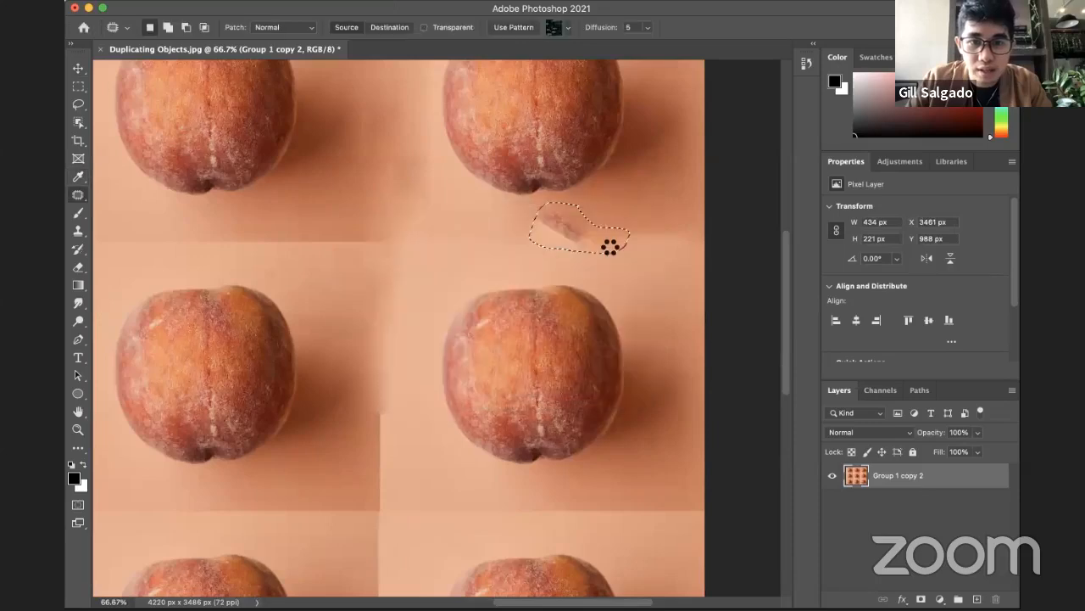
key("ctrl+d")
Step: Examine the blended seams across the whole apricot grid at several zoom levels
key("z")
left_click(604, 288, "alt")
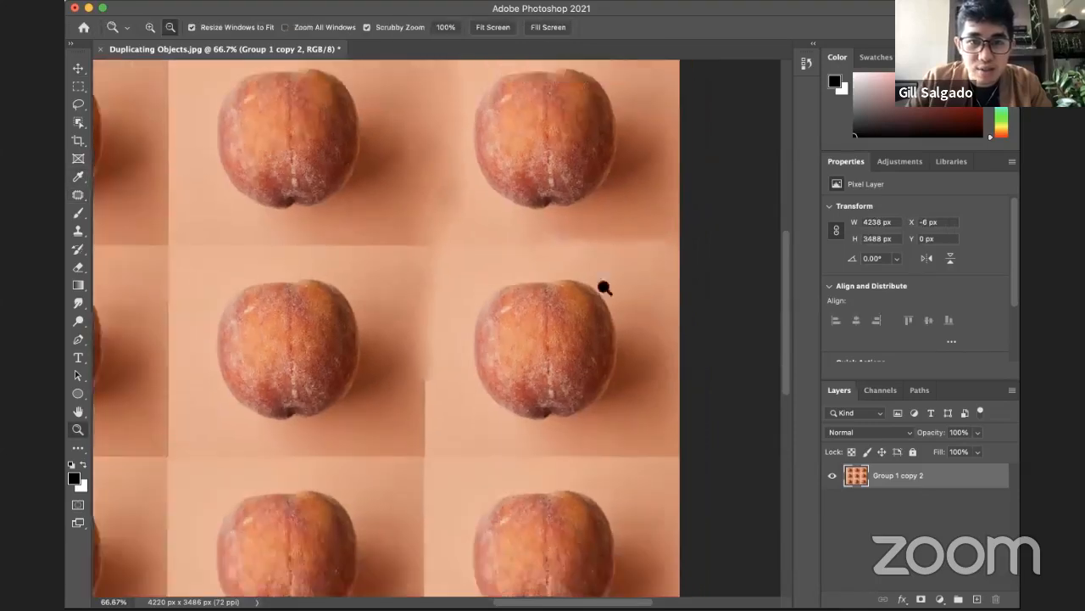
left_click(604, 288, "alt")
left_click(628, 284, "alt")
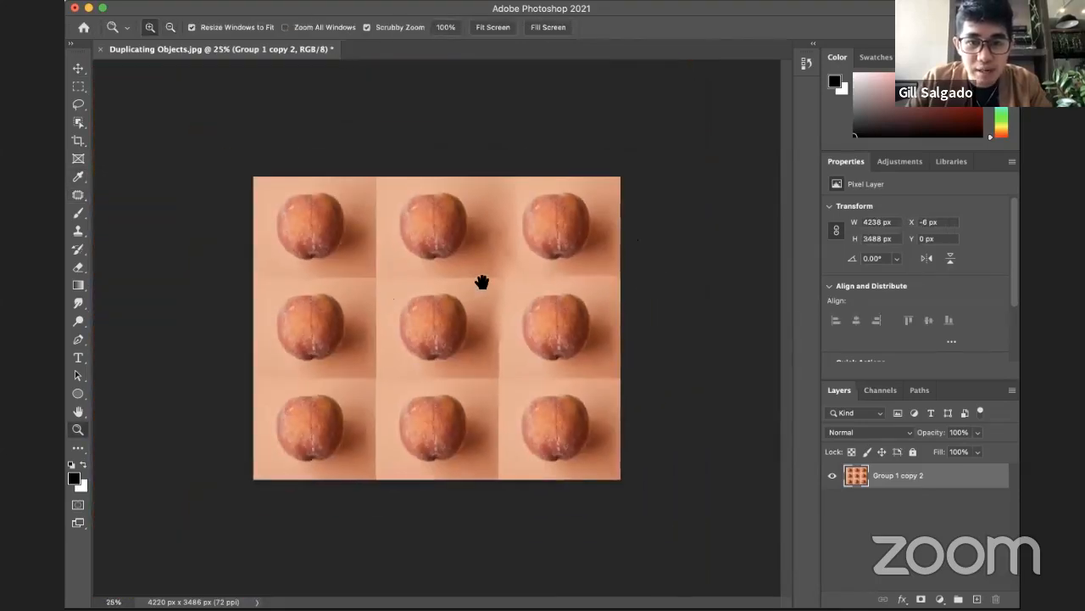
key("ctrl+plus")
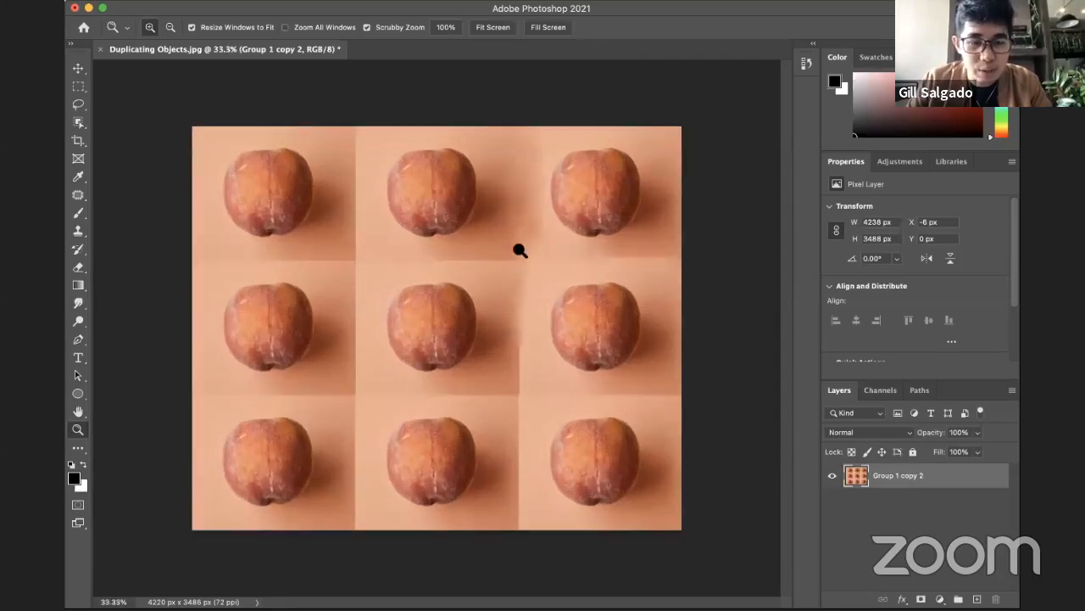
key("ctrl+minus")
key("ctrl+minus")
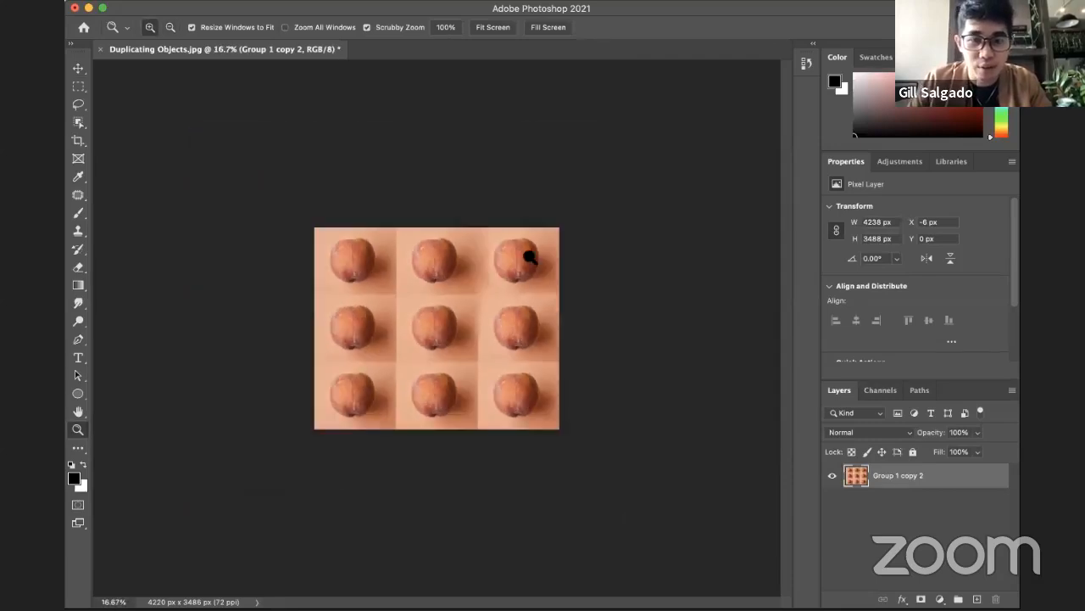
key("ctrl+plus")
Step: Close Duplicating Objects.jpg without saving the changes
key("ctrl+w")
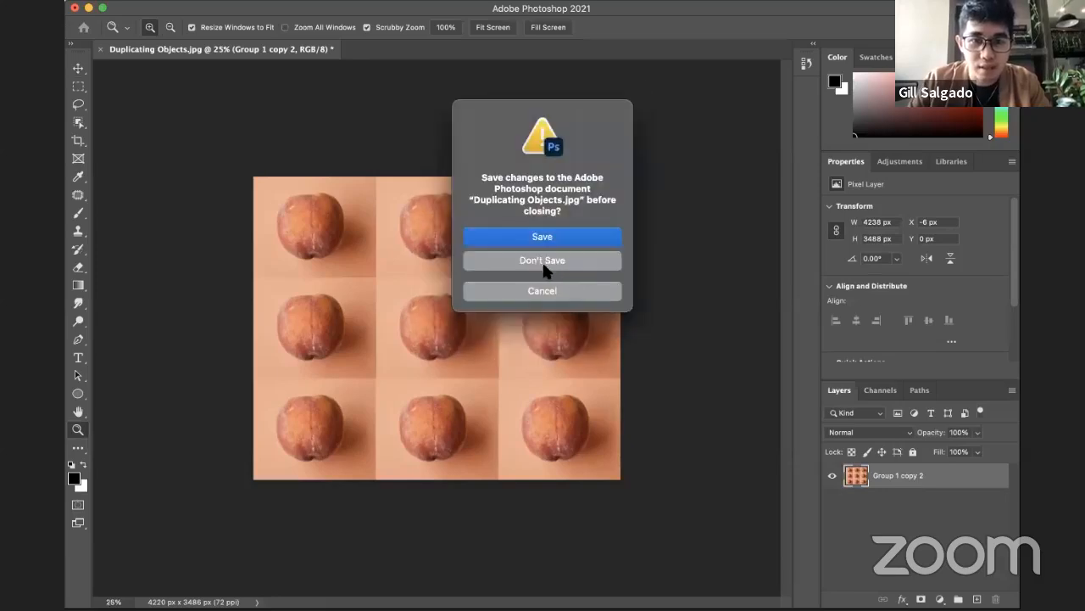
left_click(534, 290)
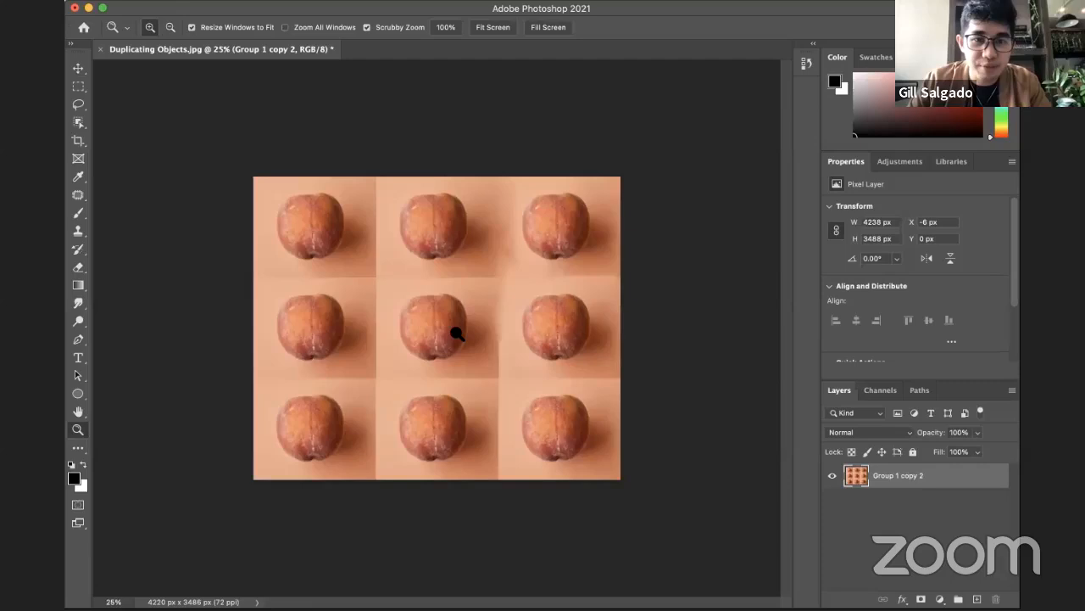
key("ctrl+plus")
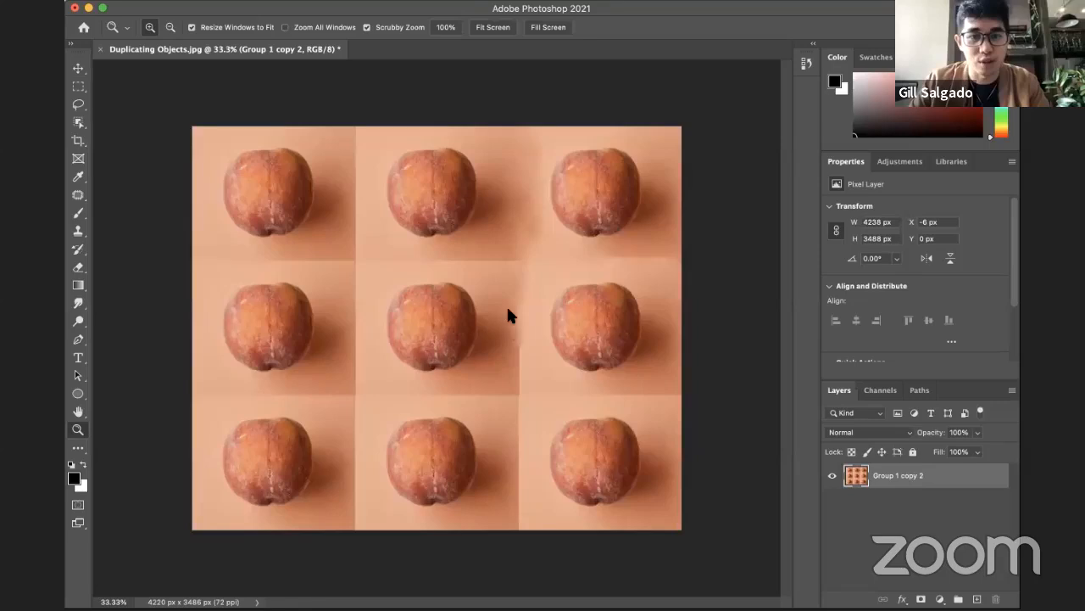
key("super+w")
left_click(548, 255)
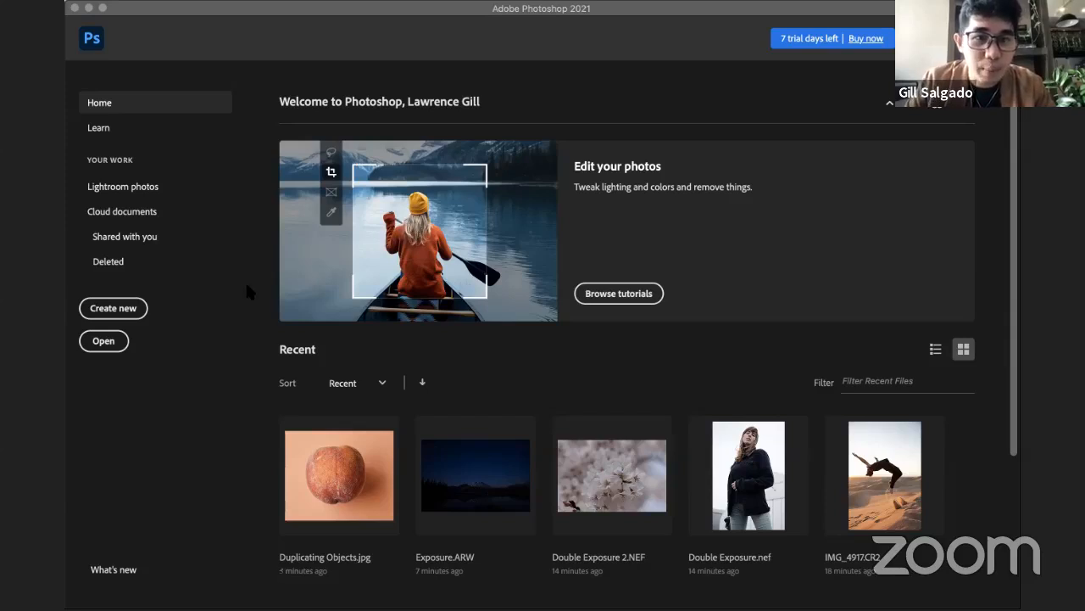
Step: Open Changing colors - masking.dng through Camera Raw with its existing settings and add a Hue/Saturation adjustment layer
left_click(524, 375)
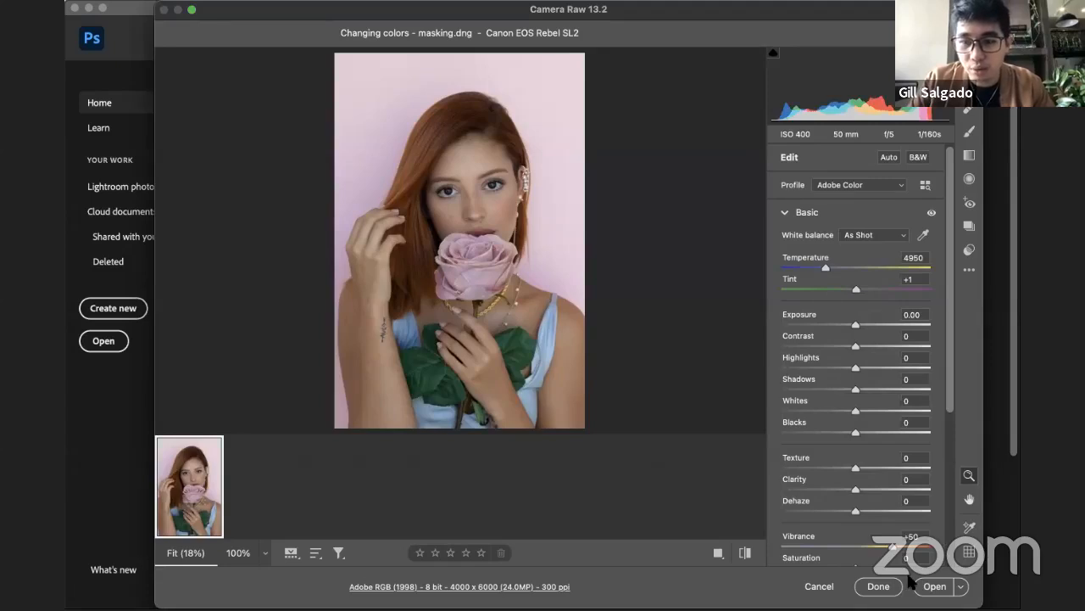
left_click(933, 586)
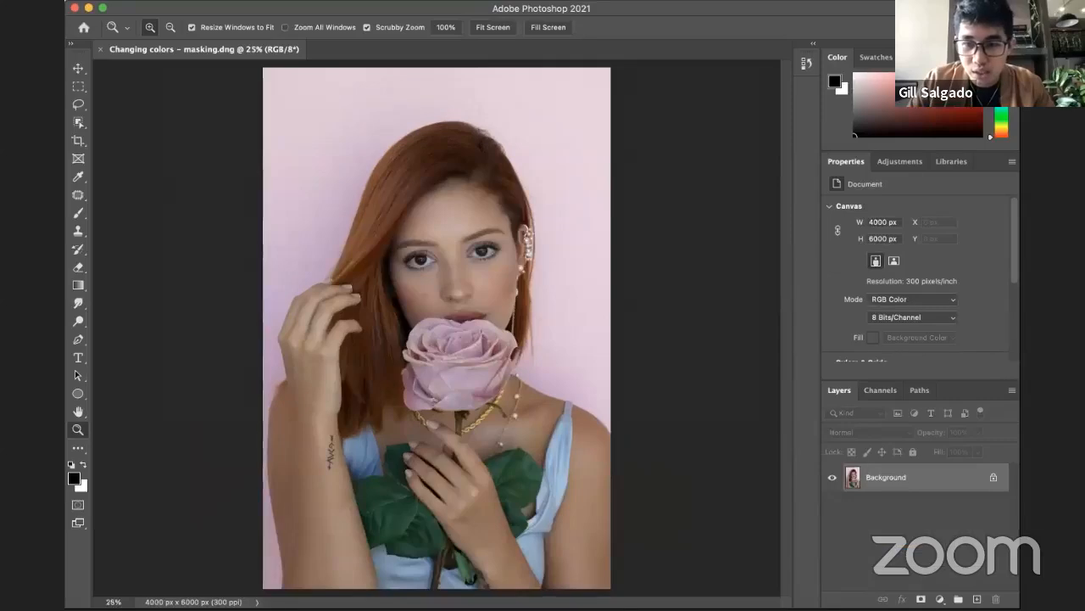
key("super+minus")
left_click(940, 598)
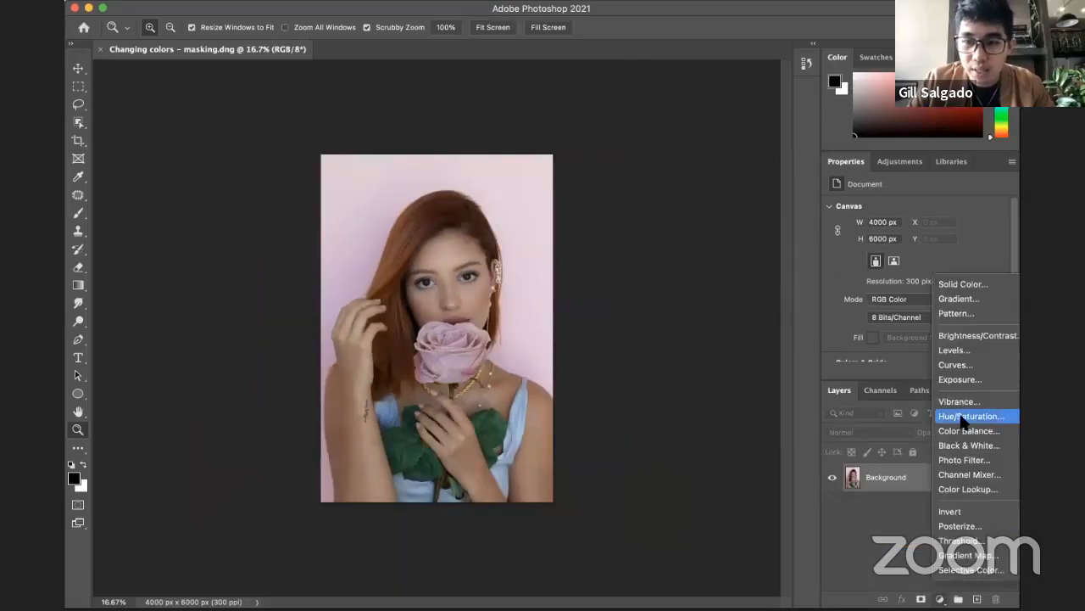
left_click(967, 416)
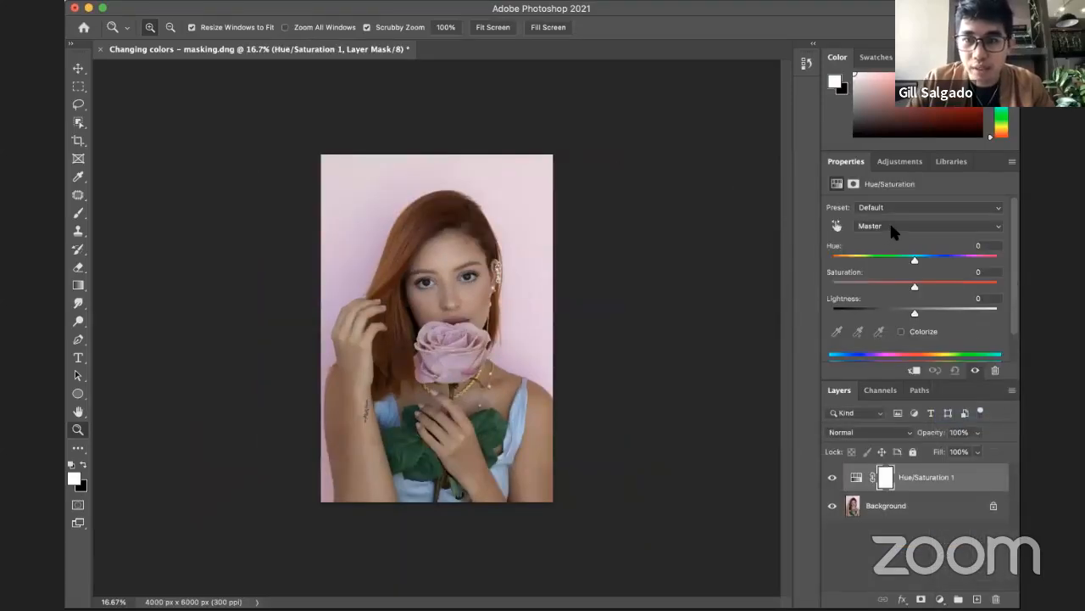
Step: Look through the colour ranges offered by the Hue/Saturation adjustment, keeping Master, and close the portrait without saving
left_click(889, 225)
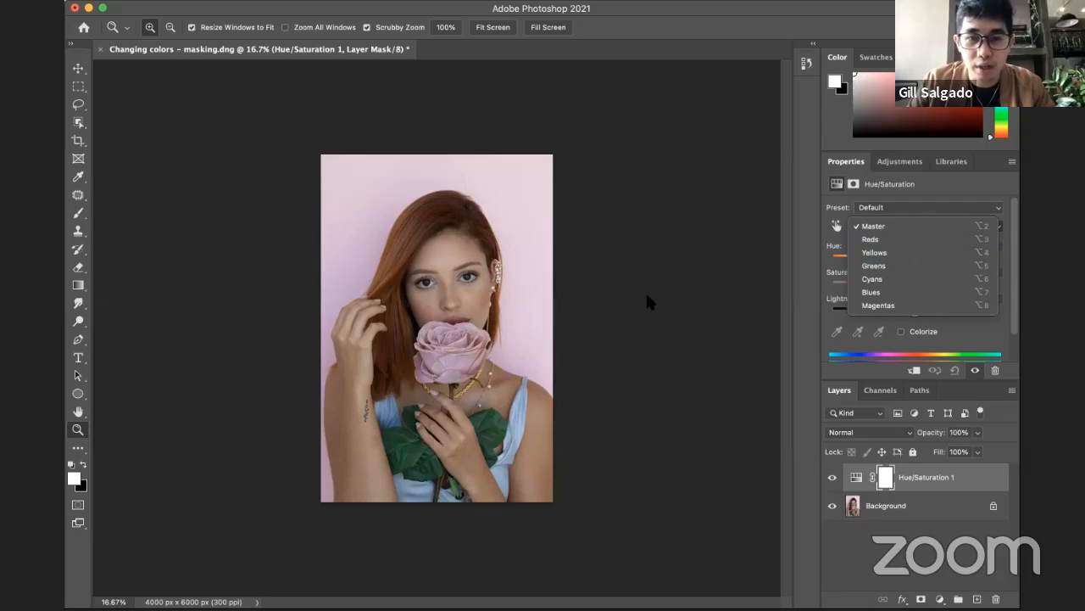
left_click(744, 278)
left_click(904, 224)
left_click(626, 263)
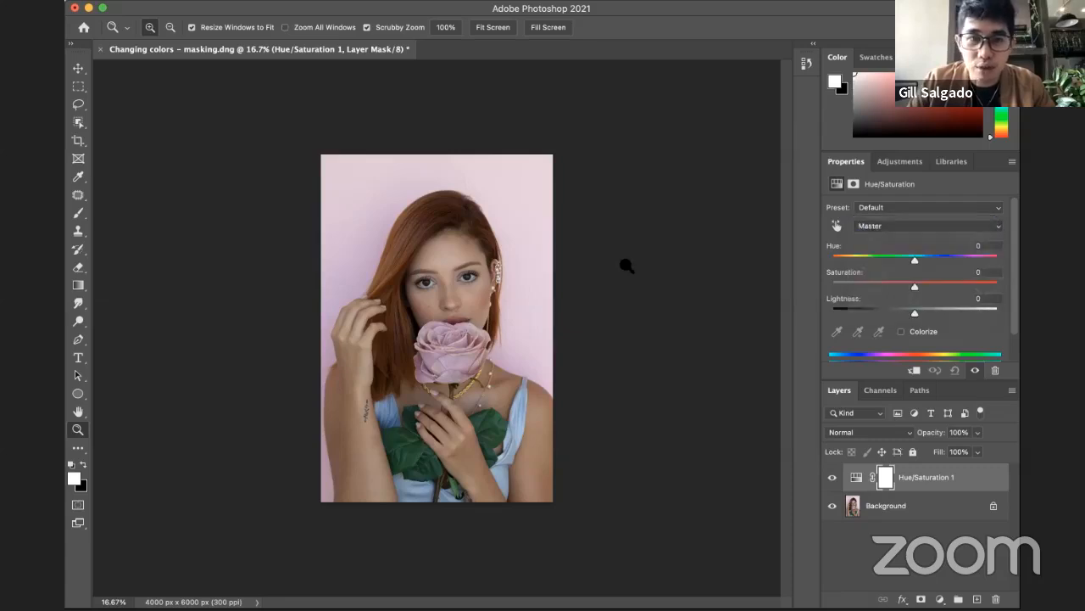
key("super+w")
left_click(558, 255)
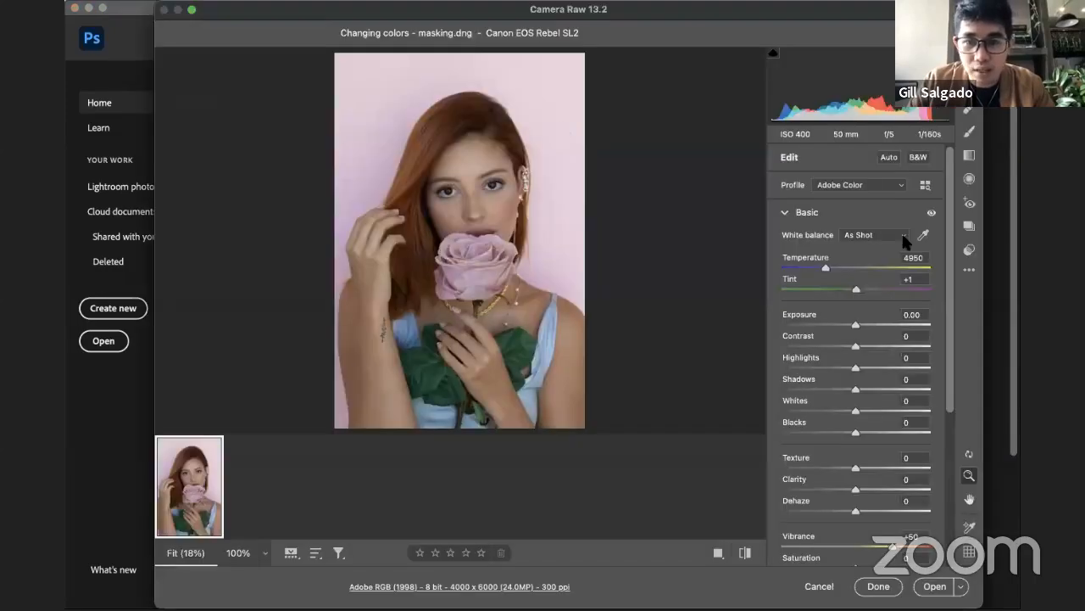
Step: Look through the portrait's Basic adjustments, Color Grading wheels and the HSL hue sliders of the Color Mixer
scroll(924, 381, "down", 6)
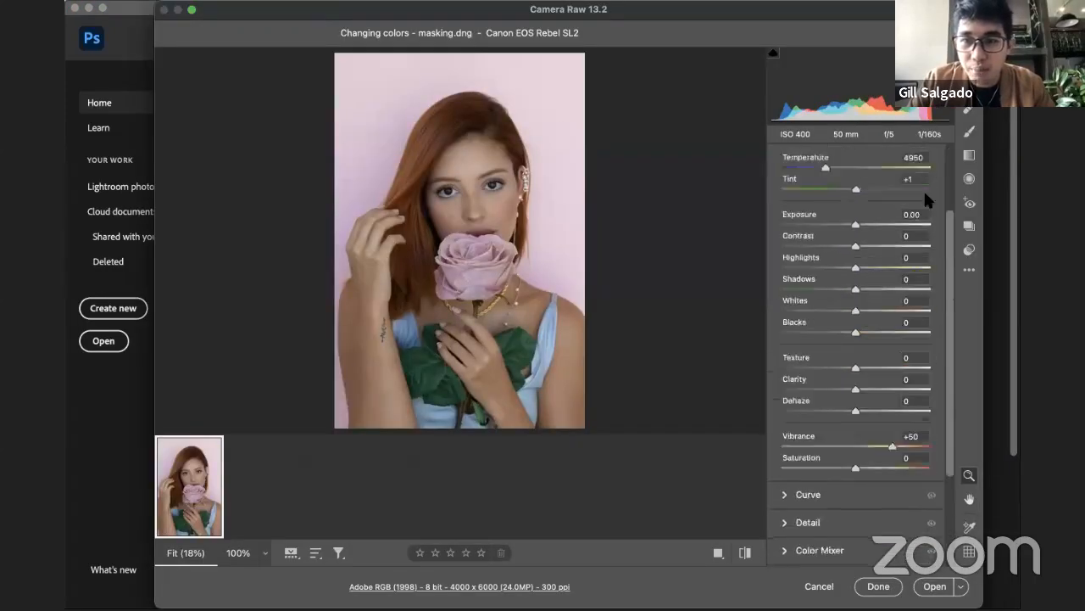
scroll(923, 392, "up", 6)
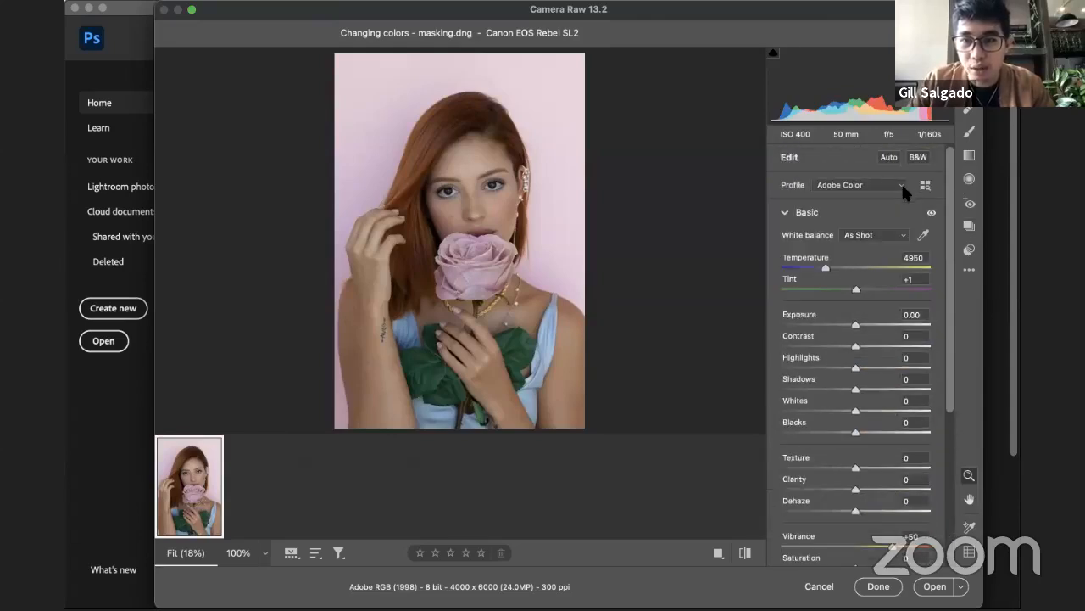
scroll(901, 181, "down", 1)
scroll(911, 365, "down", 3)
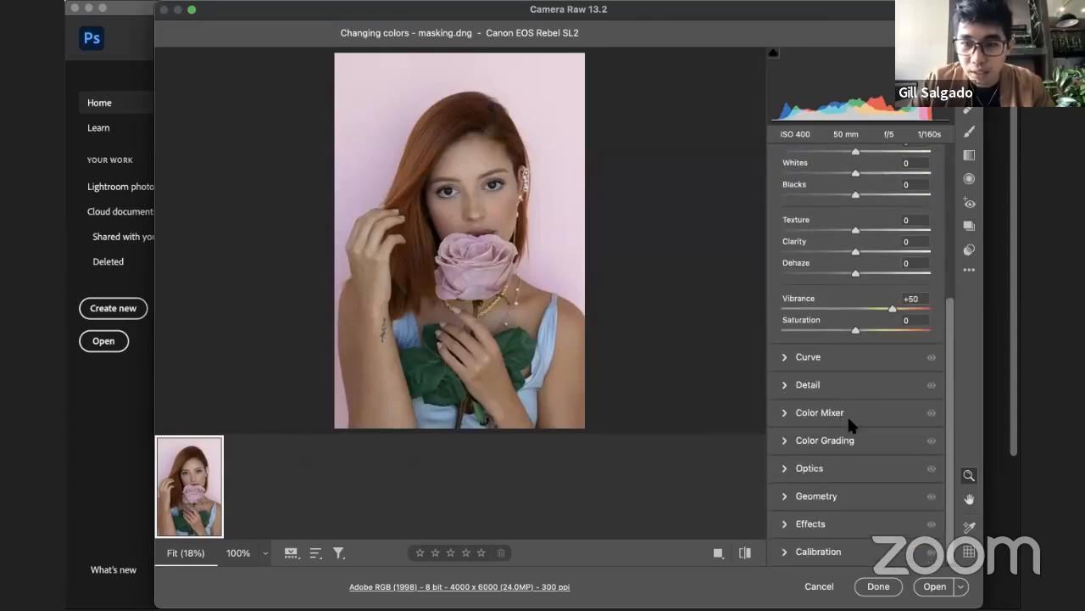
left_click(831, 443)
scroll(946, 347, "down", 2)
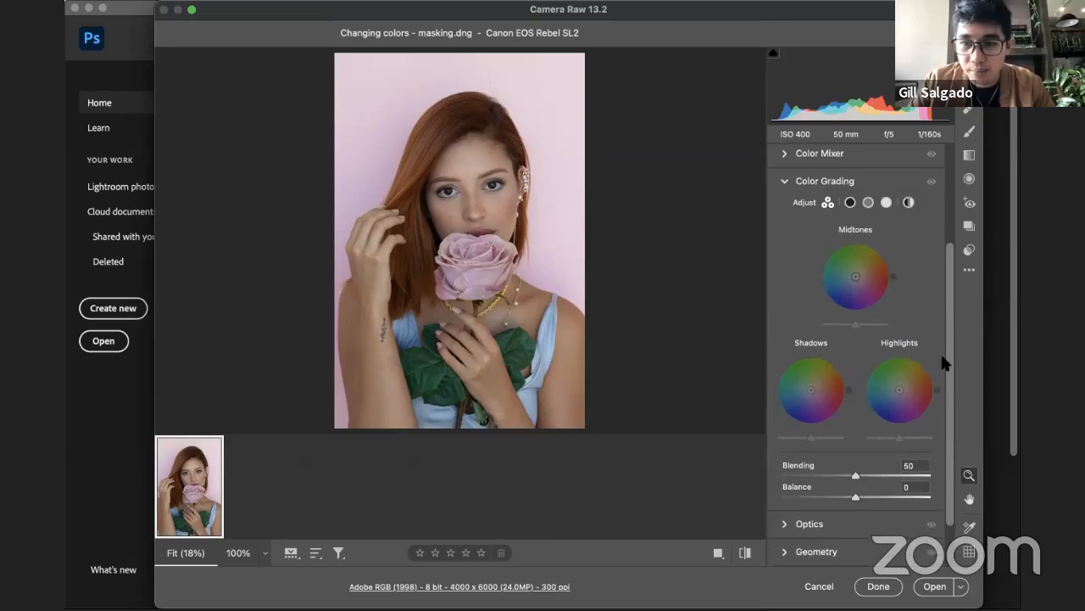
scroll(932, 296, "up", 4)
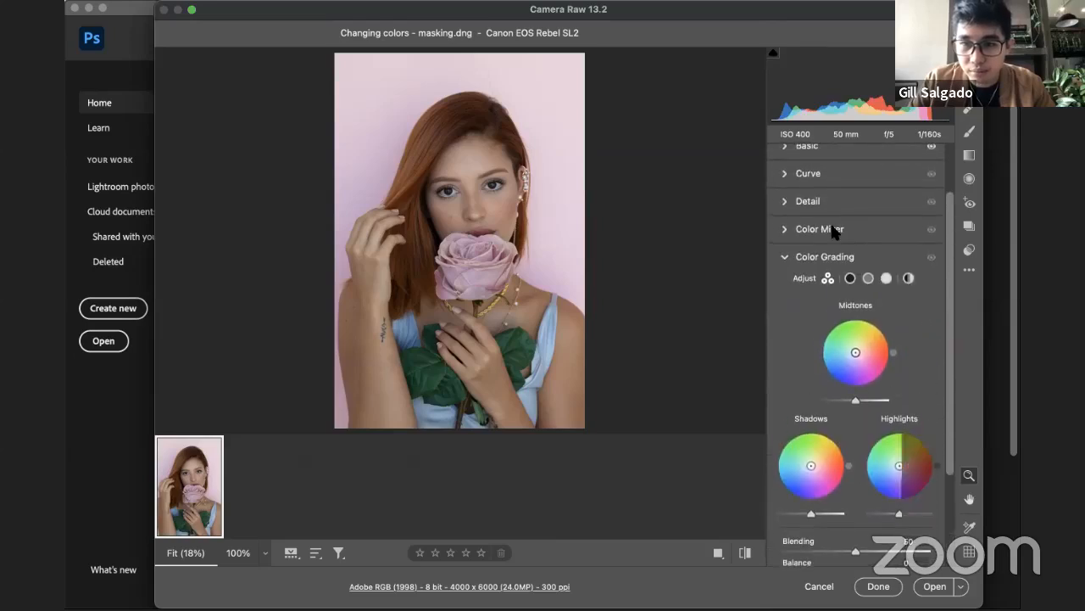
left_click(831, 228)
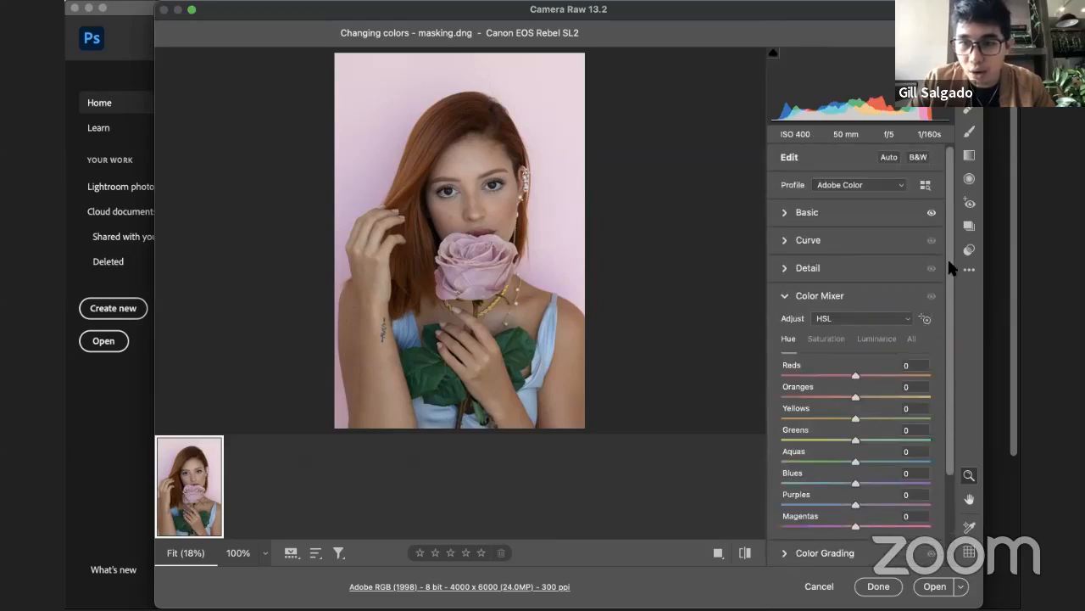
left_click_drag(948, 257, 944, 344)
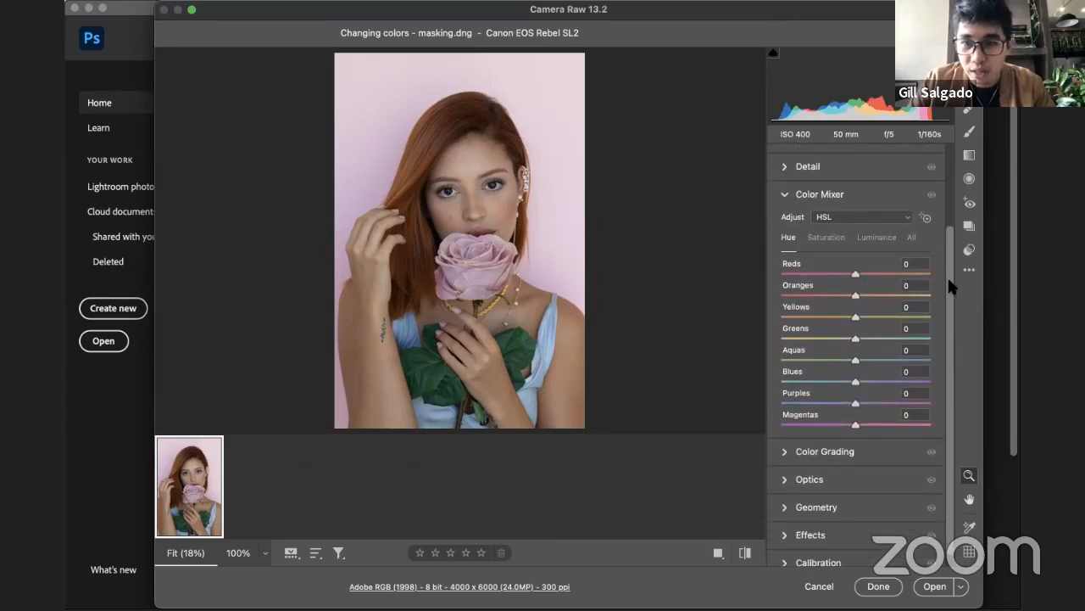
scroll(932, 263, "up", 3)
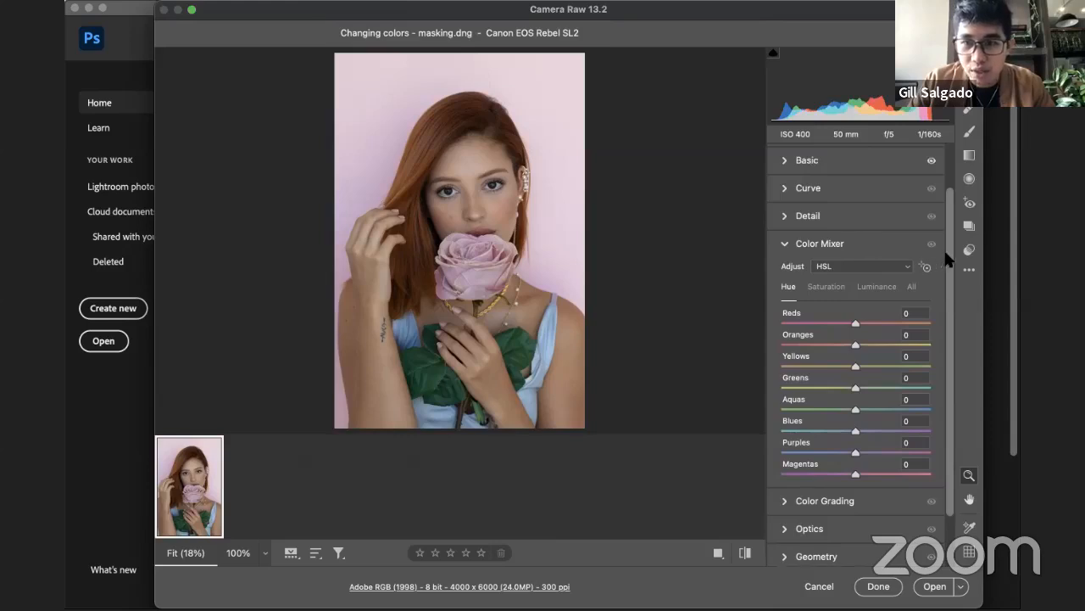
scroll(929, 254, "up", 2)
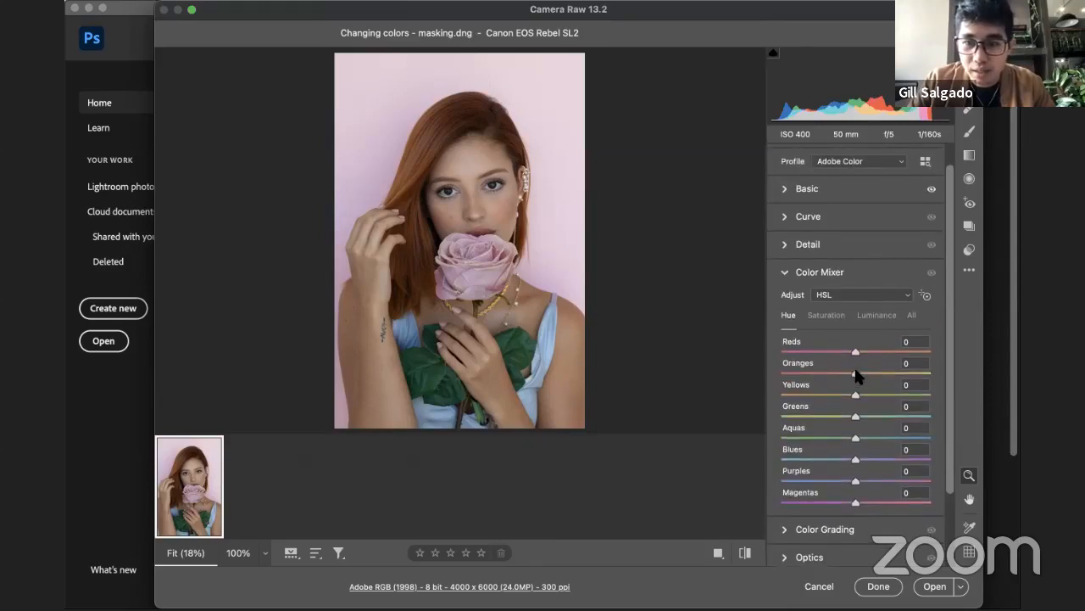
Step: Try an Oranges hue of +77 in the Color Mixer, reset it, and set the Oranges saturation to -23
mouse_move(856, 375)
left_mouse_down()
mouse_move(834, 377)
mouse_move(910, 375)
mouse_move(801, 378)
mouse_move(906, 378)
mouse_move(830, 377)
mouse_move(845, 370)
left_mouse_up()
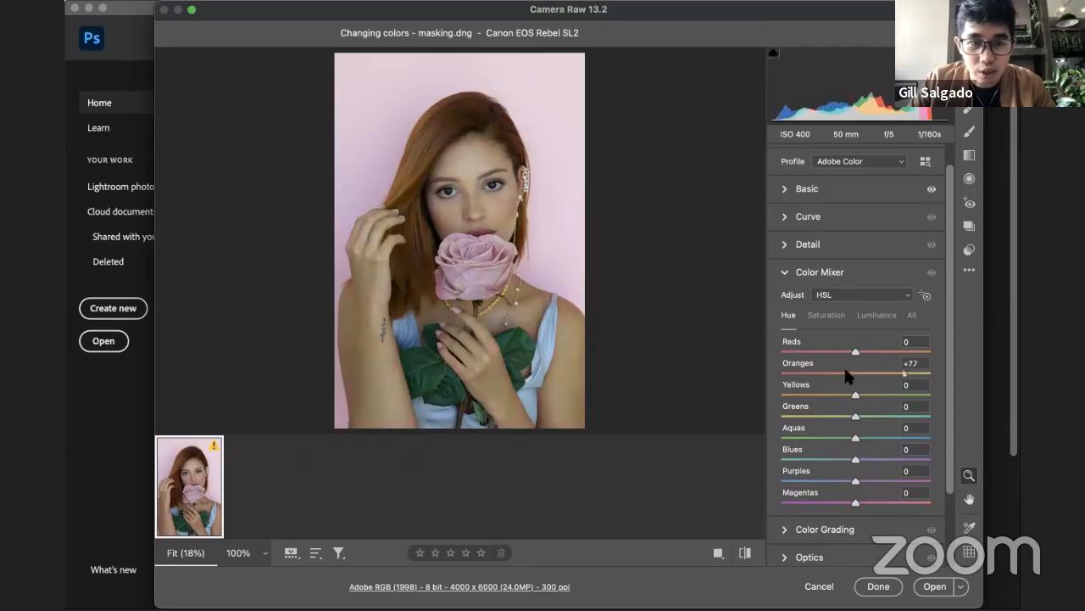
double_click(845, 374)
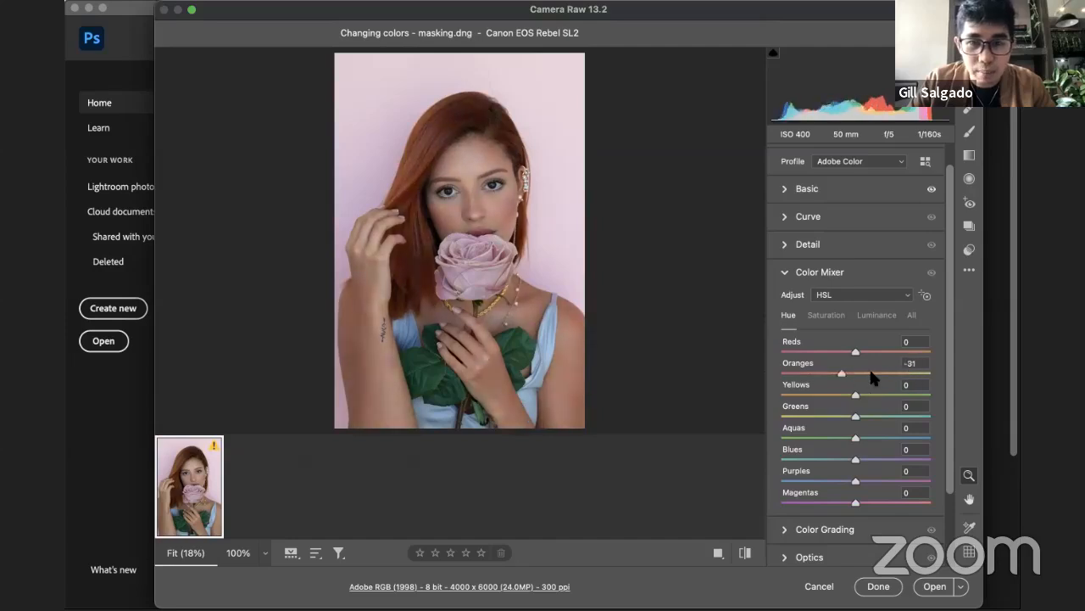
left_click(818, 314)
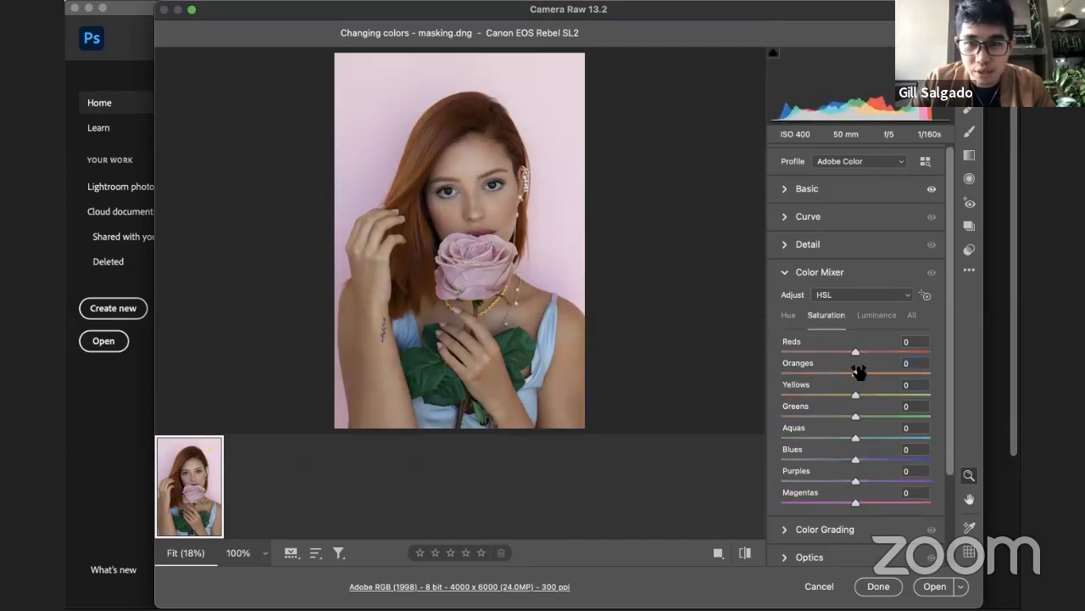
mouse_move(854, 373)
left_mouse_down()
mouse_move(820, 377)
mouse_move(926, 377)
mouse_move(839, 376)
left_mouse_up()
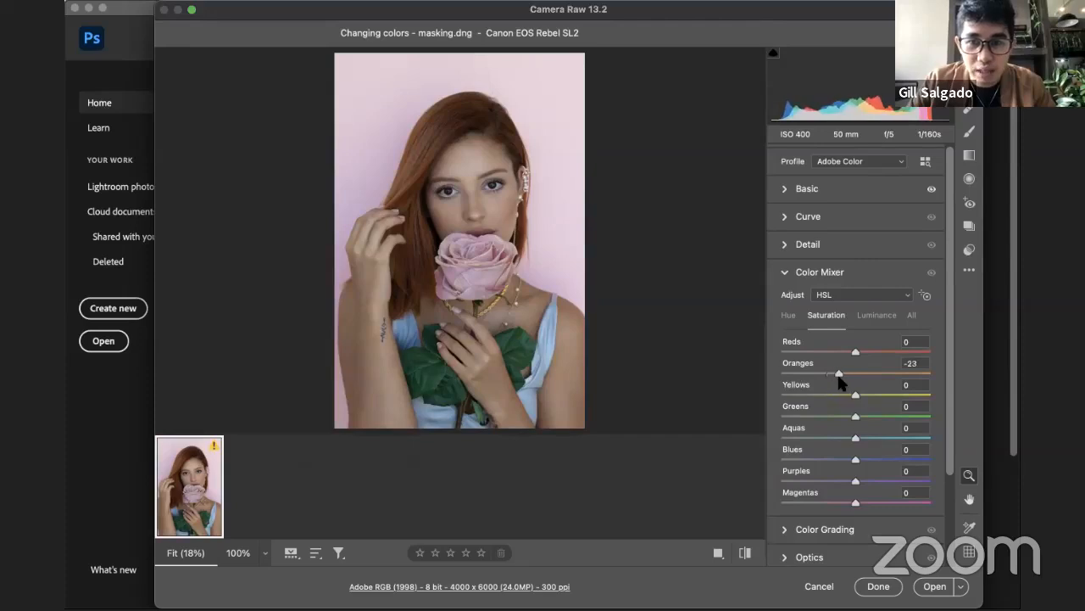
Step: Try the Oranges luminance at +100 to brighten the skin, and bring it back down to -1
left_click(877, 317)
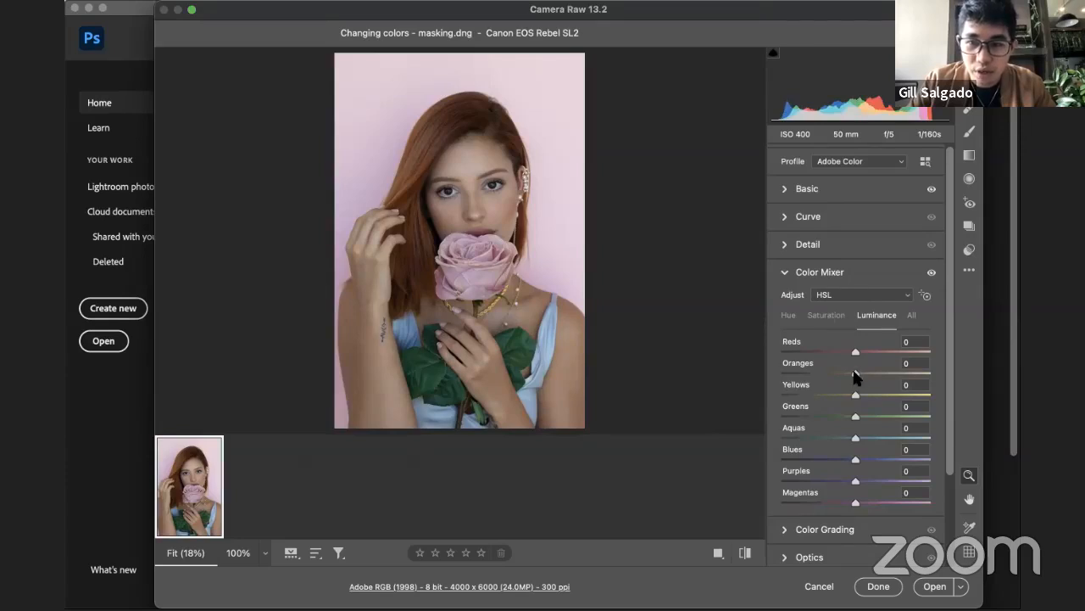
left_click_drag(855, 376, 943, 379)
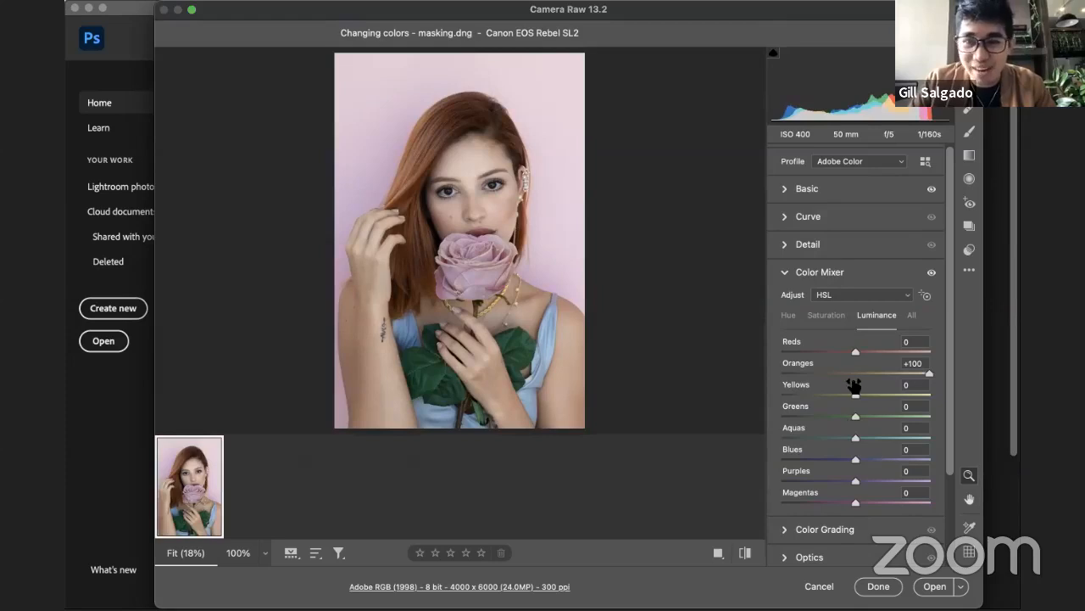
scroll(854, 382, "up", 1)
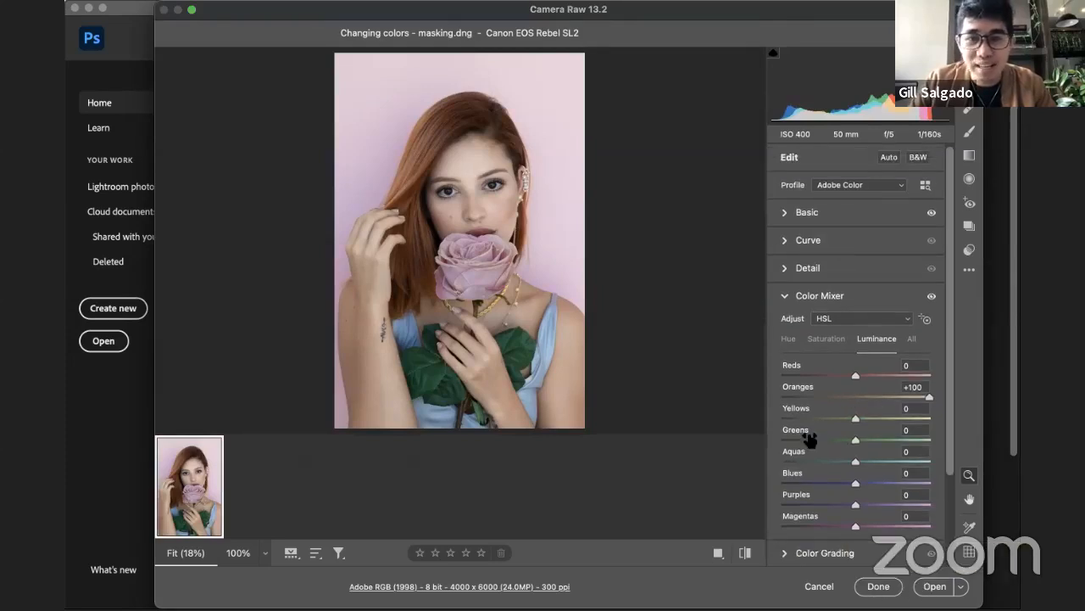
left_click_drag(921, 402, 854, 411)
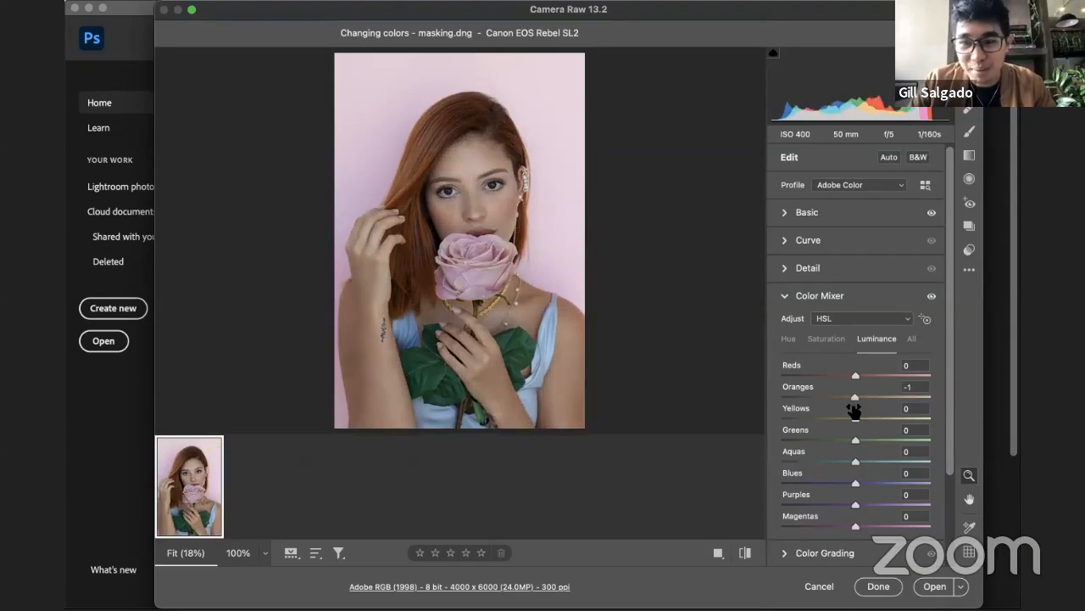
Step: Store the Camera Raw adjustments for the portrait without opening it as a document, and switch away from Photoshop
left_click(875, 585)
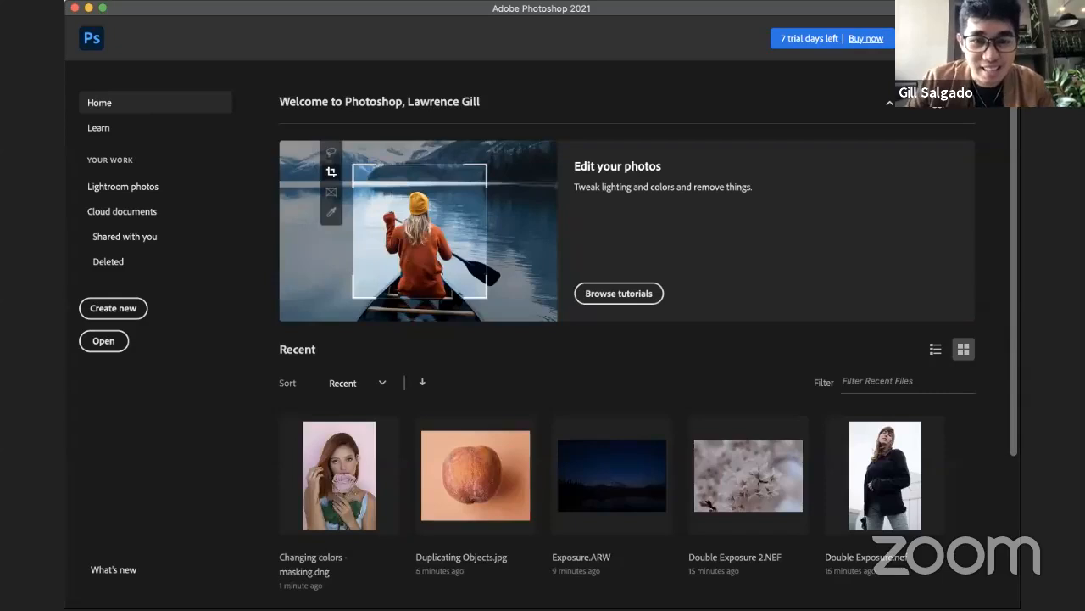
key("super+Tab")
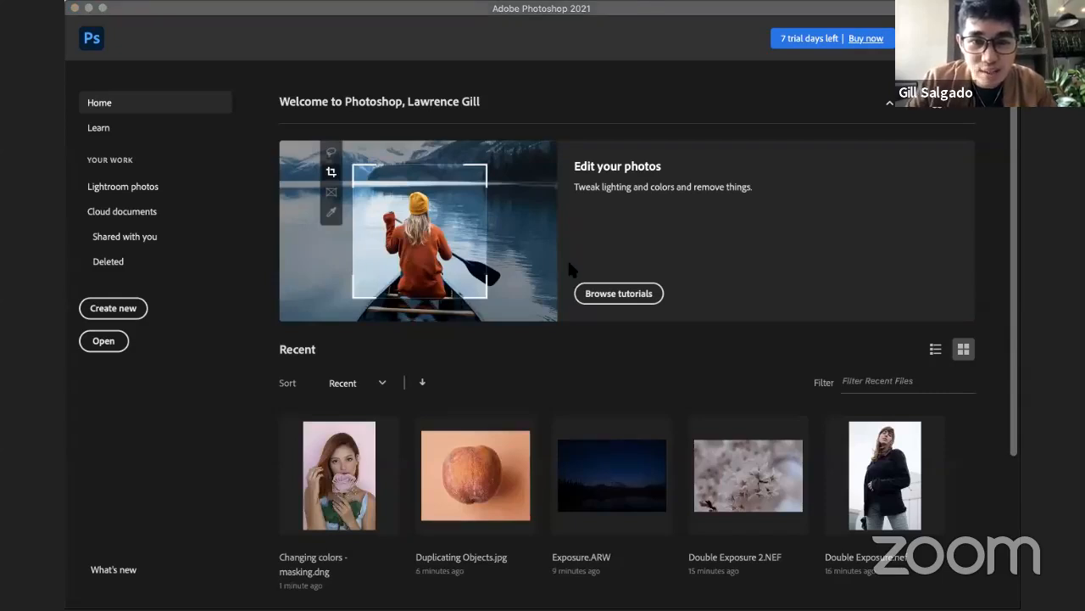
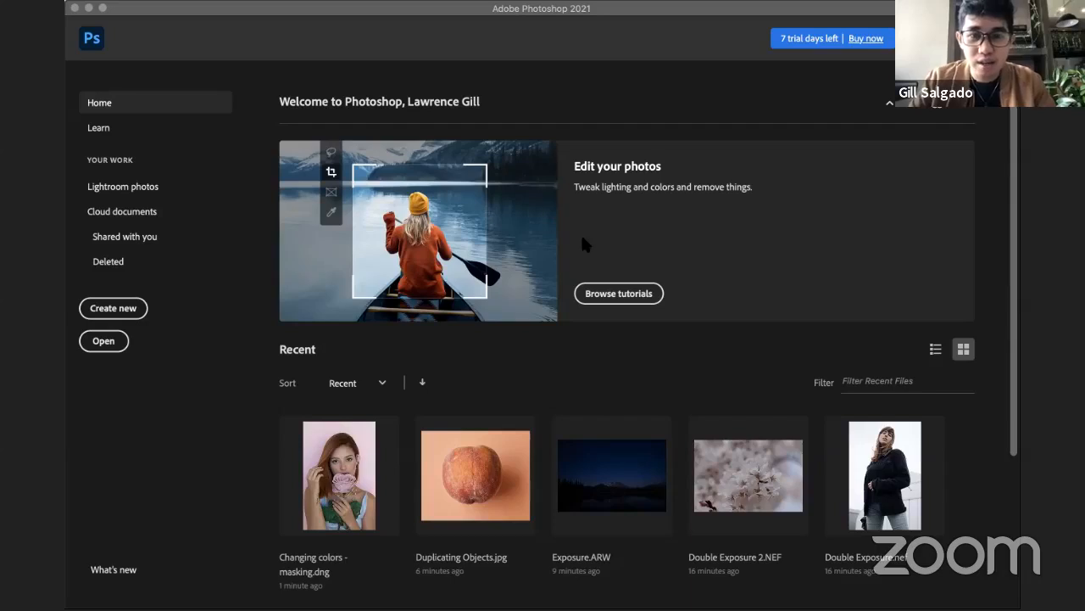
Step: Open the wedding photo 122A6639.CR2 from Camera Raw as a document and add a Color Balance adjustment layer
left_click(618, 293)
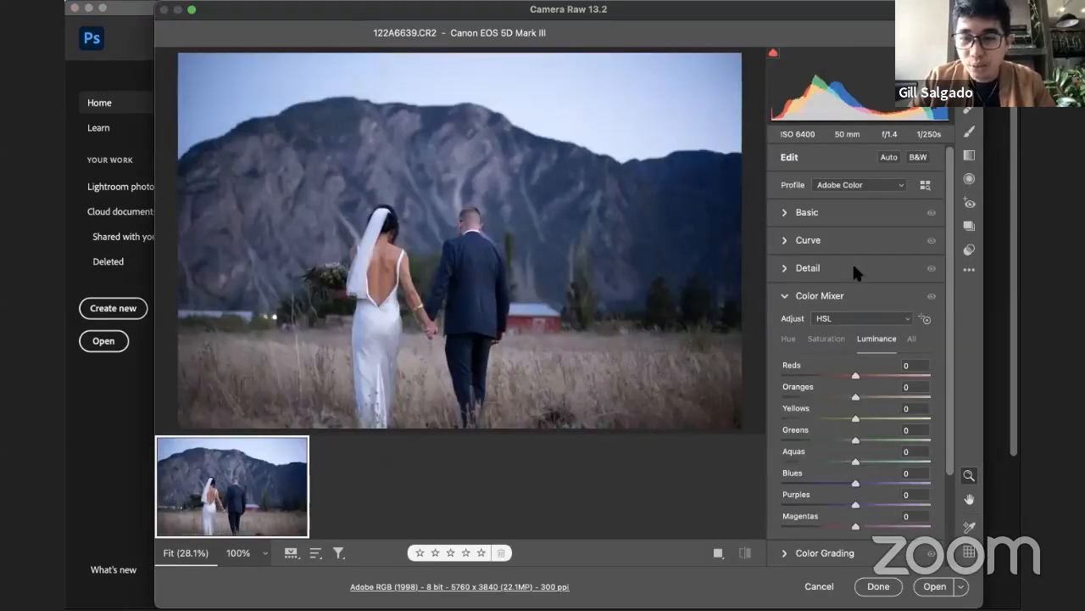
left_click(933, 586)
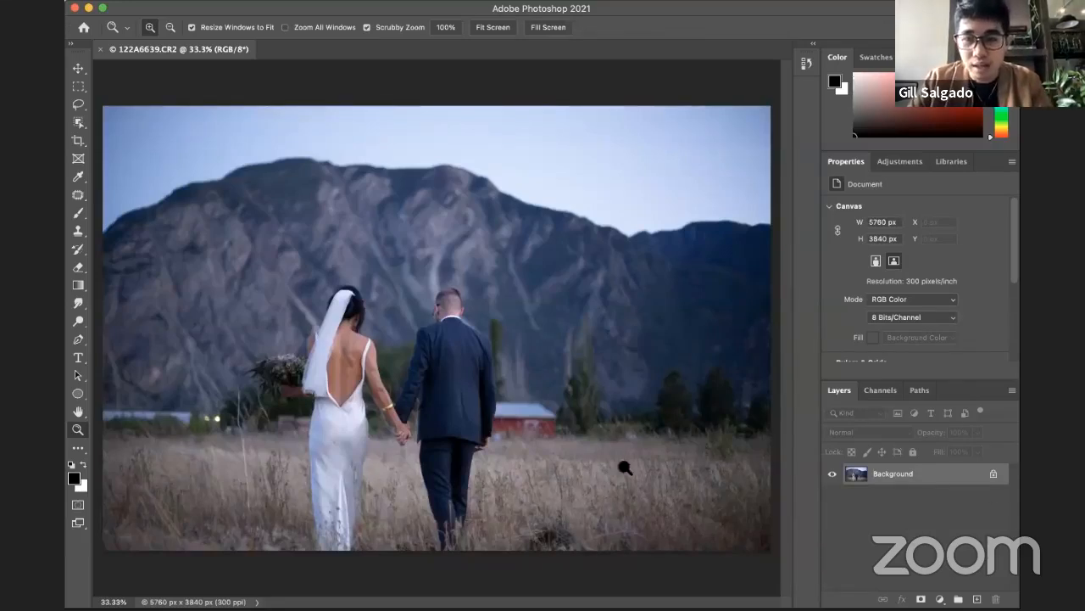
left_click(939, 599)
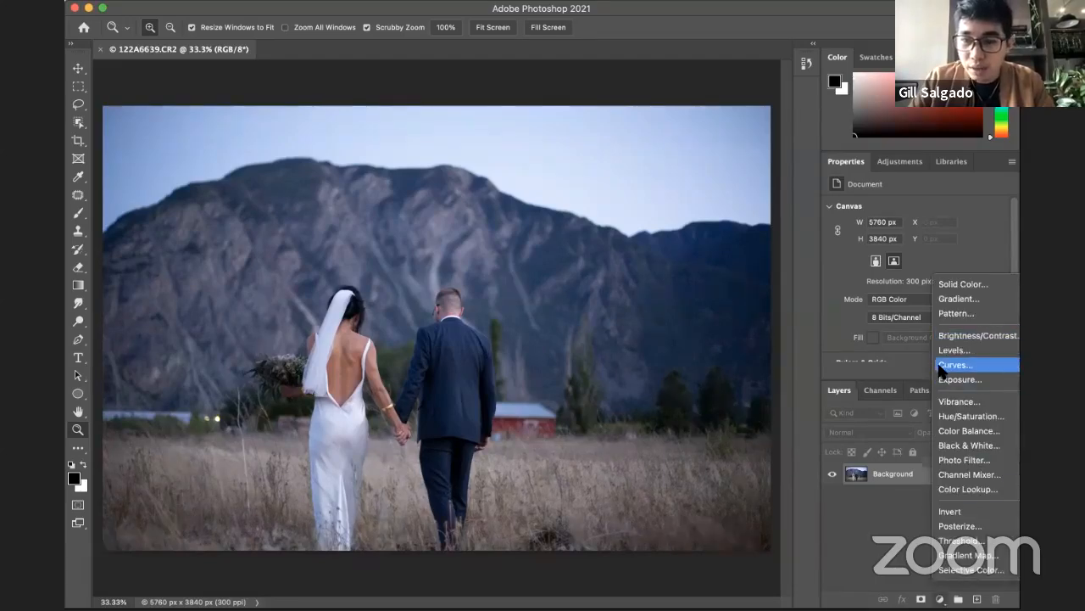
left_click(977, 431)
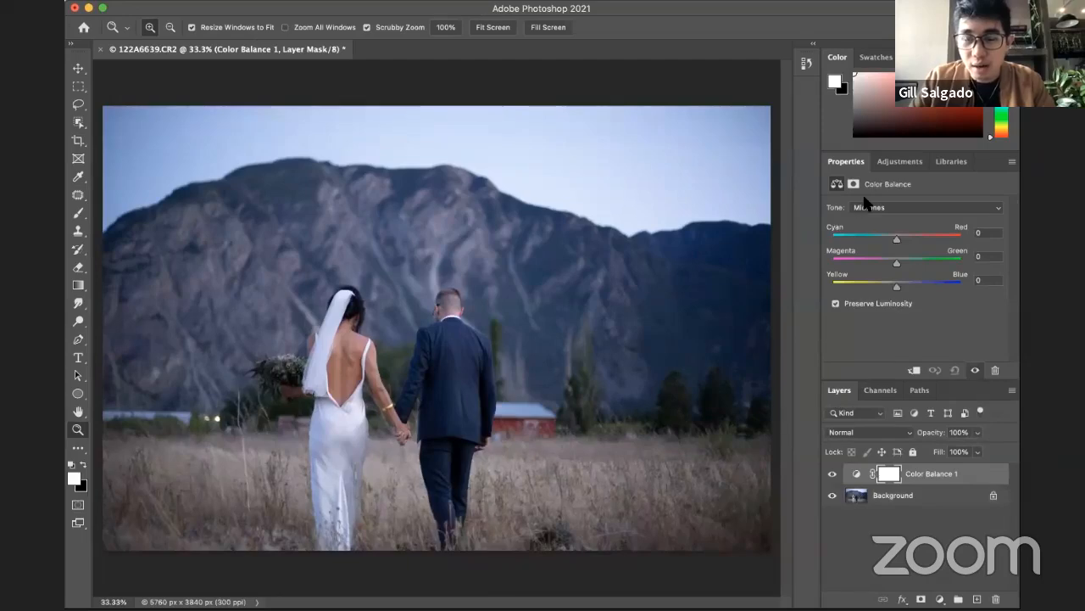
Step: Shift the Color Balance midtones to -15 on Cyan-Red and +10 on Yellow-Blue
left_click(876, 207)
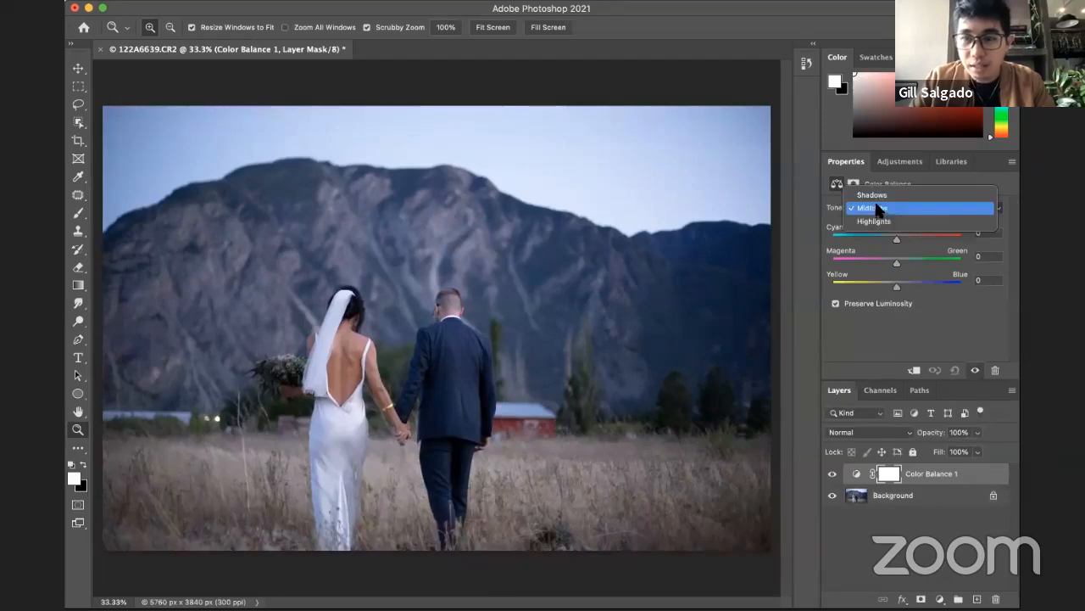
left_click(961, 174)
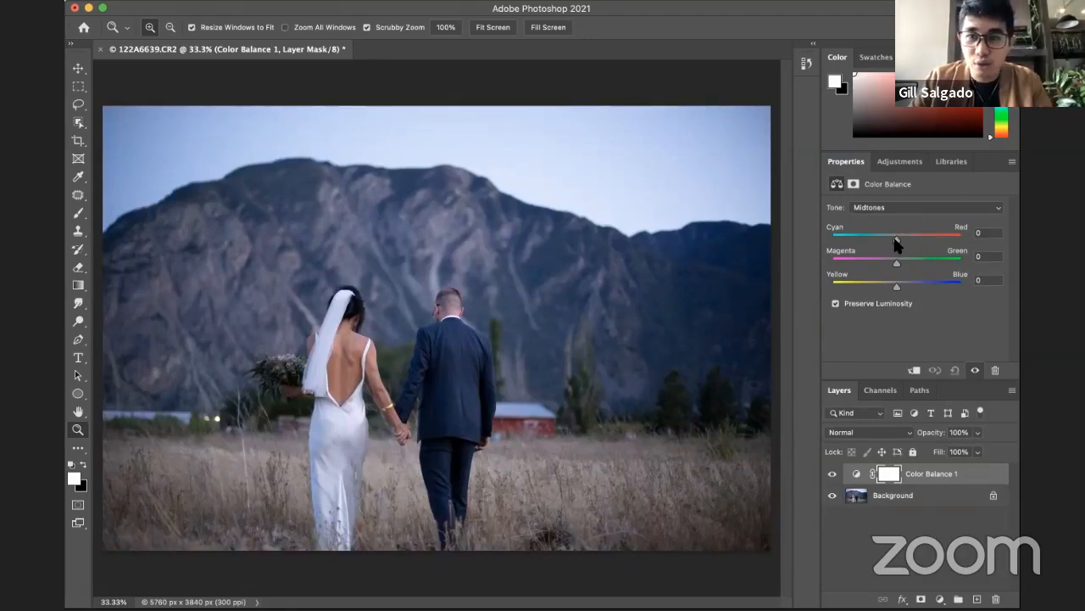
left_click_drag(895, 241, 888, 243)
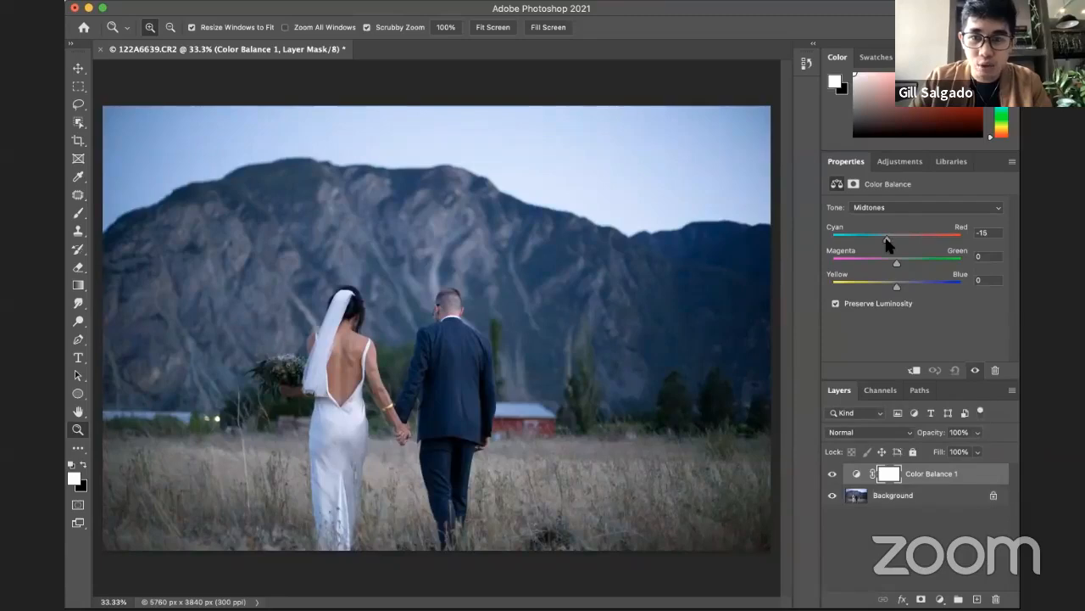
left_click_drag(899, 288, 905, 290)
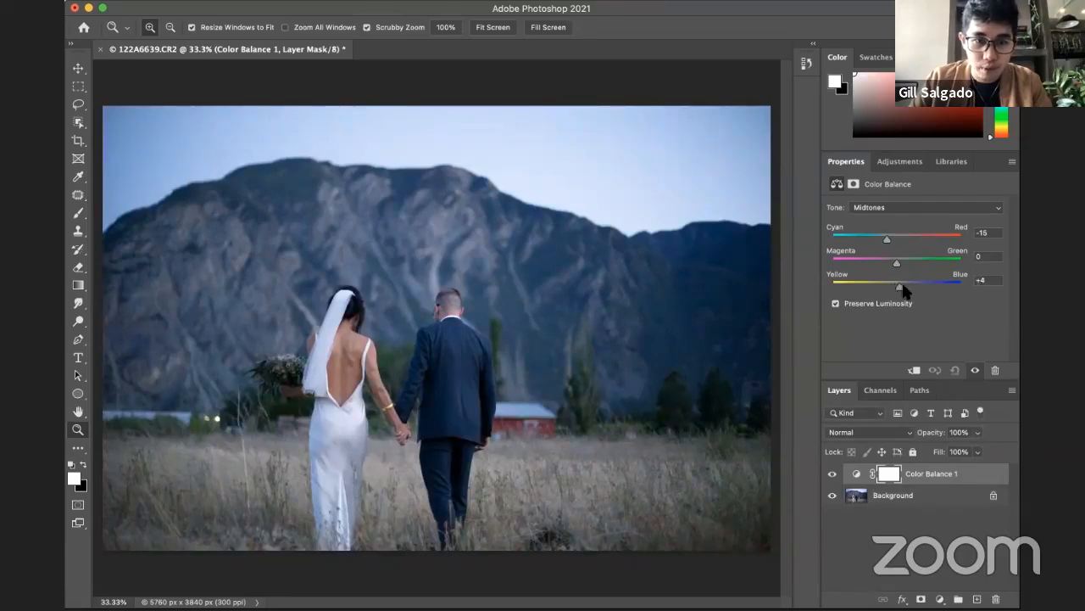
Step: Set the Cyan-Red value of the Color Balance highlights to -26 to cool the bright areas
left_click(893, 207)
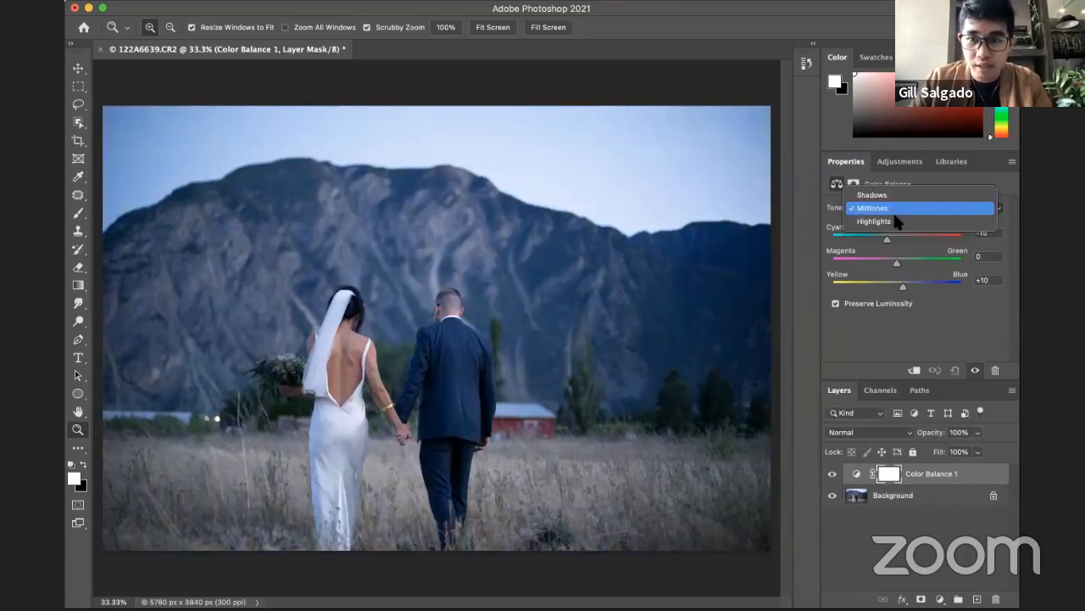
left_click(890, 225)
left_click_drag(896, 240, 878, 241)
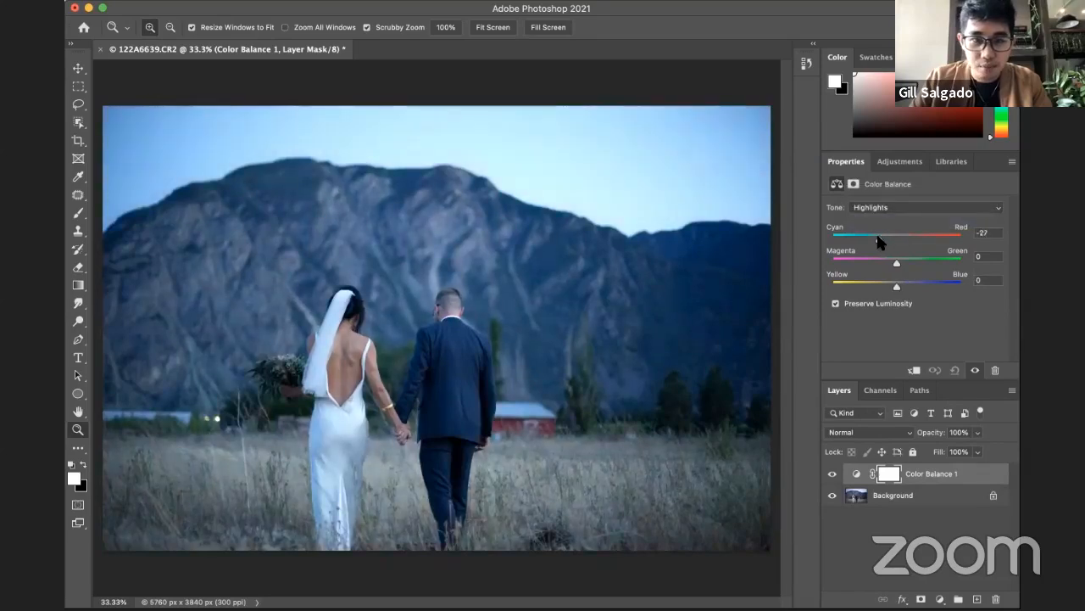
Step: Crop the photo's right edge to narrow the image to 5135 px wide at the full 3840 px height
left_click(503, 286, "alt")
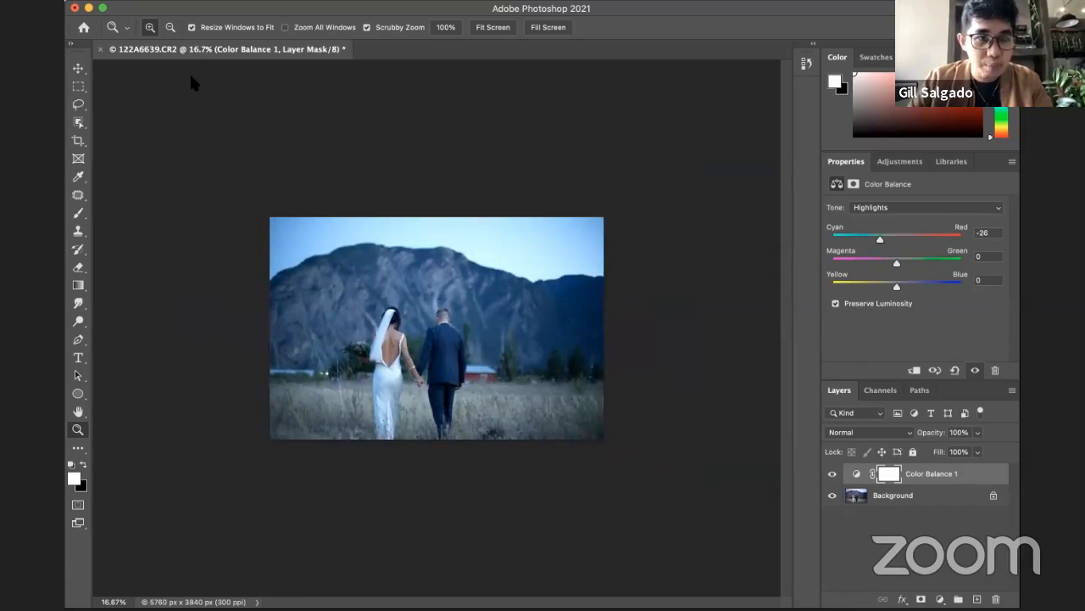
left_click(77, 142)
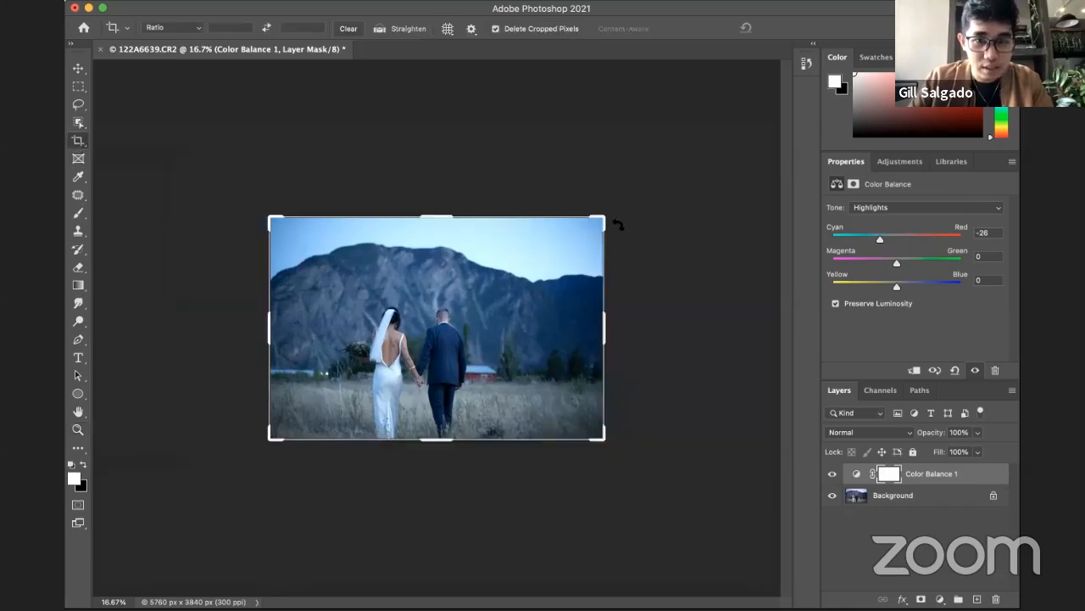
left_click_drag(603, 219, 587, 222)
key("Return")
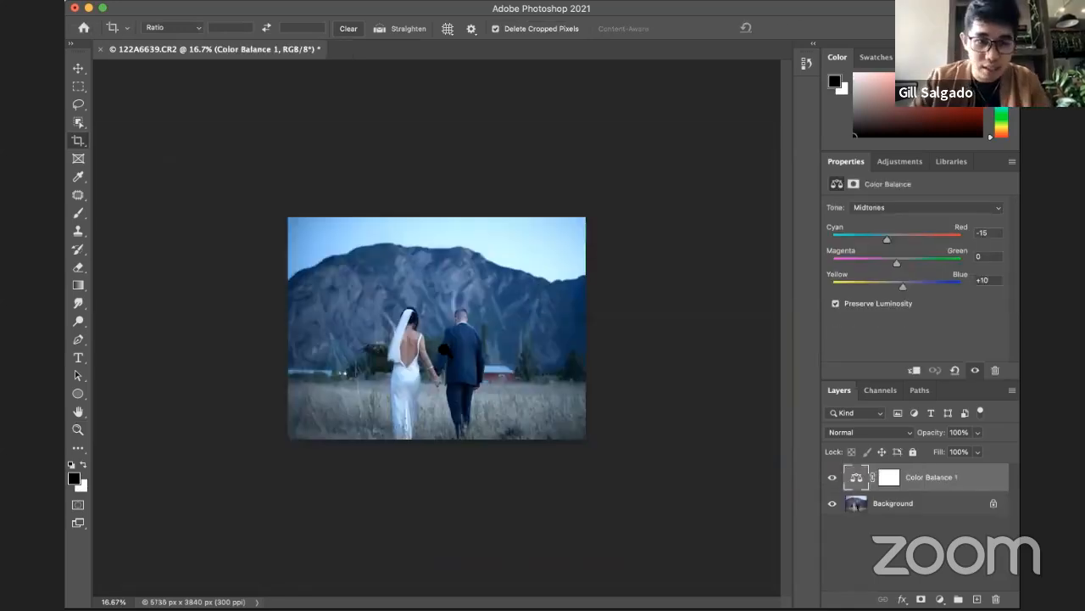
key("z")
left_click(490, 349)
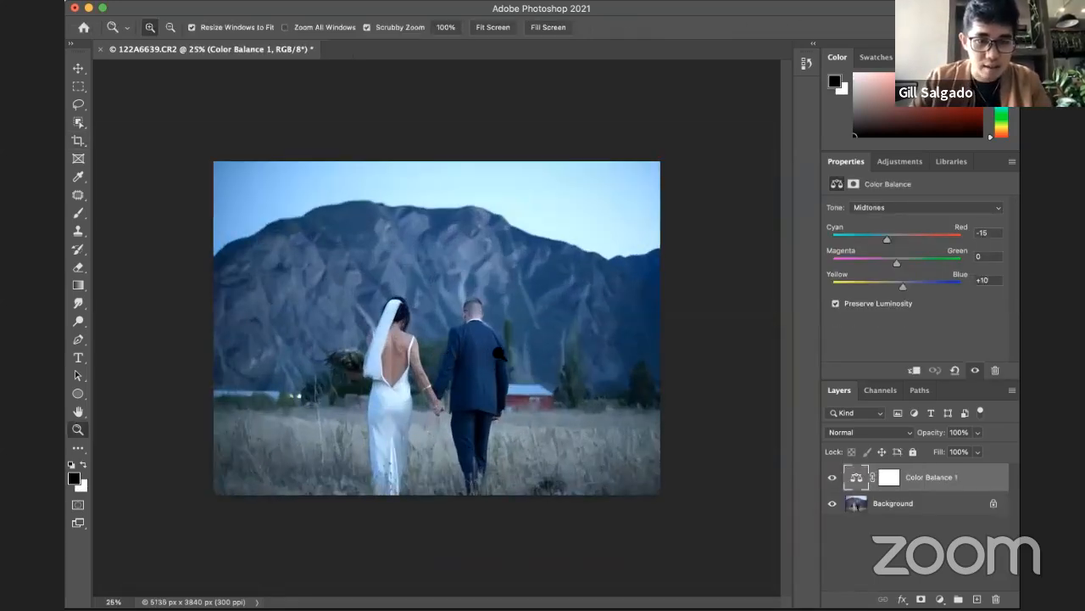
left_click(500, 354, "alt")
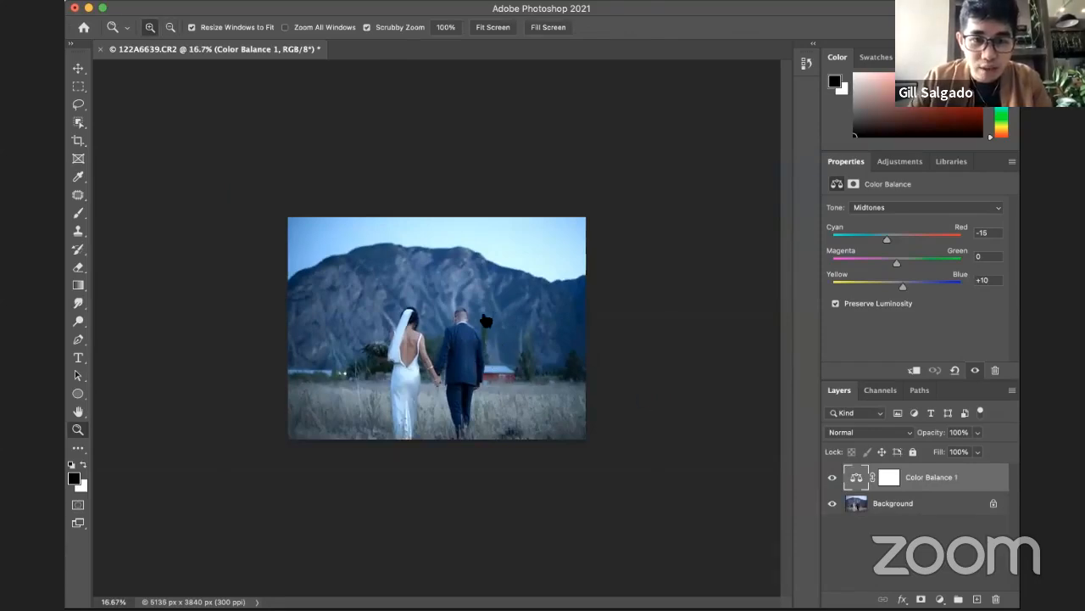
Step: Place the Snow.jpg overlay from the file browser into the wedding photo as a new layer
key("super+Tab")
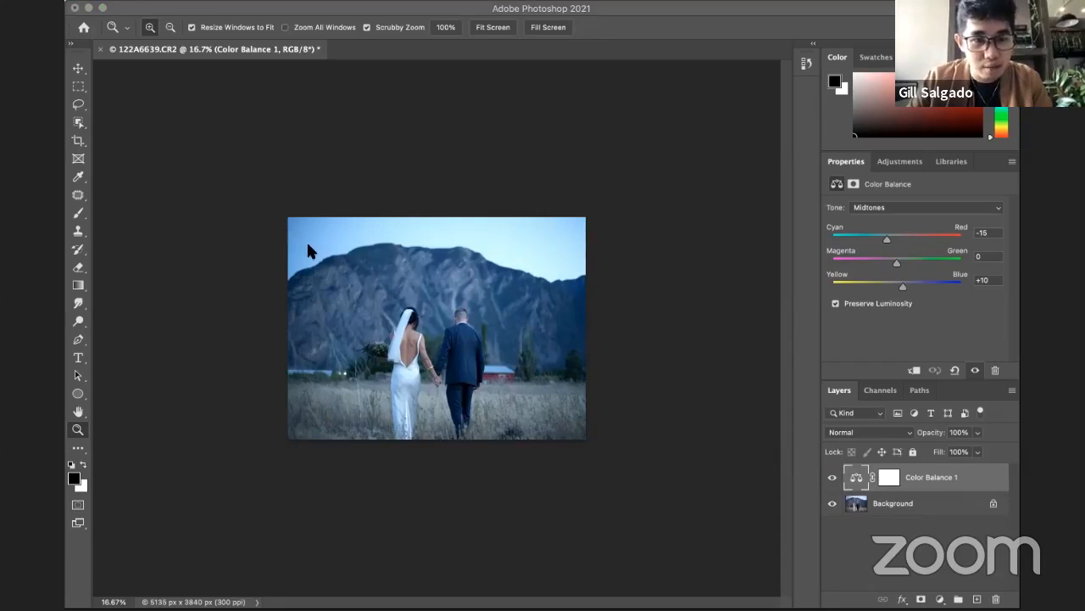
left_click_drag(274, 263, 437, 331)
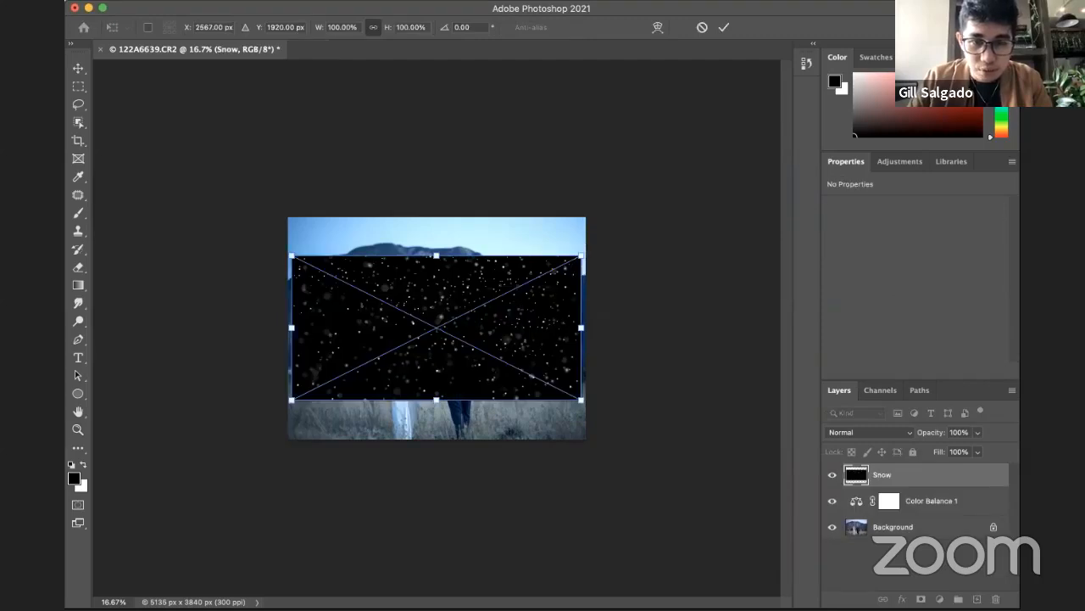
key("Return")
Step: Scale the Snow layer proportionally to about 158.63% so that it covers the whole photo
key("ctrl+t")
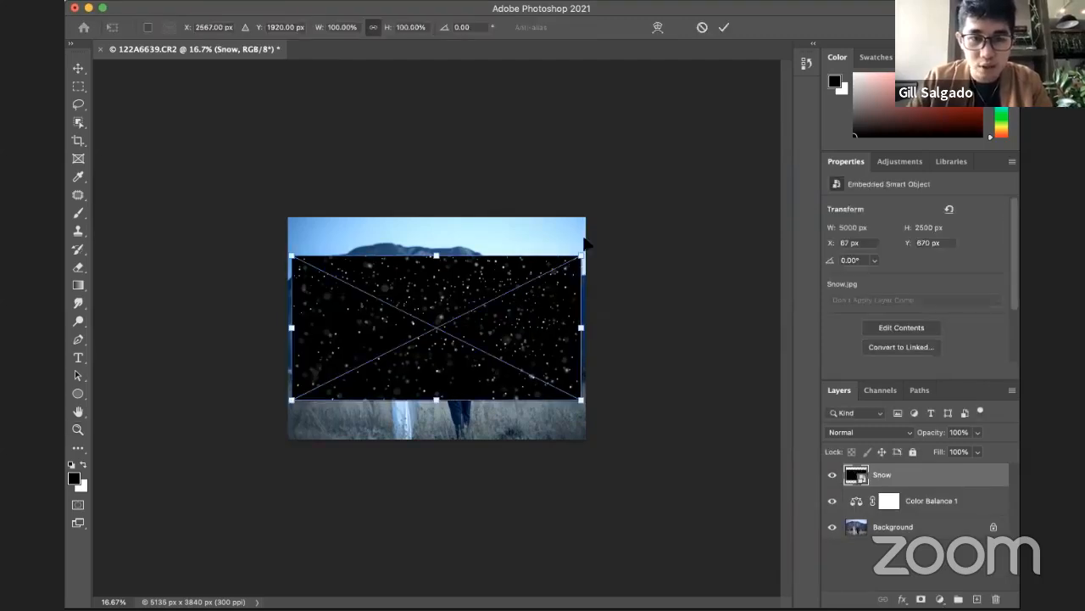
left_click_drag(583, 254, 670, 211)
left_click_drag(290, 399, 225, 461)
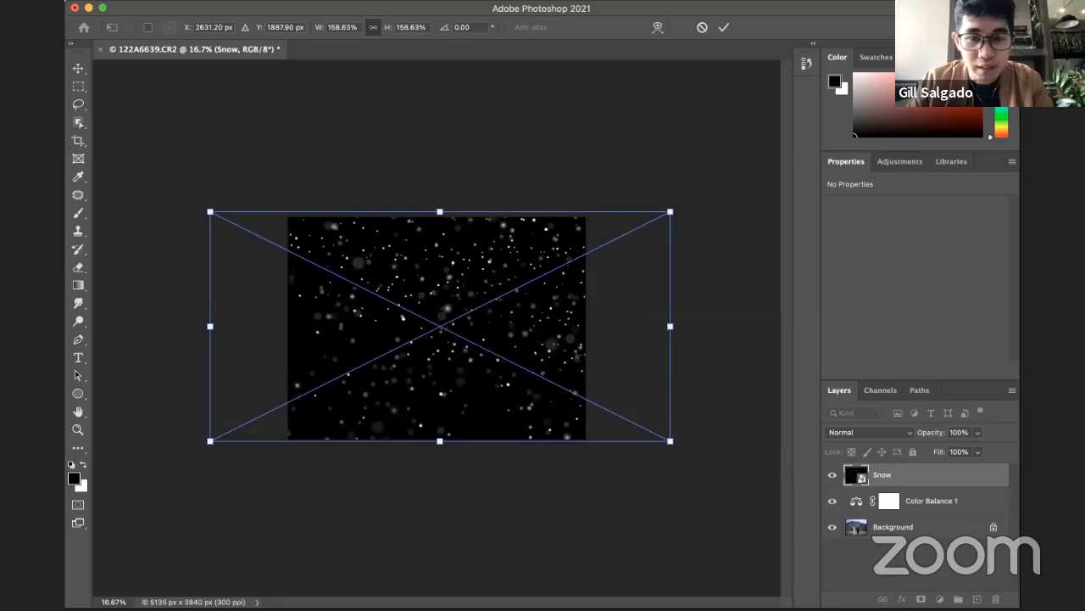
key("Return")
key("z")
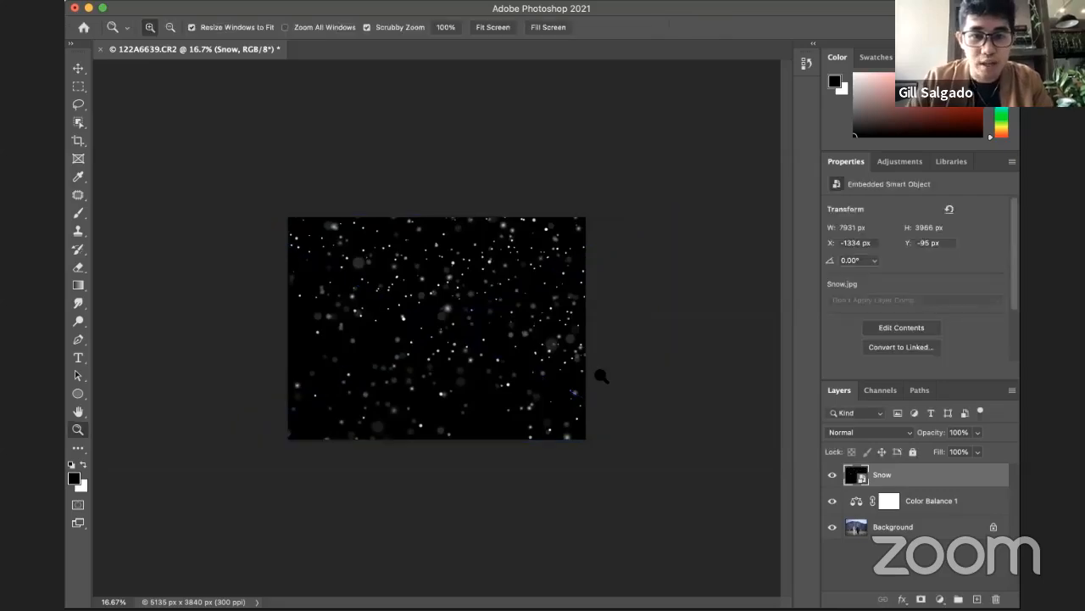
Step: Preview the blend modes on the Snow layer, set it to Screen, and inspect the falling snow over the couple
left_click(904, 432)
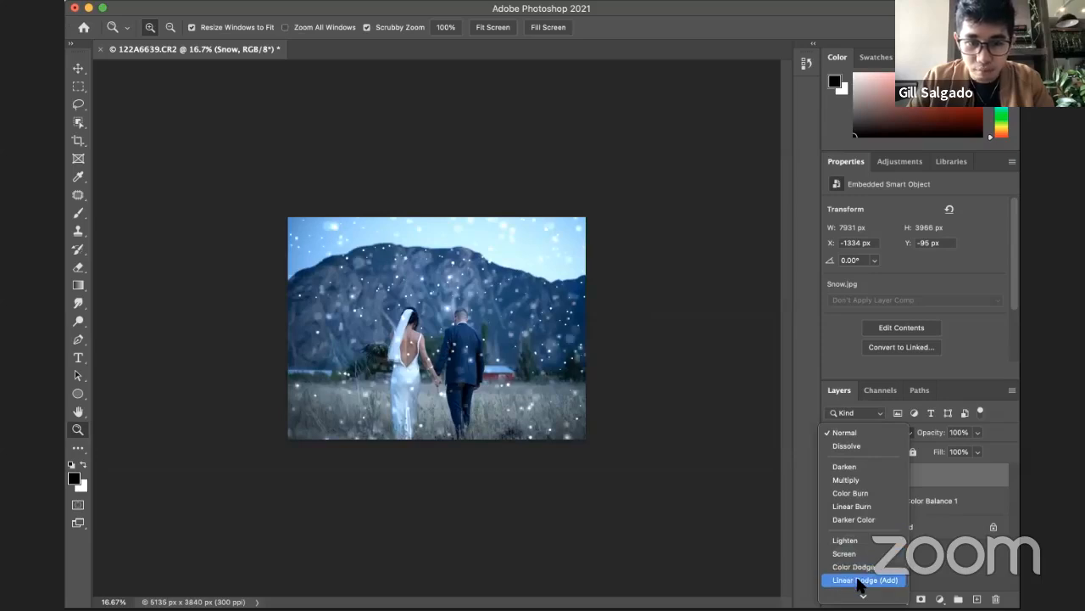
mouse_move(862, 595)
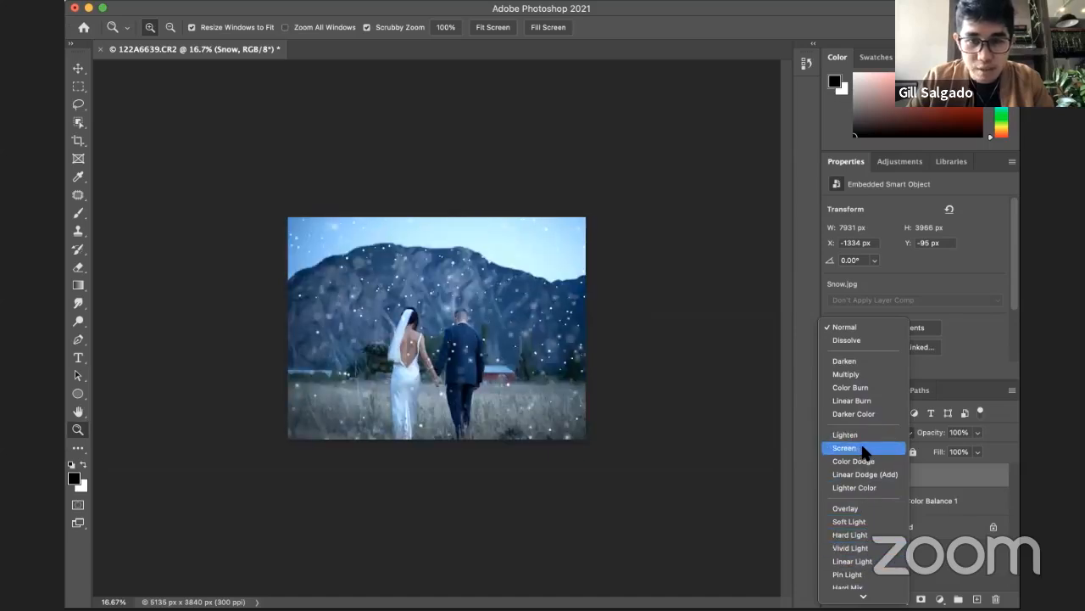
left_click(866, 448)
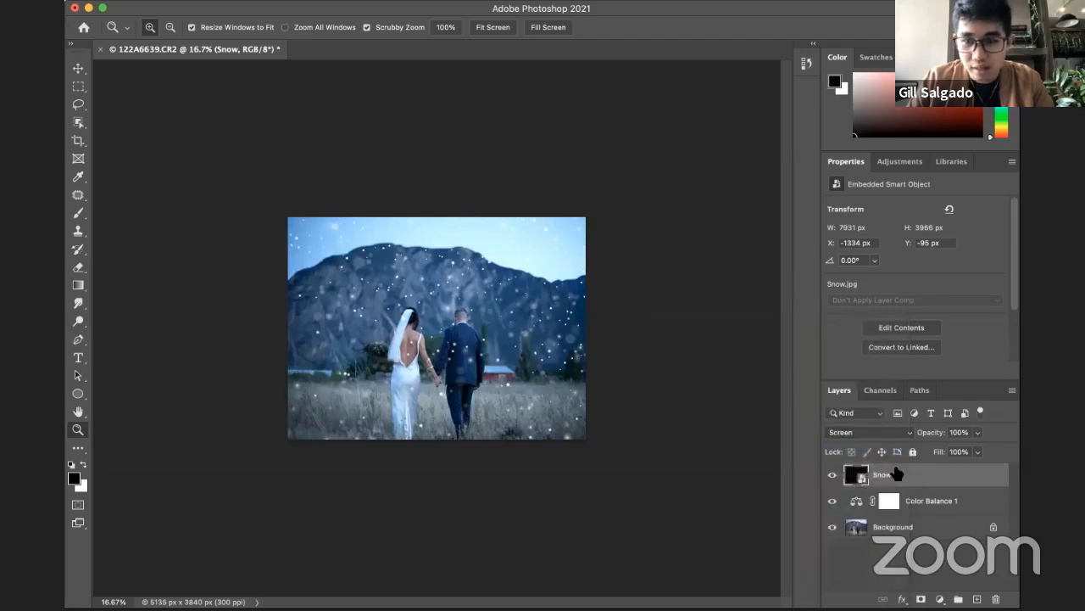
left_click(429, 358)
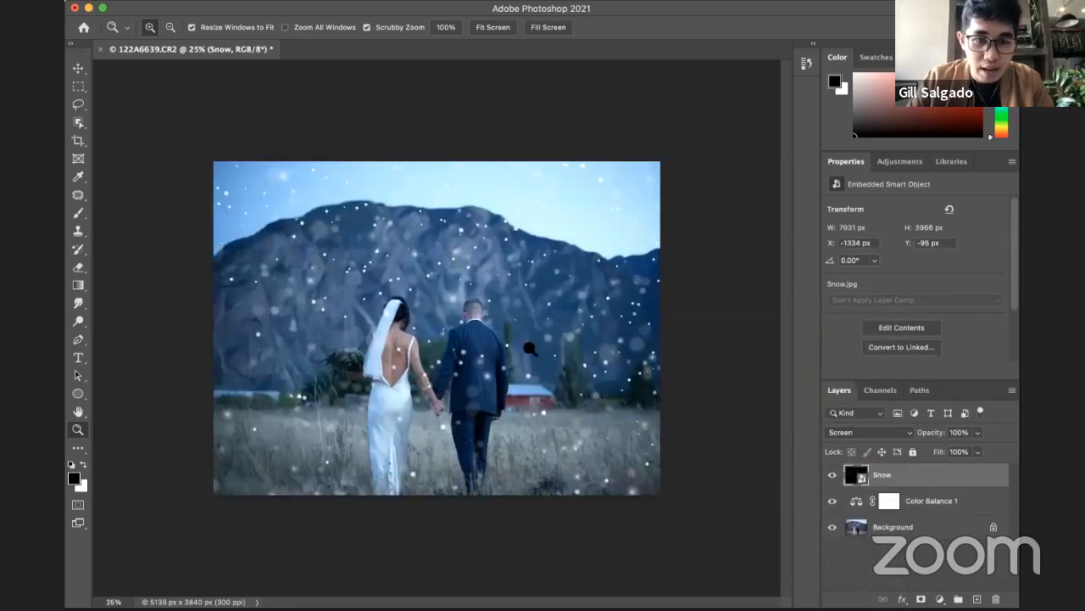
left_click(481, 334, "alt")
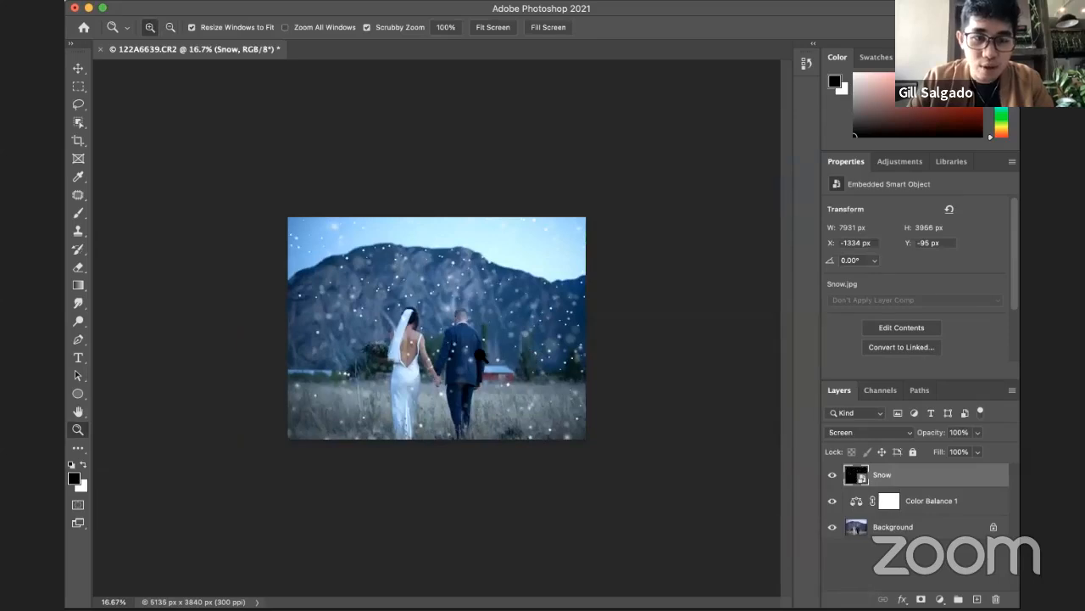
left_click(481, 357)
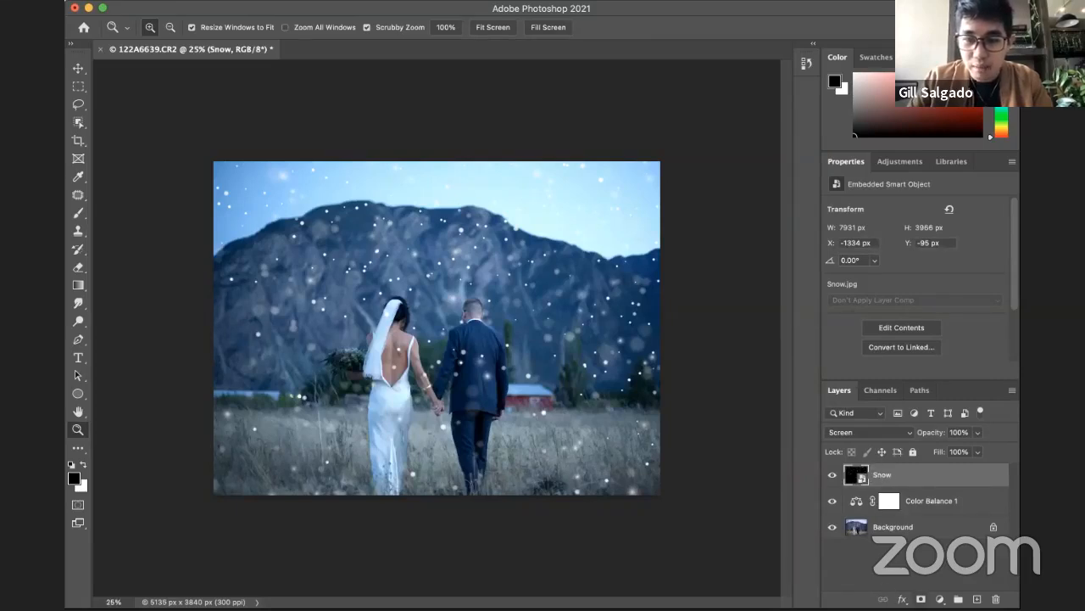
Step: Add a layer mask to the Snow layer and set up a black 300 px brush for painting on it
left_click(921, 598)
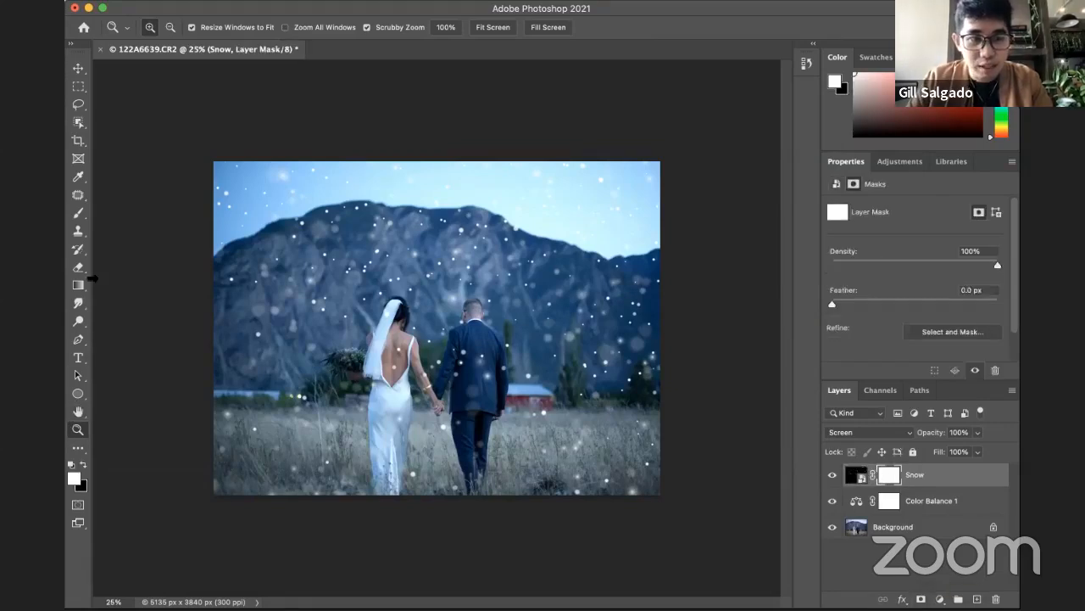
left_click(78, 213)
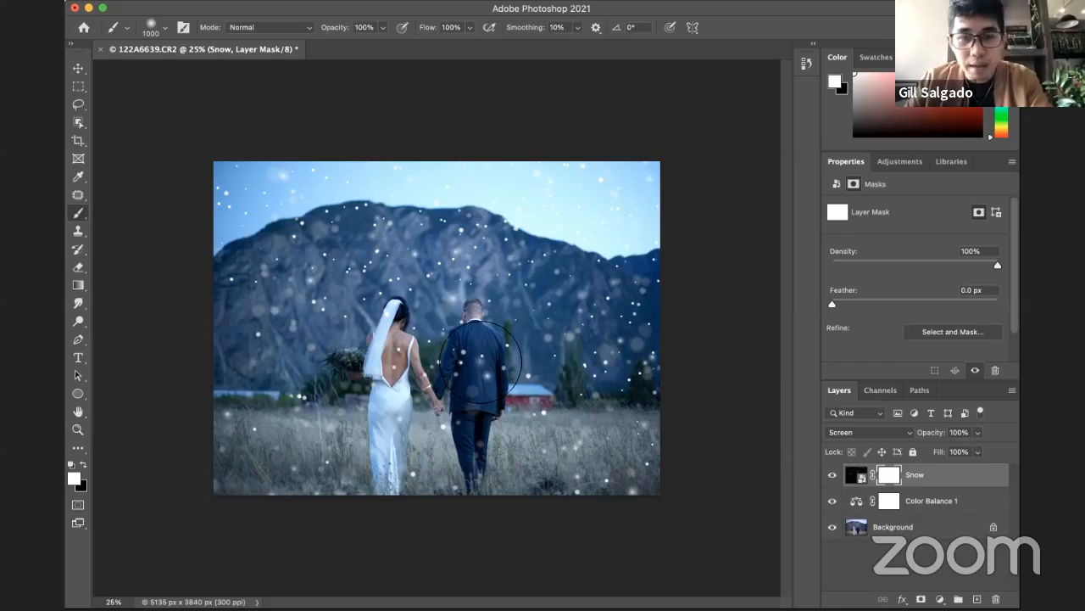
key("bracketleft")
key("bracketleft")
key("bracketleft")
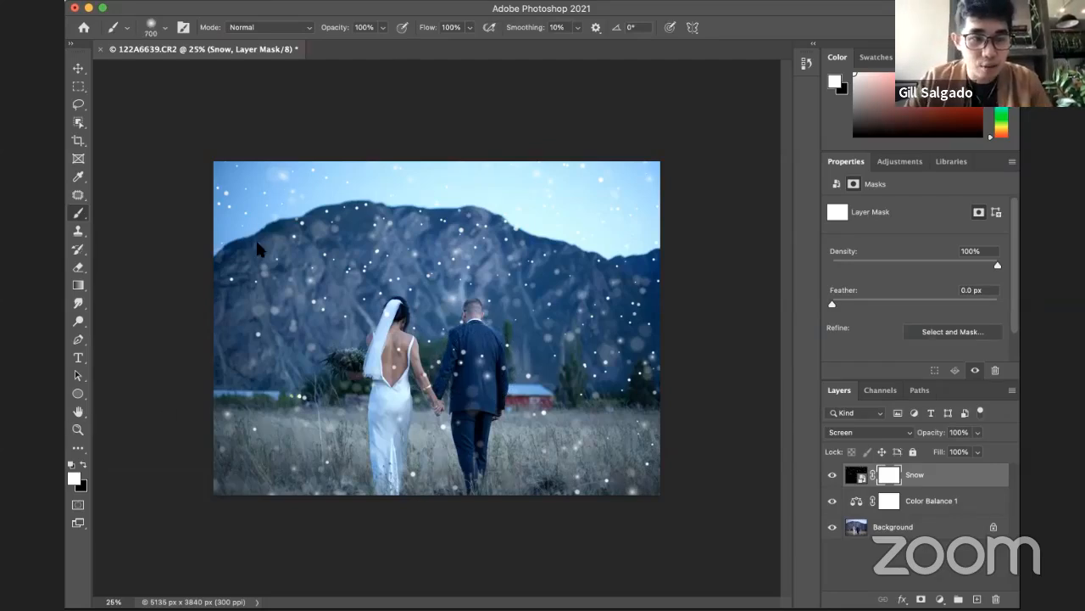
left_click(83, 465)
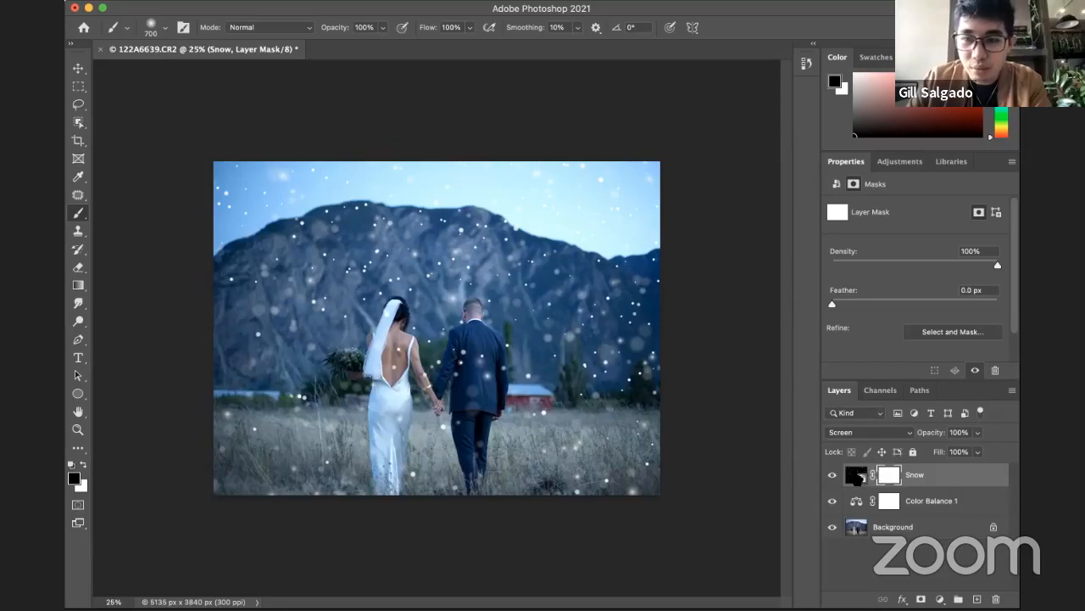
key("bracketleft")
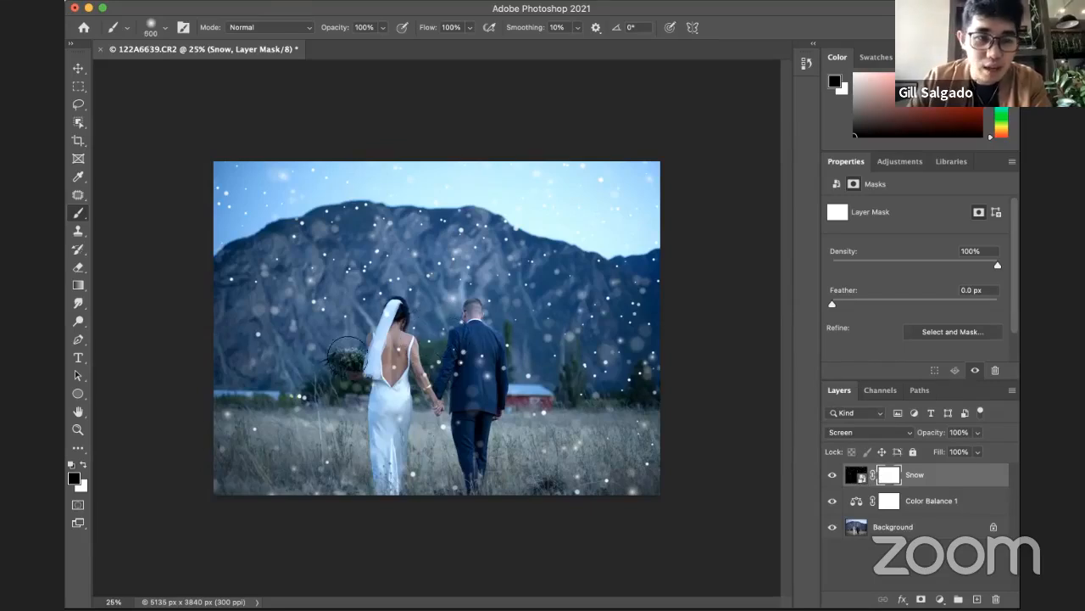
key("bracketleft")
key("bracketleft")
key("bracketleft")
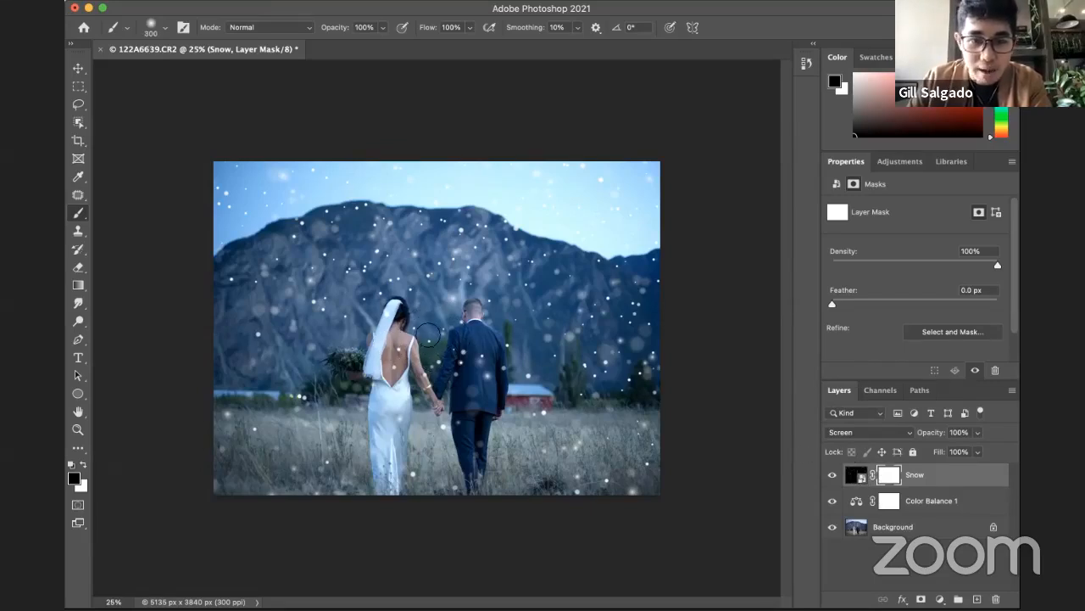
Step: Paint black on the Snow layer's mask over the bride's back to hide the snowflakes there
key("z")
left_click(409, 372)
key("b")
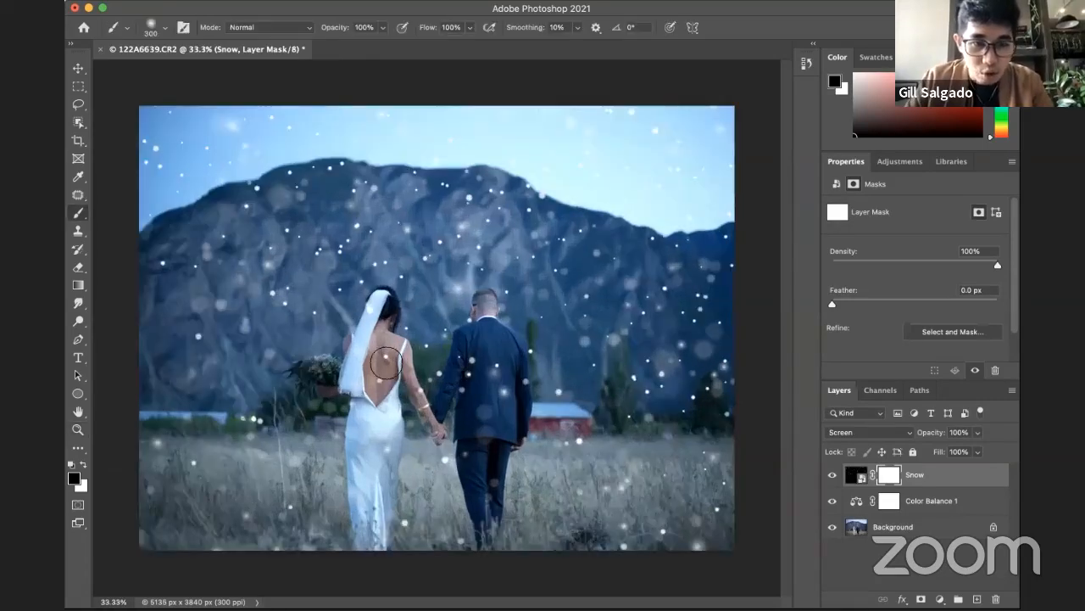
mouse_move(386, 363)
left_mouse_down()
mouse_move(377, 397)
mouse_move(380, 376)
mouse_move(421, 371)
left_mouse_up()
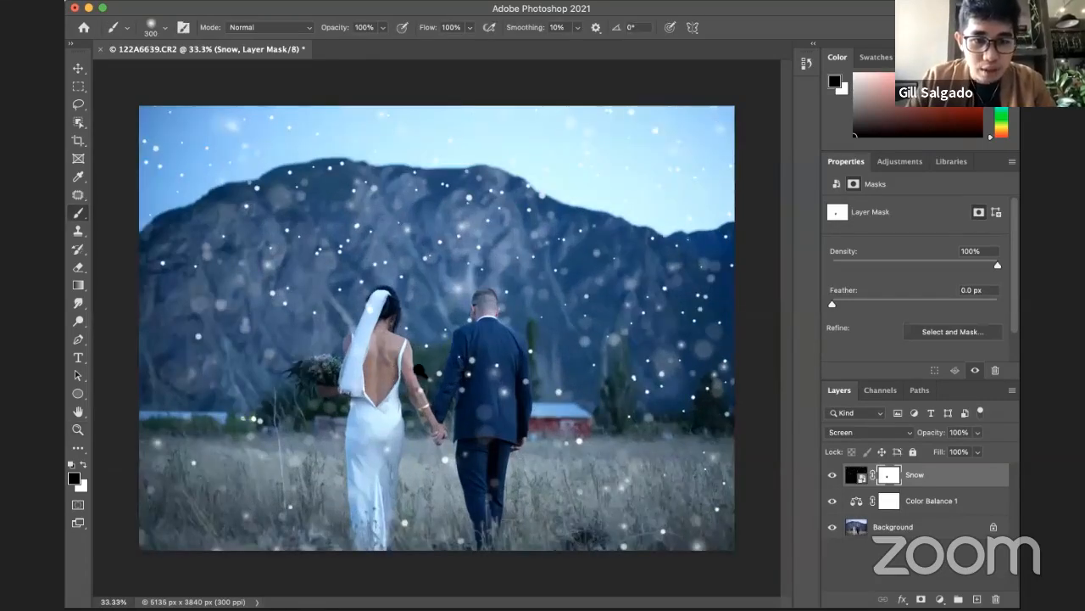
key("z")
left_click(417, 377, "alt")
key("b")
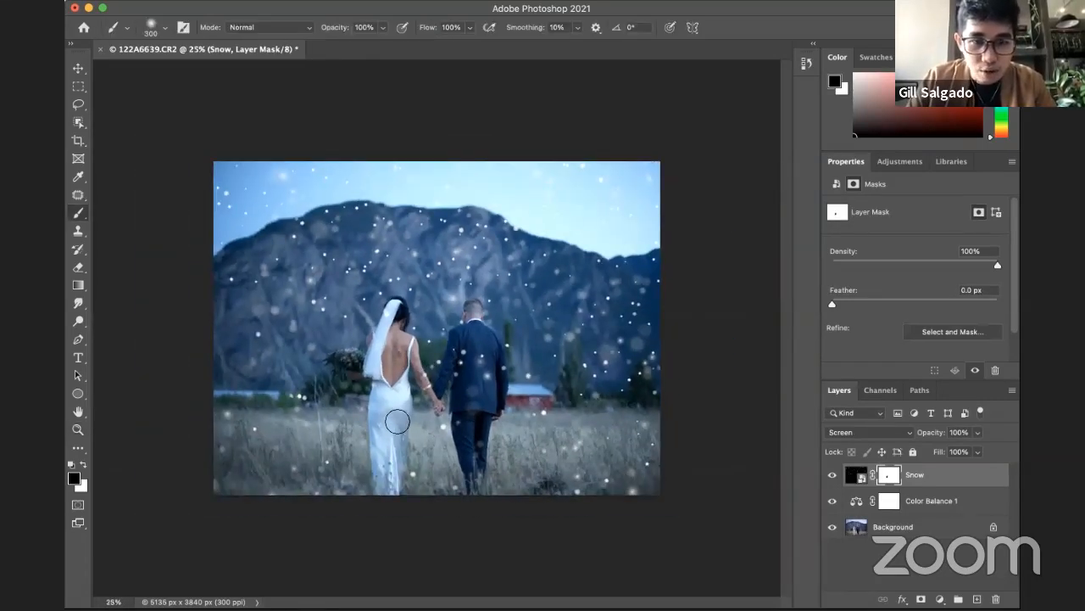
Step: Mask out more snow over the couple and parts of the sky, varying the brush size between 200 and 800 px
key("bracketright")
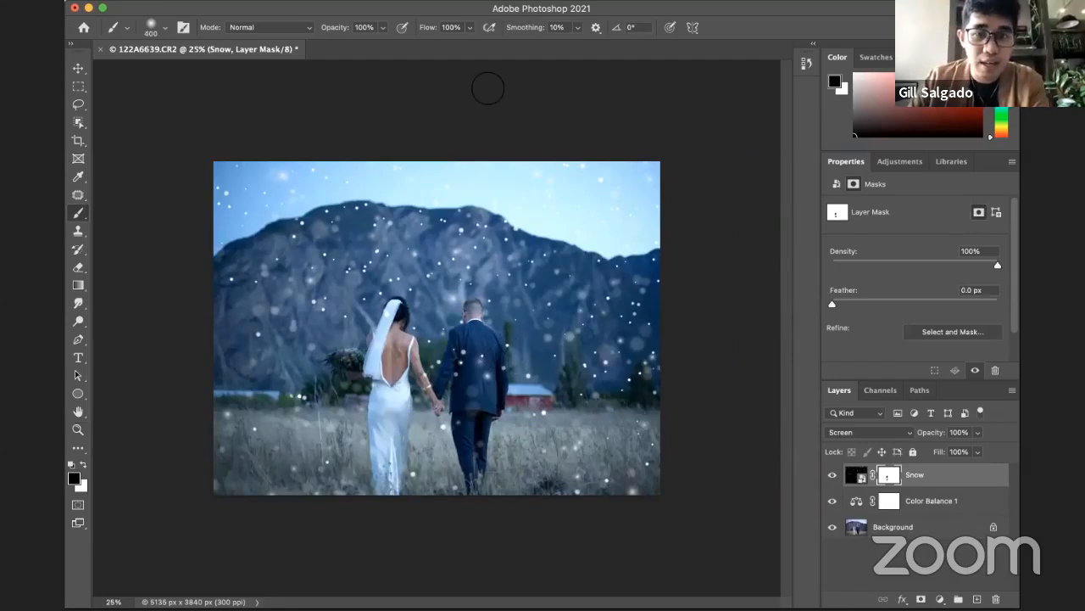
key("bracketright")
key("bracketright")
key("bracketright")
key("bracketright")
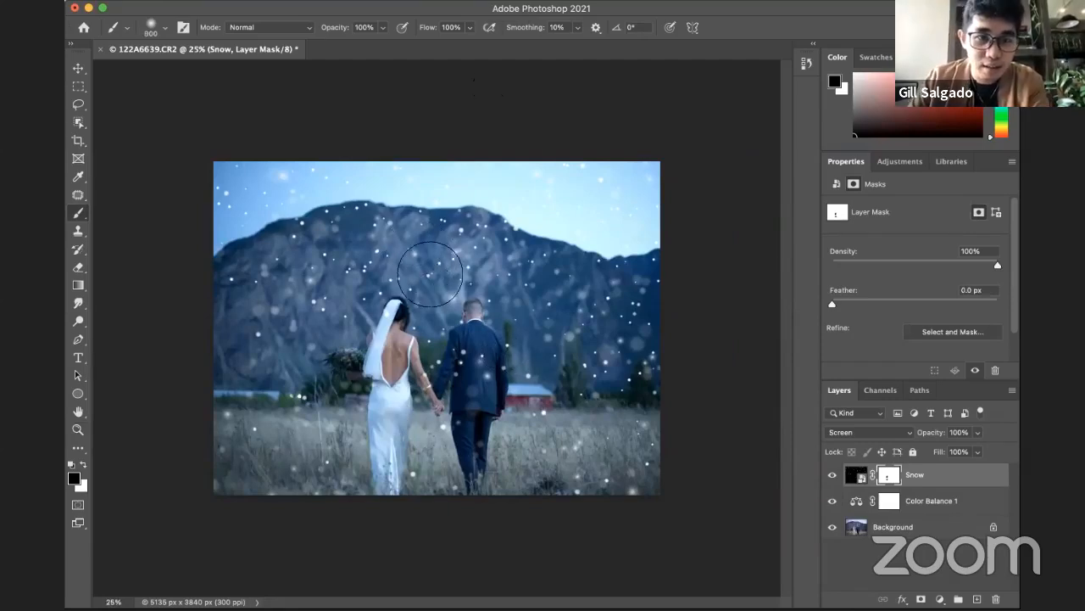
key("bracketleft")
key("bracketleft")
key("bracketleft")
key("bracketleft")
key("bracketleft")
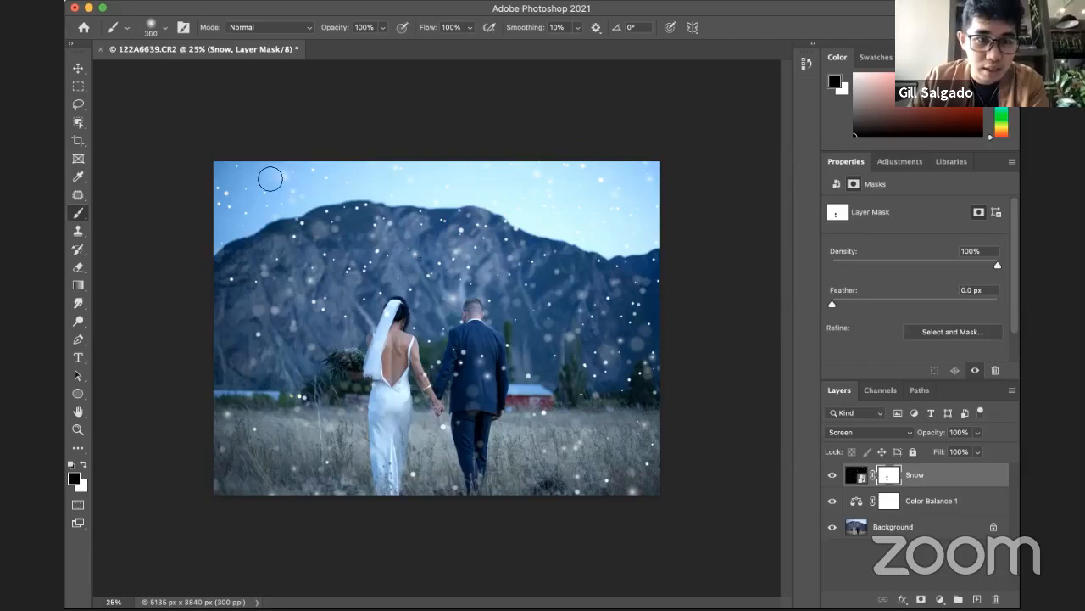
key("bracketright")
key("bracketright")
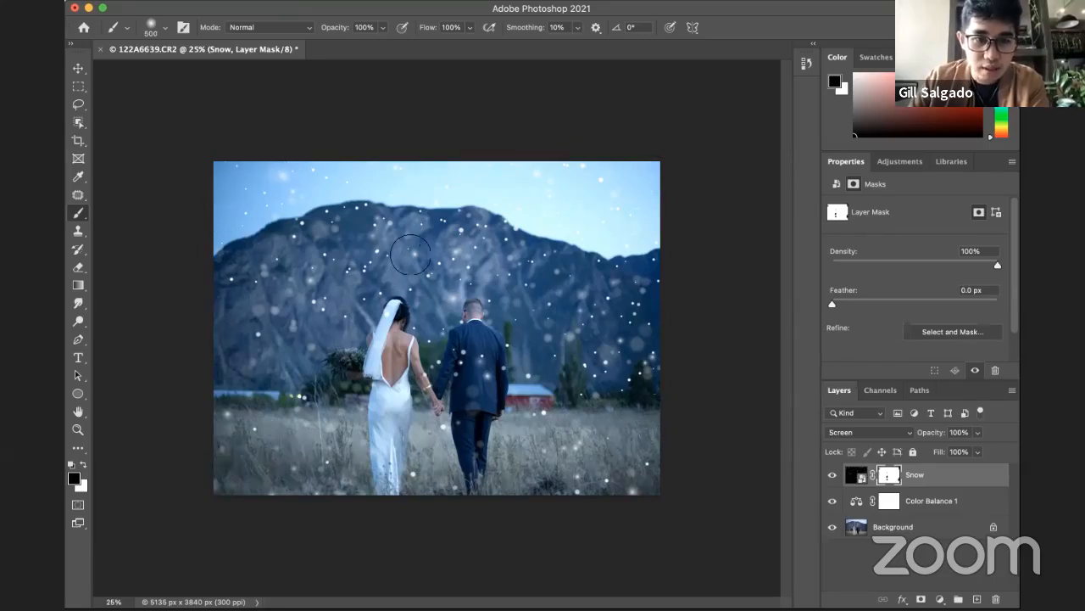
key("bracketleft")
key("bracketleft")
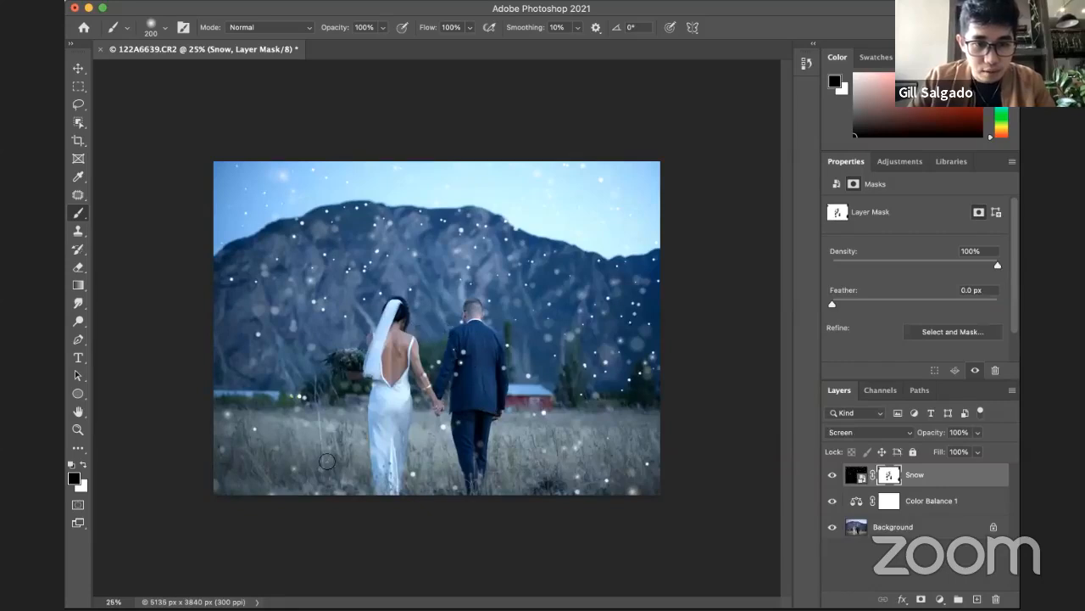
Step: Lower the Snow layer's opacity to 50% and compare the photo with the layer hidden and shown
left_click(575, 330, "alt")
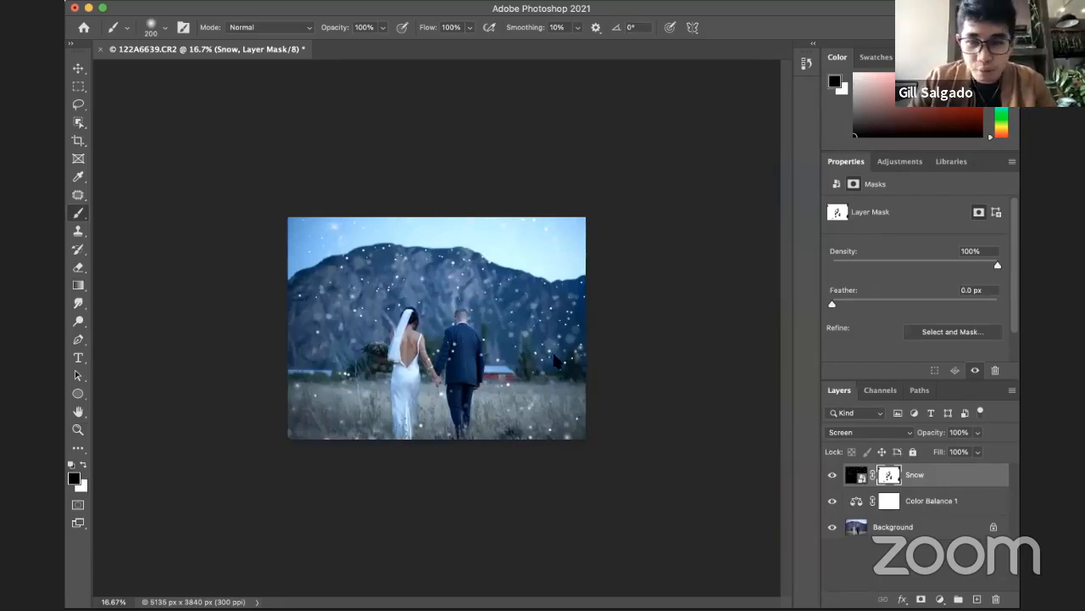
left_click(975, 432)
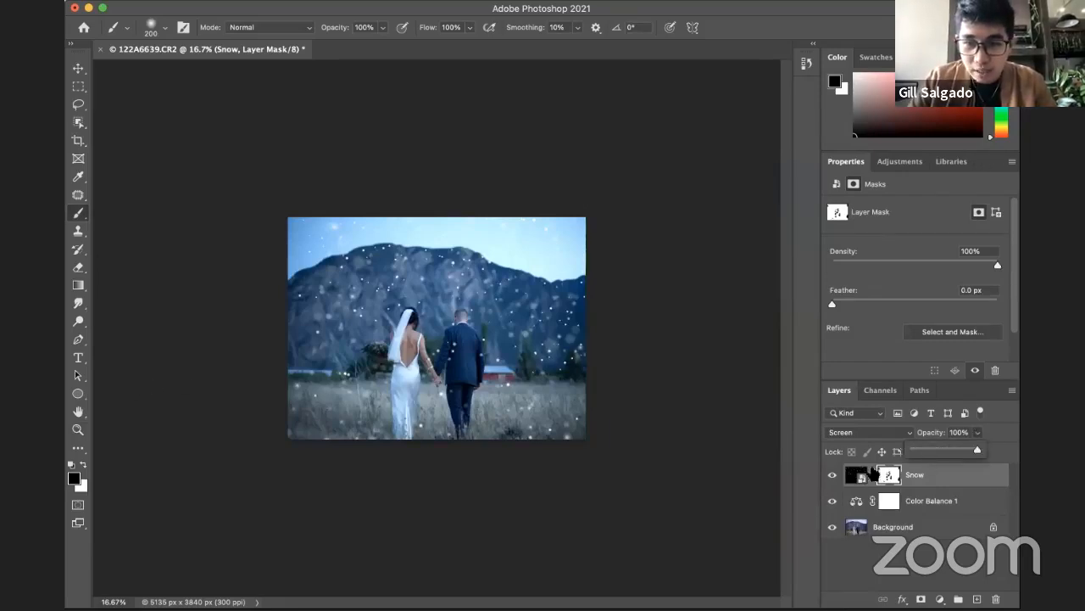
left_click(930, 477)
left_click(977, 433)
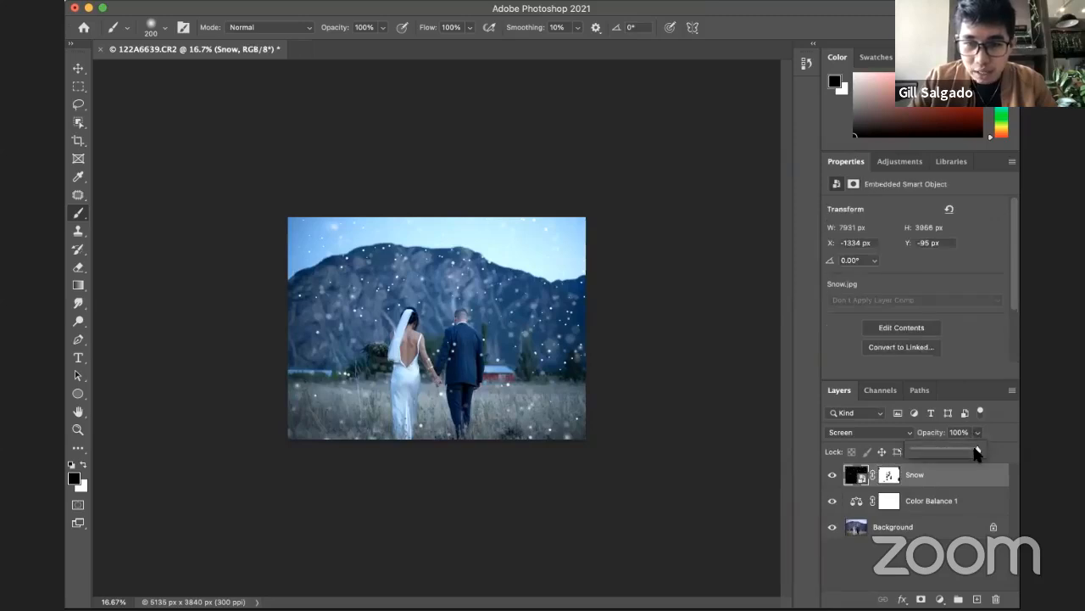
left_click_drag(976, 452, 940, 453)
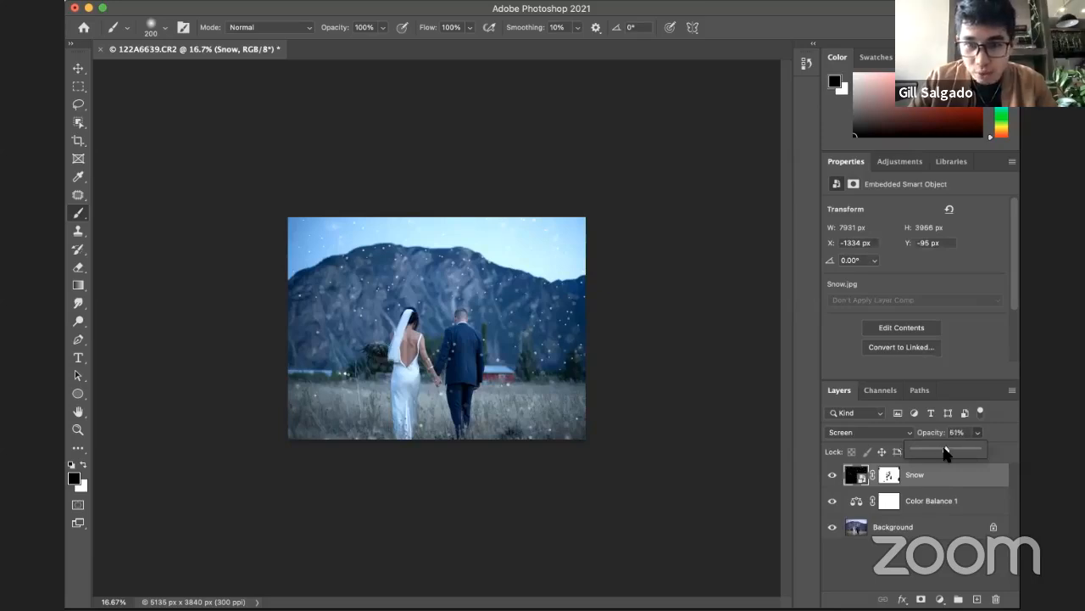
left_click(832, 475)
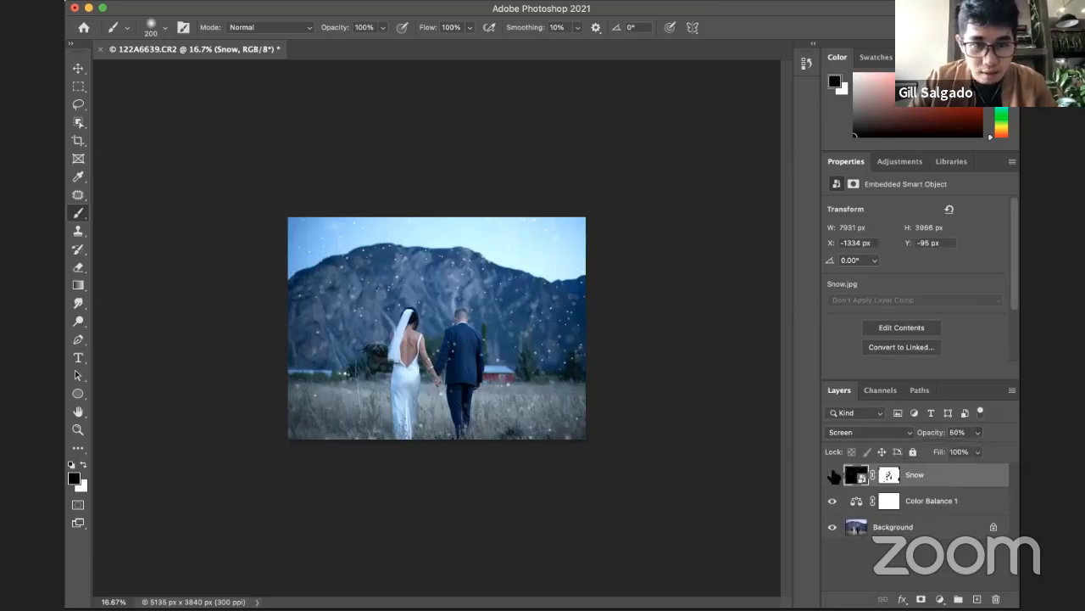
left_click(833, 475)
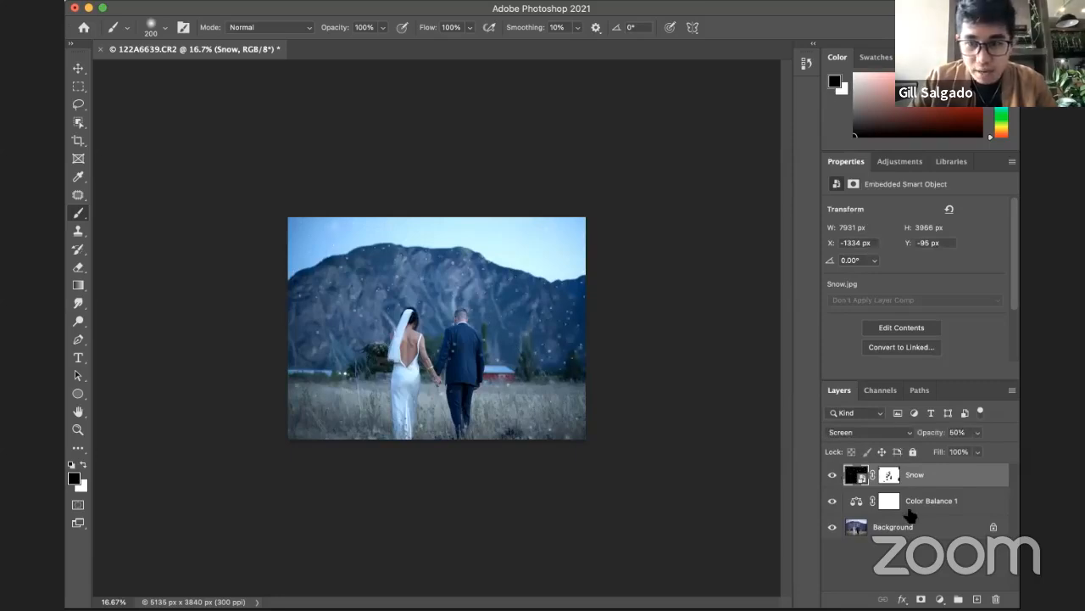
Step: Group the Snow and Color Balance 1 layers, check the group's contents, and toggle its visibility to compare before and after
left_click(991, 506, "shift")
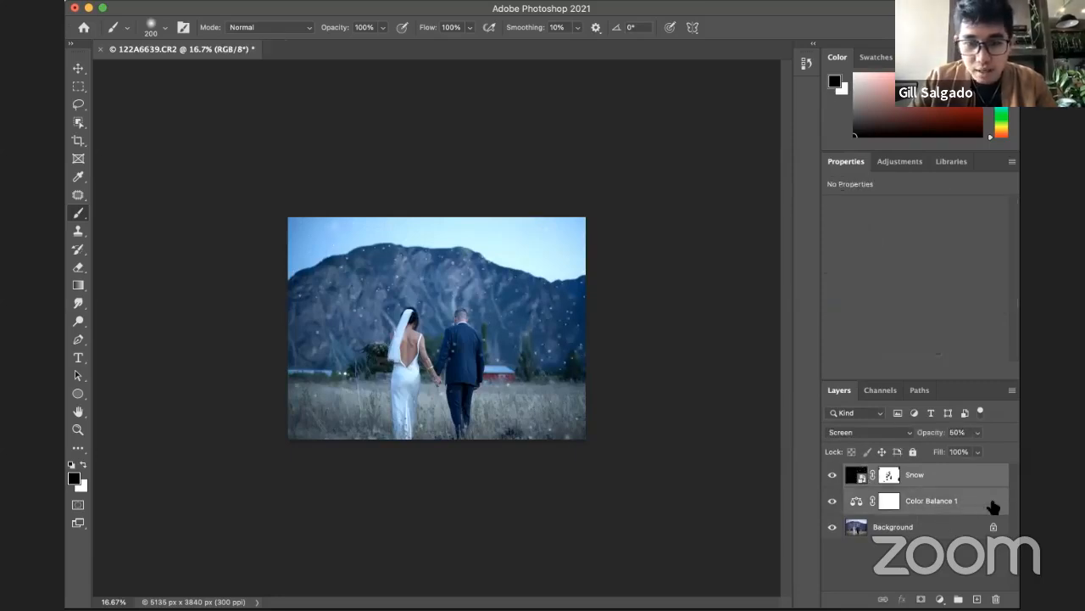
key("super+g")
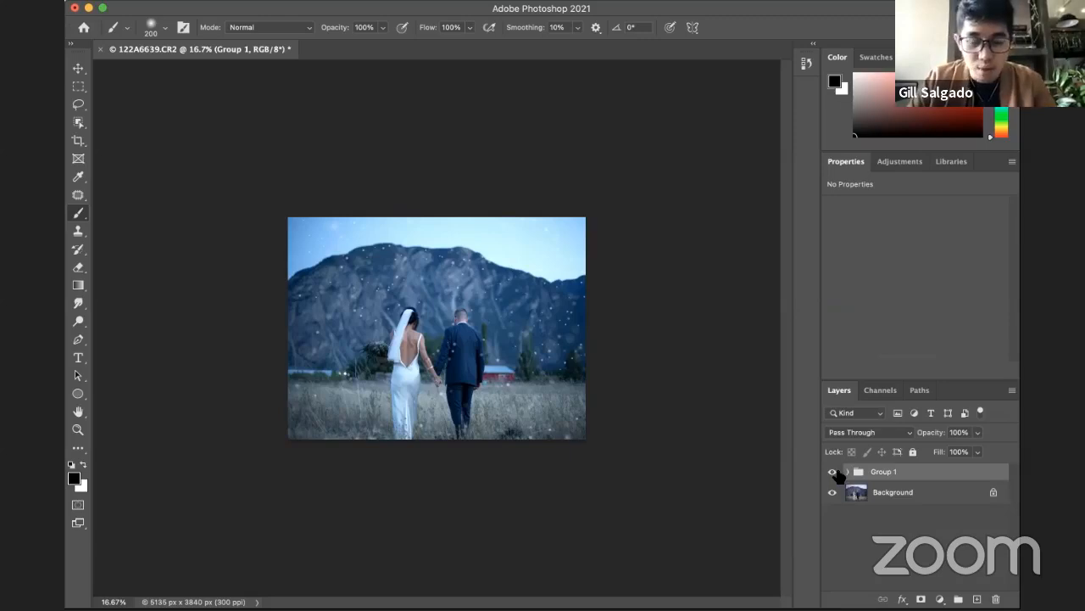
left_click(846, 471)
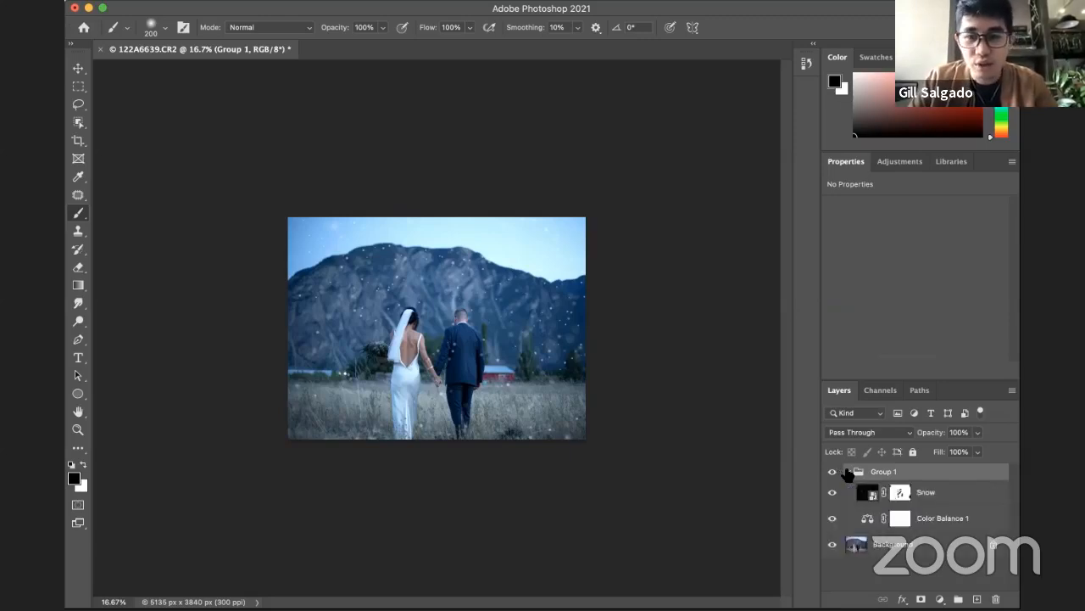
left_click(848, 473)
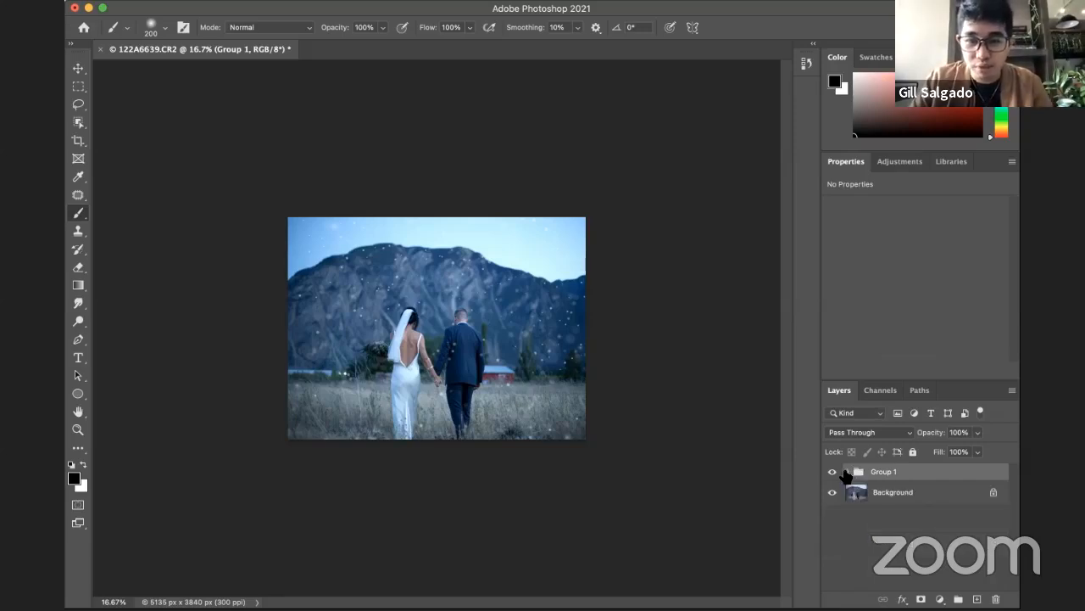
left_click(832, 473)
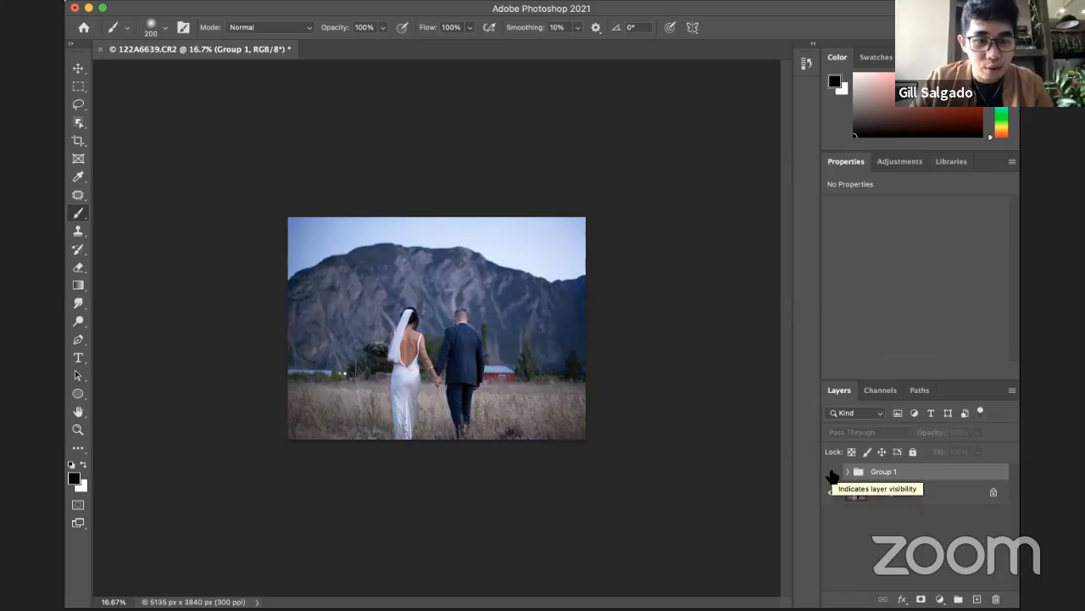
left_click(831, 475)
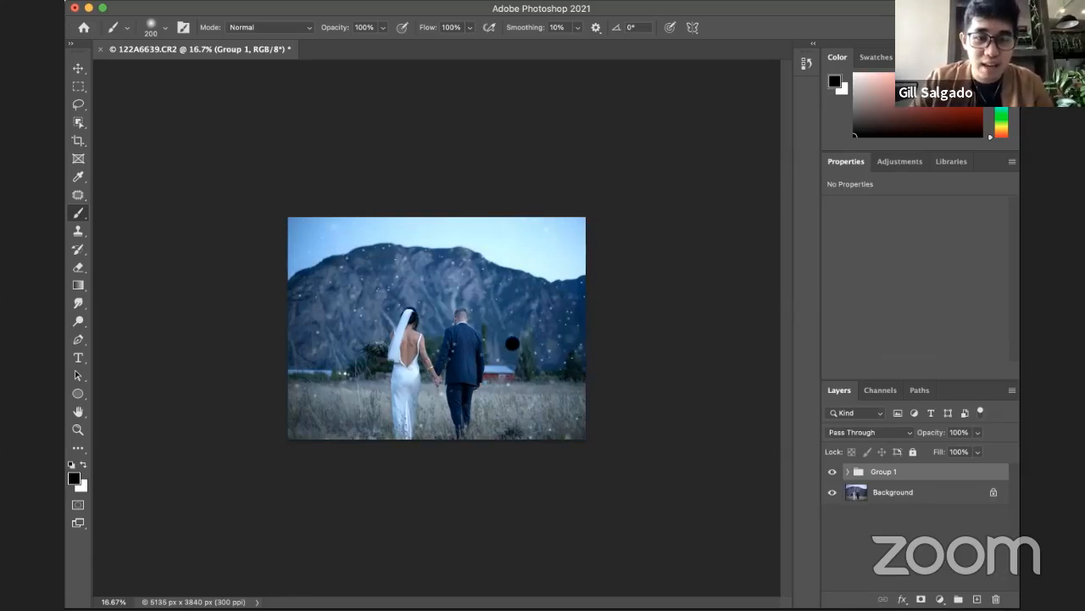
Step: Choose the Patch Tool and outline a selection around the bride and groom
key("z")
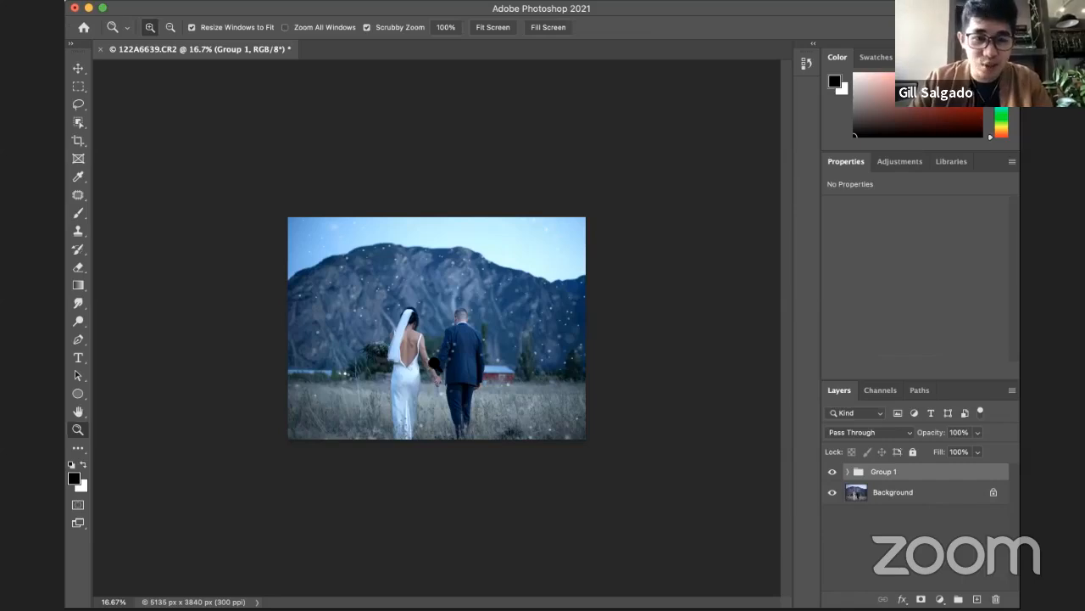
left_click(441, 327)
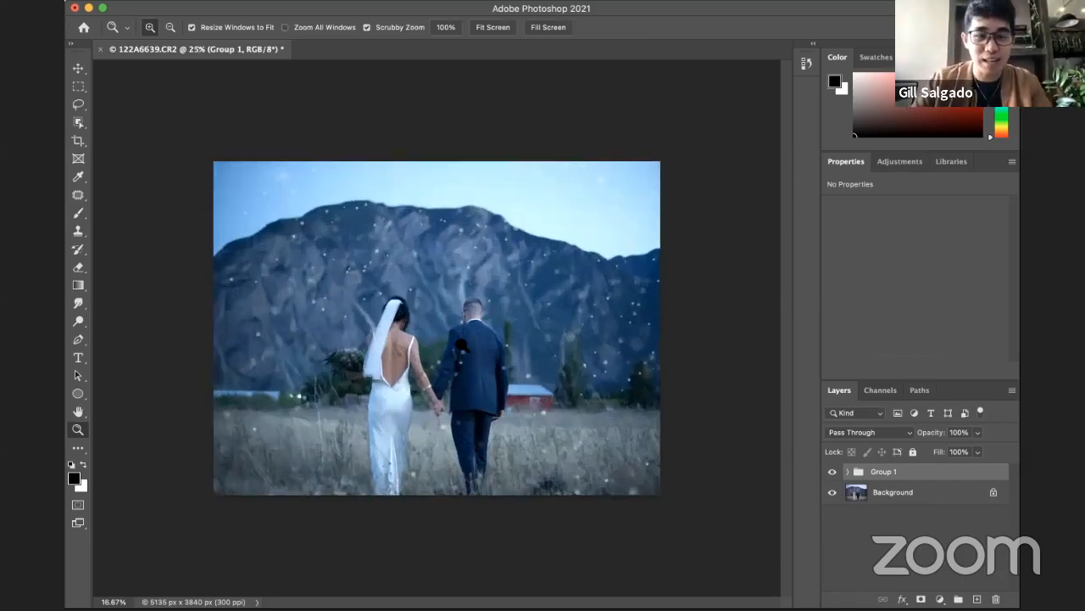
left_click(413, 364, "alt")
key("j")
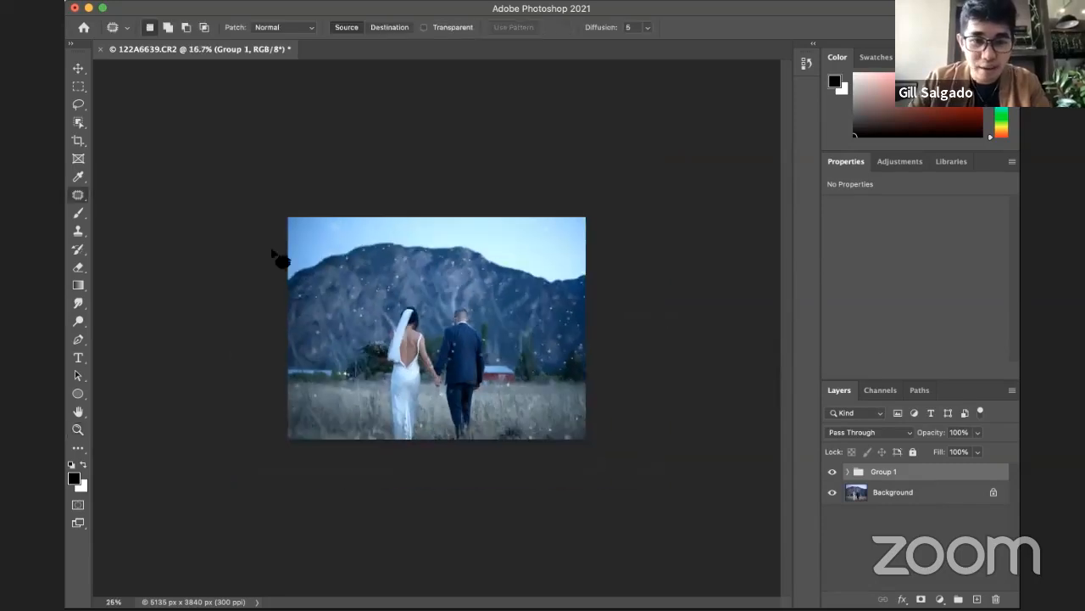
left_click(76, 196)
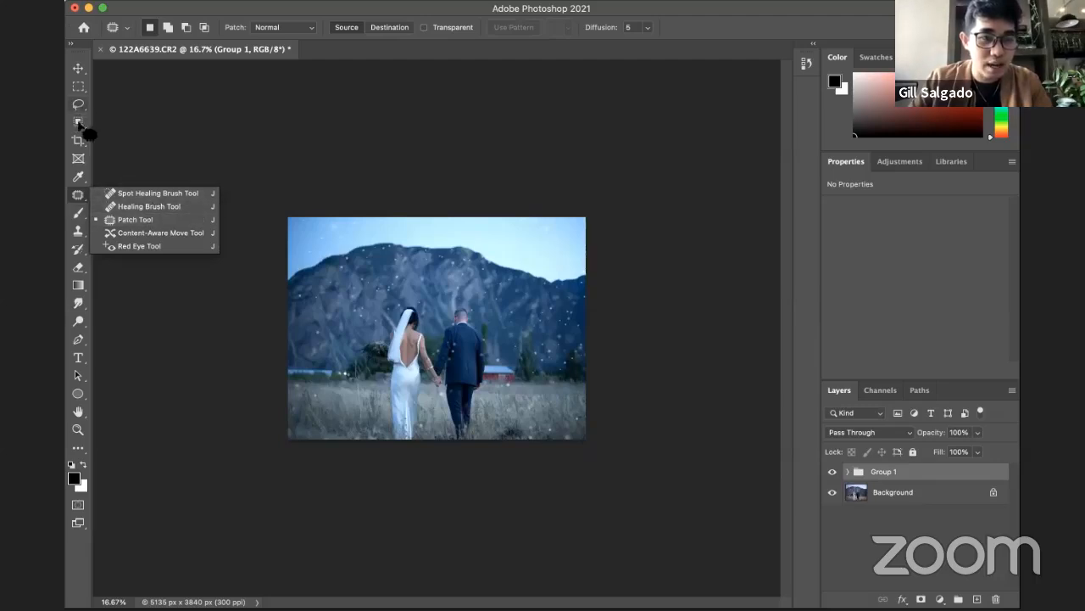
left_click(119, 225)
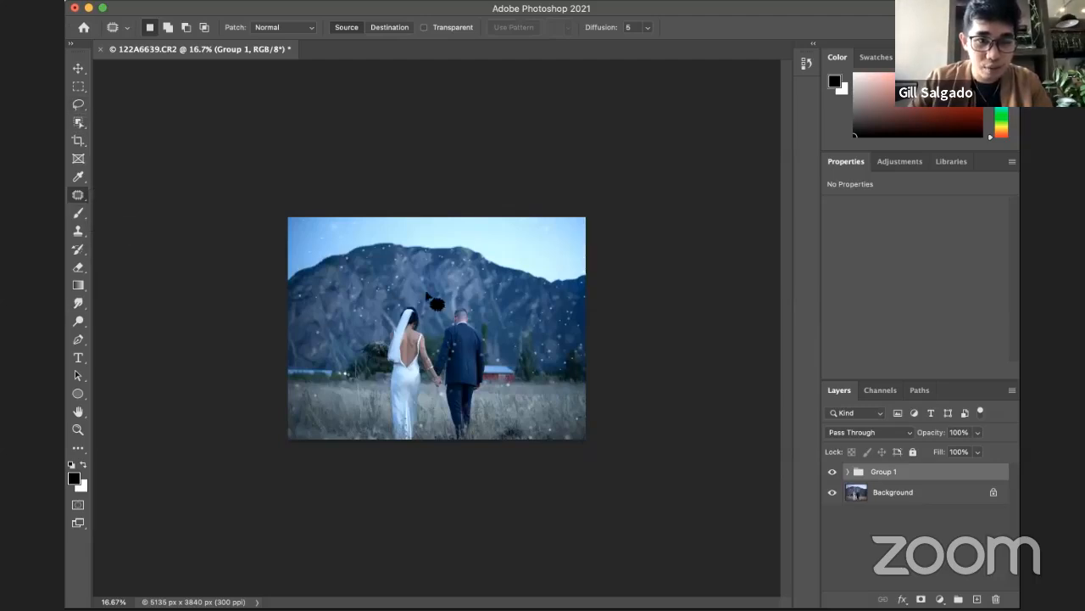
mouse_move(424, 295)
left_mouse_down()
mouse_move(392, 311)
mouse_move(380, 335)
mouse_move(383, 467)
mouse_move(439, 461)
mouse_move(486, 429)
mouse_move(499, 322)
mouse_move(483, 302)
mouse_move(422, 295)
left_mouse_up()
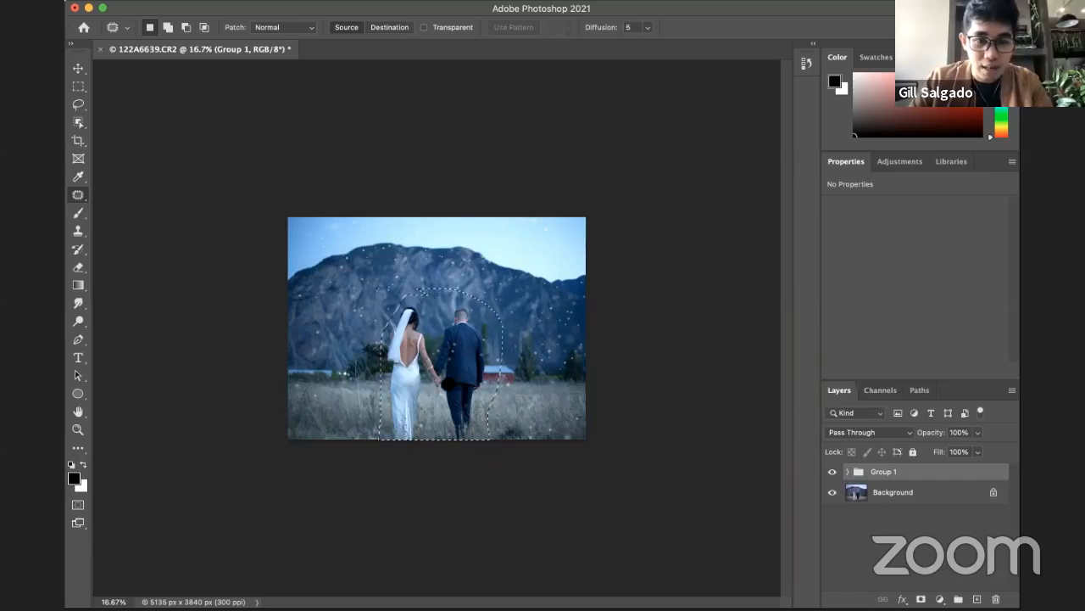
Step: Select the Background layer and try to move the selected couple sideways with the Move tool
left_click(923, 492)
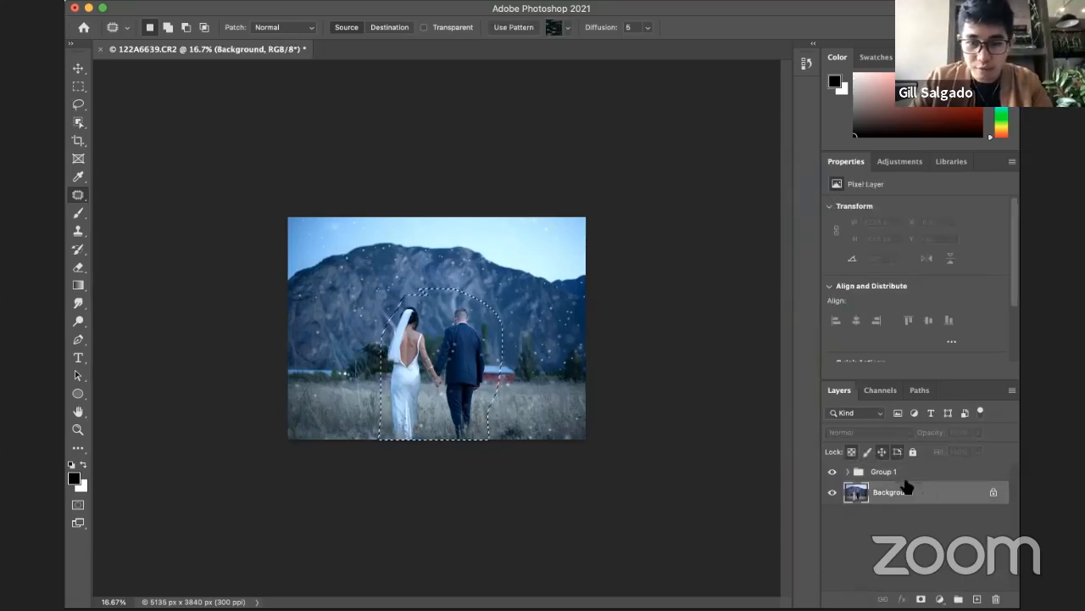
key("v")
left_click_drag(452, 359, 402, 356)
key("super+z")
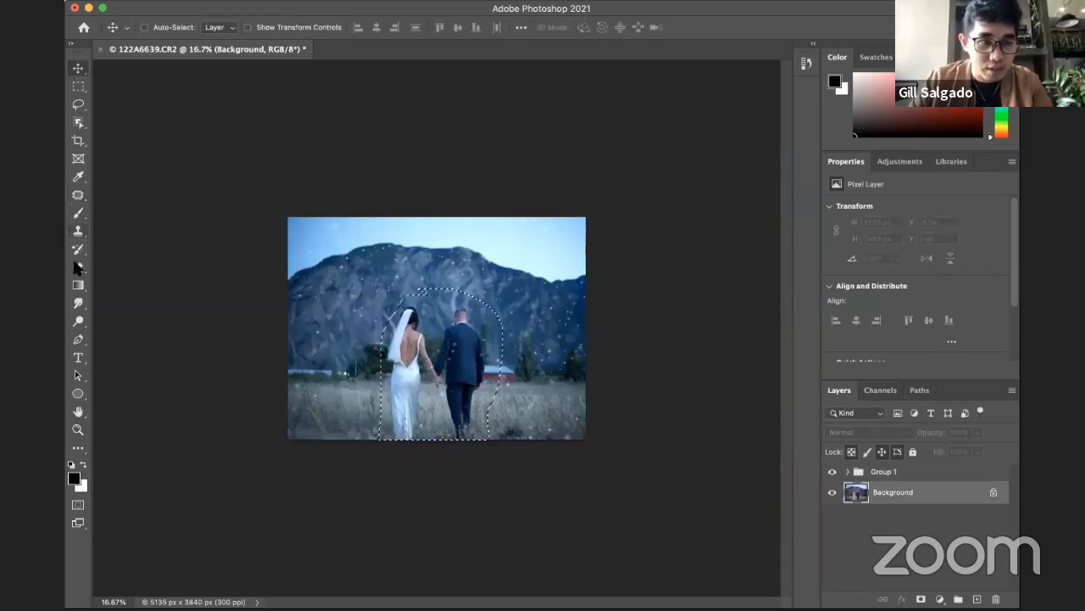
Step: Try patching the couple with the scenery to their left, undo the patch, and clear the selection
left_click(78, 195)
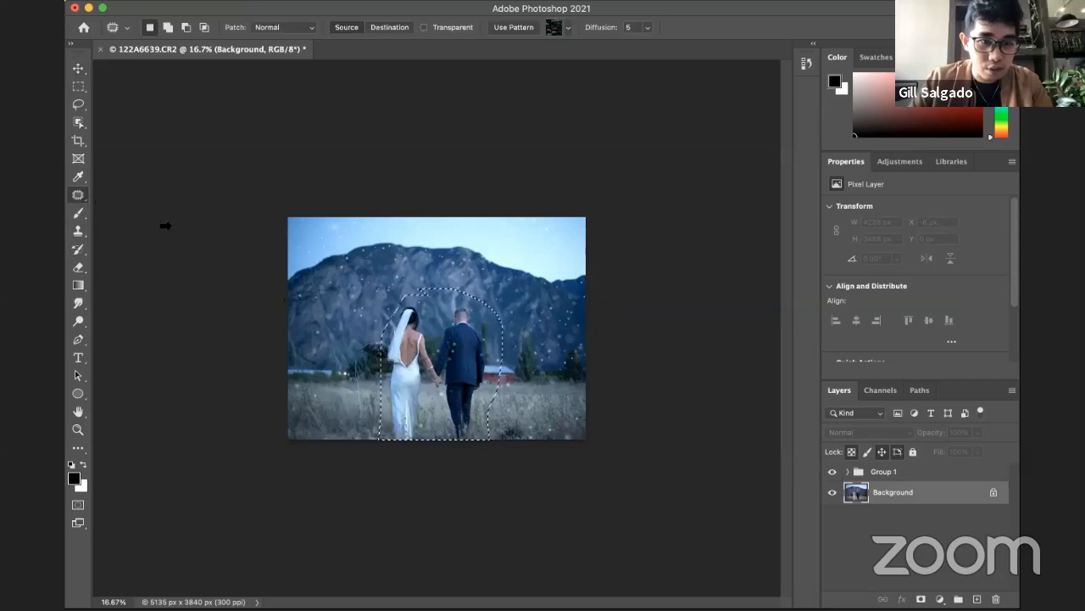
left_click_drag(466, 376, 360, 371)
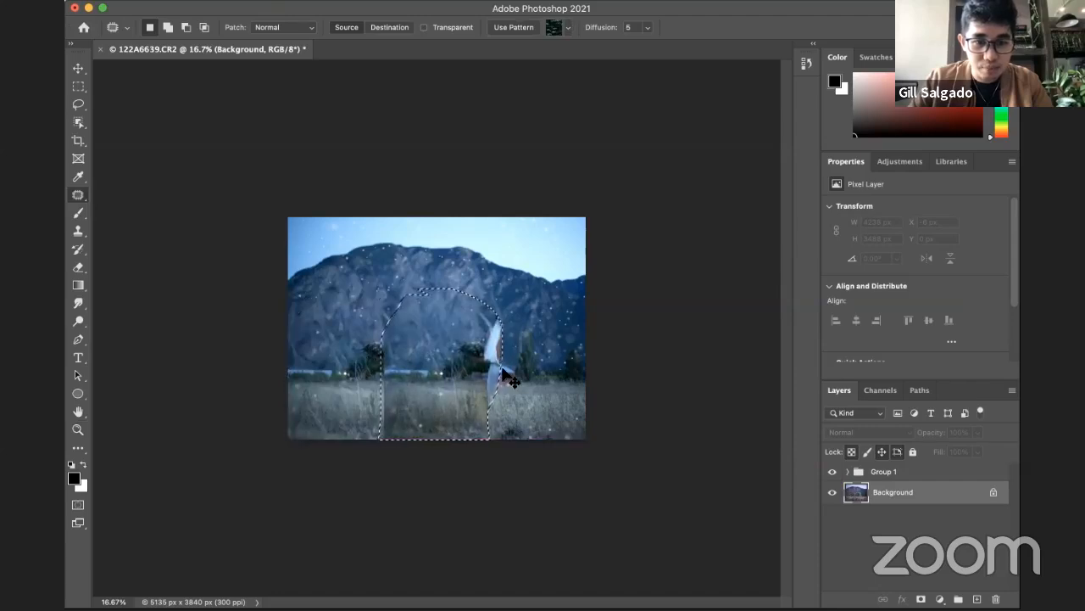
key("super+z")
left_click(547, 383)
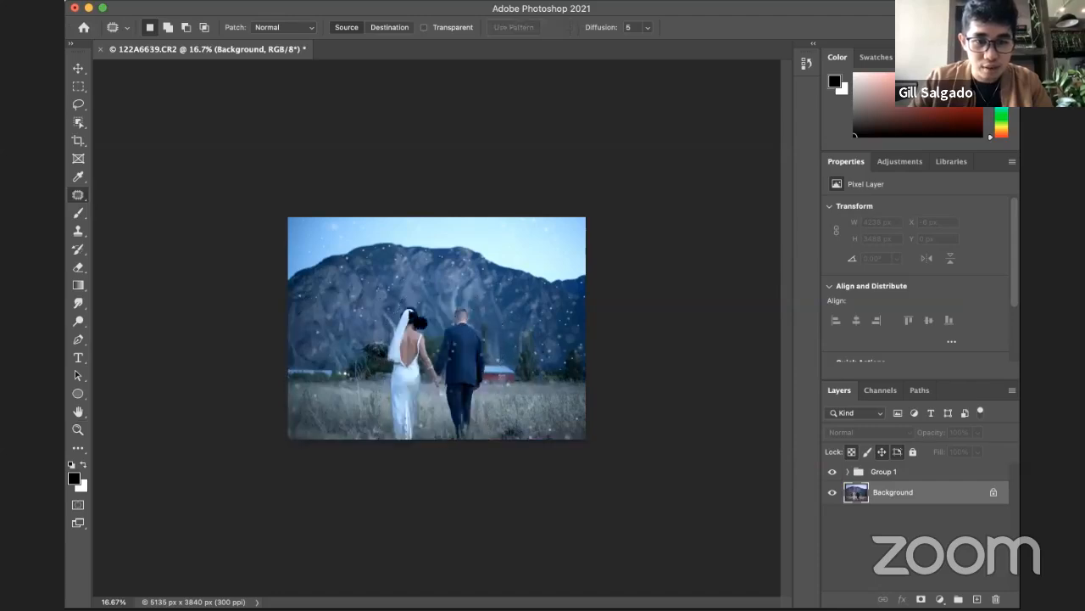
Step: Patch the lower-left area of the Background photo with the groom's area to duplicate him there, and deselect
mouse_move(283, 287)
left_mouse_down()
mouse_move(313, 299)
mouse_move(369, 374)
mouse_move(359, 435)
mouse_move(274, 461)
left_mouse_up()
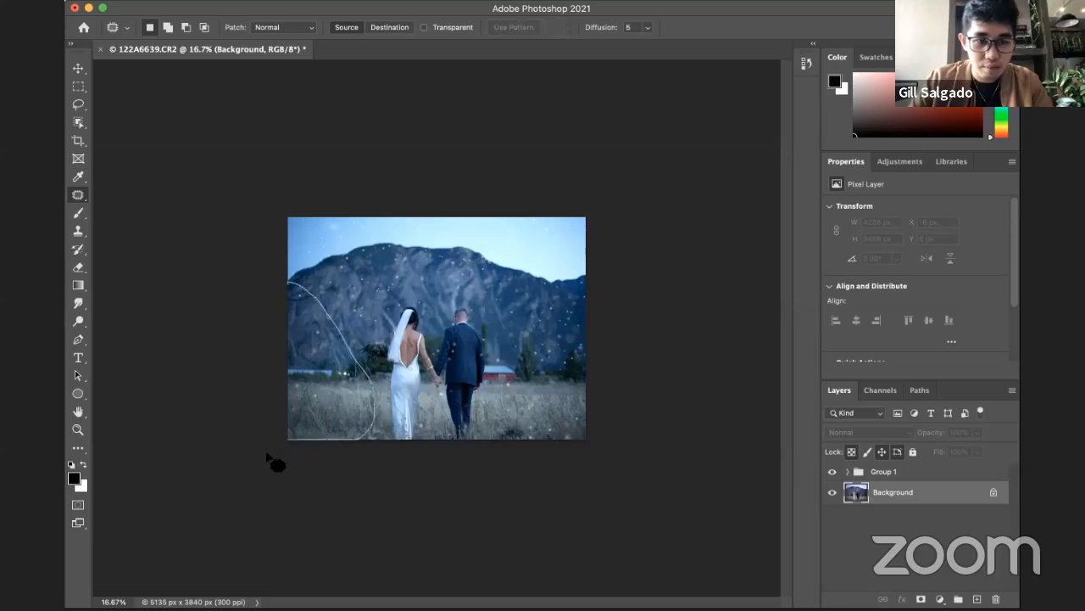
left_click_drag(315, 416, 476, 414)
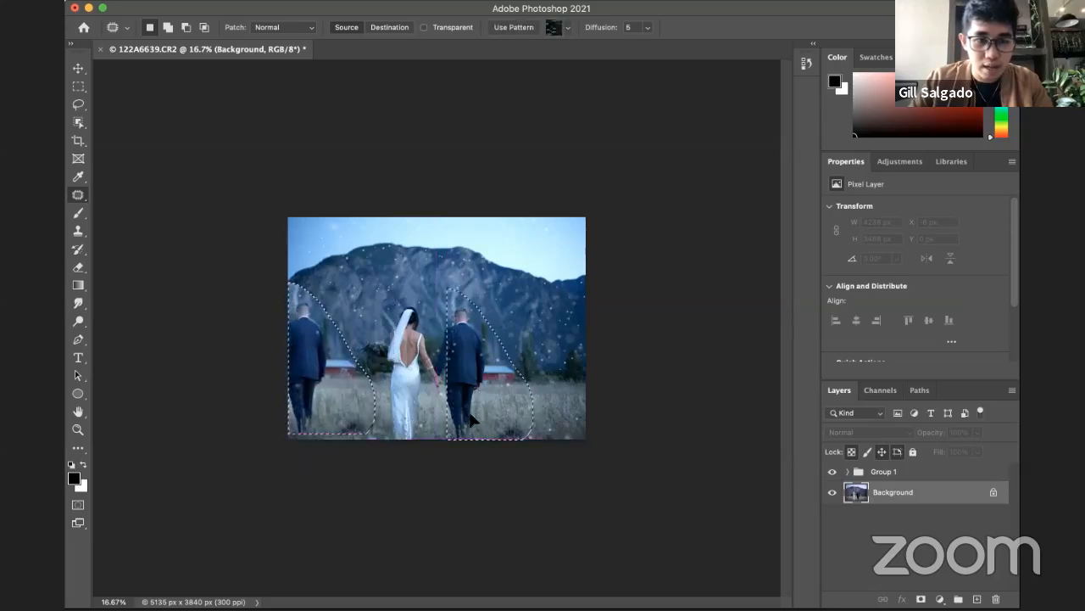
left_click(435, 342)
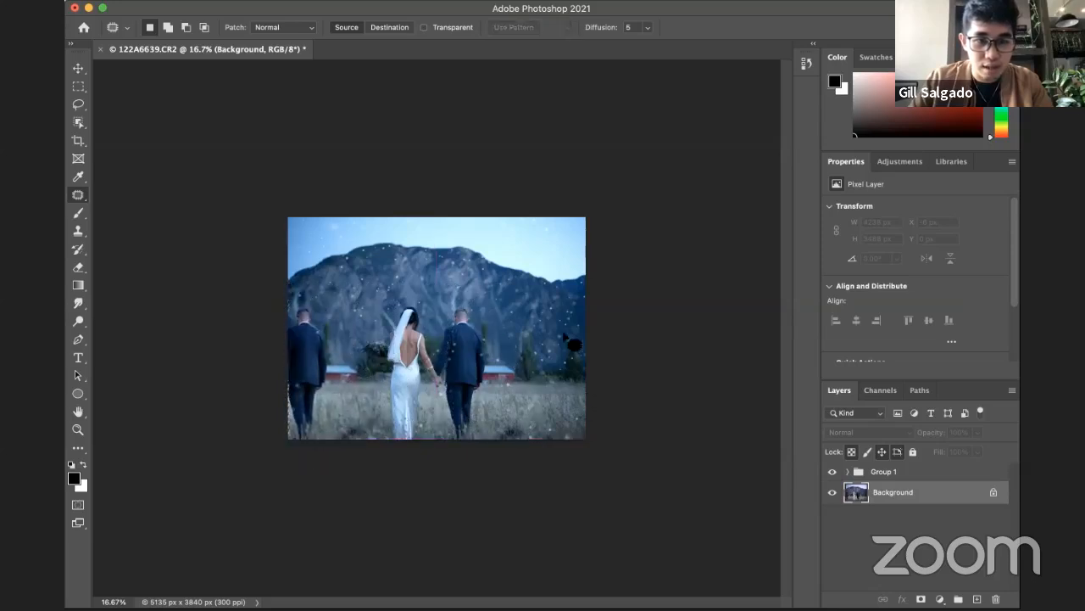
Step: Patch the lower-right edge of the Background photo with the bride's area to duplicate her there, and deselect
mouse_move(613, 286)
left_mouse_down()
mouse_move(536, 348)
mouse_move(521, 440)
mouse_move(640, 446)
left_mouse_up()
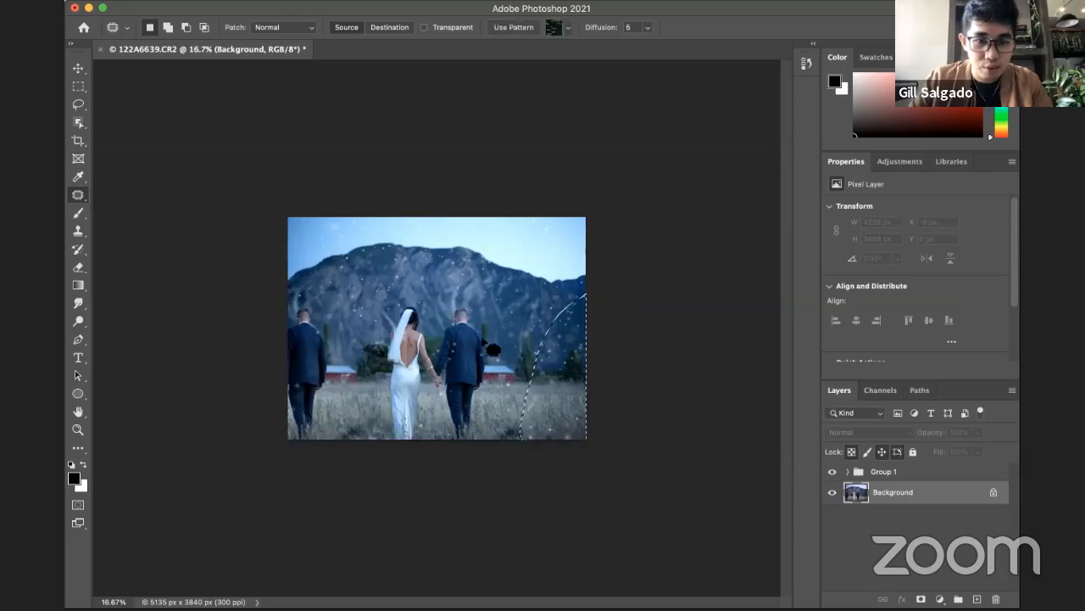
left_click_drag(547, 396, 397, 378)
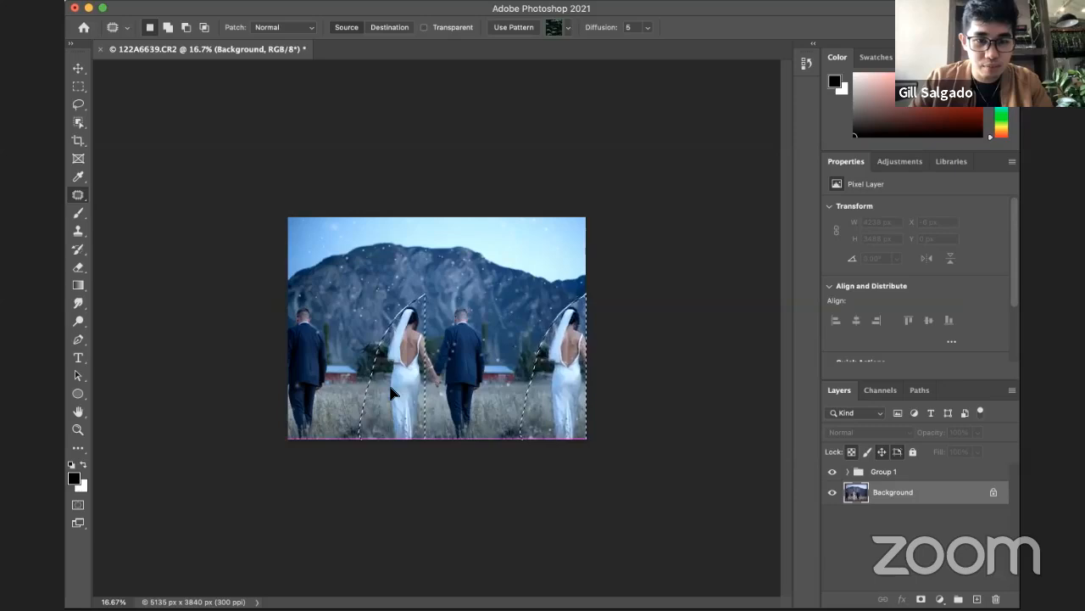
key("ctrl+d")
key("z")
left_click(539, 382, "alt")
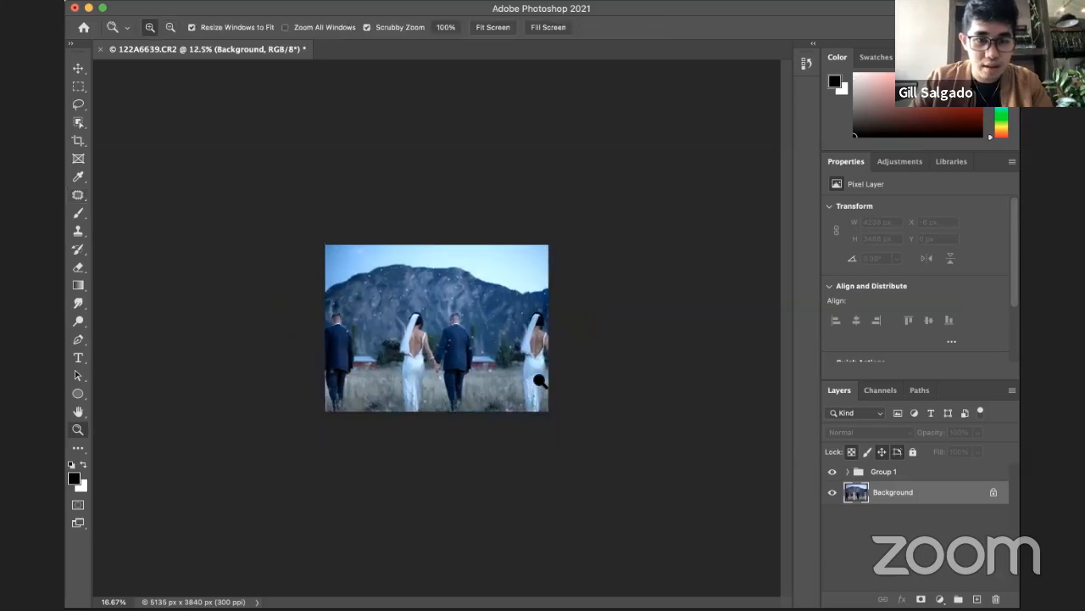
left_click(535, 379)
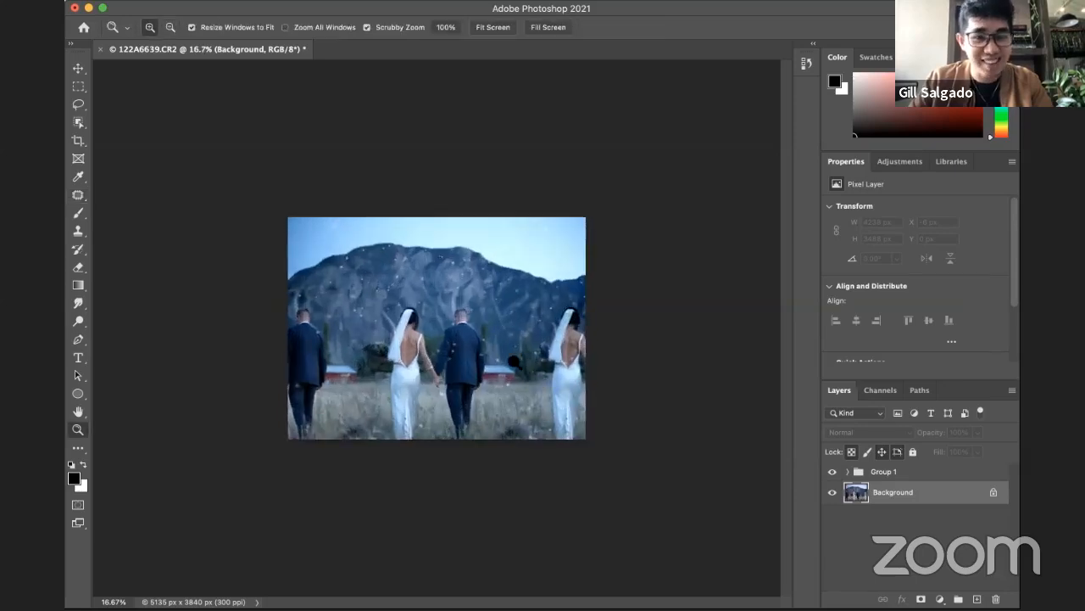
left_click(514, 362)
Step: Undo the bride and groom duplications on the Background layer and clear the restored selection
key("ctrl+z")
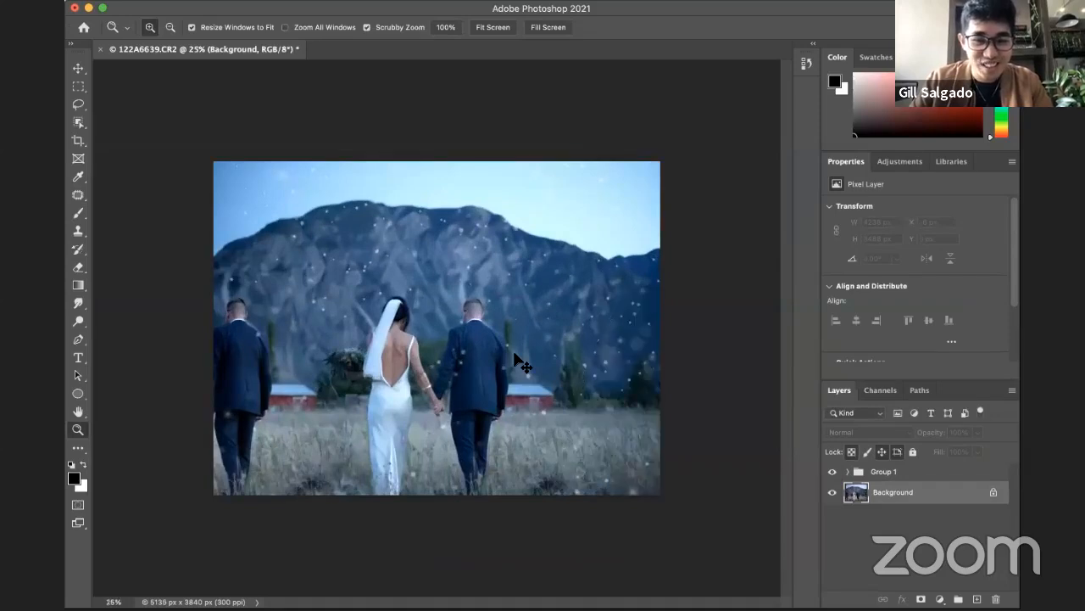
key("ctrl+z")
left_click(475, 362, "alt")
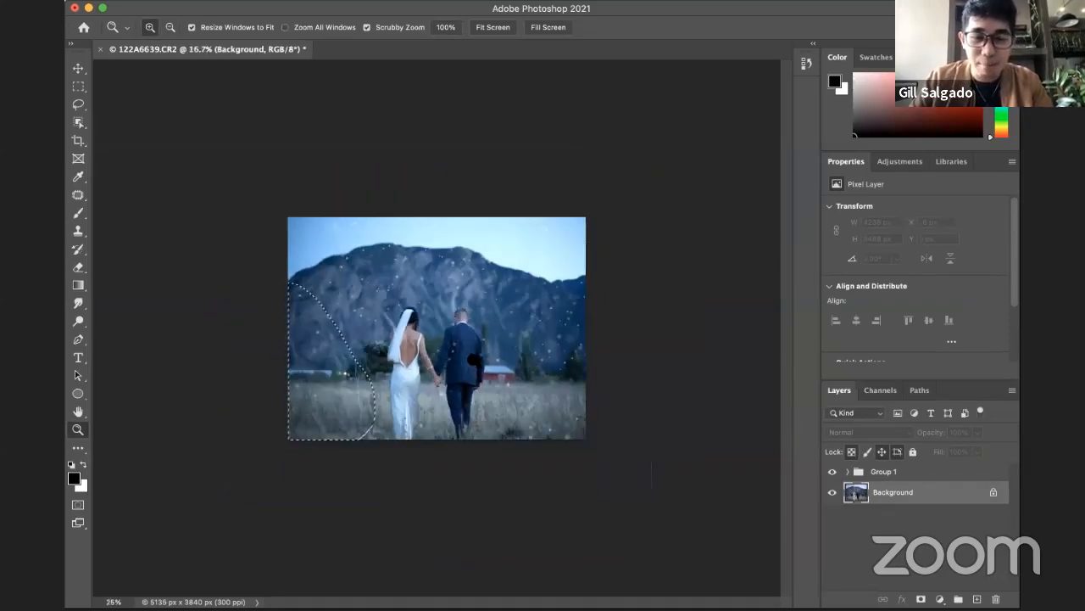
key("m")
key("ctrl+d")
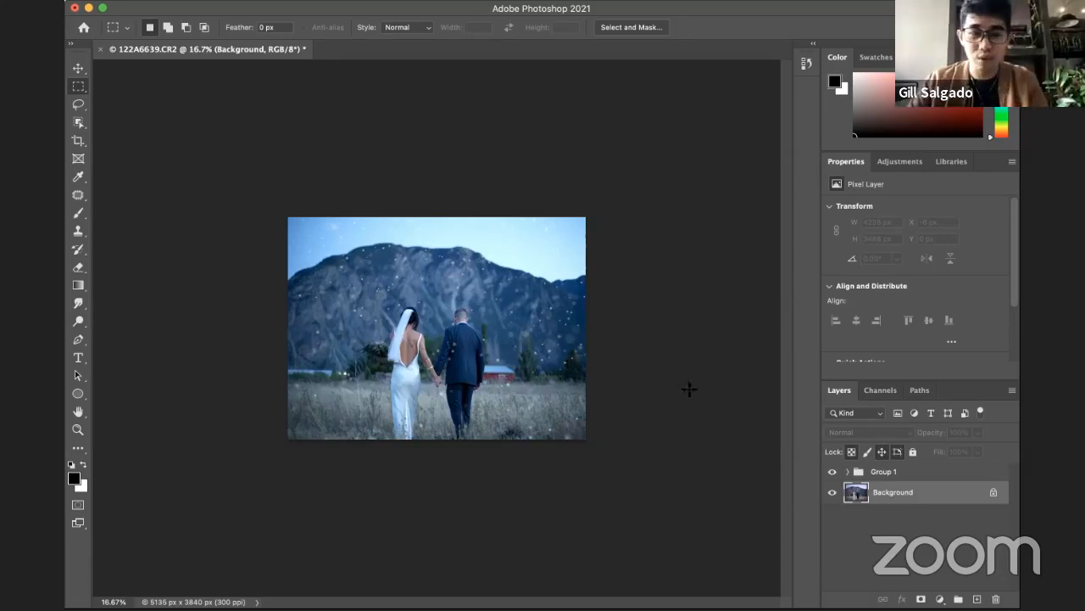
Step: Select Group 1 with the Move tool active and review the available layer effects and adjustment layer types
left_click(913, 472)
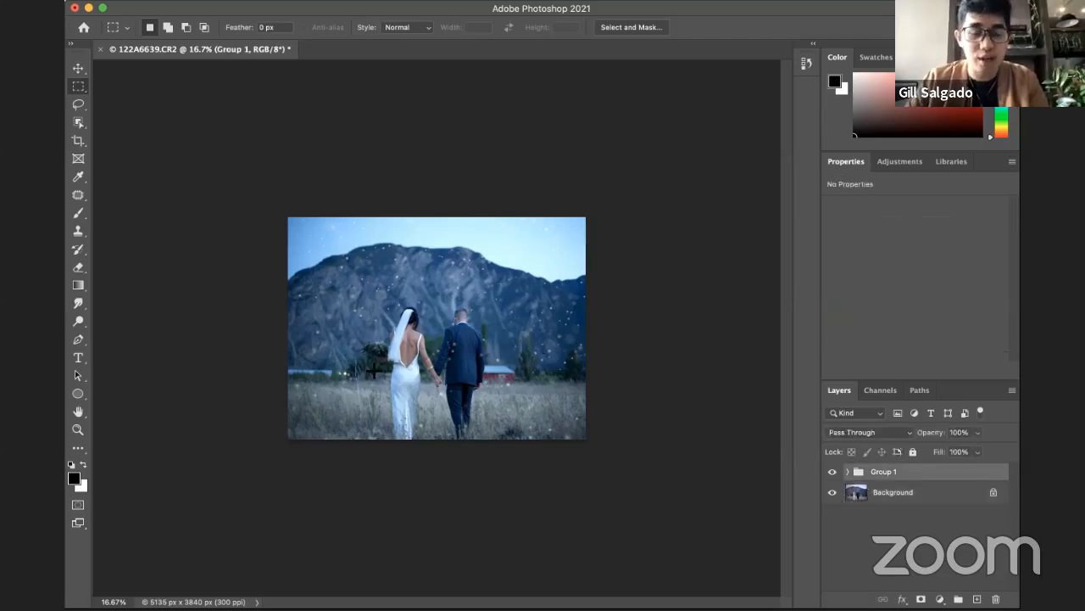
key("v")
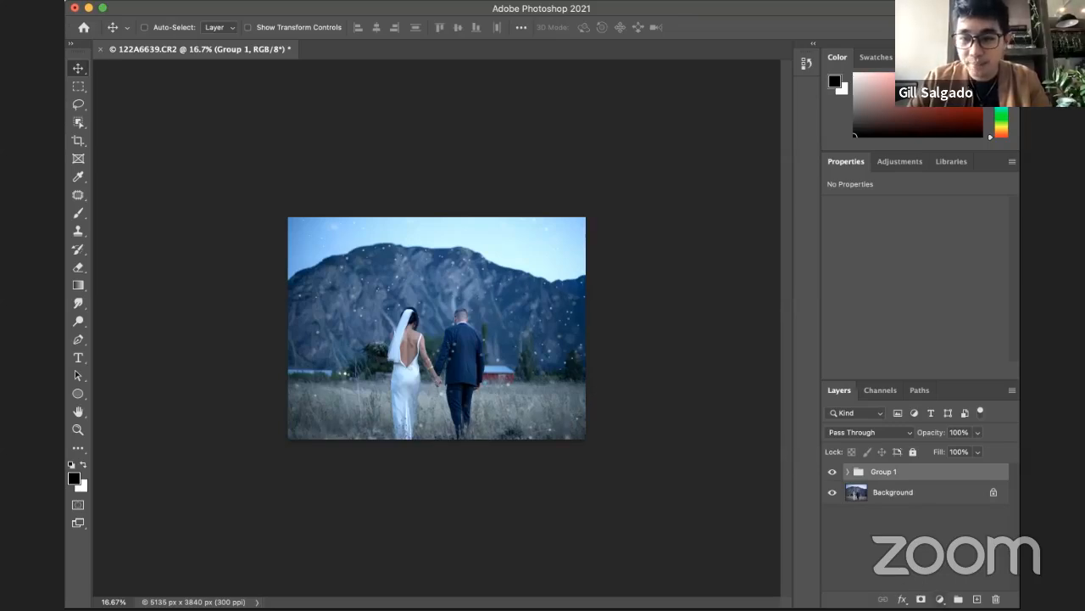
left_click(902, 599)
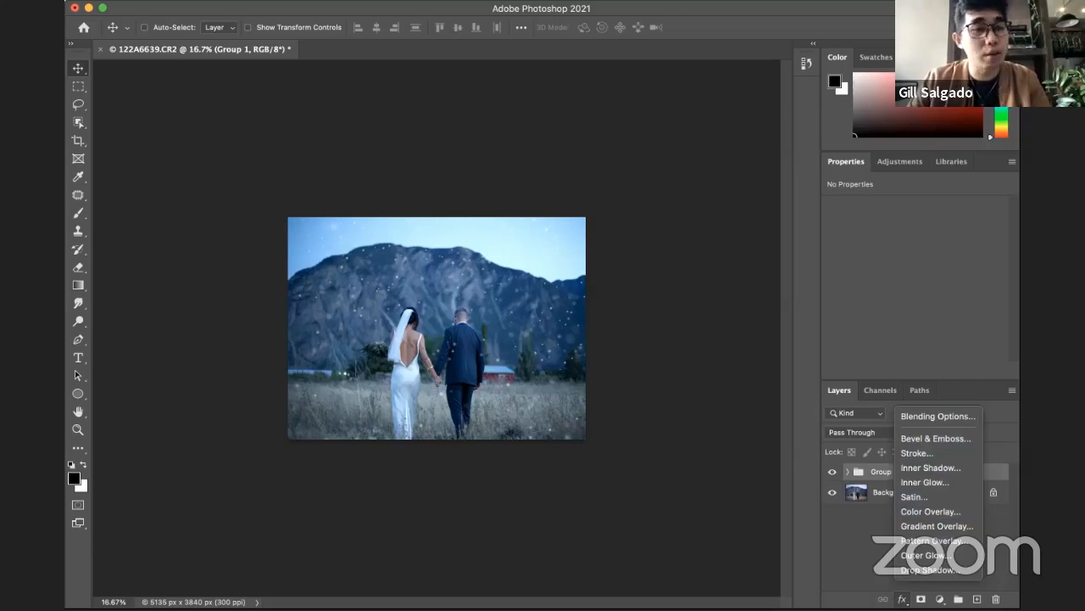
key("Escape")
left_click(939, 598)
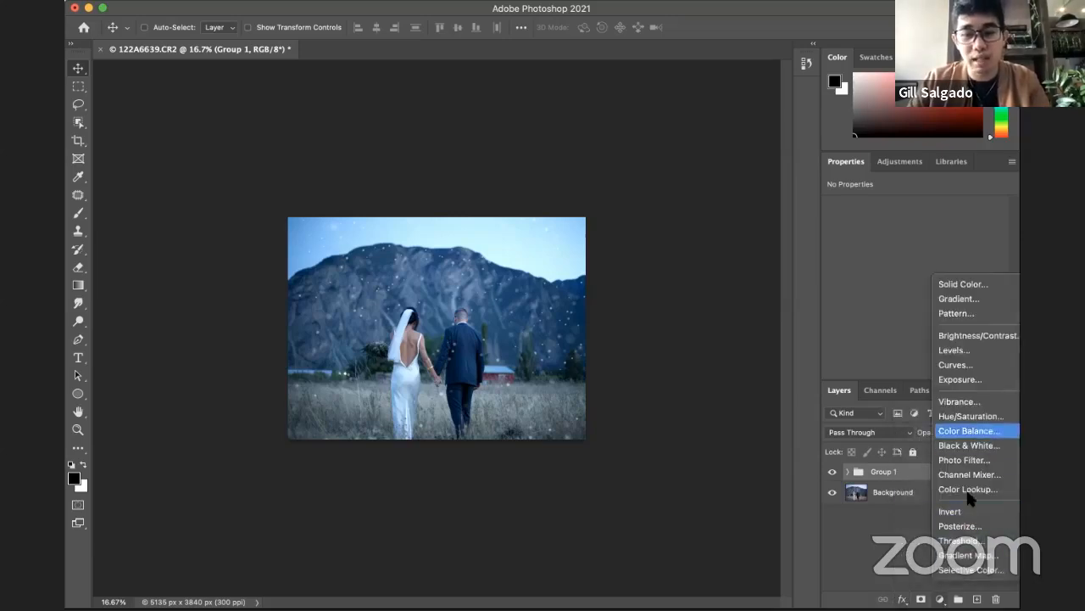
left_click(849, 541)
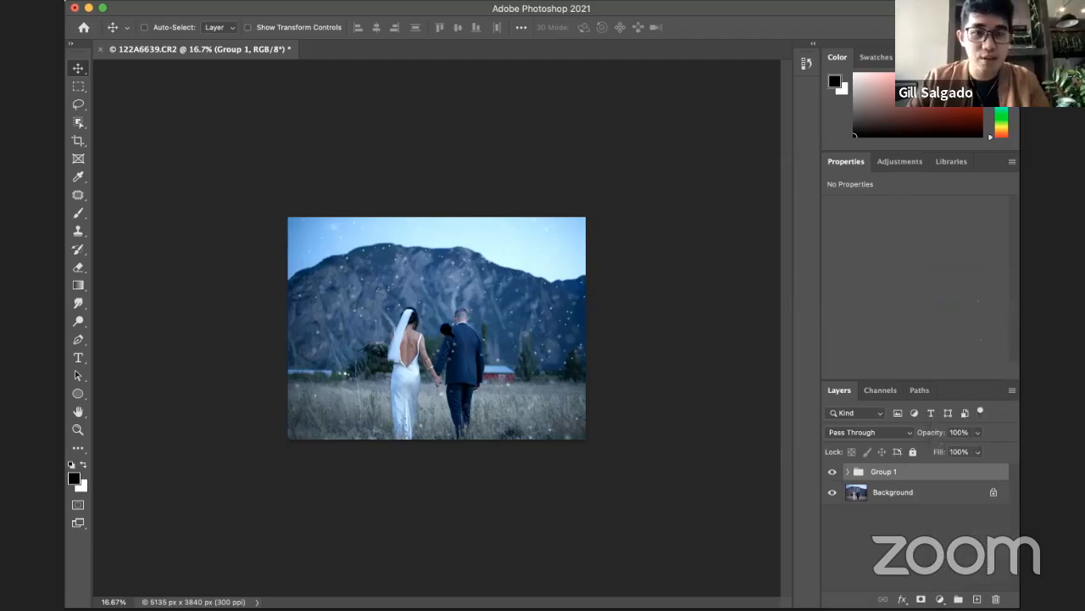
key("z")
left_click(473, 350, "alt")
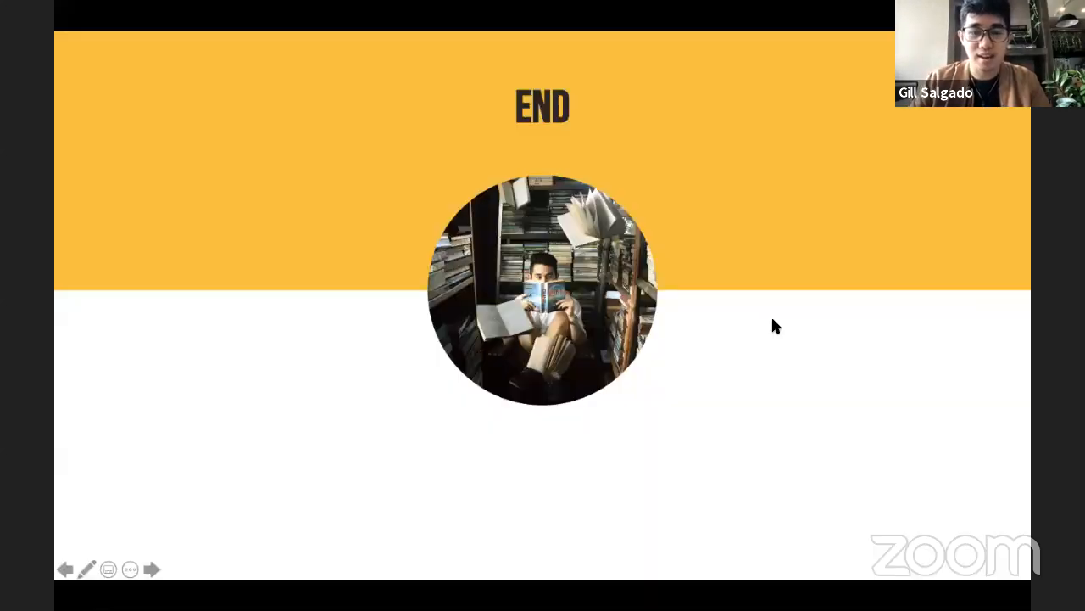
left_click(774, 326)
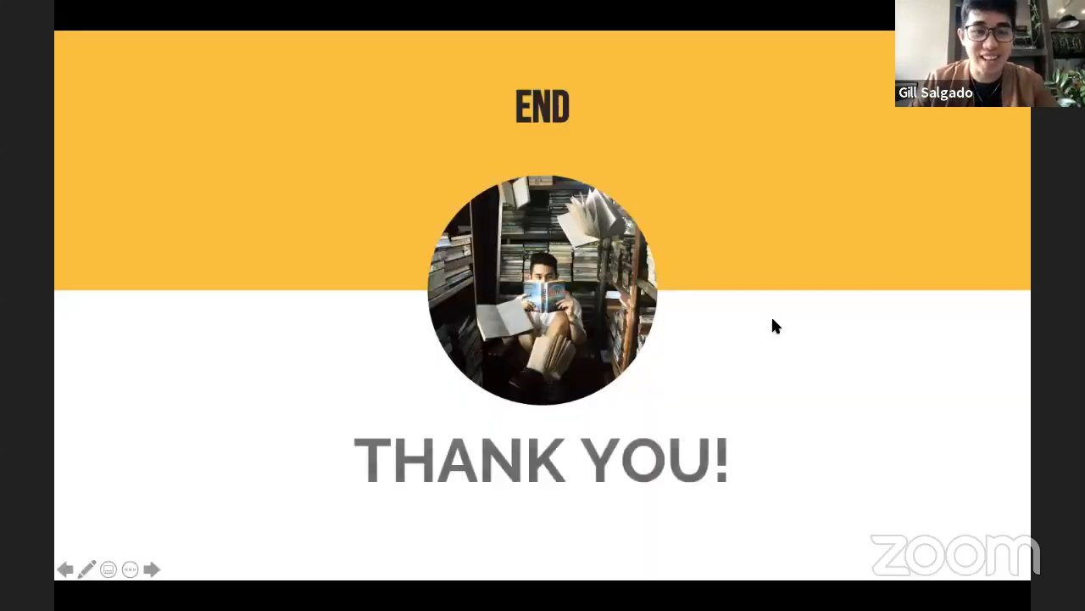